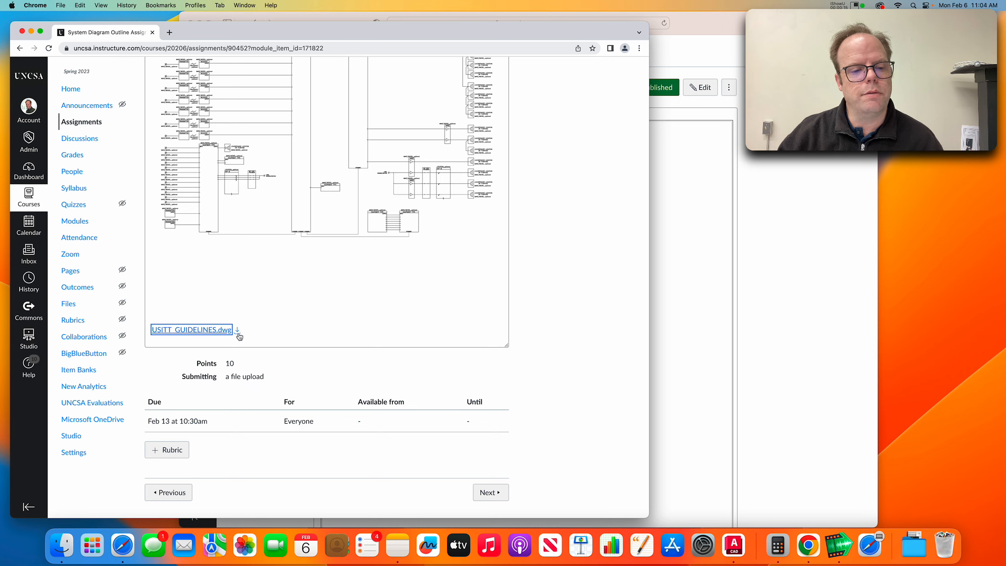
- Download USITT_GUIDELINES.dwg from the assignment page and open it in AutoCAD, showing unsupported objects when available
click(237, 332)
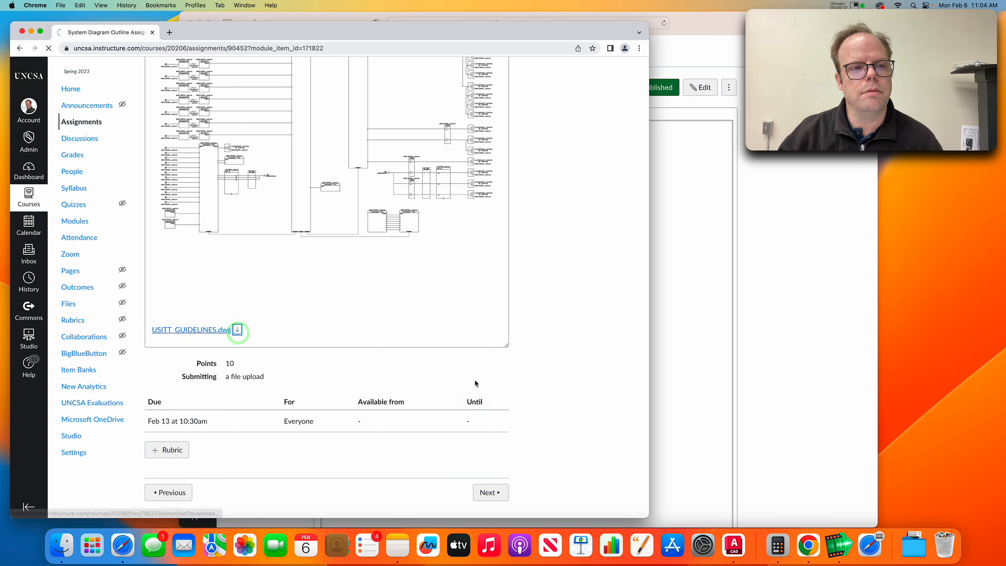
click(914, 545)
click(914, 508)
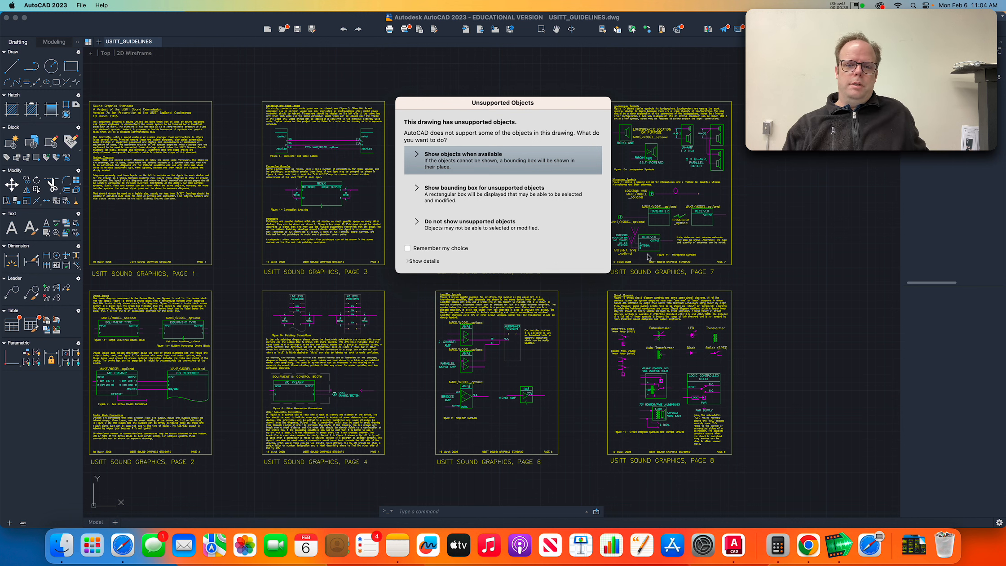
click(475, 162)
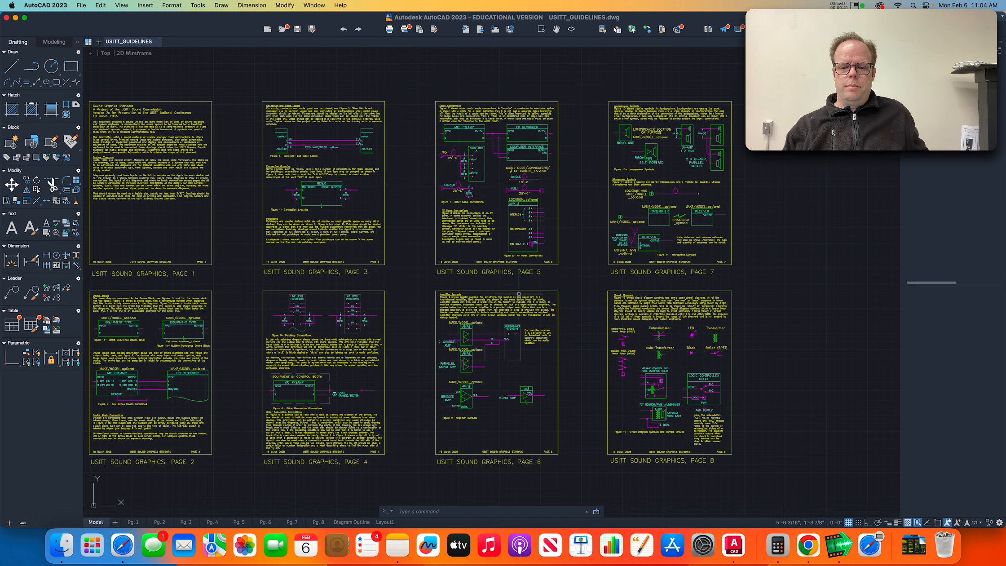
scroll(519, 294, down, 3)
scroll(521, 300, up, 3)
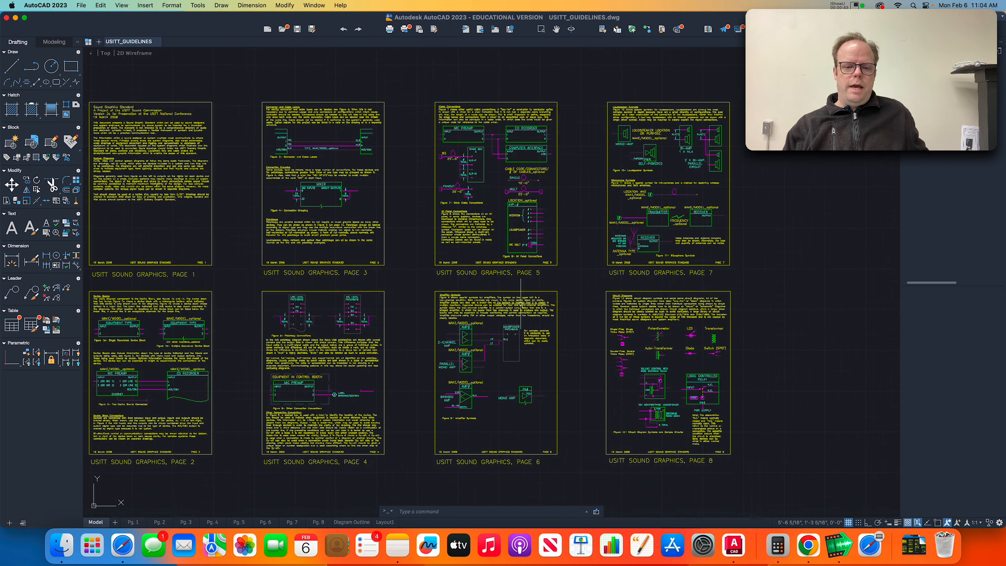
middle_drag(405, 306, 471, 304)
scroll(473, 303, down, 3)
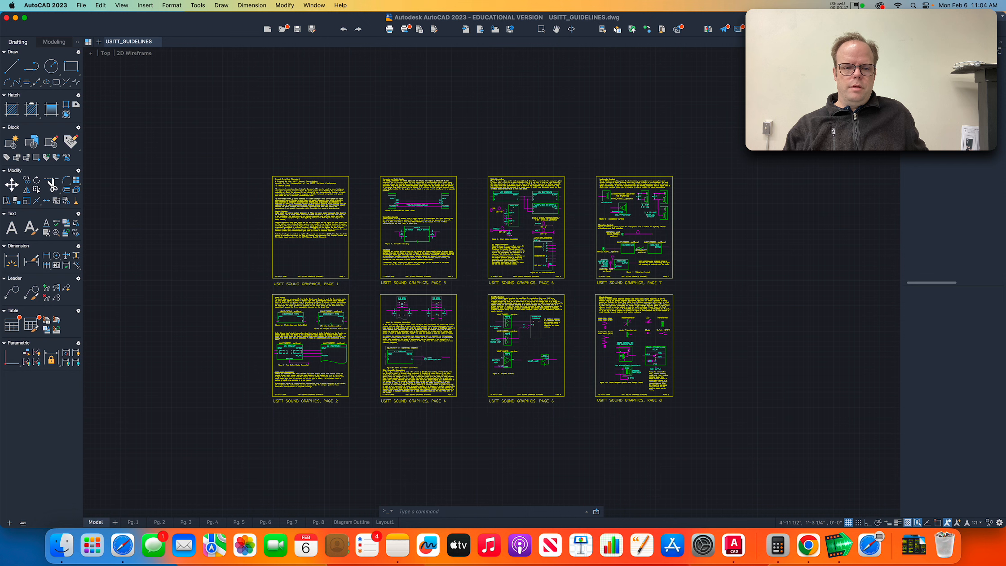
scroll(472, 303, up, 3)
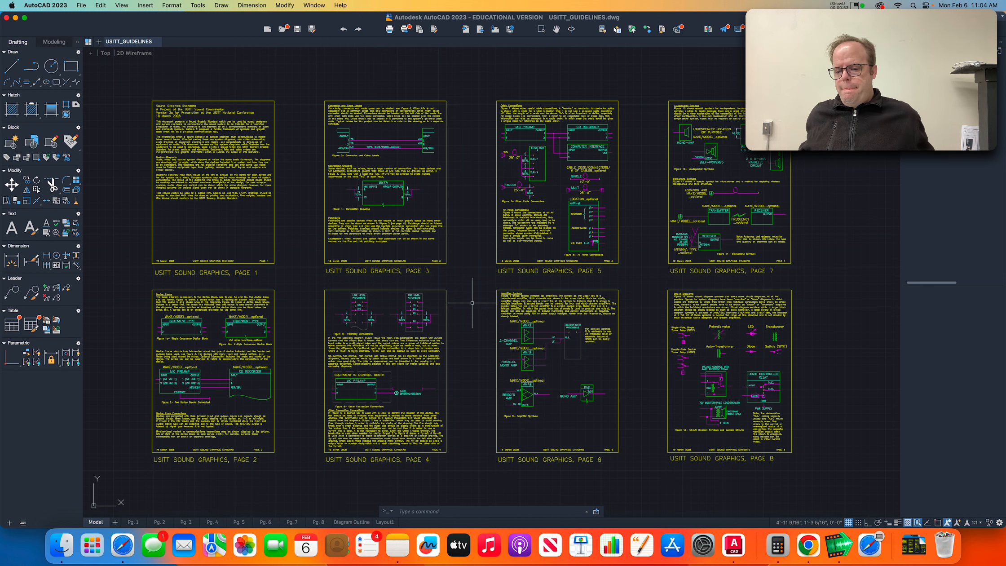
- Switch to Chrome, reopen the System Diagram Outline Assignment from the course modules, and locate its USITT_GUIDELINES.dwg attachment
key(super+Tab)
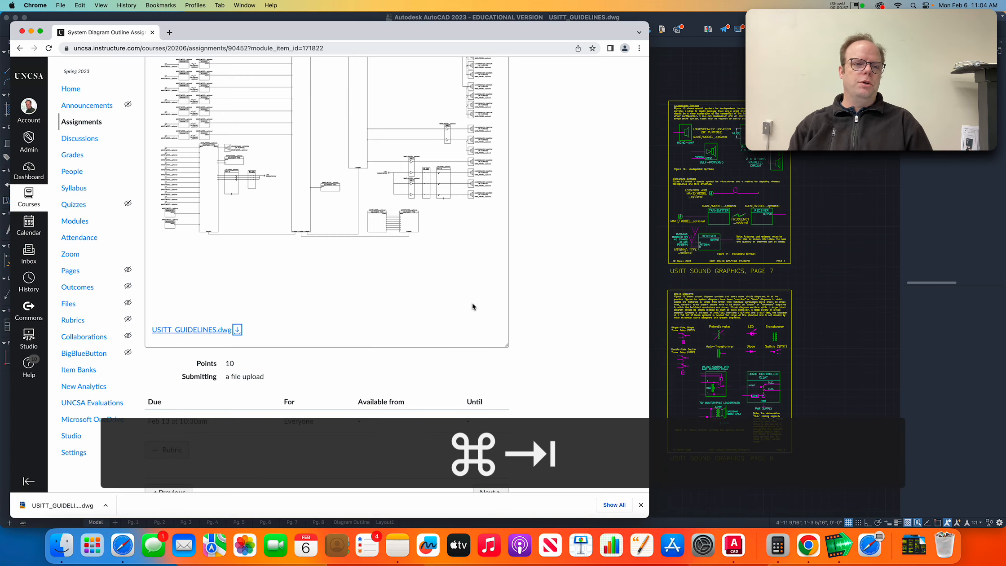
scroll(416, 306, up, 10)
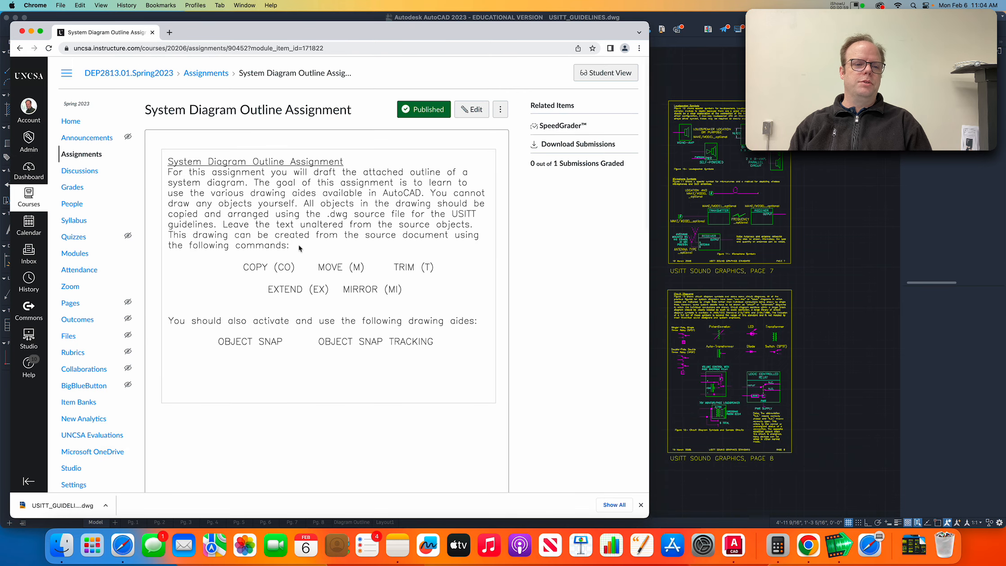
click(72, 254)
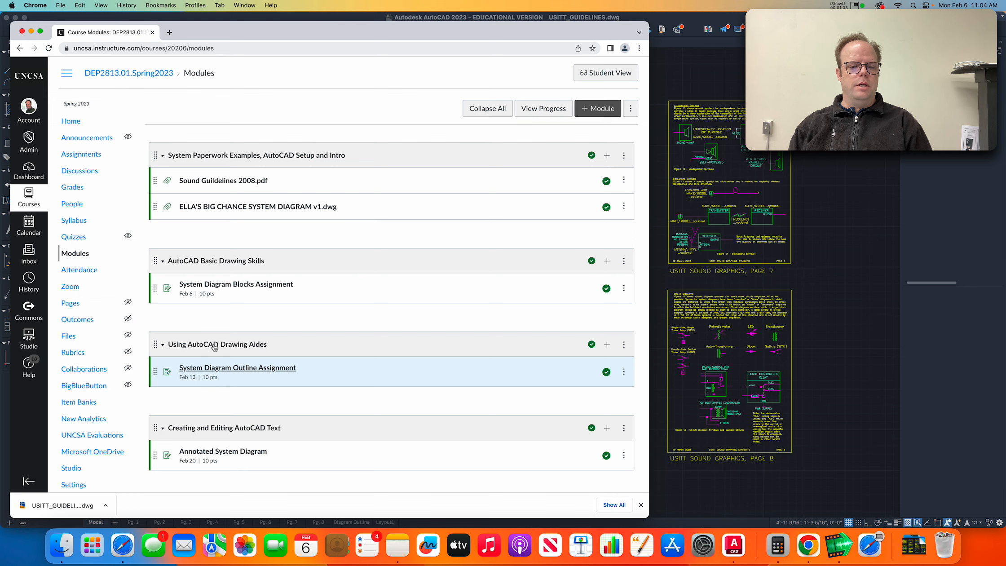
scroll(215, 355, down, 2)
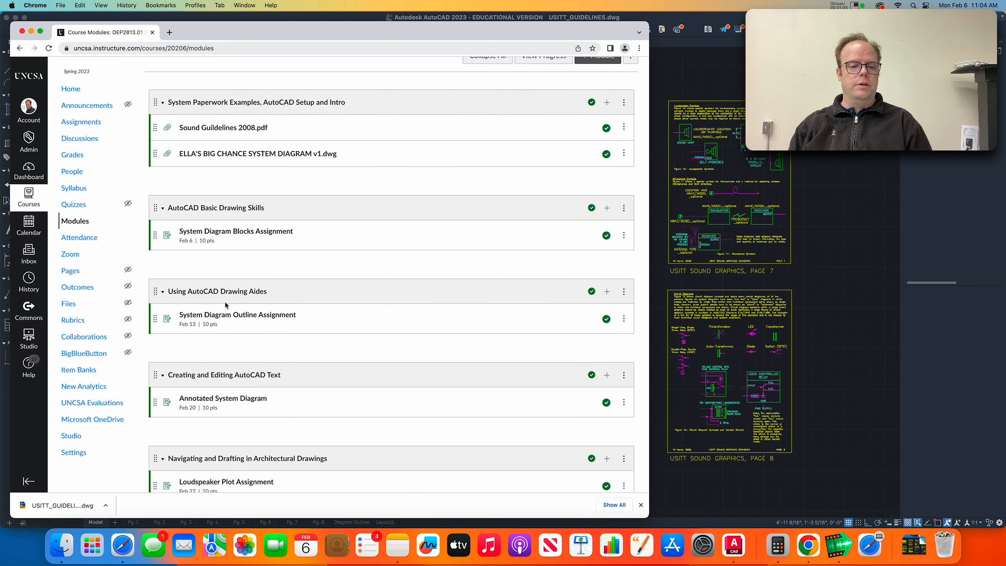
click(230, 318)
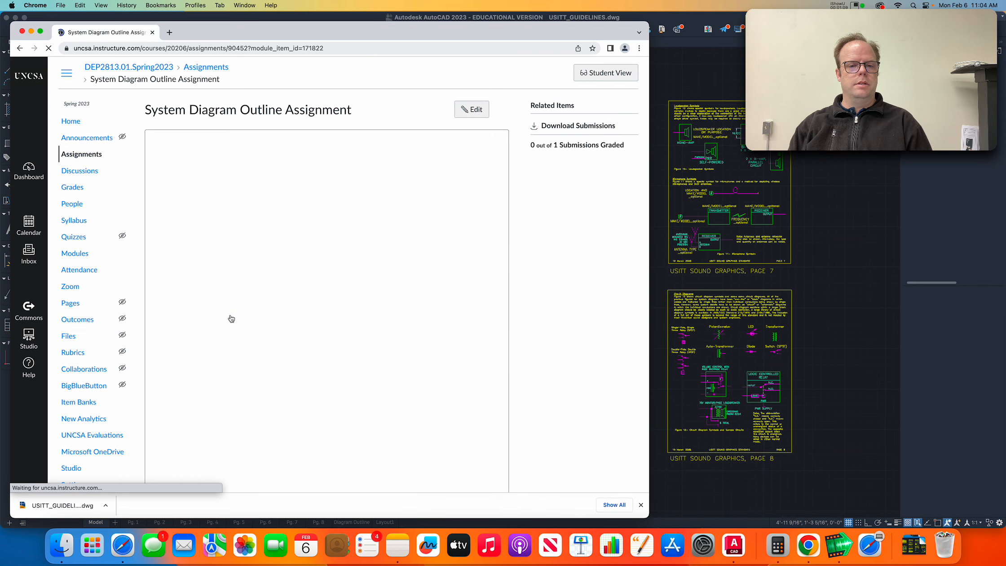
scroll(231, 318, down, 10)
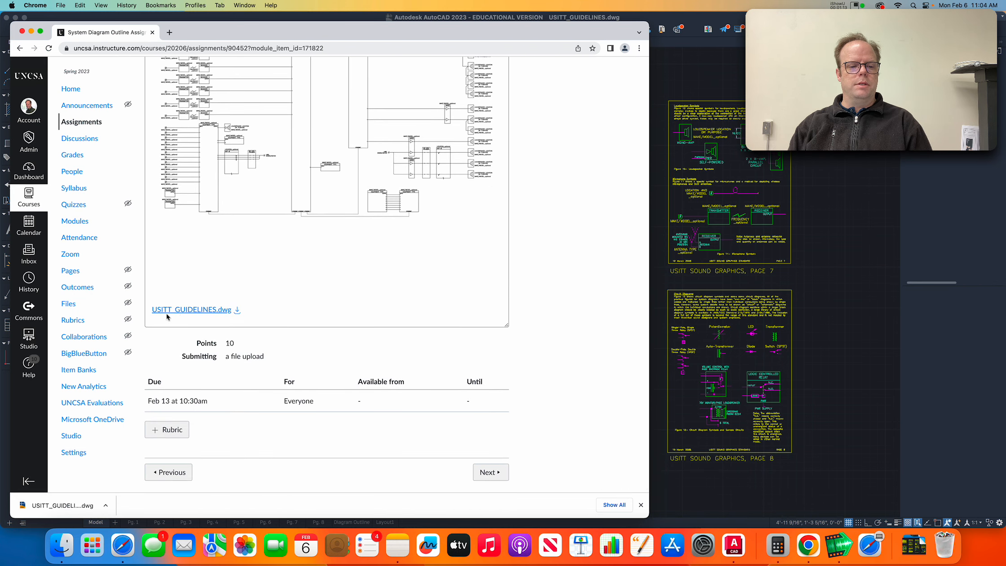
scroll(185, 313, down, 1)
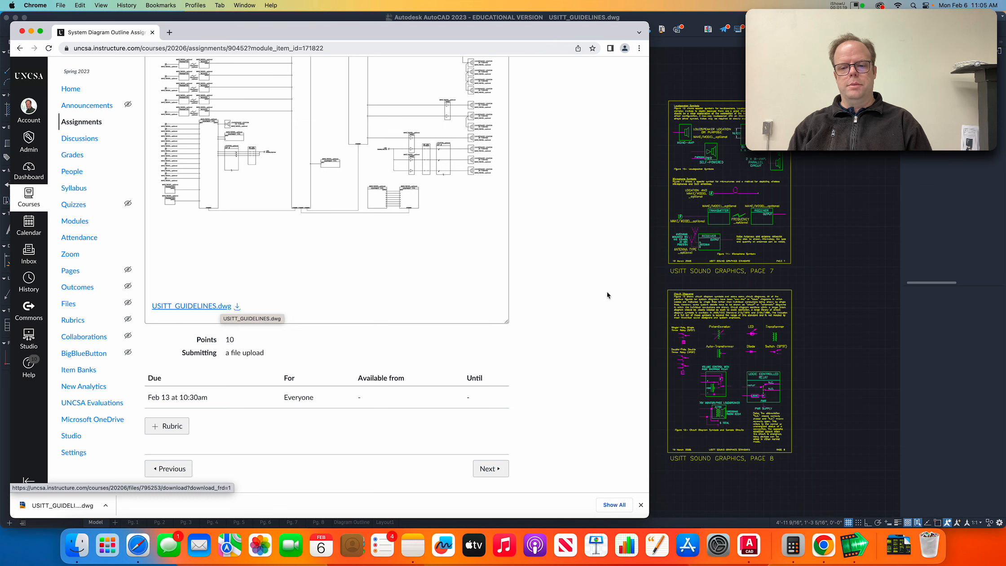
- Return to AutoCAD, turn on polar tracking in the guidelines drawing, and check which object snap modes are active
click(829, 282)
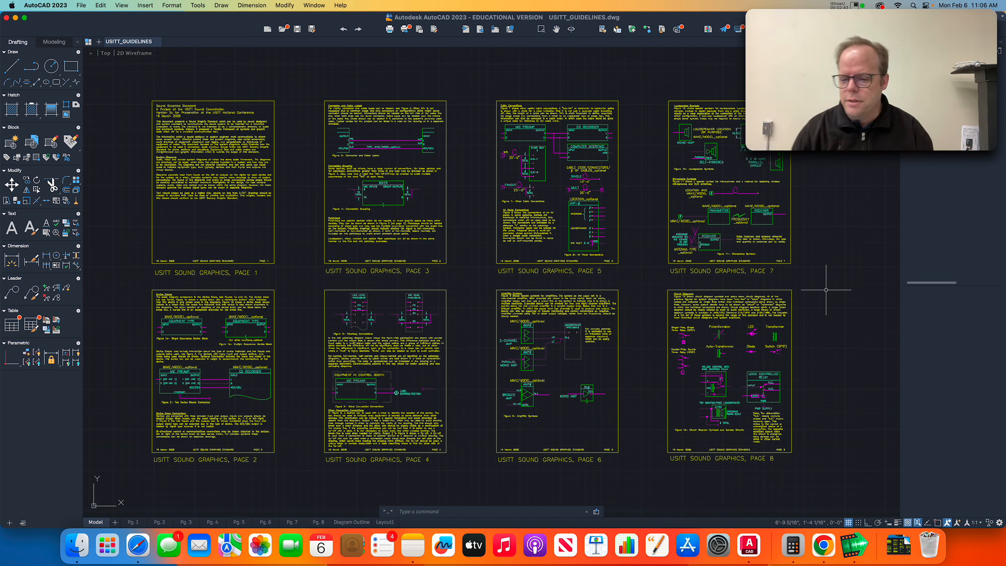
click(879, 523)
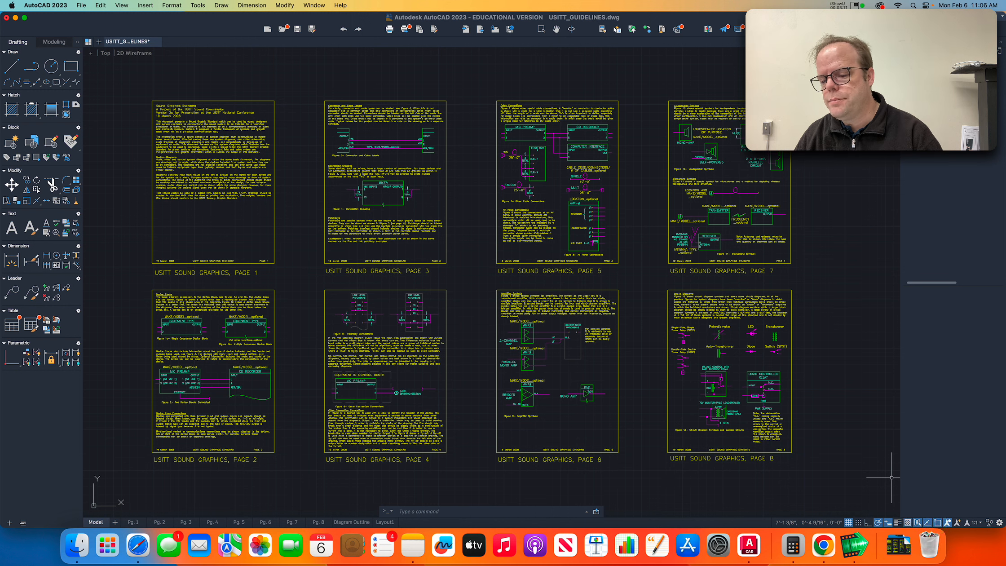
right_click(938, 523)
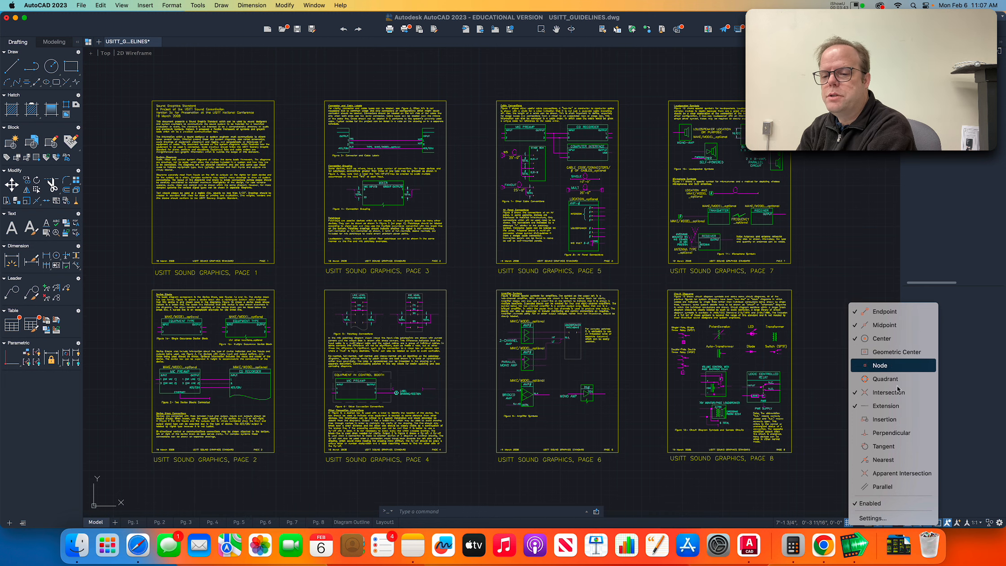
click(827, 491)
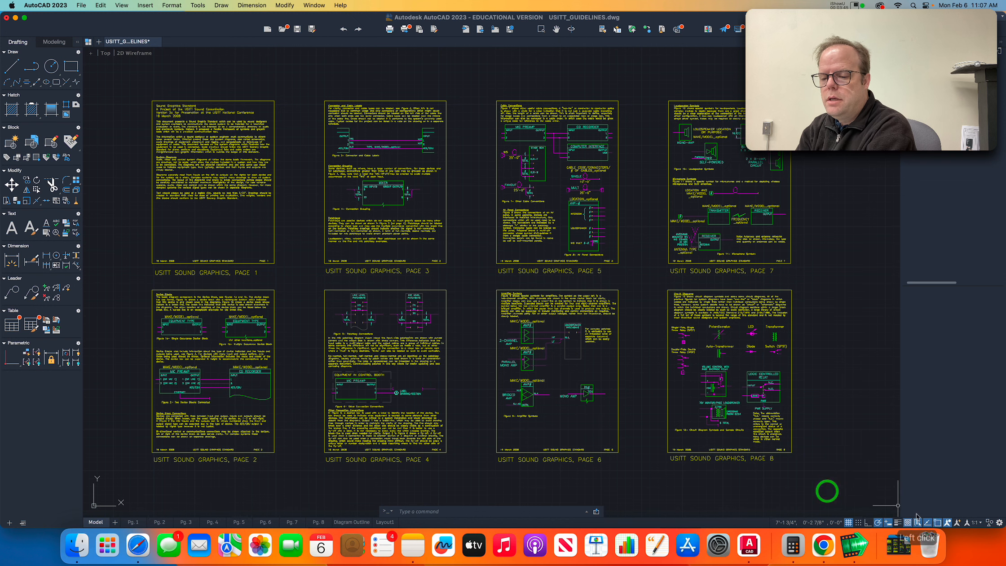
right_click(929, 524)
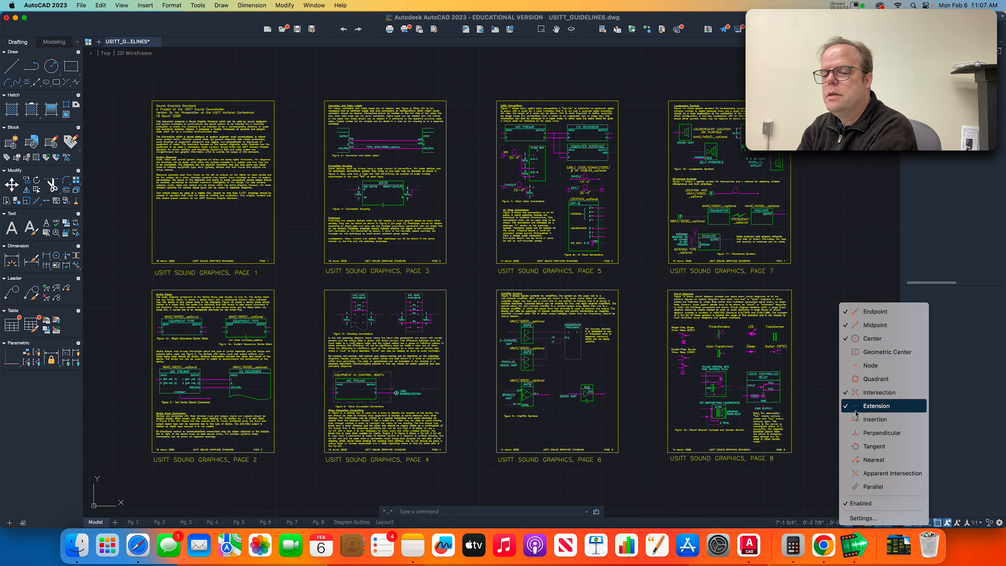
click(818, 430)
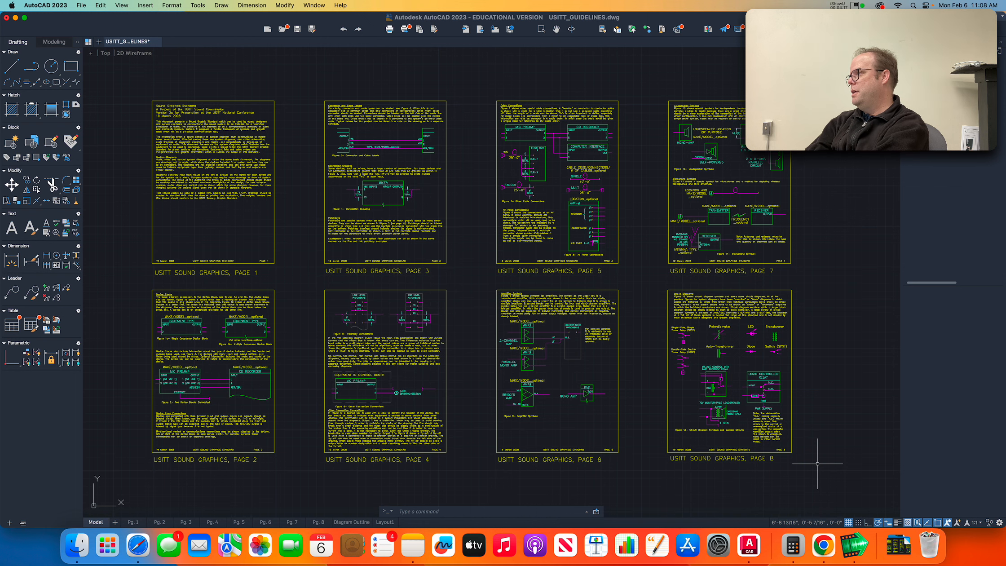
- Switch to Chrome and save the assignment's example system diagram image as SystemDiagramOutline_Example.png
key(super+Tab)
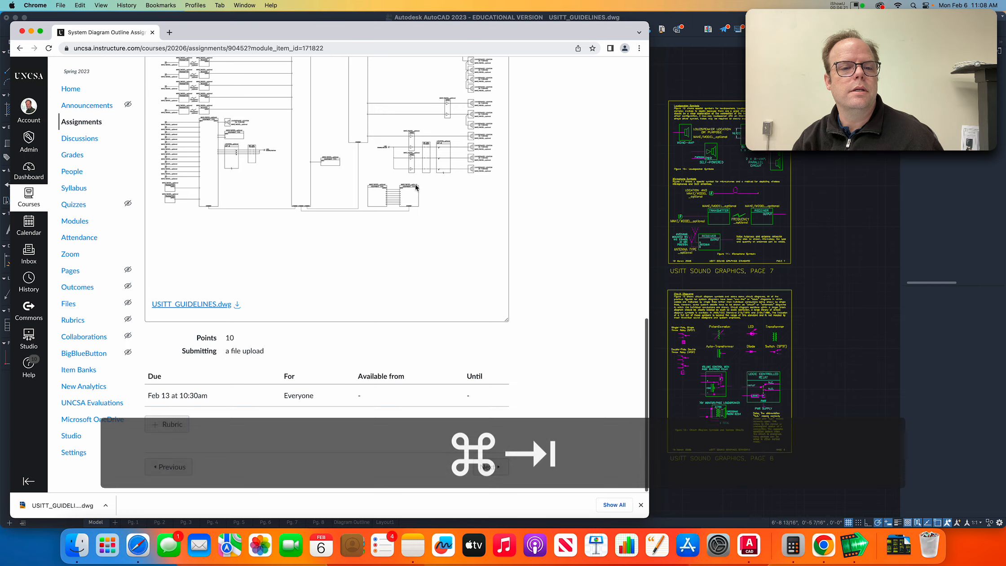
scroll(416, 186, up, 9)
scroll(416, 187, down, 2)
scroll(416, 187, down, 2)
click(364, 229)
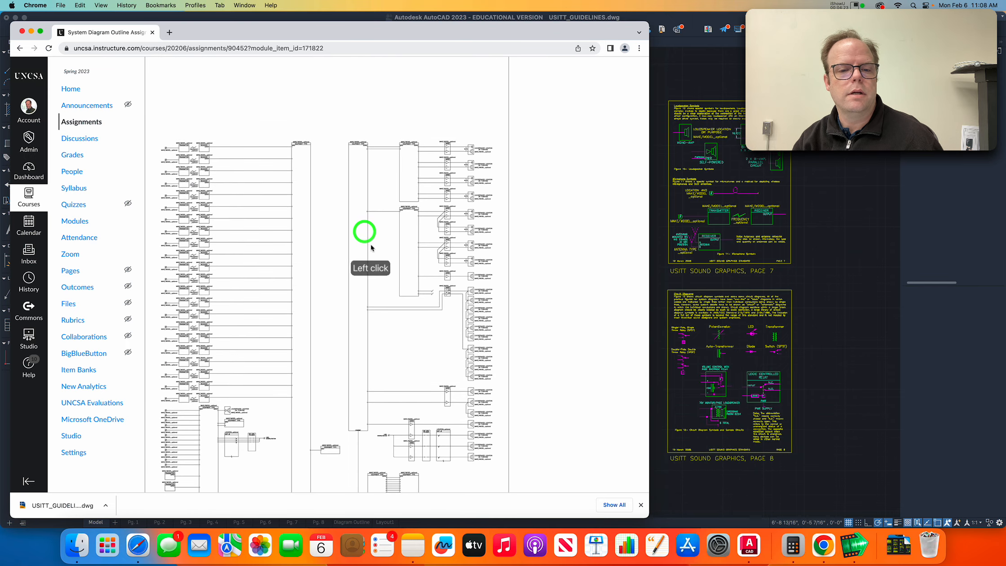
right_click(363, 278)
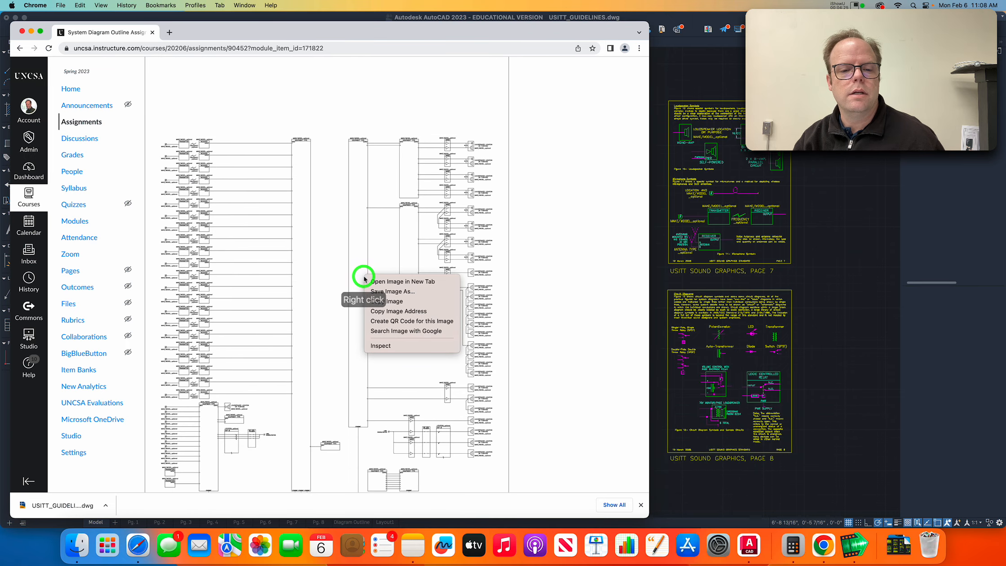
click(377, 283)
click(204, 30)
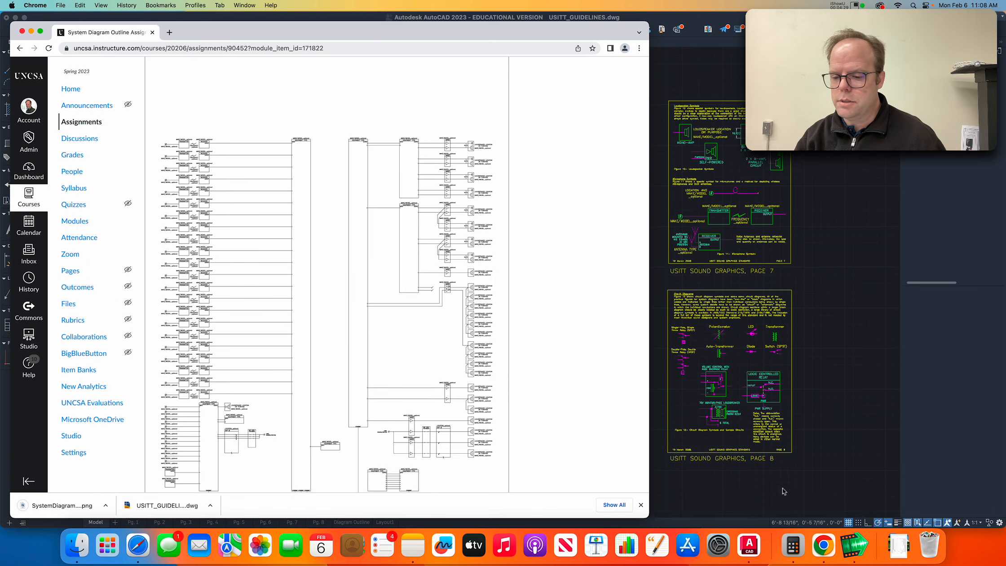
- Open the downloaded SystemDiagramOutline_Example.png in Preview, enlarge the diagram, and widen its window
click(900, 557)
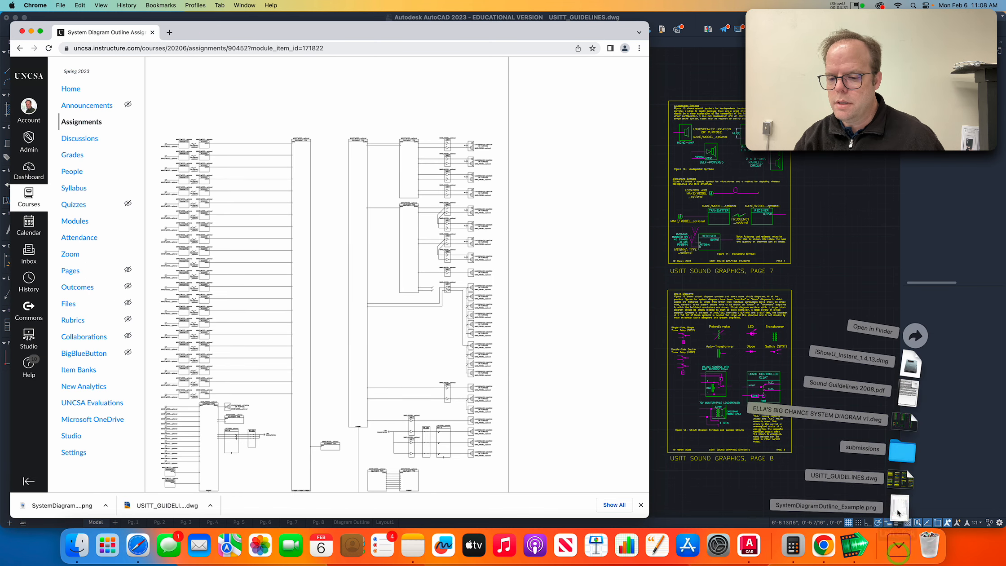
click(897, 509)
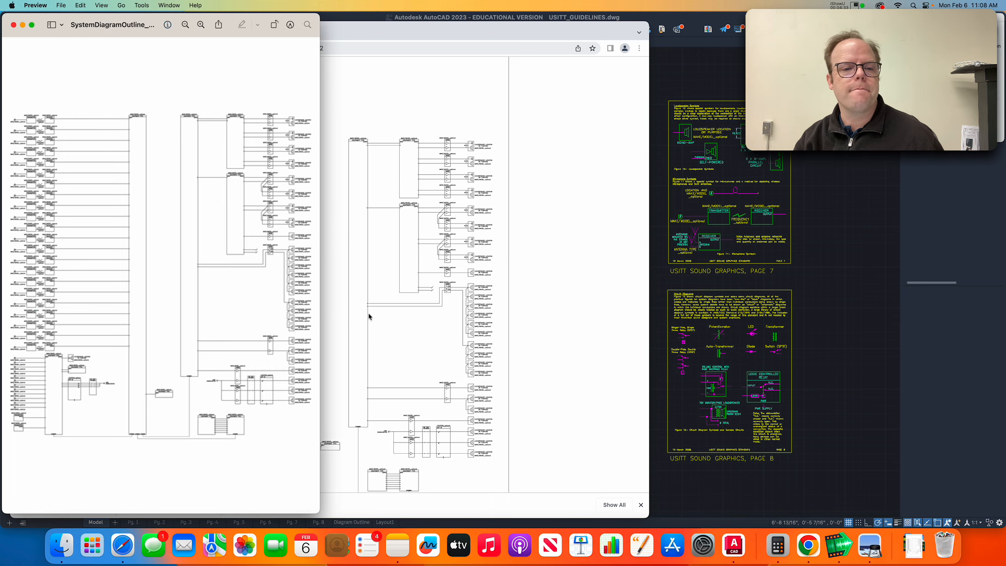
click(201, 25)
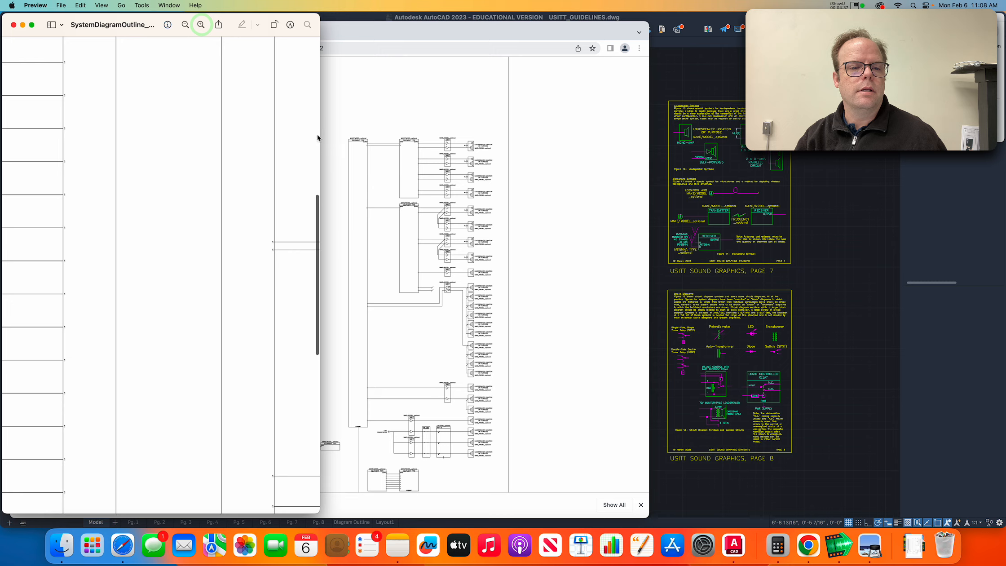
drag(322, 130, 902, 155)
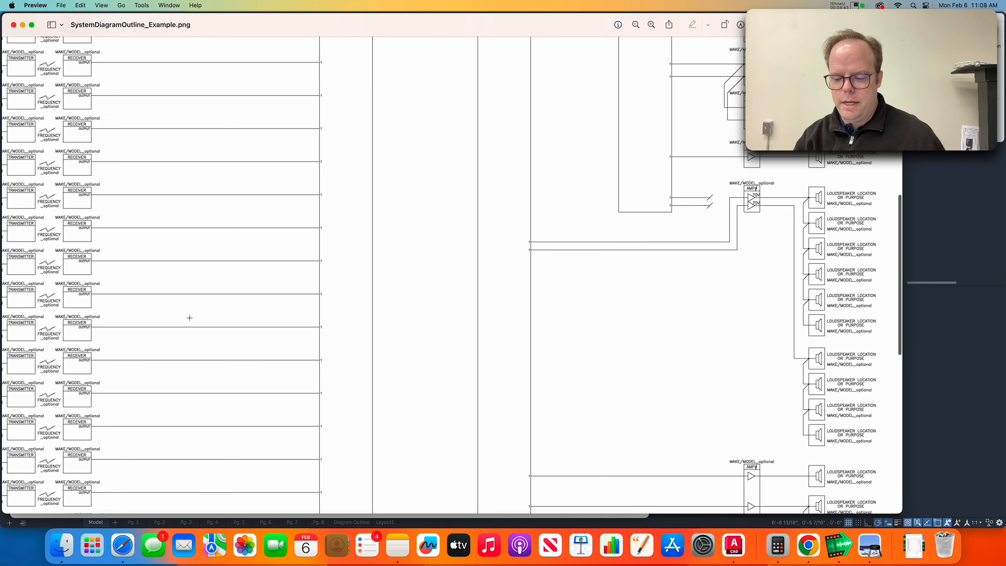
- Examine the transmitter and receiver rows, equipment blocks, and amplifier and loudspeaker connections in the example diagram, switching briefly to AutoCAD and back to Preview
scroll(191, 318, up, 5)
scroll(191, 318, left, 3)
scroll(197, 318, up, 5)
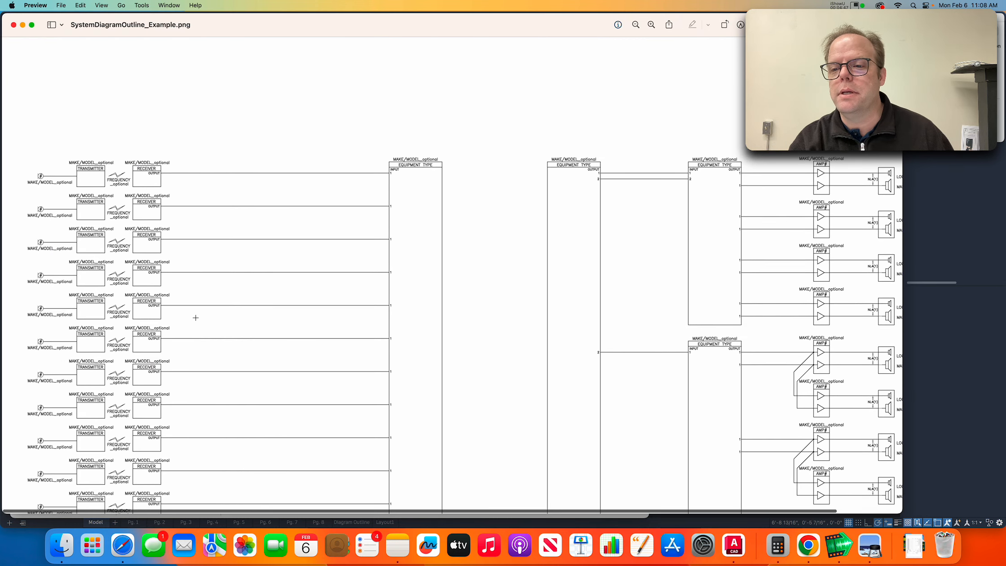
scroll(271, 351, right, 3)
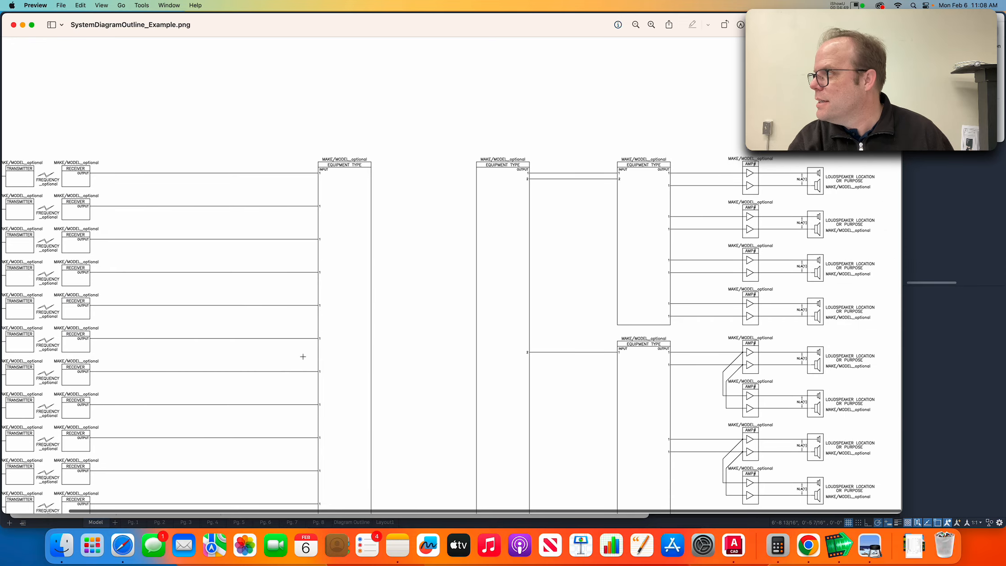
scroll(304, 358, down, 5)
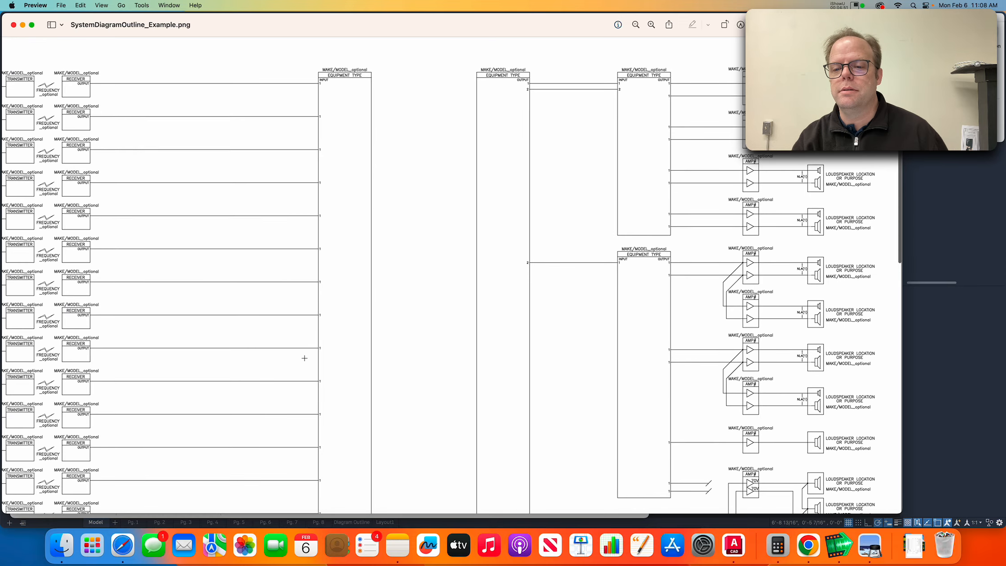
scroll(304, 358, down, 2)
key(super+Tab)
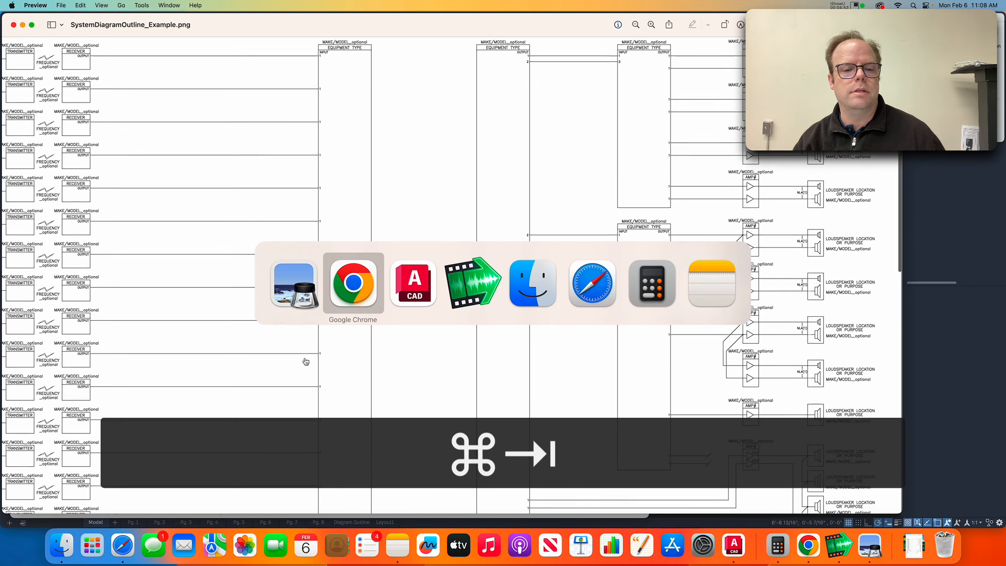
key(super+Tab)
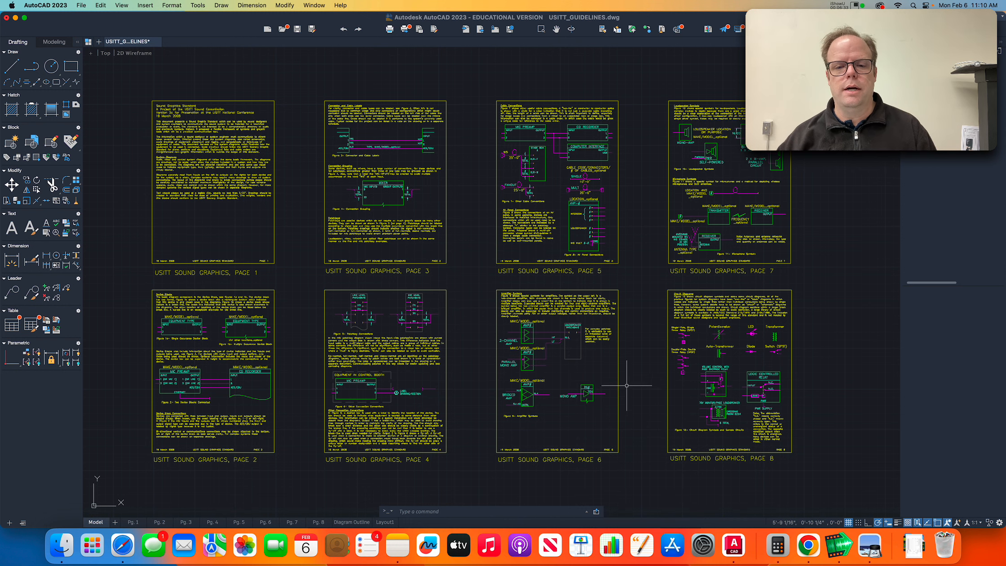
key(super+Tab)
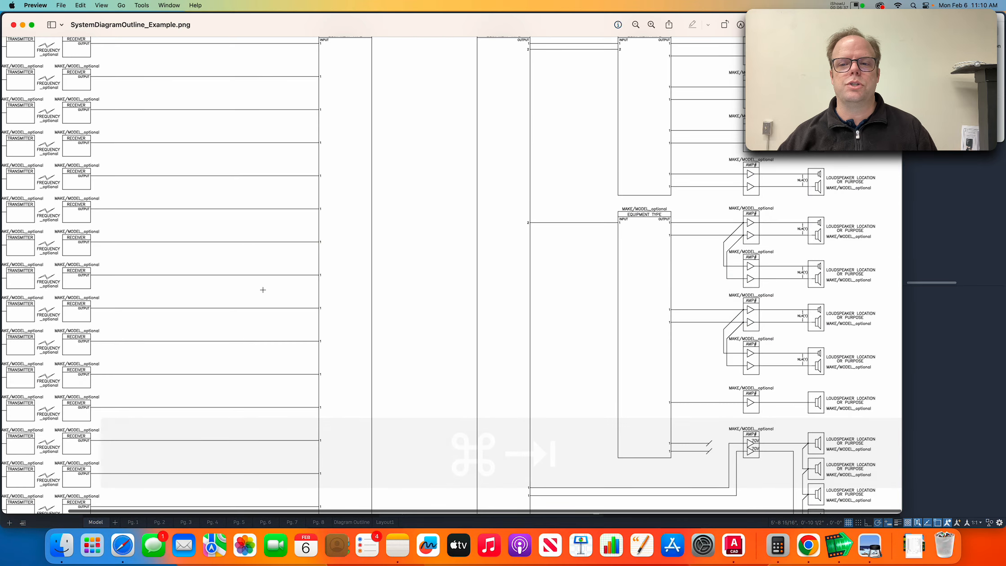
drag(344, 511, 271, 512)
scroll(269, 412, up, 5)
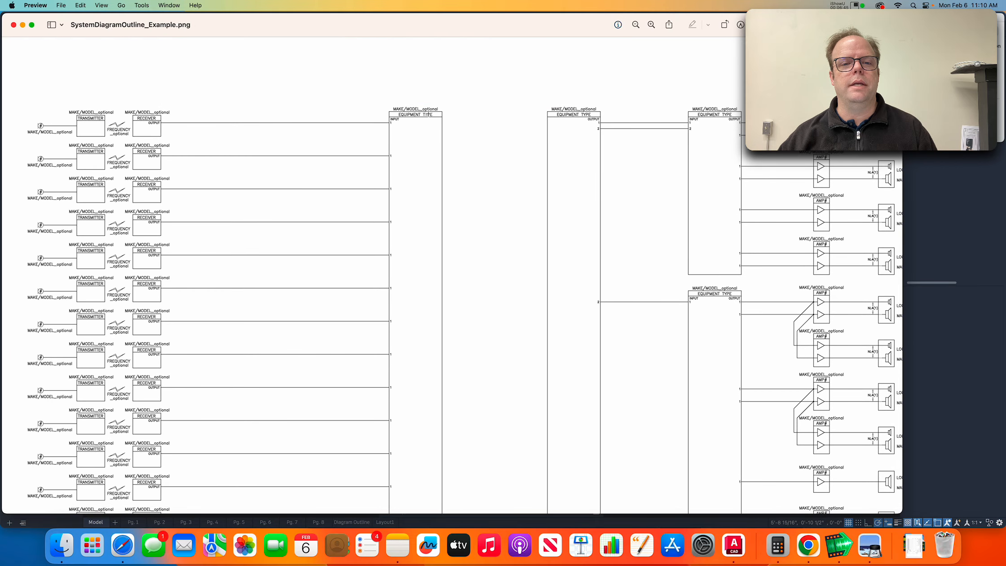
scroll(422, 111, down, 1)
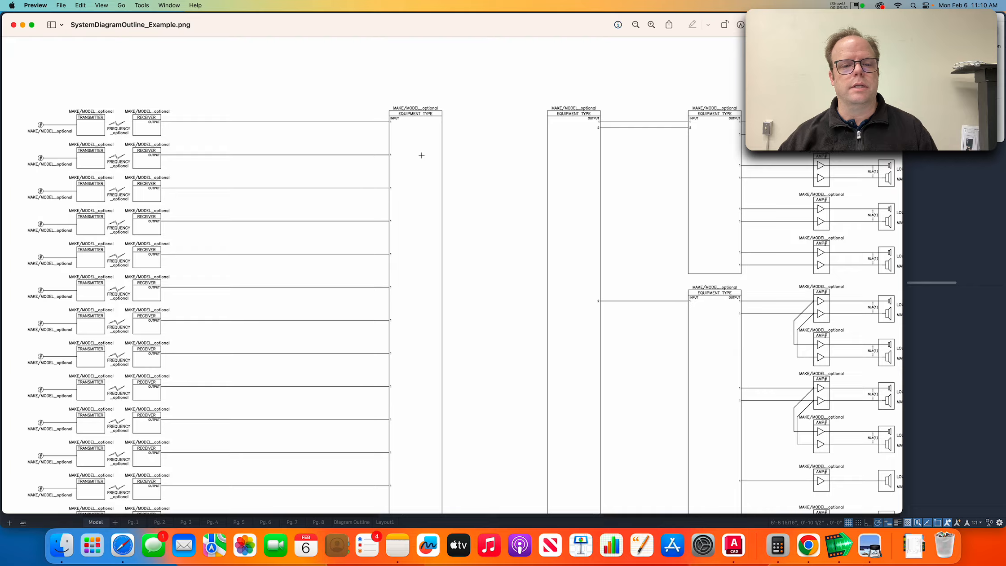
- Examine the example diagram's receiver rows, equipment blocks and lower connections in Preview, and return to AutoCAD's Figure 1a device block on page 2
scroll(422, 155, up, 3)
scroll(421, 155, down, 15)
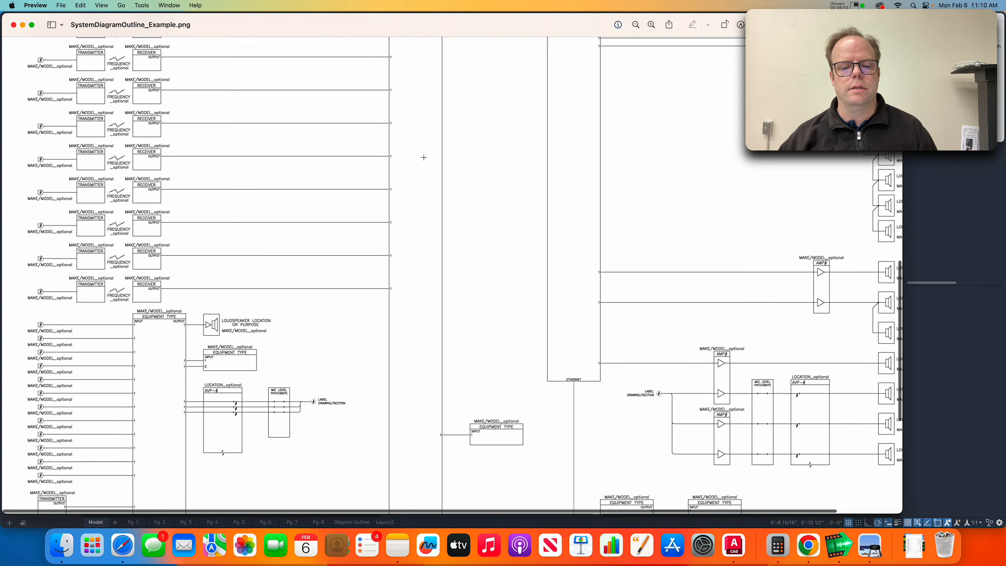
scroll(424, 157, down, 10)
scroll(423, 158, up, 10)
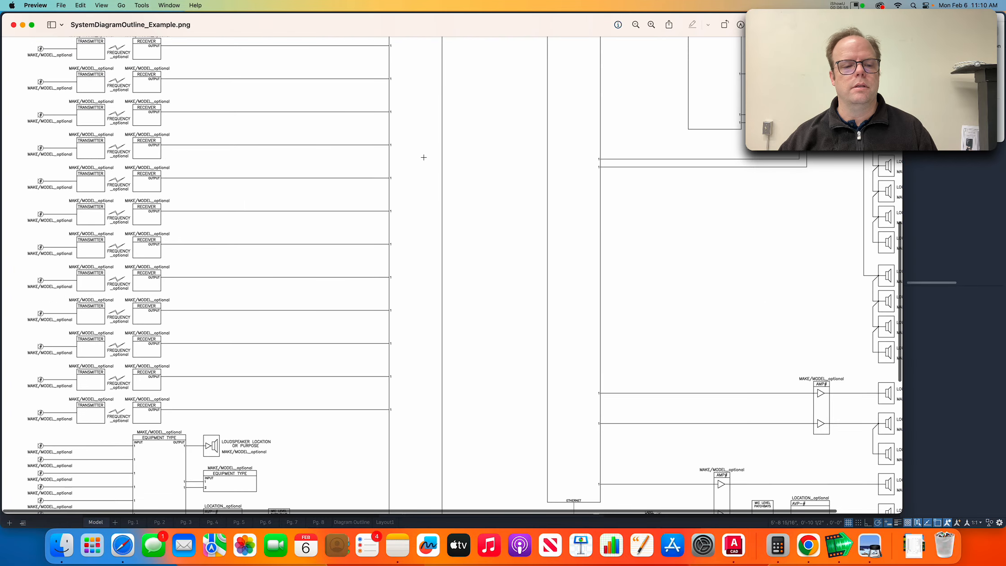
scroll(424, 158, up, 4)
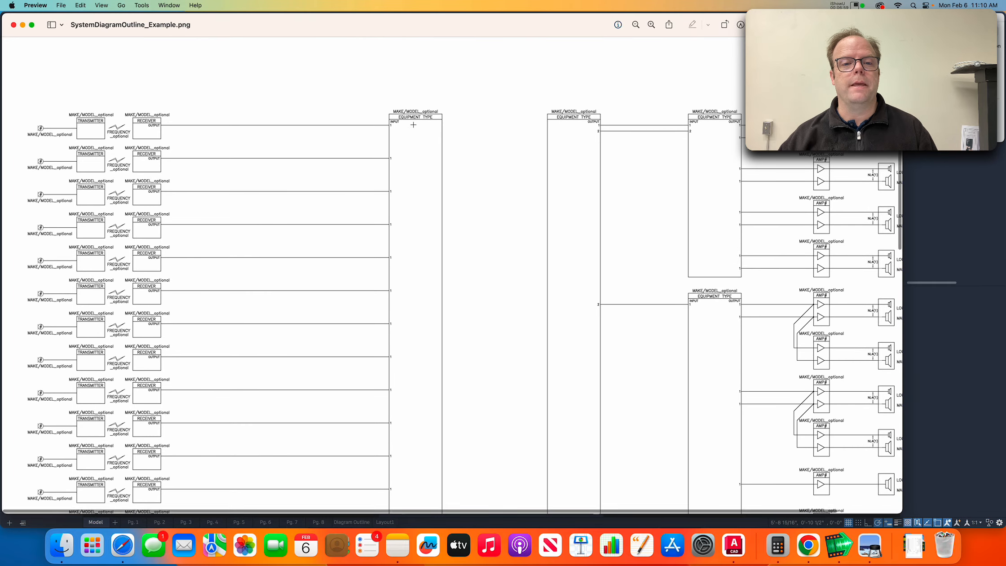
key(super+Tab)
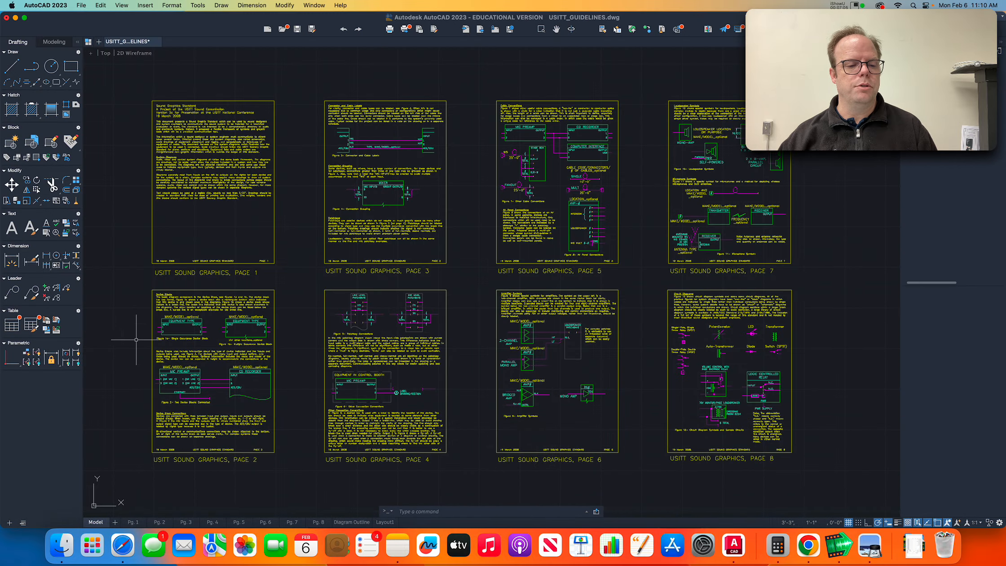
scroll(144, 339, up, 2)
scroll(145, 339, up, 4)
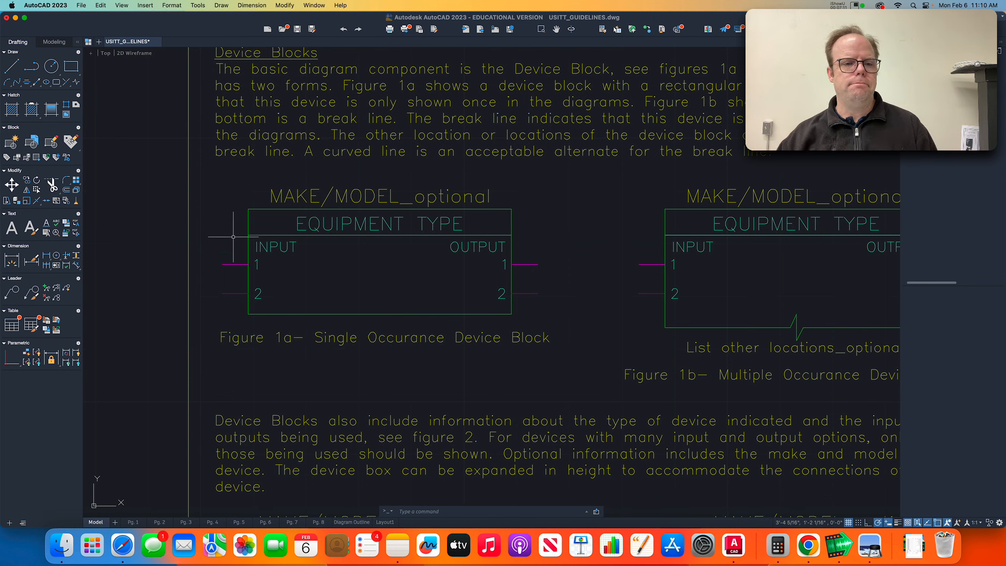
click(211, 172)
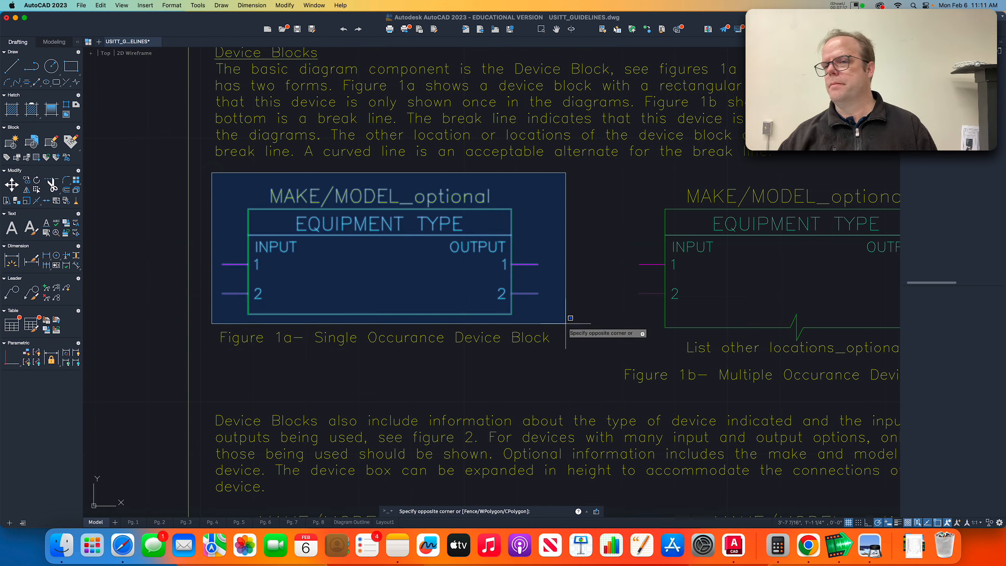
key(Escape)
key(Escape)
key(Escape)
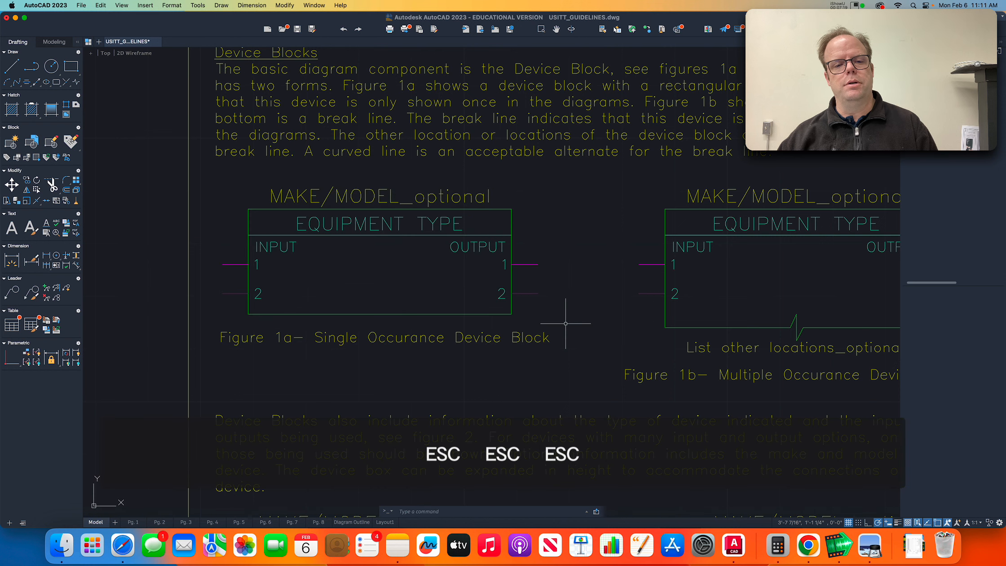
click(207, 174)
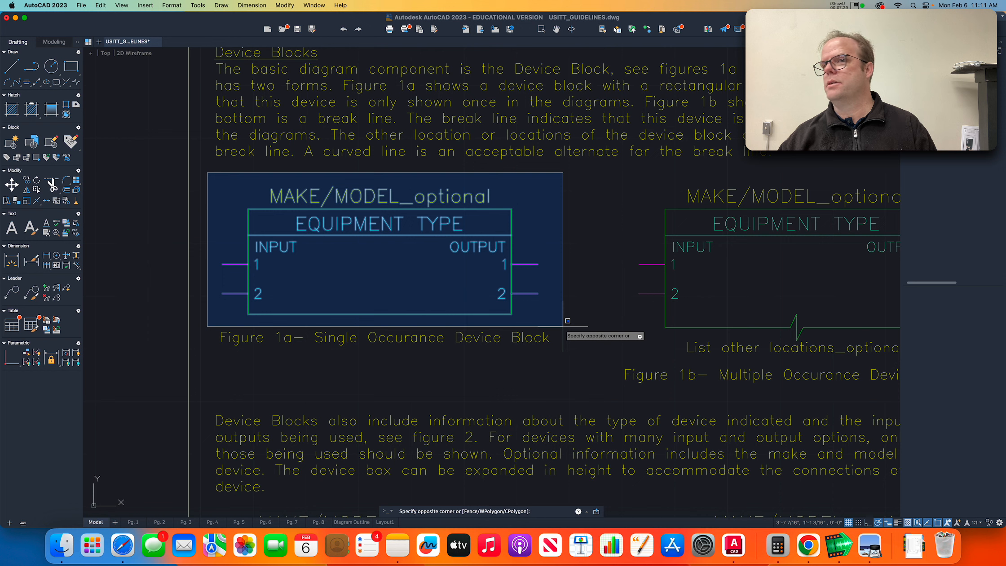
key(Escape)
key(Escape)
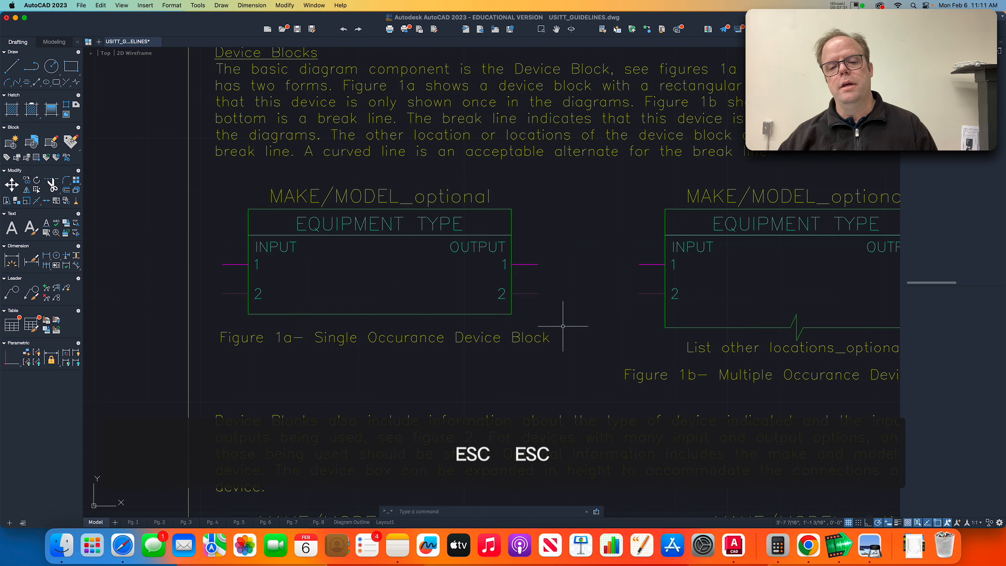
click(570, 325)
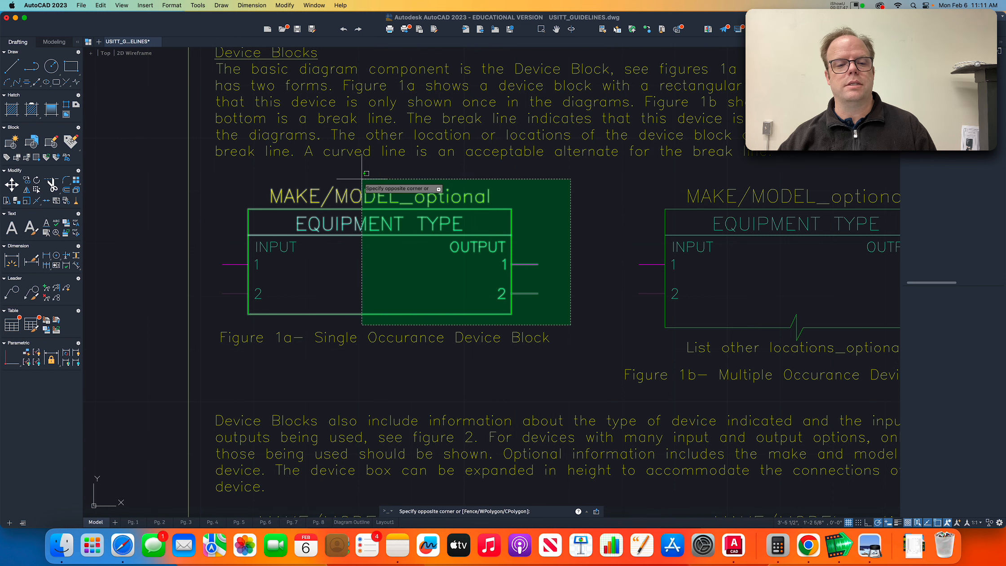
click(364, 178)
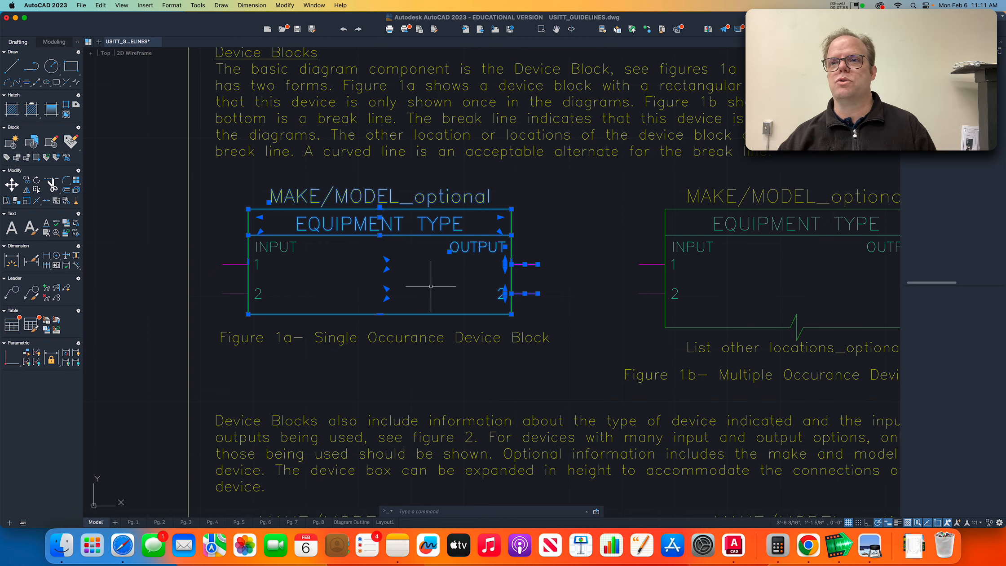
key(Escape)
key(Escape)
key(Escape)
key(Escape)
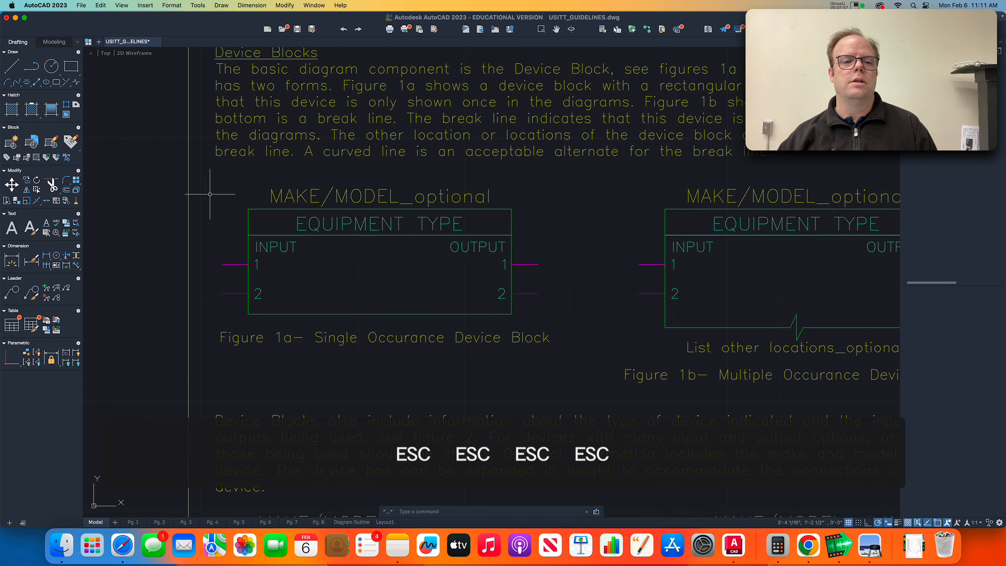
click(206, 173)
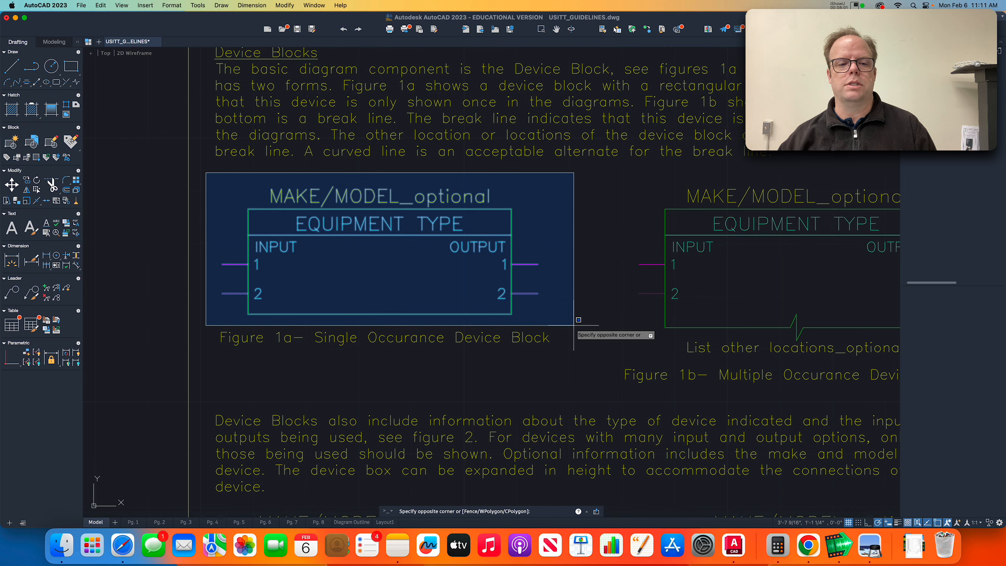
key(Escape)
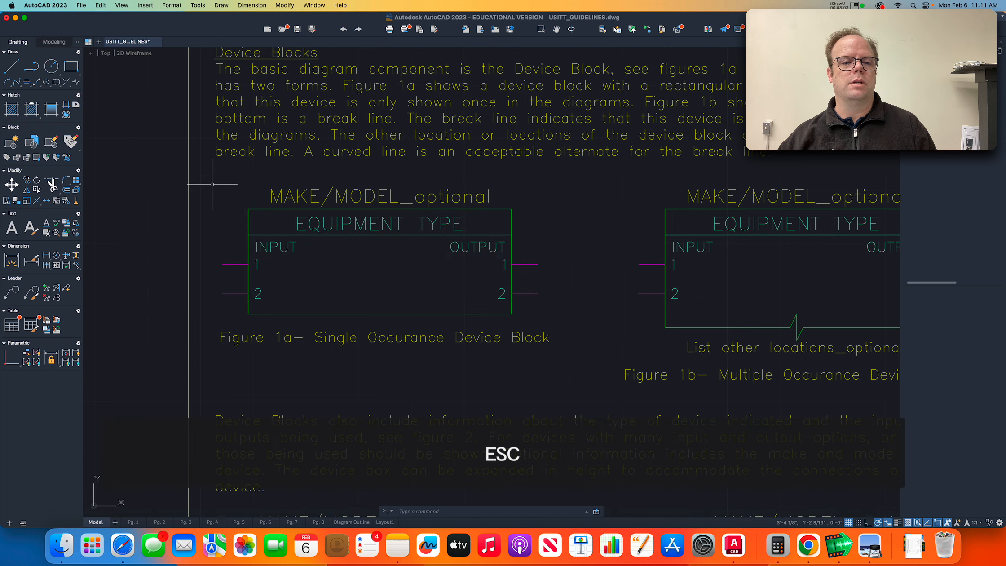
- Copy the entire Figure 1a device block with its labels and connection lines, using its upper-left corner as base point, into the empty space below pages 2 and 4
click(206, 171)
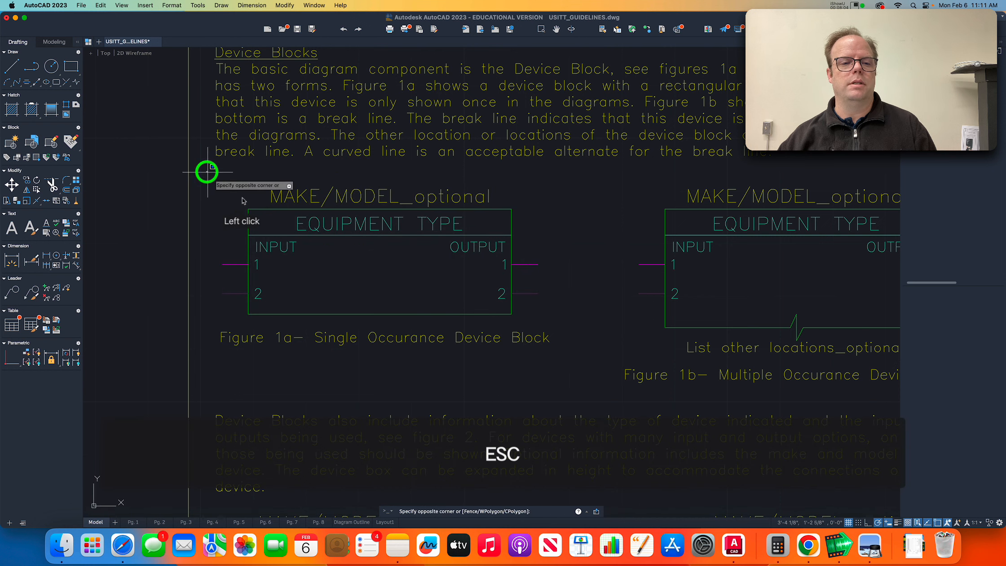
click(558, 325)
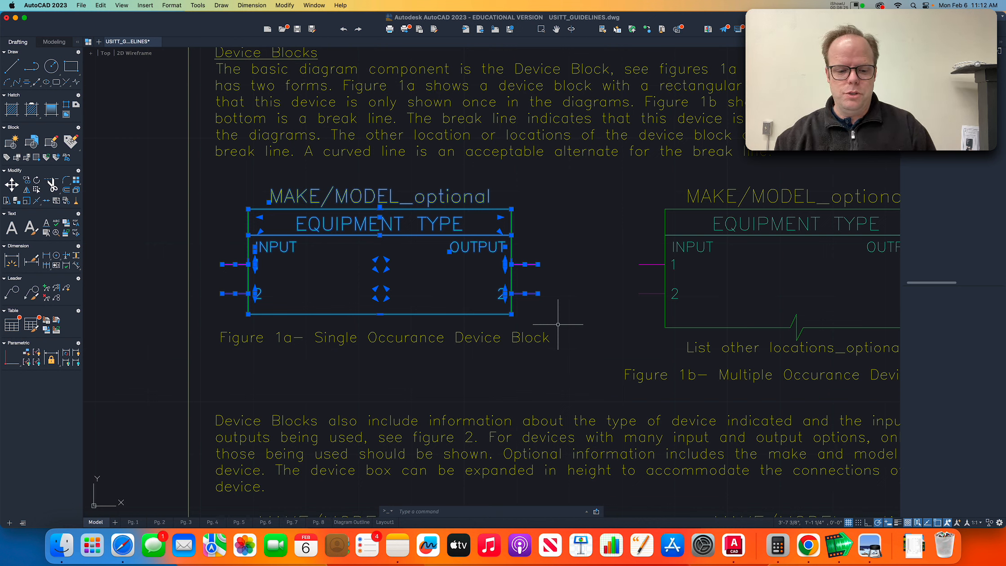
text(co)
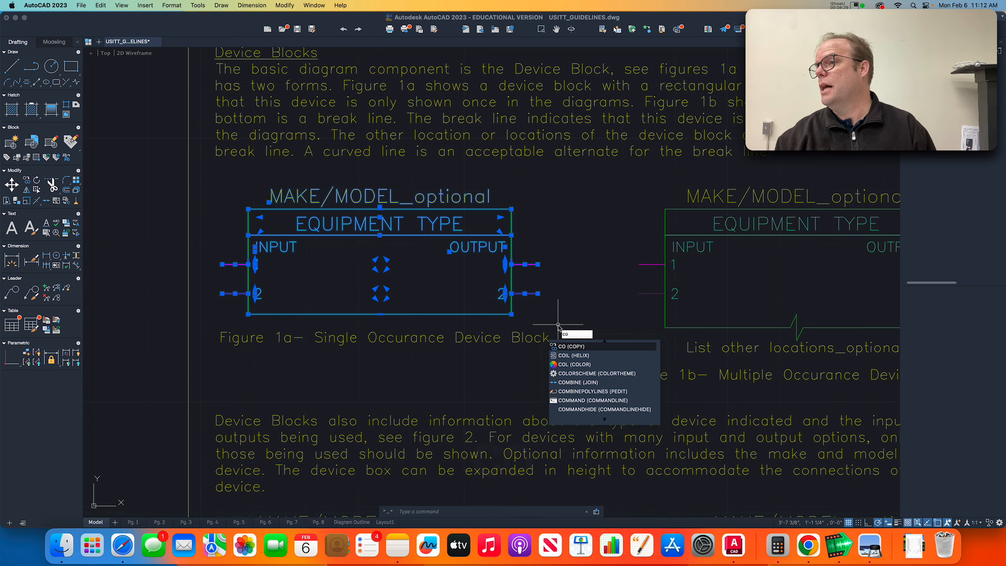
key(Return)
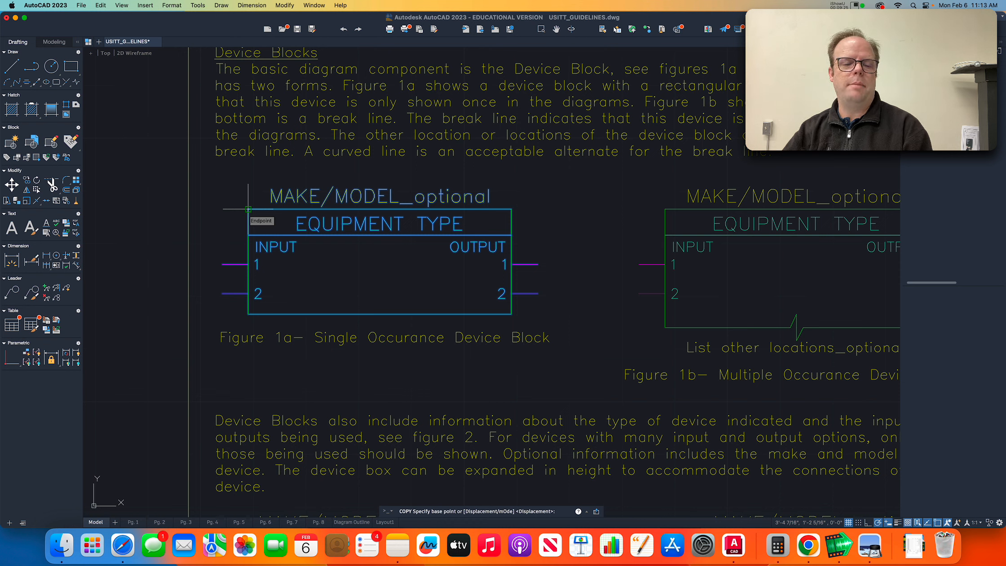
click(248, 209)
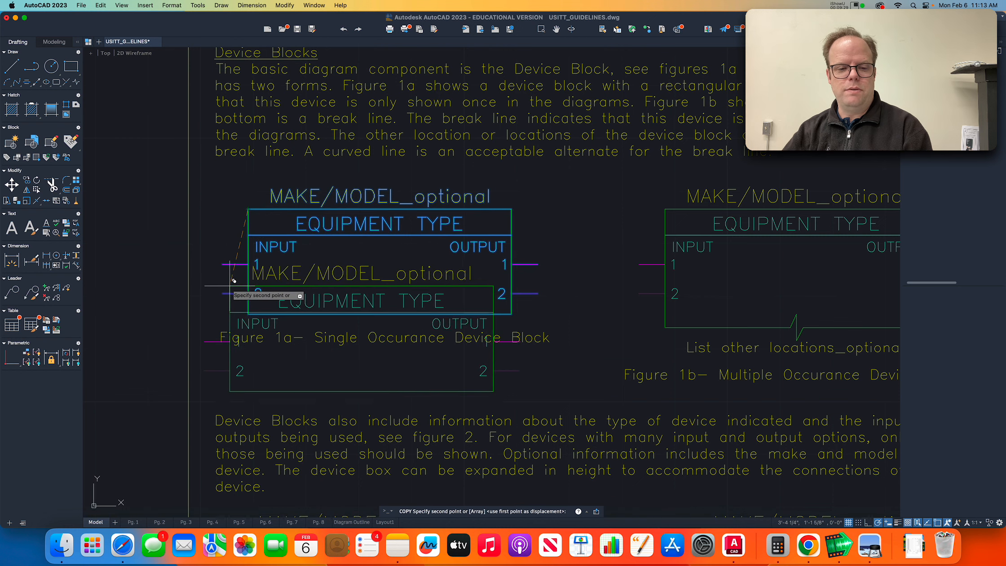
scroll(303, 294, down, 4)
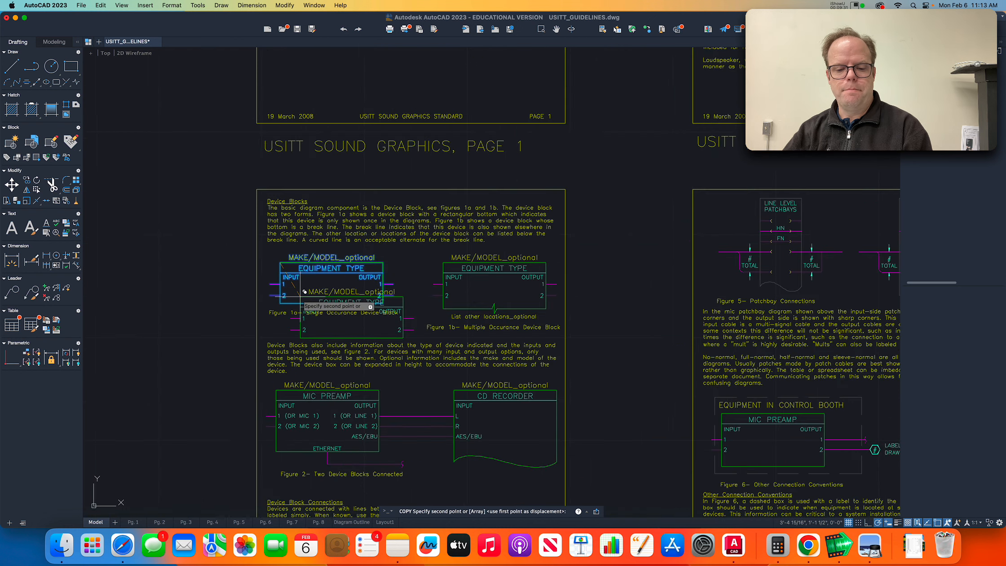
scroll(304, 292, down, 6)
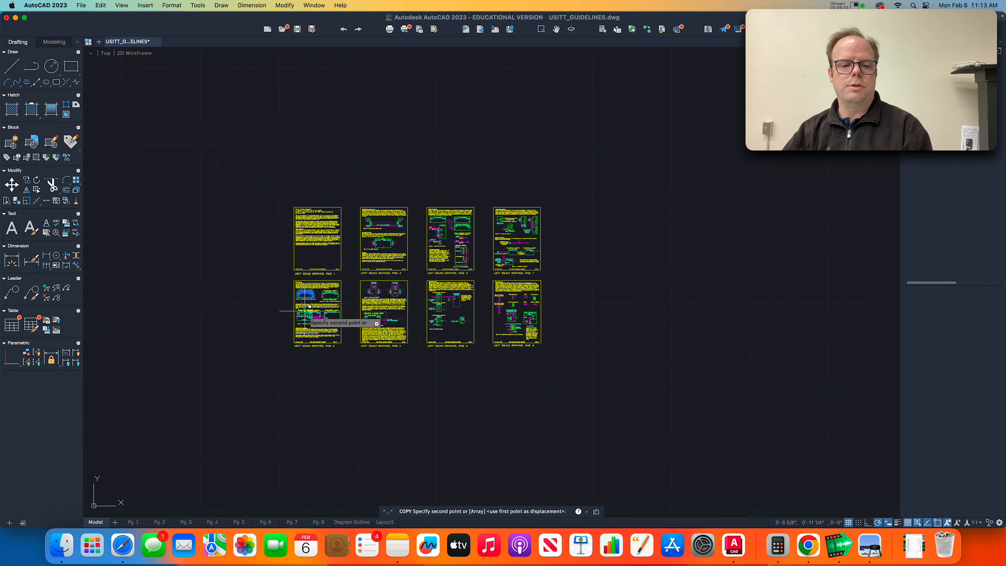
scroll(357, 406, up, 5)
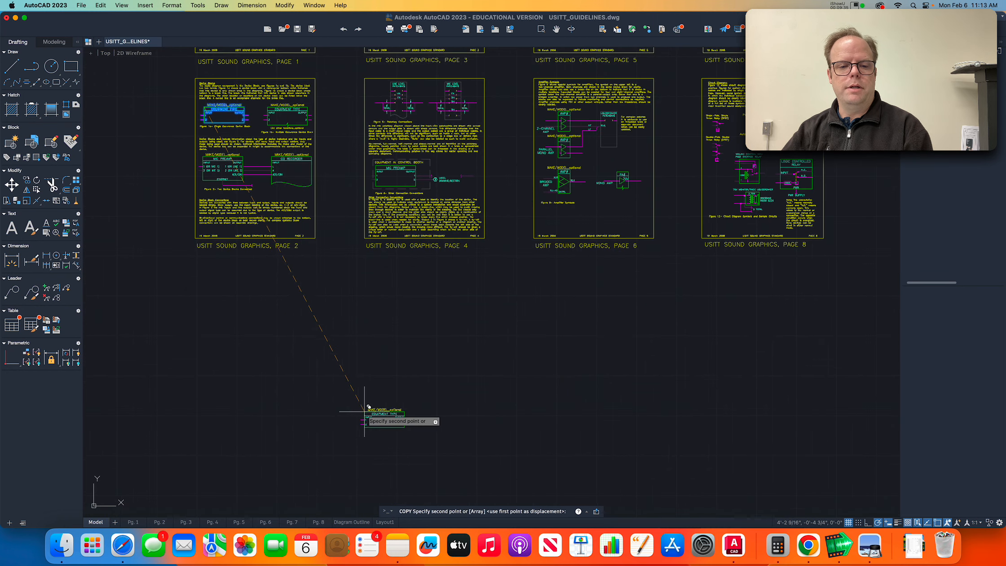
scroll(333, 337, up, 3)
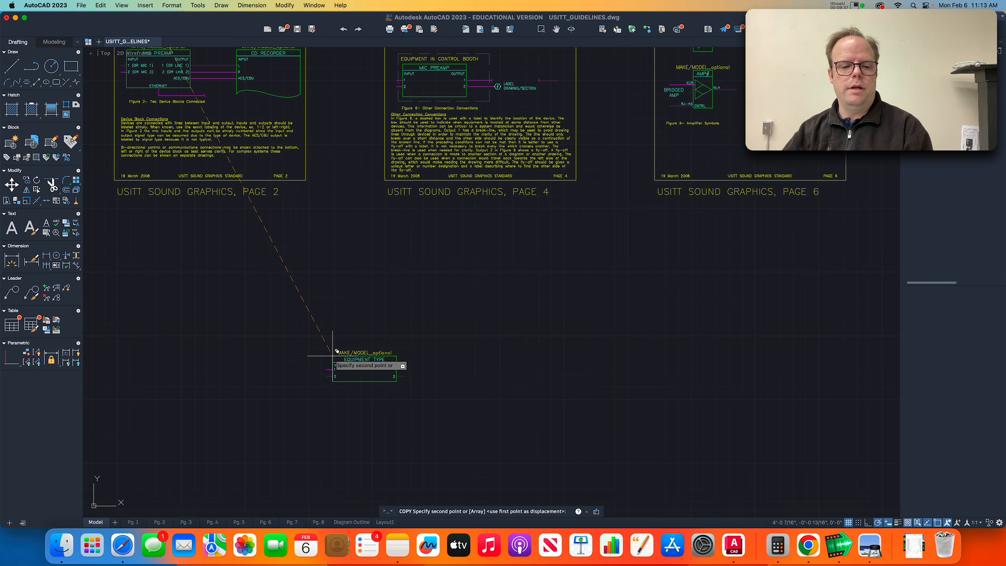
click(333, 356)
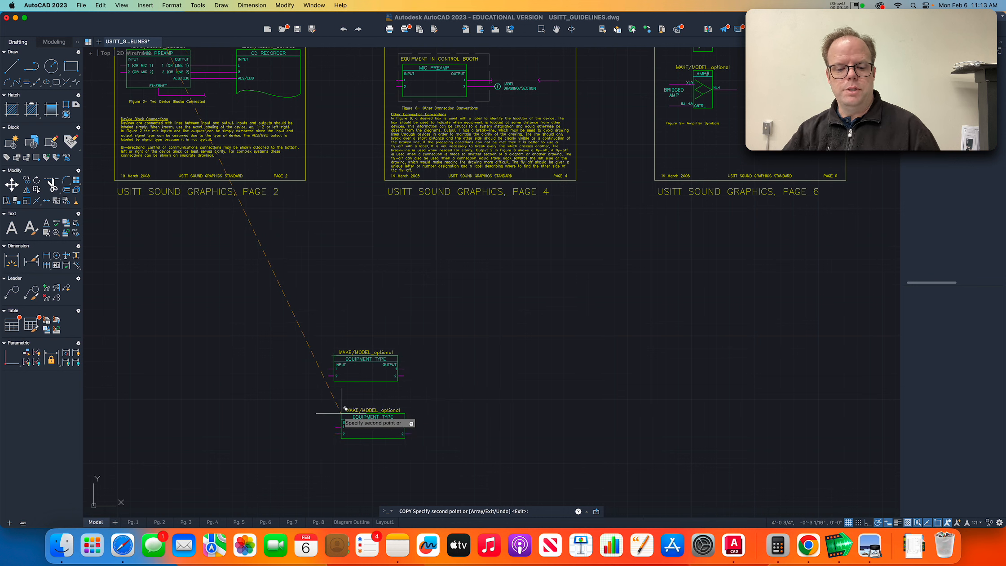
key(Return)
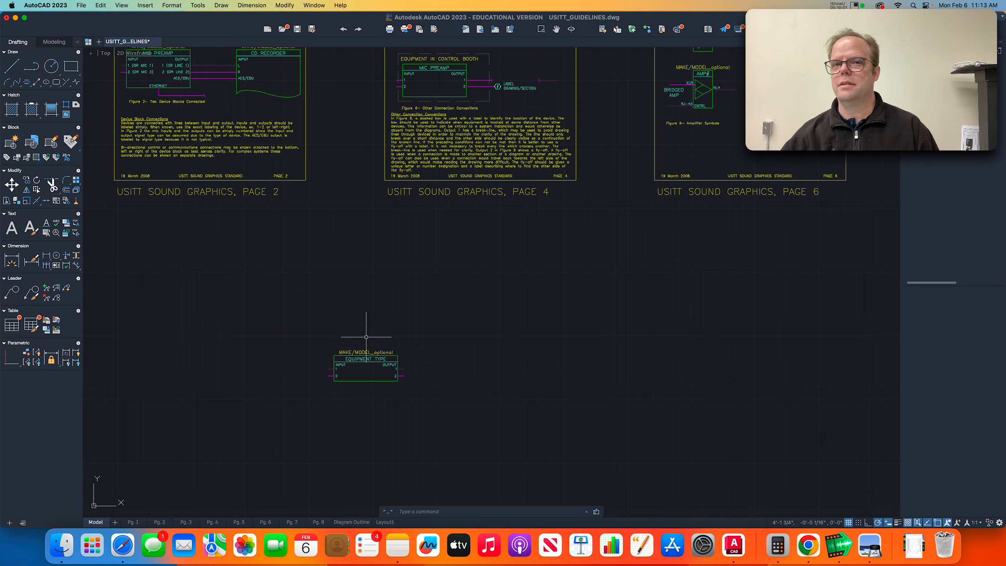
scroll(348, 375, up, 4)
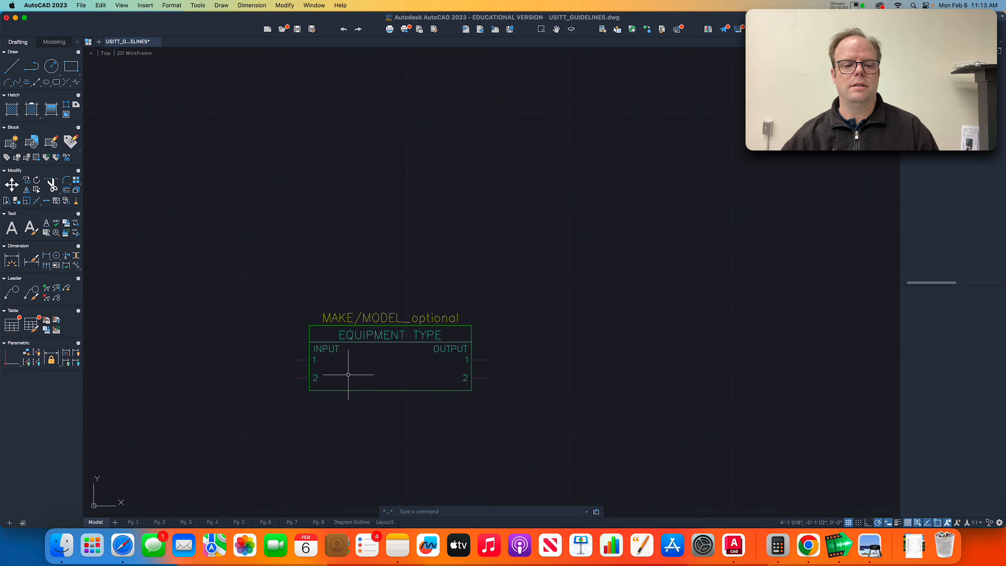
scroll(348, 375, down, 3)
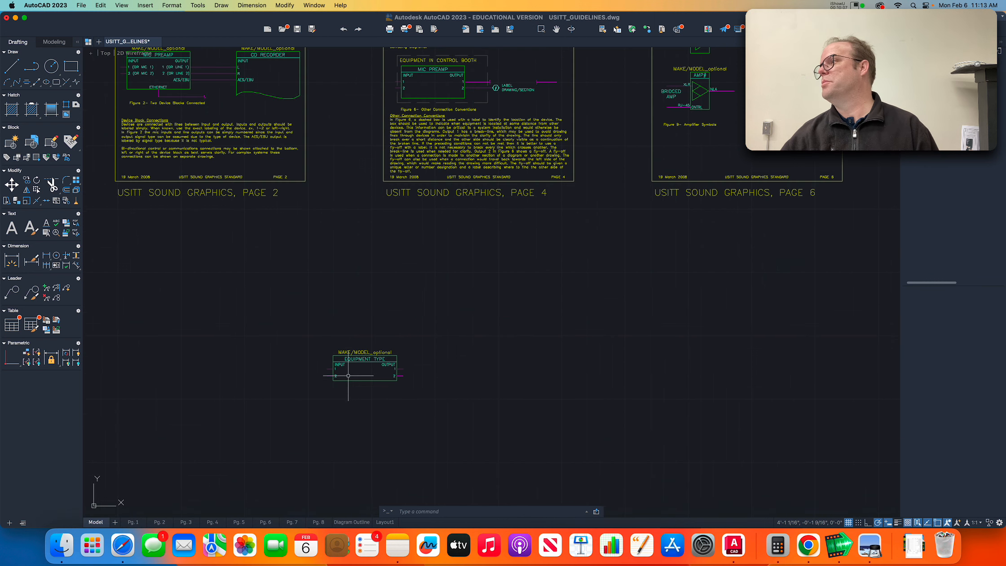
- Copy page 7's microphone, transmitter and receiver row by its output line's endpoint to the end of the copied equipment block's input 1 line
key(super+Tab)
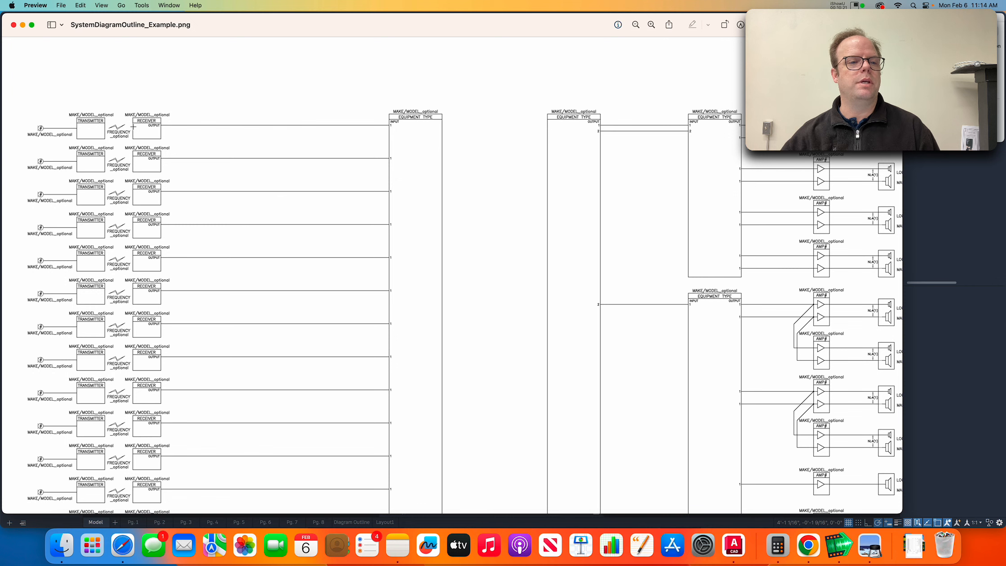
key(super+Tab)
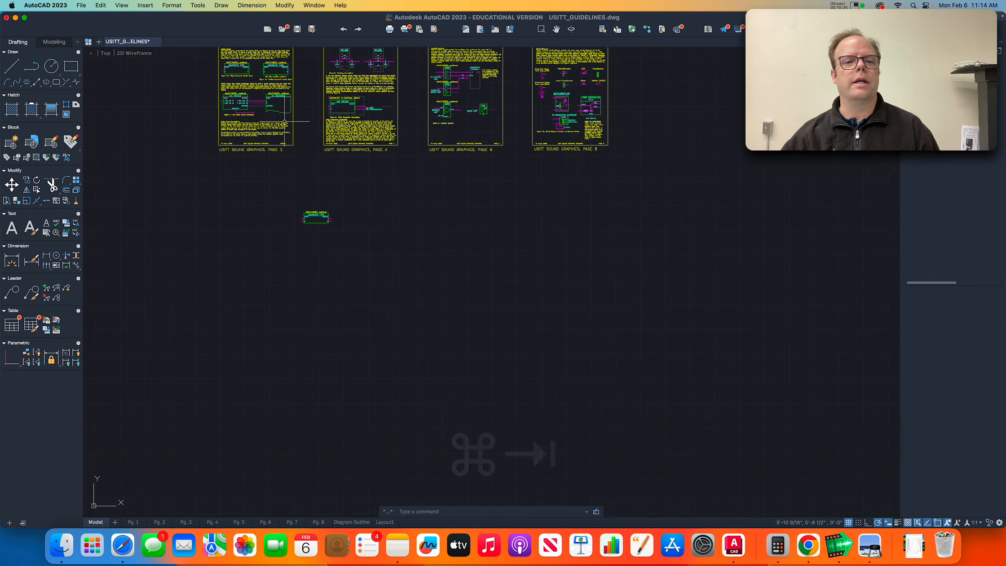
scroll(418, 78, up, 3)
middle_click(420, 95)
middle_drag(420, 94, 203, 405)
scroll(401, 406, up, 3)
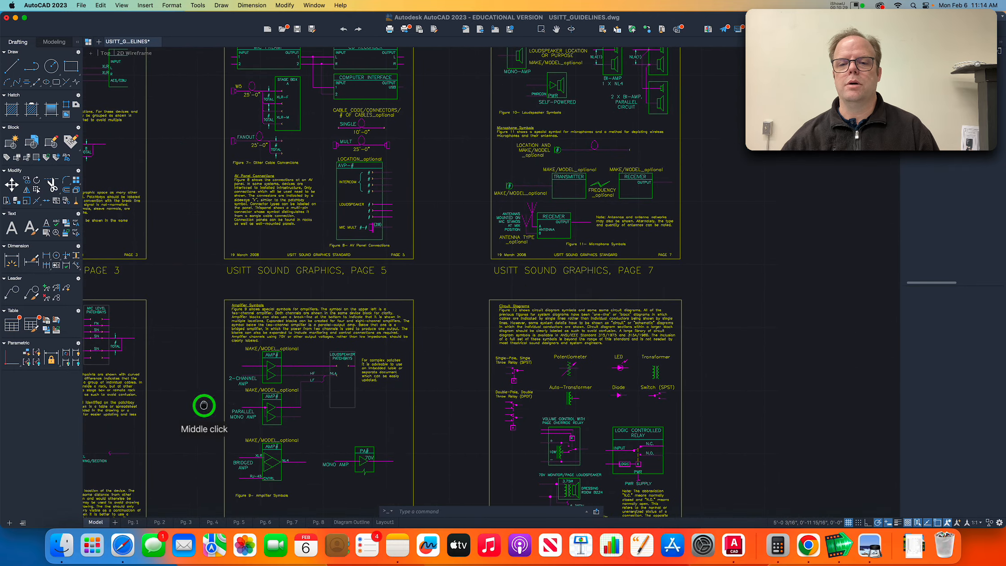
scroll(664, 180, up, 2)
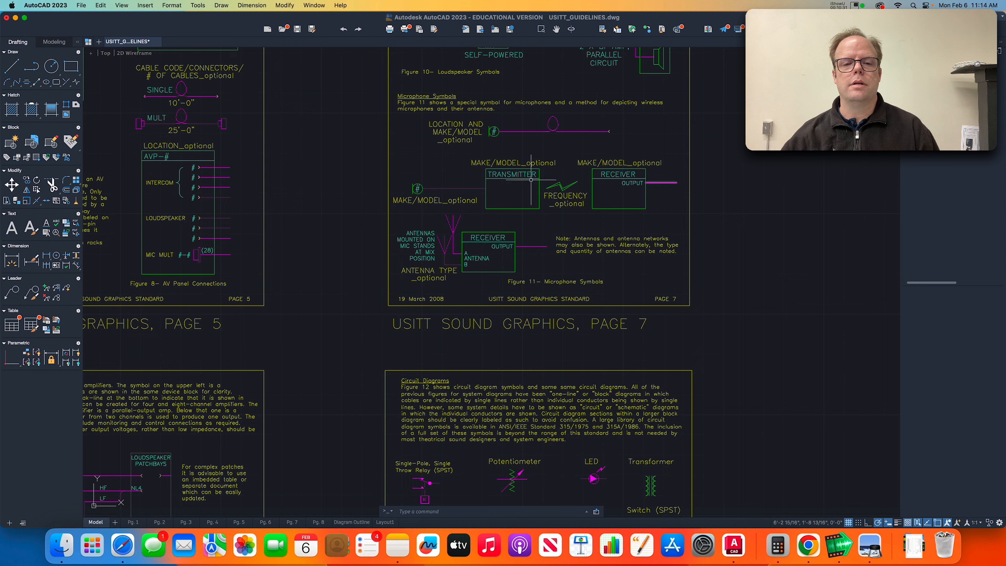
click(372, 149)
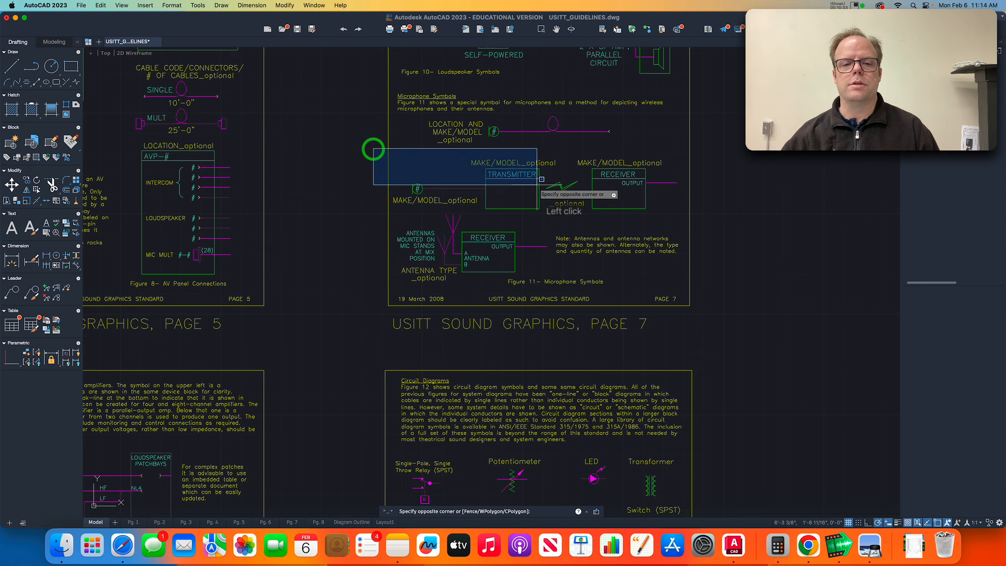
click(710, 216)
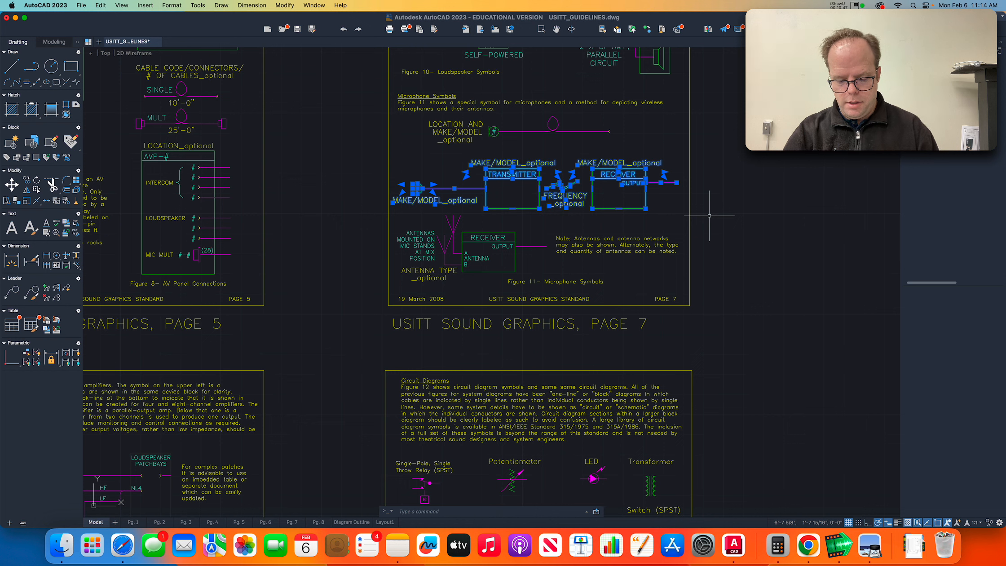
text(co)
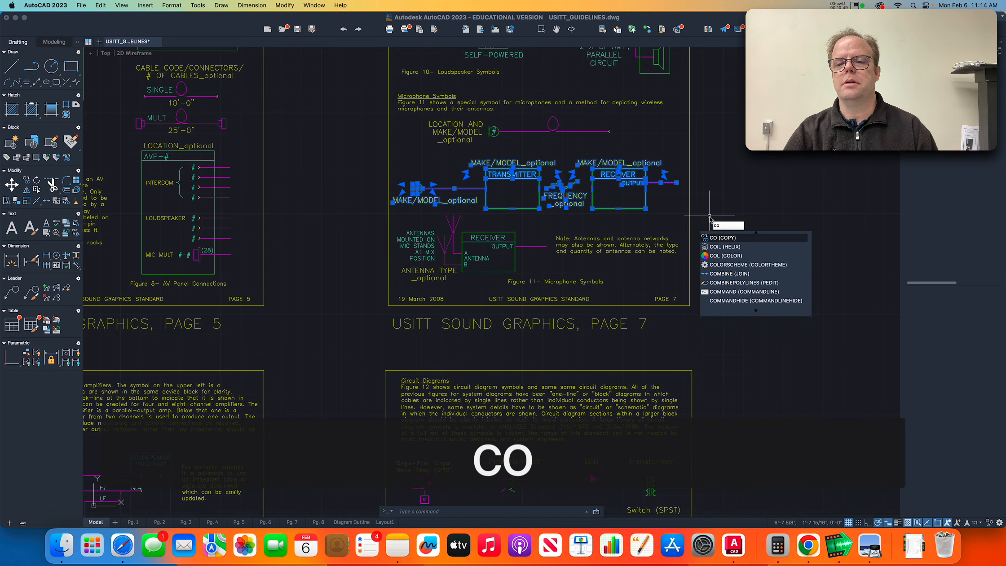
key(Return)
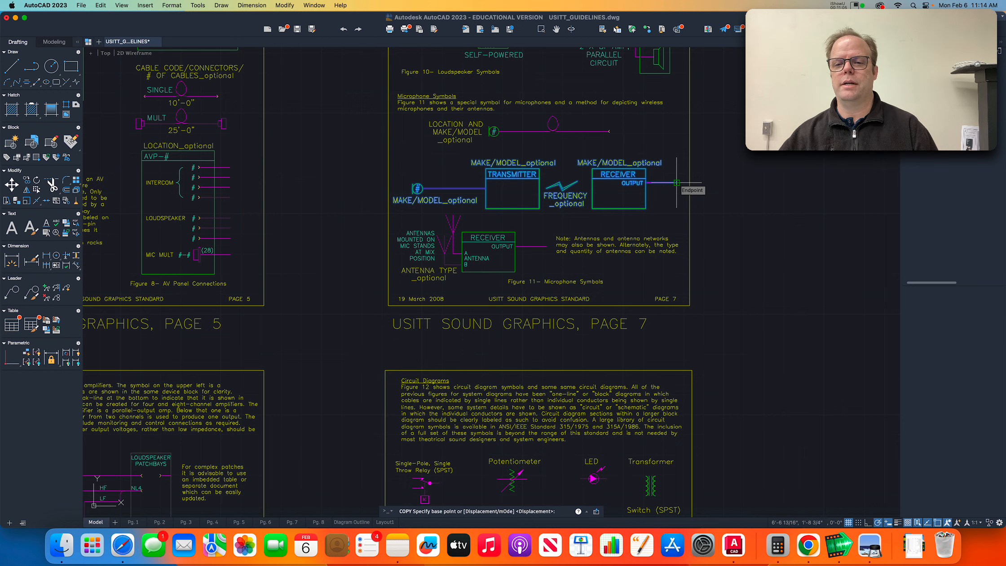
click(676, 183)
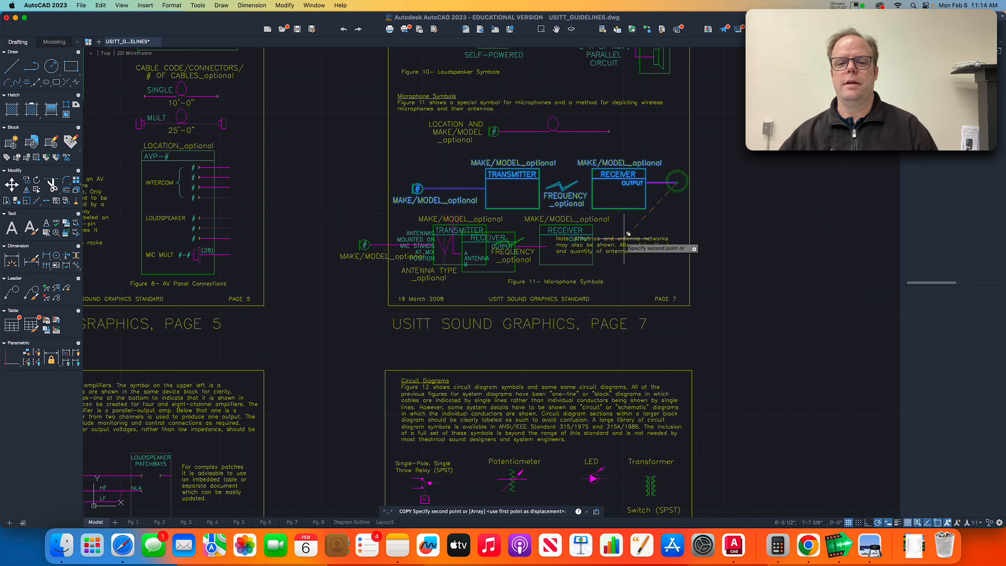
scroll(631, 230, down, 2)
scroll(626, 232, down, 6)
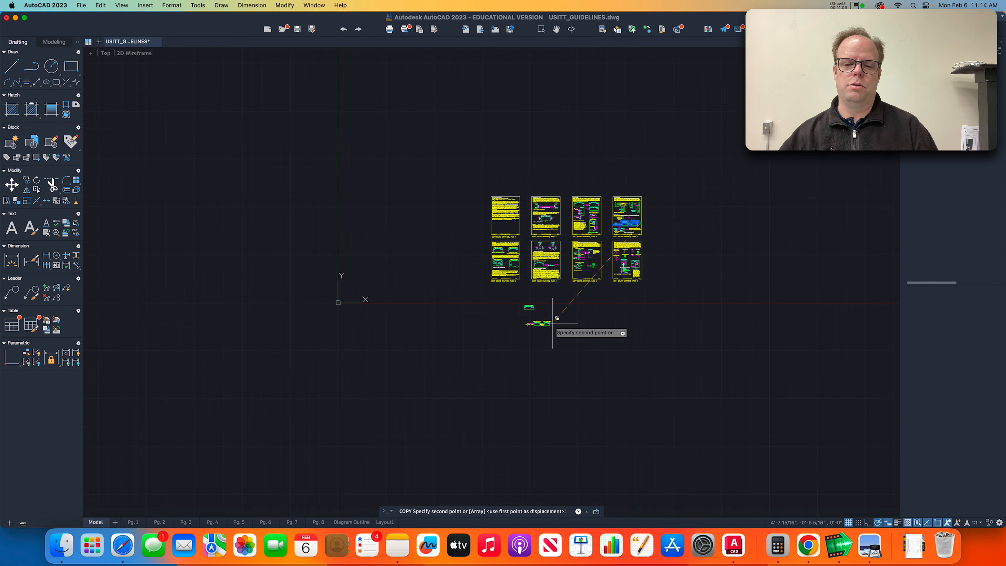
scroll(517, 305, up, 10)
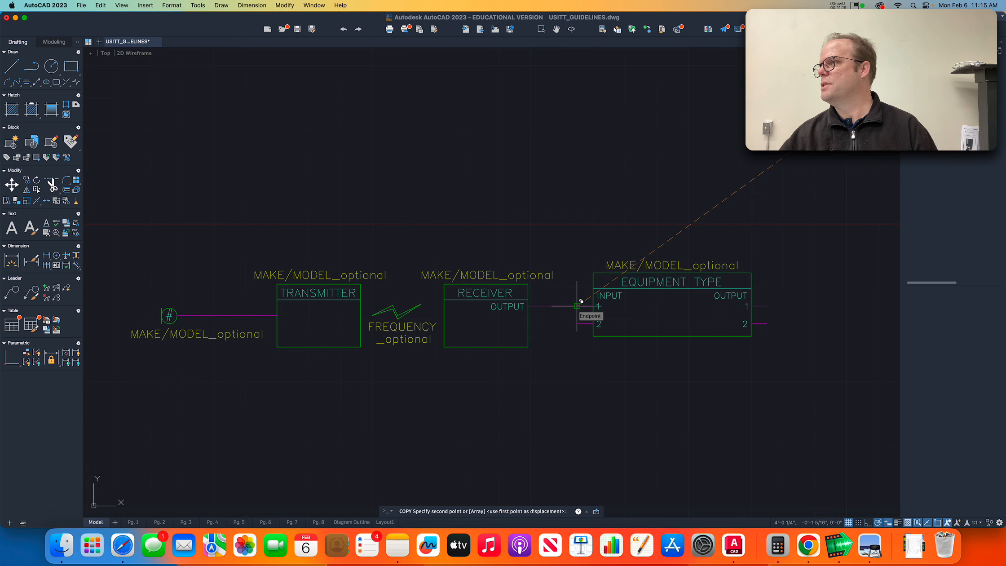
click(581, 301)
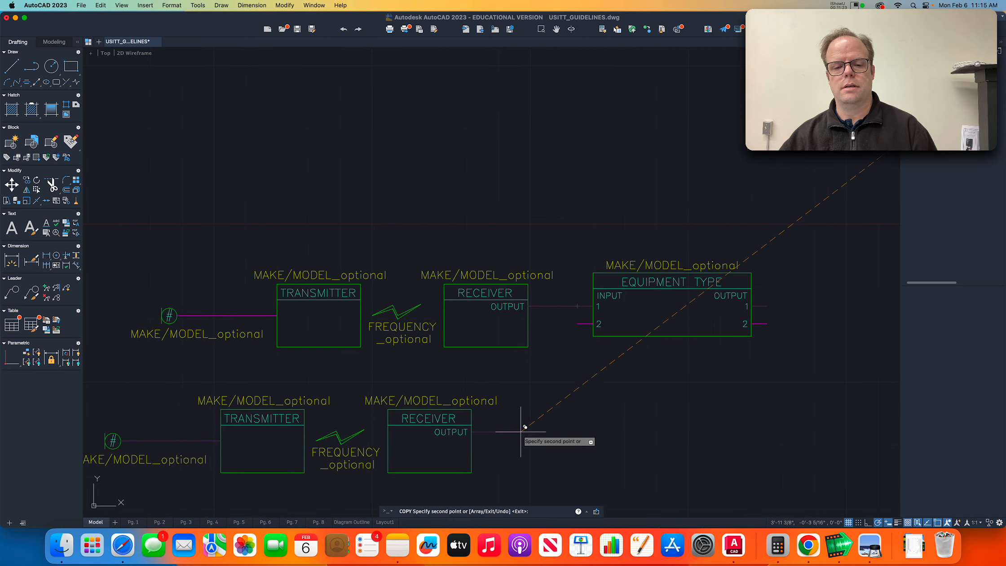
key(Return)
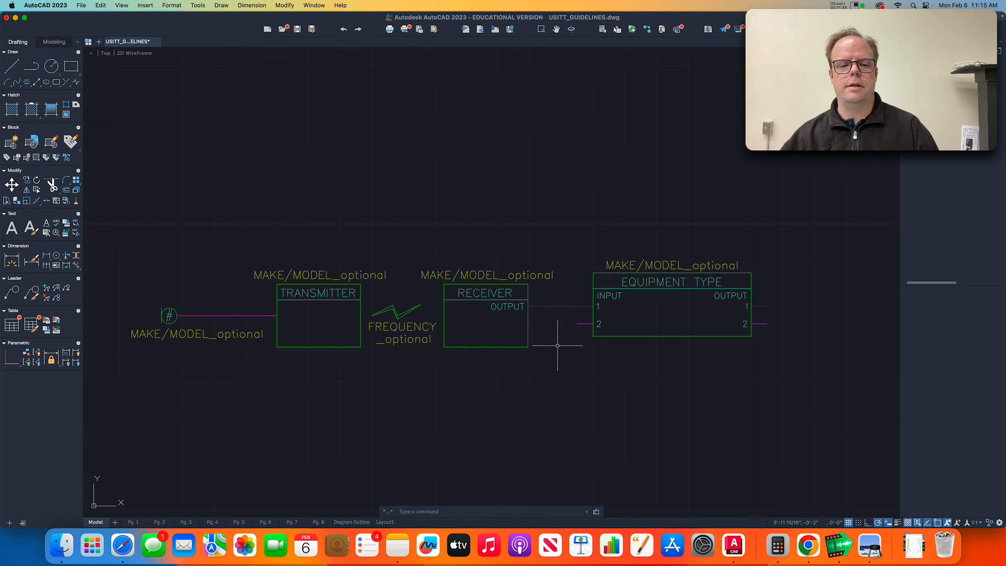
- Examine the full column of transmitter and receiver rows in the example diagram in Preview, and return to AutoCAD
scroll(558, 343, down, 2)
key(super+Tab)
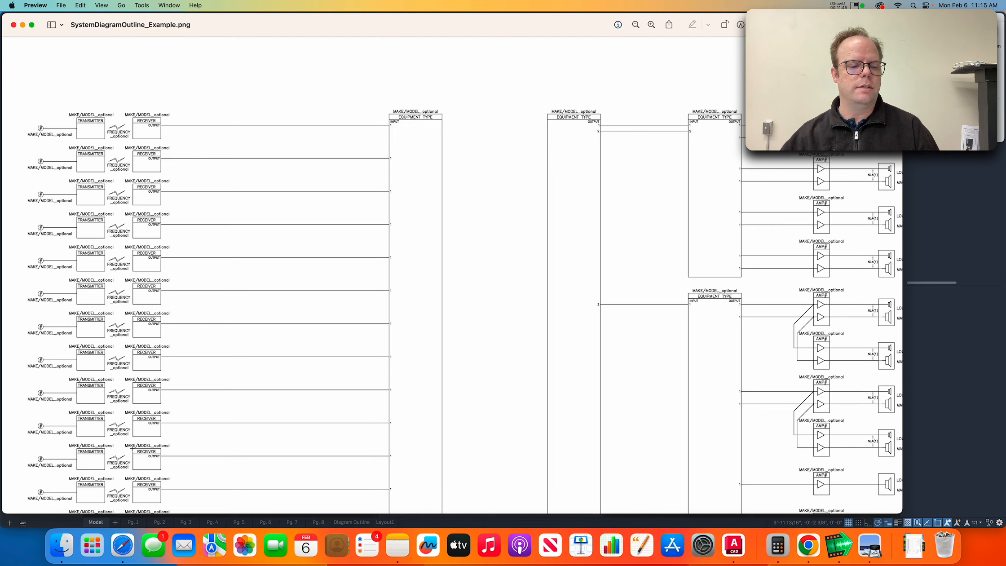
scroll(145, 479, down, 3)
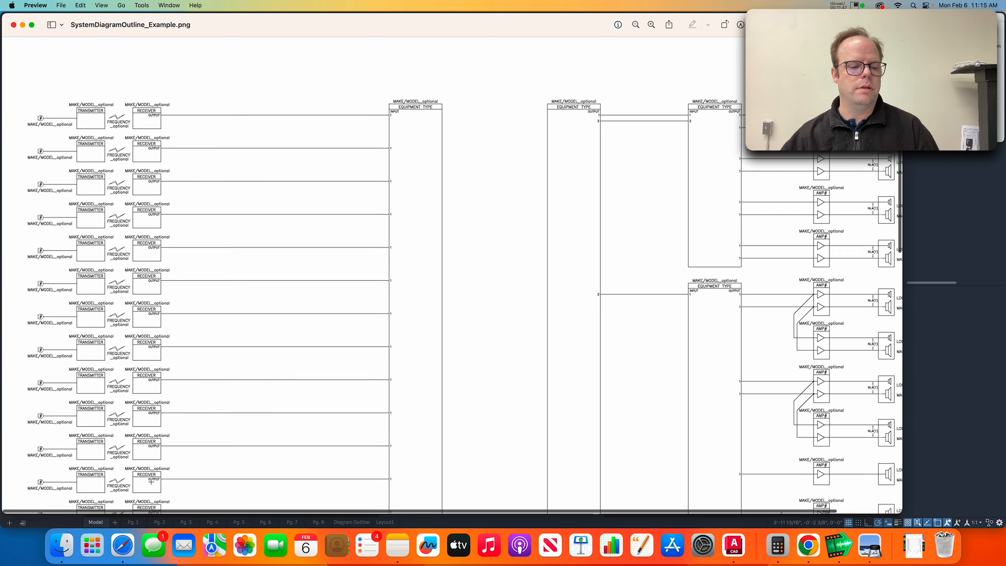
scroll(149, 482, down, 3)
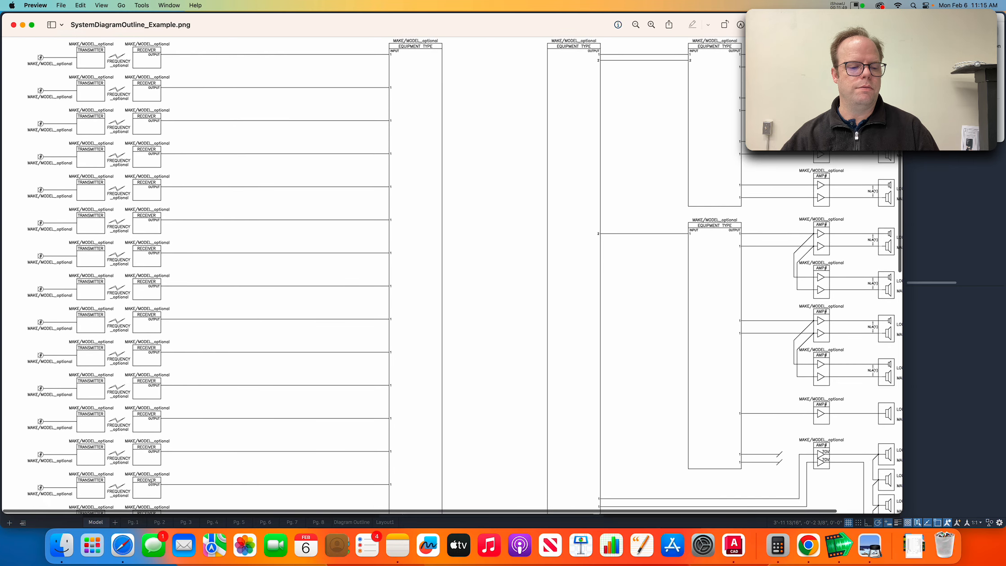
scroll(151, 481, down, 5)
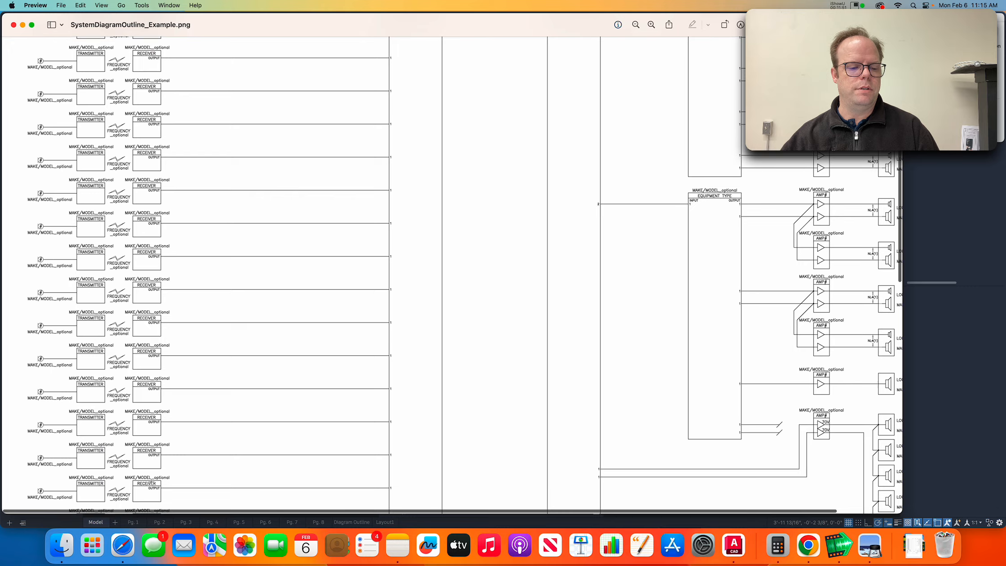
scroll(151, 482, down, 4)
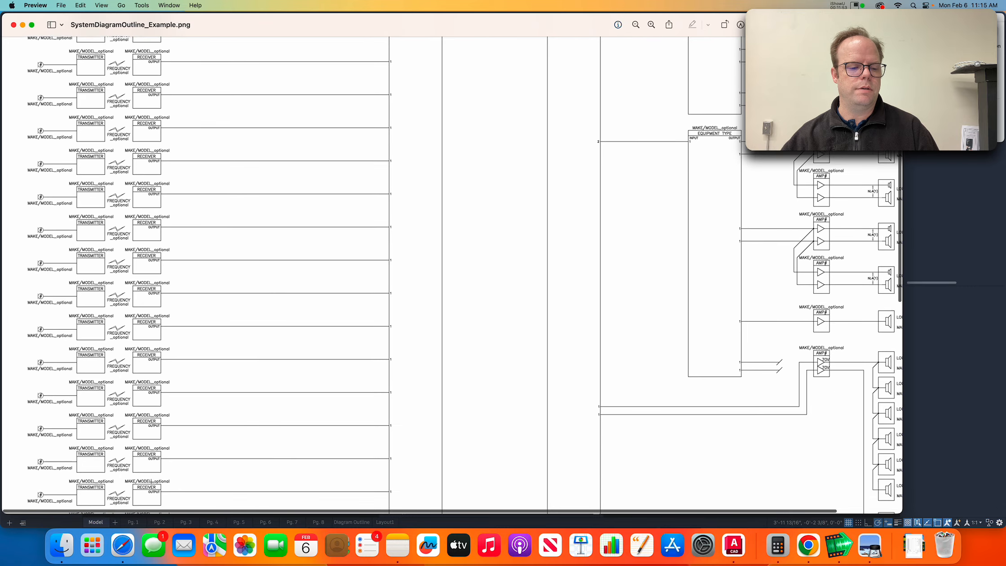
scroll(151, 482, down, 2)
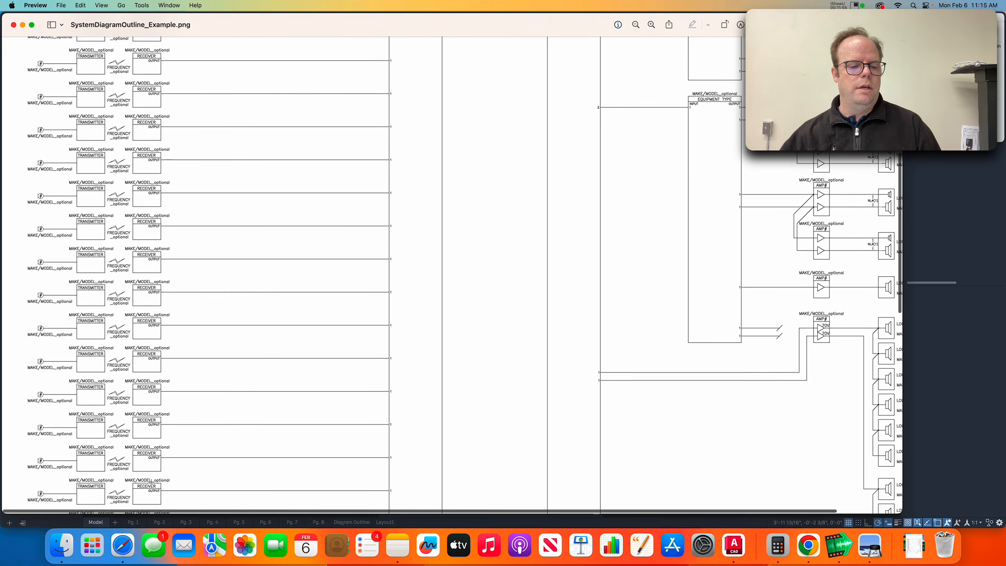
scroll(151, 482, down, 3)
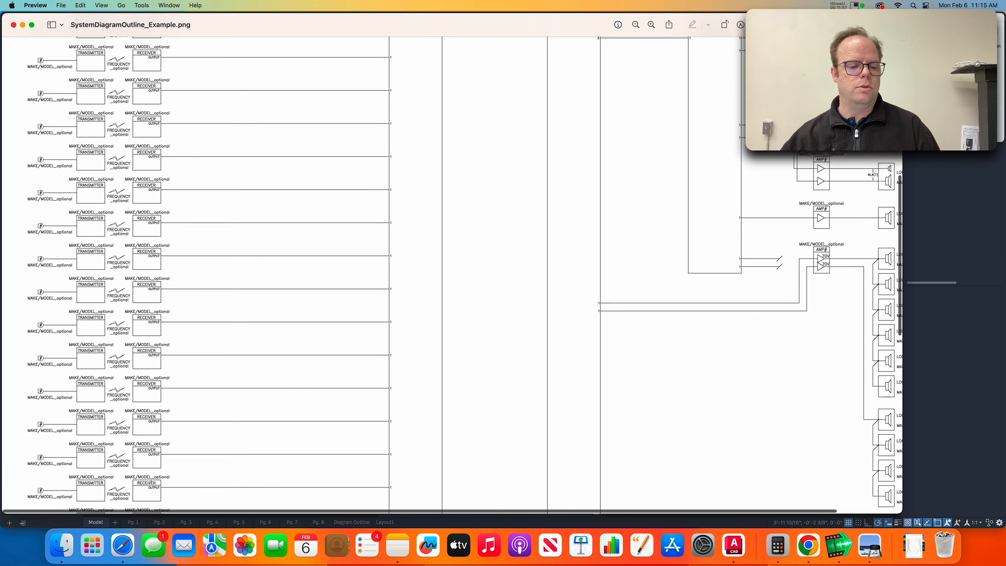
scroll(150, 482, down, 3)
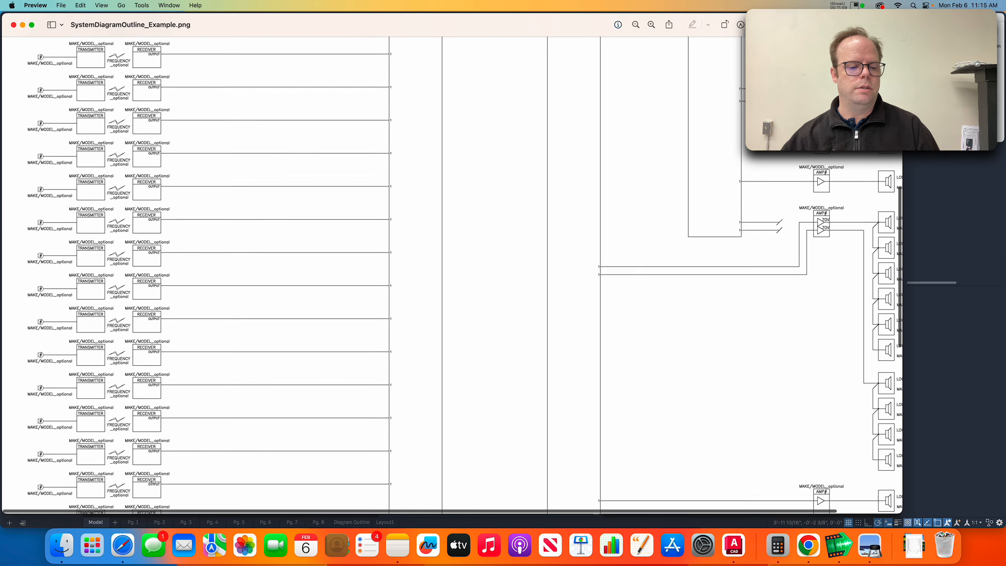
scroll(151, 482, down, 3)
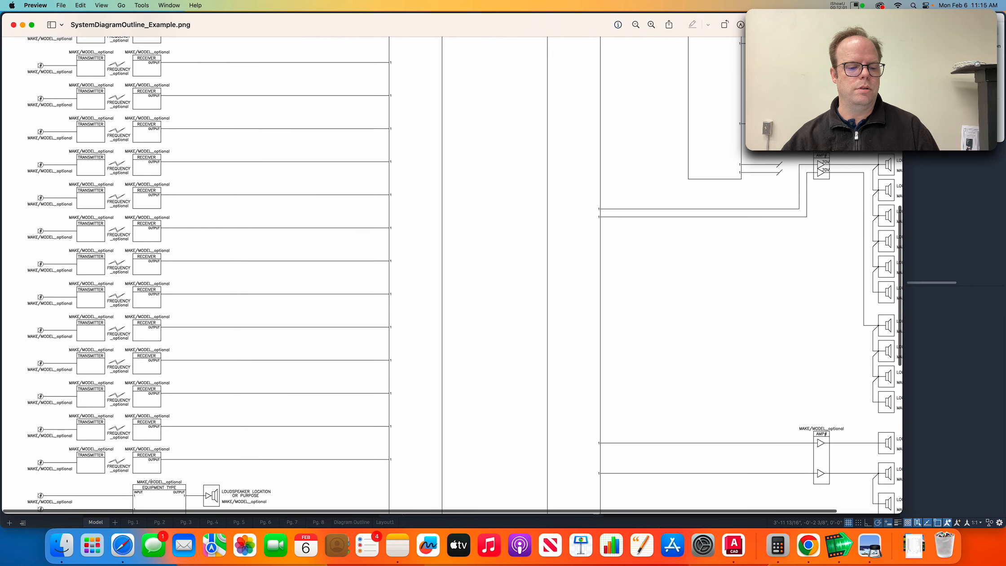
key(super+Tab)
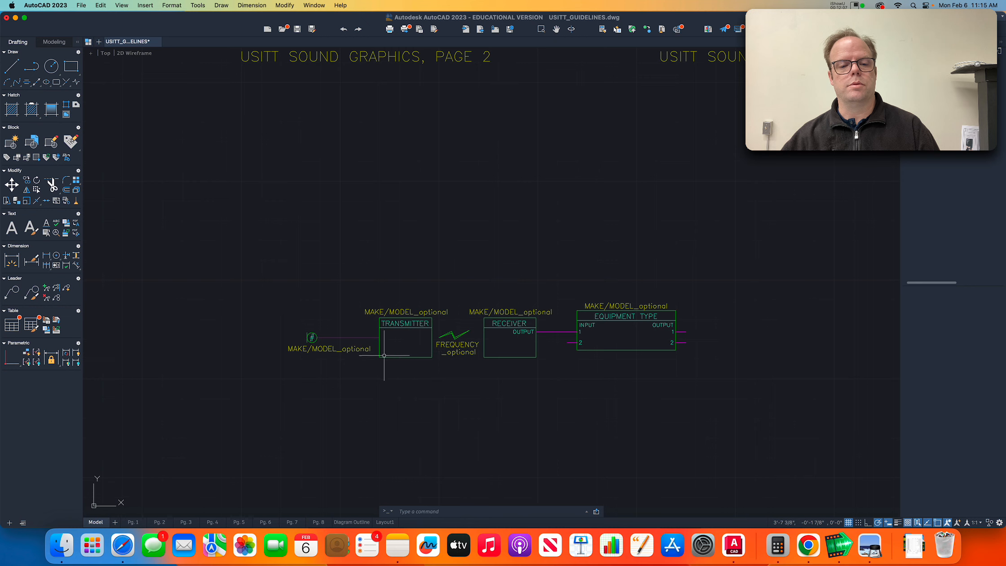
click(270, 276)
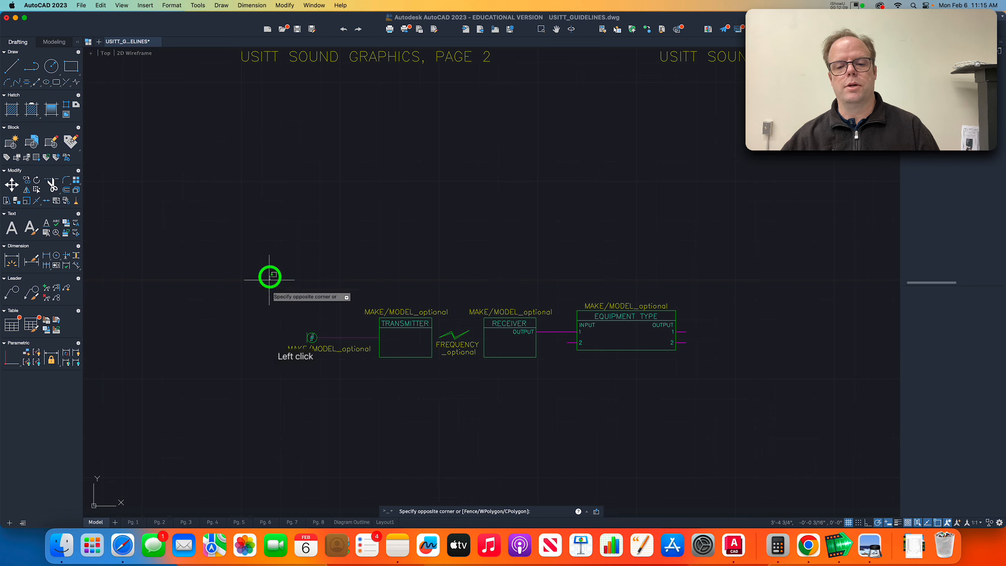
click(563, 386)
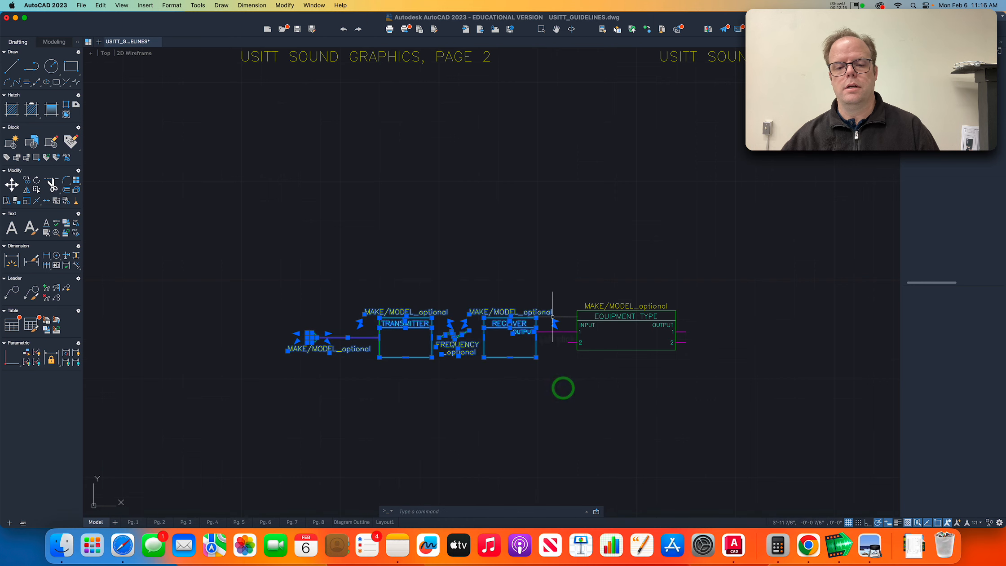
scroll(568, 321, up, 4)
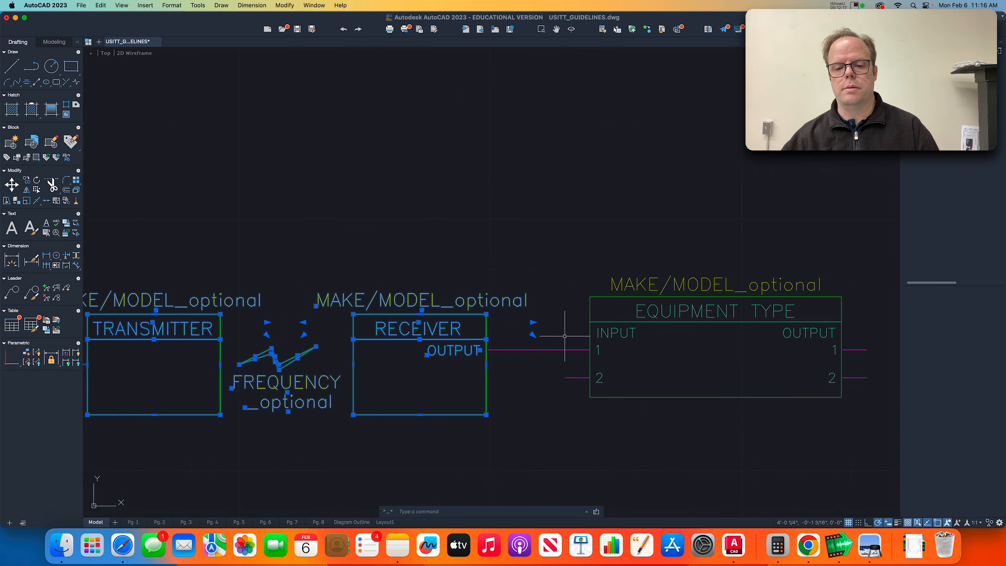
click(561, 340)
key(Escape)
key(Escape)
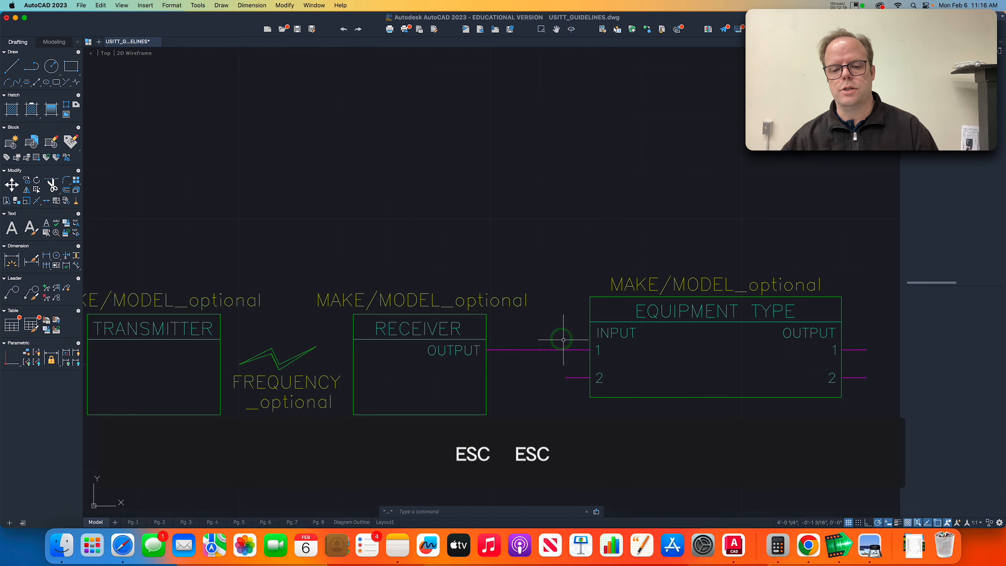
key(Escape)
key(Escape)
key(Escape)
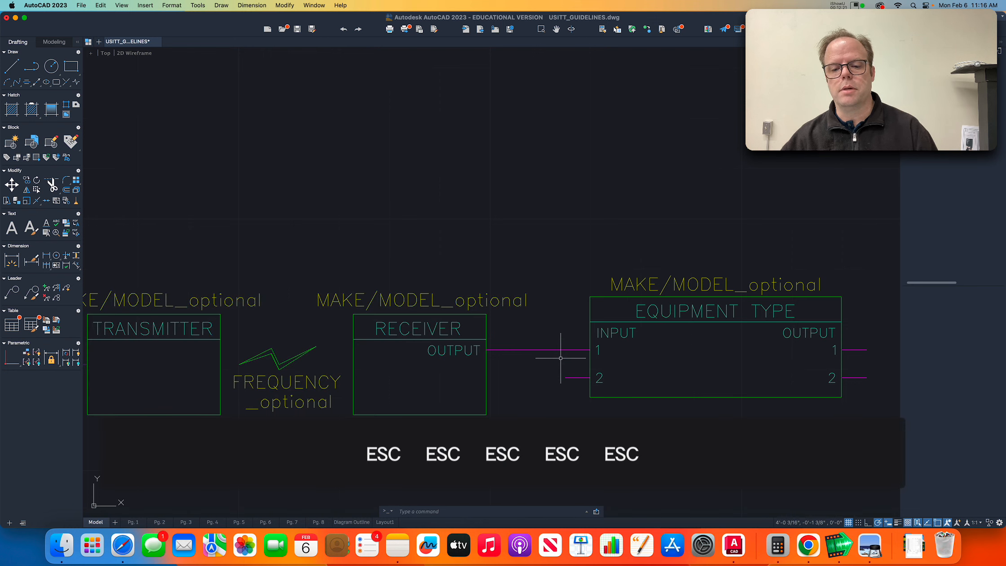
- Erase the input 2 connection line and its number from the copied equipment block
click(559, 367)
click(623, 389)
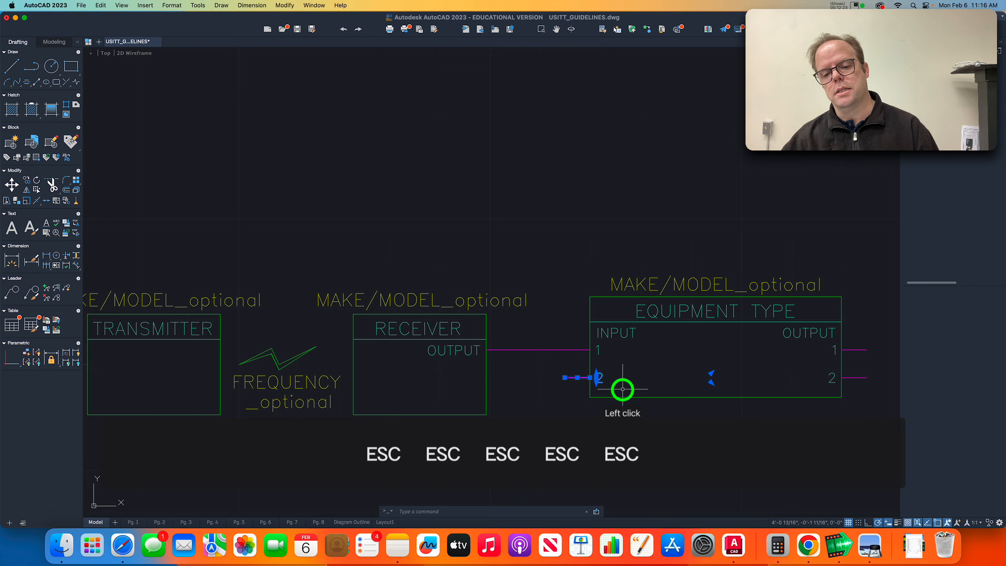
key(Escape)
click(555, 362)
click(628, 388)
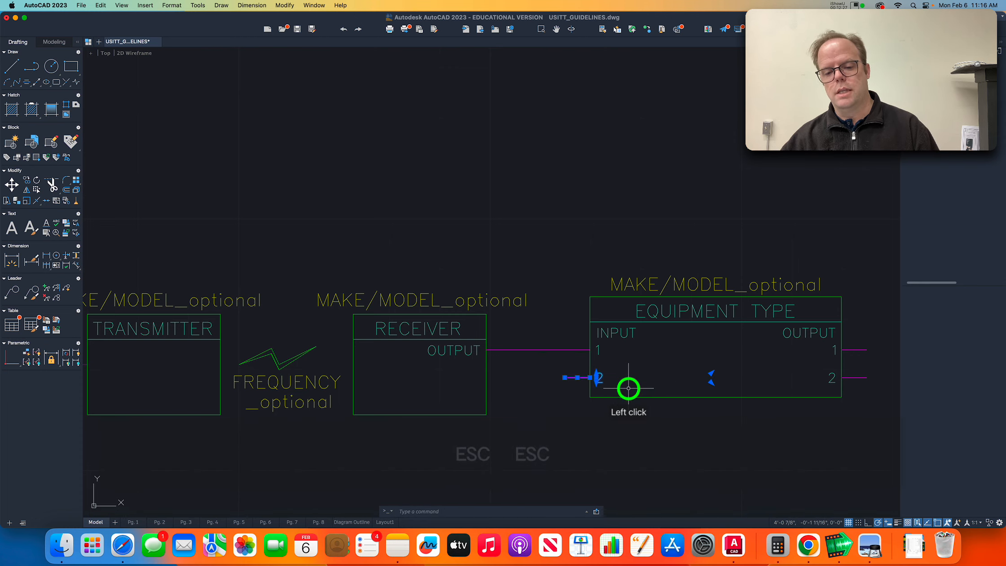
text(e)
key(Return)
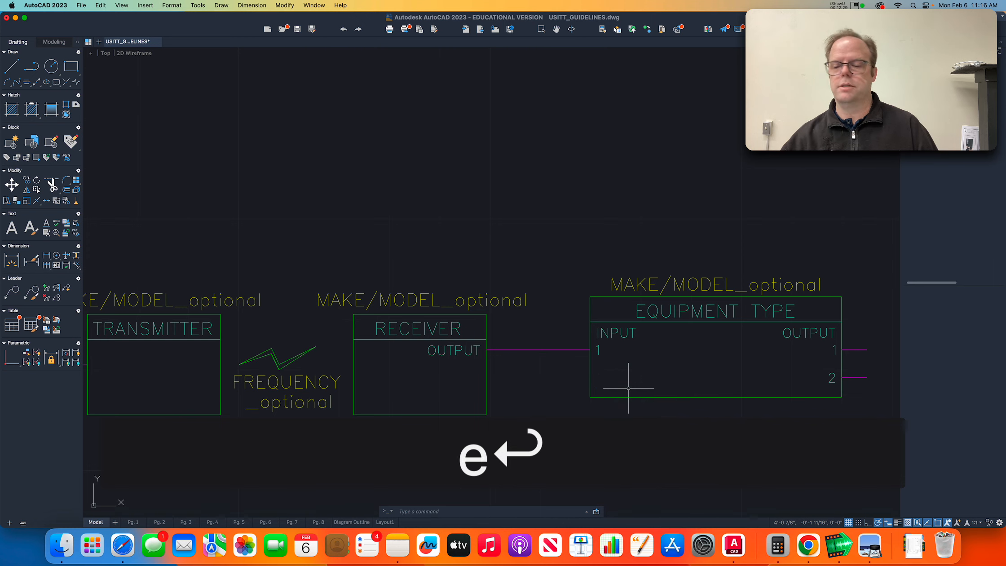
scroll(630, 385, down, 3)
click(117, 316)
click(570, 423)
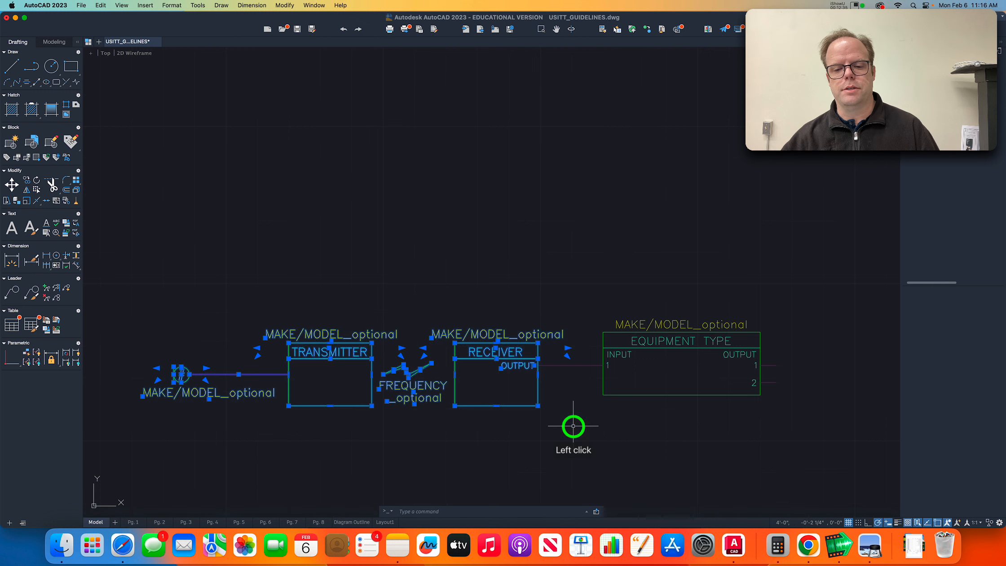
scroll(572, 425, up, 2)
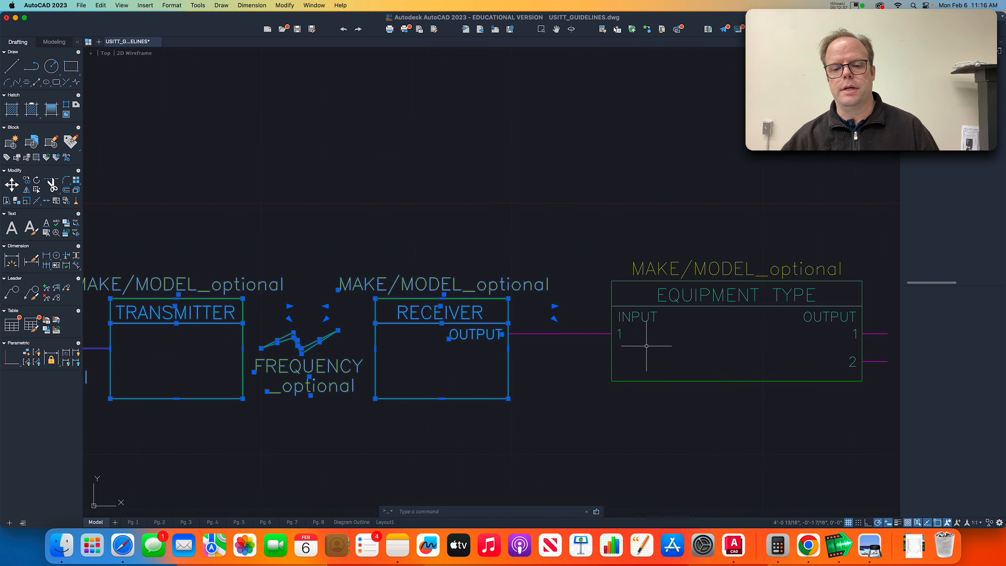
click(583, 353)
click(572, 326)
click(602, 349)
click(584, 326)
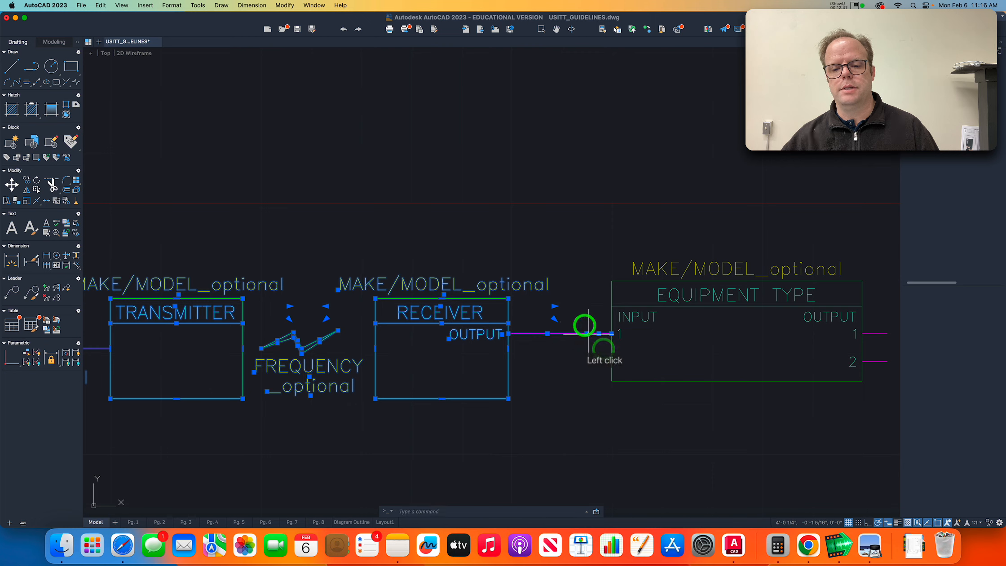
click(602, 321)
click(630, 347)
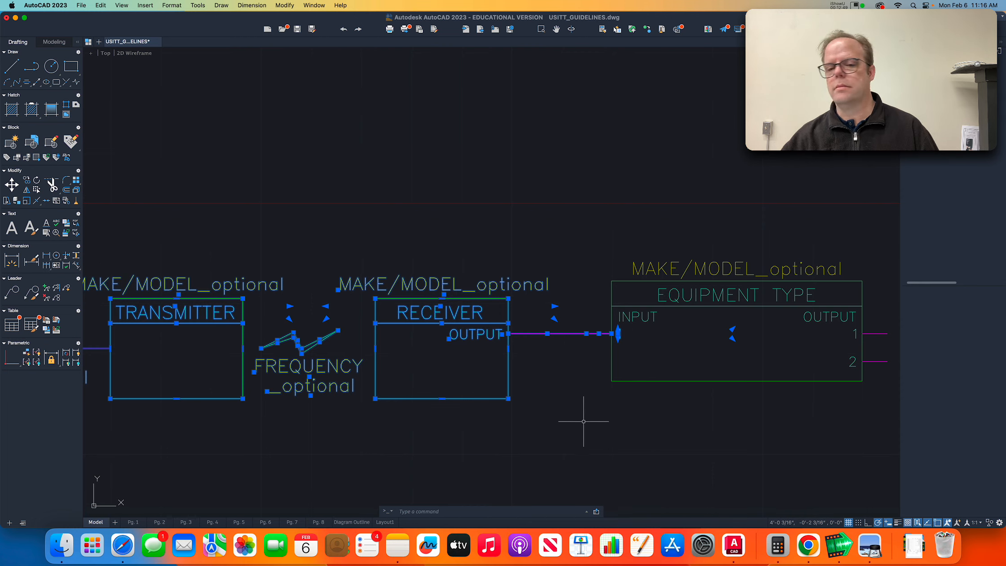
scroll(587, 417, down, 2)
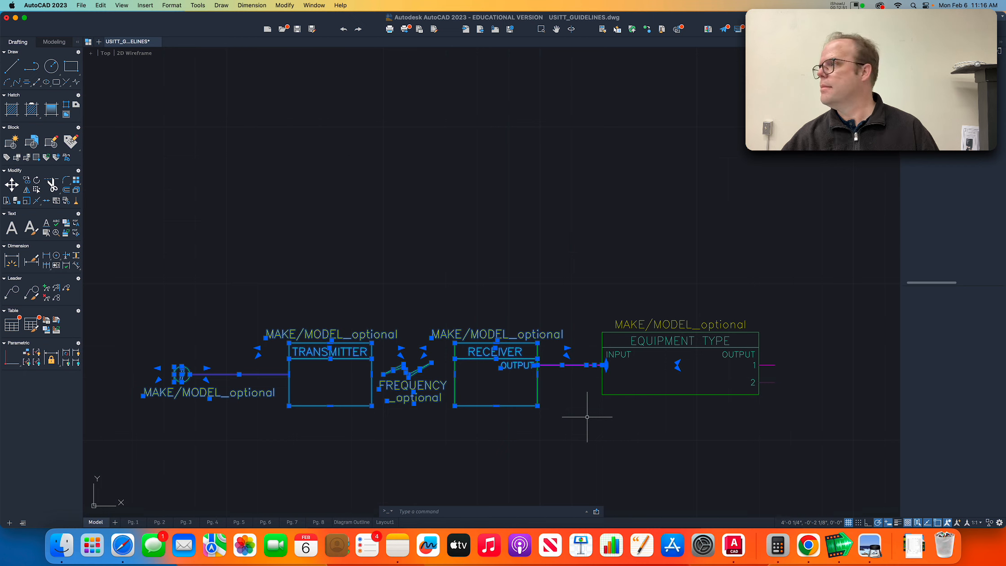
key(Escape)
key(Escape)
key(Escape)
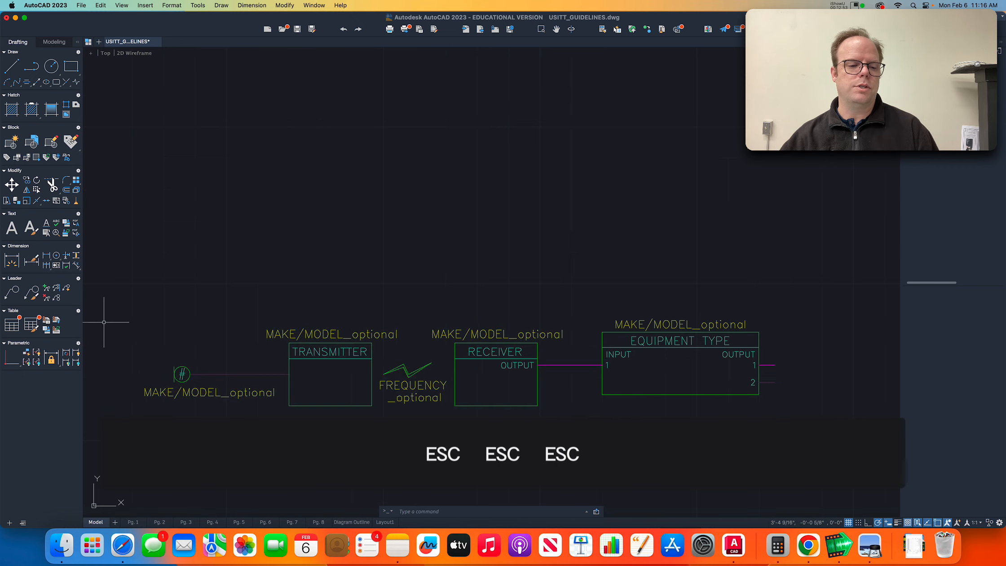
- Copy the microphone, transmitter and receiver row with its connection line and input number 1 about 0'-1 9/16" straight down from the line's endpoint
click(120, 310)
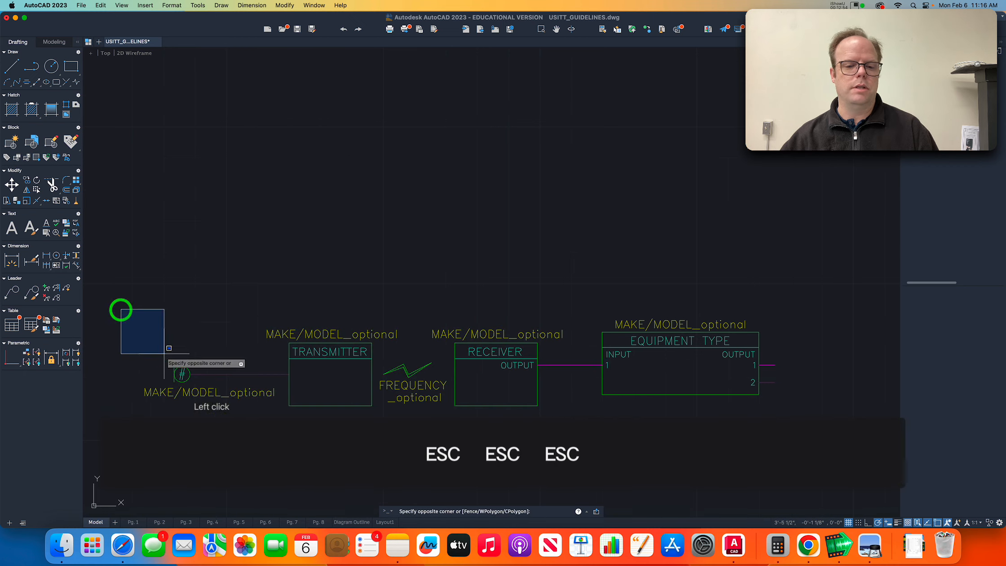
click(595, 427)
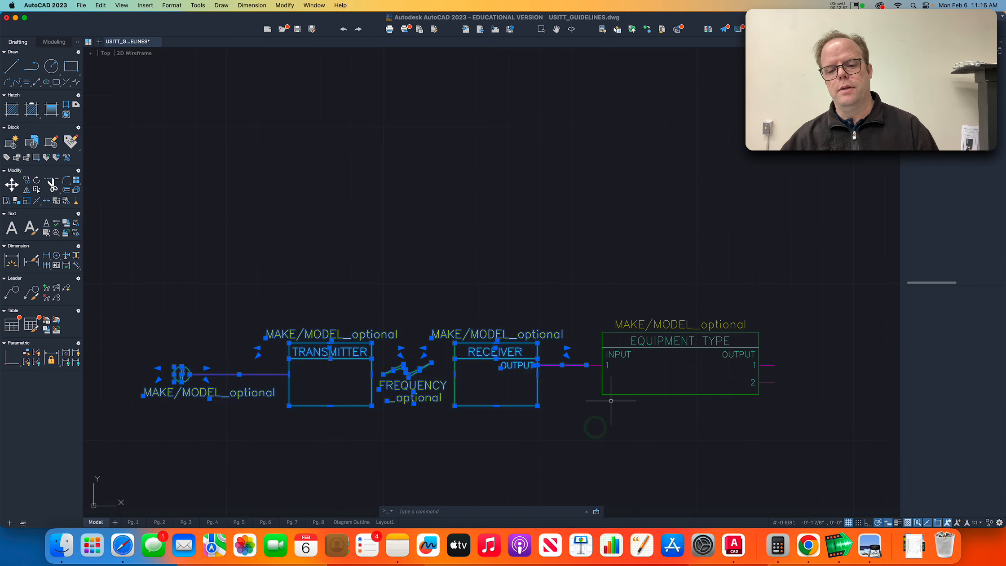
scroll(602, 404, down, 2)
scroll(606, 379, up, 6)
scroll(605, 380, up, 4)
click(534, 386)
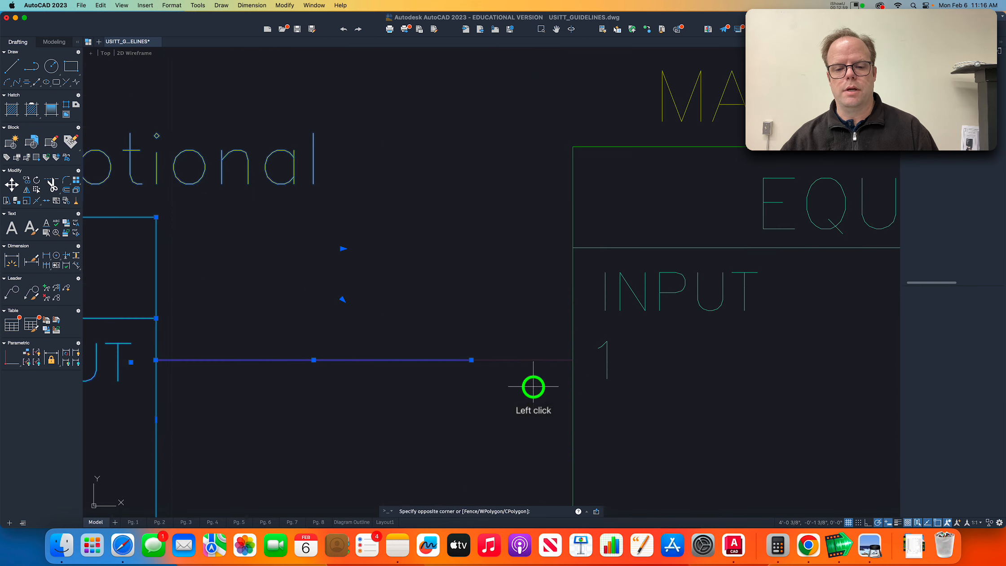
click(496, 331)
click(541, 312)
click(674, 417)
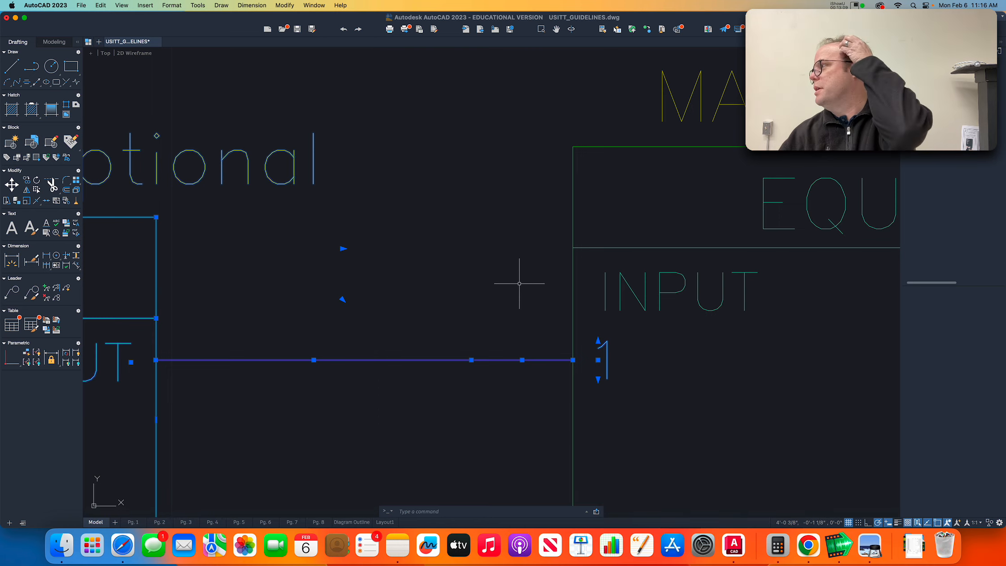
scroll(488, 318, down, 8)
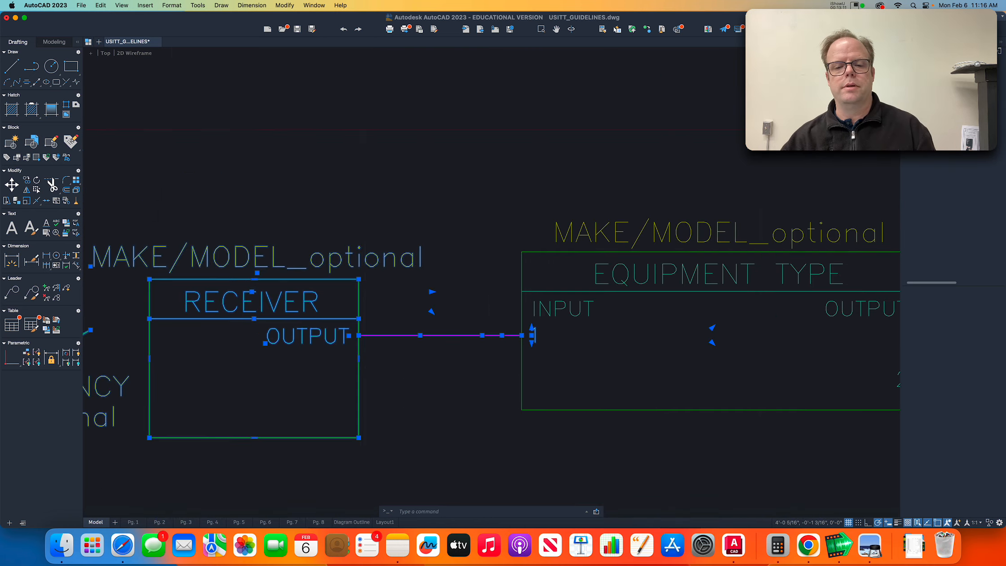
scroll(488, 318, down, 3)
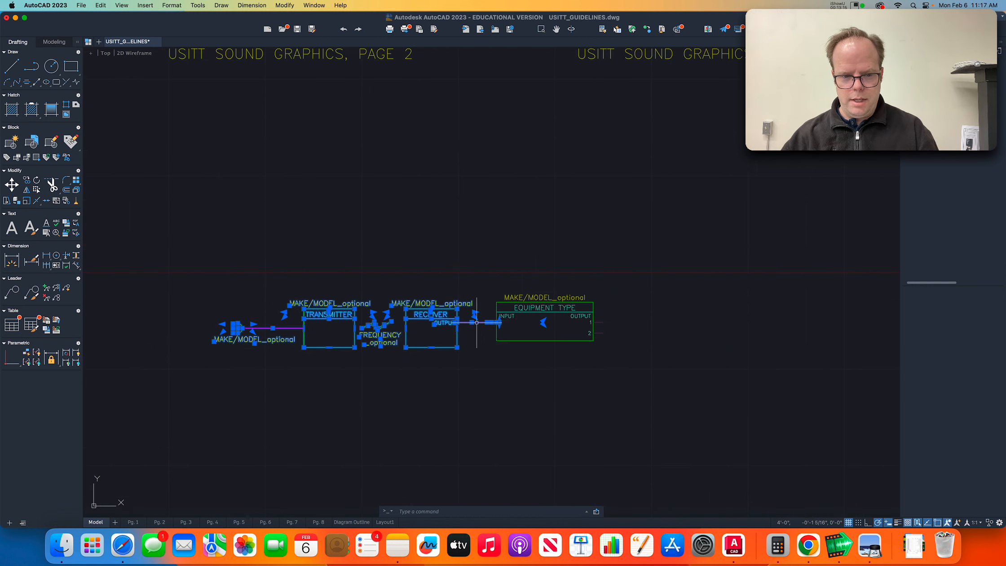
scroll(478, 319, up, 2)
text(co)
key(Return)
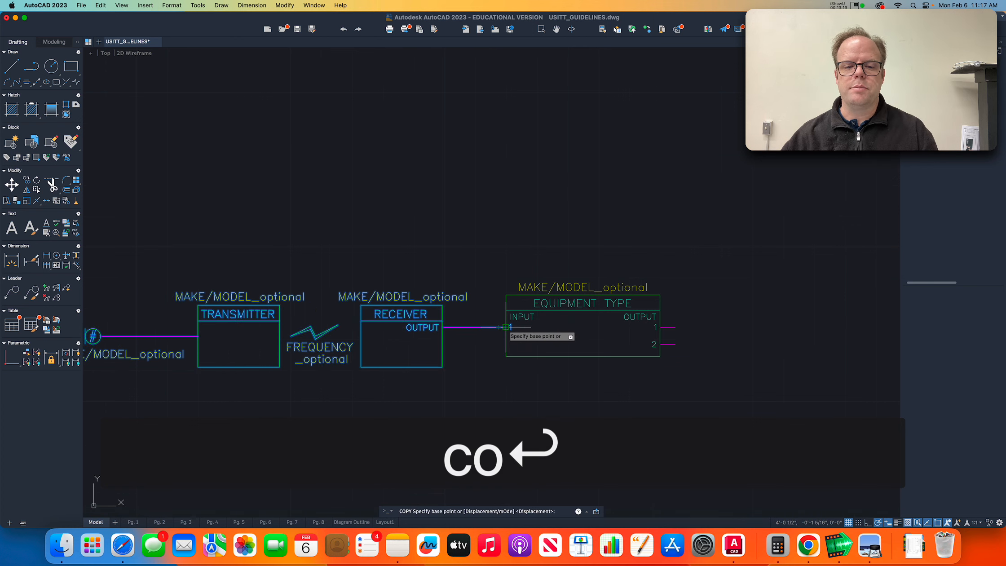
scroll(506, 327, up, 3)
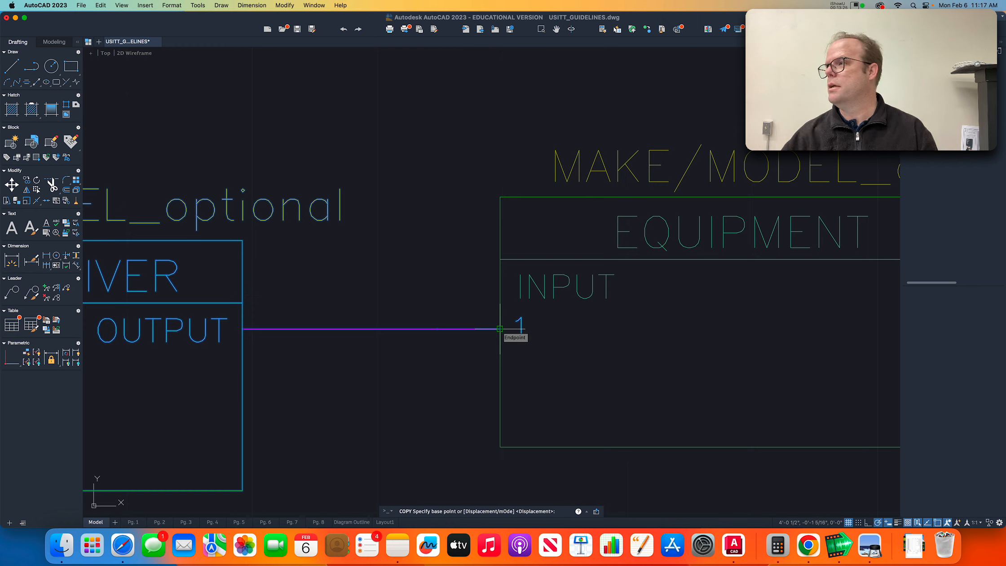
click(499, 329)
scroll(500, 371, down, 2)
scroll(499, 373, down, 2)
mouse_move(498, 373)
middle_down()
mouse_move(515, 343)
mouse_move(654, 261)
middle_up()
scroll(654, 261, down, 4)
scroll(654, 261, up, 2)
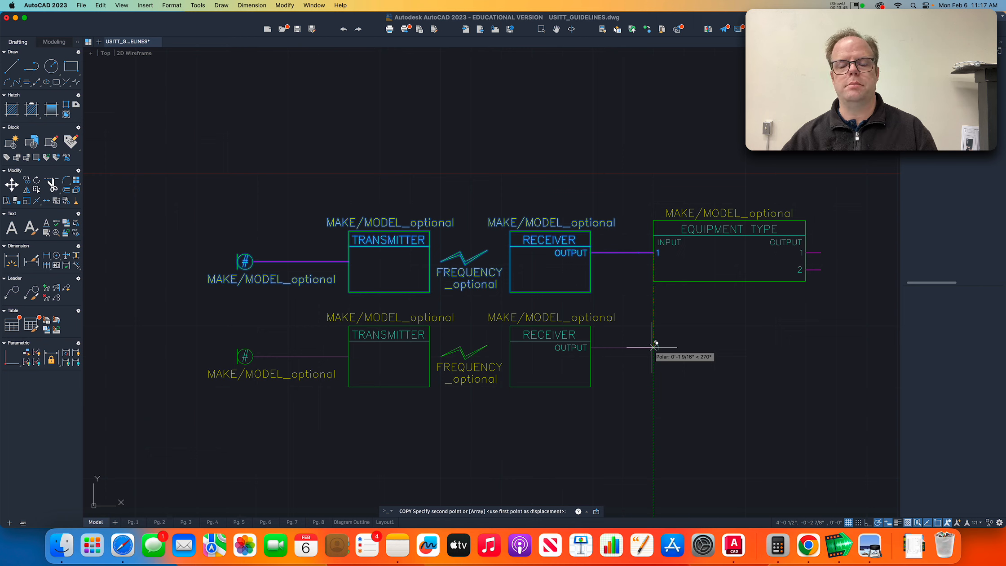
click(653, 347)
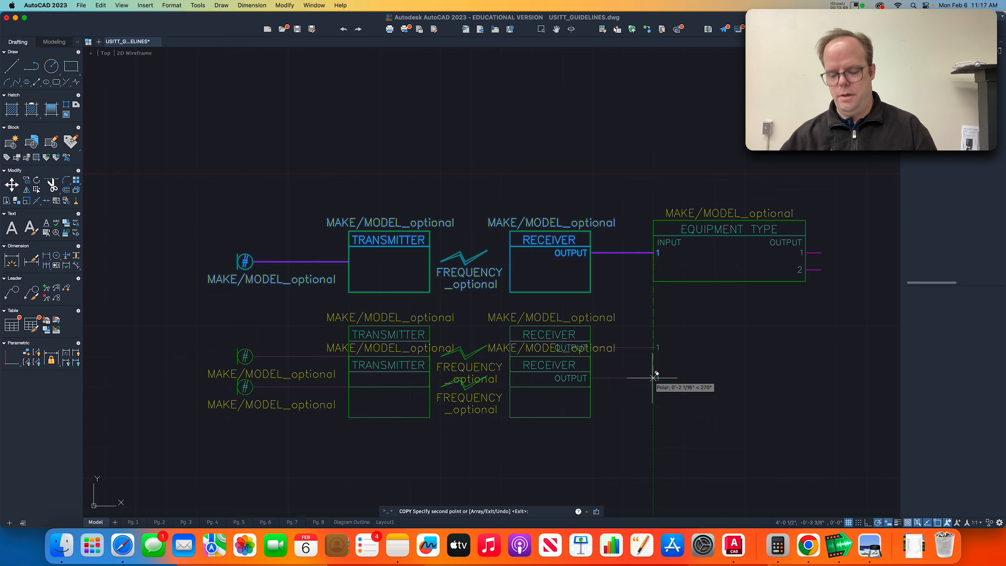
key(Return)
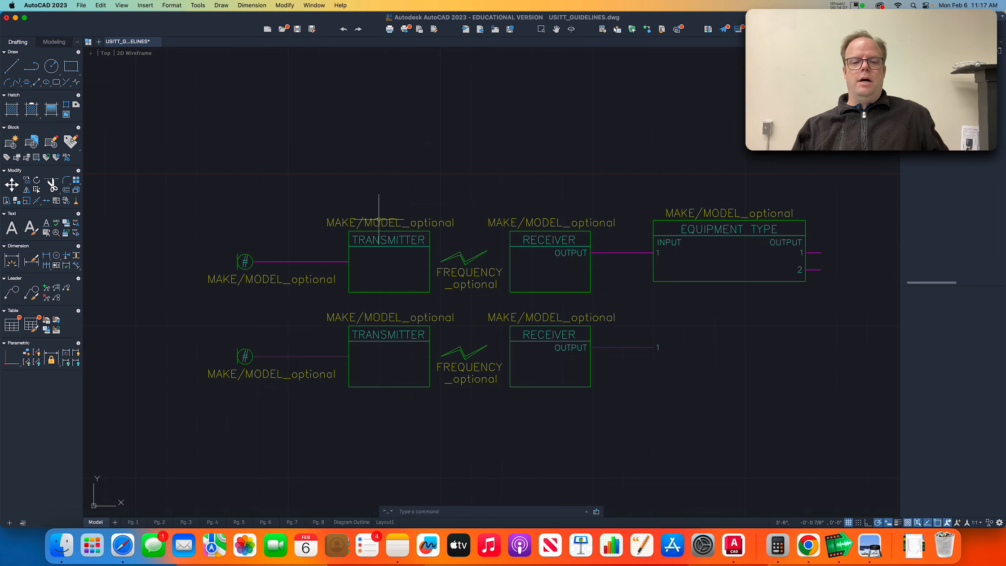
- Copy the second microphone row from the first row's line endpoint at input 1 to the second row's line endpoint, forming a third row
scroll(378, 346, down, 2)
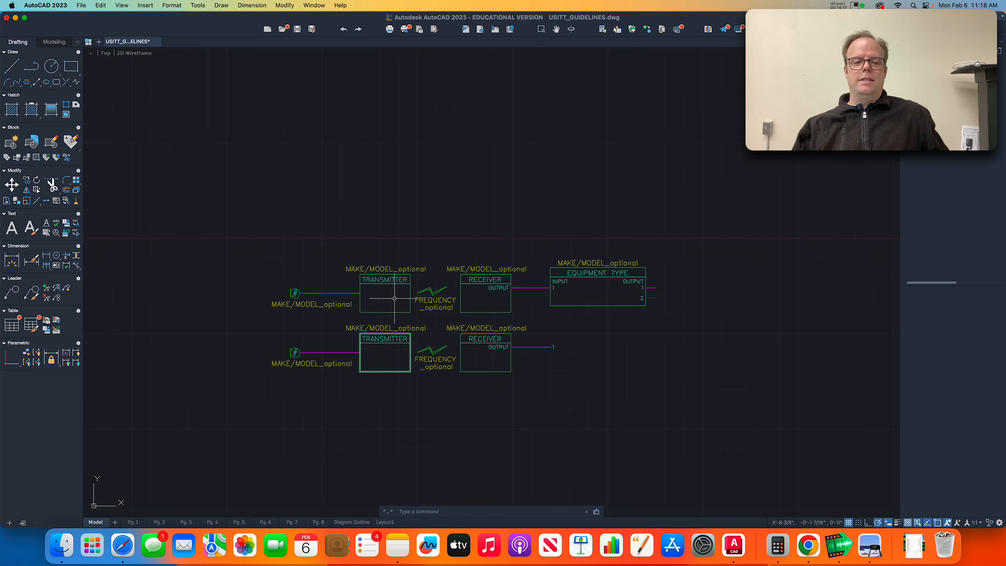
click(264, 315)
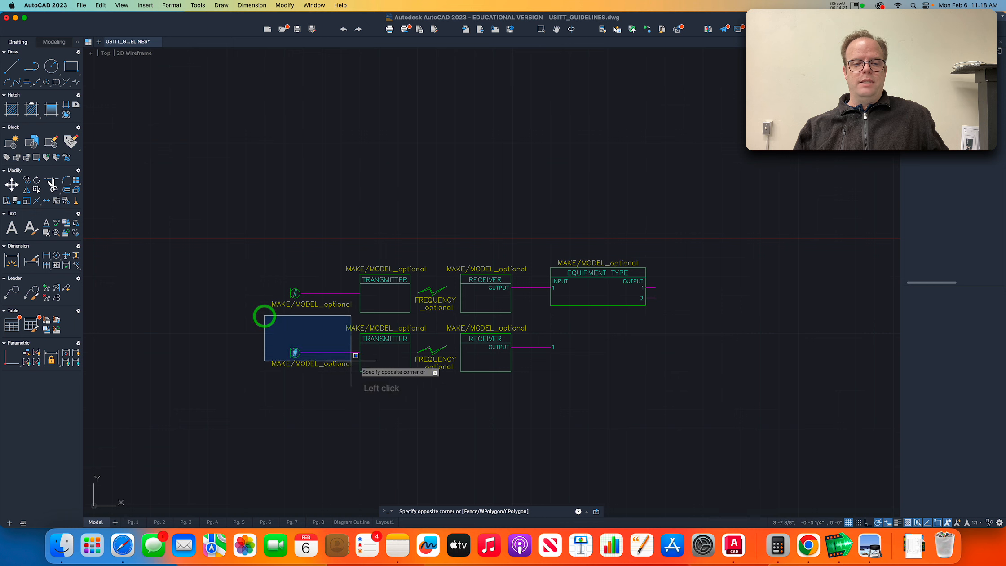
click(594, 399)
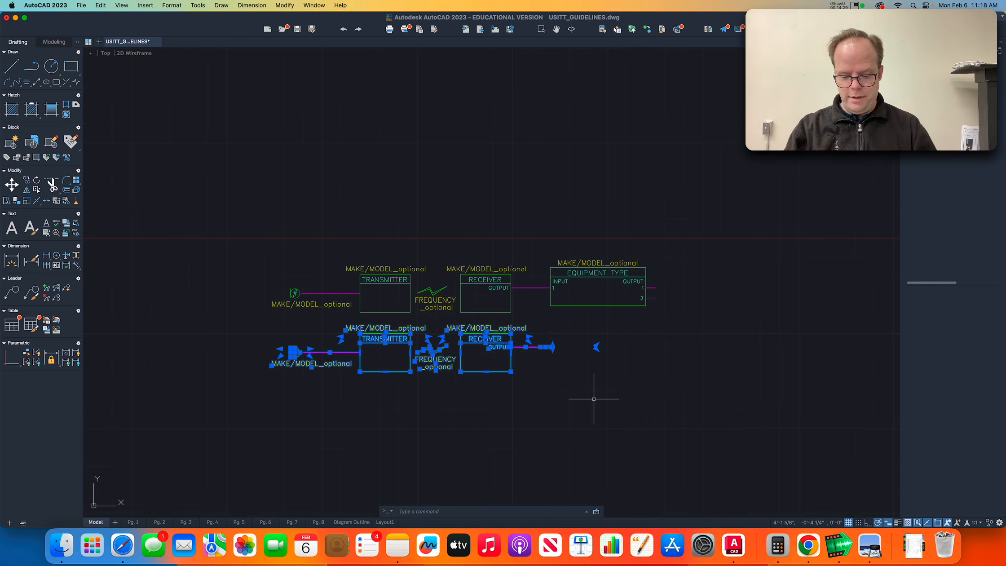
text(co)
key(Return)
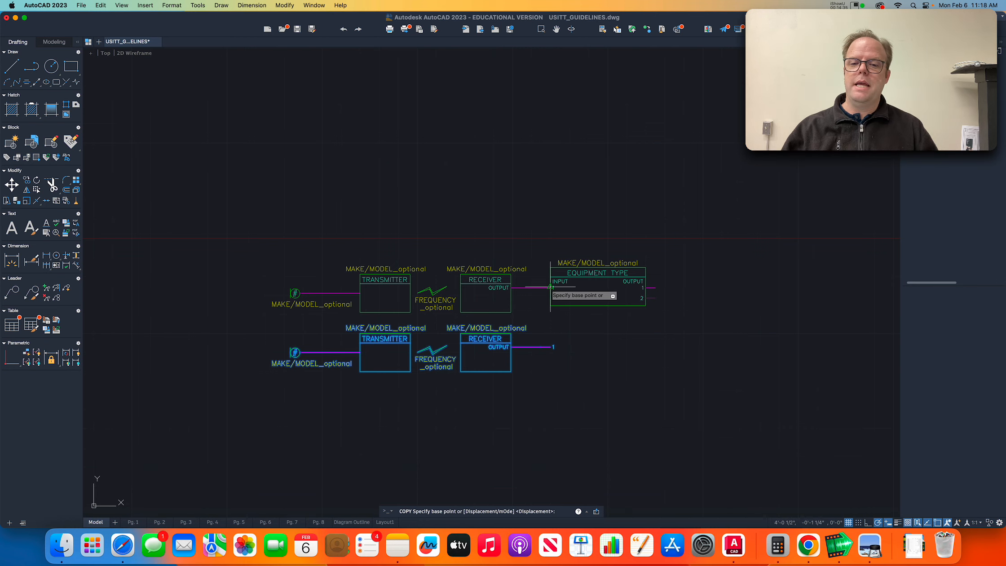
scroll(551, 287, up, 6)
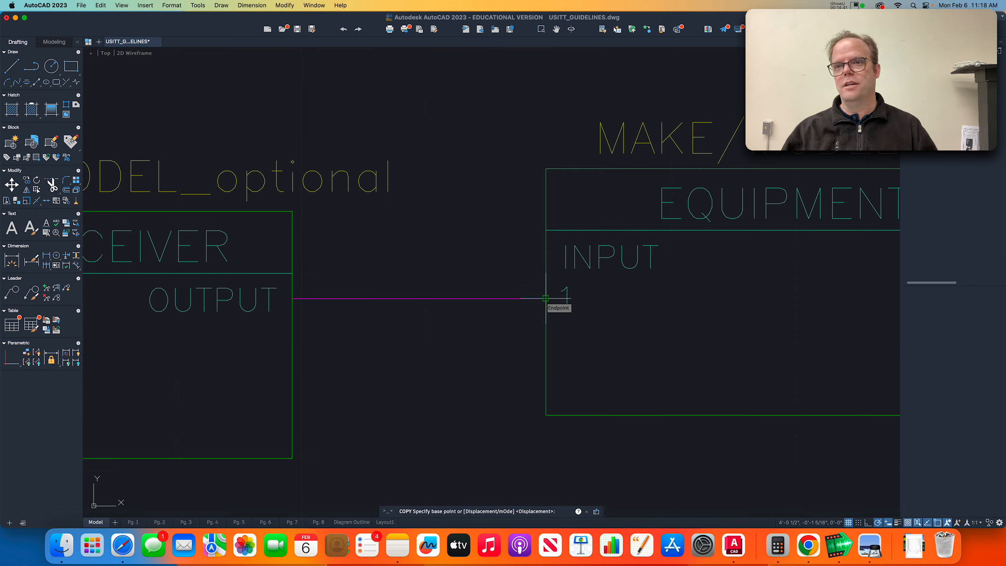
click(545, 298)
scroll(541, 315, down, 3)
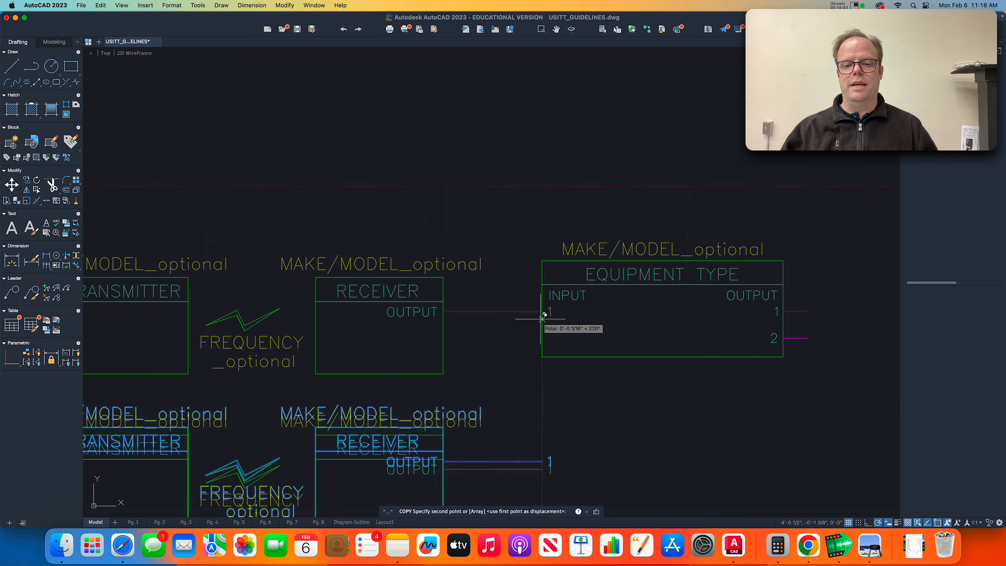
scroll(542, 318, down, 3)
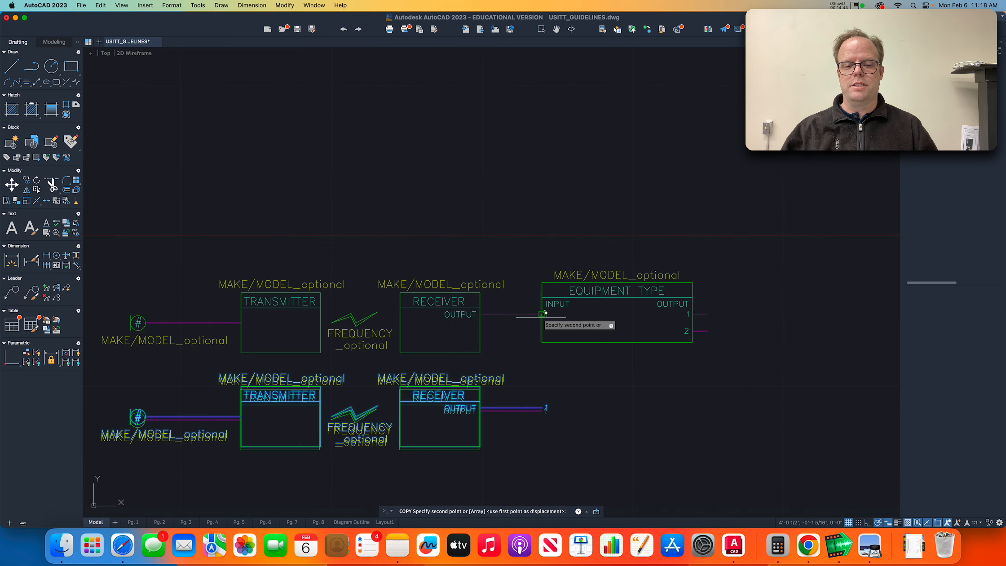
click(542, 407)
- Place three more copies of the row below, each at the preceding row's connection line endpoint, forming rows four to six
scroll(541, 412, up, 2)
middle_drag(541, 411, 556, 202)
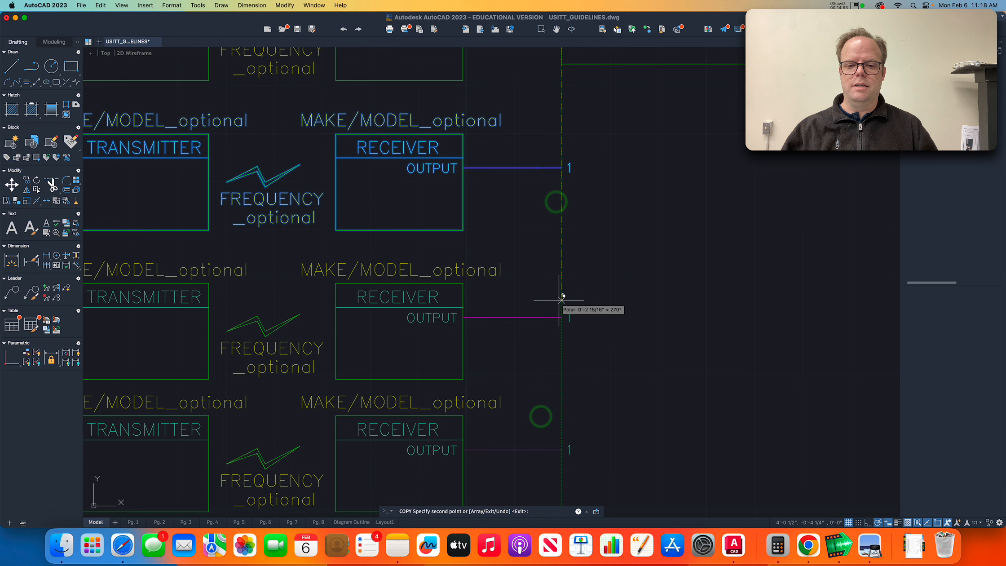
click(562, 317)
scroll(546, 357, down, 4)
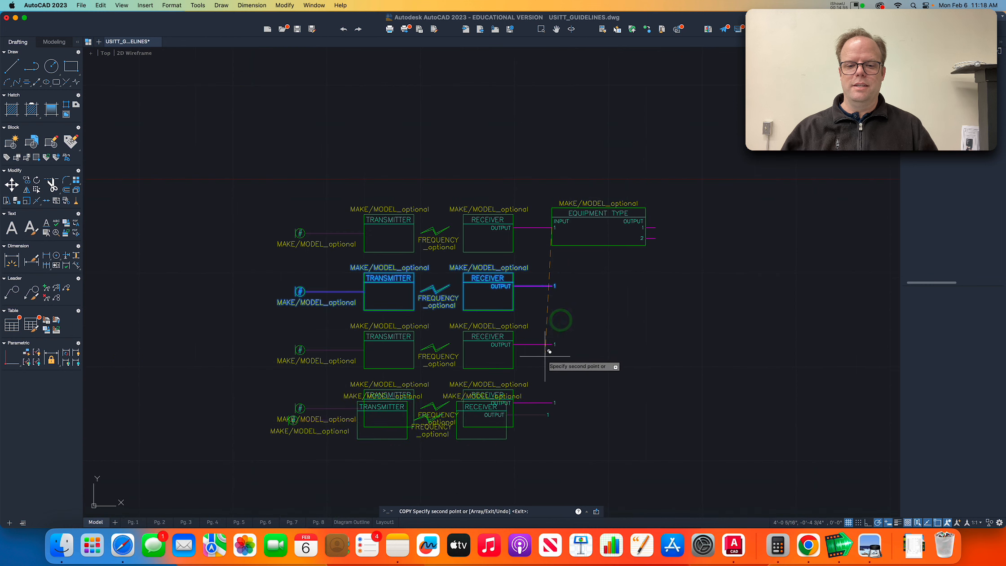
click(550, 401)
click(552, 461)
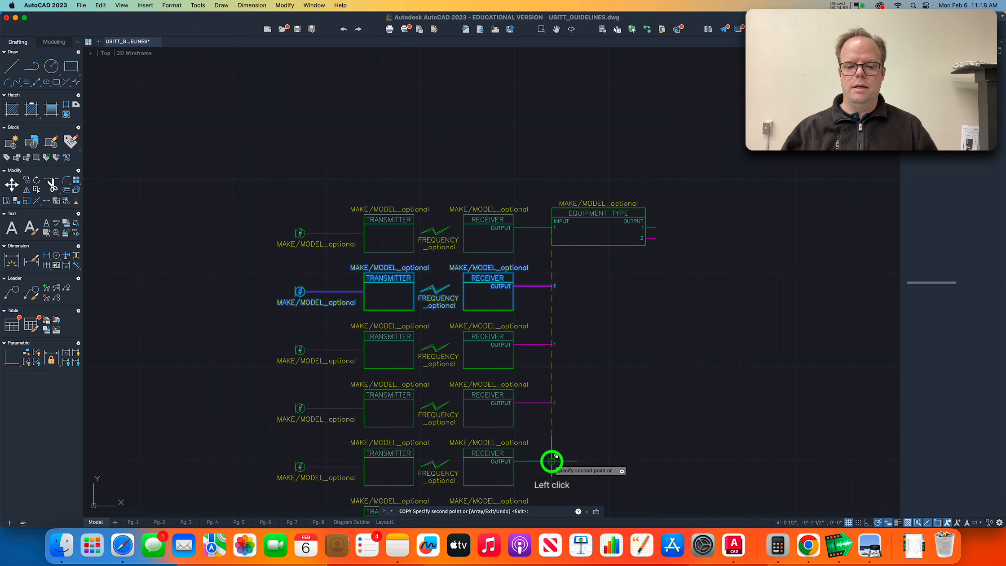
- Continue the column with copies for rows seven, eight and nine, snapping each placement to the line endpoint of the row above
scroll(550, 458, down, 5)
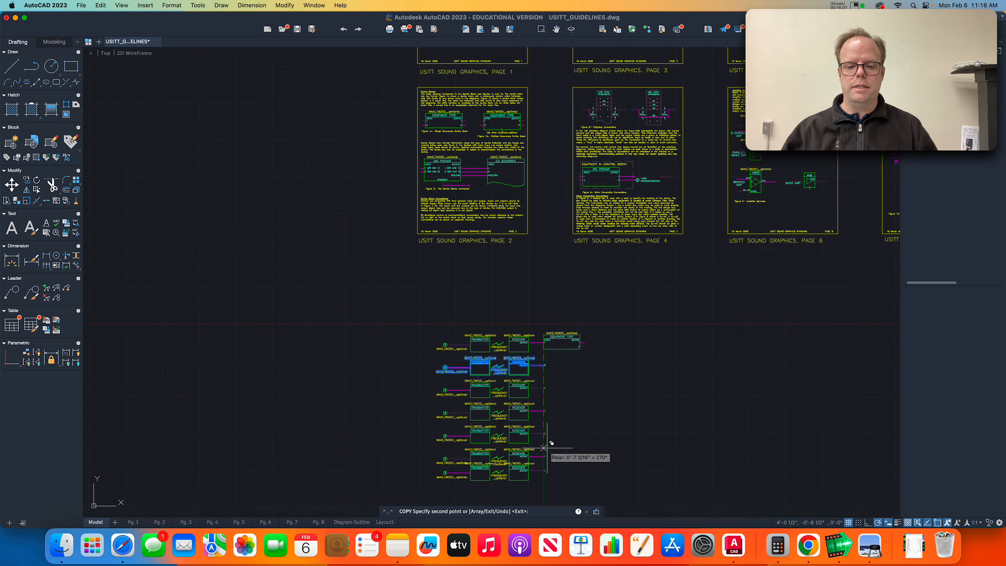
scroll(544, 449, up, 5)
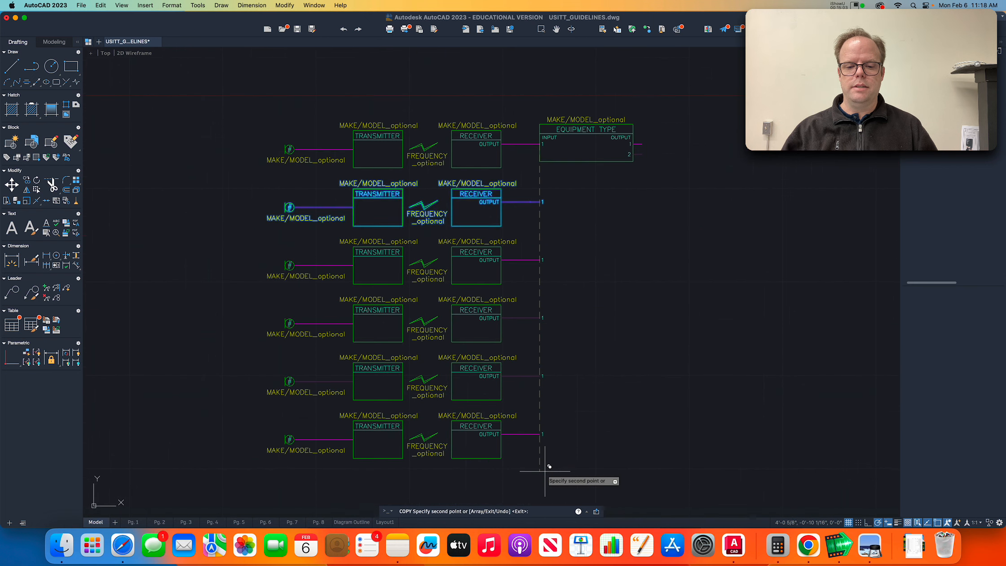
click(540, 435)
scroll(537, 440, down, 5)
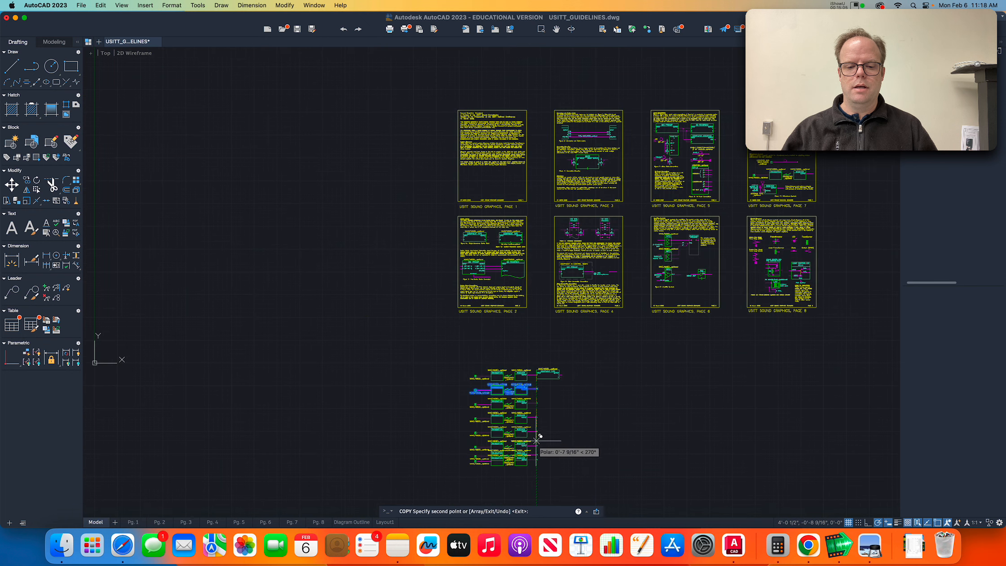
scroll(537, 471, up, 5)
click(530, 439)
click(531, 475)
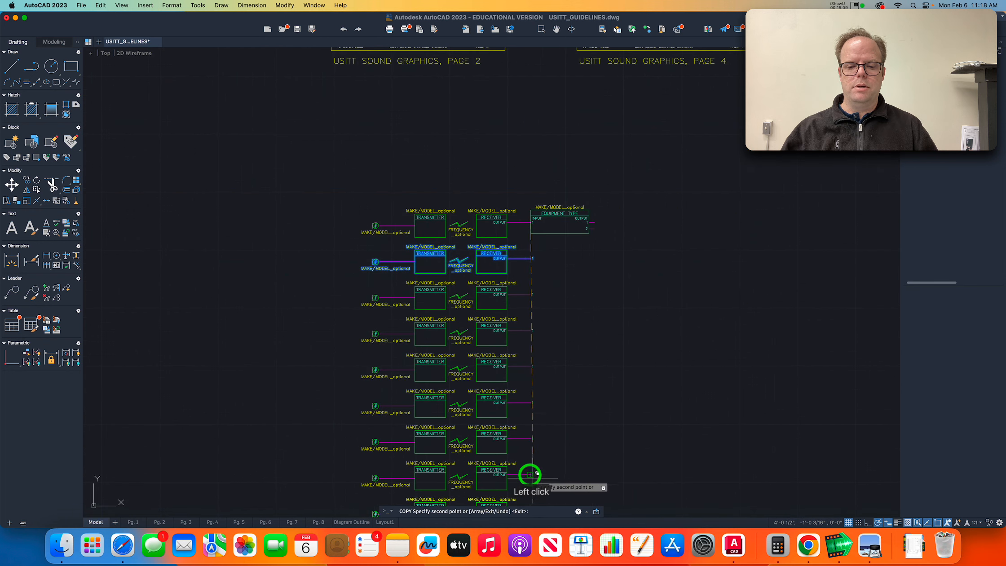
- Add the tenth and eleventh rows by placing copies at the ninth and tenth rows' connection line endpoints
scroll(532, 465, down, 5)
scroll(532, 462, down, 6)
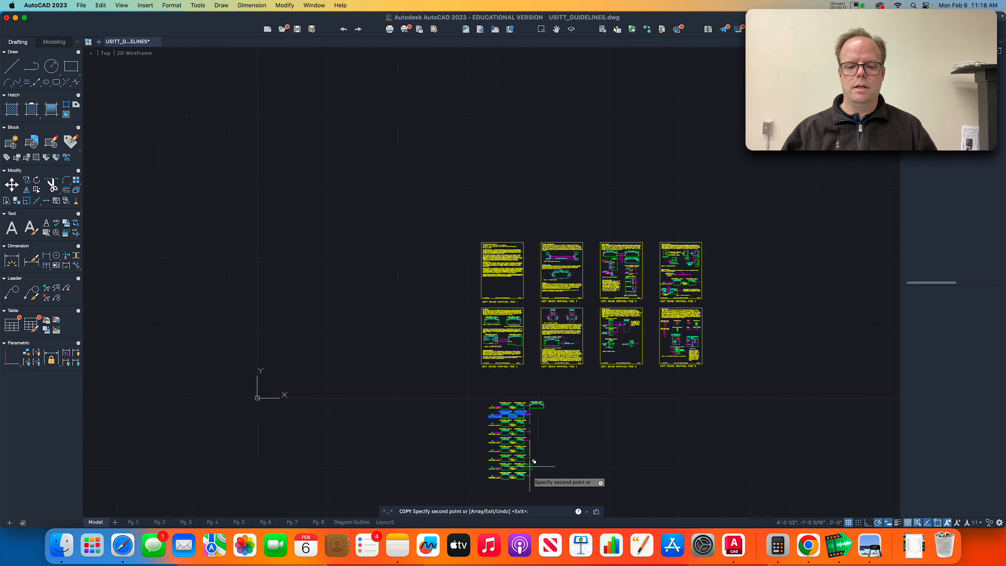
scroll(531, 487, up, 6)
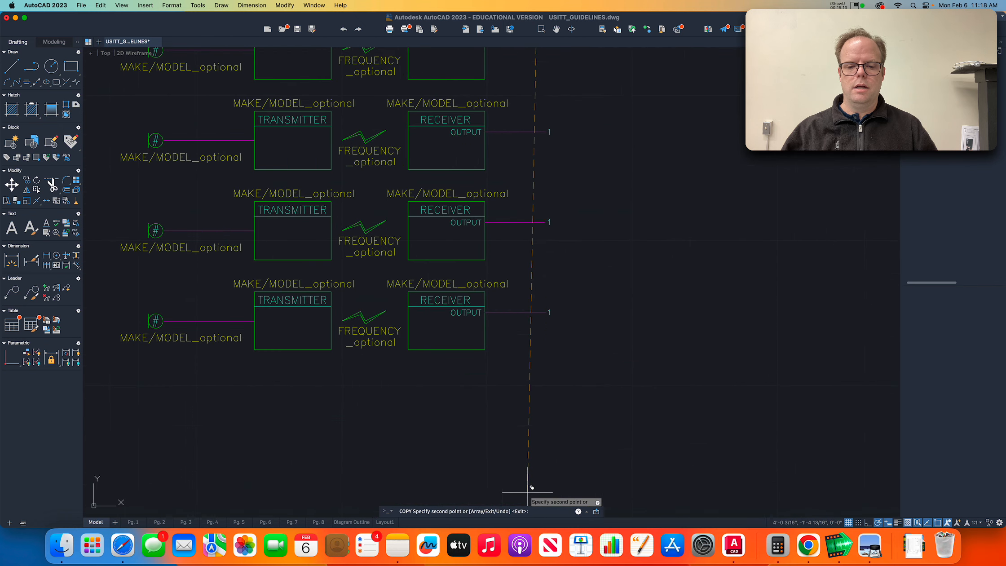
click(544, 312)
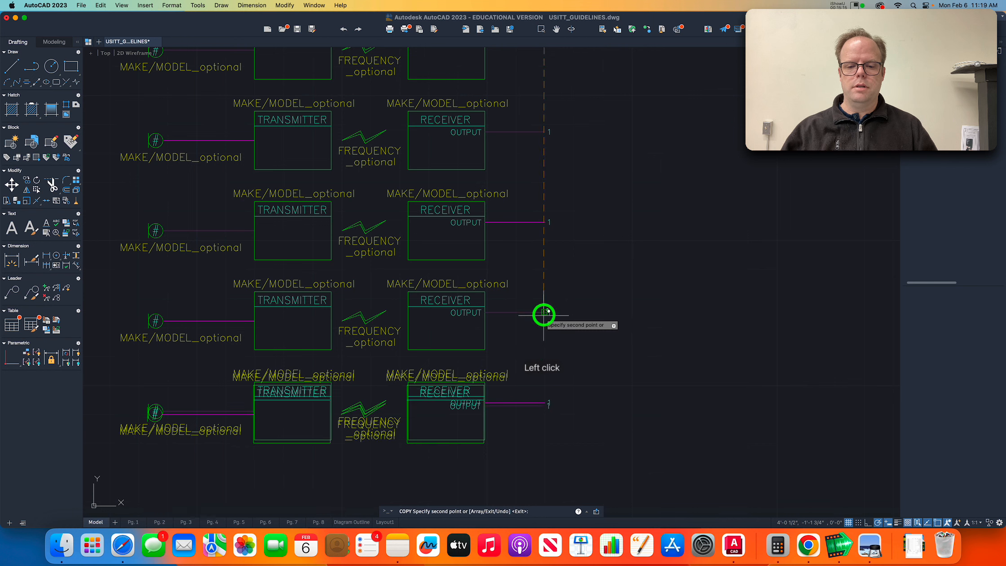
click(544, 402)
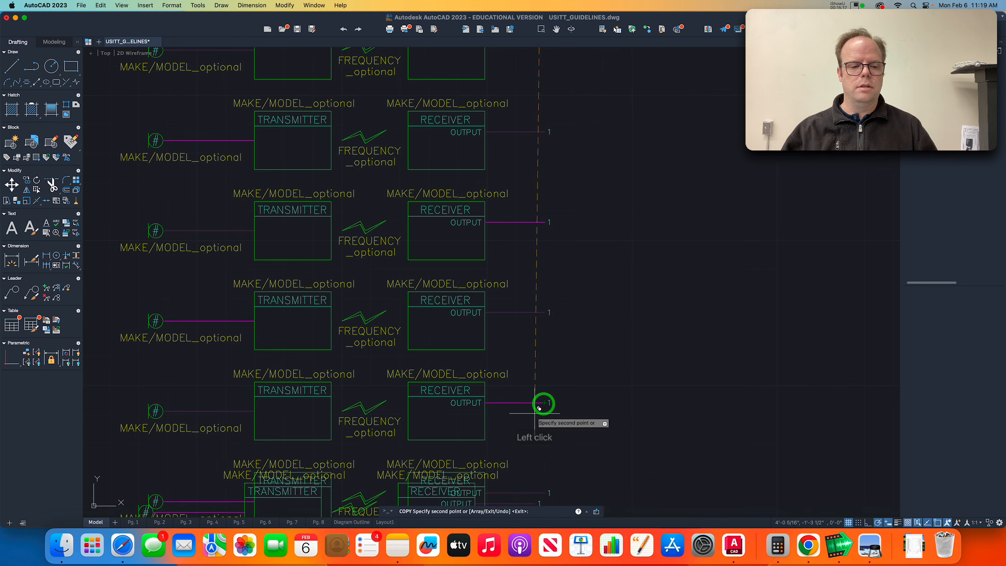
- Place copies for the twelfth and thirteenth microphone rows at the connection line endpoints of the eleventh and twelfth rows
scroll(544, 403, down, 4)
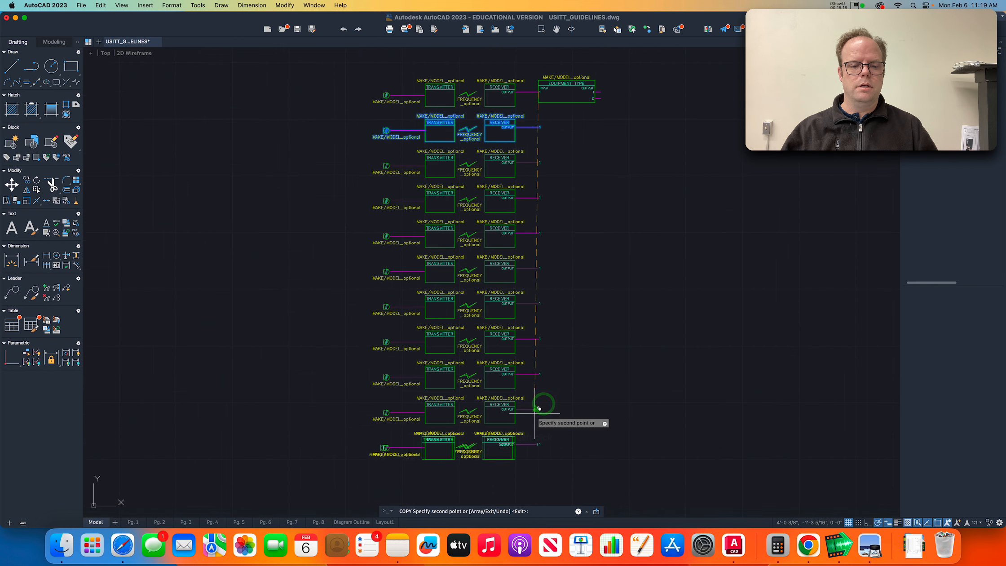
scroll(540, 440, up, 4)
click(538, 445)
scroll(535, 431, down, 7)
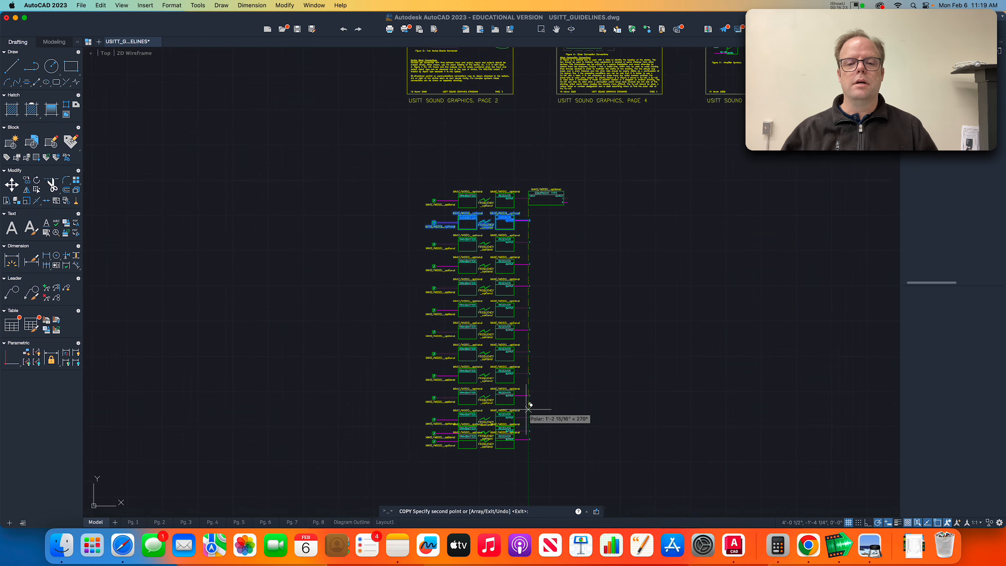
click(529, 441)
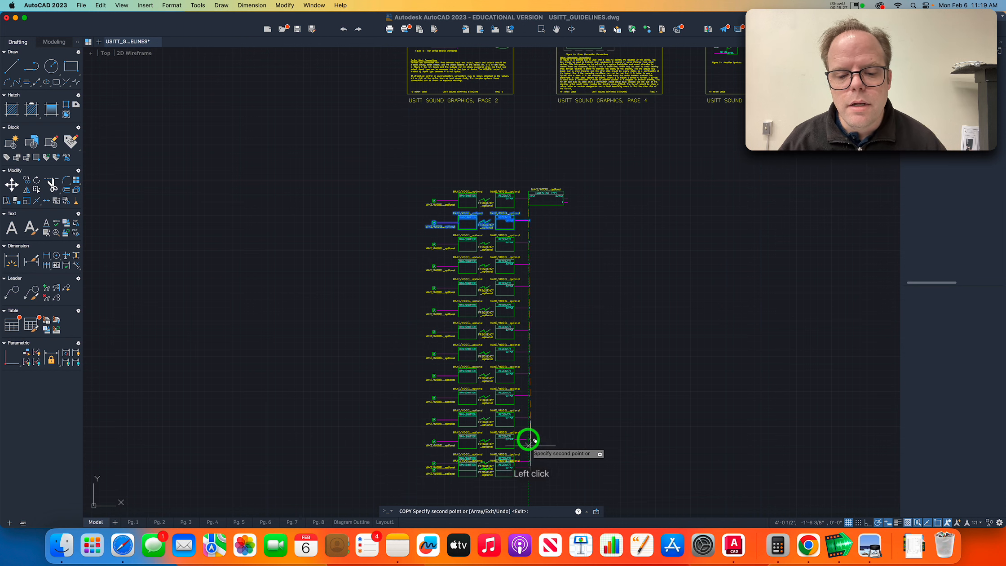
- Add rows fourteen, fifteen and sixteen by snapping each copy to the output line endpoint of the row above
click(528, 462)
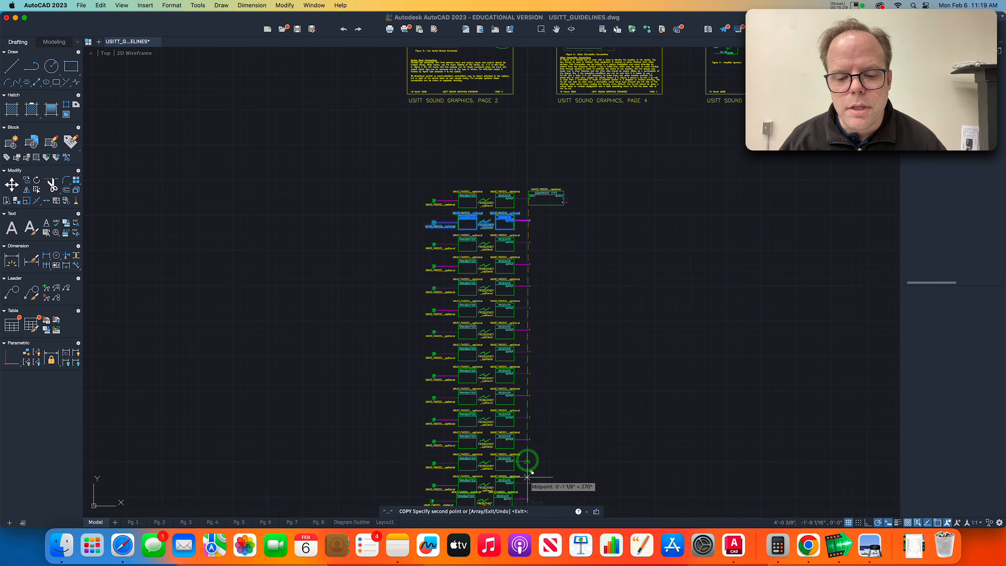
scroll(533, 498, up, 4)
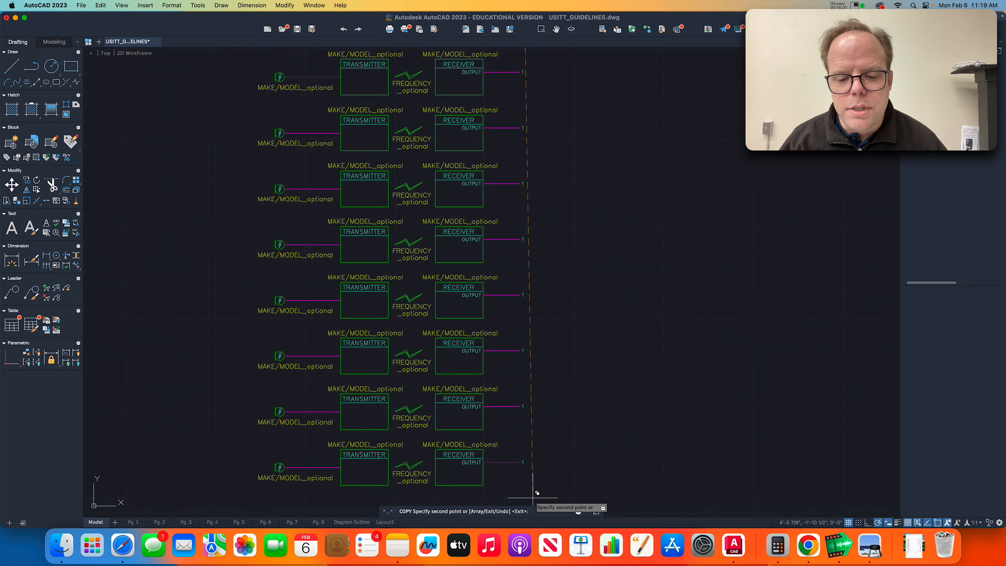
click(518, 463)
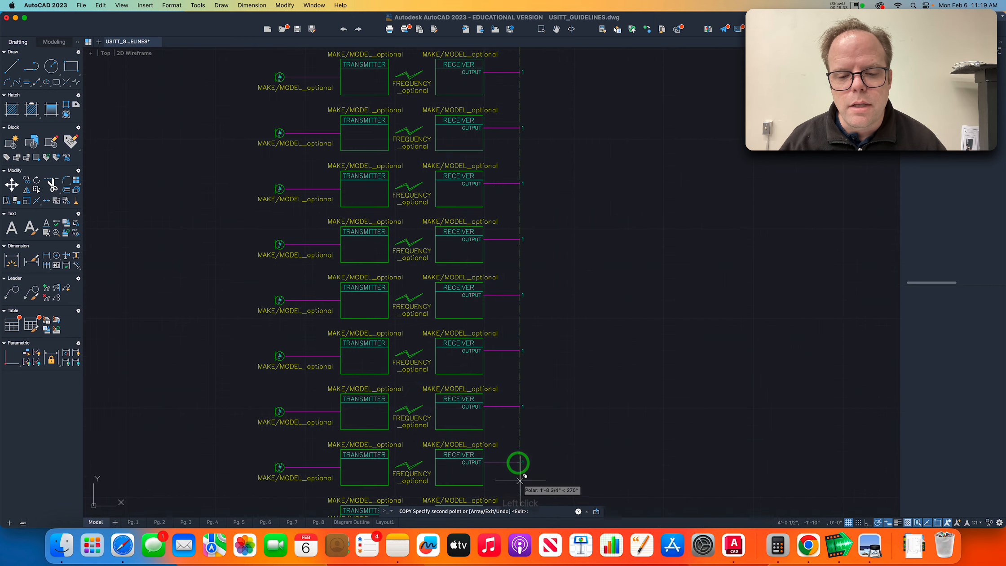
scroll(520, 480, down, 5)
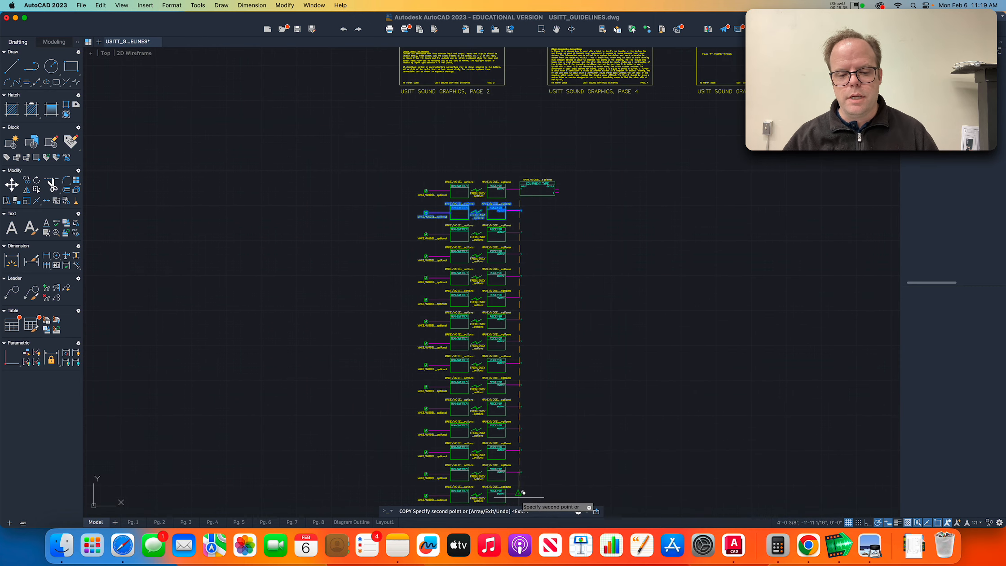
scroll(523, 492, up, 4)
click(519, 491)
- Extend the column with the seventeenth and eighteenth rows at the preceding rows' line endpoints and end the copying
scroll(521, 487, down, 6)
scroll(519, 484, up, 2)
mouse_move(550, 227)
middle_down()
mouse_move(573, 108)
mouse_move(575, 146)
middle_up()
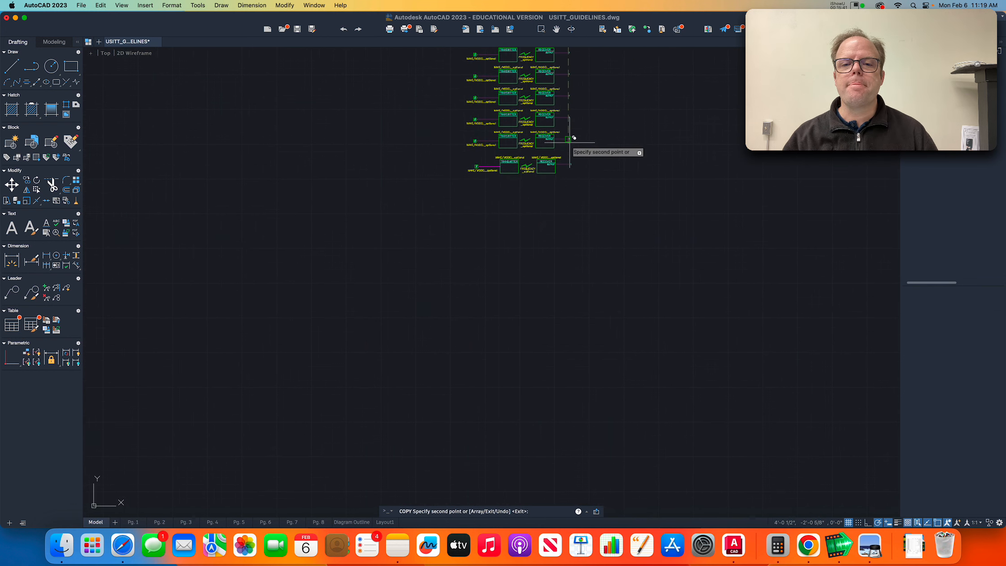
click(569, 139)
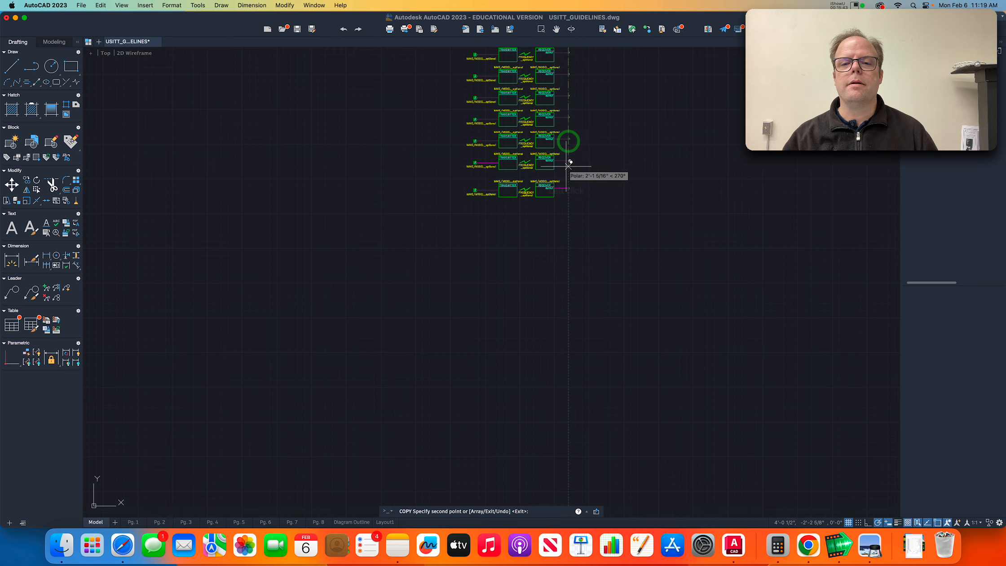
scroll(569, 161, up, 3)
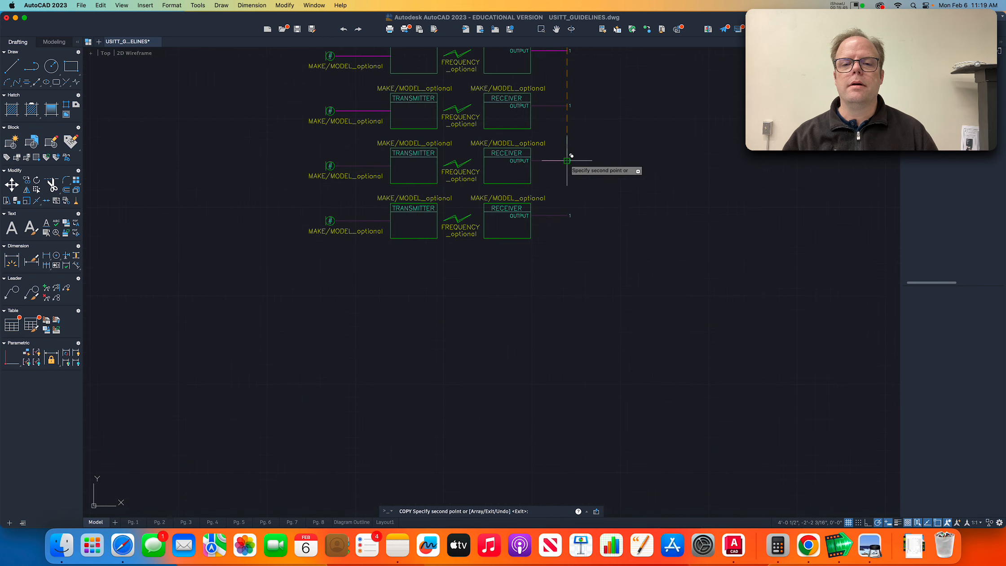
click(568, 161)
scroll(569, 182, down, 5)
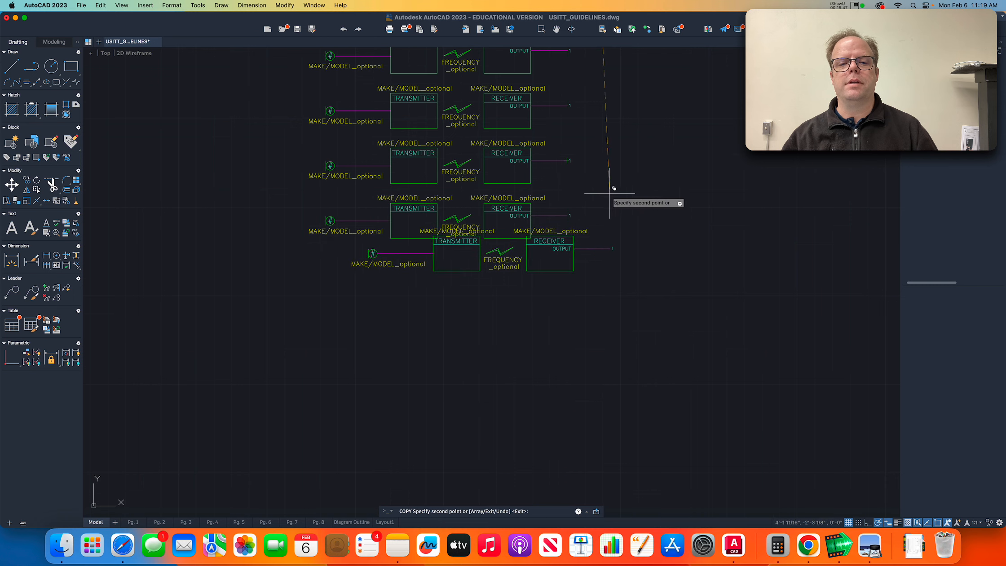
key(Escape)
- Copy the eighteenth row, using the seventeenth row's line endpoint as base point, to form rows nineteen and twenty
scroll(589, 184, down, 2)
middle_drag(603, 157, 569, 326)
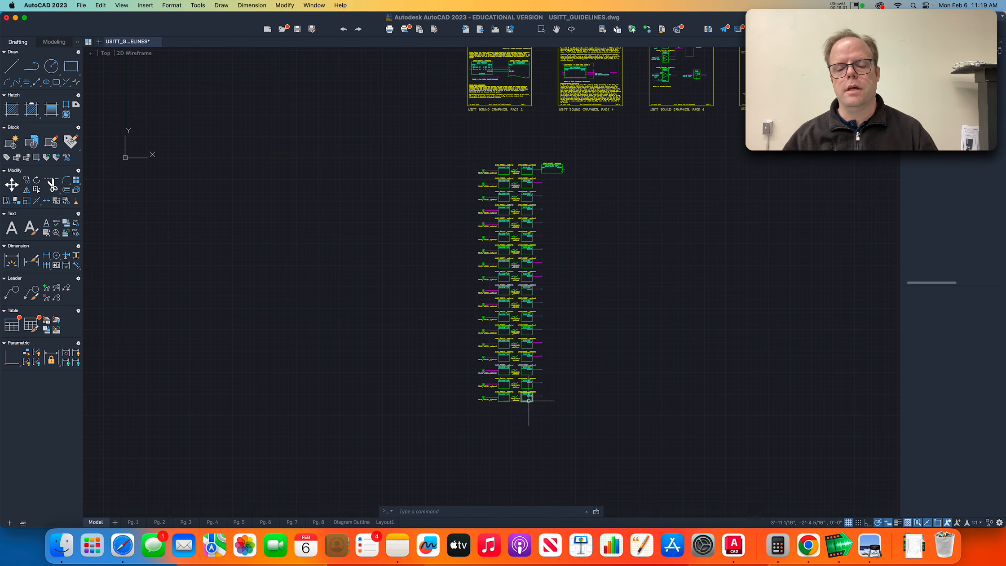
scroll(512, 444, up, 4)
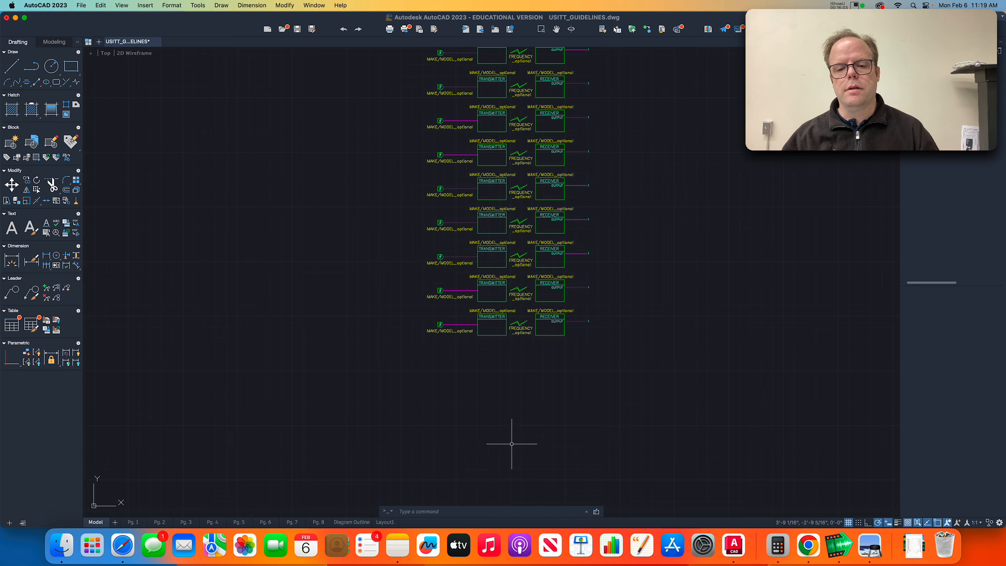
click(417, 306)
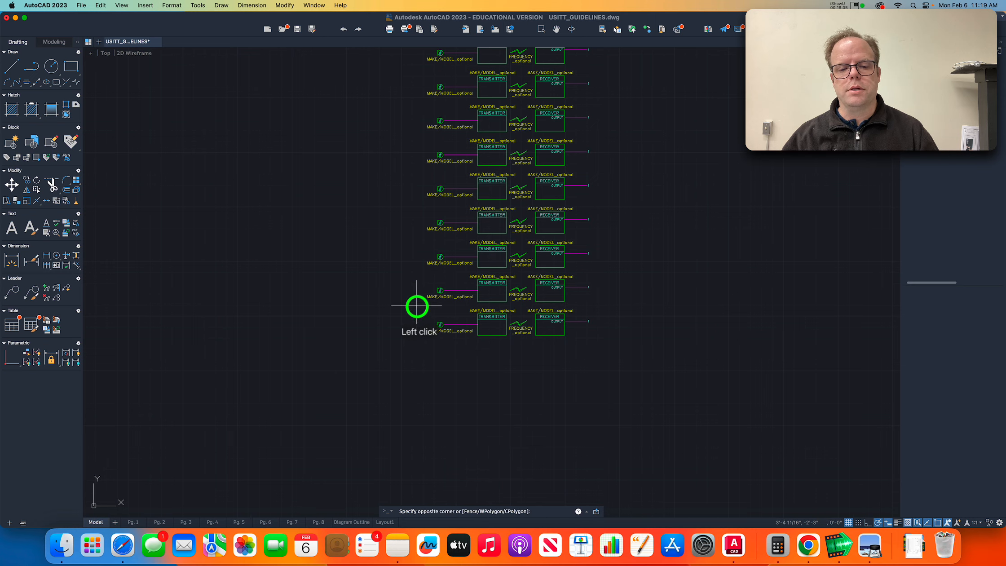
click(638, 350)
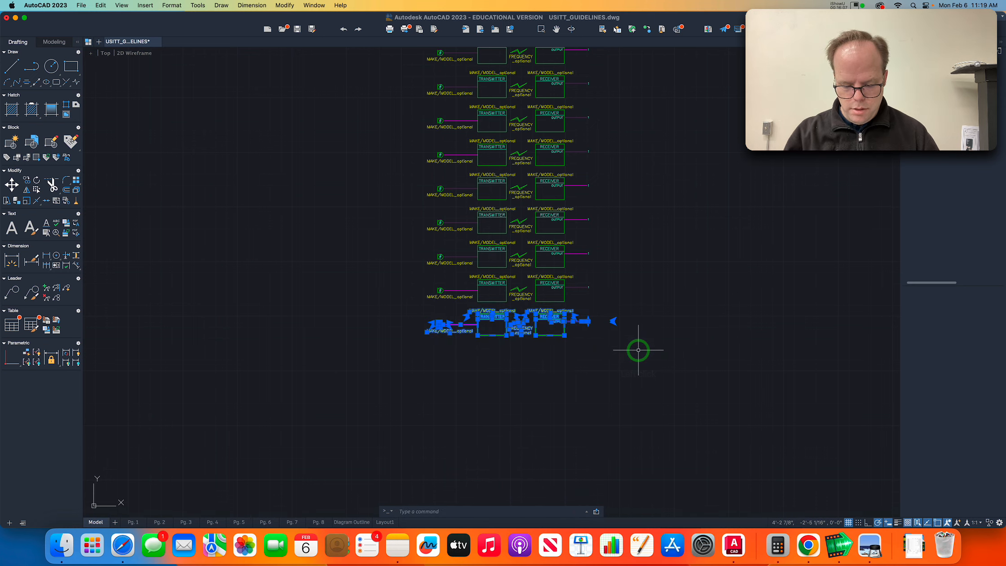
text(co)
key(Return)
scroll(634, 293, up, 4)
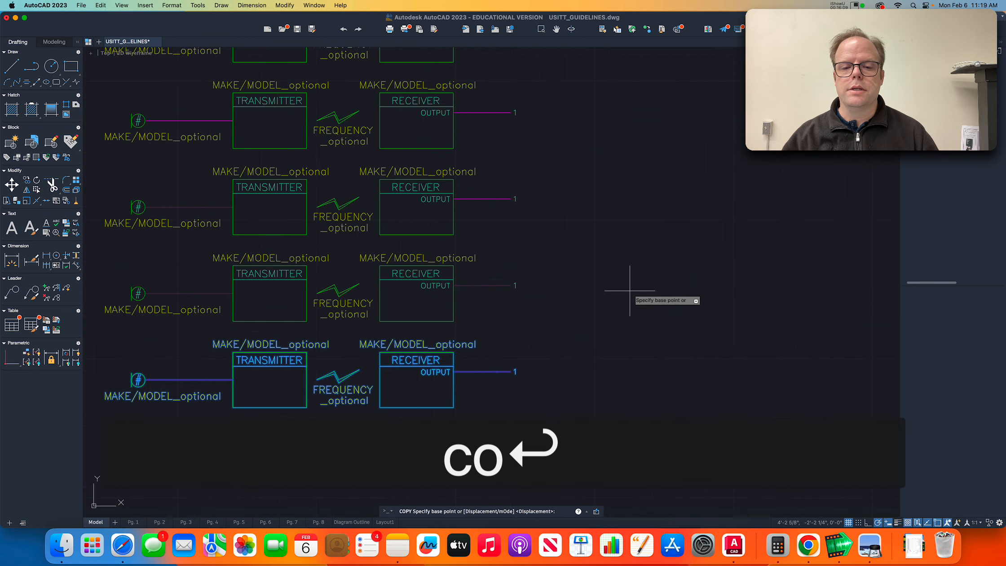
click(510, 285)
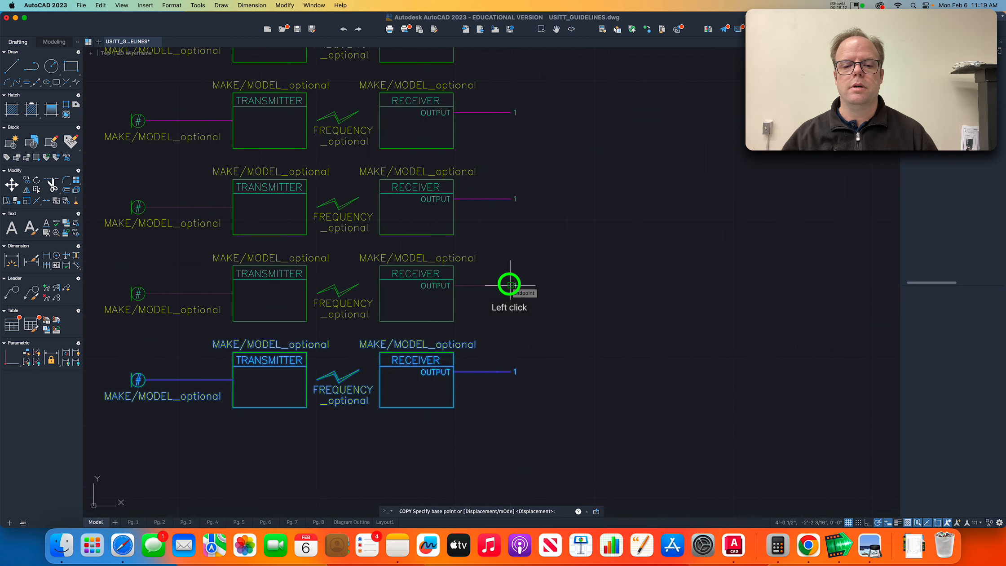
click(511, 372)
click(510, 458)
- Place the twenty-first and twenty-second rows at the preceding rows' line endpoints and finish the Copy command
scroll(510, 458, down, 6)
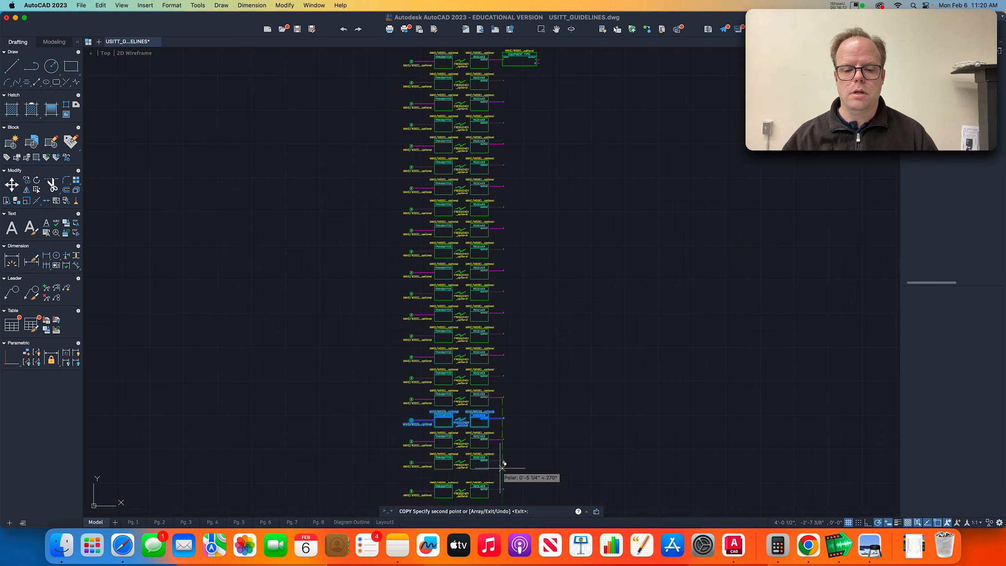
scroll(502, 478, up, 5)
click(494, 432)
click(495, 485)
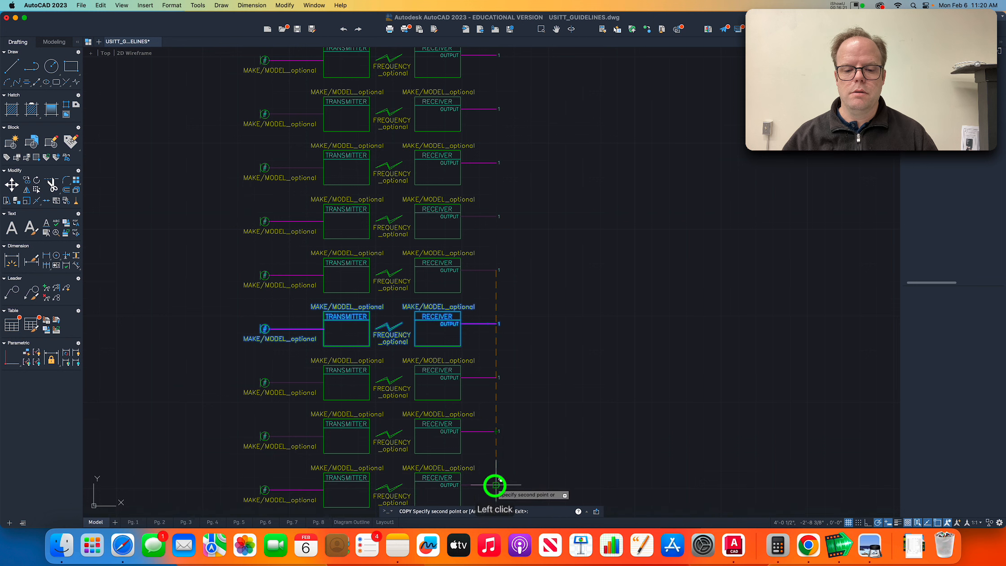
key(Escape)
scroll(529, 392, down, 4)
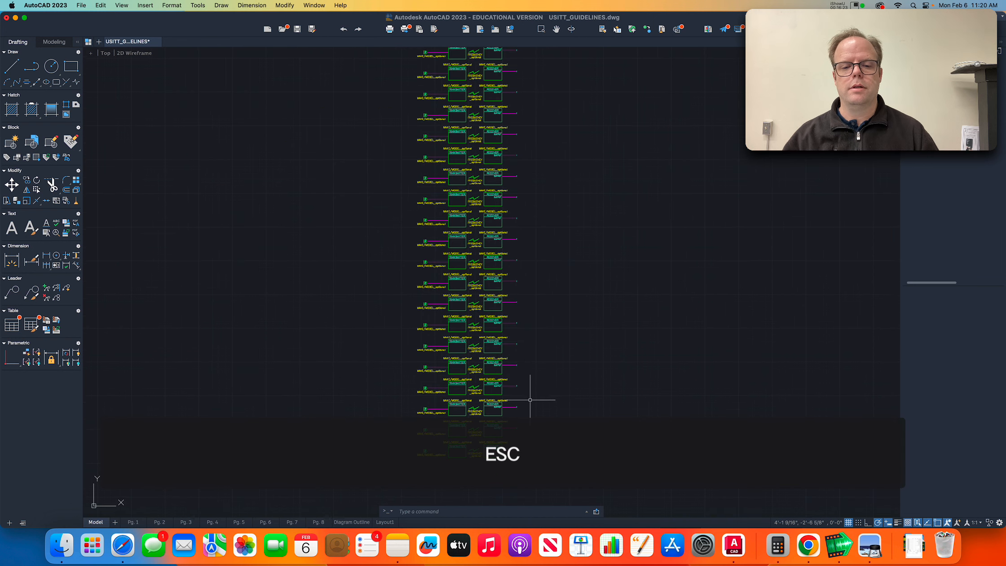
- Select the EQUIPMENT TYPE box beside the first row to check whether its outline is one object, then deselect it
scroll(545, 350, down, 3)
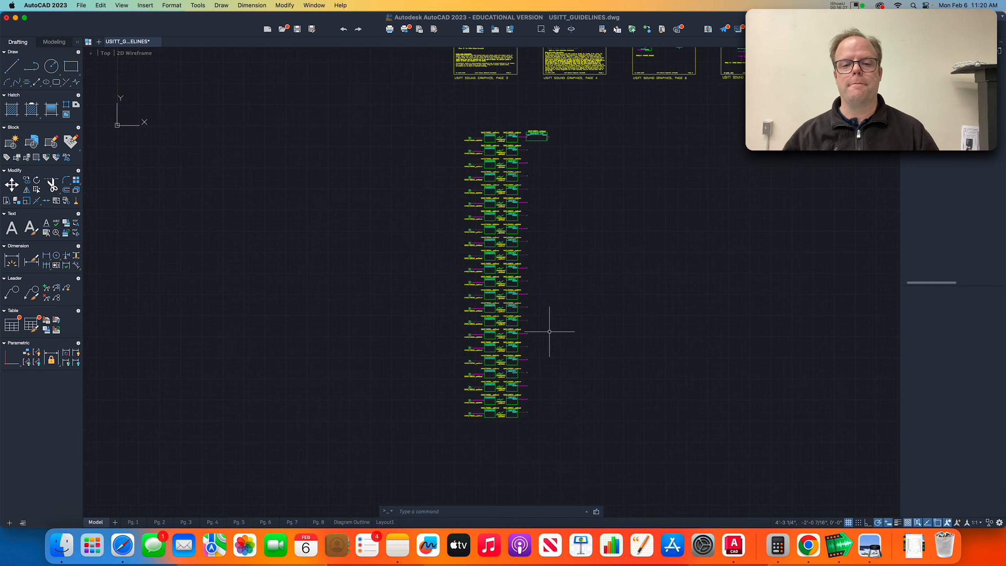
scroll(546, 139, up, 5)
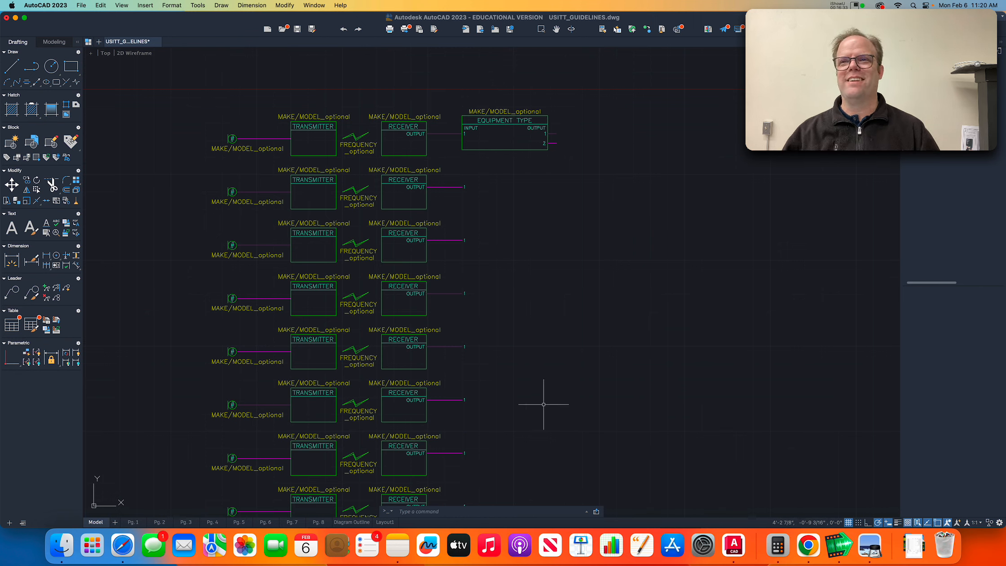
click(520, 150)
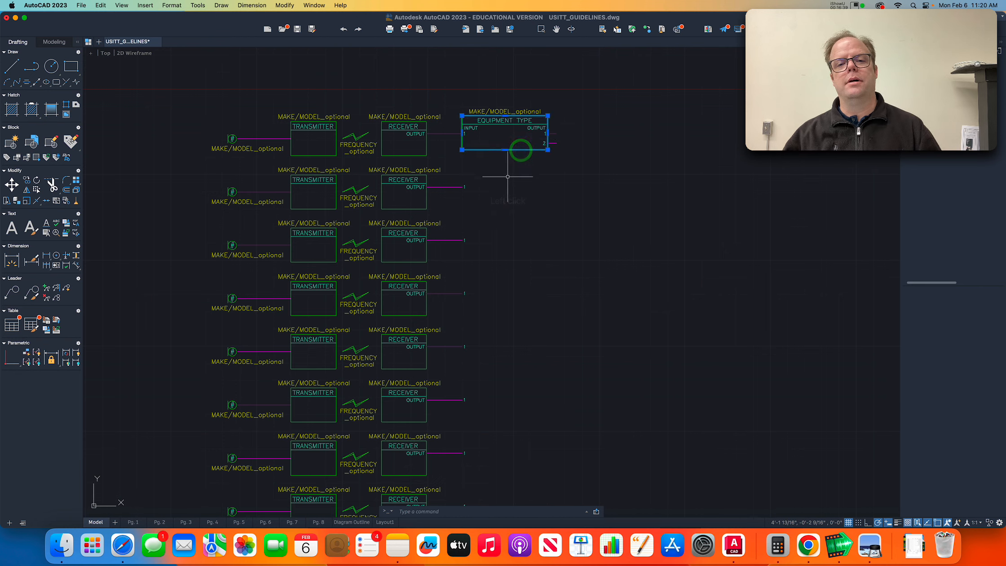
key(Escape)
key(Escape)
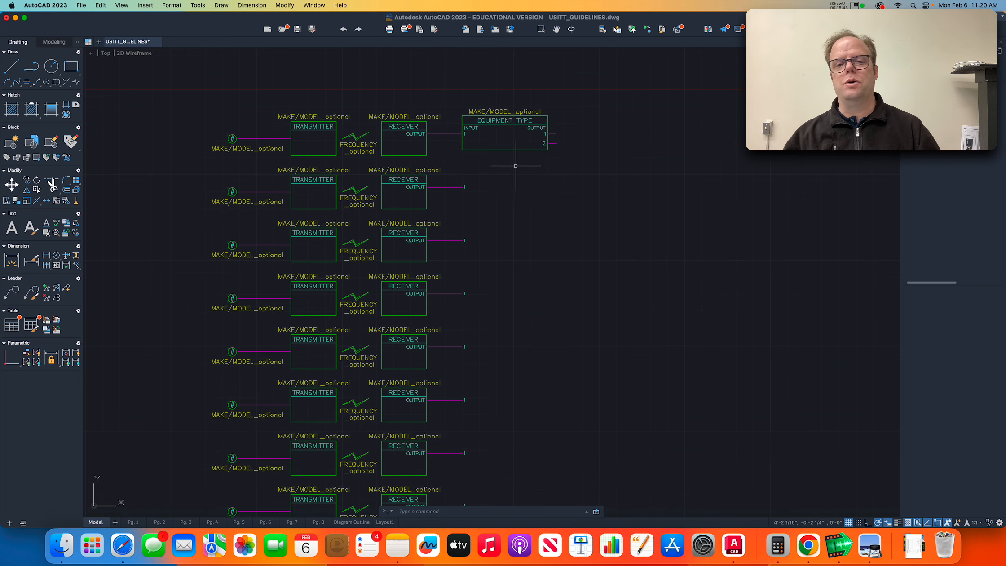
- Explode the EQUIPMENT TYPE box outline into separate lines
scroll(510, 98, up, 2)
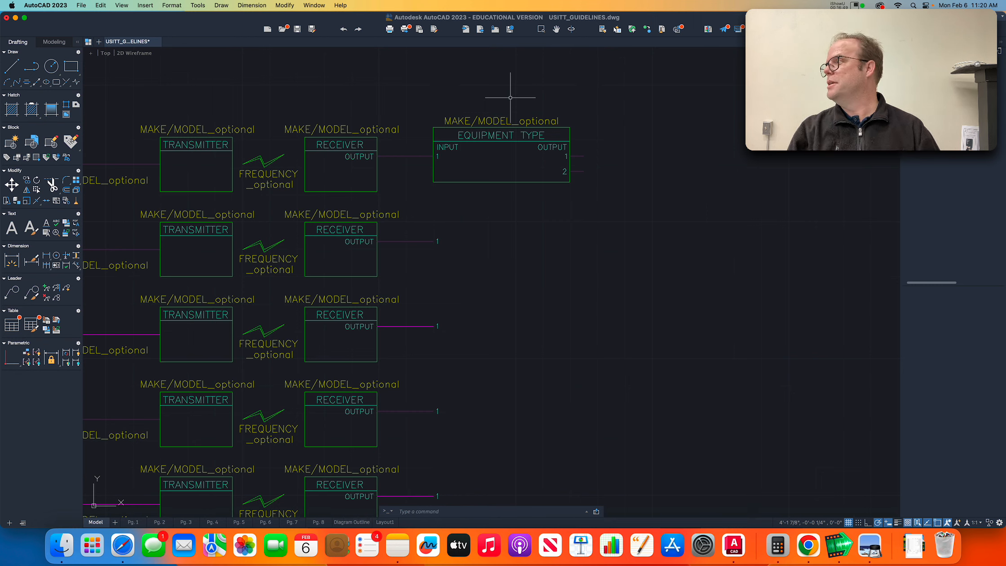
text(ex)
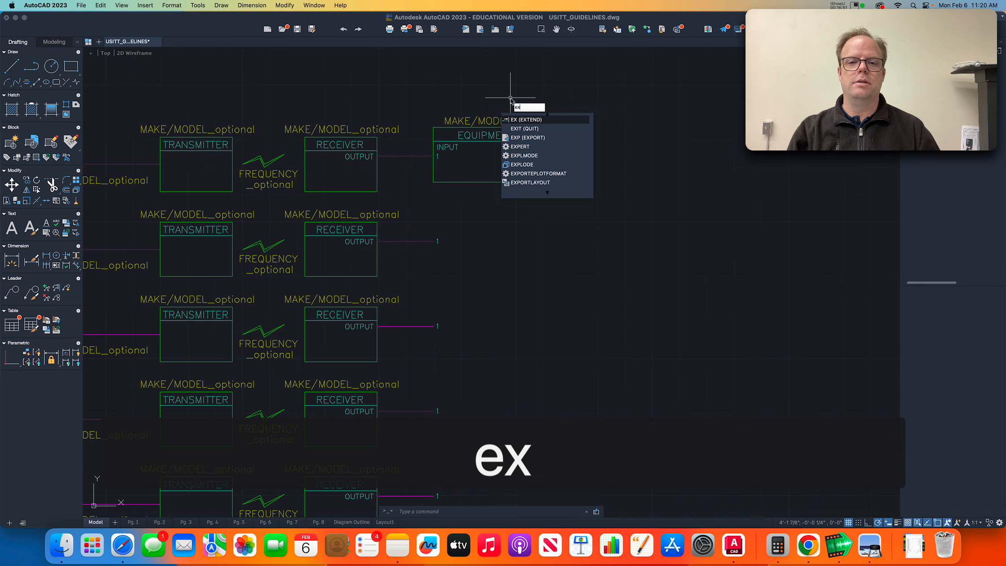
text(plode)
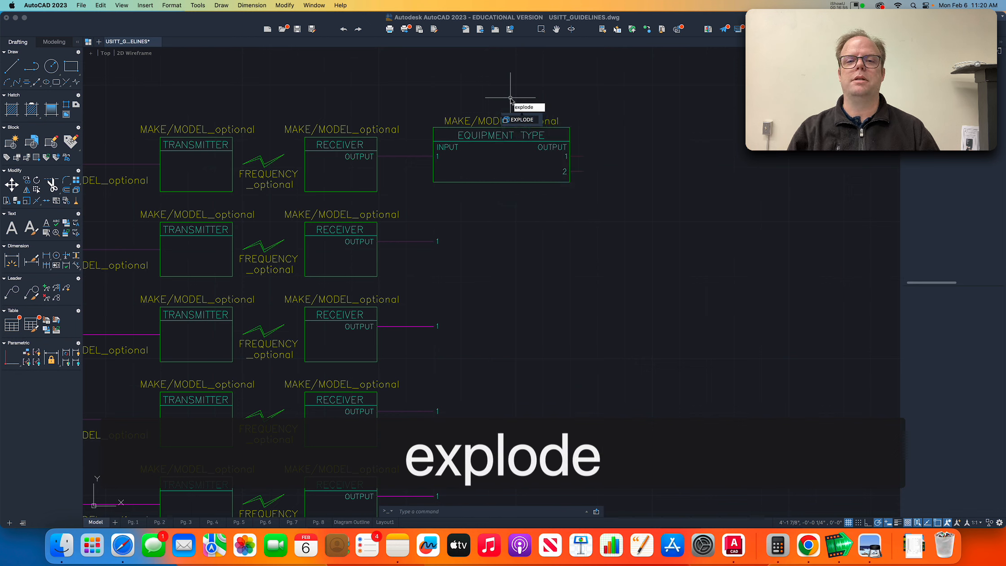
key(Return)
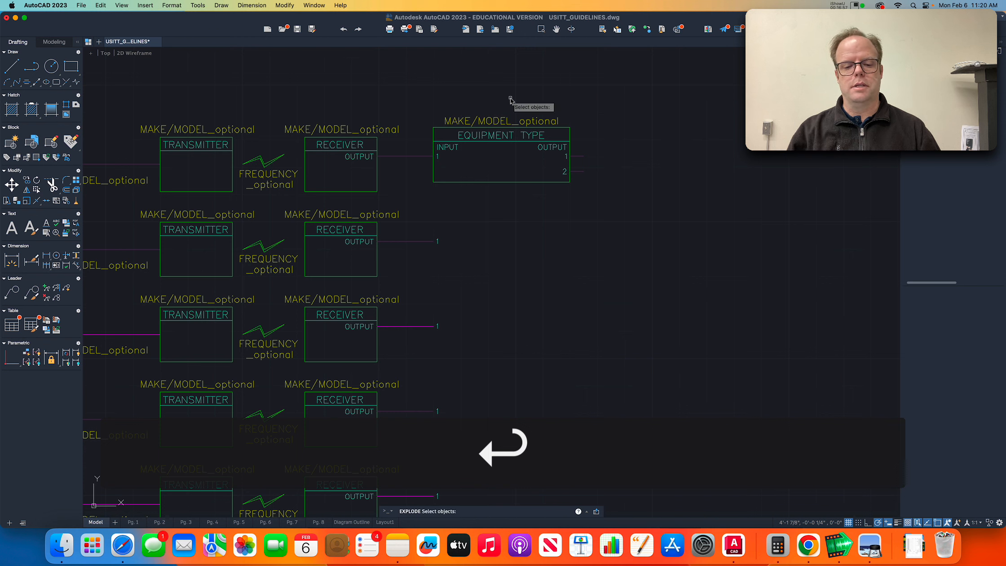
click(504, 181)
key(Return)
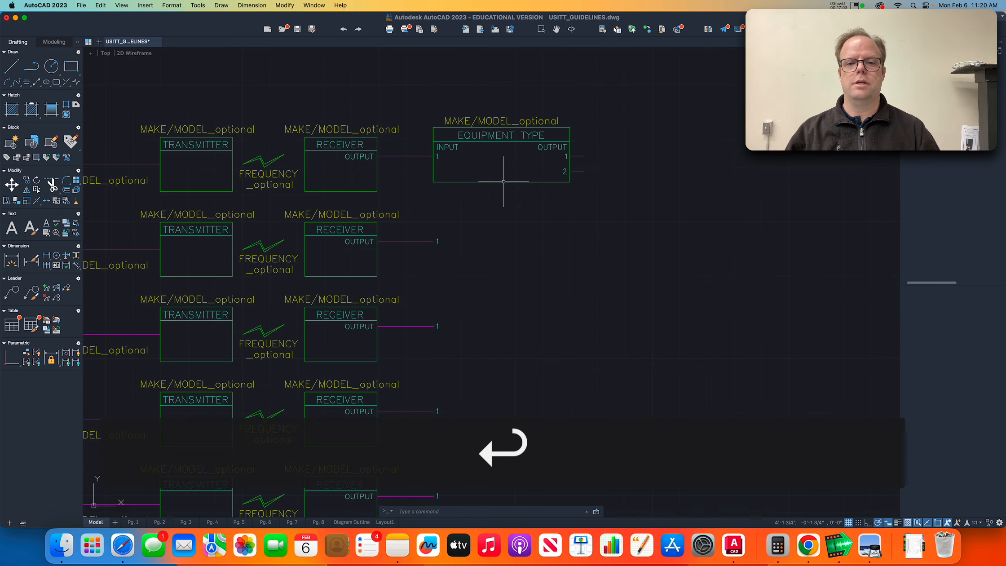
- Check that the exploded box's bottom and right edges can be selected separately, clearing each selection
click(523, 182)
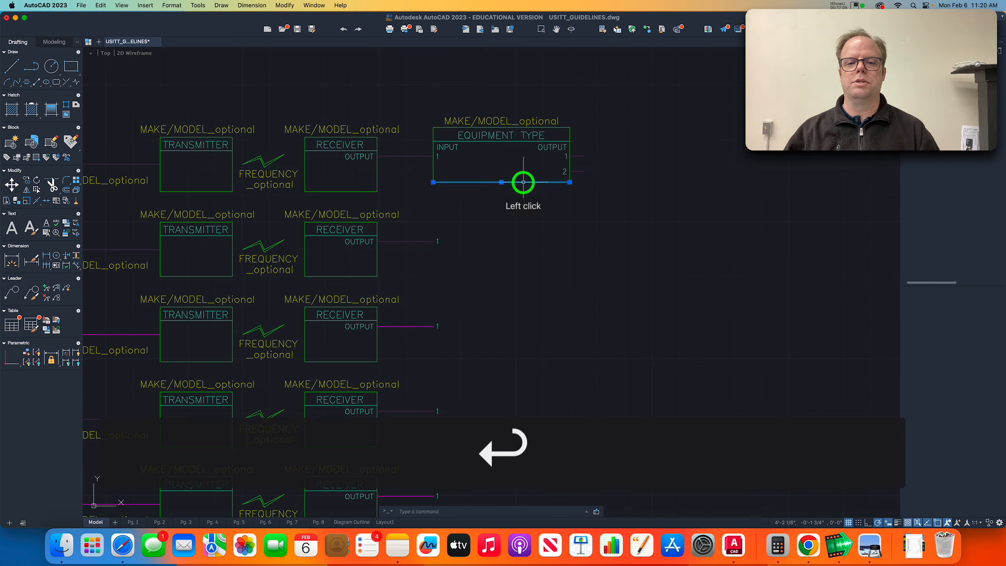
key(Escape)
click(570, 134)
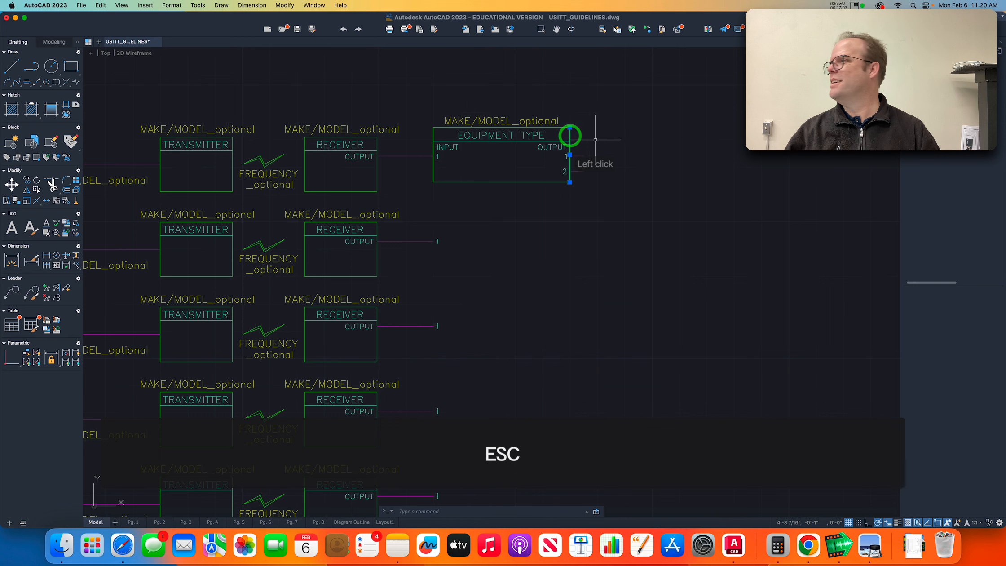
key(Escape)
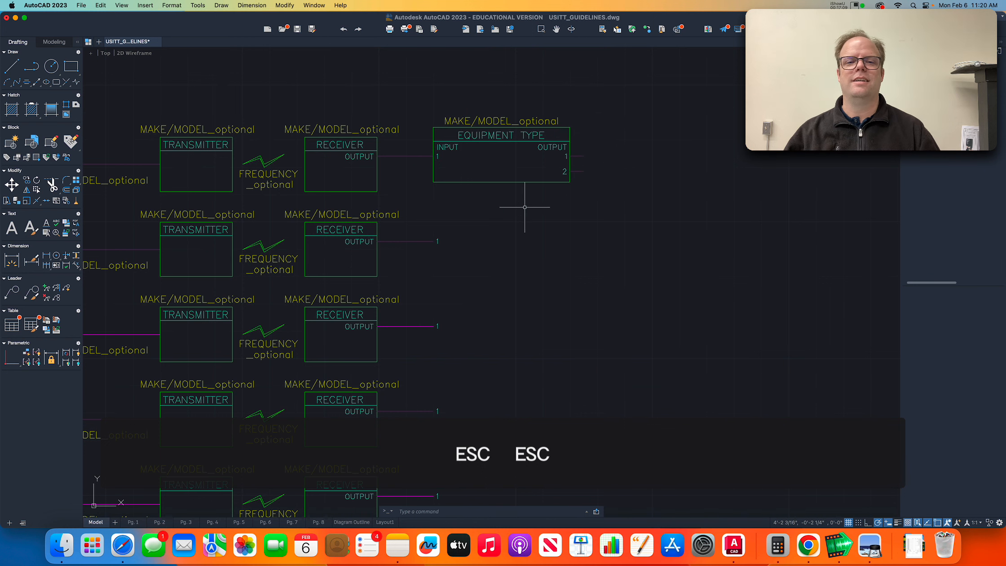
- Move the EQUIPMENT TYPE box's bottom line straight down, level with the bottom edge of the last row's RECEIVER box
scroll(522, 212, down, 2)
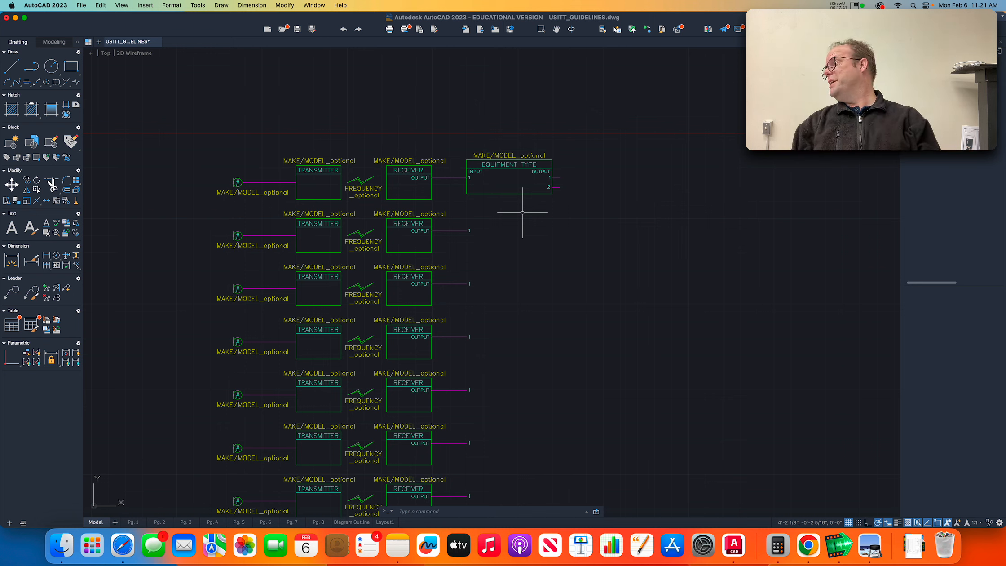
text(m)
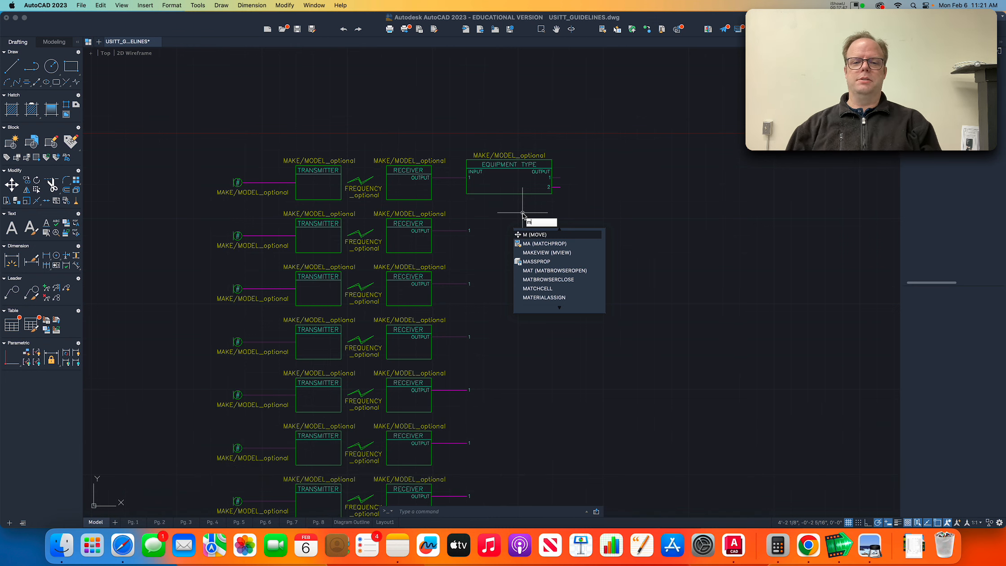
key(Return)
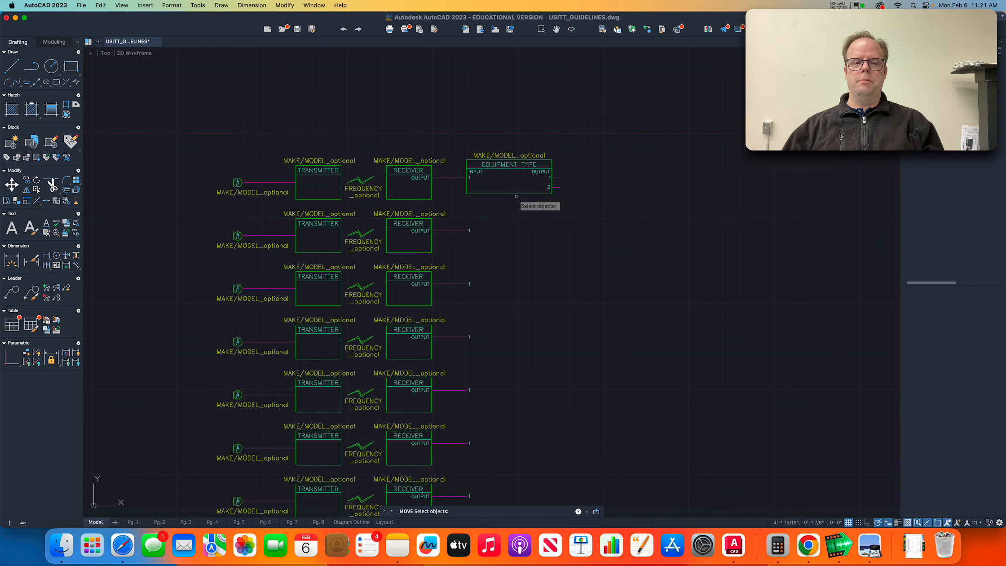
click(517, 193)
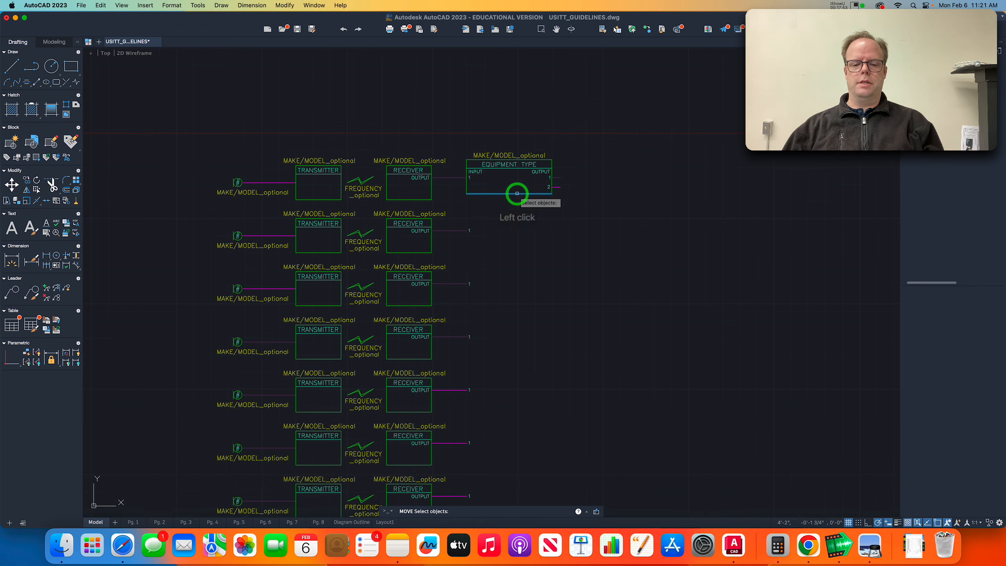
key(Return)
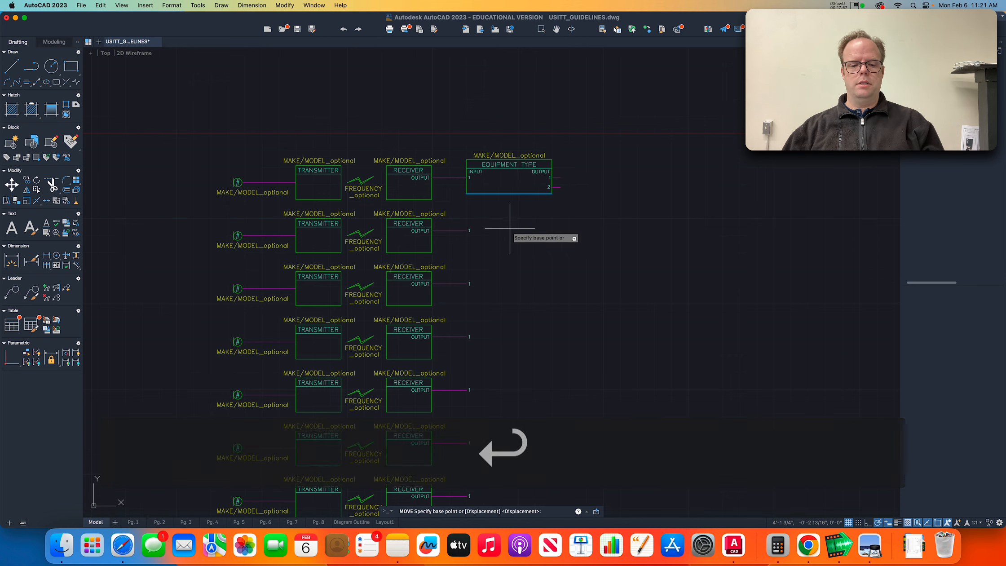
click(467, 194)
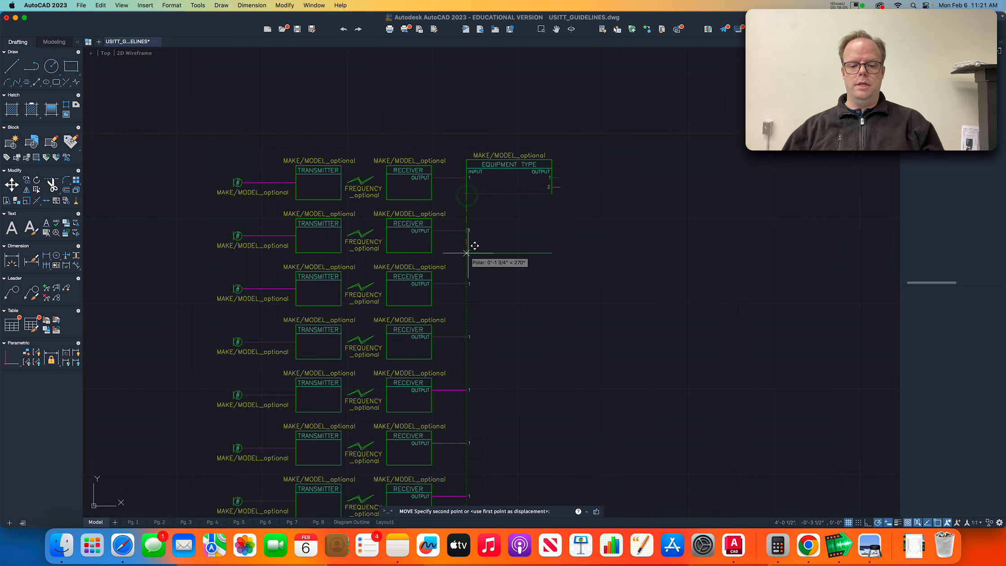
scroll(467, 253, down, 6)
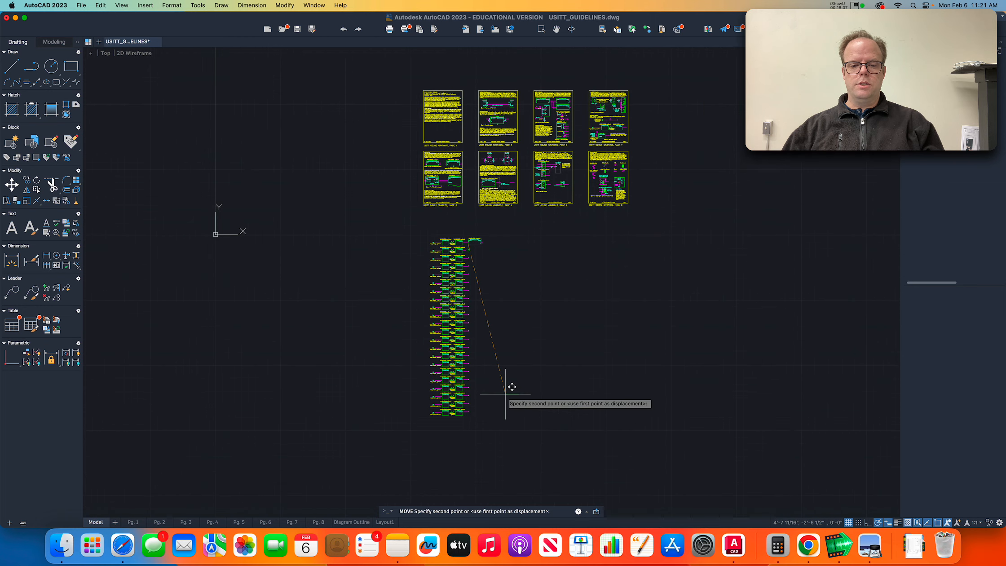
scroll(467, 424, up, 6)
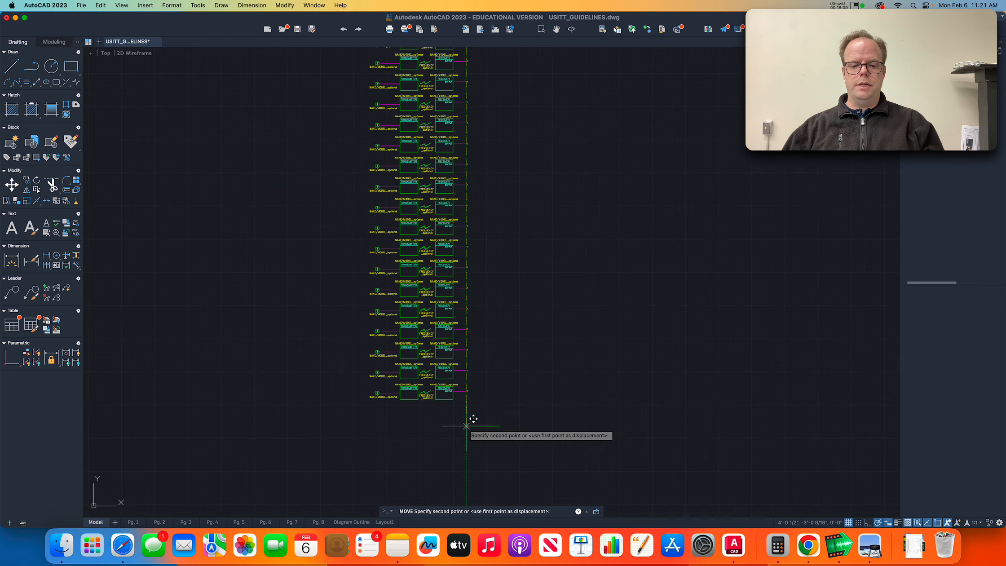
scroll(465, 426, up, 2)
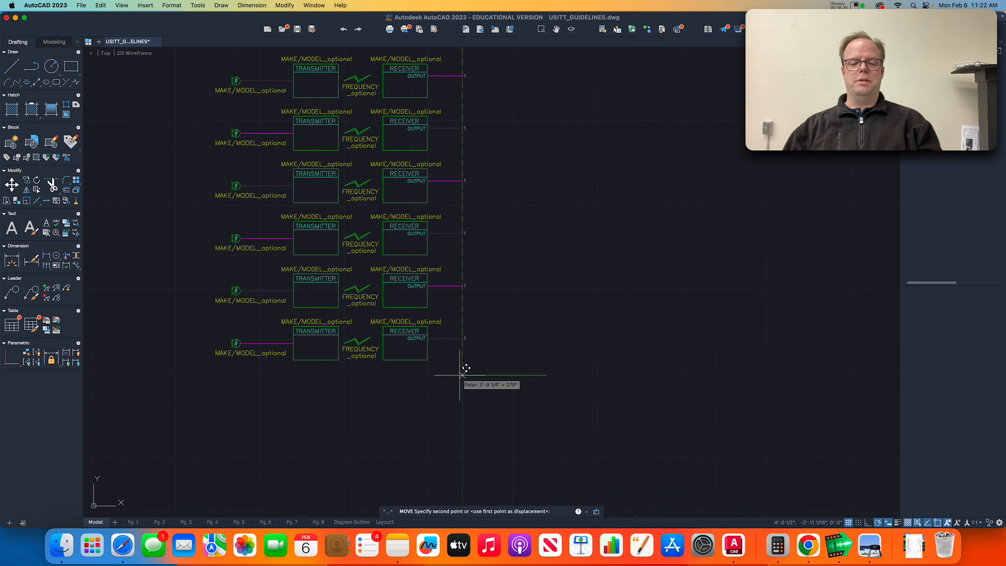
scroll(462, 374, up, 2)
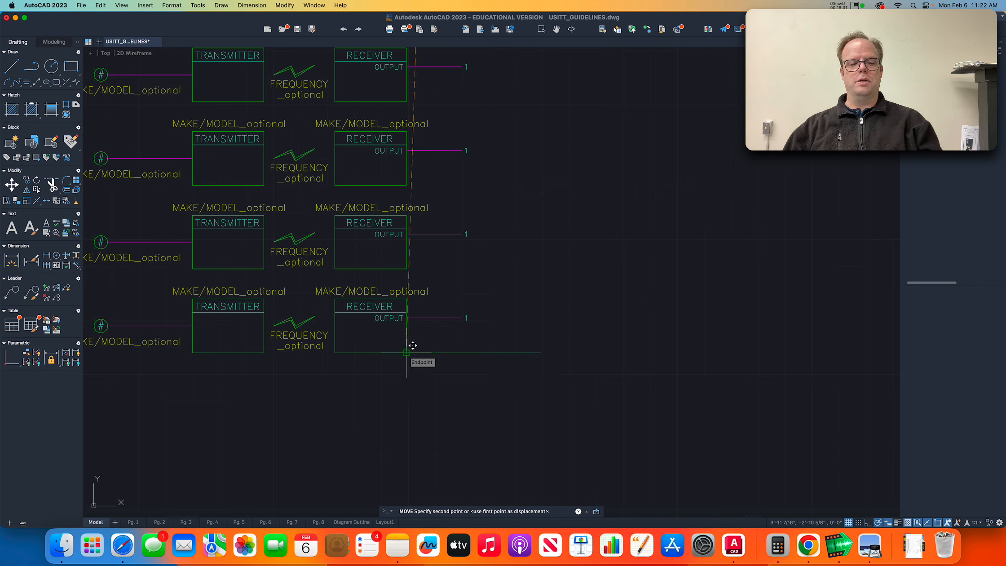
click(462, 353)
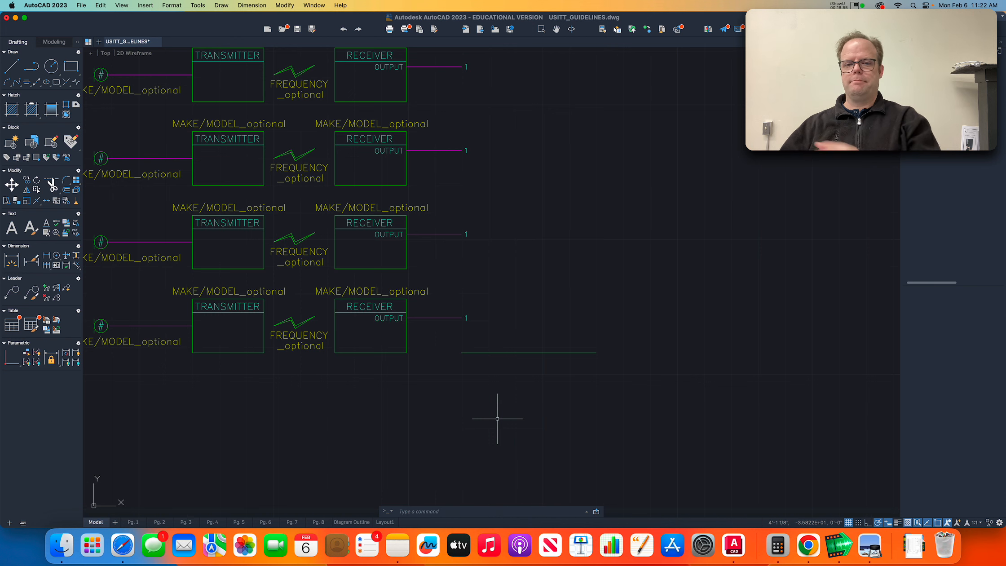
- Start the Extend command and choose the relocated bottom line of the EQUIPMENT TYPE box as the boundary edge
scroll(499, 287, down, 5)
scroll(531, 148, down, 1)
mouse_move(530, 227)
middle_down()
mouse_move(492, 488)
mouse_move(487, 381)
middle_up()
scroll(487, 381, down, 2)
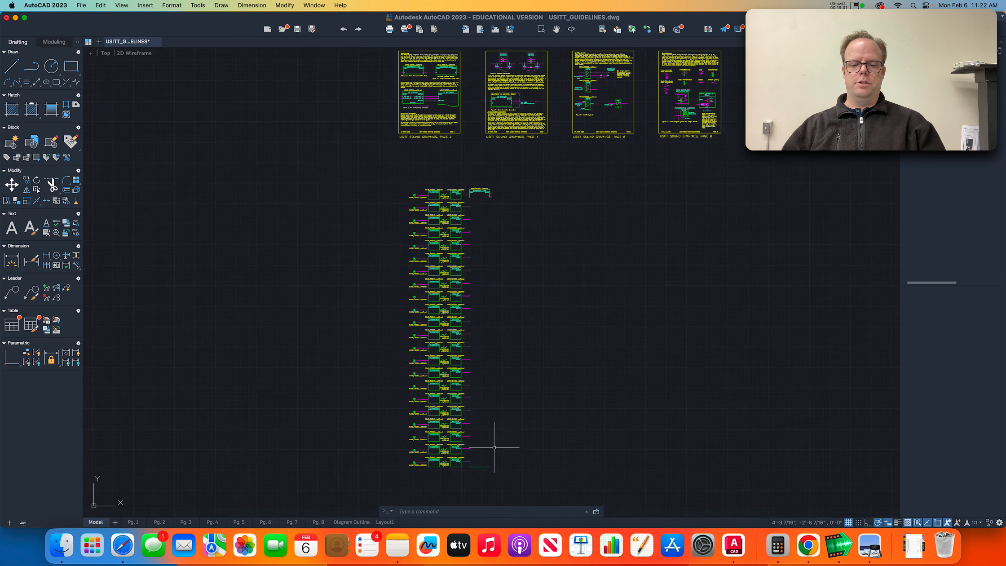
scroll(489, 472, up, 2)
scroll(490, 472, up, 2)
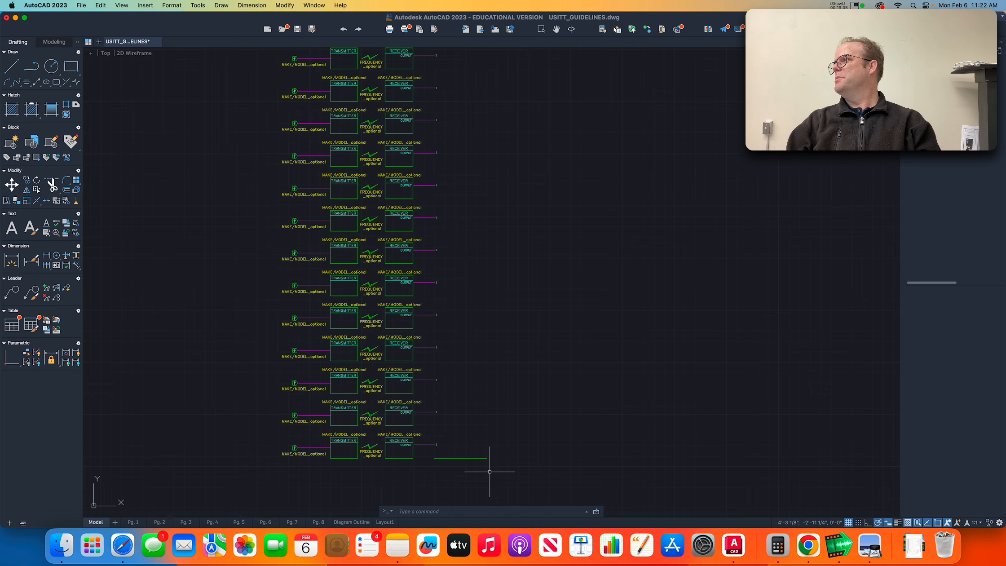
text(ex)
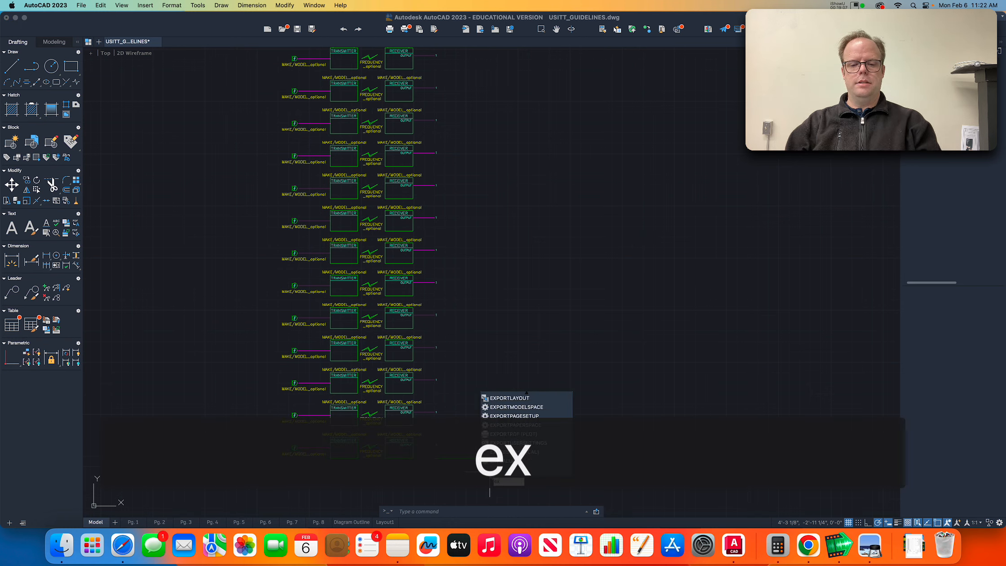
text(ten)
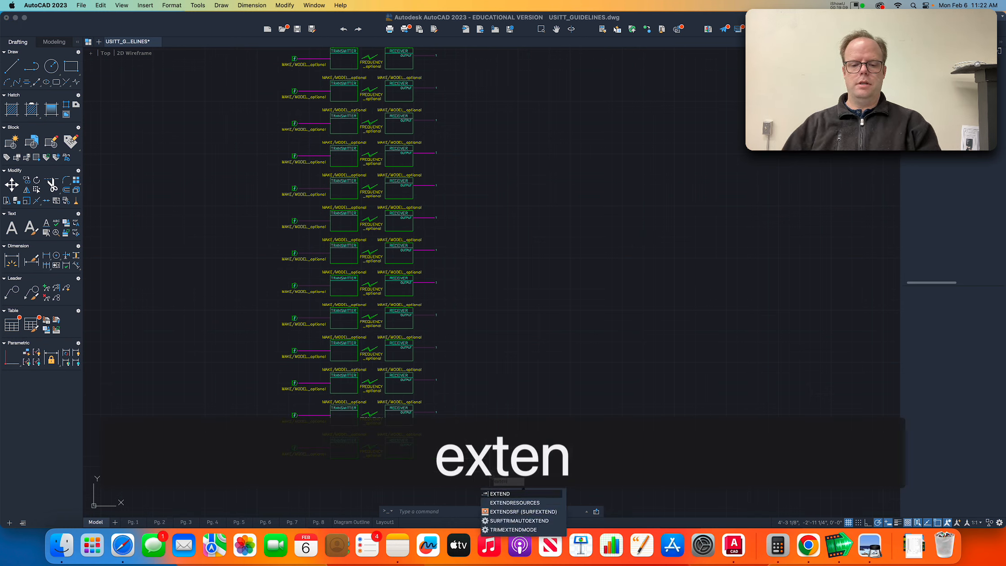
text(d)
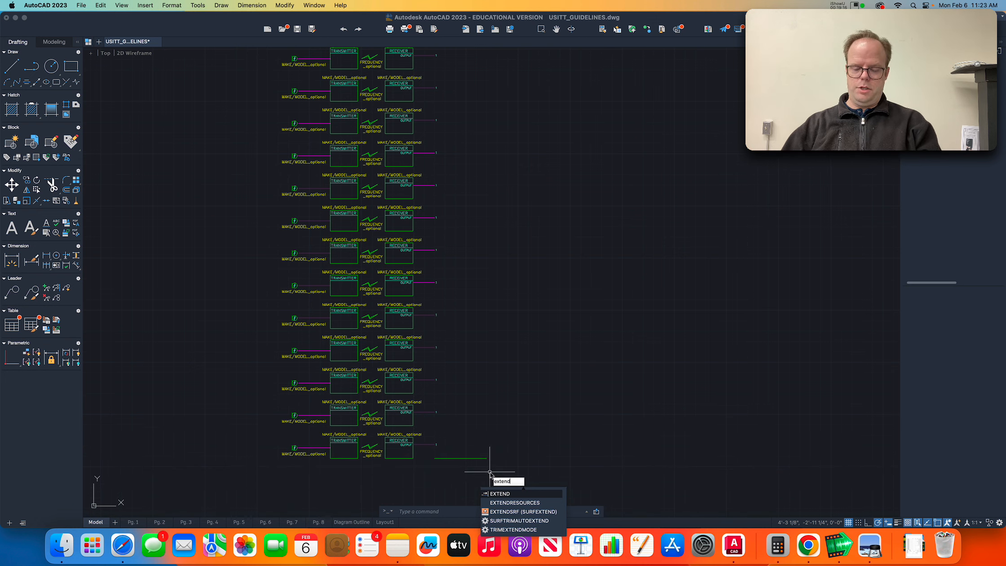
key(Return)
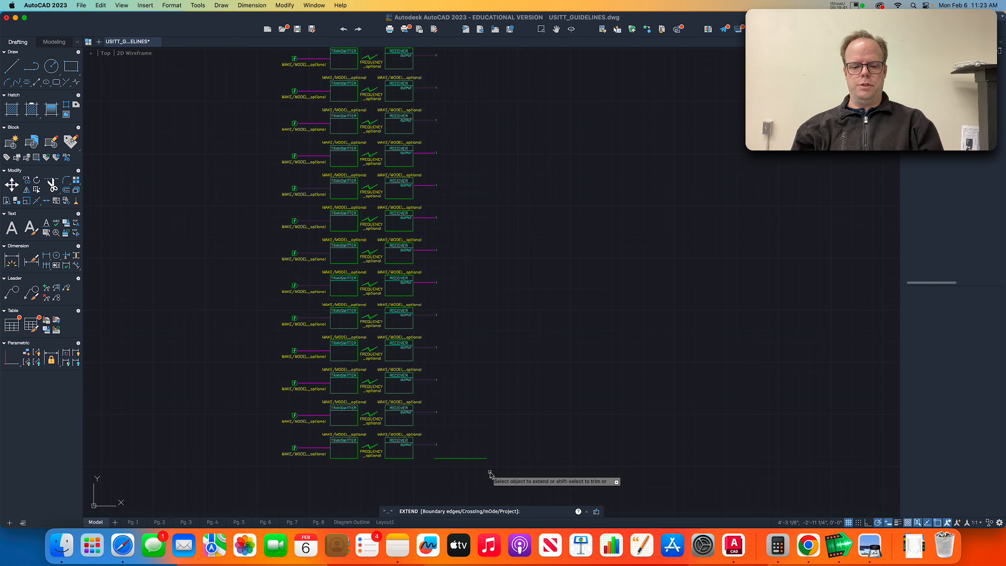
text(b)
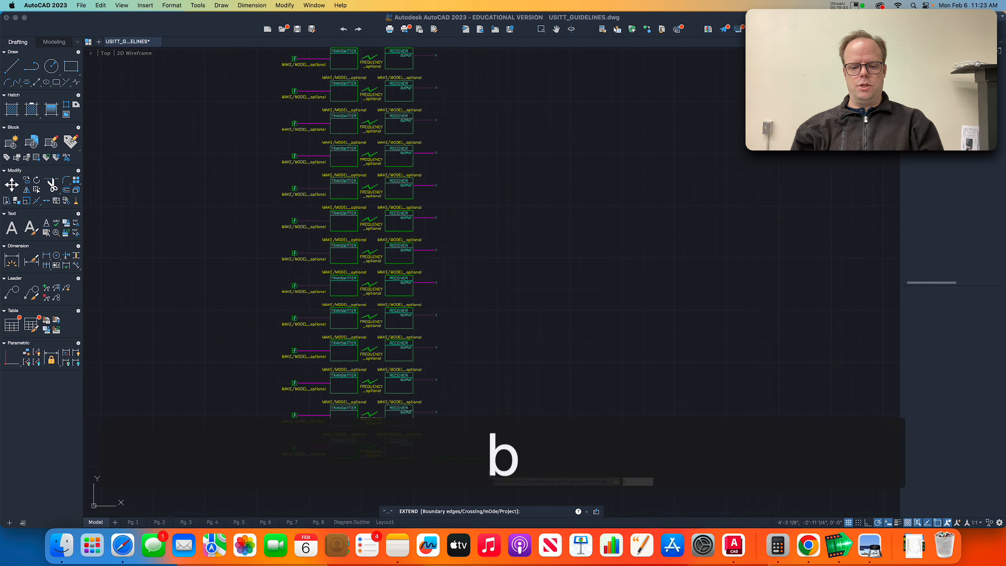
key(Return)
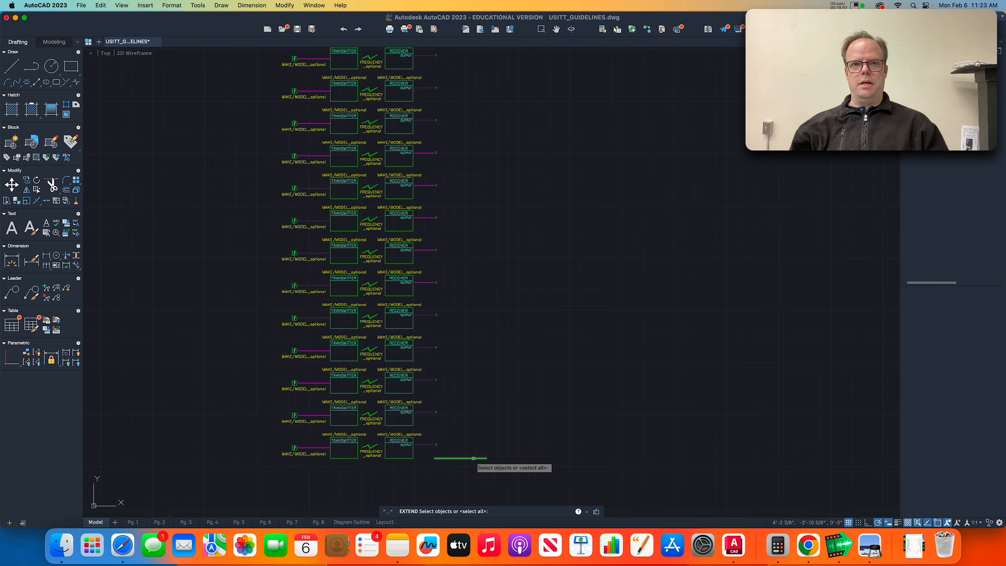
click(473, 459)
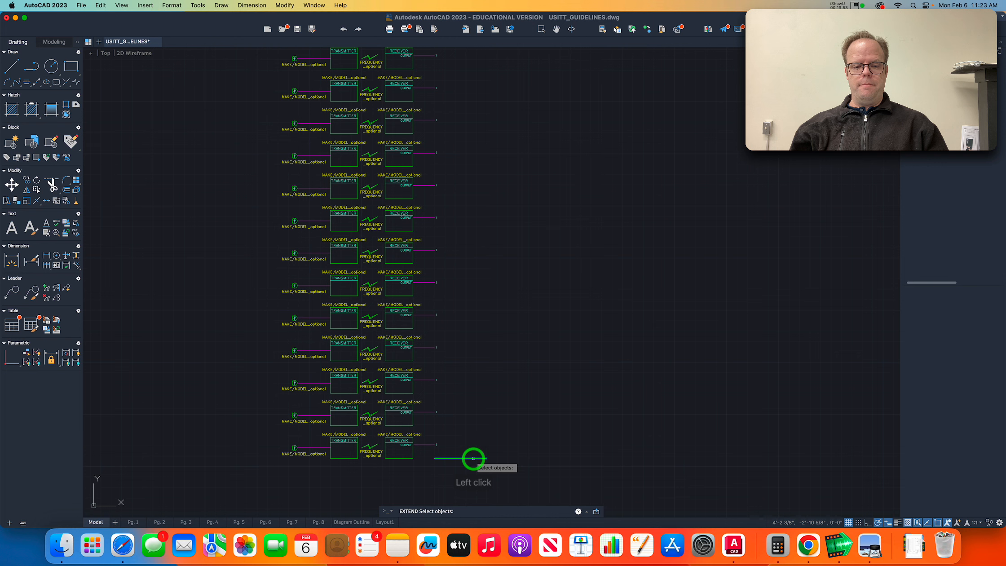
key(Return)
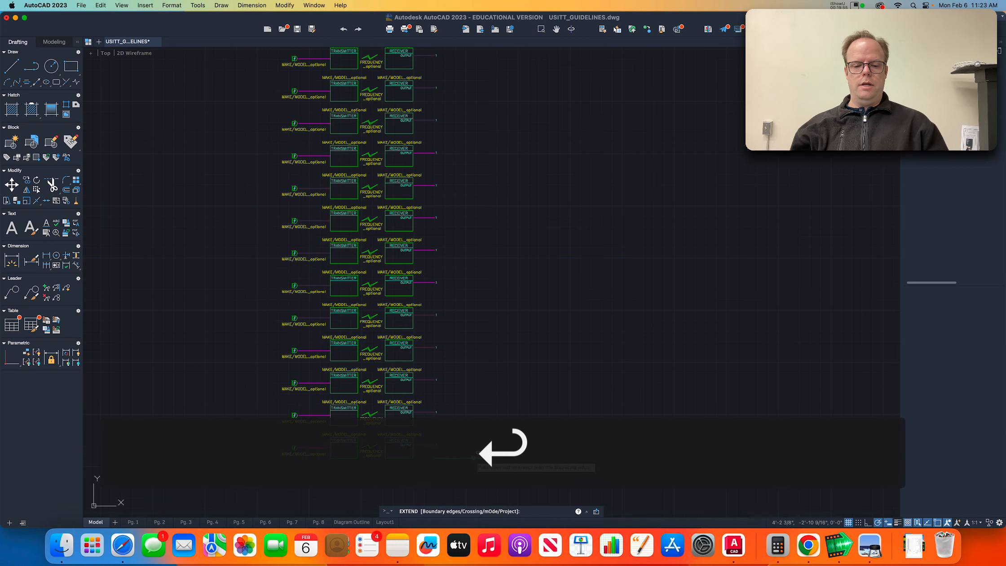
- Extend the EQUIPMENT TYPE box's left and right edges down to the bottom line and finish the command
scroll(486, 422, down, 4)
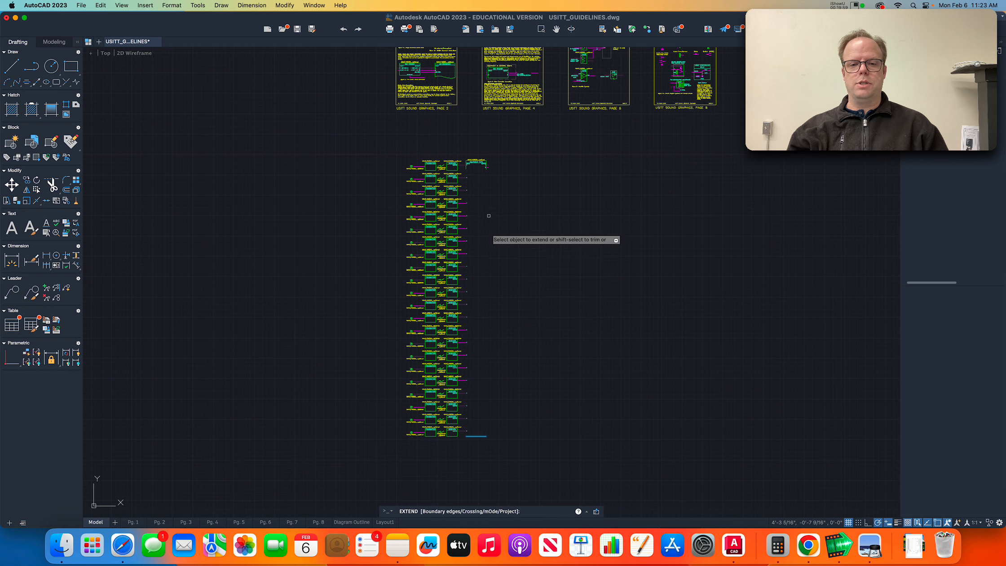
scroll(477, 156, up, 6)
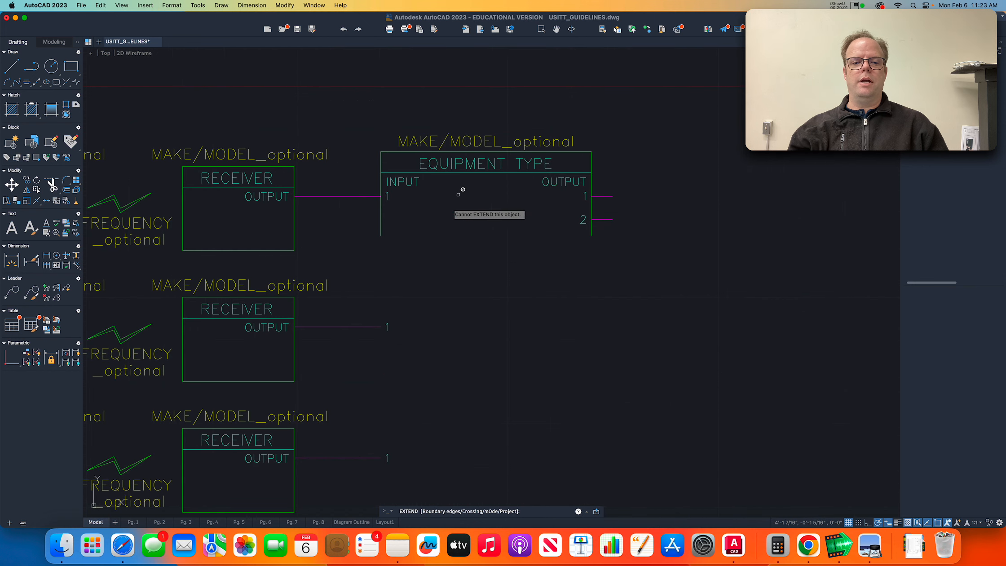
click(380, 229)
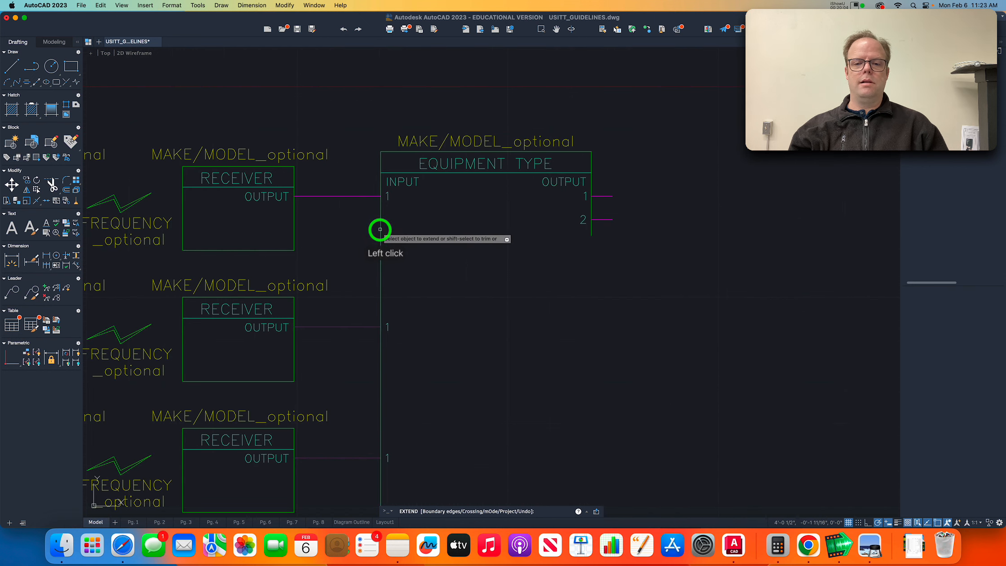
click(591, 232)
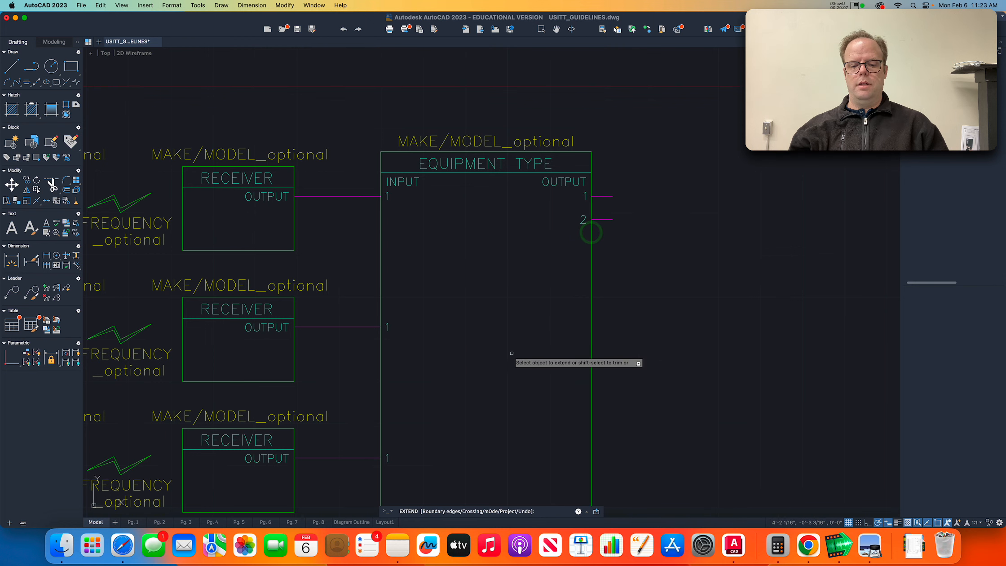
scroll(513, 351, down, 6)
scroll(512, 351, down, 5)
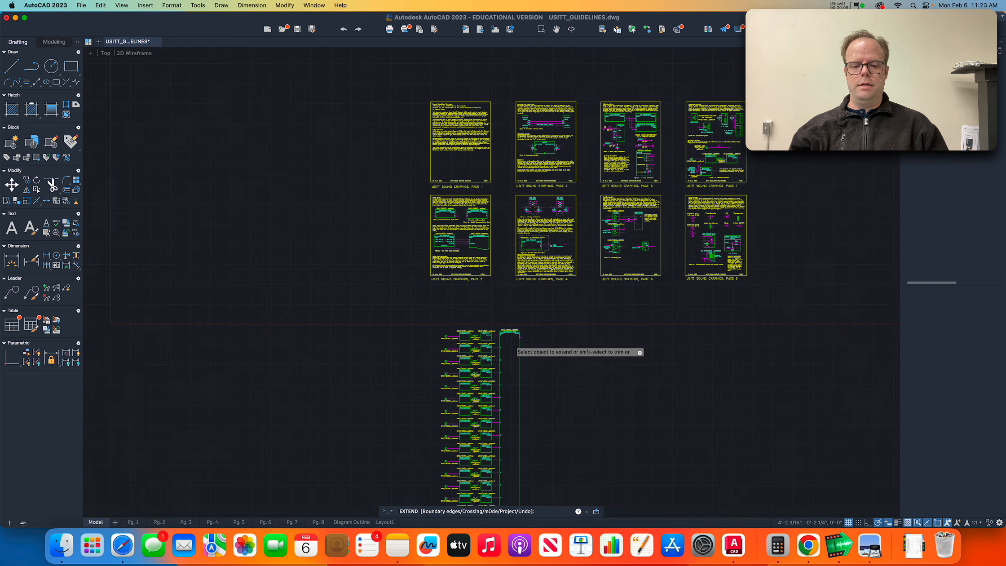
middle_click(522, 489)
middle_drag(522, 489, 584, 274)
scroll(584, 275, up, 6)
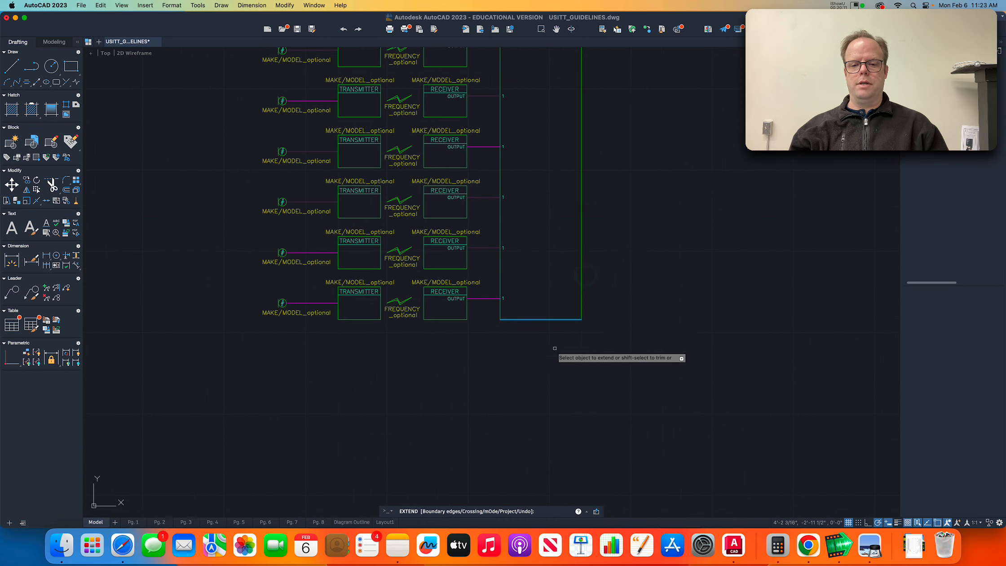
key(Return)
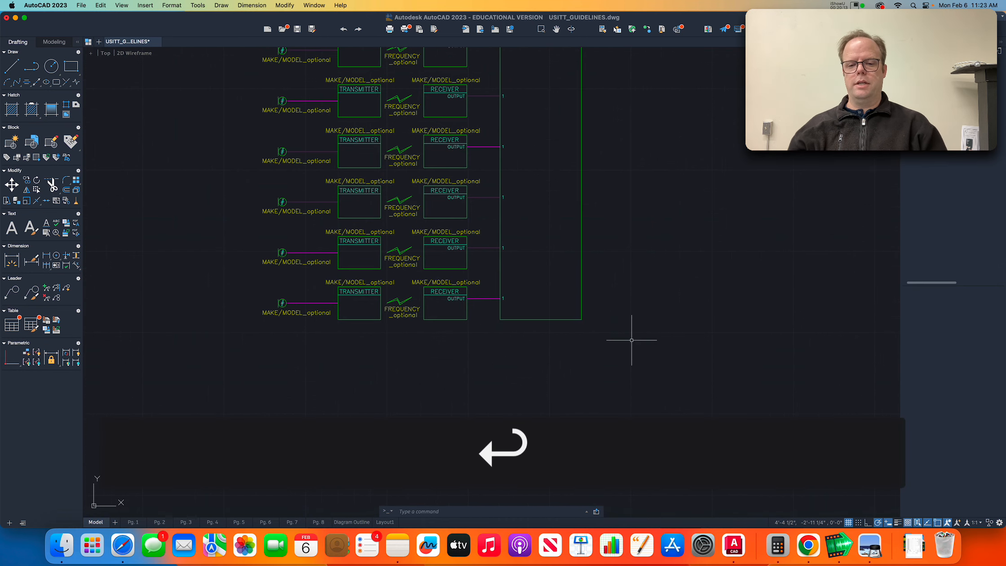
- Undo the extension of the EQUIPMENT TYPE box's side edges
scroll(590, 345, down, 2)
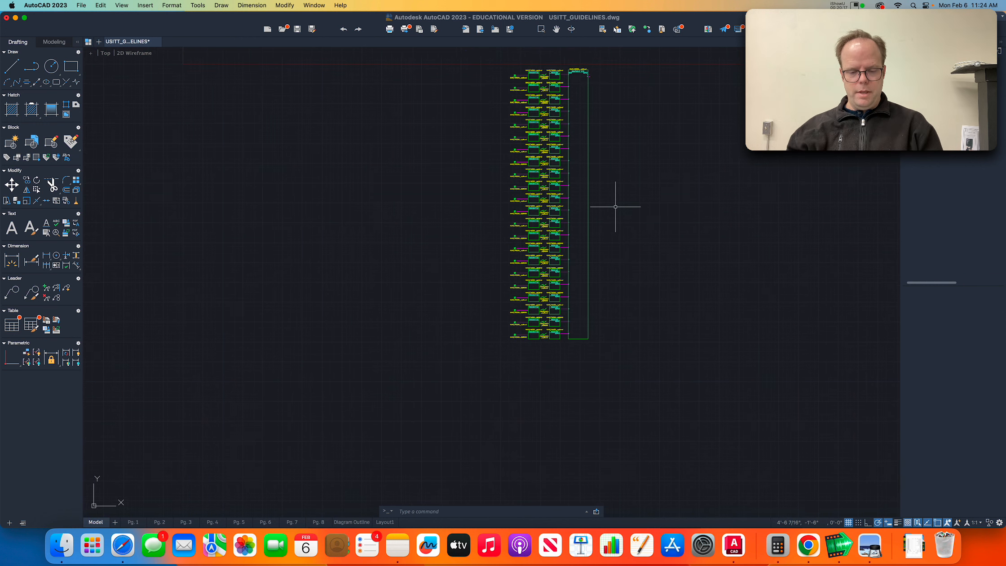
key(super+z)
key(super+z)
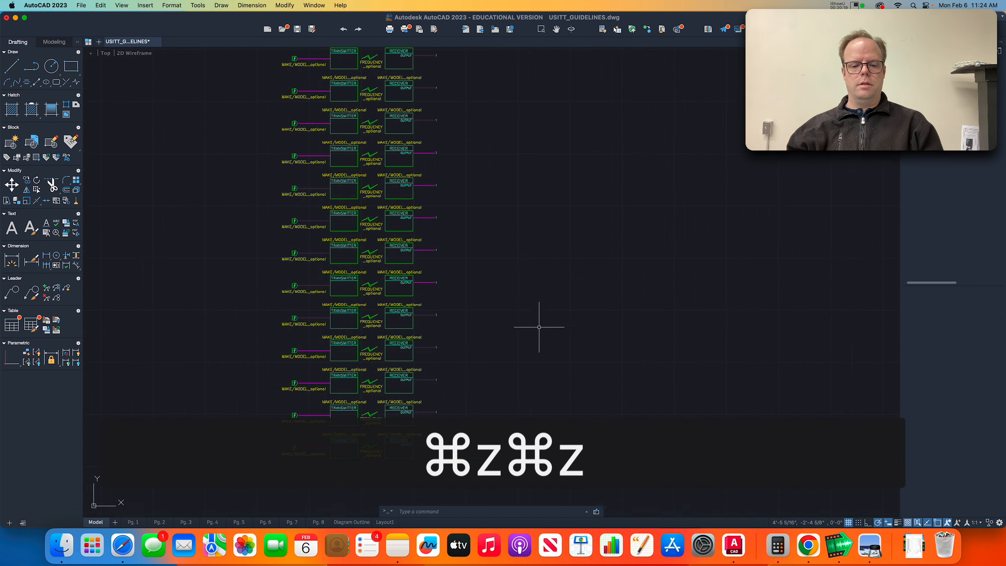
- Start the Extend command and set the EQUIPMENT TYPE box's detached bottom line as the boundary edge
scroll(456, 465, up, 2)
text(extend)
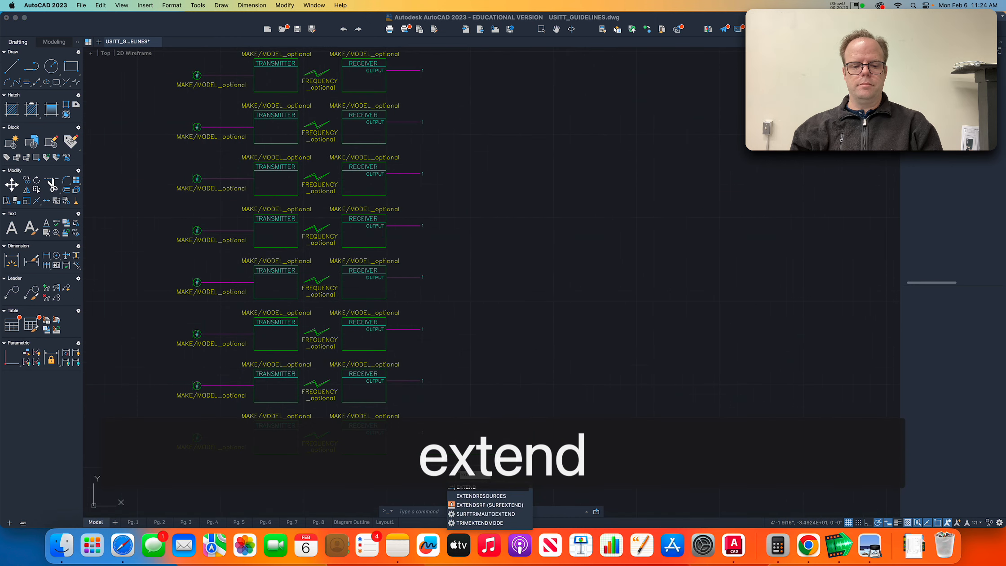
key(Return)
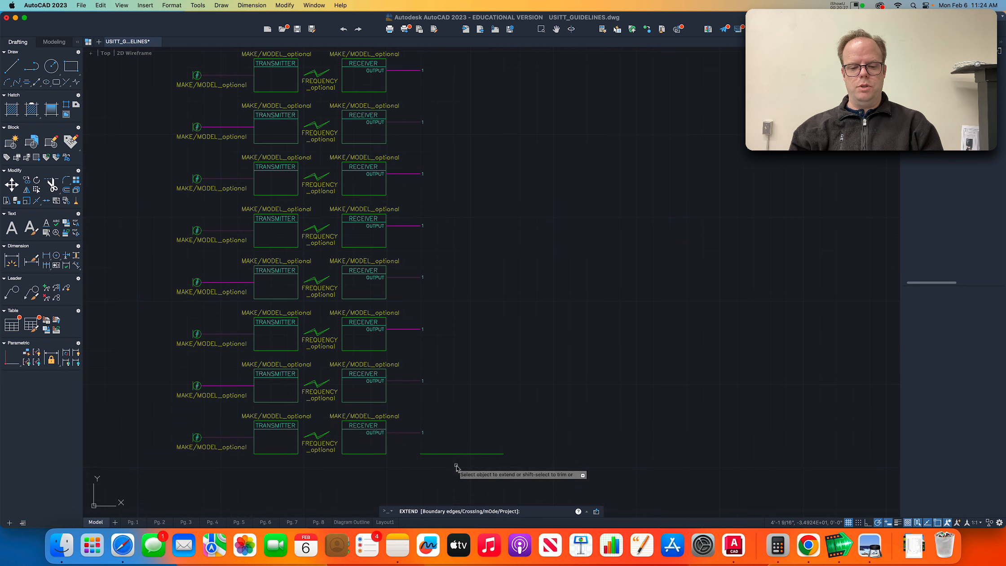
text(b)
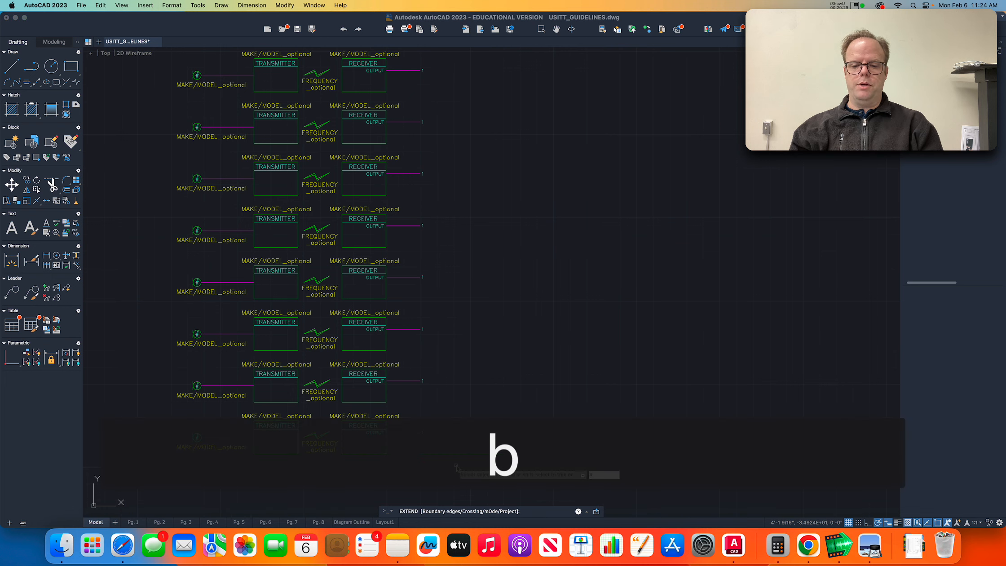
key(Return)
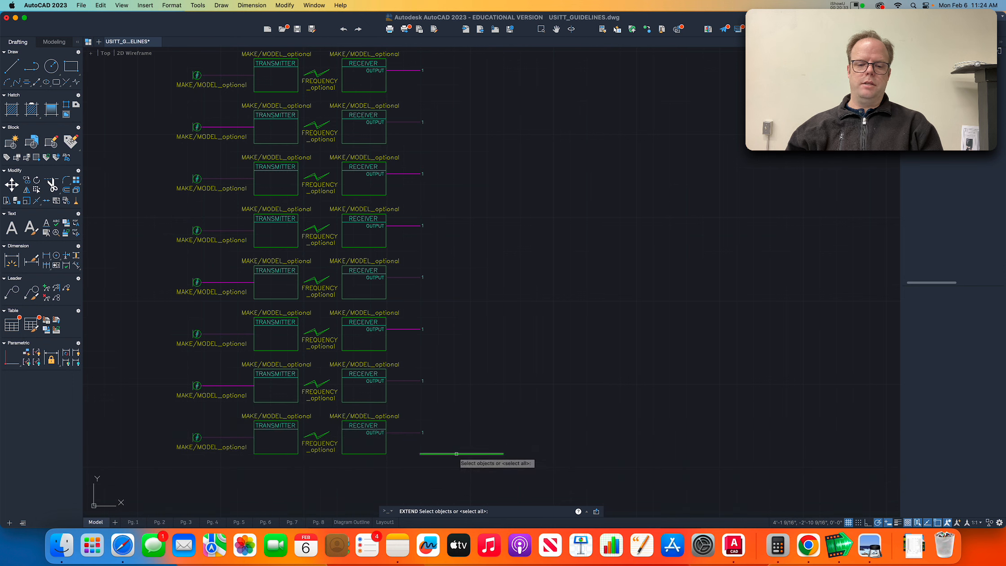
click(457, 454)
key(Return)
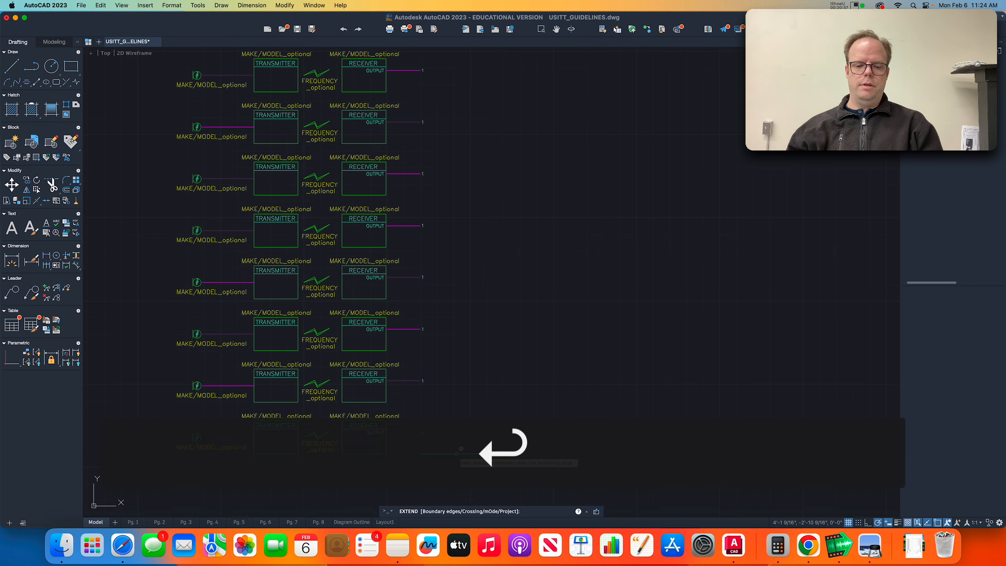
- Extend the EQUIPMENT TYPE box's left and right edges down to the boundary line beside the last microphone row and finish the command
scroll(491, 384, down, 6)
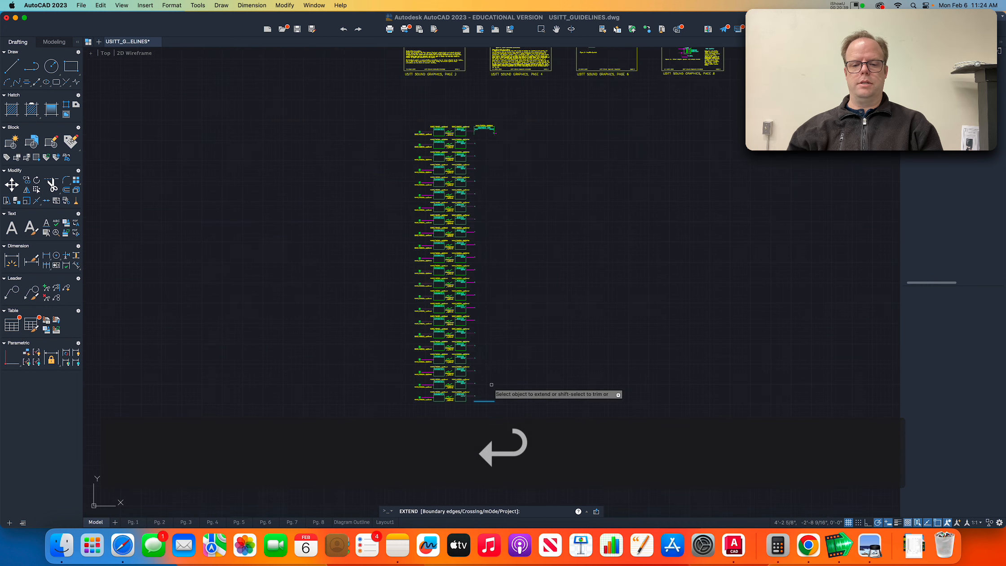
scroll(480, 125, up, 6)
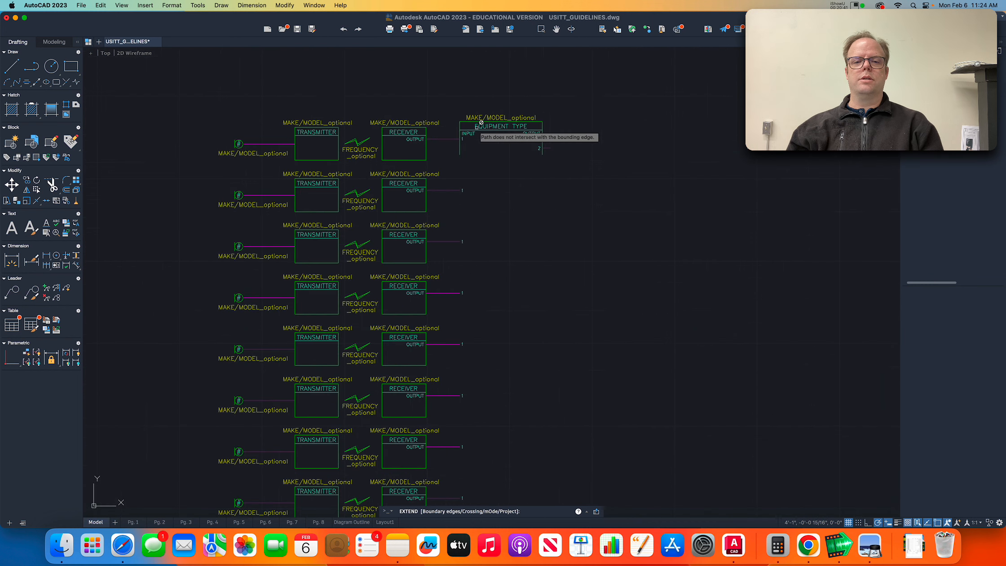
scroll(480, 124, up, 4)
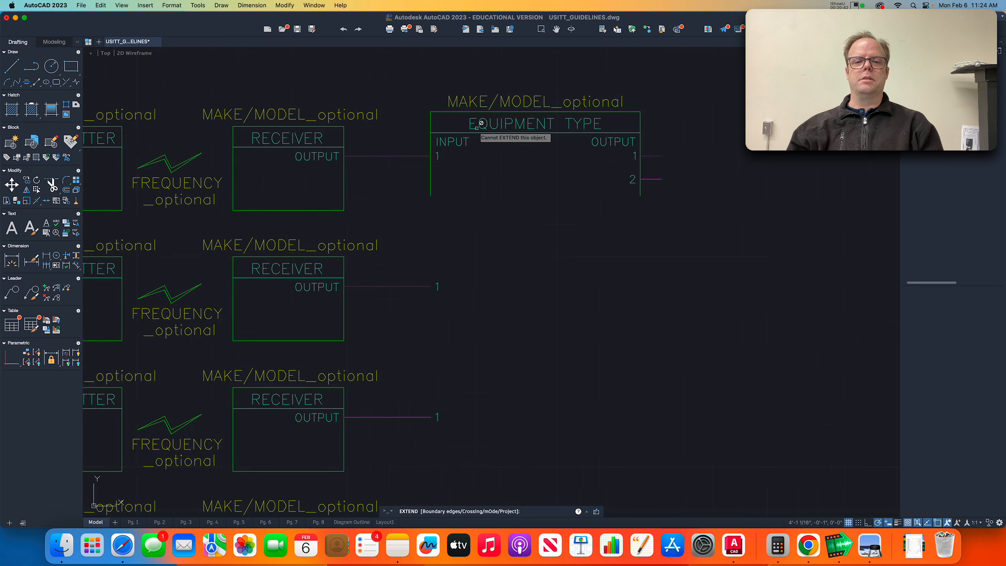
click(430, 187)
click(641, 192)
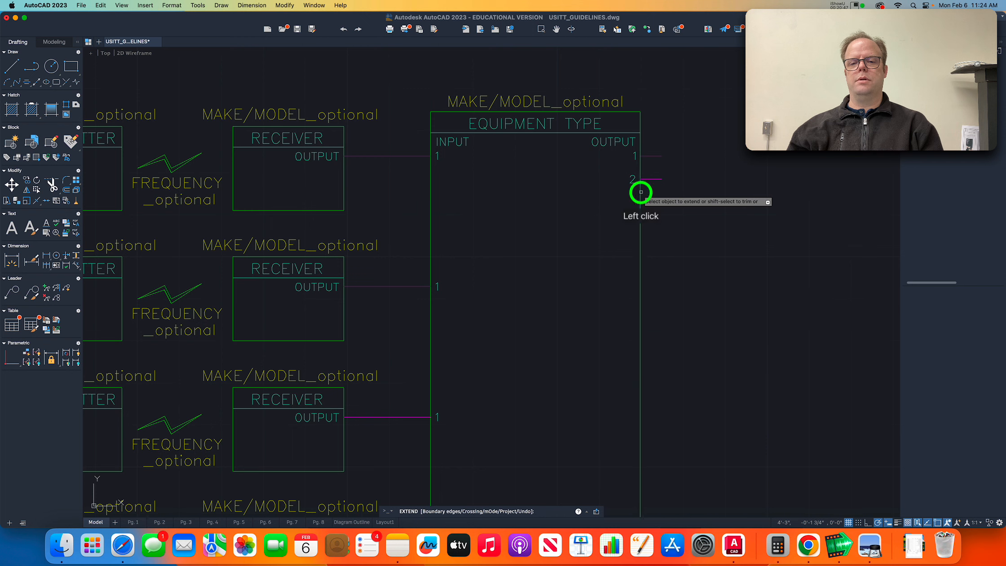
scroll(553, 350, down, 8)
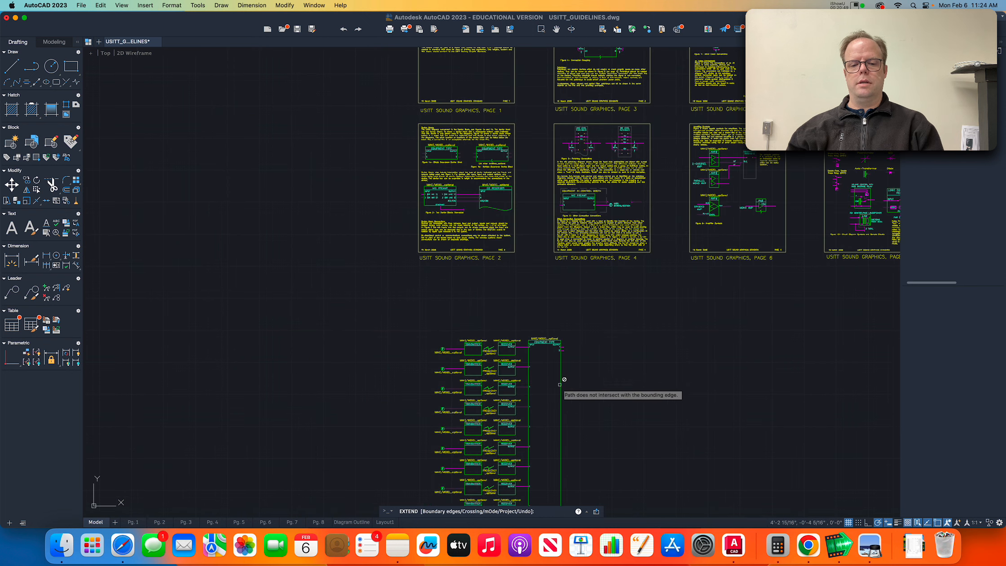
key(Return)
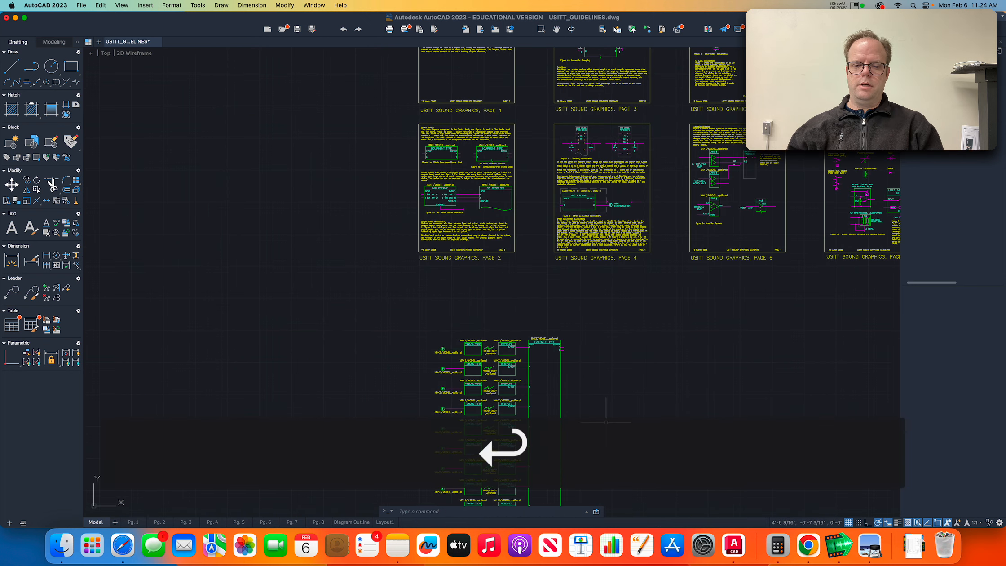
middle_drag(606, 423, 617, 81)
scroll(612, 139, up, 3)
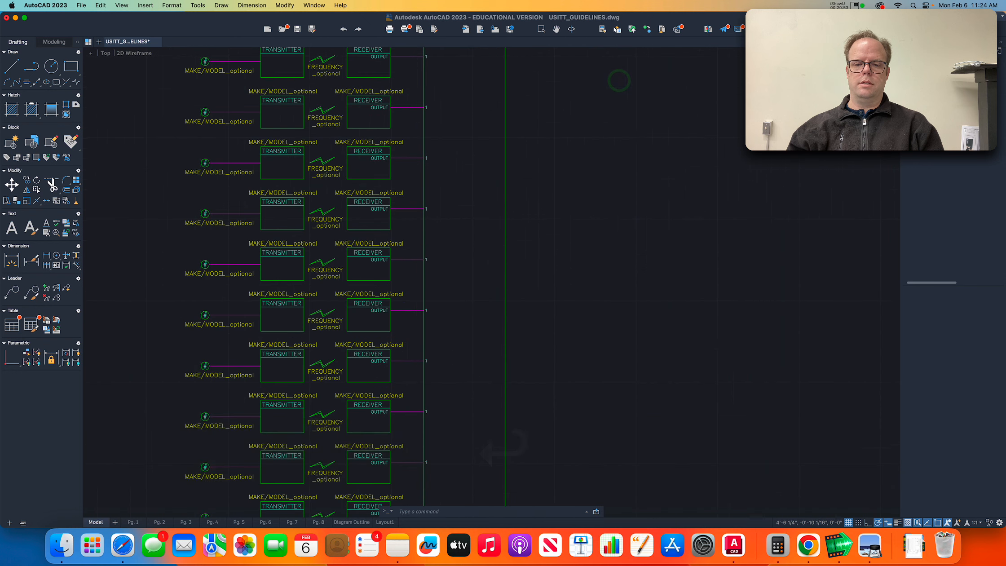
scroll(612, 140, down, 3)
scroll(612, 139, down, 2)
middle_drag(611, 140, 590, 179)
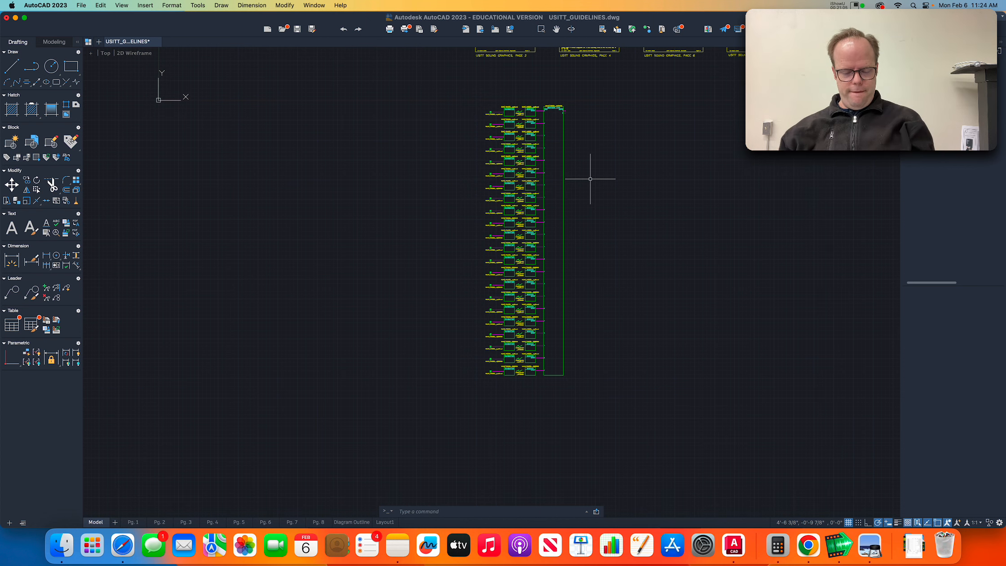
- Switch to Preview and examine SystemDiagramOutline_Example.png, from the wireless microphone rows down to the equipment drawn below them
key(super+Tab)
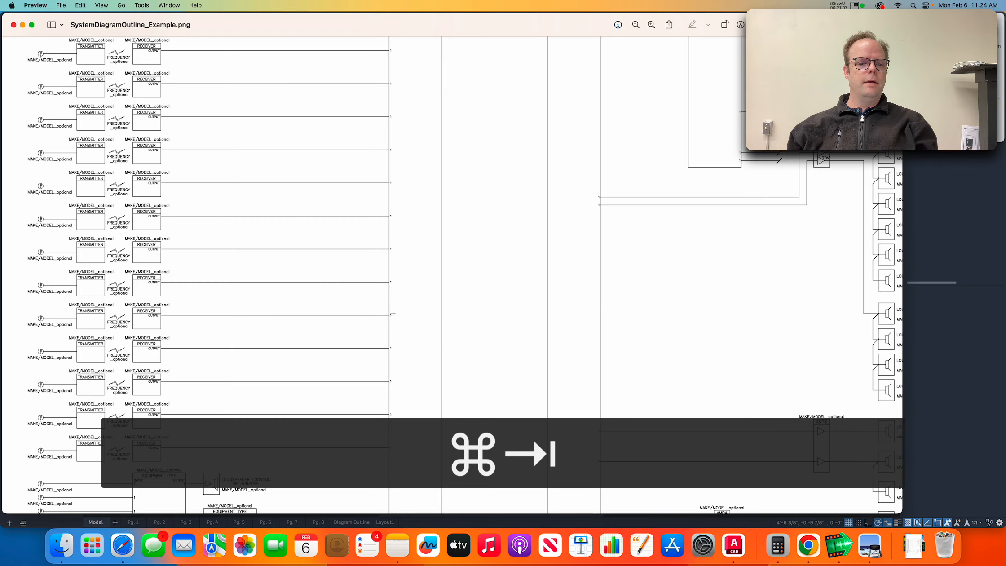
scroll(316, 353, down, 2)
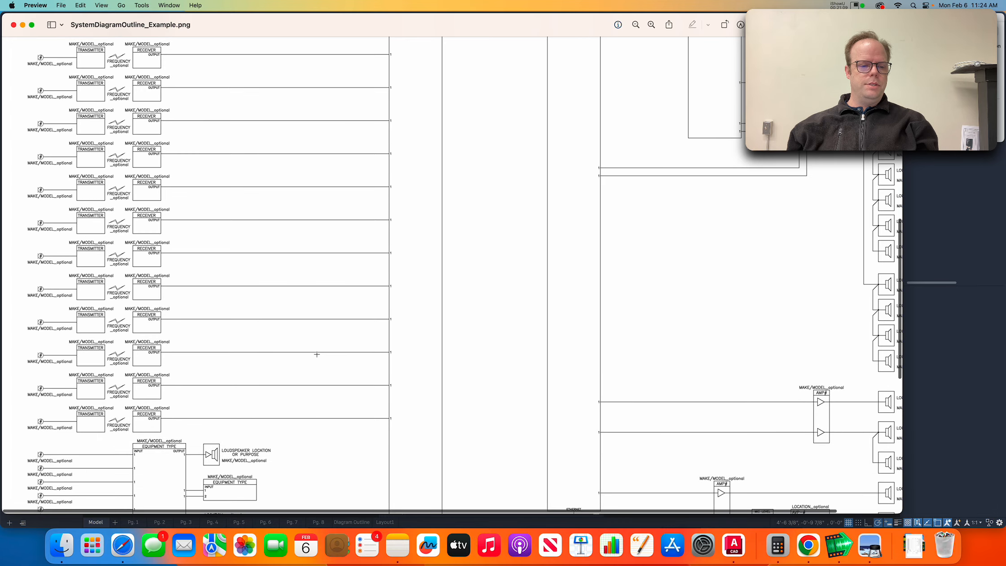
scroll(316, 355, down, 5)
scroll(317, 355, up, 8)
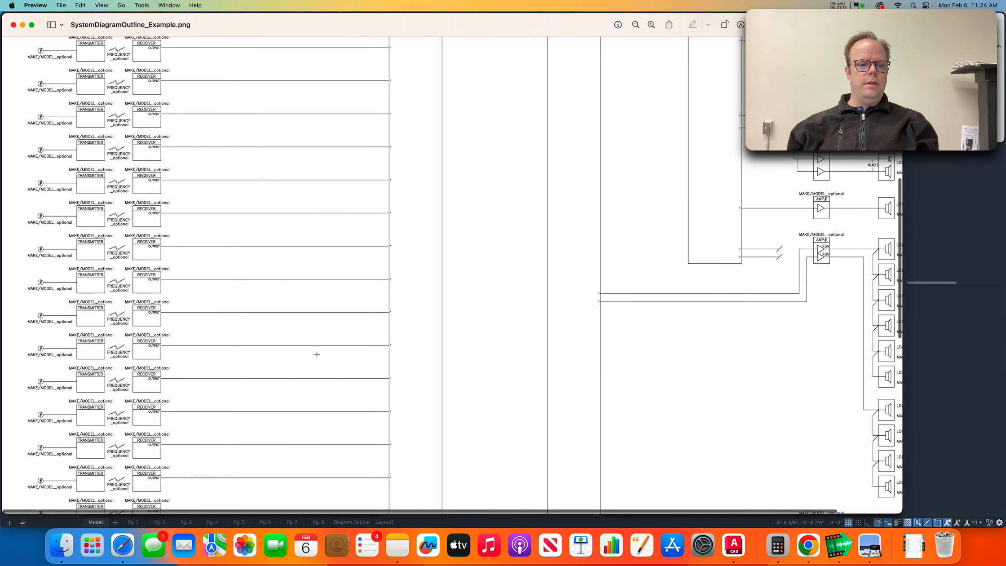
scroll(316, 354, down, 5)
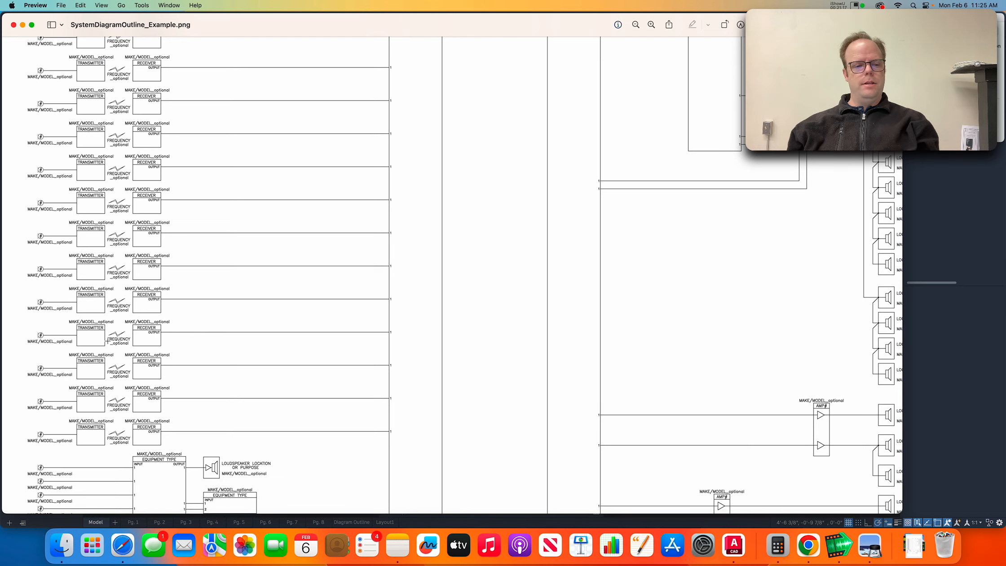
scroll(107, 361, down, 5)
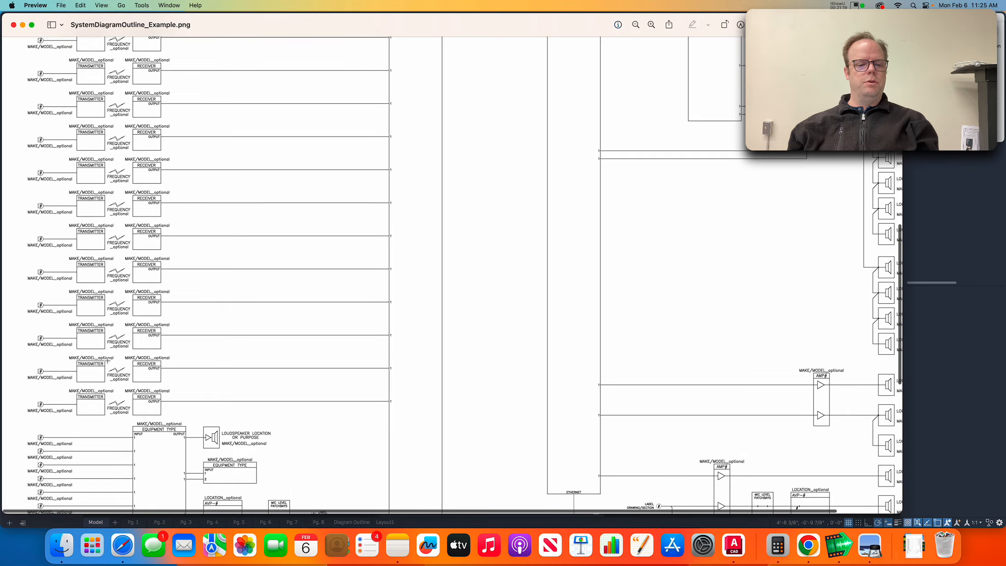
scroll(107, 360, down, 6)
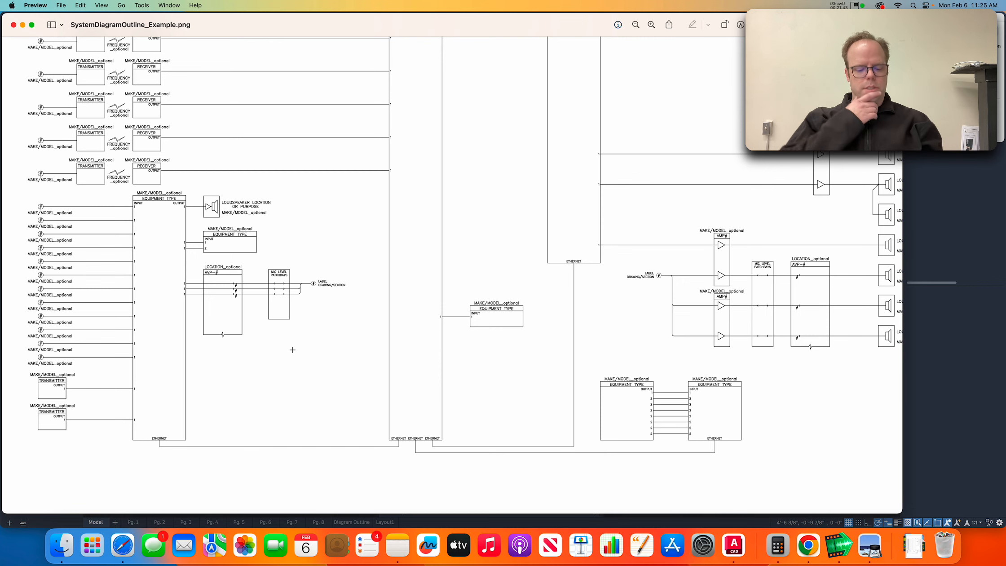
- Switch to Chrome and review the System Diagram Outline Assignment page, including its example drawing, allowed commands and drawing aides
key(super+Tab)
key(super+Tab)
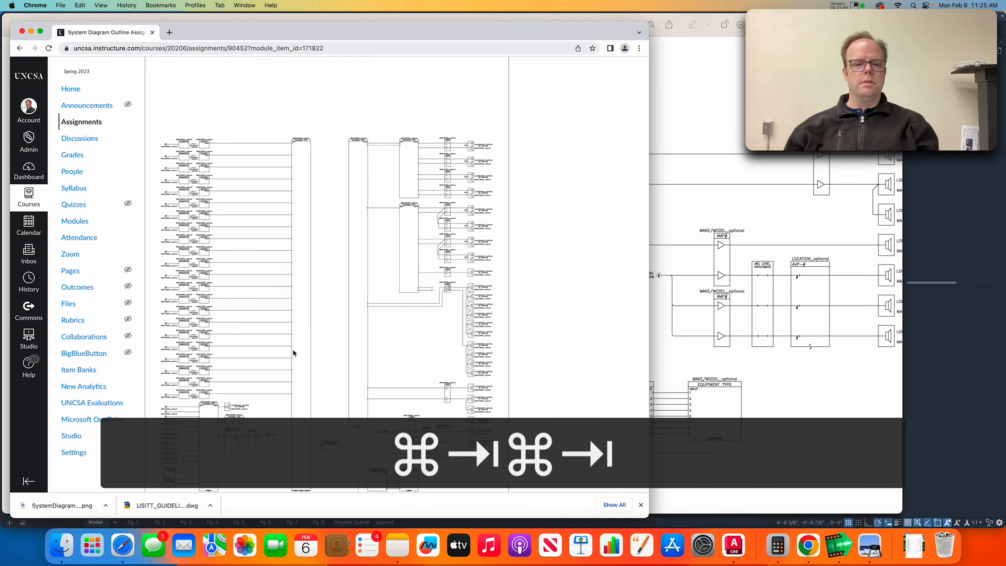
scroll(304, 313, down, 5)
click(539, 245)
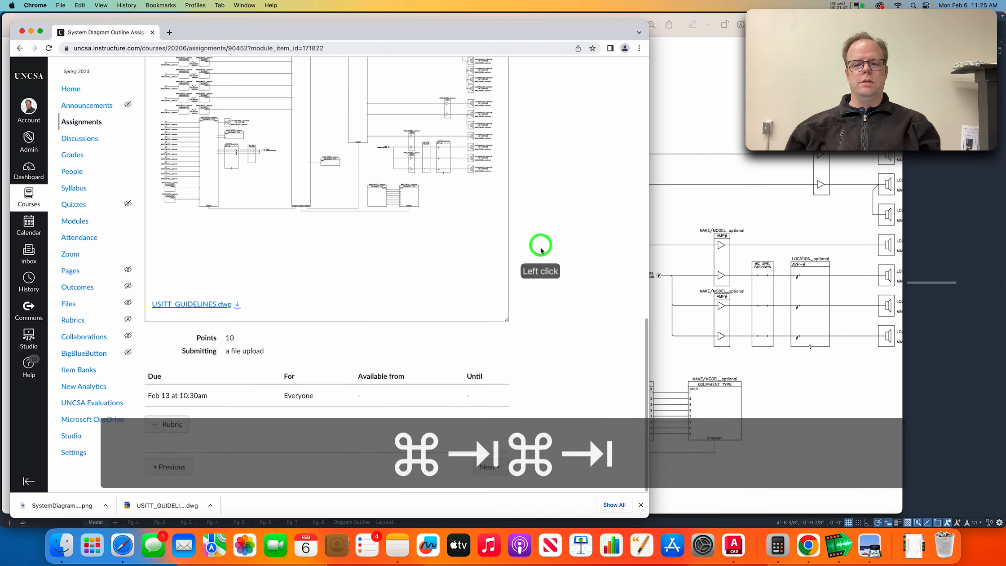
scroll(539, 247, up, 15)
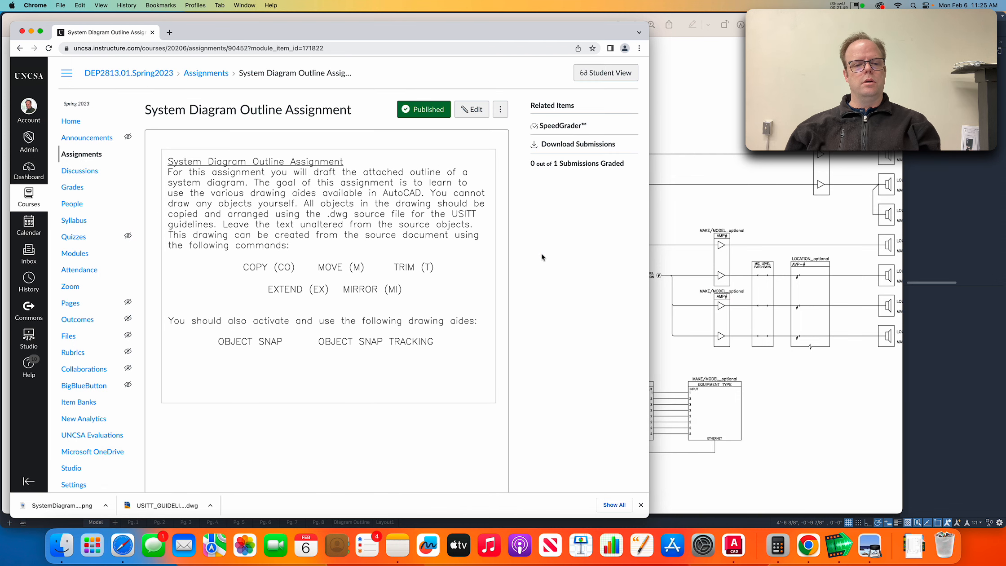
scroll(542, 257, down, 1)
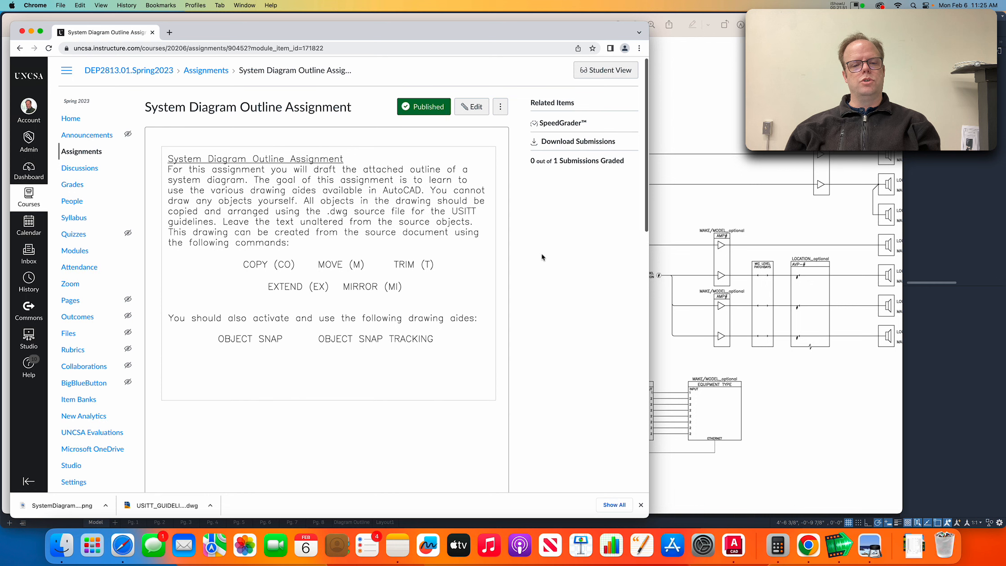
- Return to the example image in Preview and examine the equipment box and its inputs below the wireless microphone rows
key(super+Tab)
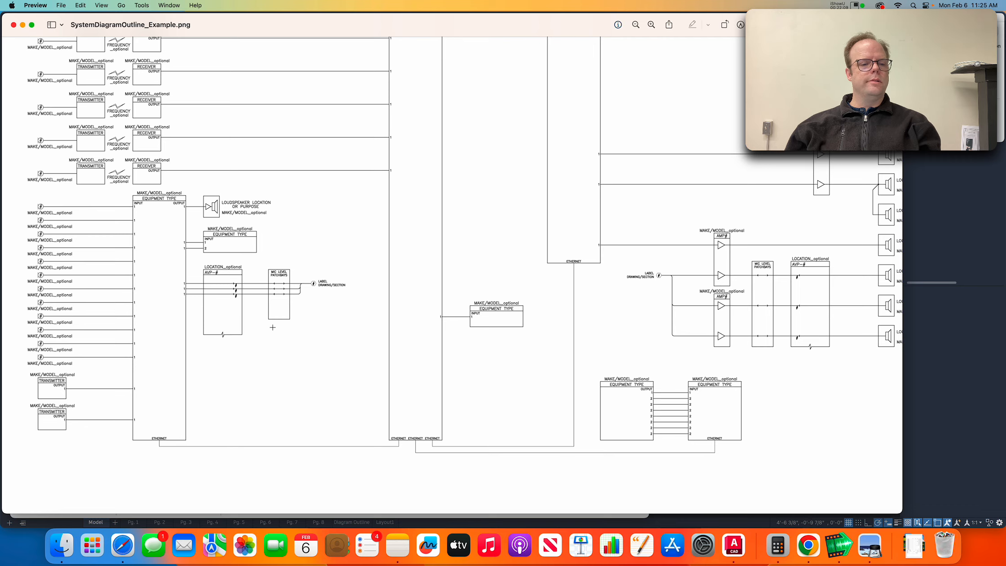
scroll(328, 319, up, 1)
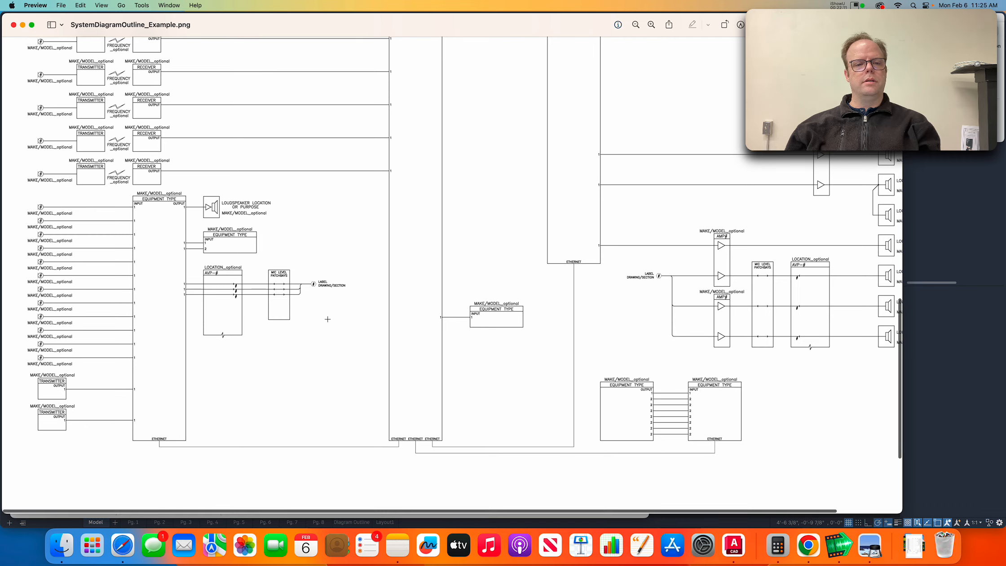
key(super+Tab)
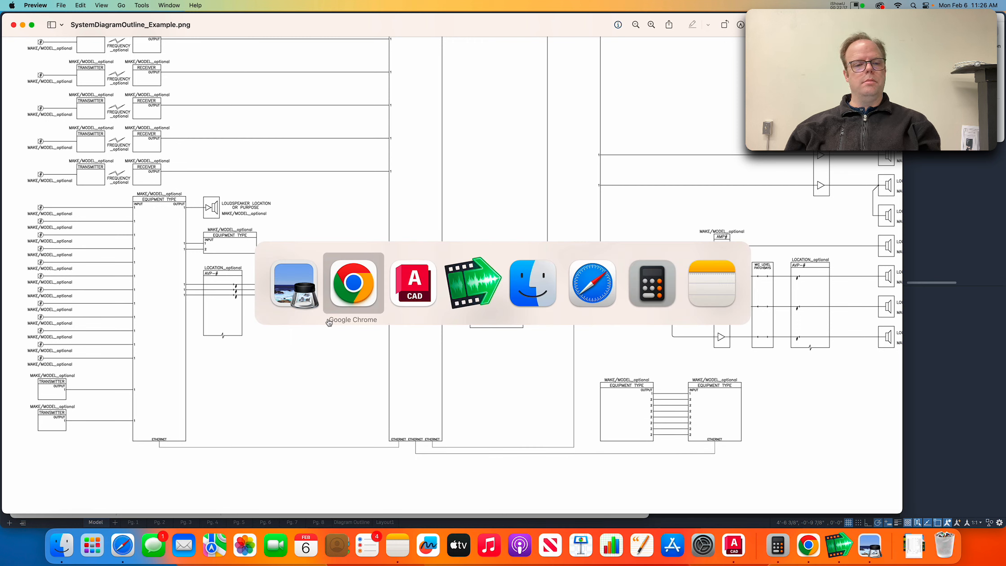
key(super+Tab)
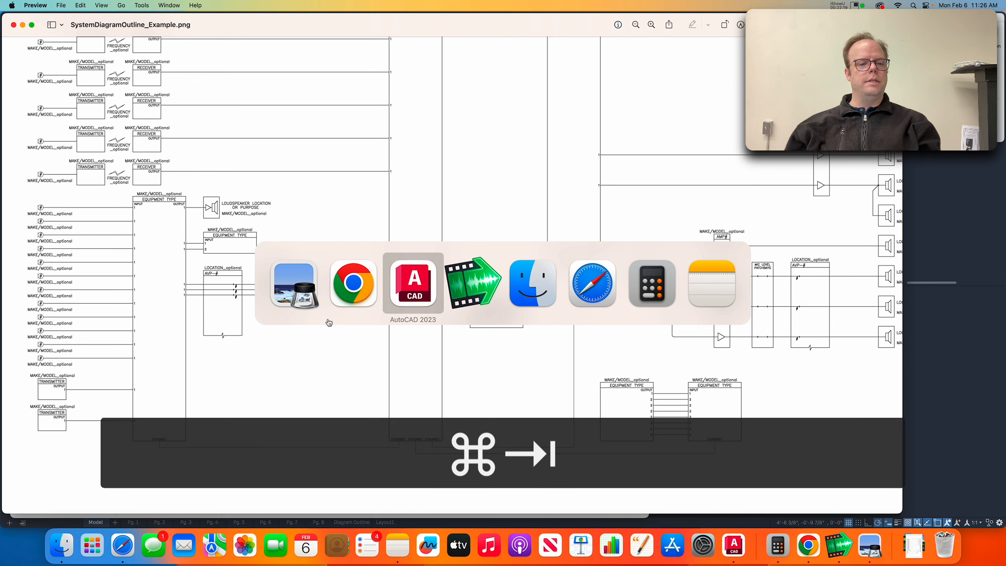
key(super+shift+Tab)
key(super+Tab)
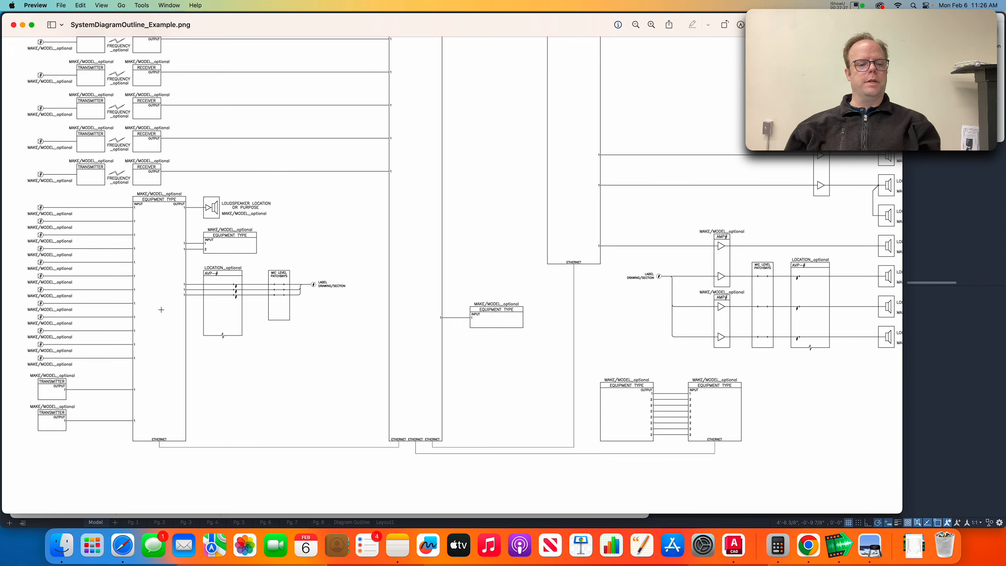
- Switch to AutoCAD and copy the Figure 1a single-occurrence device block to just below the last wireless row, aligned with the transmitter's left edge
key(super+Tab)
key(super+Tab)
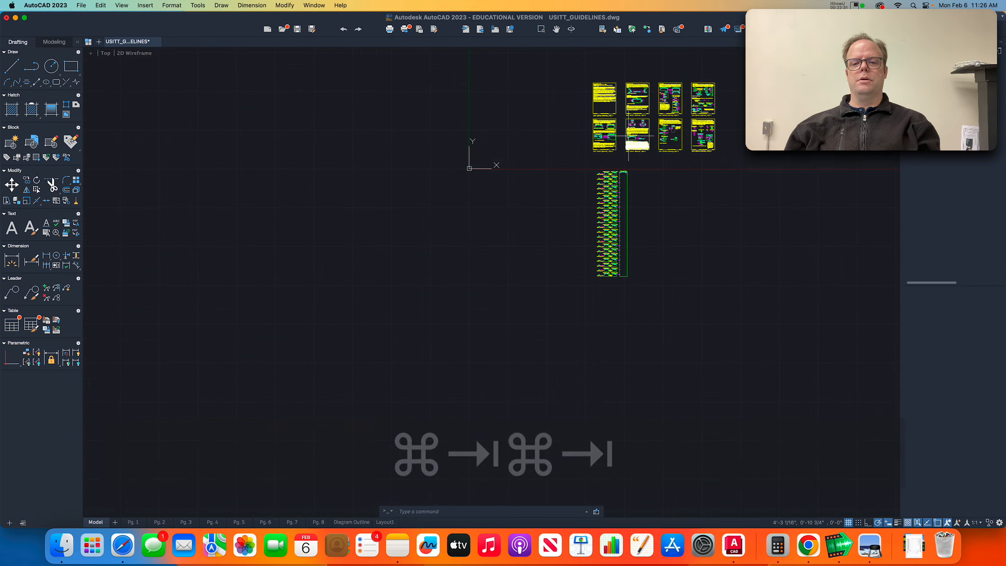
scroll(607, 118, up, 8)
scroll(607, 118, up, 3)
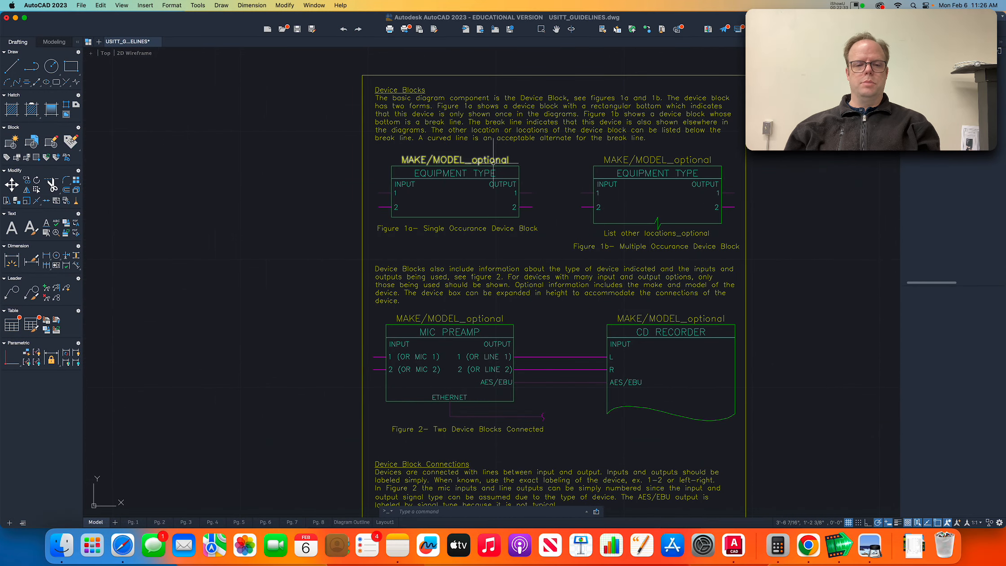
click(374, 149)
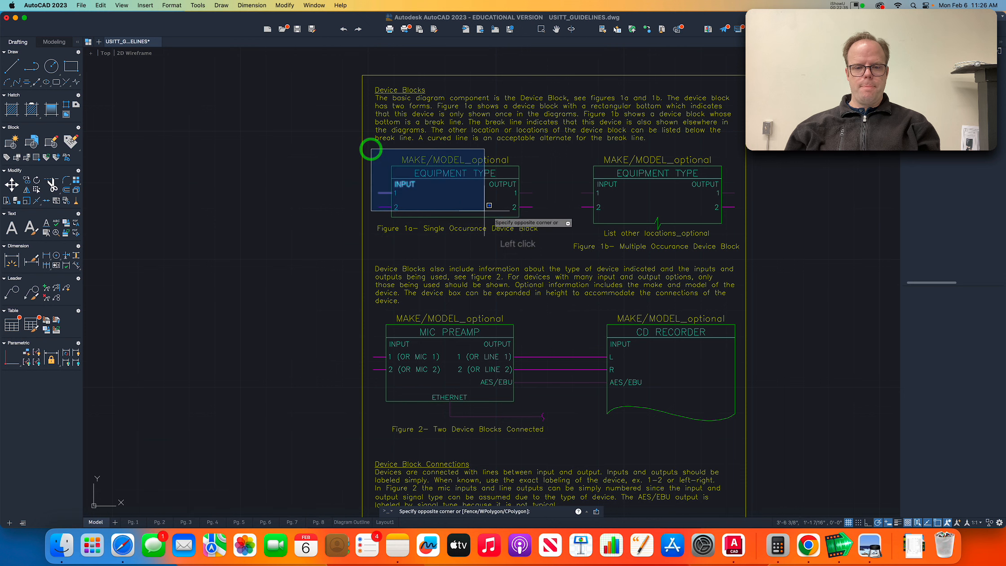
click(560, 224)
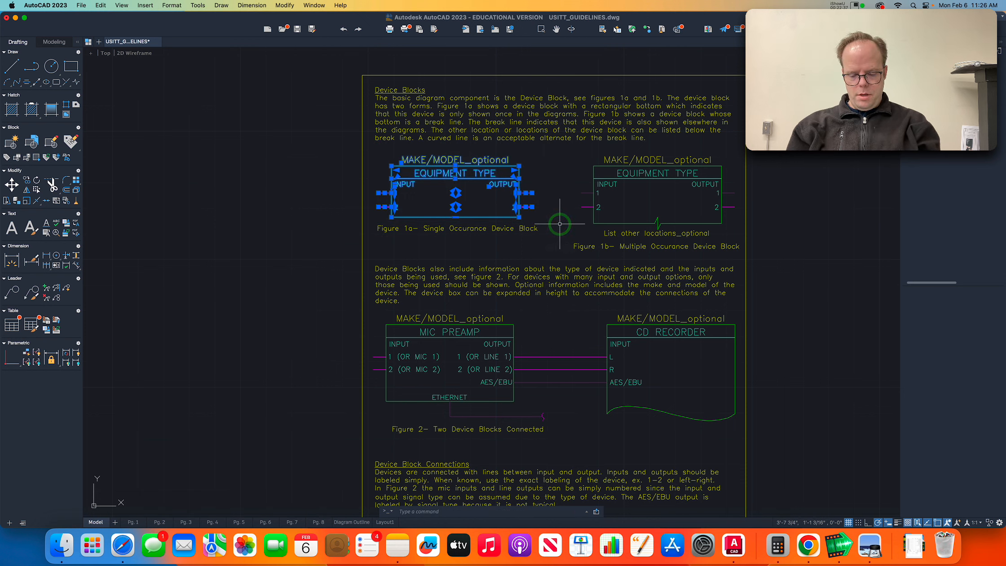
text(co)
key(Return)
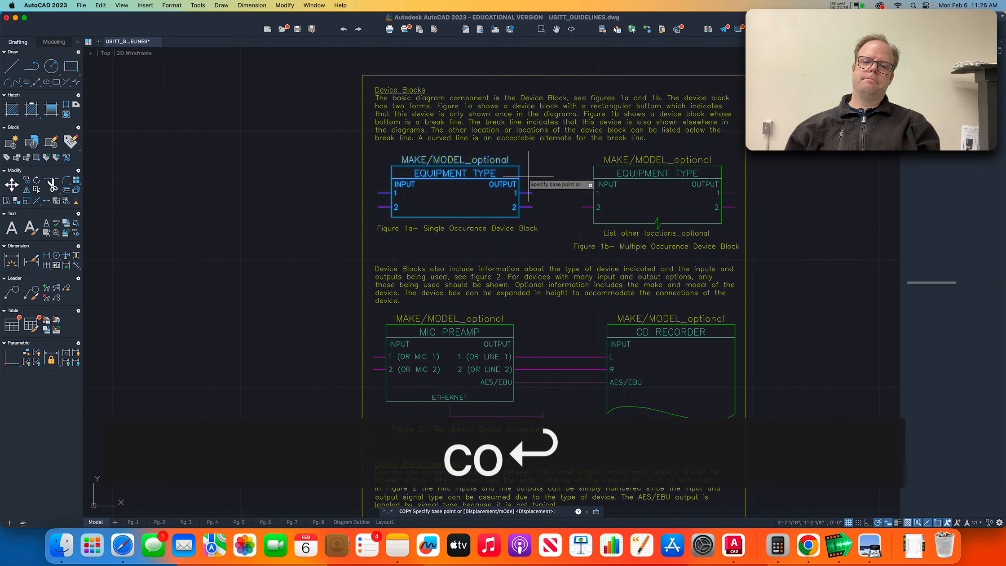
click(394, 166)
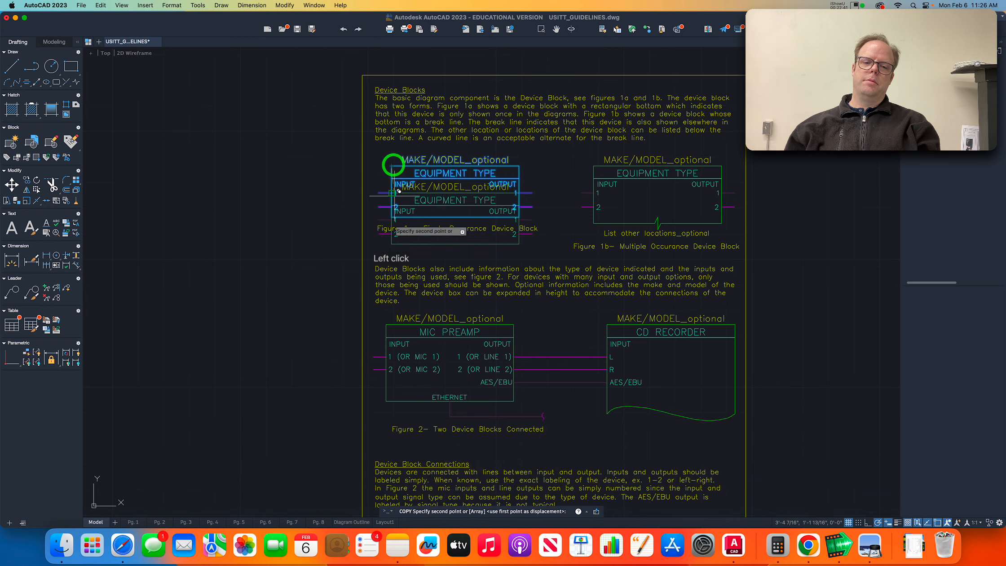
scroll(394, 201, down, 6)
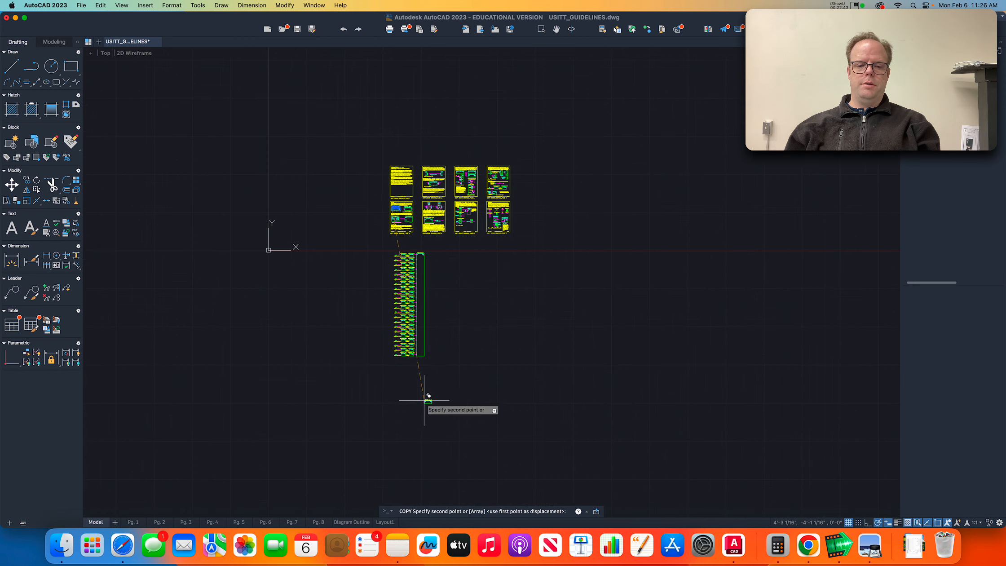
scroll(413, 398, up, 6)
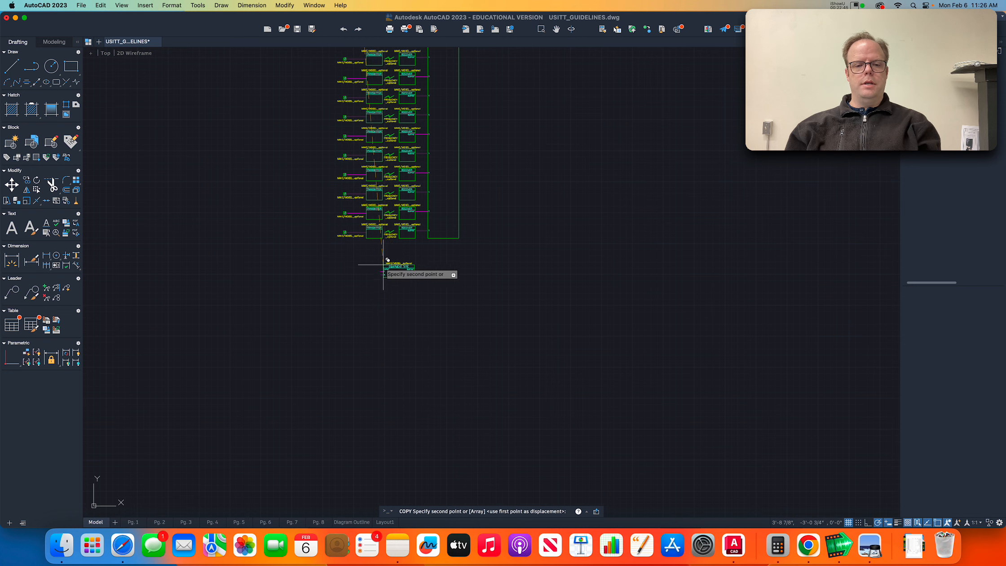
scroll(375, 280, up, 5)
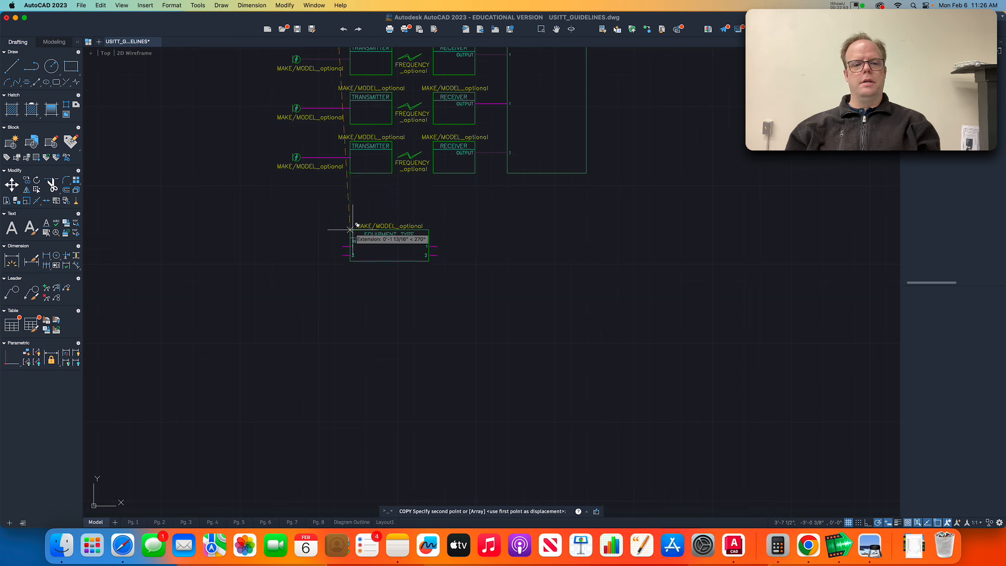
click(350, 211)
key(Escape)
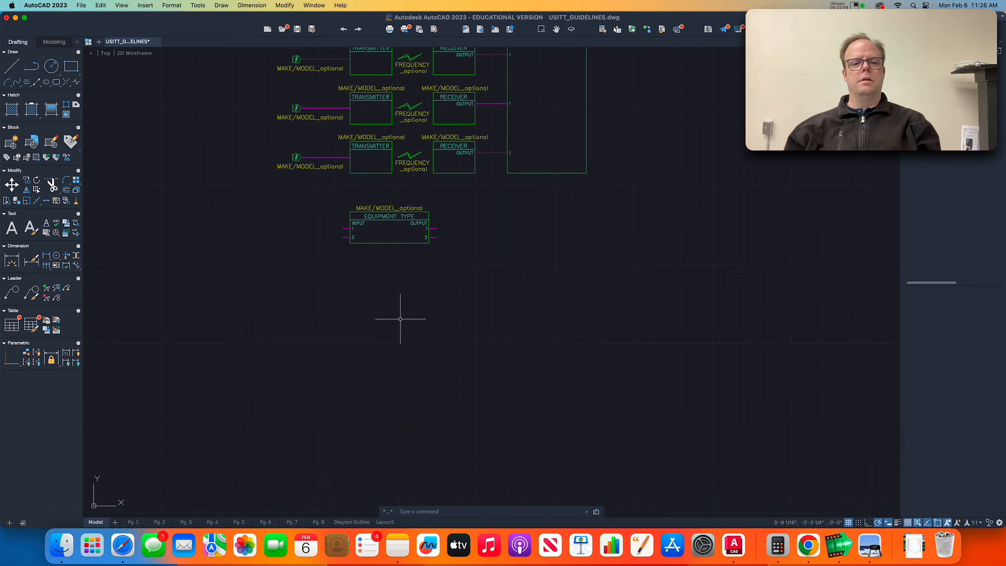
- After checking the example in Preview, copy Figure 11's microphone symbol, label and short line onto input 1 of the new equipment block
scroll(401, 319, down, 6)
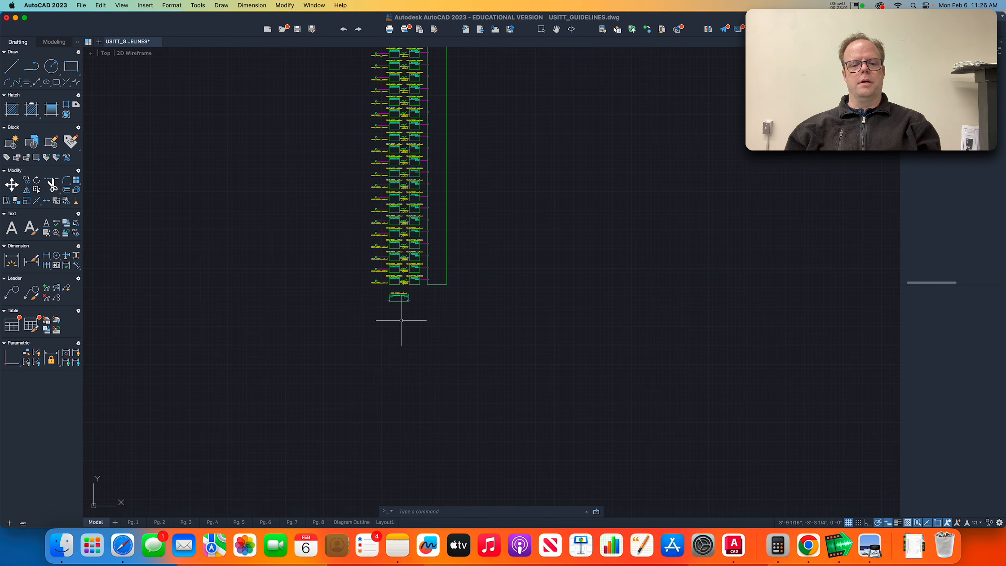
scroll(401, 320, up, 6)
key(super+Tab)
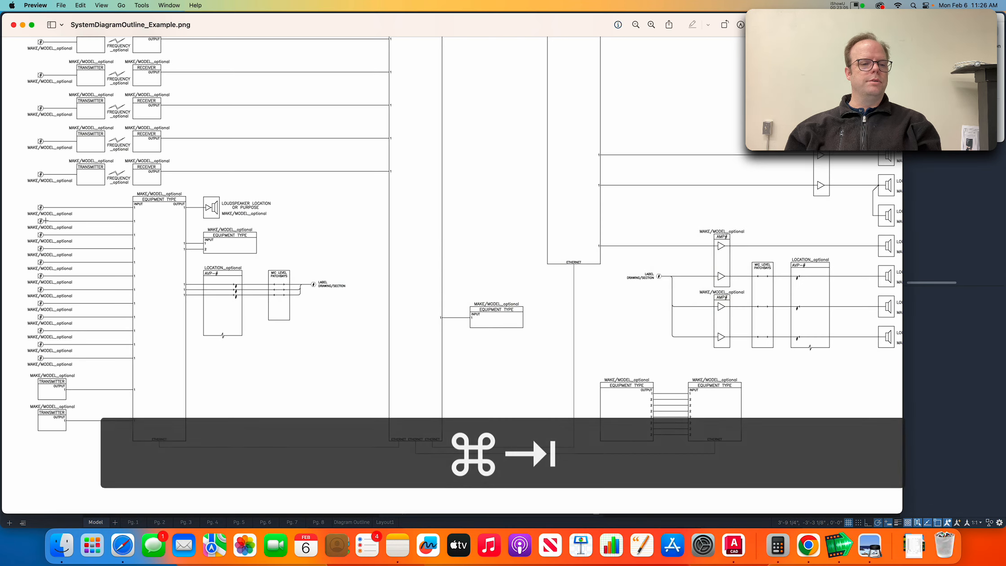
key(super+Tab)
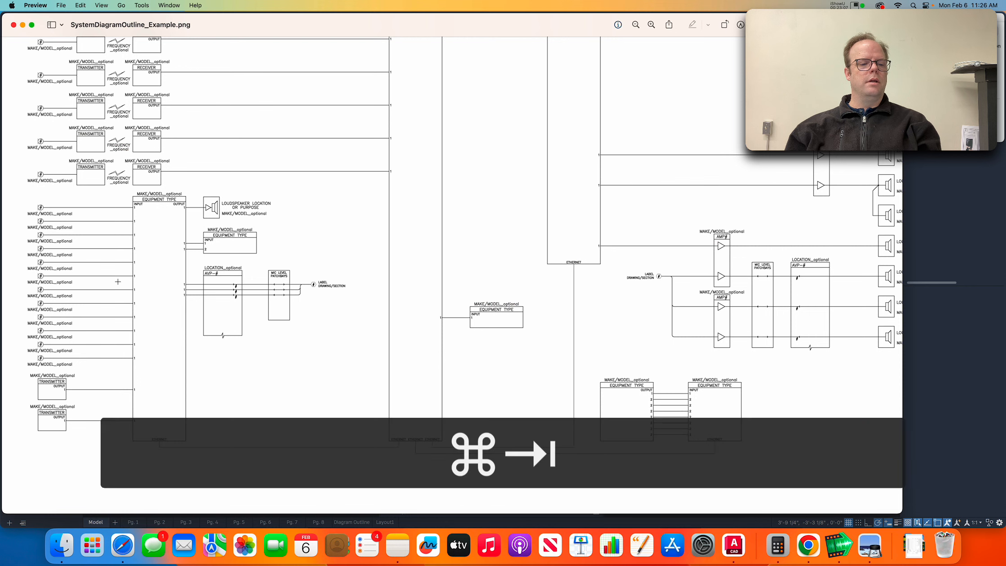
scroll(468, 333, down, 10)
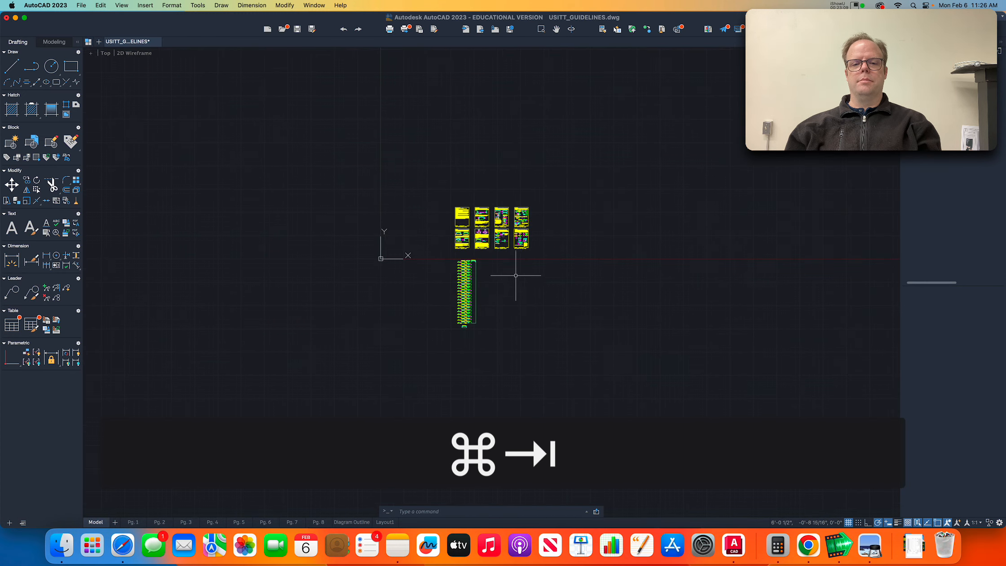
scroll(512, 222, up, 8)
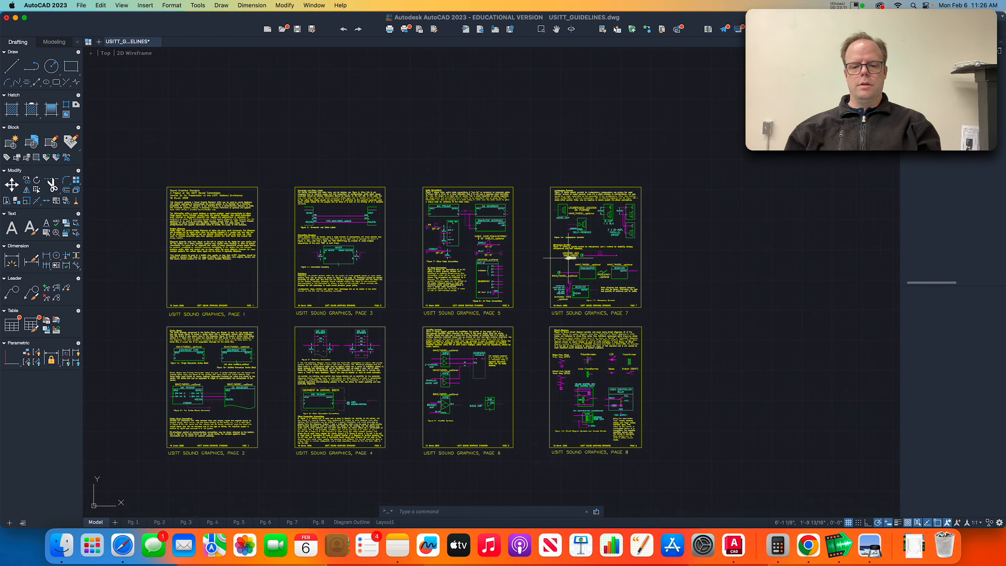
scroll(627, 247, up, 6)
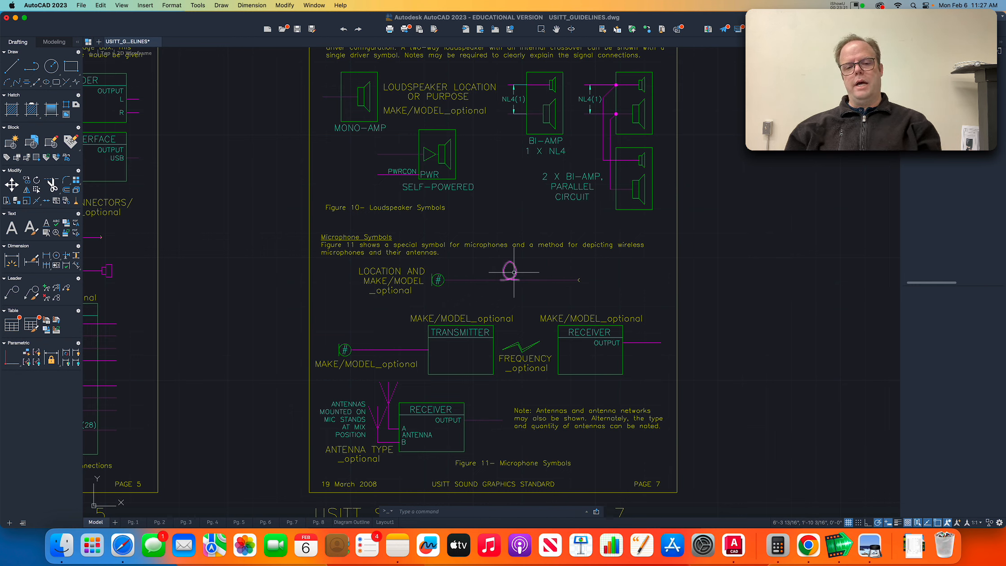
click(474, 299)
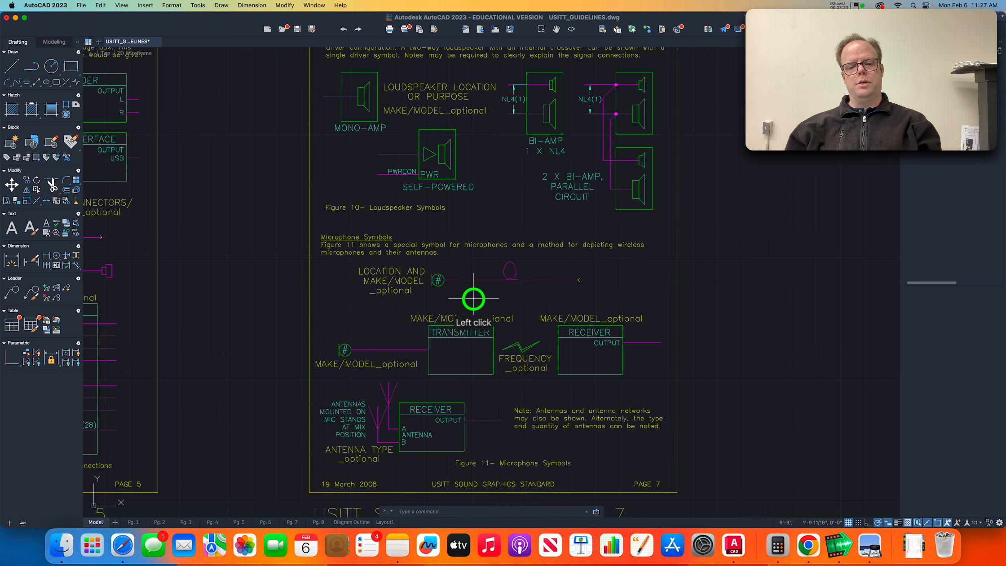
click(337, 264)
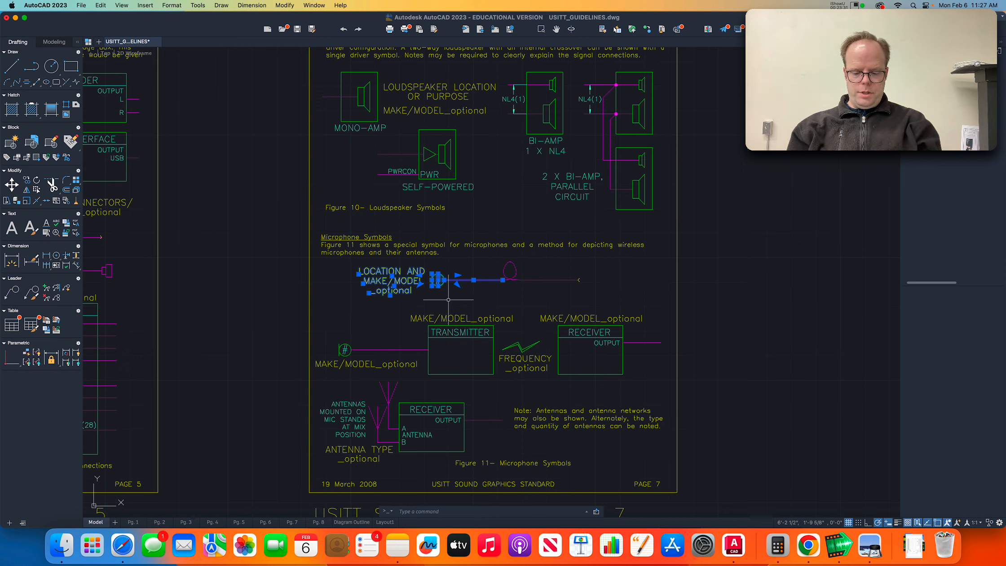
text(co)
key(Return)
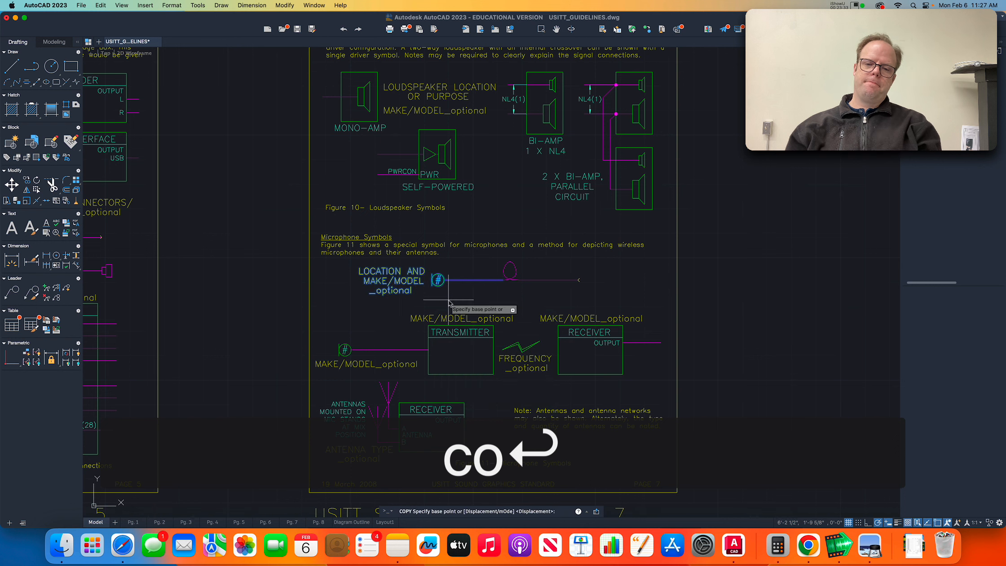
click(503, 280)
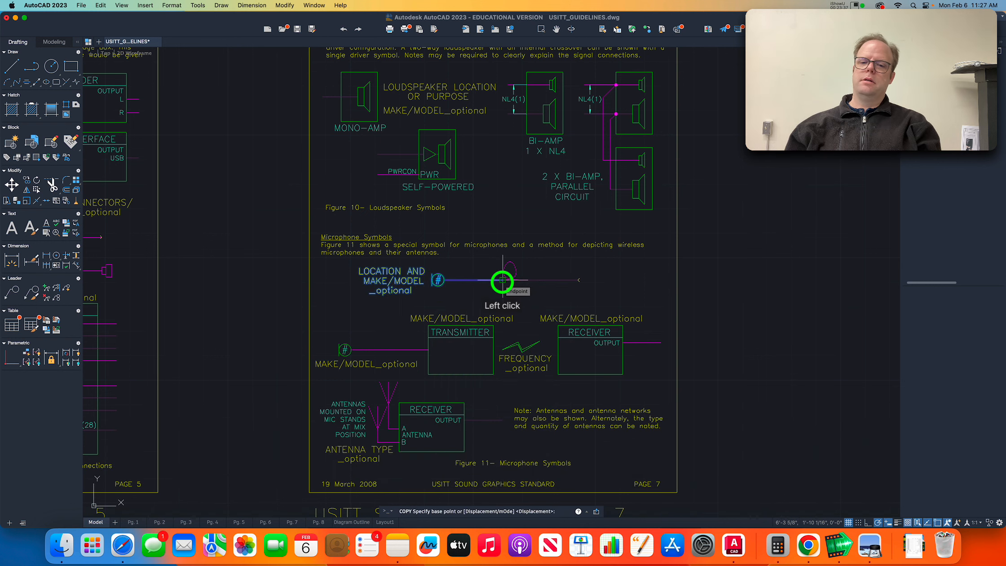
middle_click(501, 281)
middle_click(501, 280)
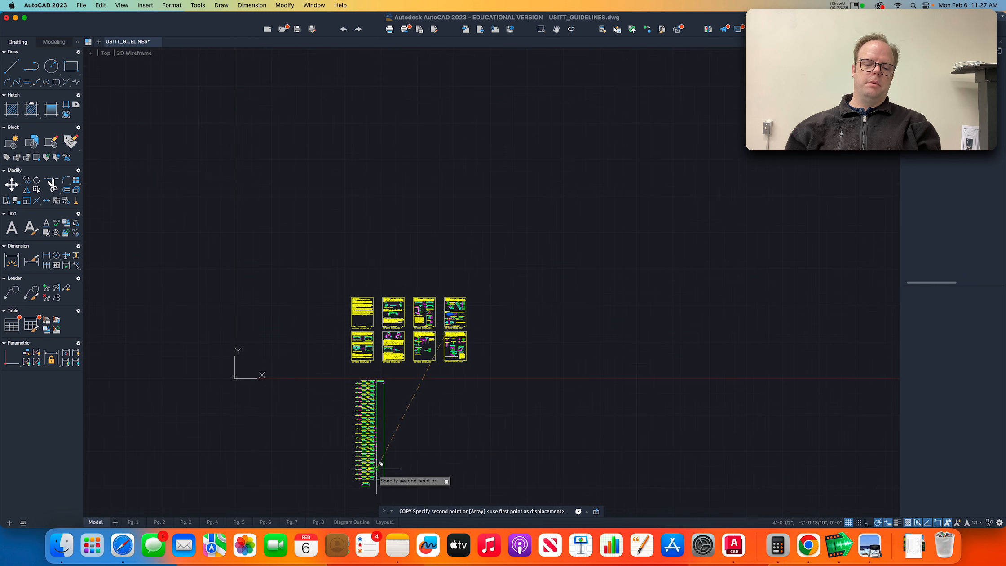
scroll(354, 488, up, 10)
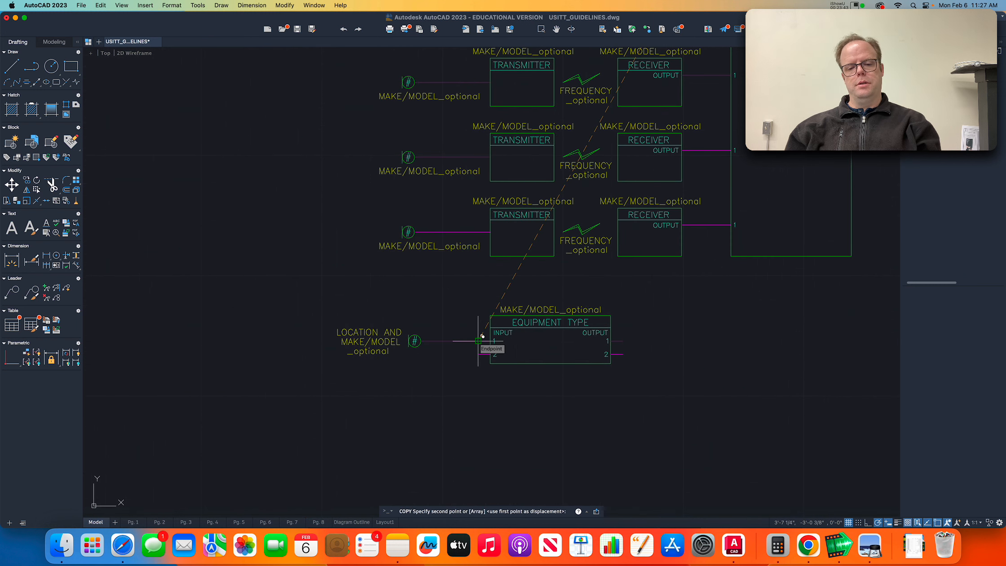
click(479, 340)
key(Escape)
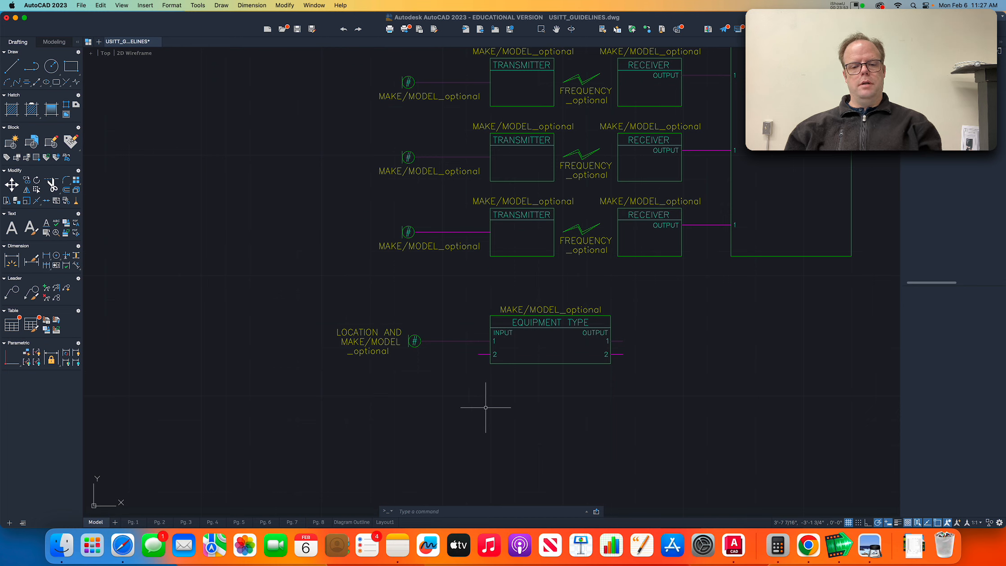
- Erase input number 2 and its connection line from the input side of the new equipment block
scroll(477, 349, up, 2)
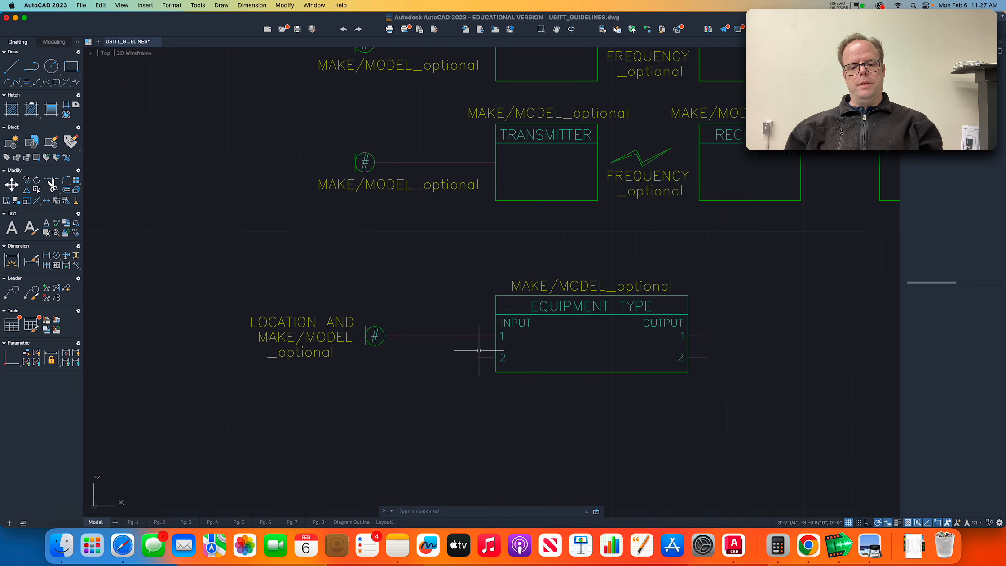
click(470, 346)
click(523, 367)
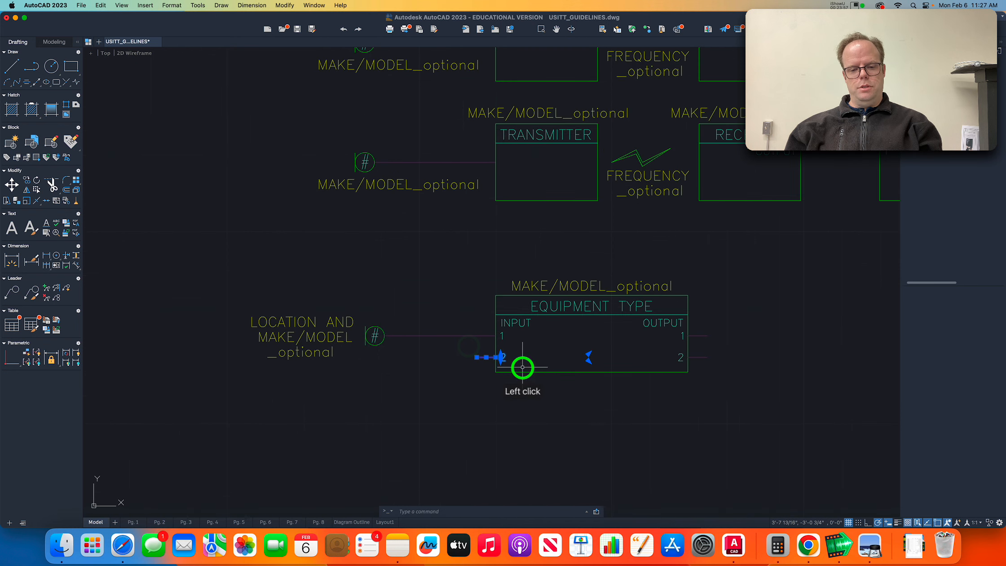
key(e)
key(Return)
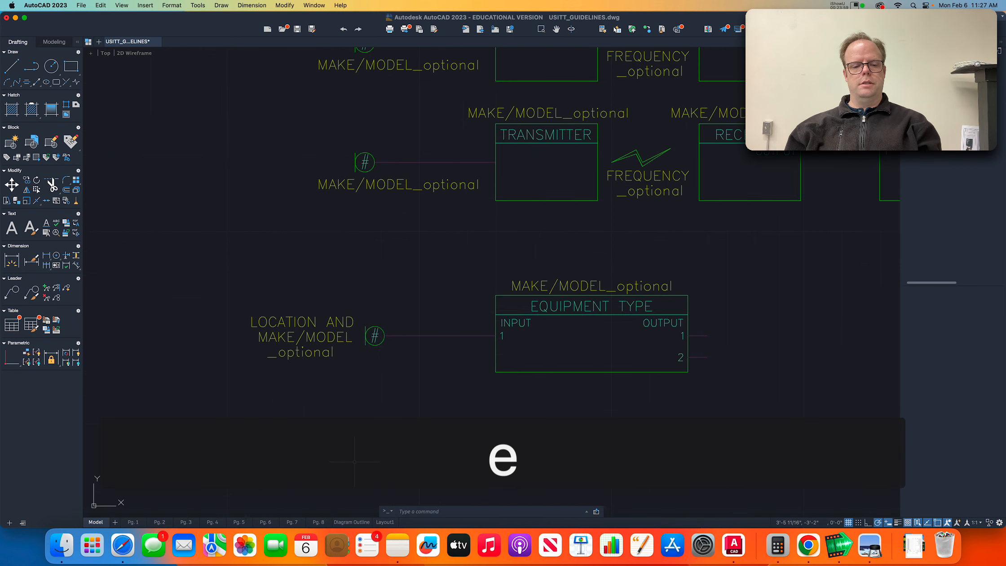
- Copy the microphone with its label, connection line and input number straight down to form a second input row
click(226, 298)
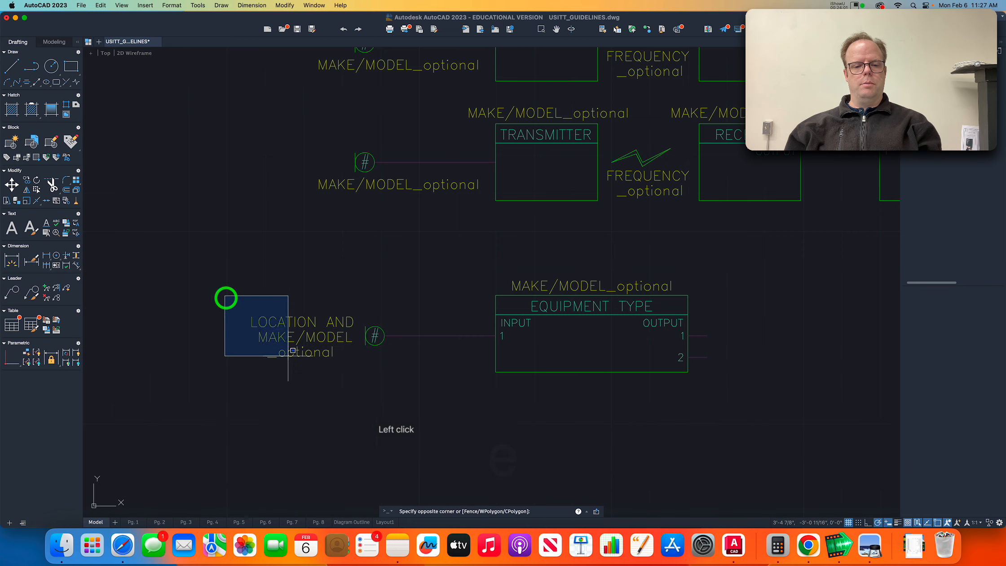
click(439, 418)
click(453, 359)
click(423, 327)
click(466, 322)
click(516, 348)
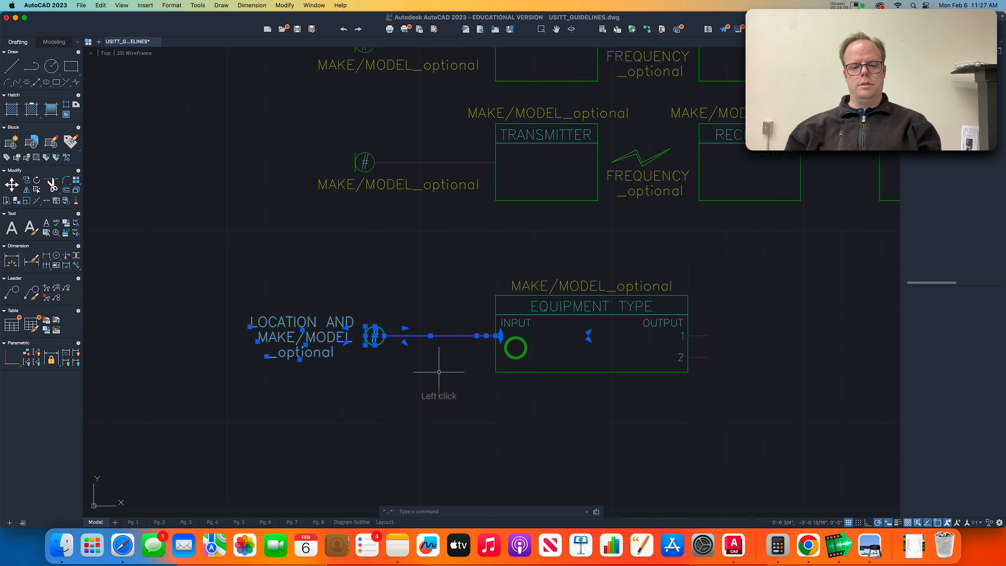
text(co)
key(Return)
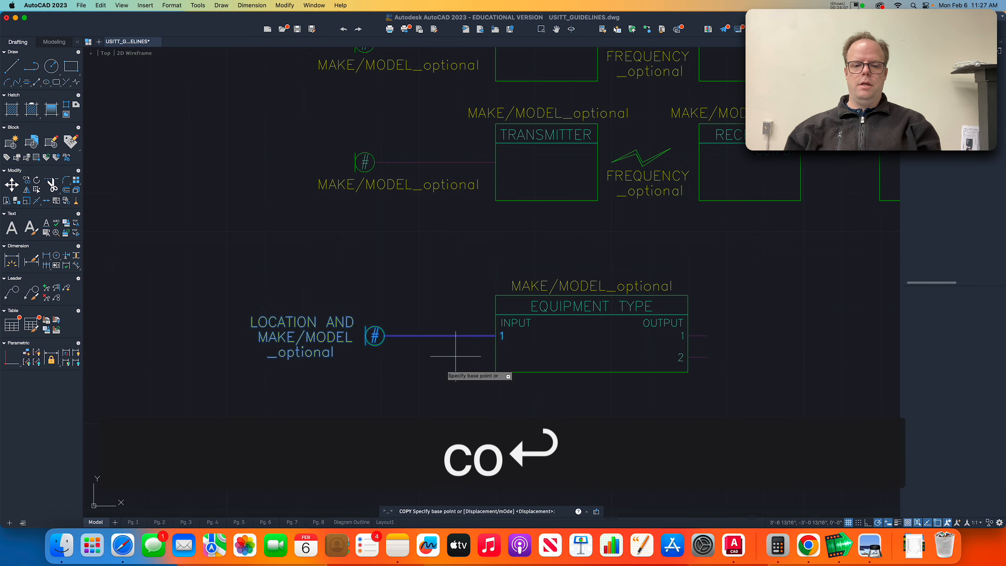
click(495, 336)
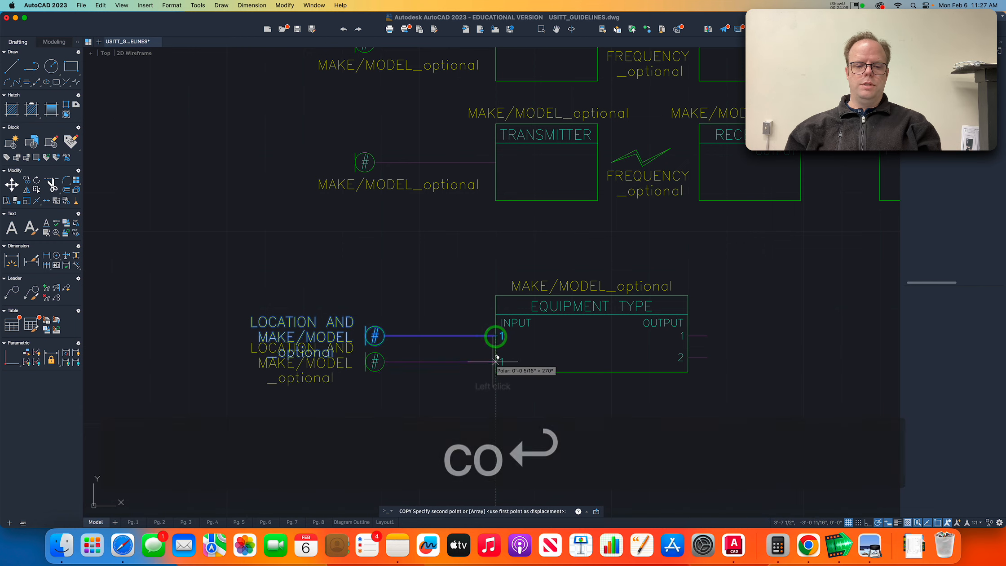
click(496, 394)
key(Escape)
- After checking the example in Preview, copy the second microphone row straight down in AutoCAD at equal spacing to form input rows three through seven
key(super+Tab)
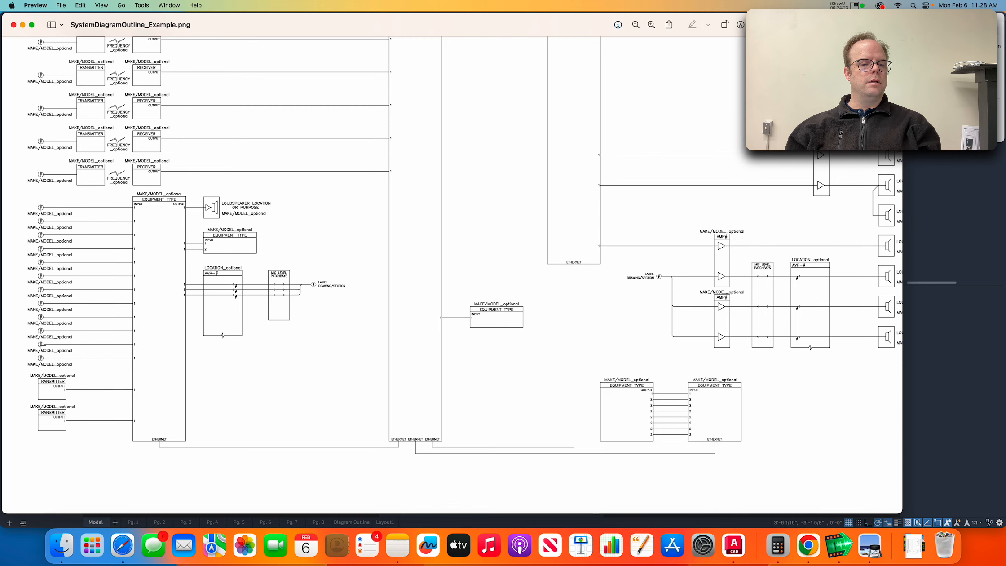
key(super+Tab)
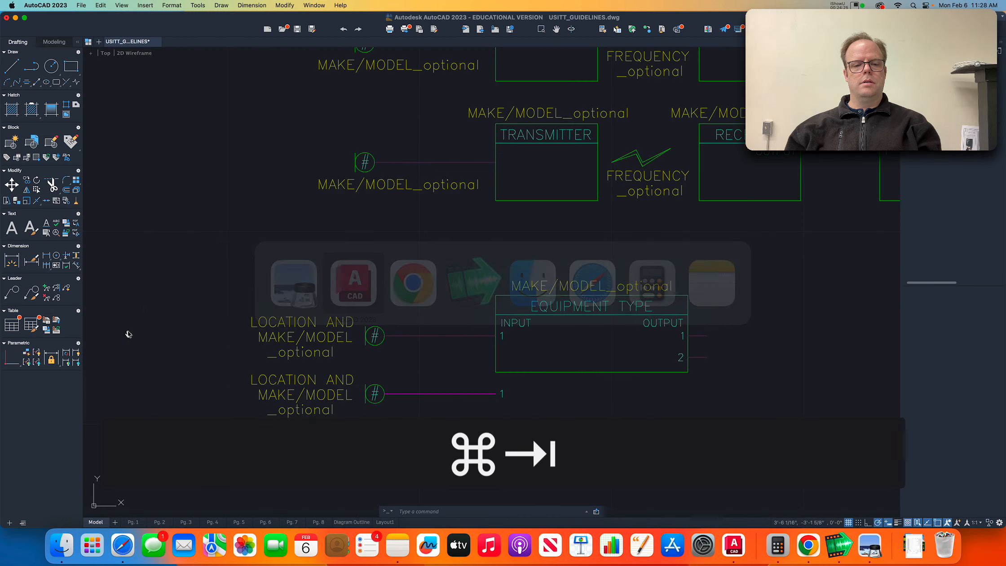
click(230, 366)
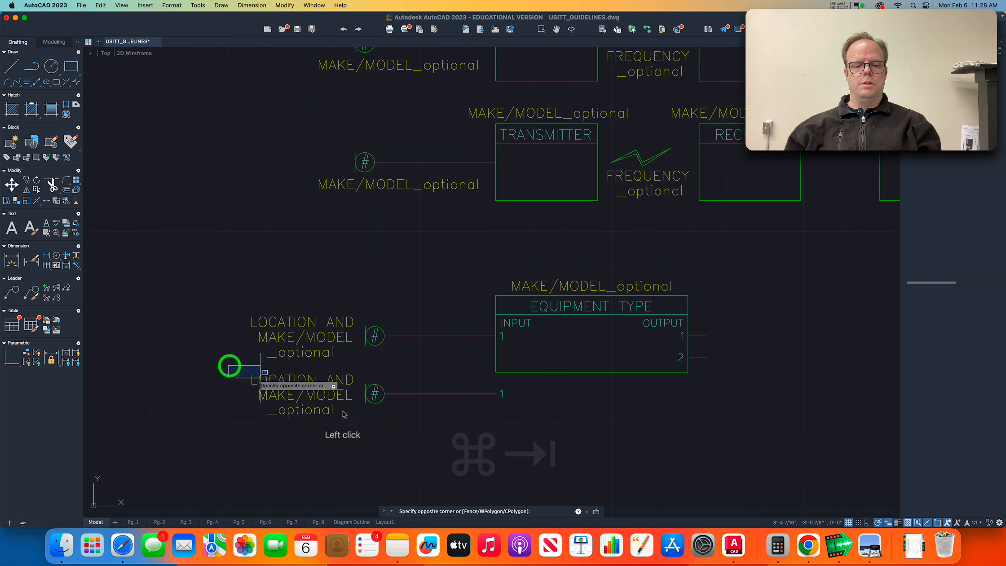
click(575, 451)
text(co)
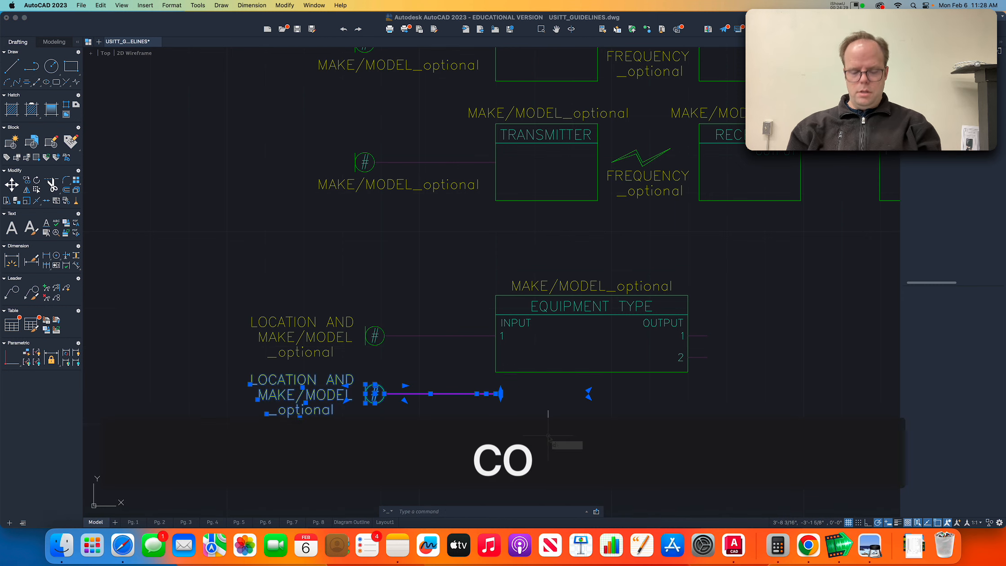
key(Return)
click(494, 335)
click(498, 394)
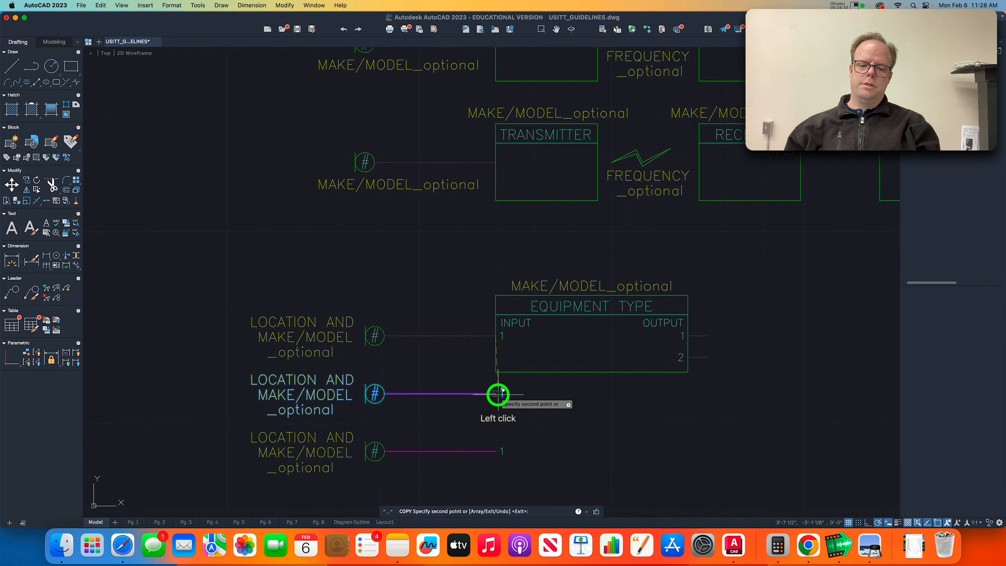
click(496, 447)
scroll(497, 447, down, 5)
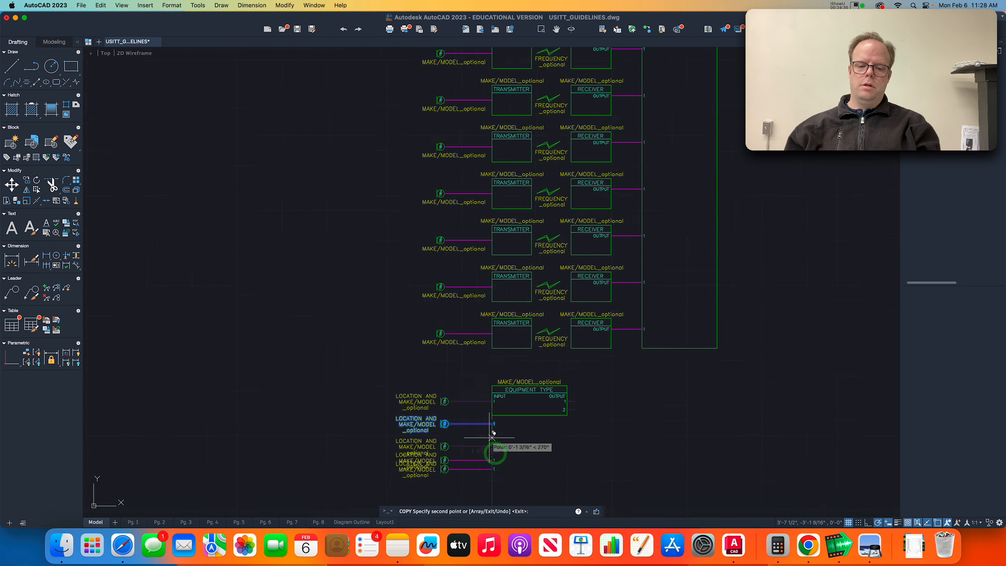
scroll(496, 470, up, 5)
click(482, 463)
click(482, 463)
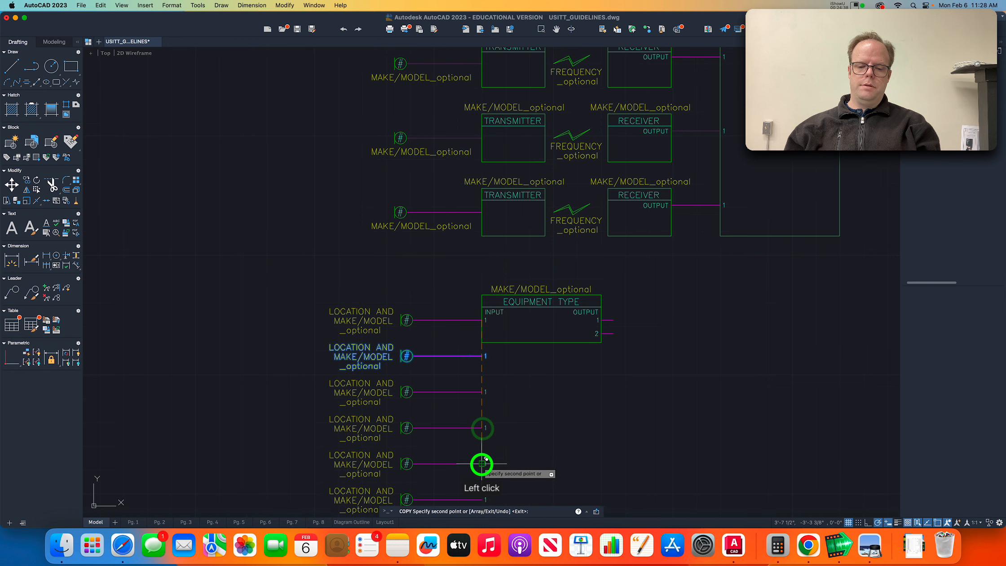
click(482, 498)
- Place five more equally spaced copies of the microphone row straight down to form input rows eight through twelve
scroll(479, 497, down, 6)
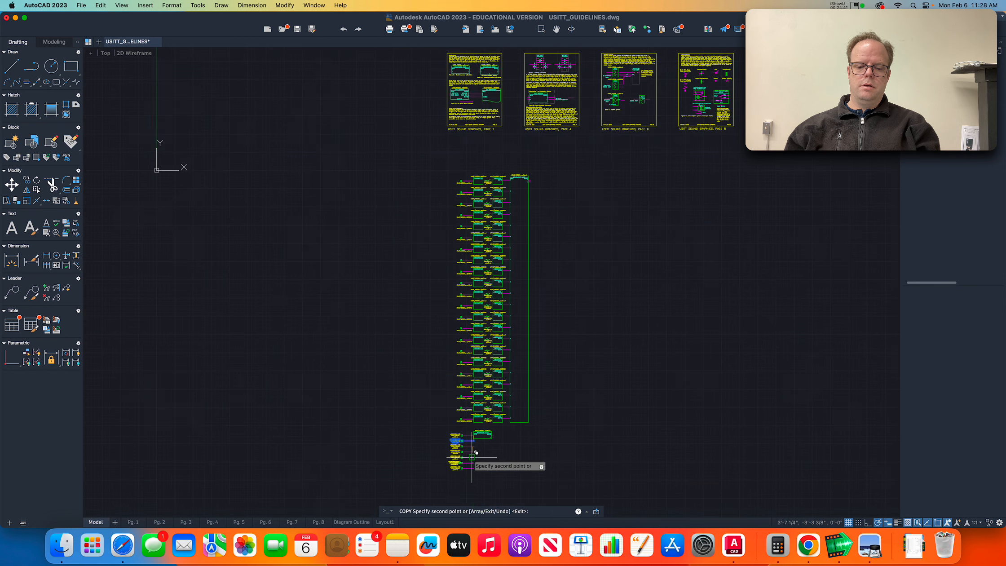
scroll(474, 486, up, 8)
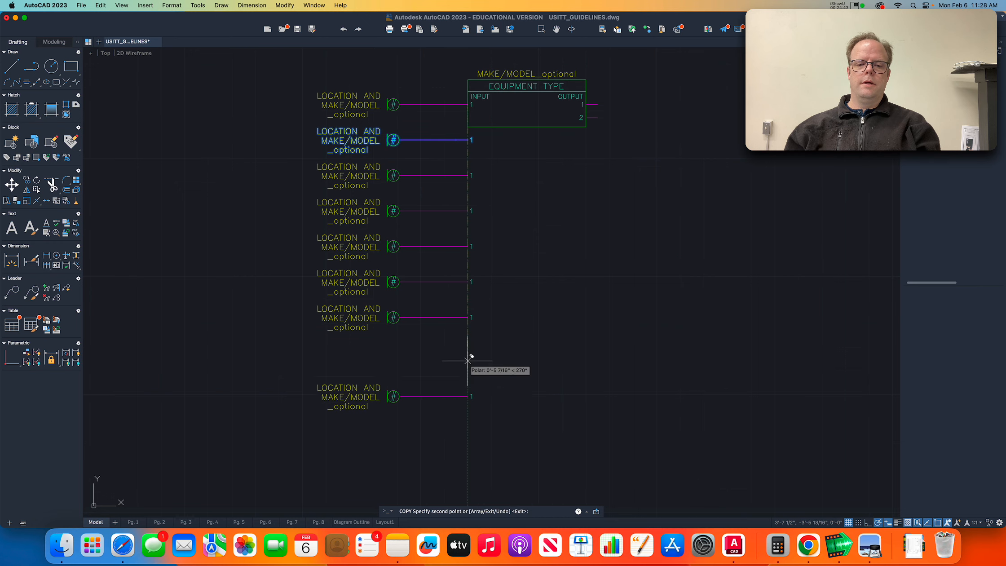
click(468, 318)
click(468, 353)
click(467, 388)
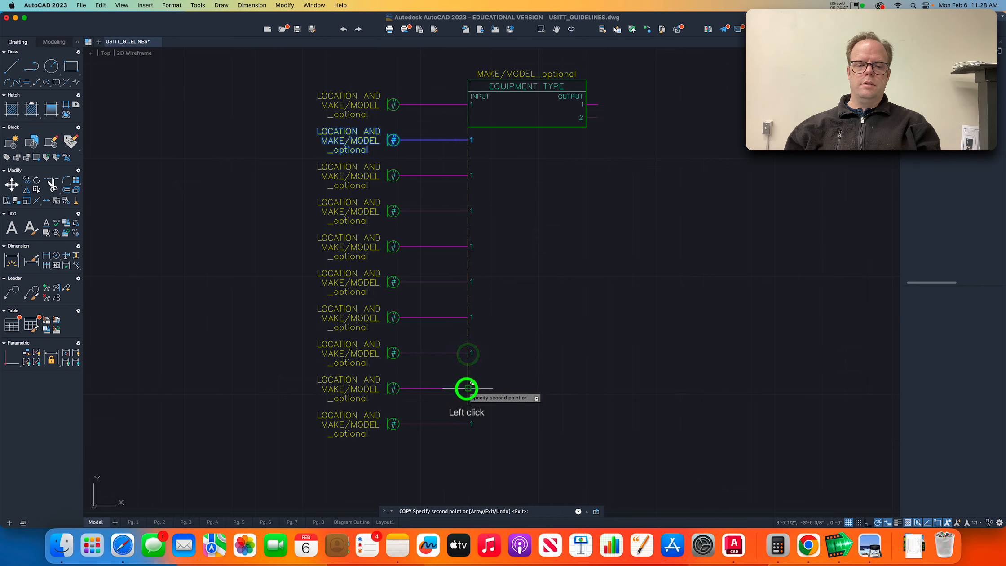
click(468, 422)
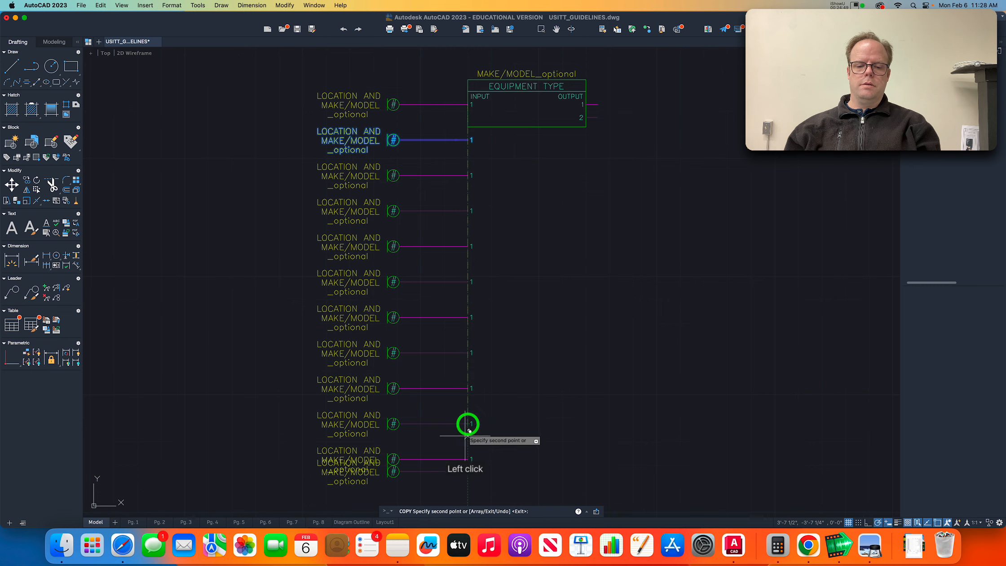
click(468, 459)
key(Escape)
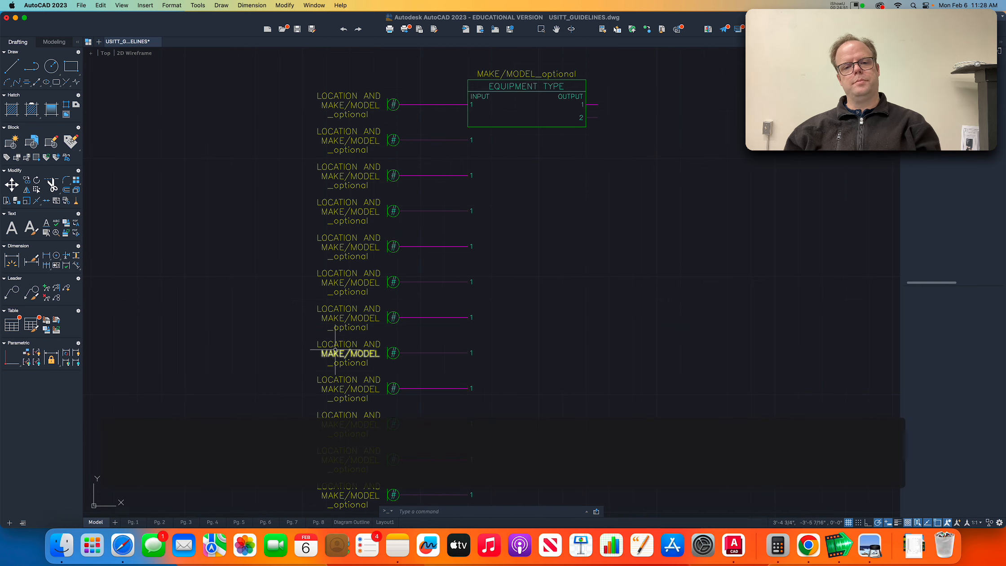
scroll(526, 271, down, 5)
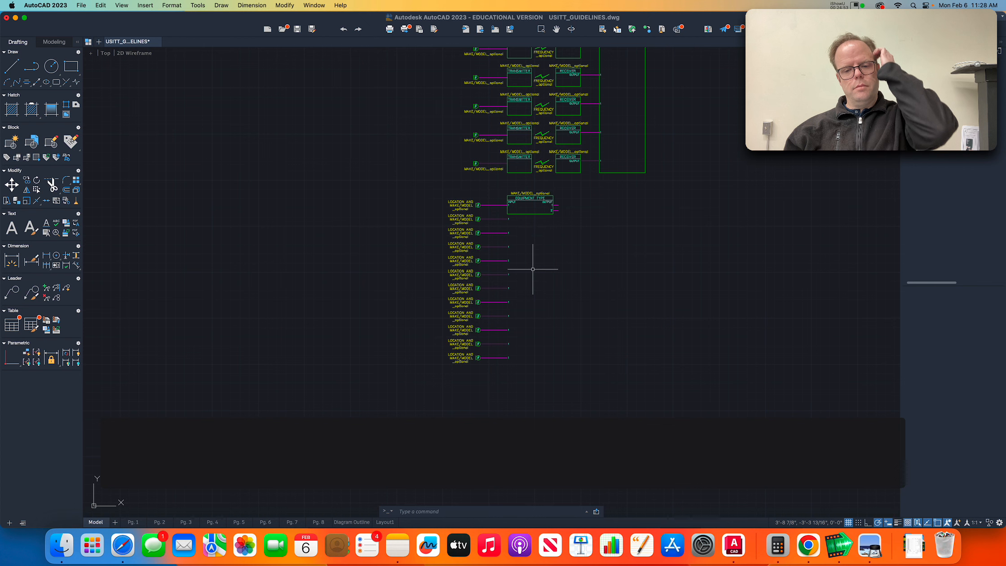
scroll(533, 269, up, 3)
- After checking the example in Preview, copy the last wireless row's TRANSMITTER block with its MAKE/MODEL_optional label below the last microphone, aligned with the symbol's left edge
key(super+Tab)
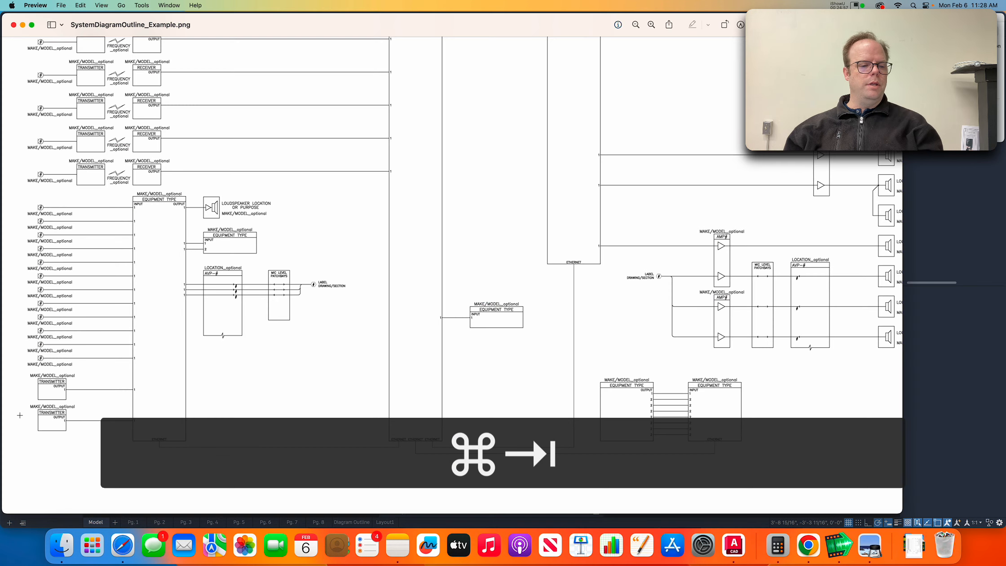
scroll(43, 392, down, 1)
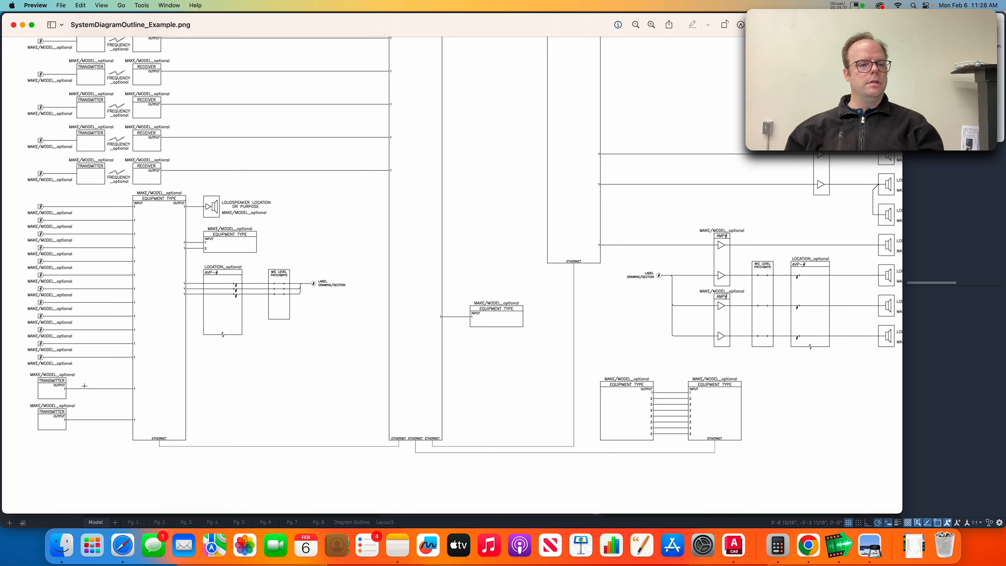
key(super+Tab)
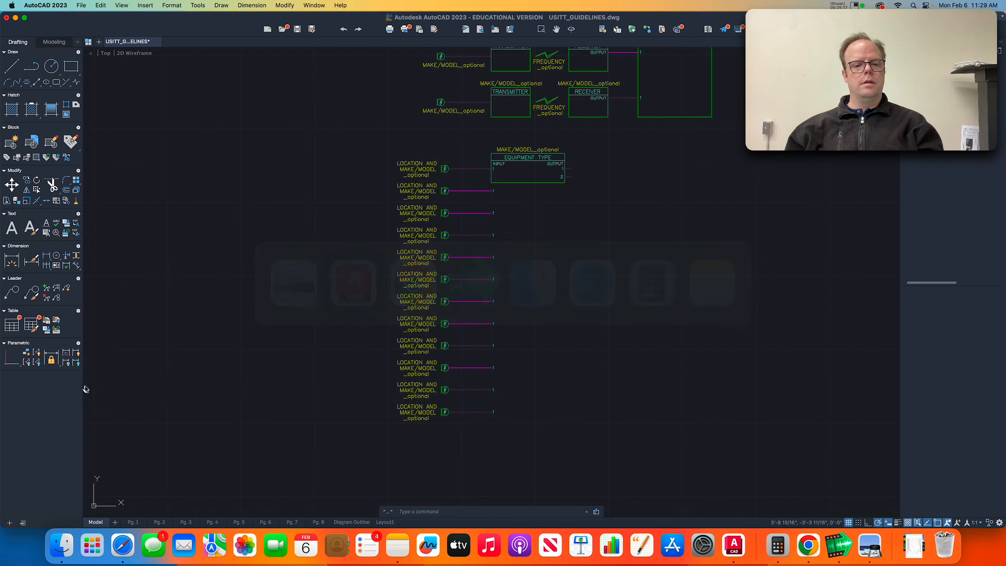
click(478, 74)
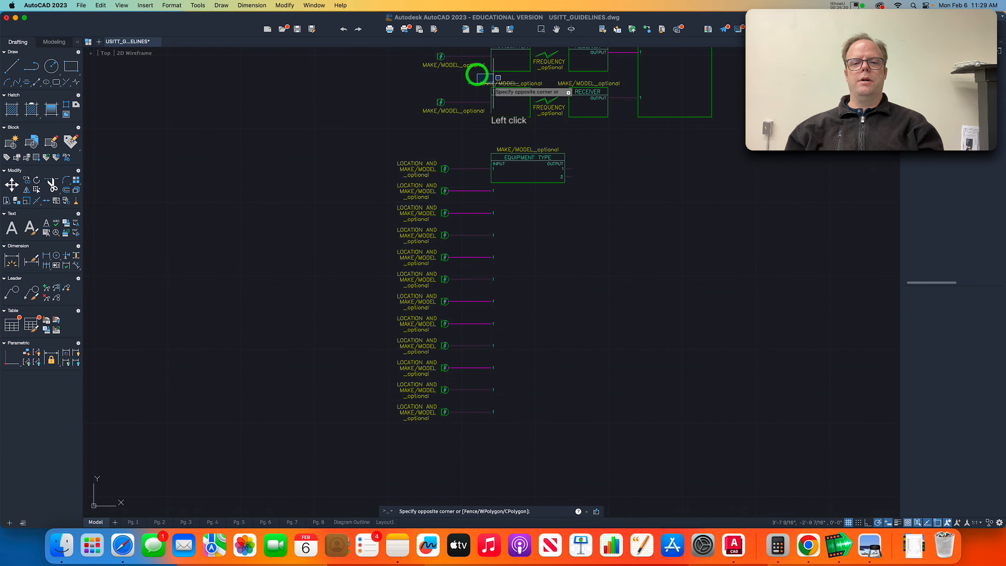
click(543, 129)
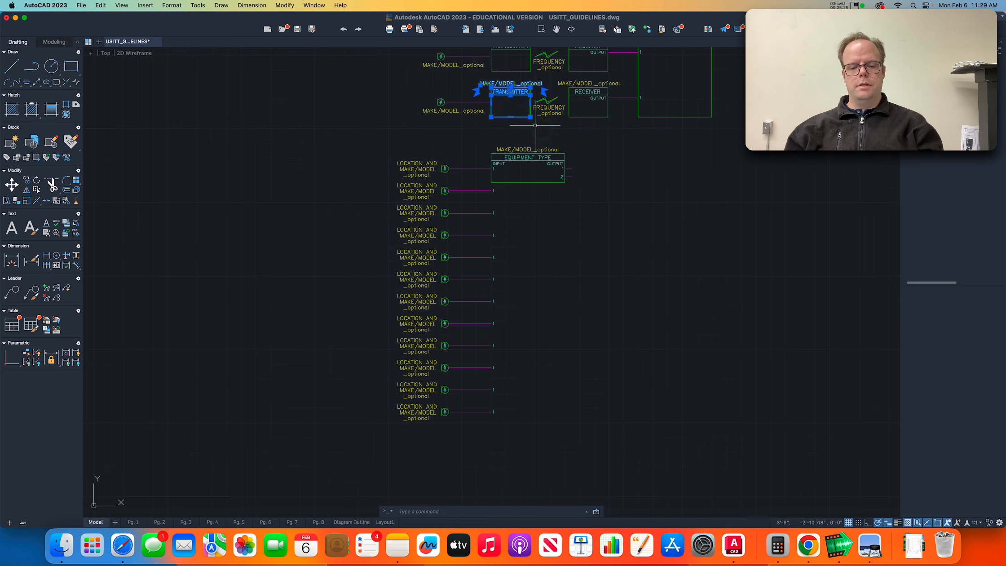
text(co)
key(Return)
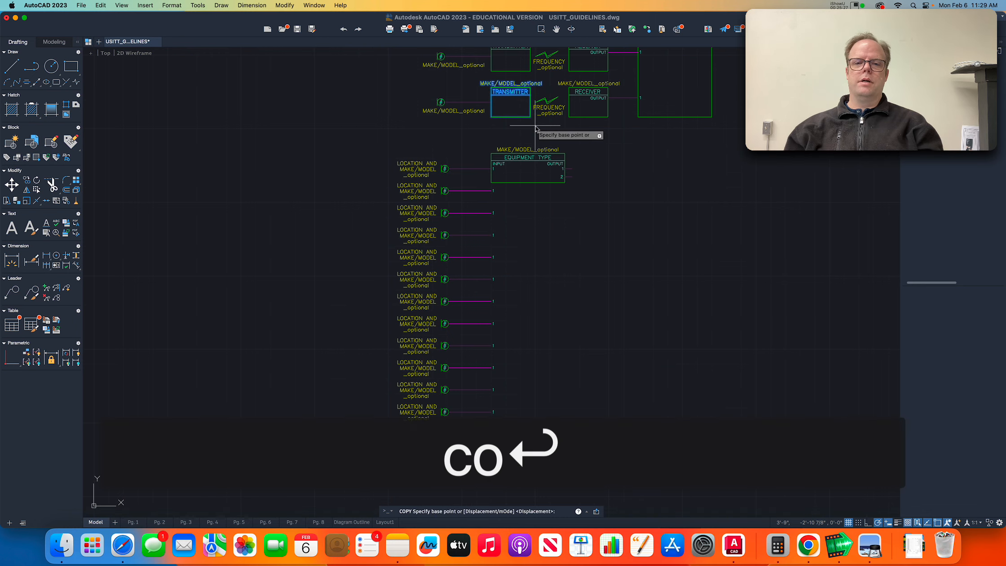
click(492, 87)
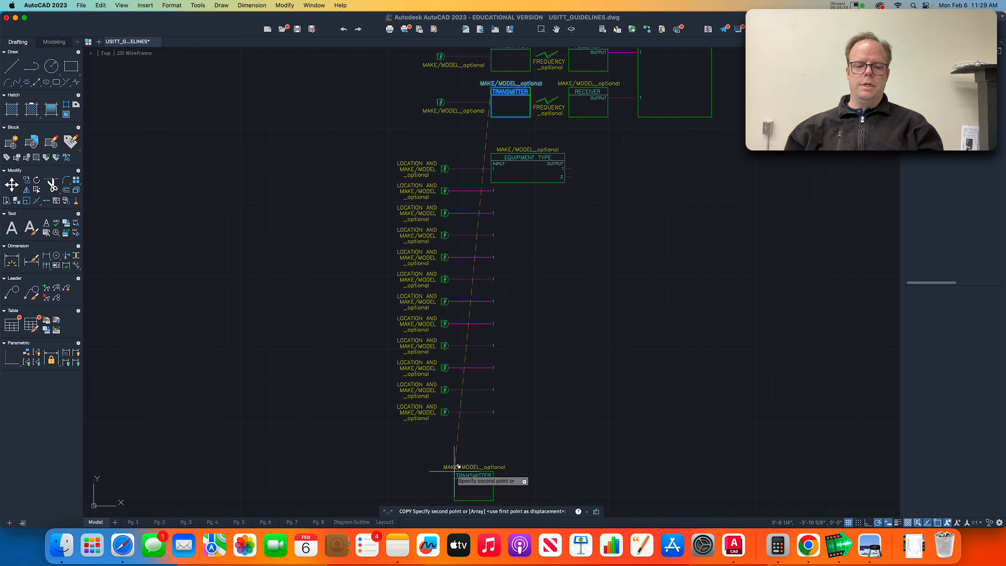
scroll(445, 427, up, 5)
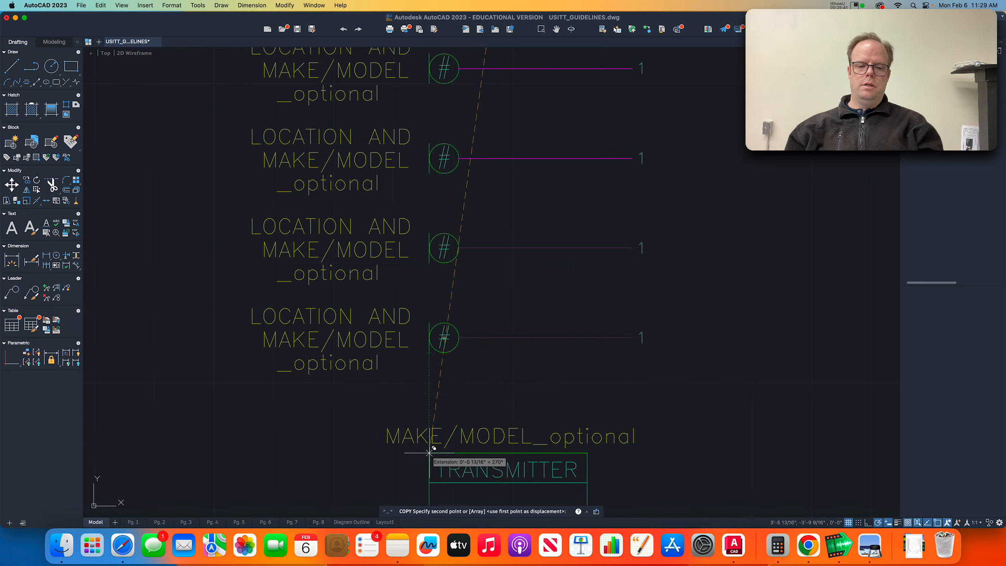
click(430, 435)
click(343, 453)
key(Escape)
scroll(356, 443, down, 4)
middle_drag(357, 443, 416, 335)
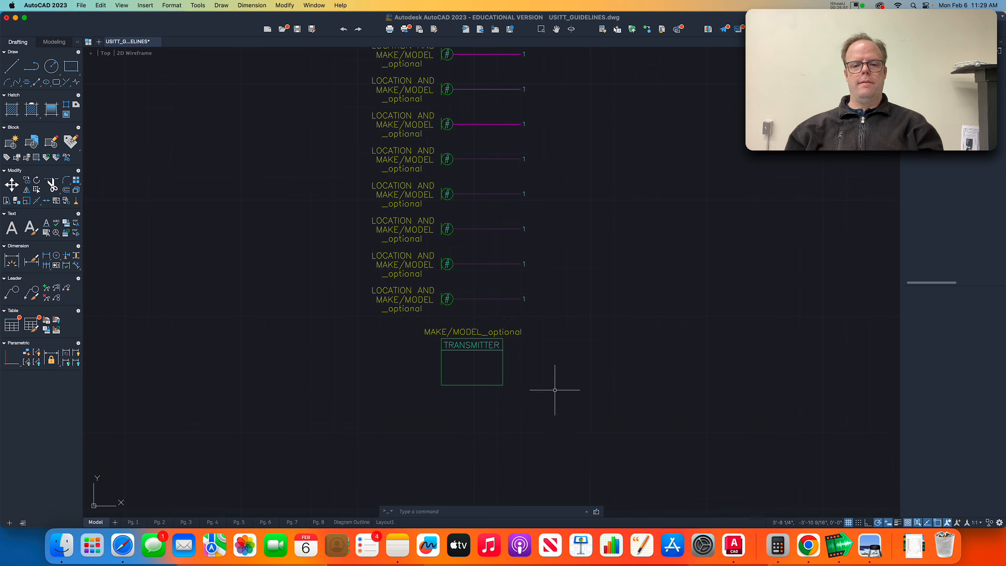
- After checking the example in Preview, copy Figure 1a's OUTPUT label, number 1 and output line to the right end of the new transmitter's header line
key(super+Tab)
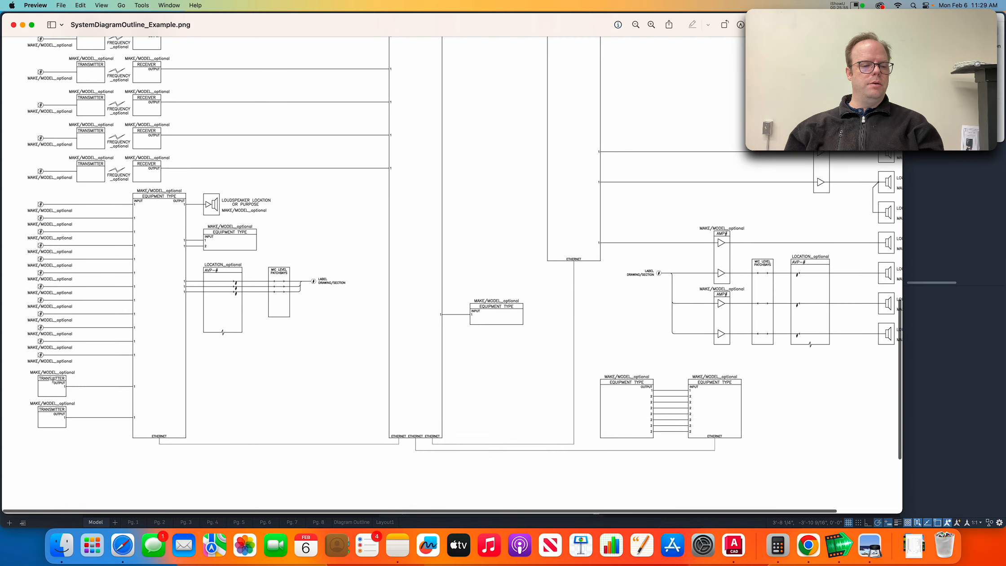
key(super+Tab)
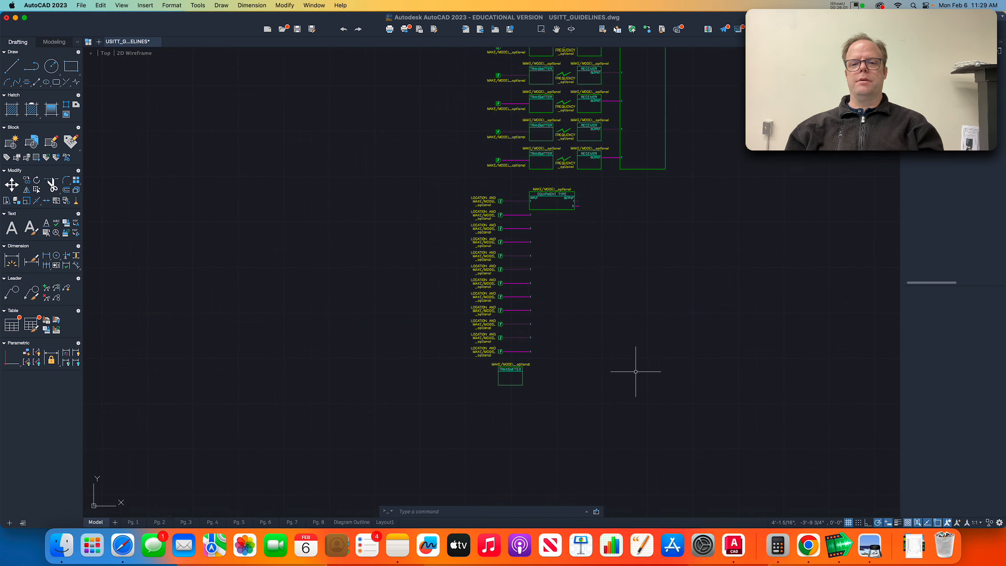
scroll(637, 369, down, 6)
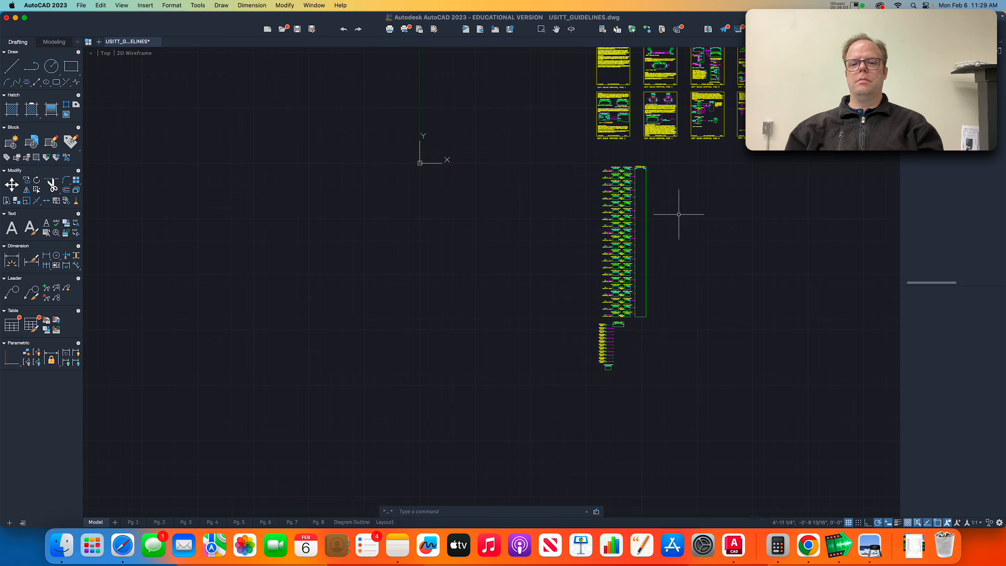
scroll(697, 77, up, 4)
middle_drag(693, 78, 654, 198)
scroll(651, 200, down, 2)
key(Escape)
key(Escape)
scroll(479, 245, up, 8)
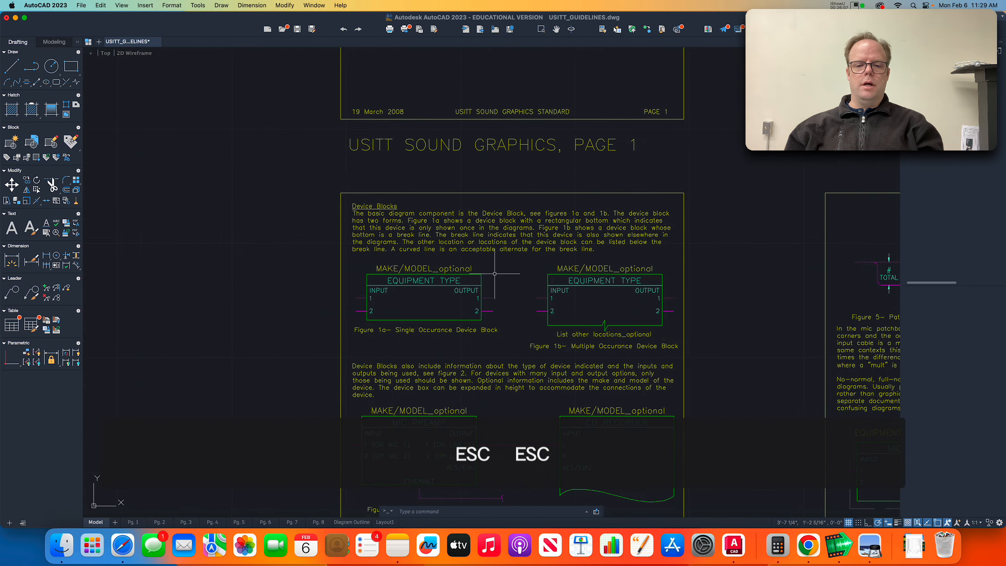
scroll(490, 281, up, 3)
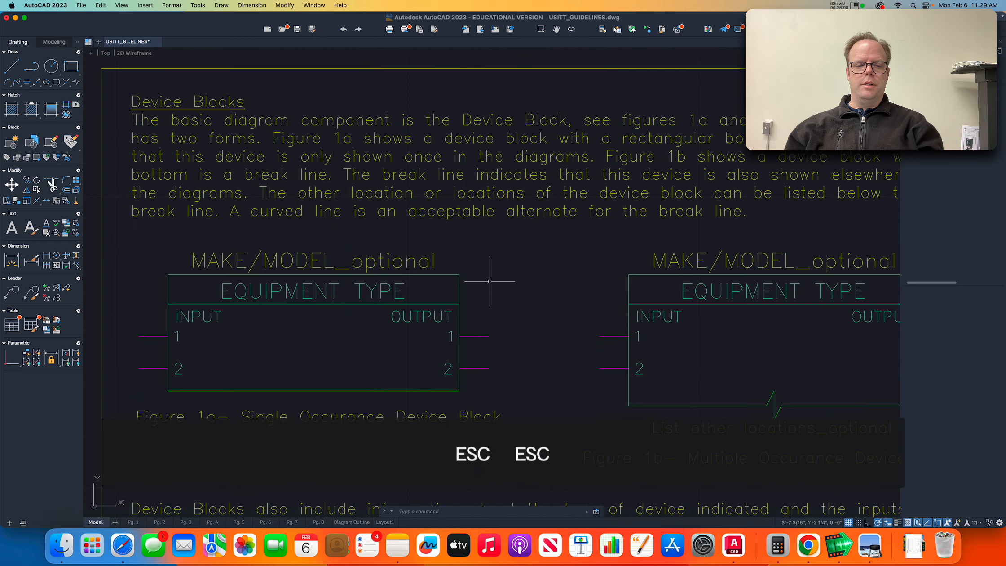
click(386, 298)
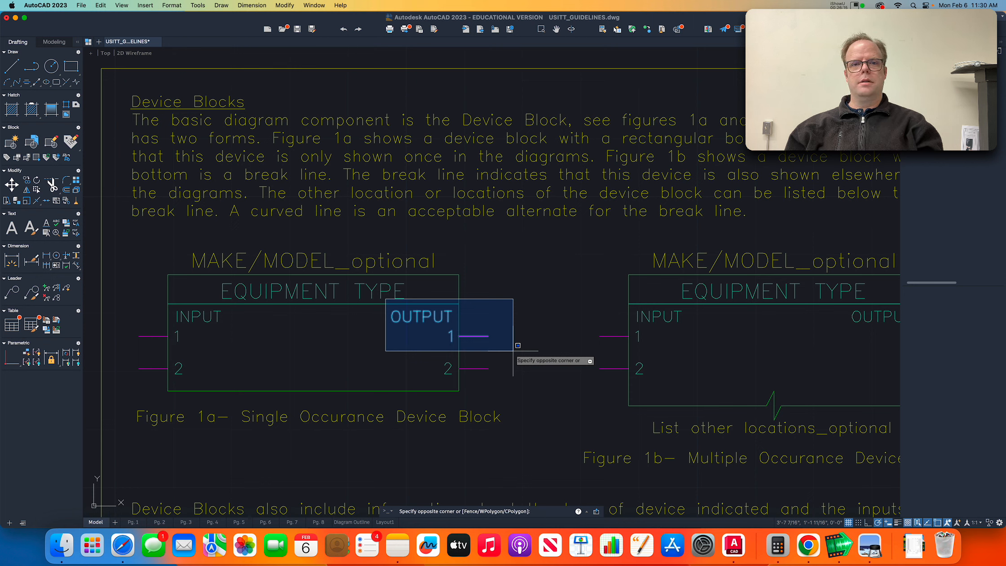
click(513, 351)
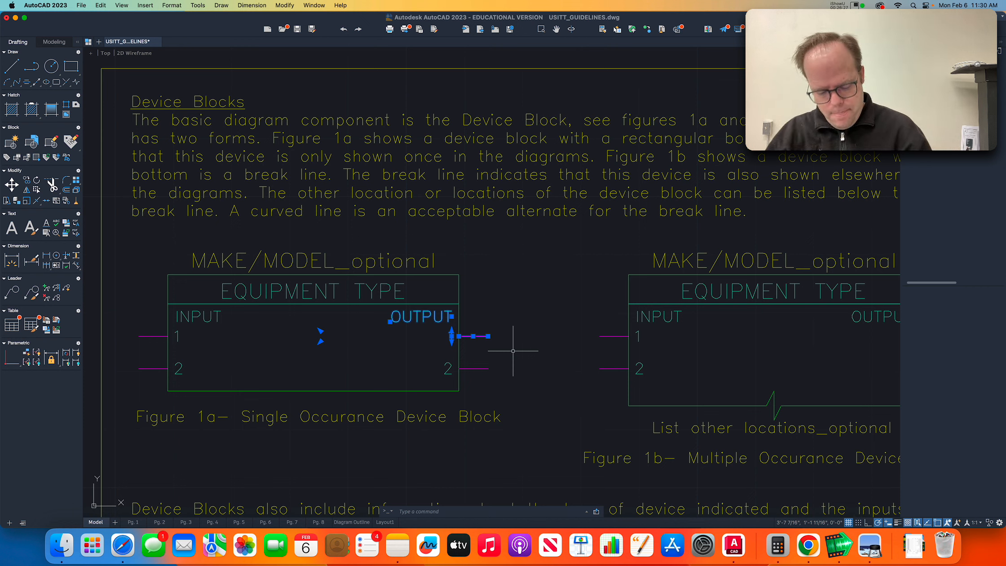
text(co)
key(Return)
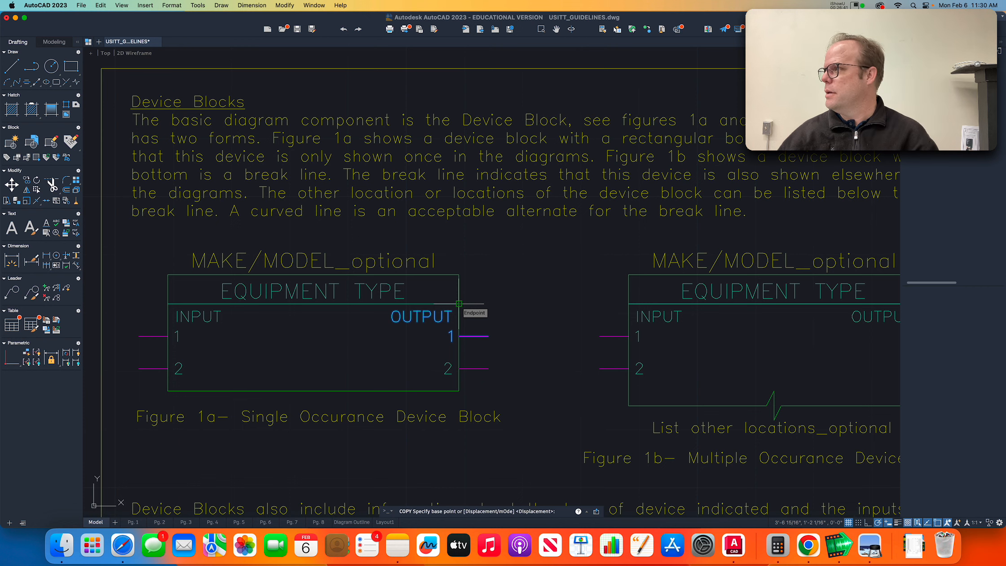
click(458, 304)
scroll(462, 339, down, 5)
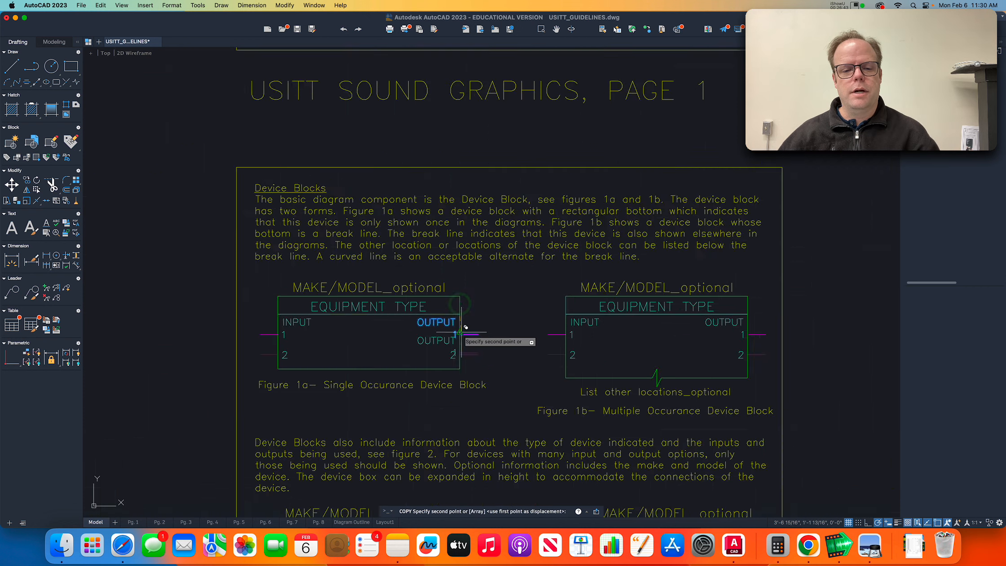
scroll(483, 307, down, 8)
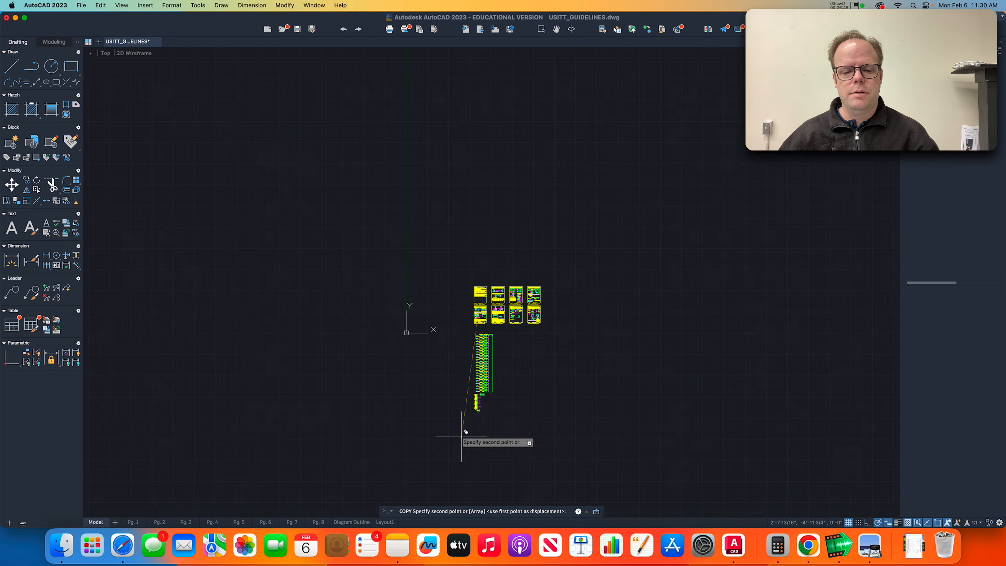
scroll(473, 418, up, 8)
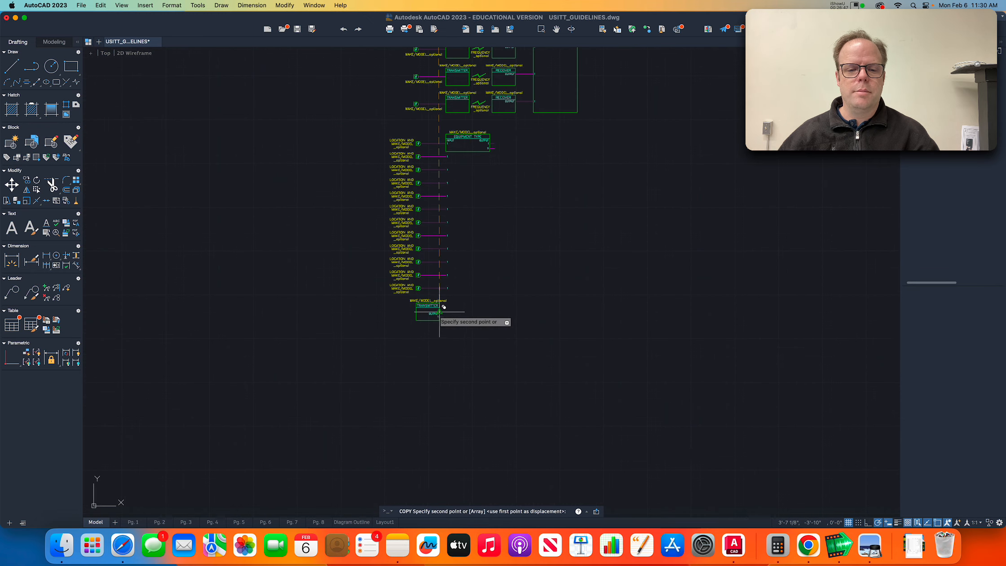
scroll(440, 315, up, 4)
scroll(440, 308, up, 4)
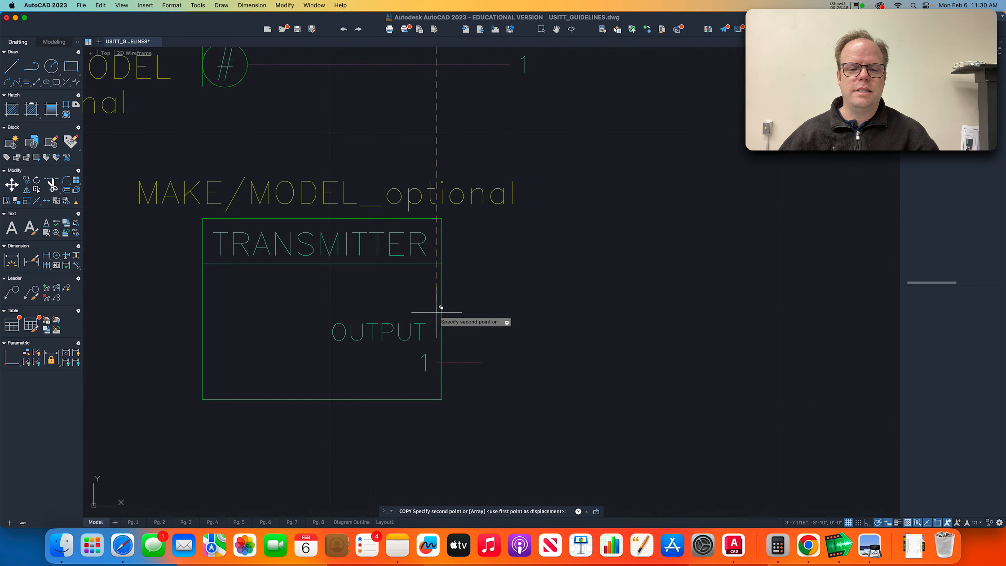
click(445, 259)
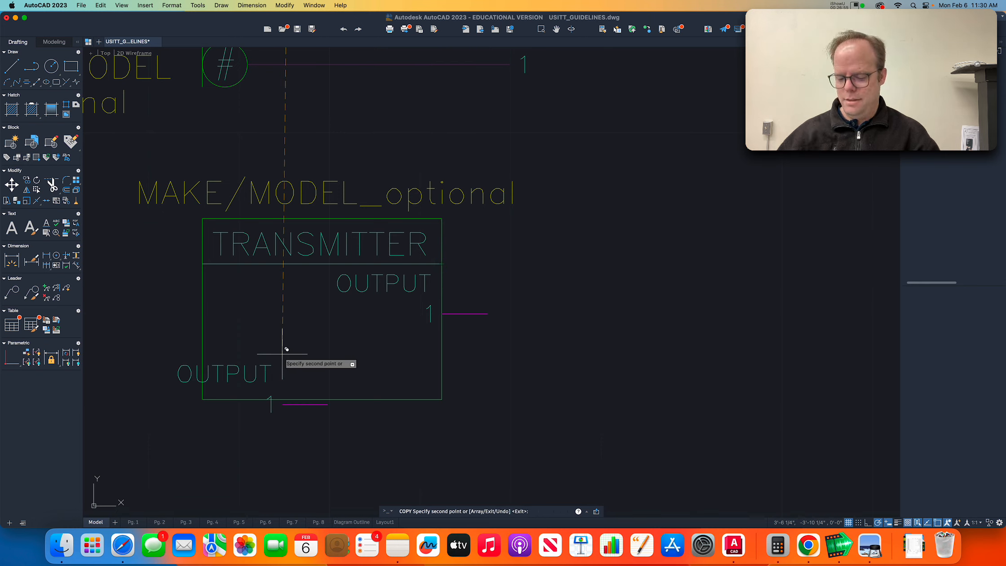
- Finish copying the OUTPUT label, number and line for the transmitter, and save the drawing
key(Return)
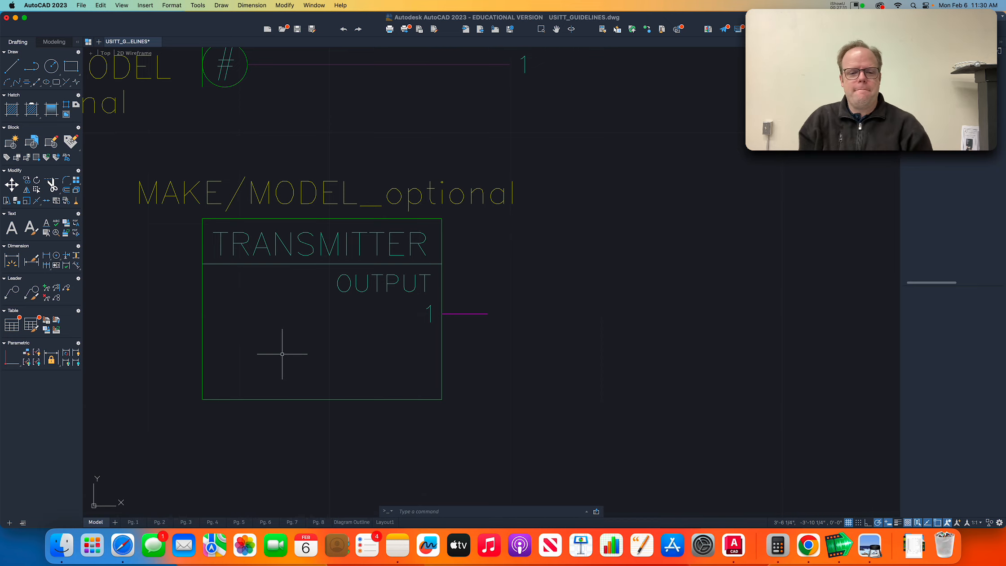
scroll(323, 227, down, 10)
scroll(392, 151, up, 3)
middle_drag(395, 150, 422, 305)
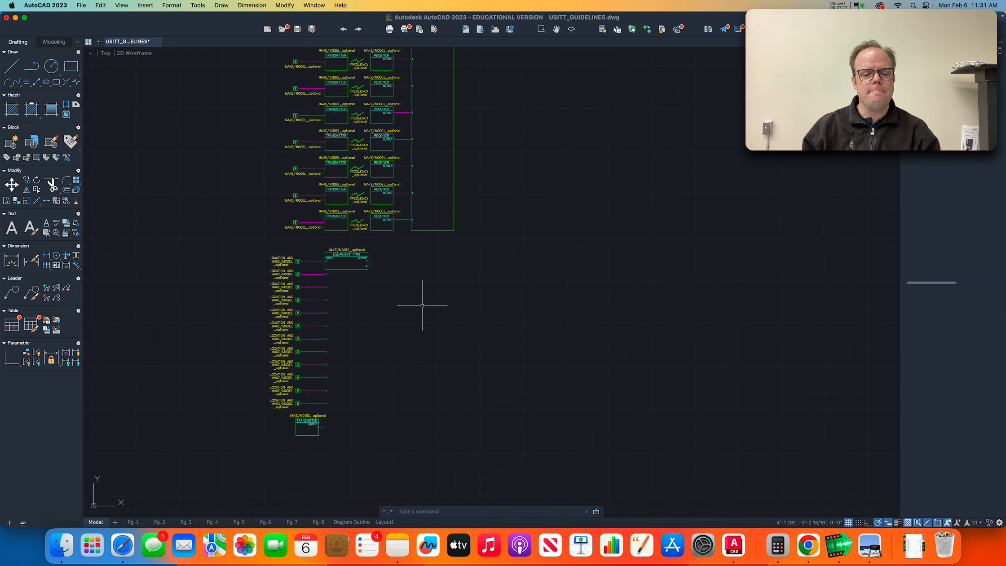
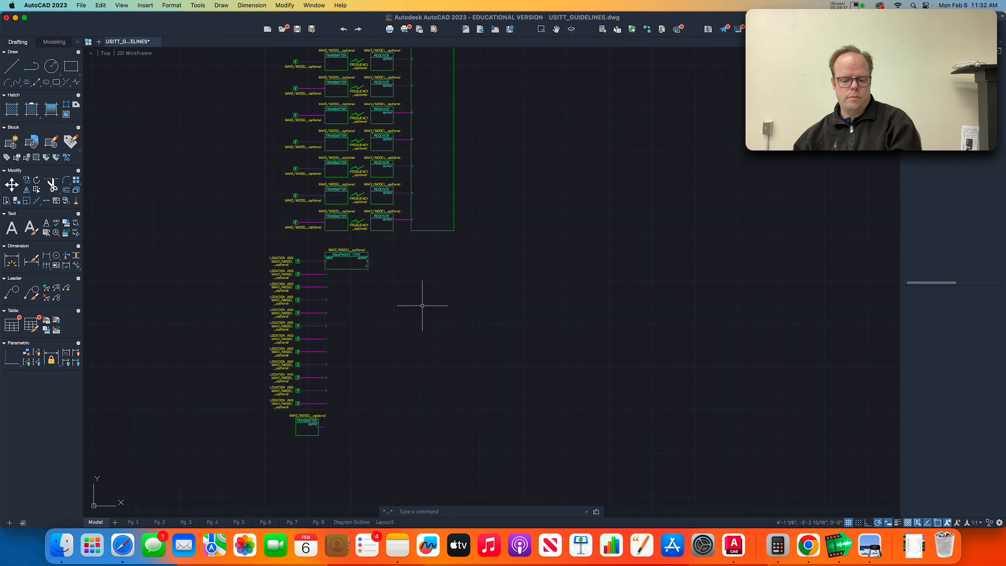
key(super+s)
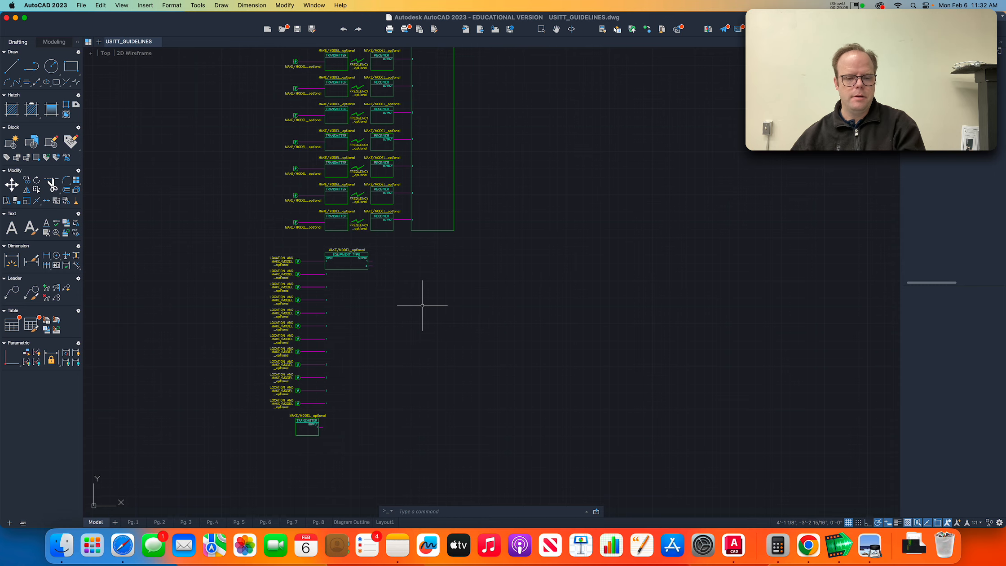
- After checking the example in Preview, copy the finished TRANSMITTER block with its label and output straight down in AutoCAD as a second transmitter
key(super+Tab)
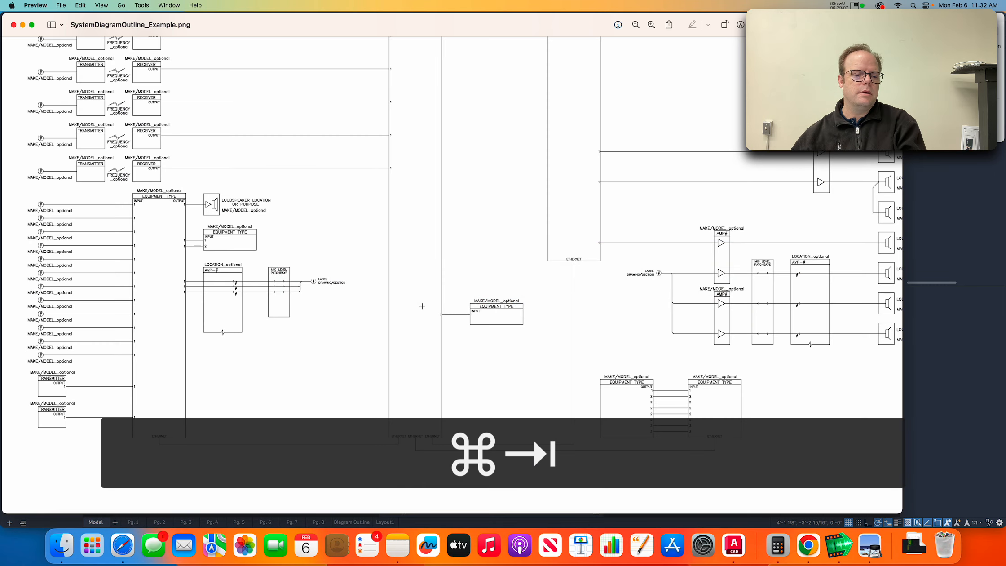
key(super+Tab)
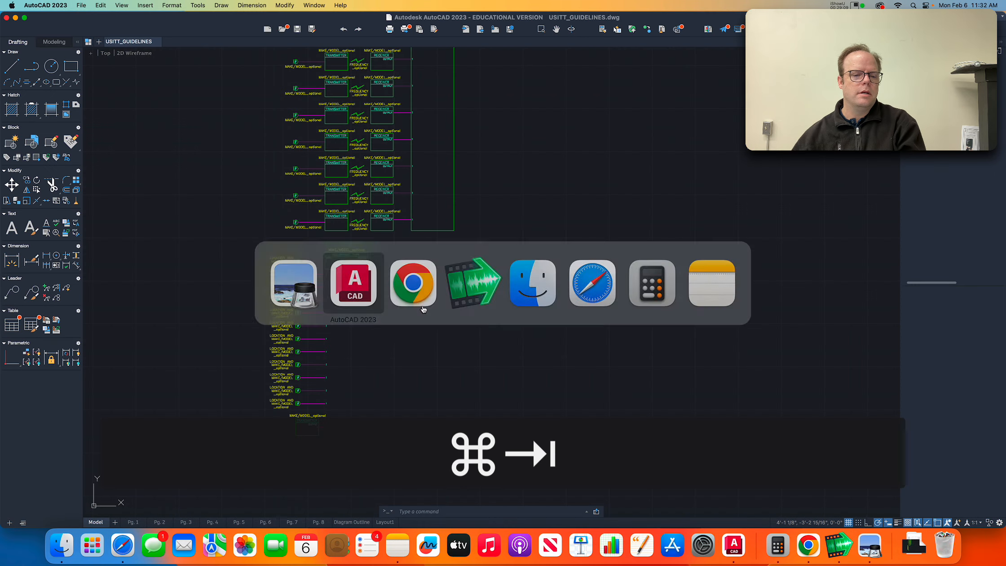
scroll(275, 436, up, 5)
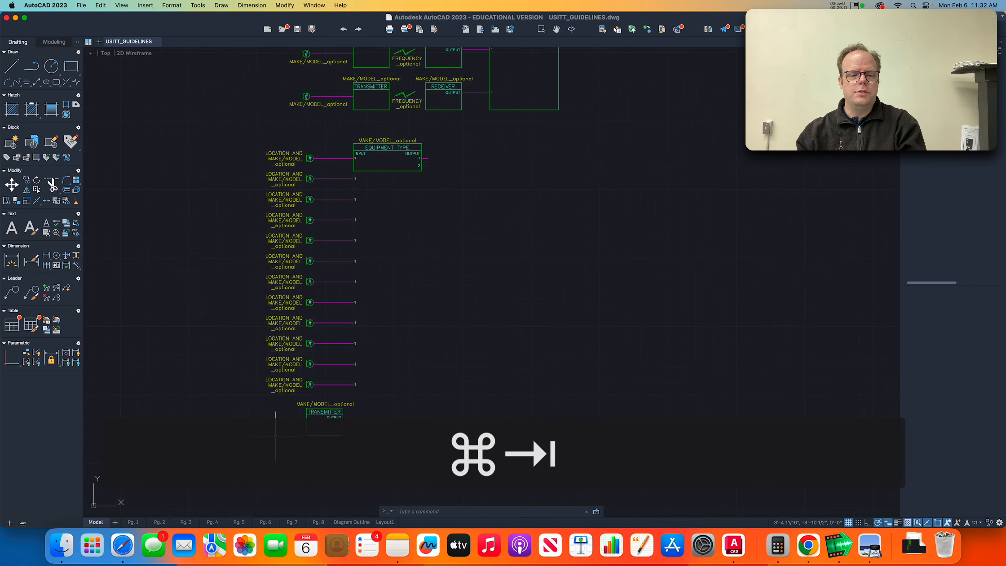
scroll(275, 436, up, 4)
click(306, 338)
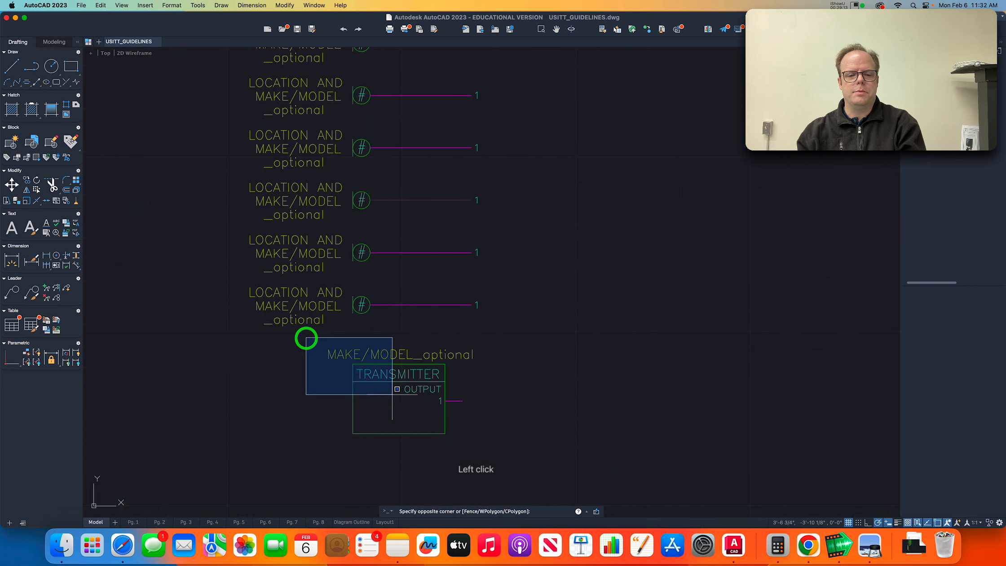
click(506, 459)
text(co)
key(Return)
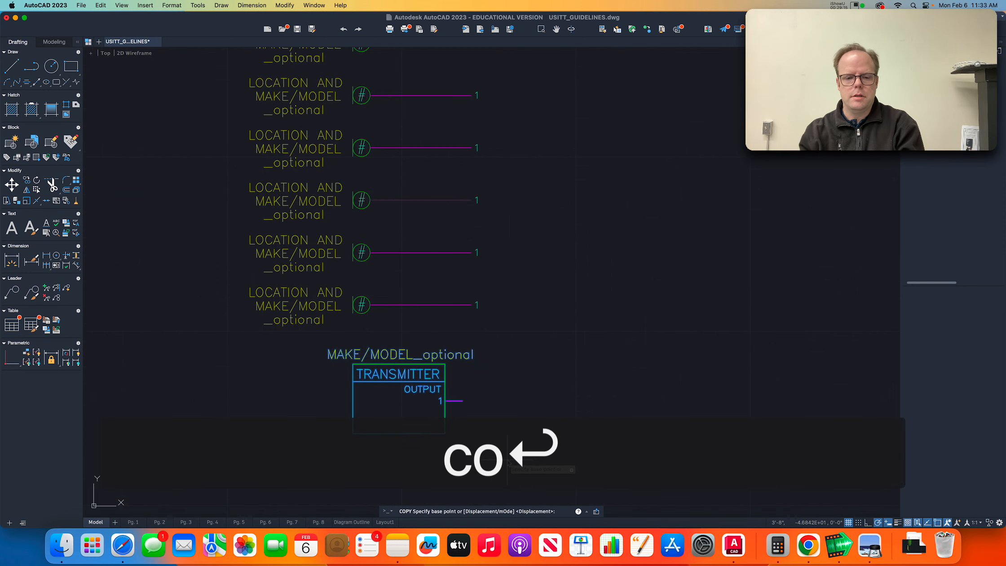
click(447, 365)
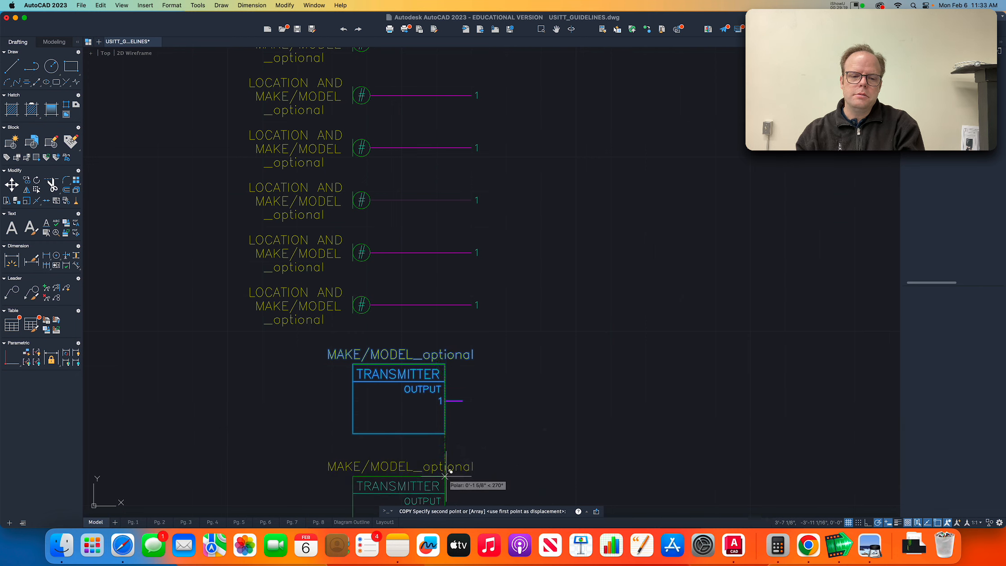
click(446, 473)
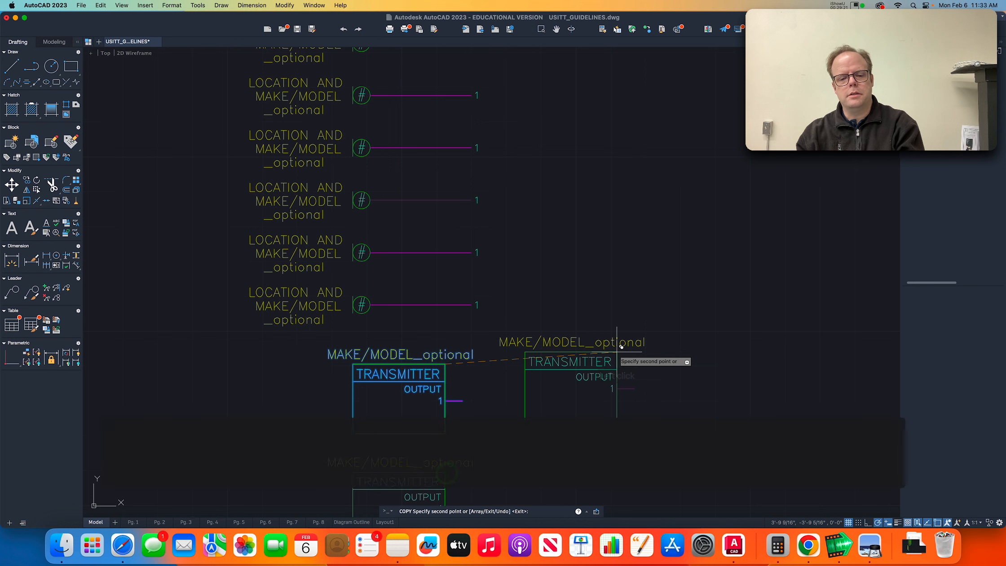
key(Escape)
- After checking the example in Preview, explode the outline of the lower EQUIPMENT TYPE block in AutoCAD into separate lines
scroll(613, 353, down, 2)
key(super+Tab)
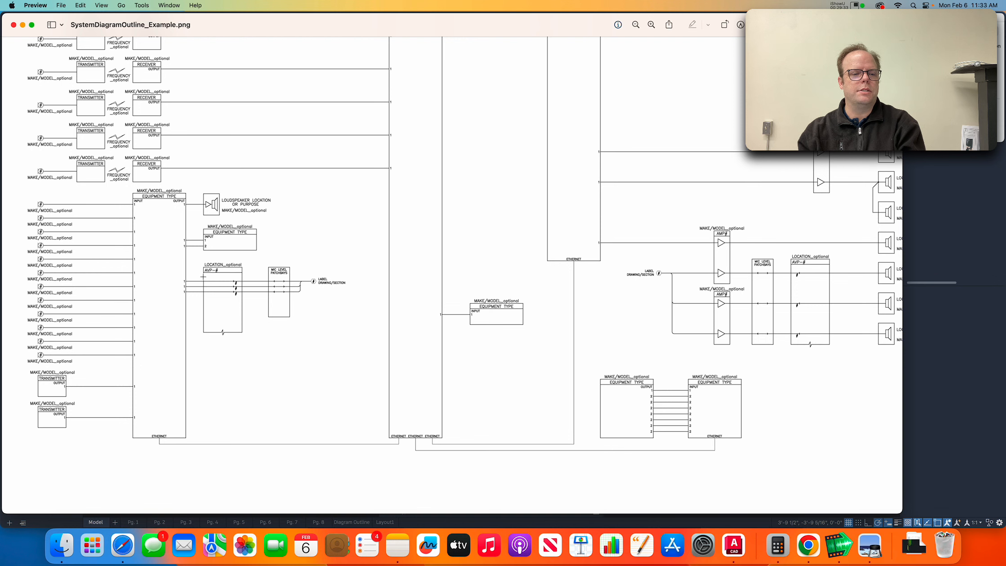
key(super+Tab)
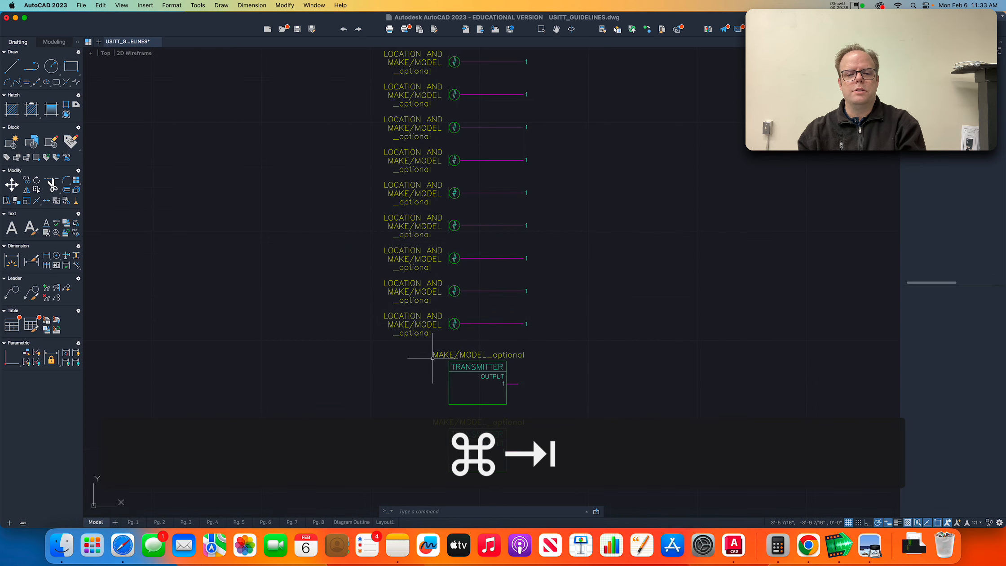
scroll(508, 189, up, 5)
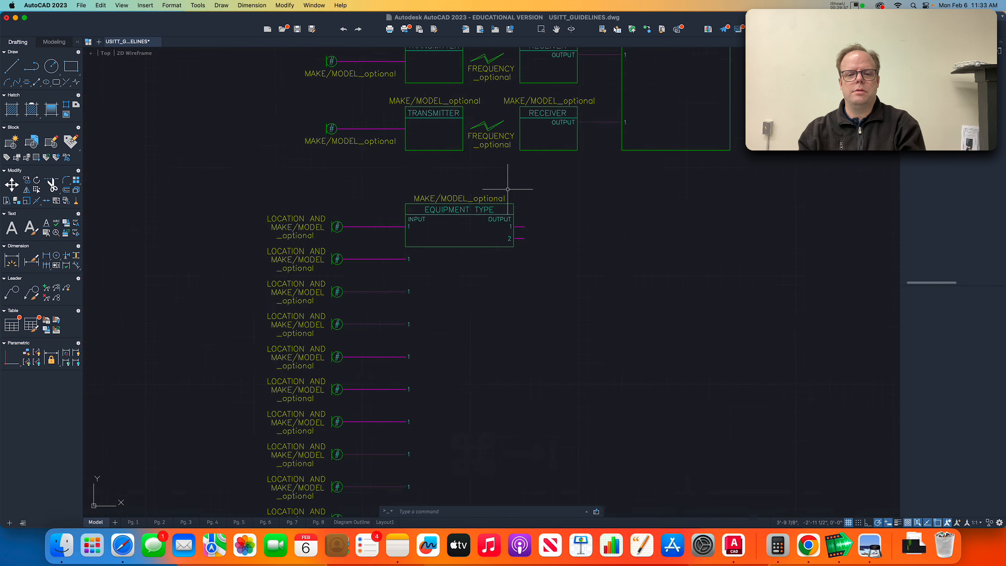
text(explo)
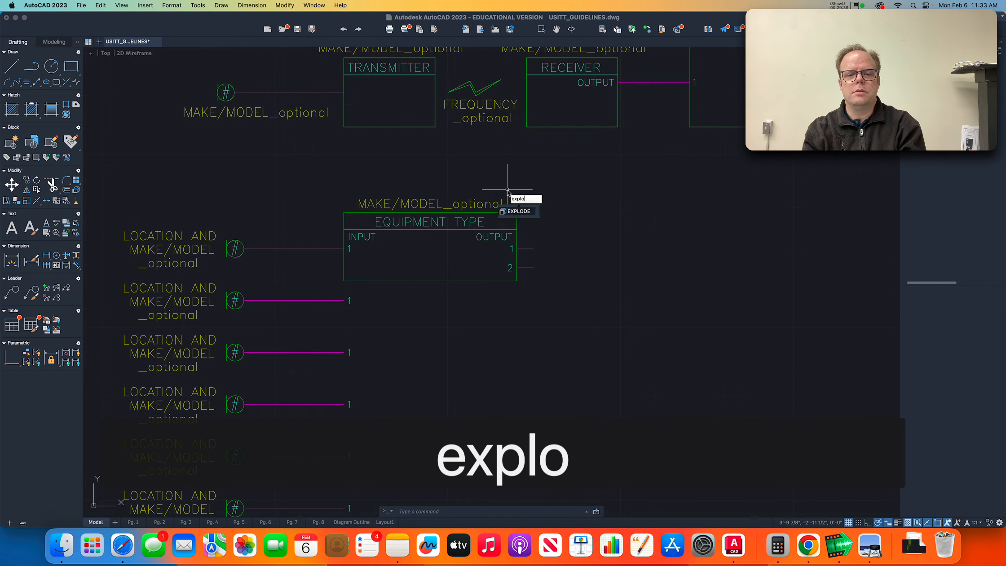
key(Return)
click(439, 281)
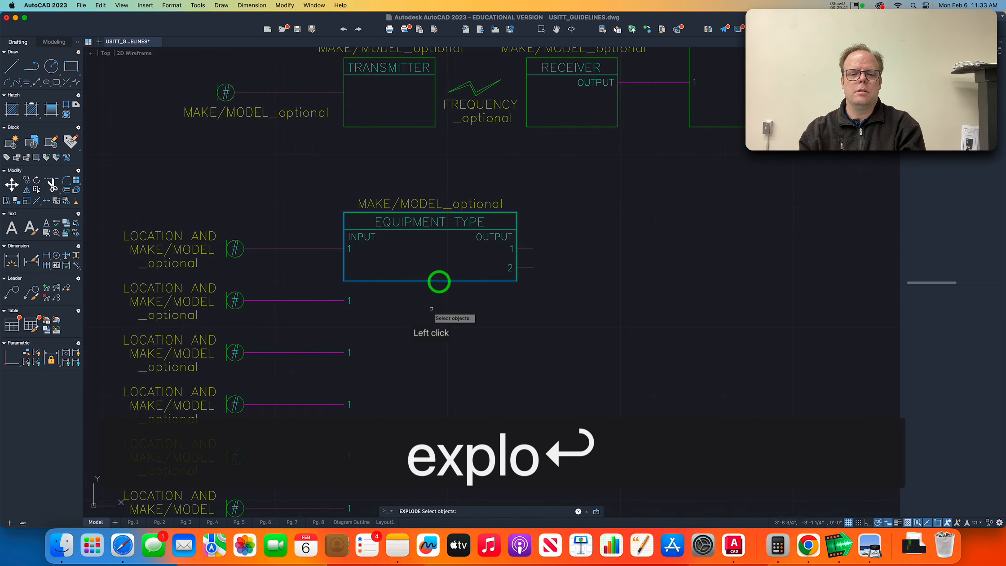
key(Return)
- Move the equipment block's bottom line straight down to align with the bottom edge of the second transmitter
text(m)
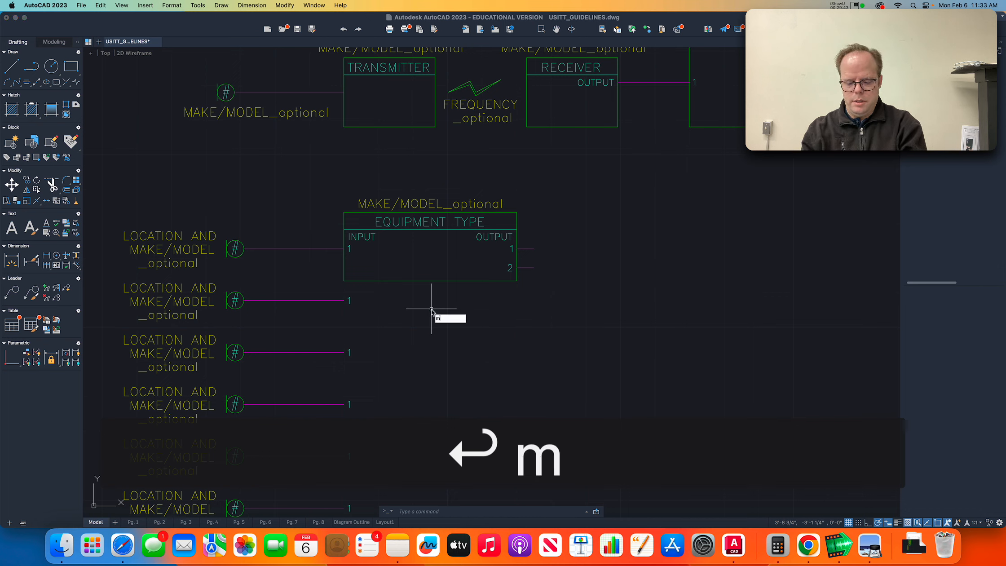
key(Return)
click(372, 281)
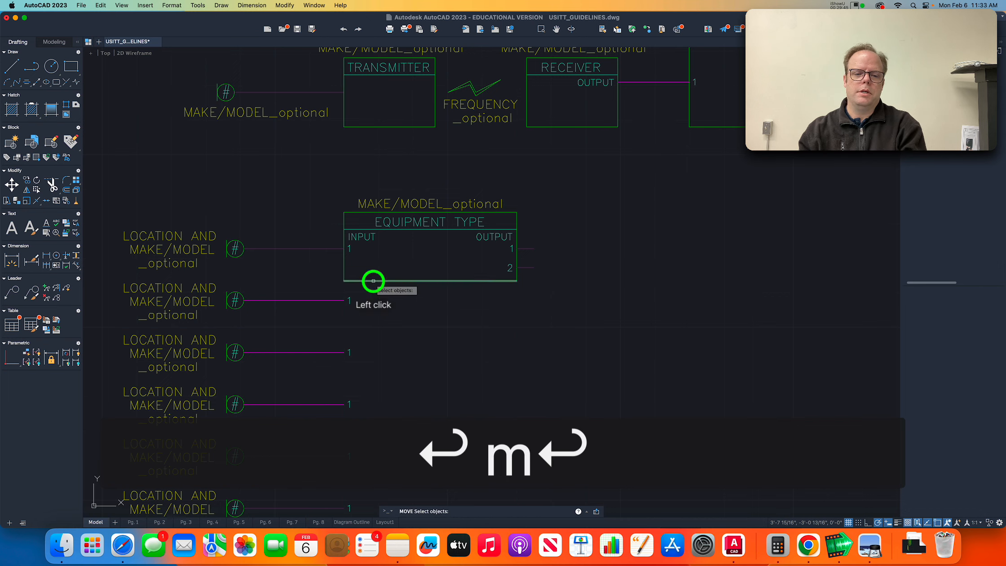
right_click(371, 281)
click(346, 281)
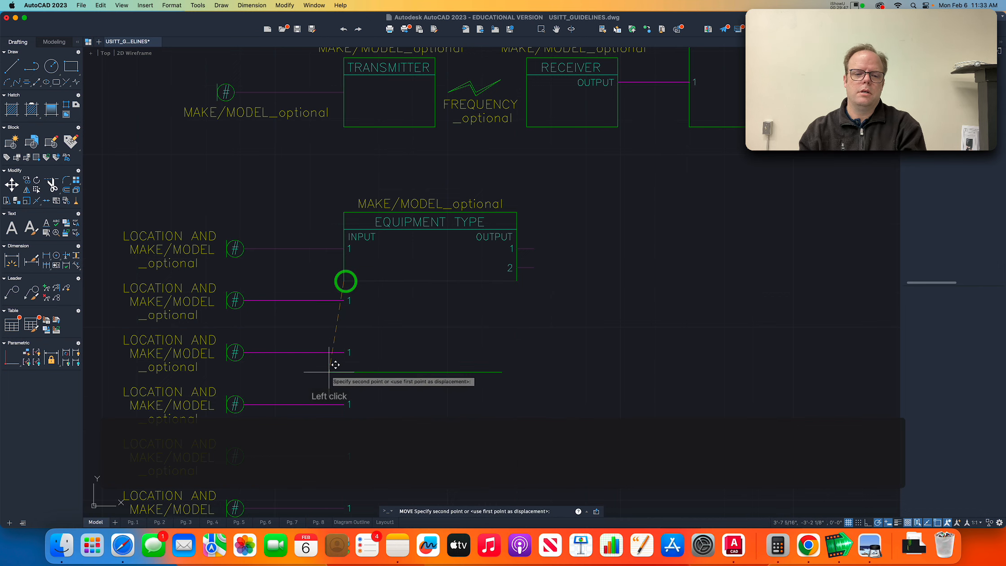
scroll(346, 377, down, 10)
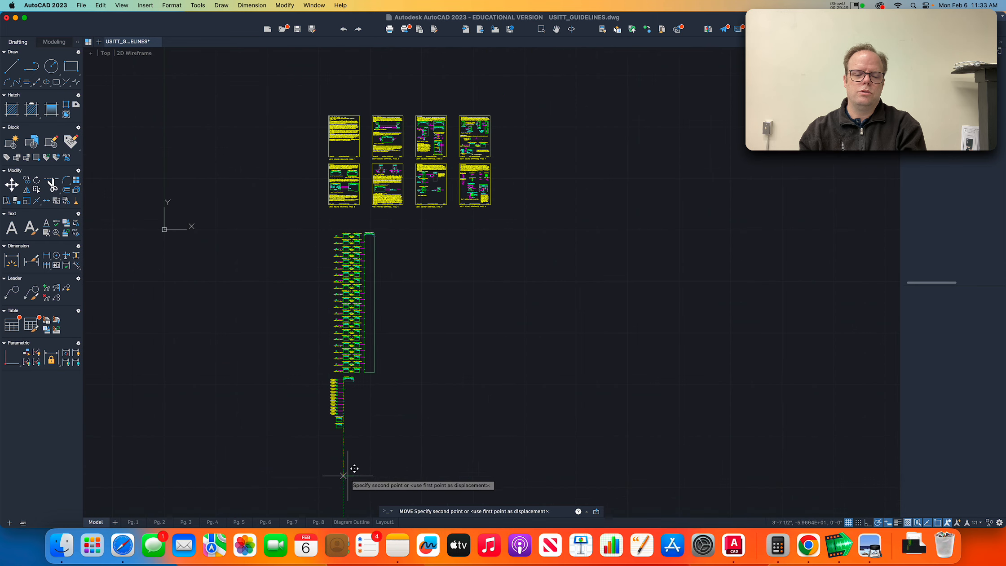
scroll(353, 442, up, 10)
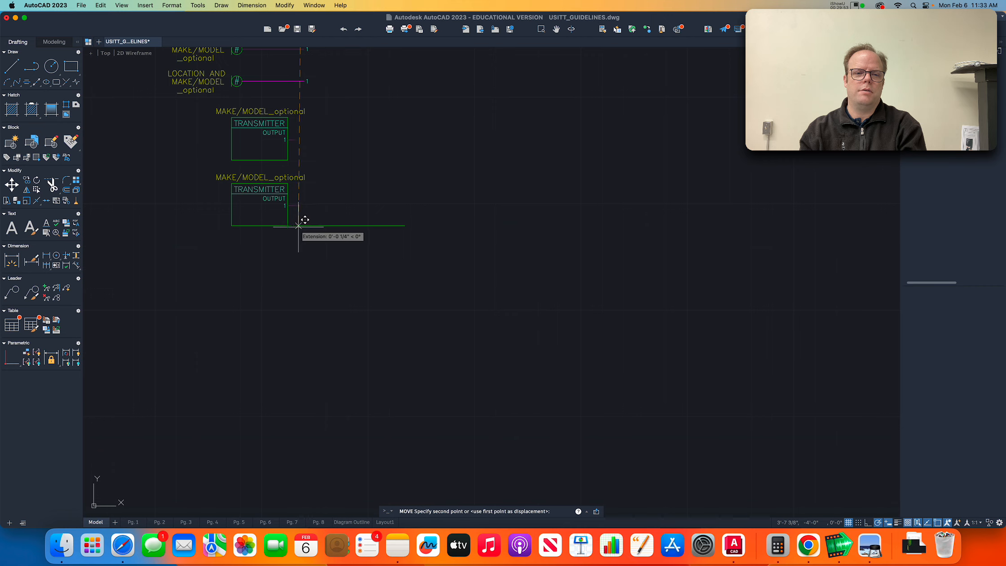
click(304, 225)
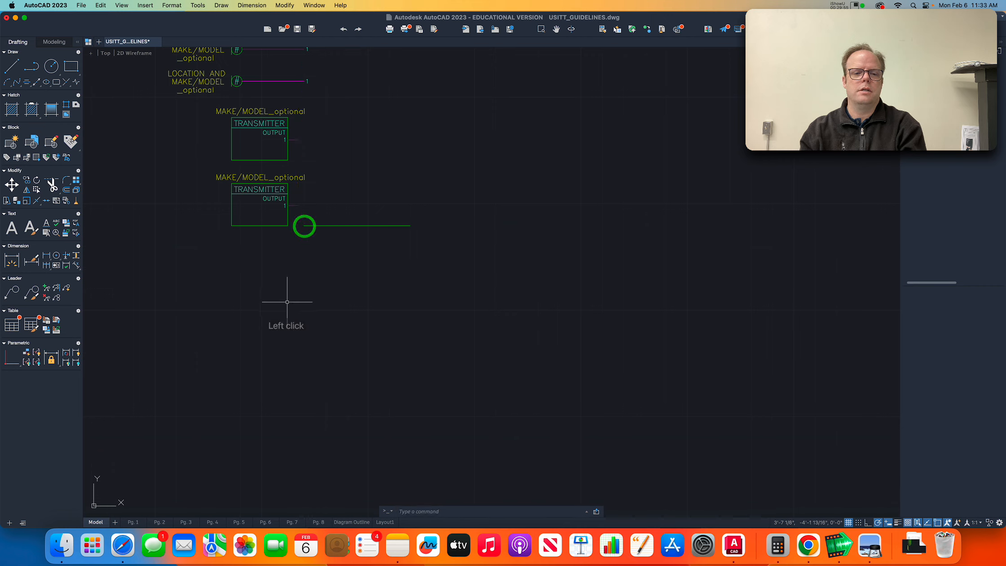
- Extend the equipment block's left and right sides down to the moved bottom line, using that line as the boundary edge
text(ex)
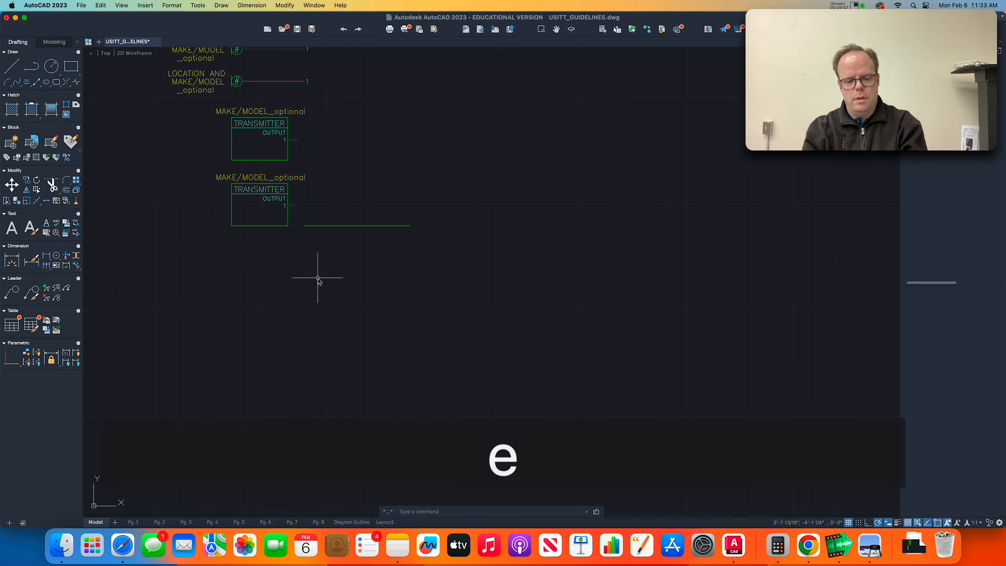
key(Return)
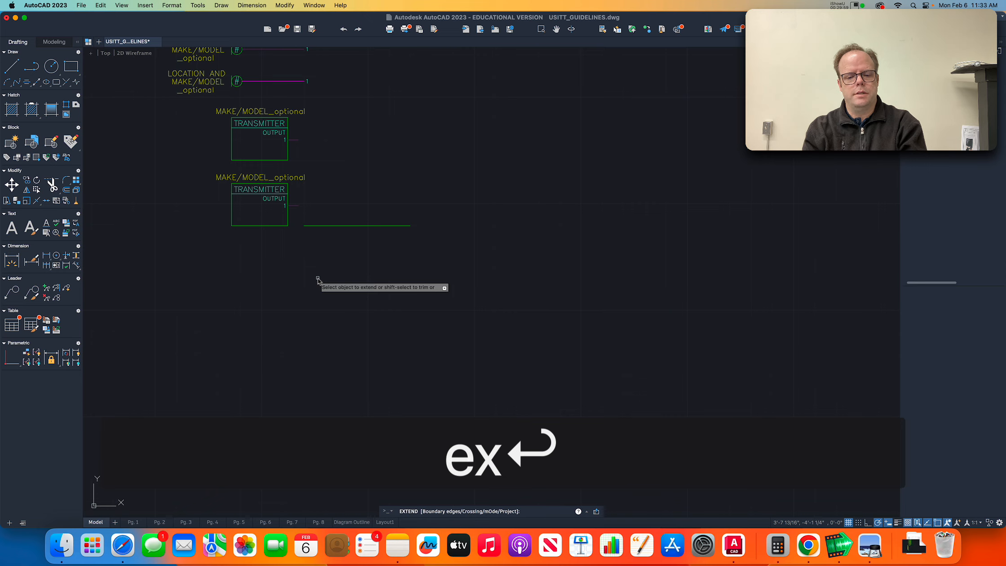
text(b)
key(Return)
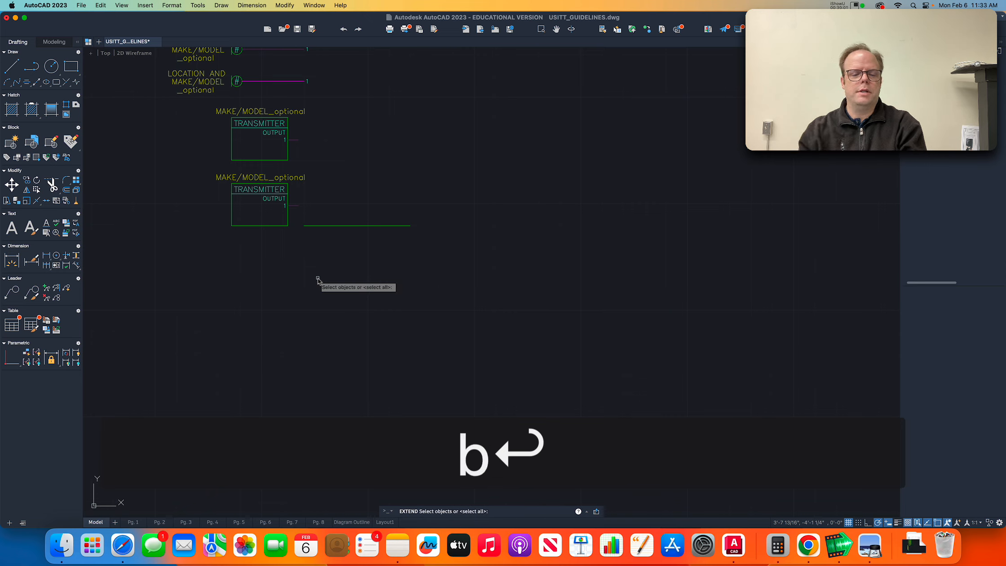
click(326, 225)
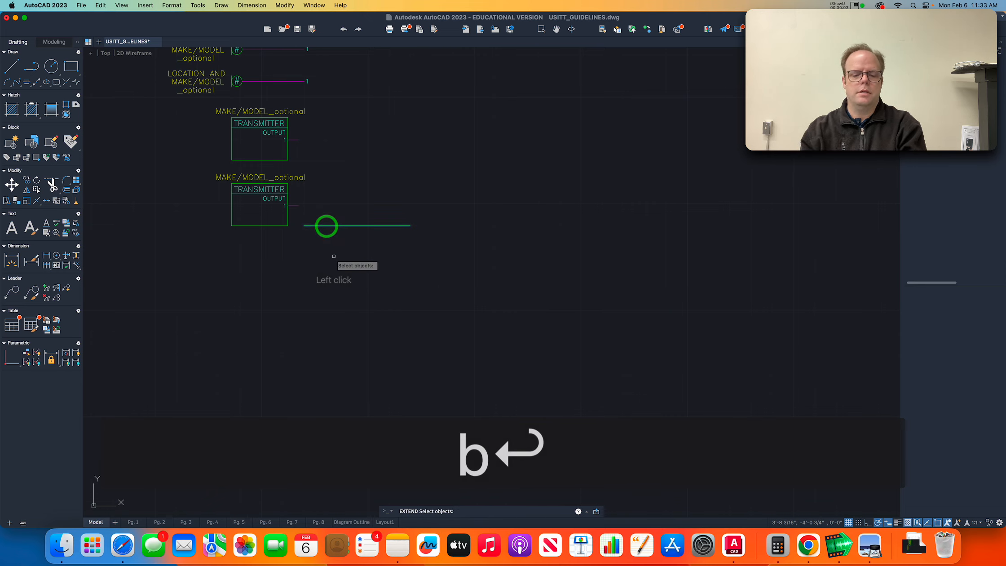
key(Return)
scroll(436, 289, down, 6)
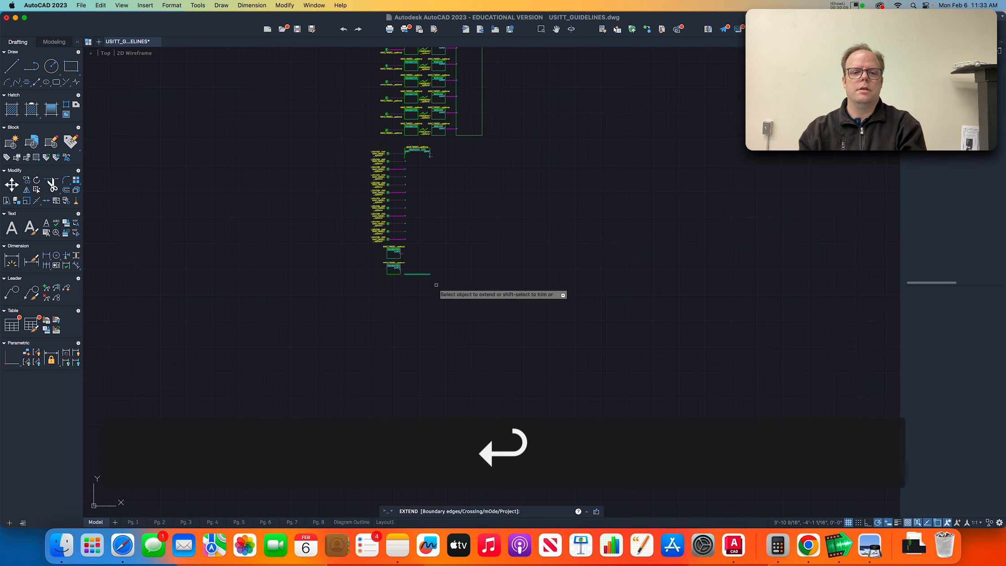
scroll(406, 163, up, 6)
click(386, 151)
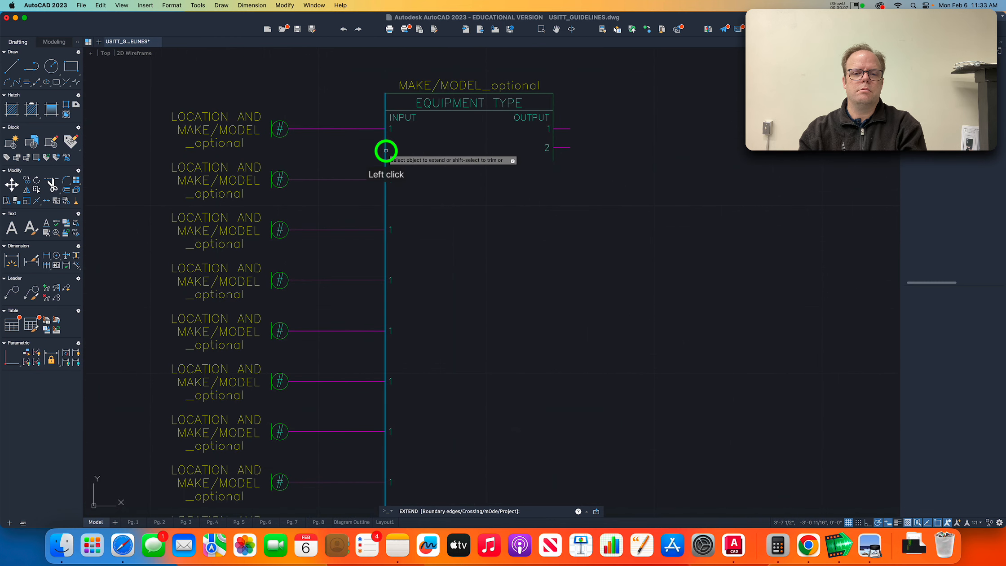
click(554, 155)
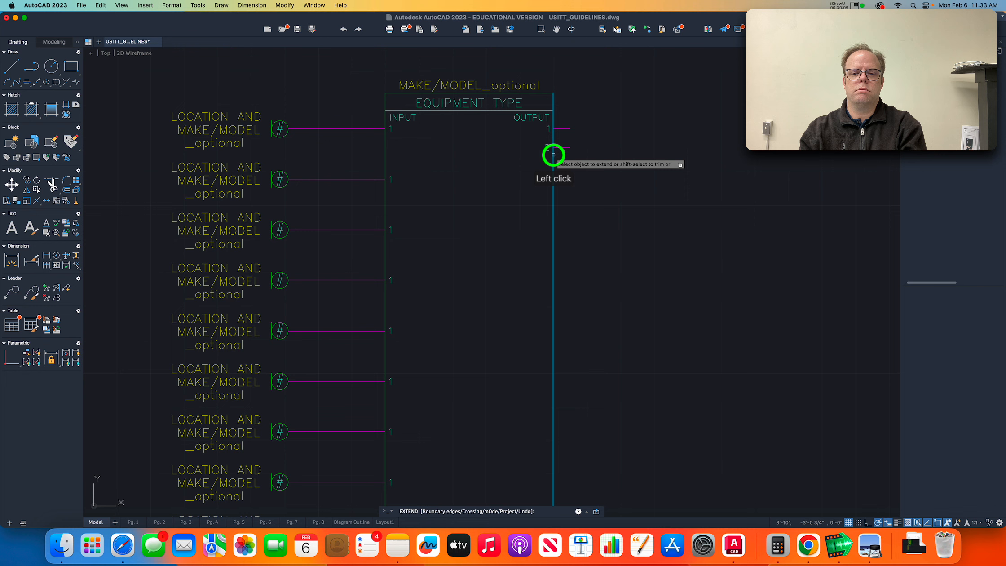
scroll(451, 266, down, 5)
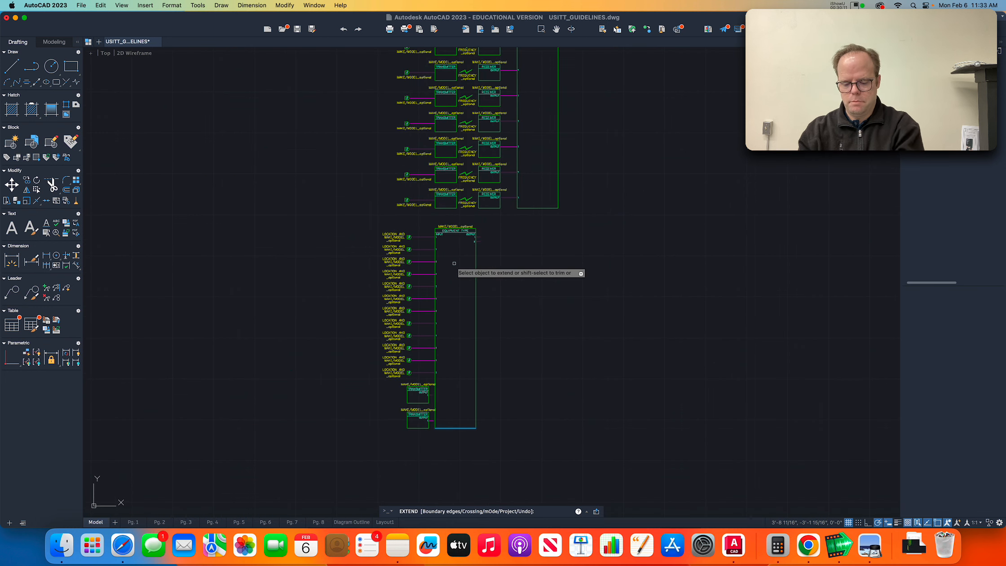
key(Return)
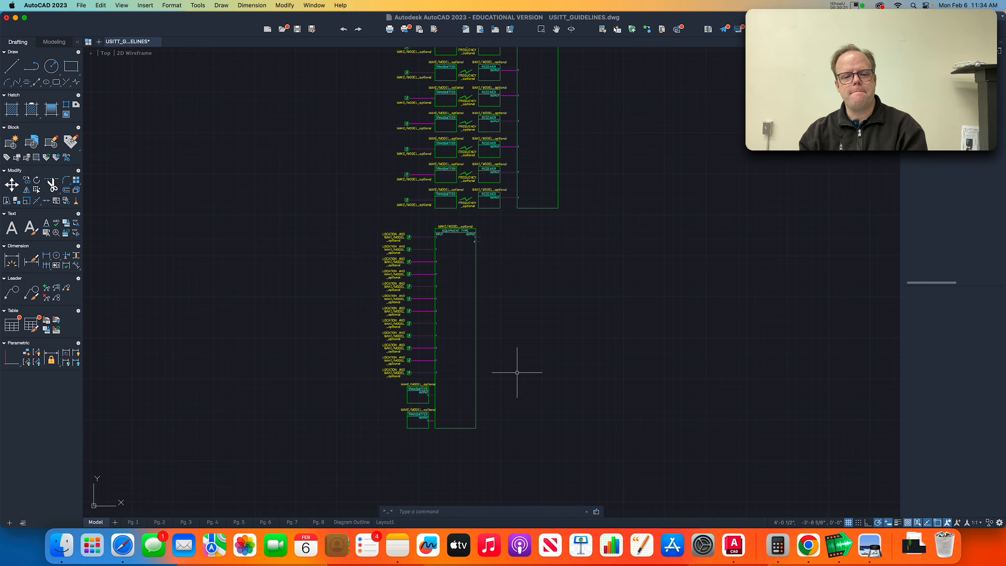
- After checking the example in Preview, copy Figure 10's self-powered loudspeaker symbol, box and input line in AutoCAD, using the line's free end as base point
key(super+Tab)
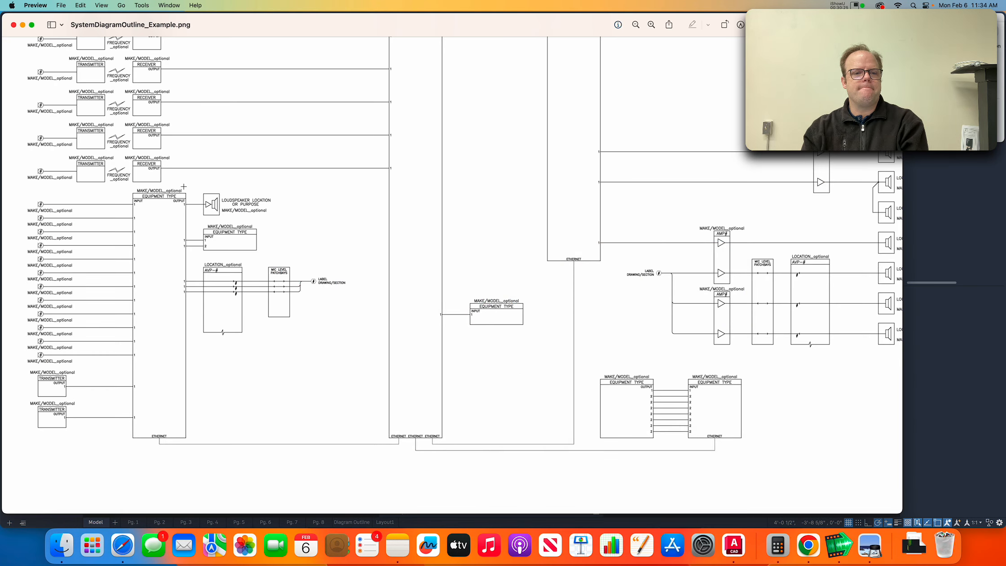
scroll(184, 187, down, 1)
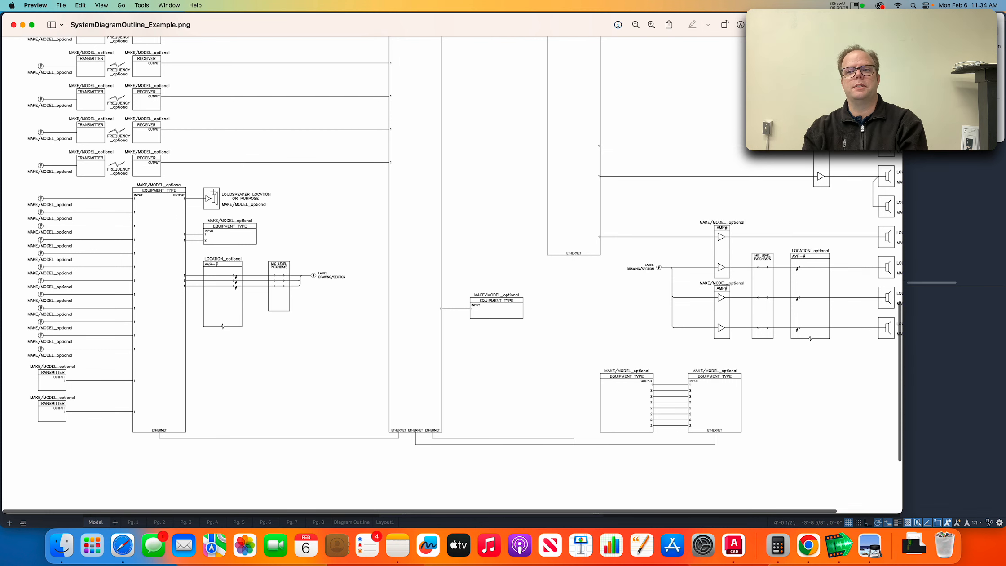
key(super+Tab)
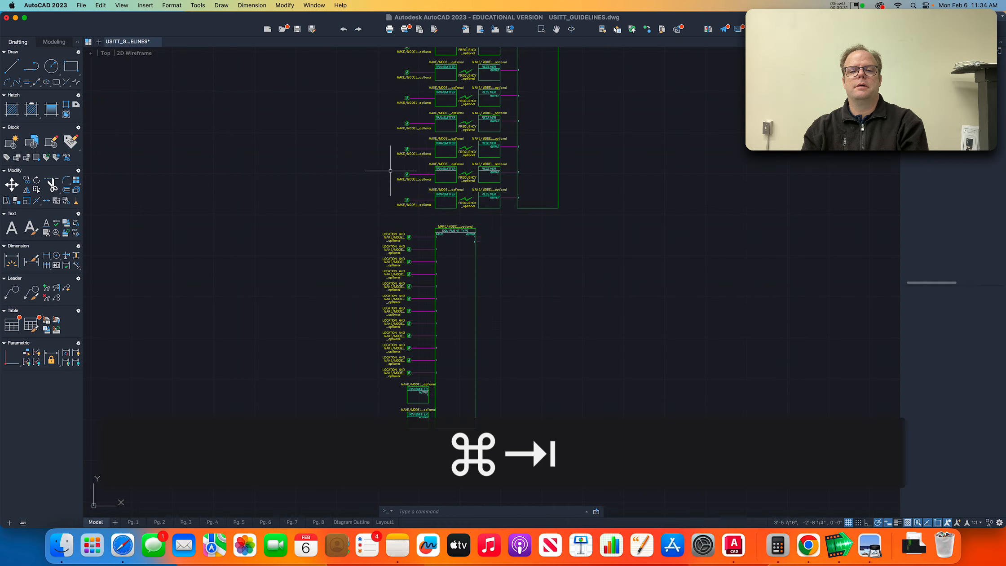
scroll(488, 162, down, 6)
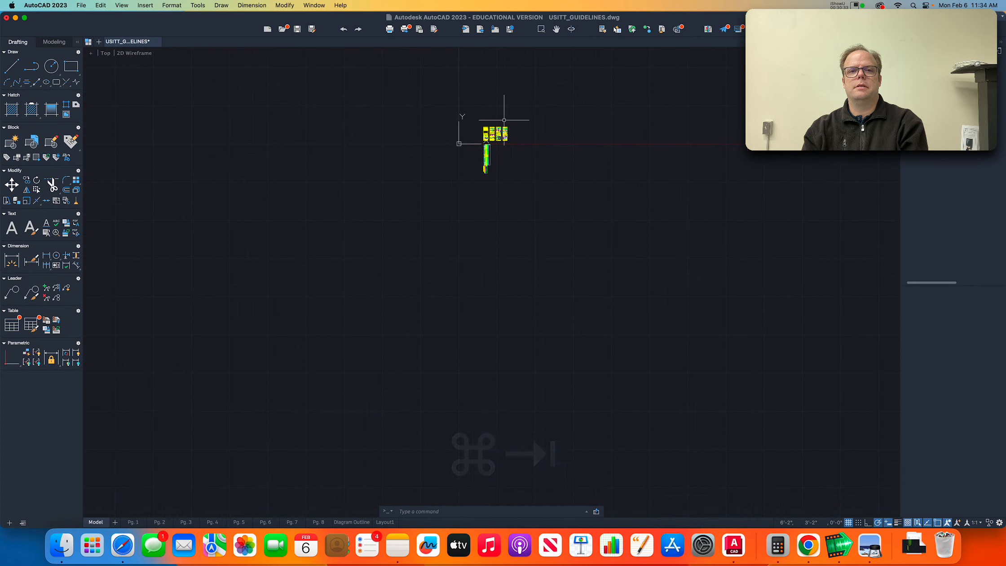
scroll(503, 121, up, 3)
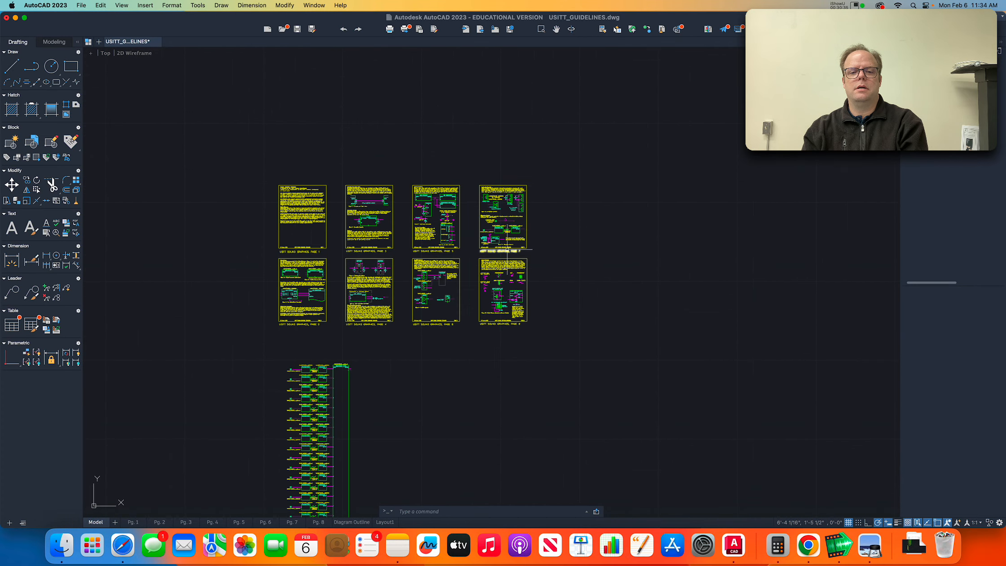
scroll(486, 192, up, 8)
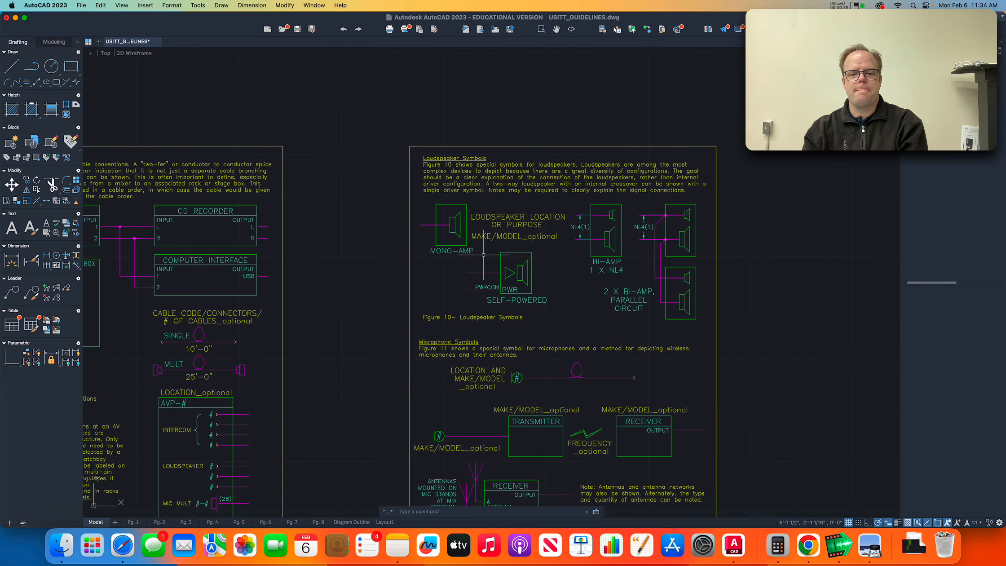
scroll(483, 256, up, 4)
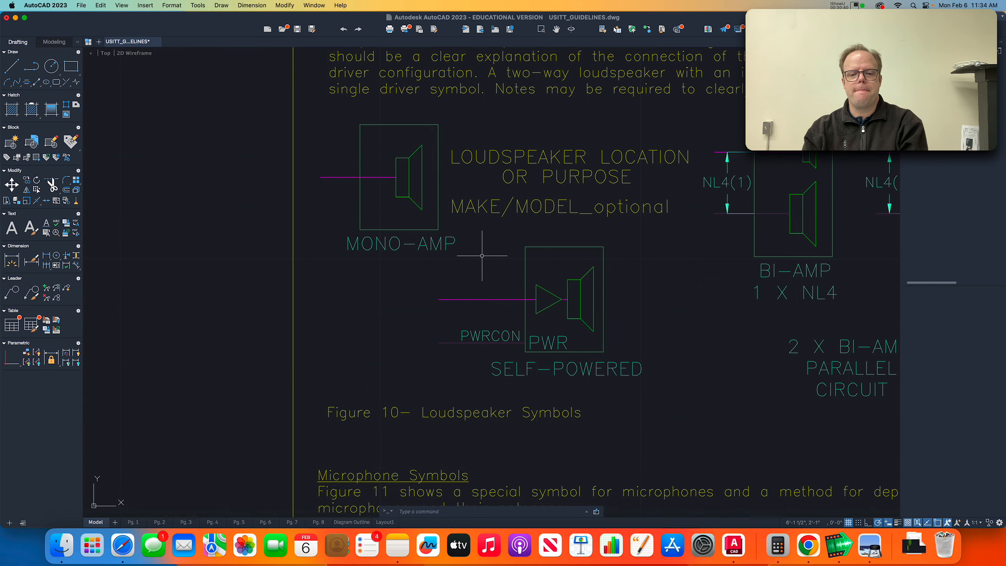
click(419, 220)
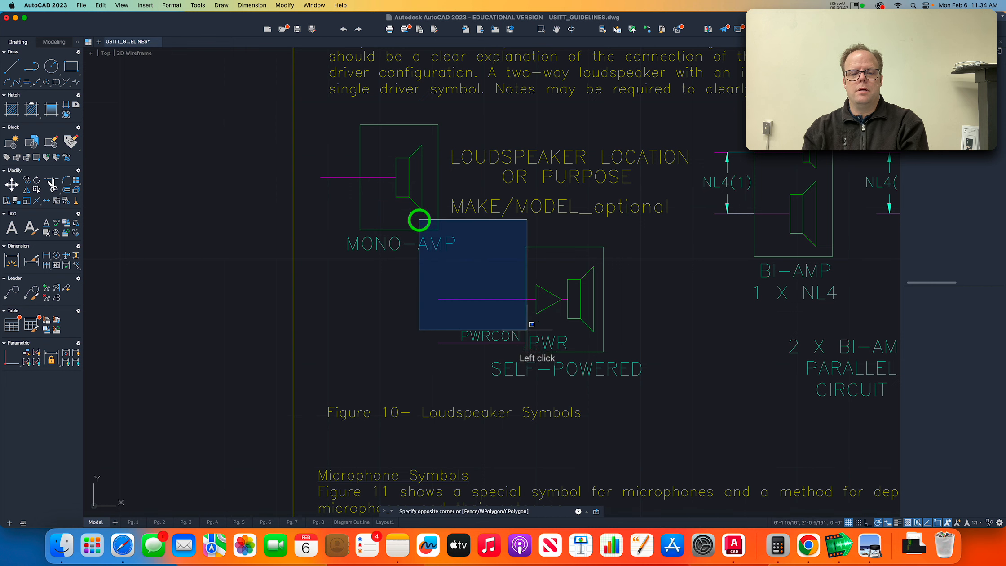
click(659, 332)
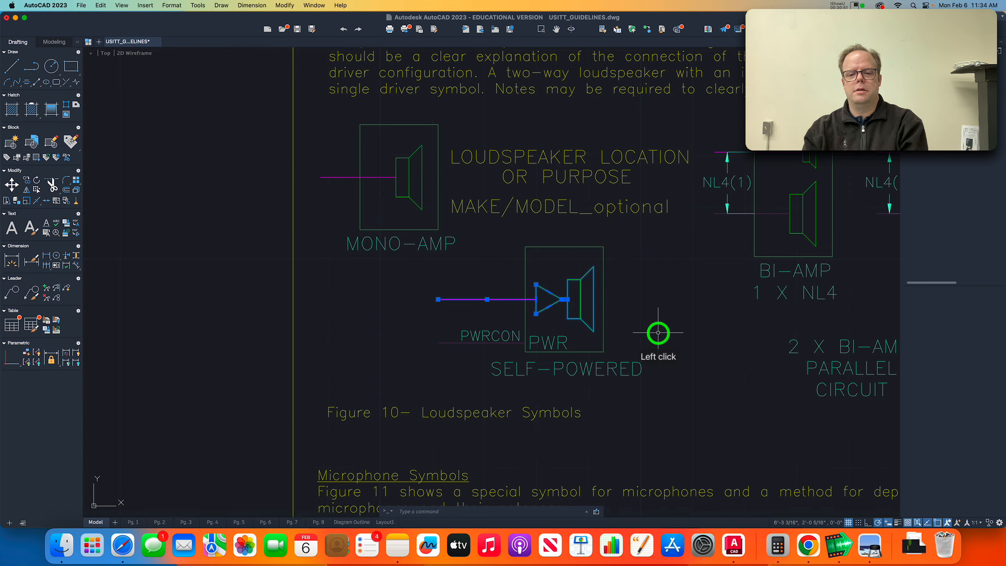
click(628, 344)
click(602, 335)
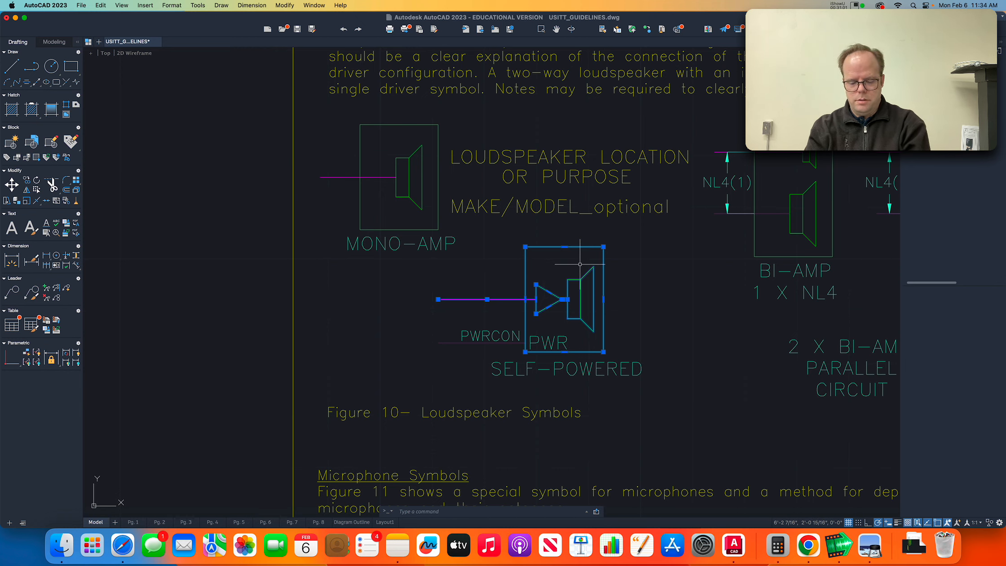
text(co)
key(Return)
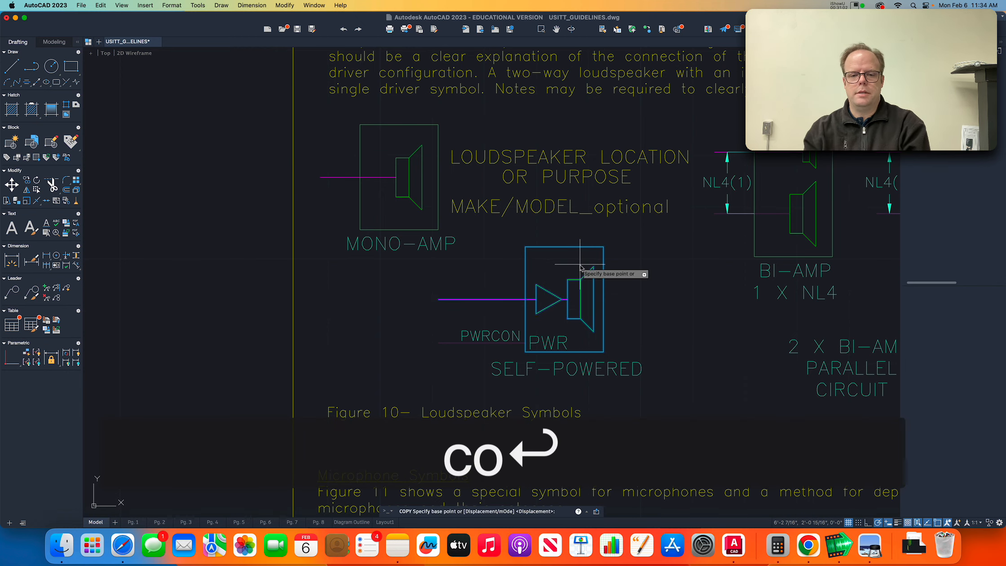
click(438, 298)
scroll(364, 298, down, 10)
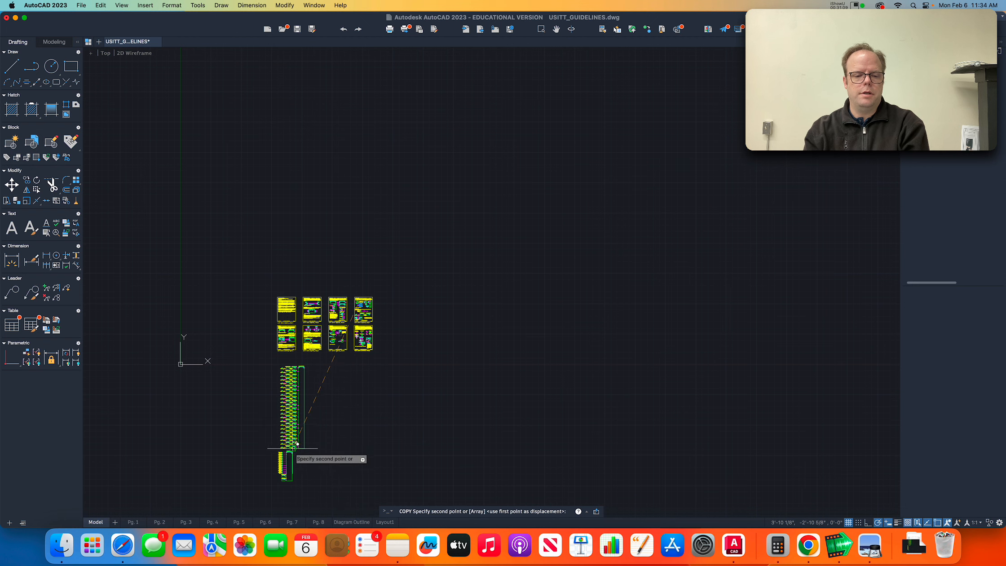
- Place the copied self-powered loudspeaker symbol at the end of the lower equipment block's output 1 line and finish the copy
scroll(293, 450, up, 10)
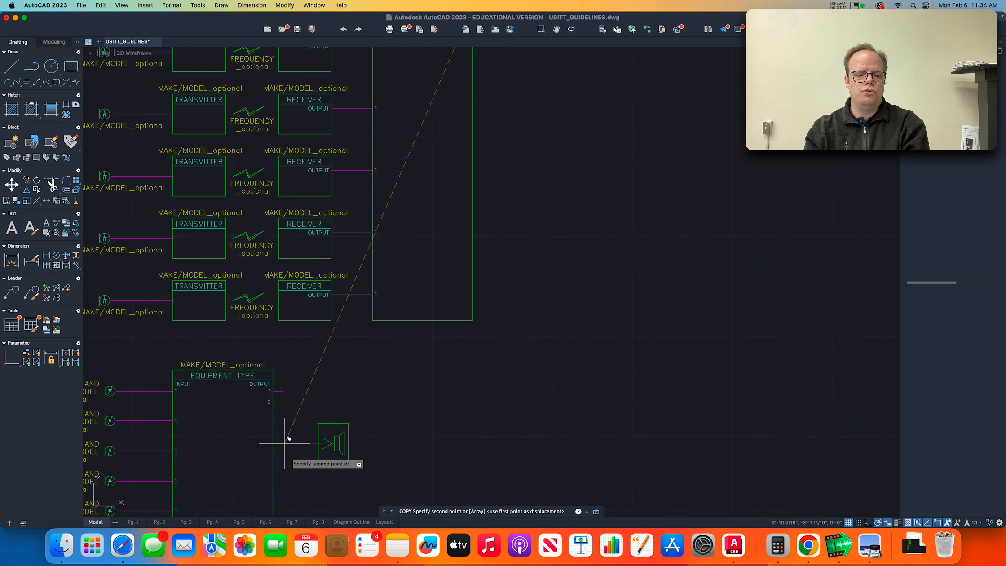
scroll(301, 401, up, 5)
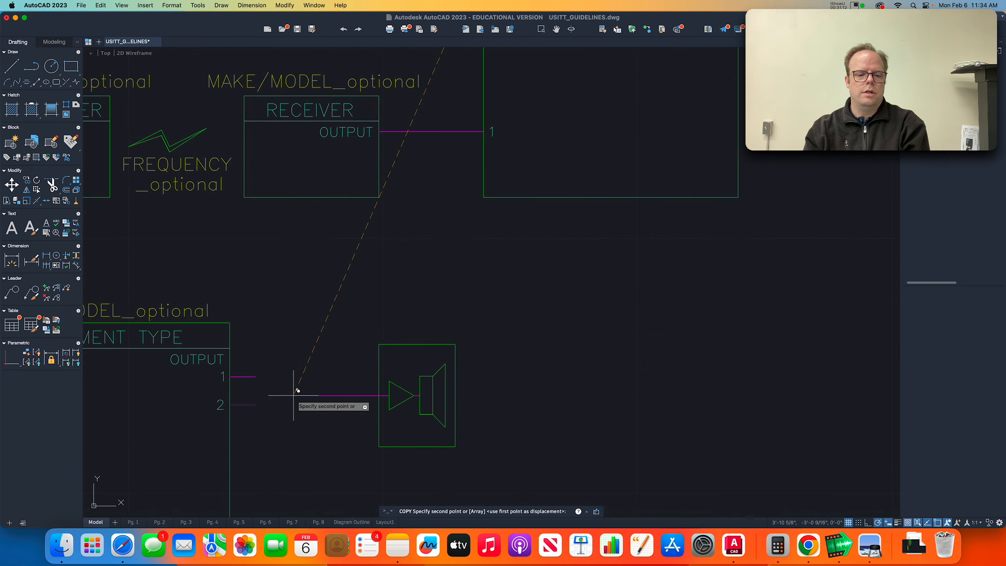
click(255, 376)
key(Escape)
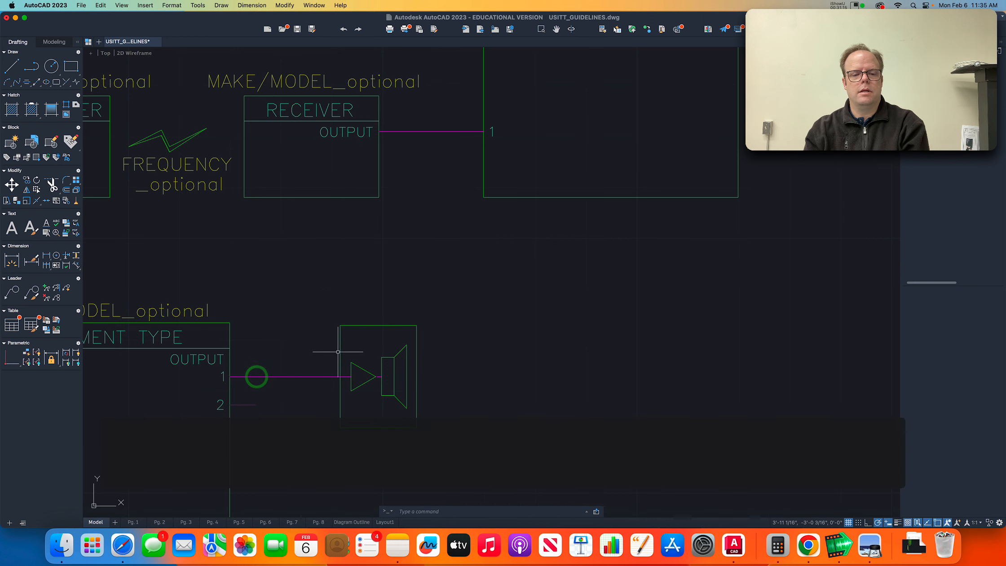
scroll(343, 398, down, 3)
scroll(349, 394, down, 5)
scroll(339, 393, up, 5)
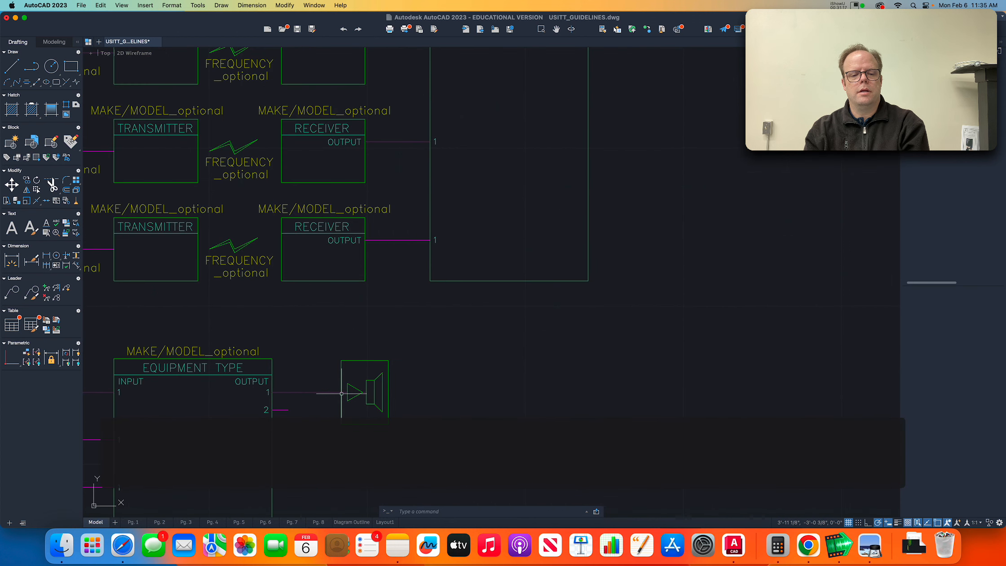
- Switch to SystemDiagramOutline_Example.png in Preview to check the label beside the loudspeaker, and return to AutoCAD
key(super+Tab)
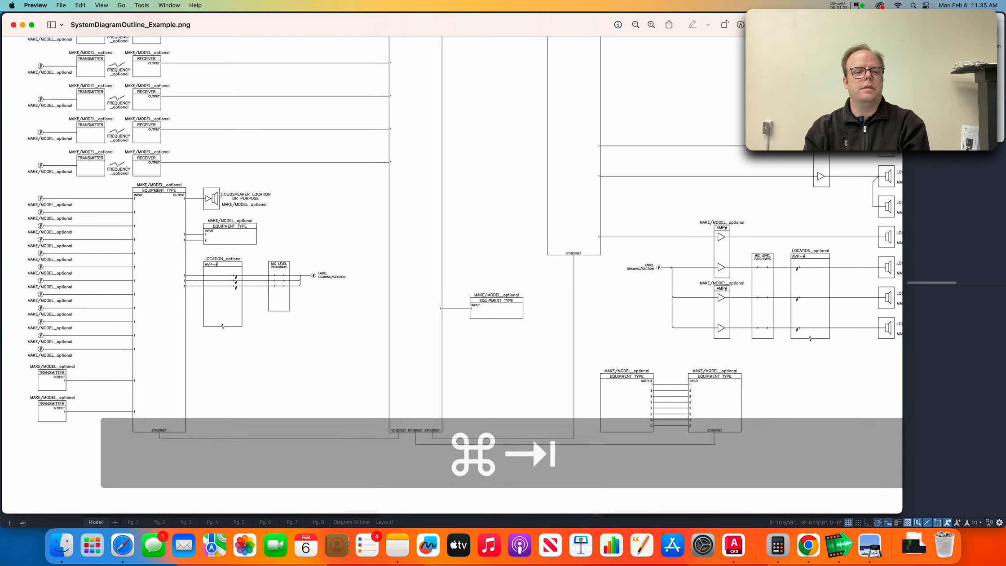
scroll(227, 189, down, 1)
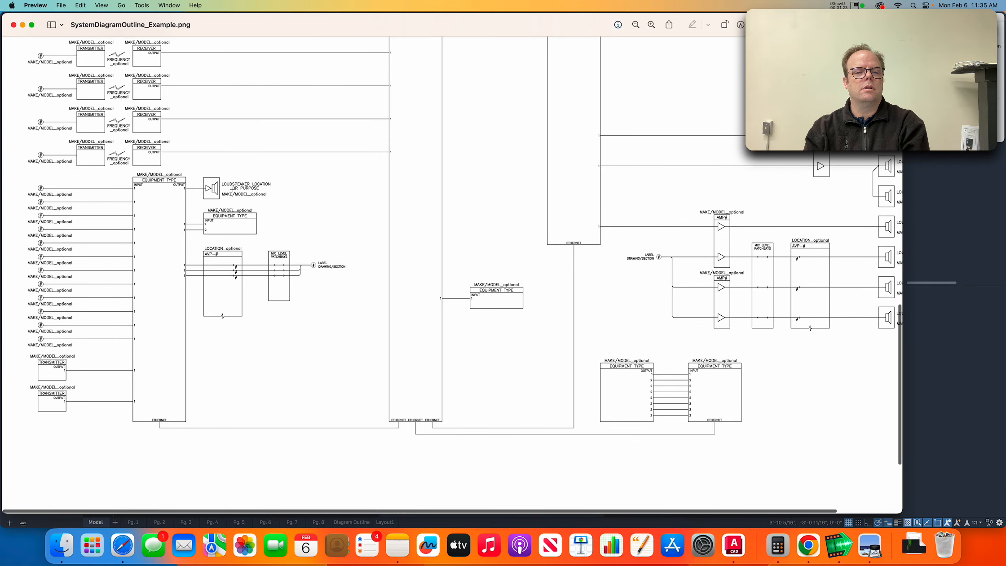
key(super+Tab)
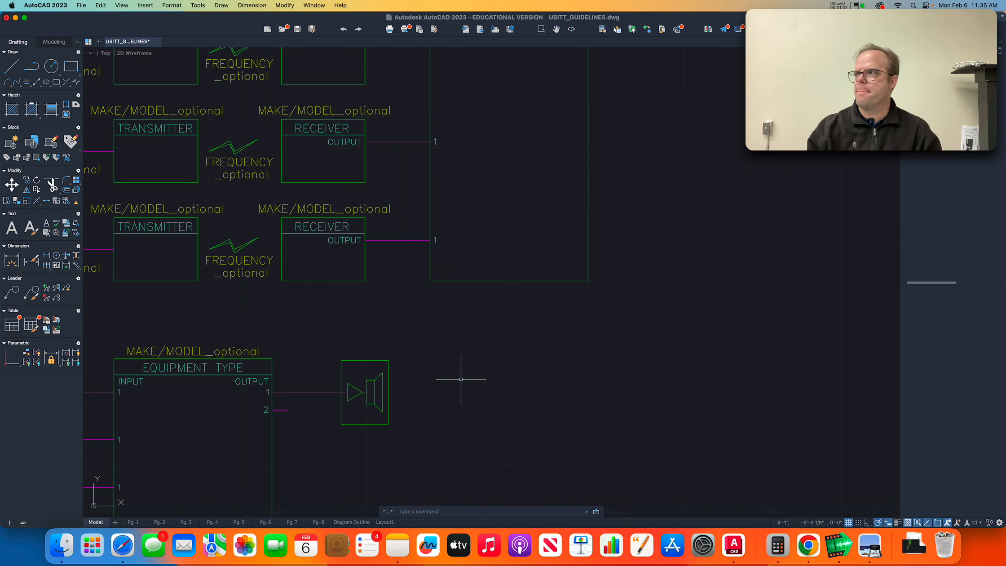
scroll(478, 271, down, 10)
scroll(478, 213, up, 3)
scroll(473, 214, up, 4)
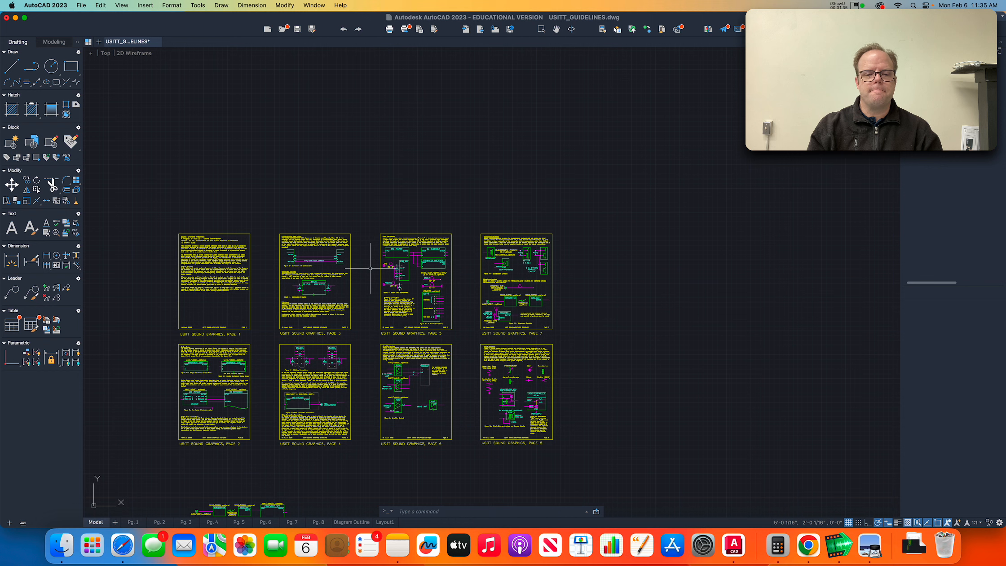
scroll(508, 250, up, 8)
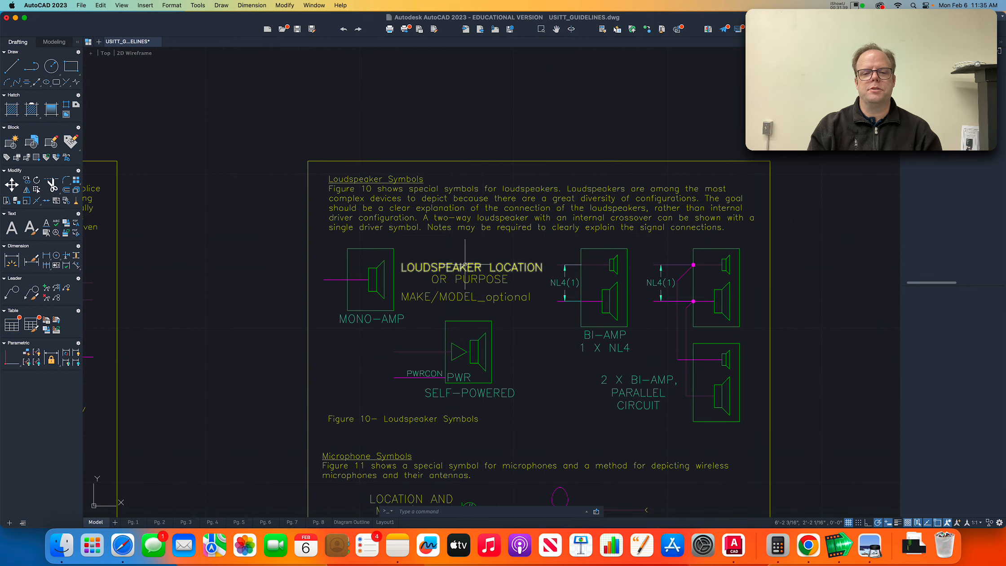
click(497, 252)
click(453, 306)
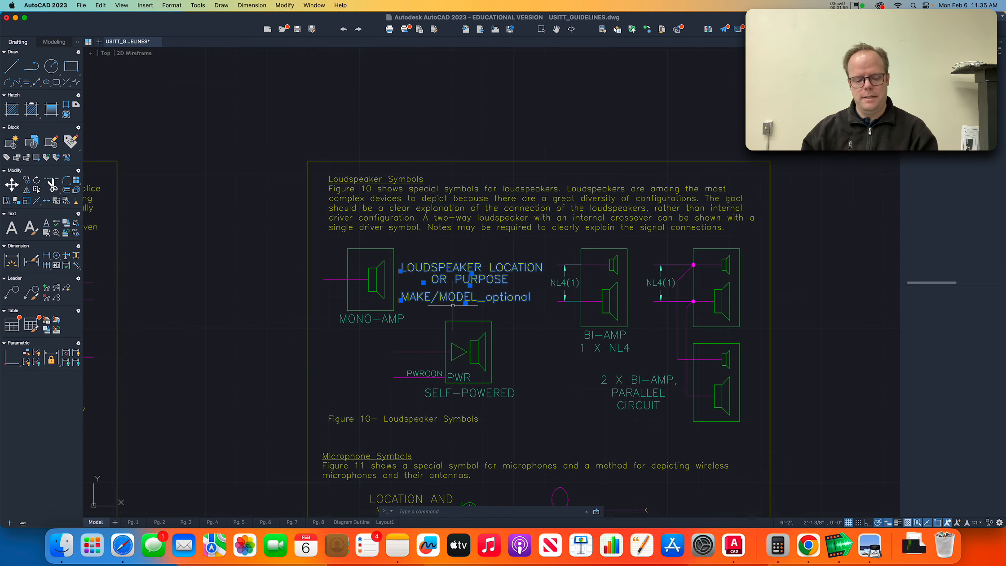
key(Escape)
key(Escape)
scroll(382, 465, down, 10)
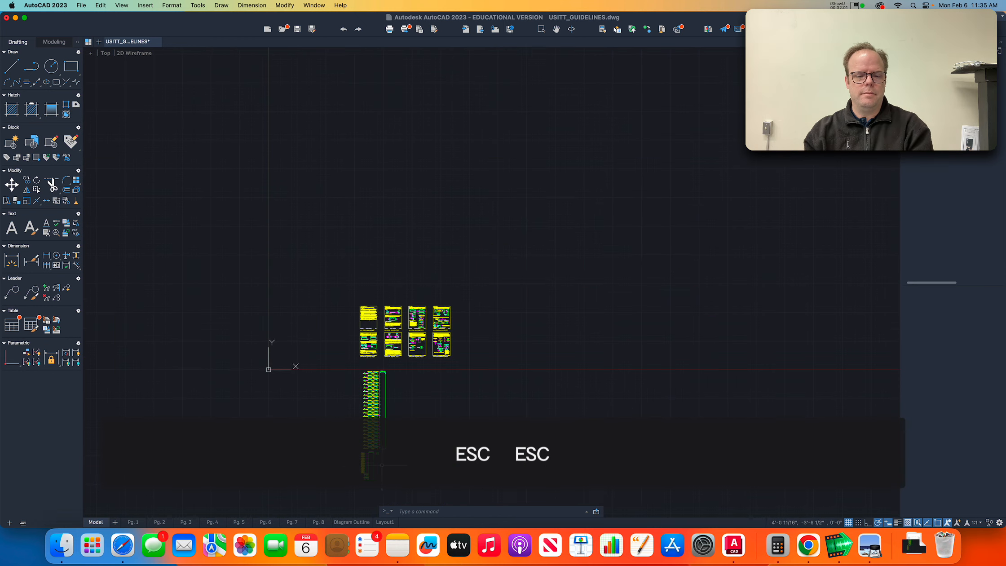
scroll(382, 465, up, 15)
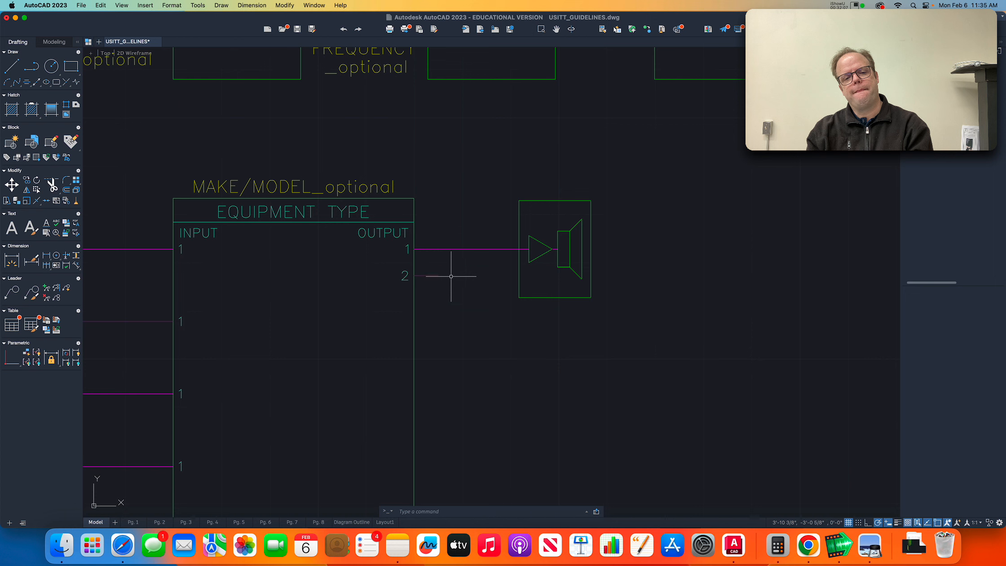
- Copy the loudspeaker location and make/model text from the mono-amp symbol on page 7 to the same midpoint beside the placed self-powered loudspeaker
scroll(480, 265, down, 8)
scroll(480, 267, down, 8)
scroll(490, 212, up, 10)
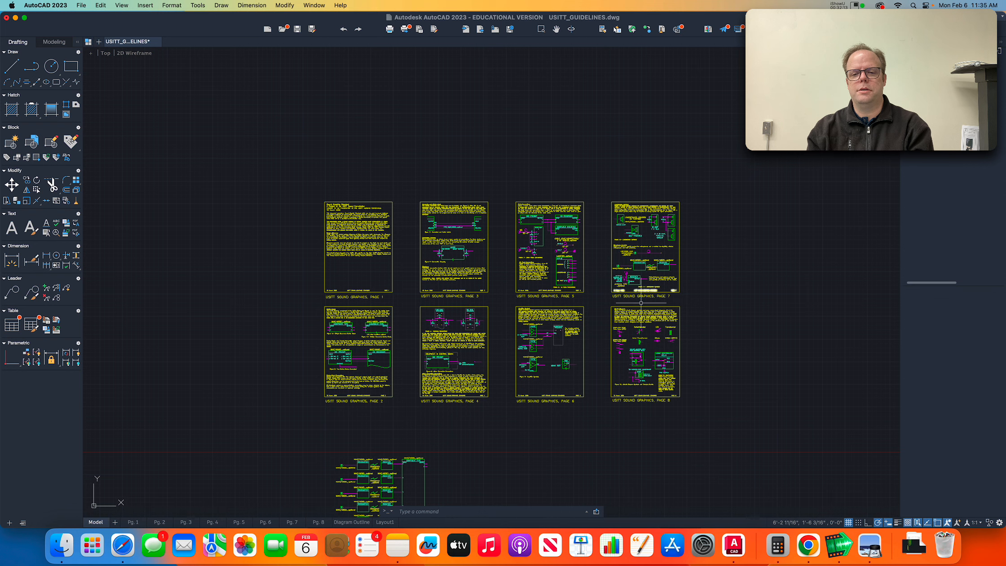
scroll(642, 198, up, 10)
click(641, 168)
click(569, 229)
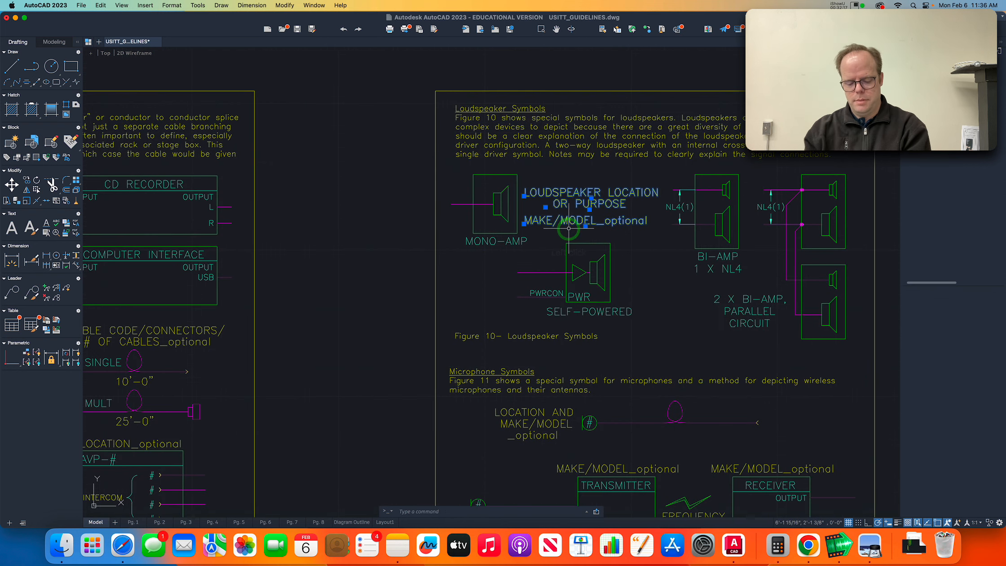
text(co)
key(Return)
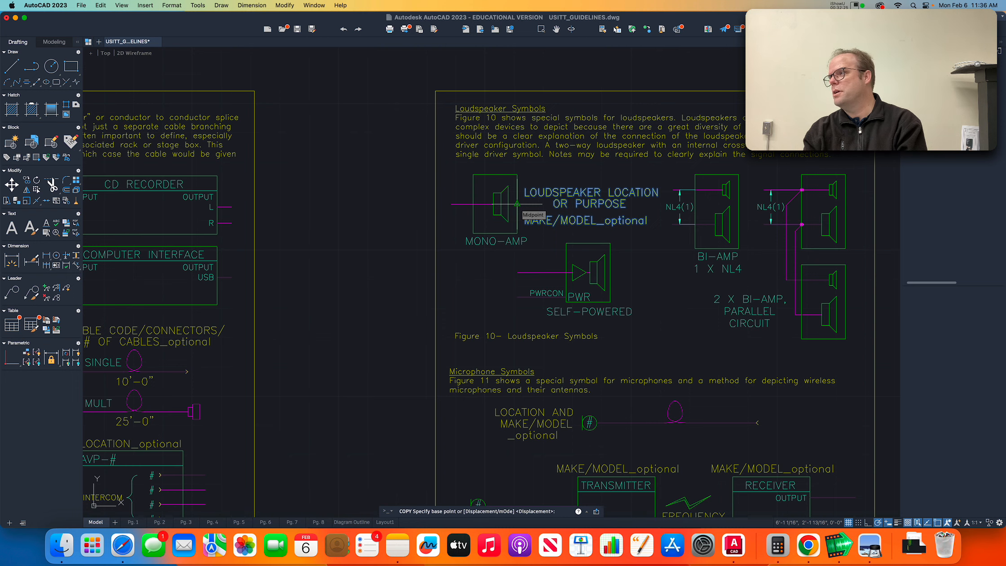
click(518, 204)
scroll(530, 283, down, 10)
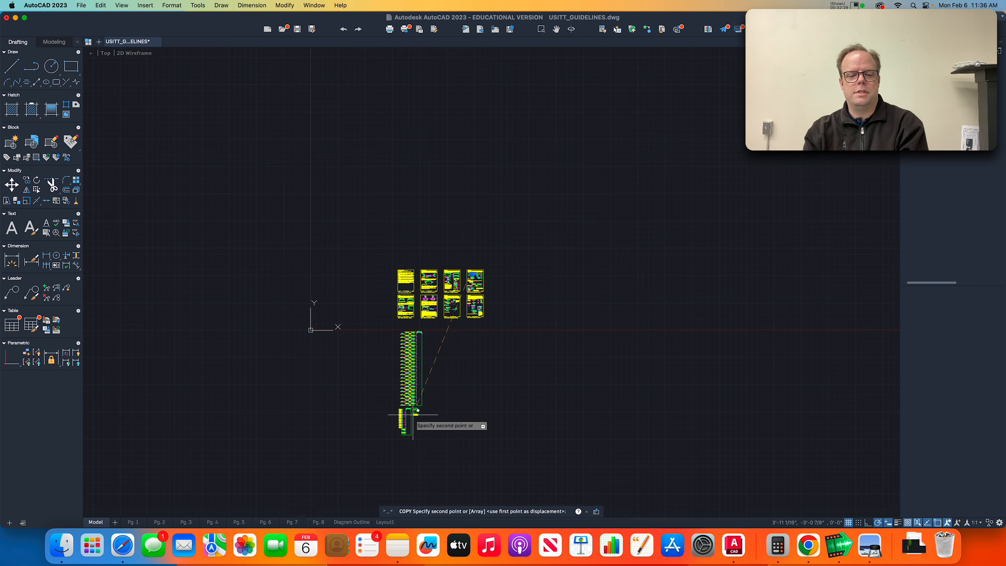
scroll(414, 412, up, 4)
scroll(421, 404, up, 8)
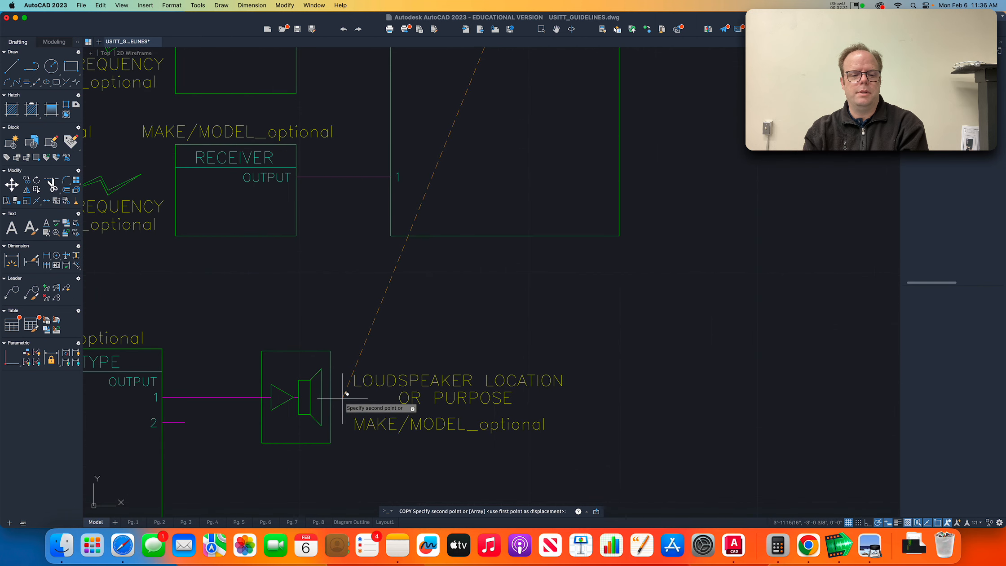
click(331, 397)
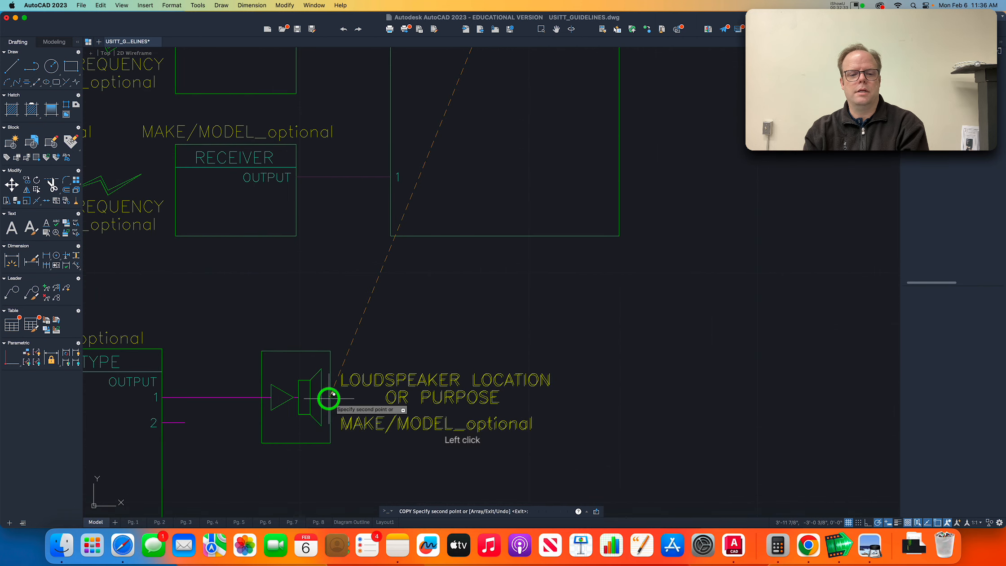
key(Return)
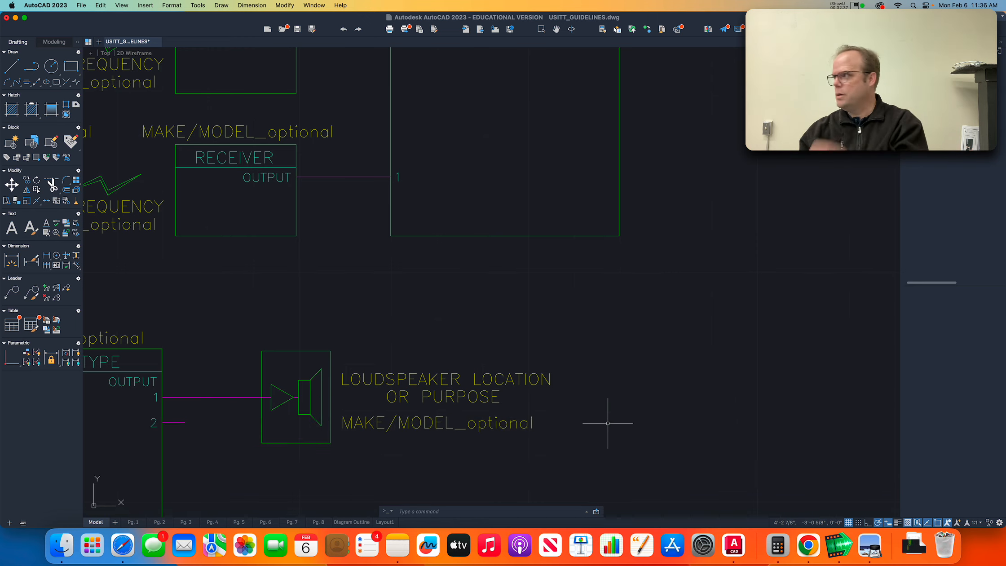
scroll(617, 401, down, 5)
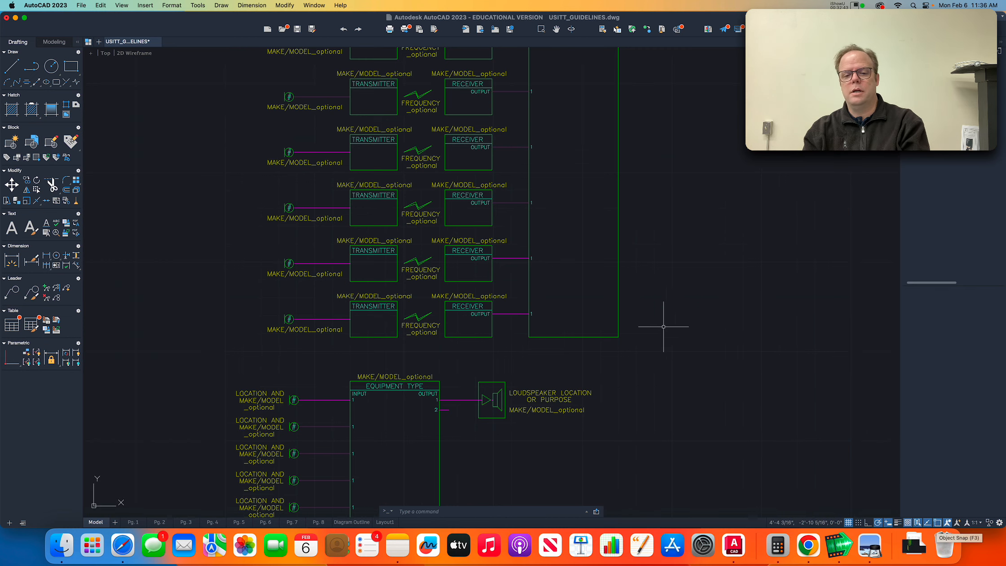
scroll(658, 327, down, 10)
scroll(723, 117, up, 10)
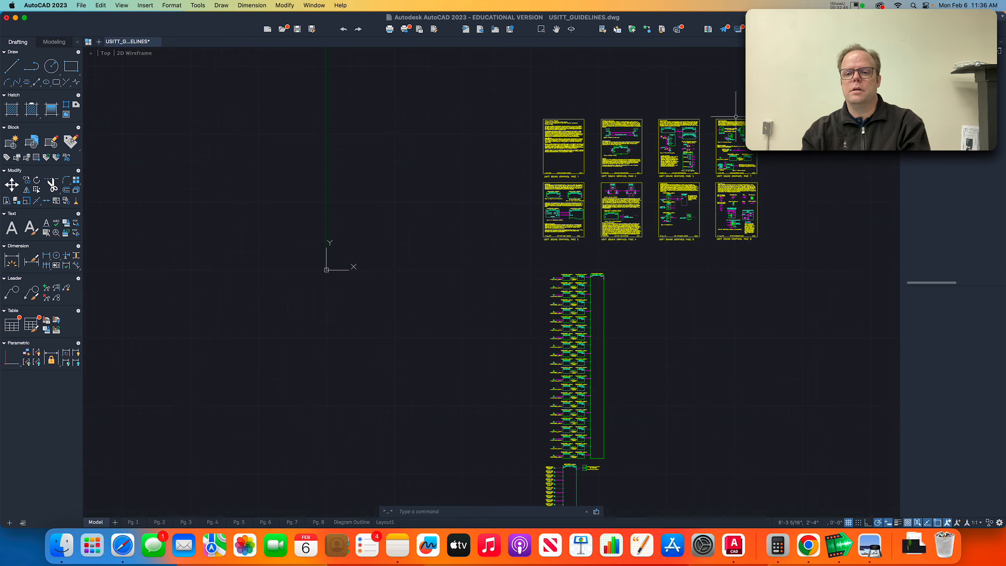
click(662, 340)
click(567, 263)
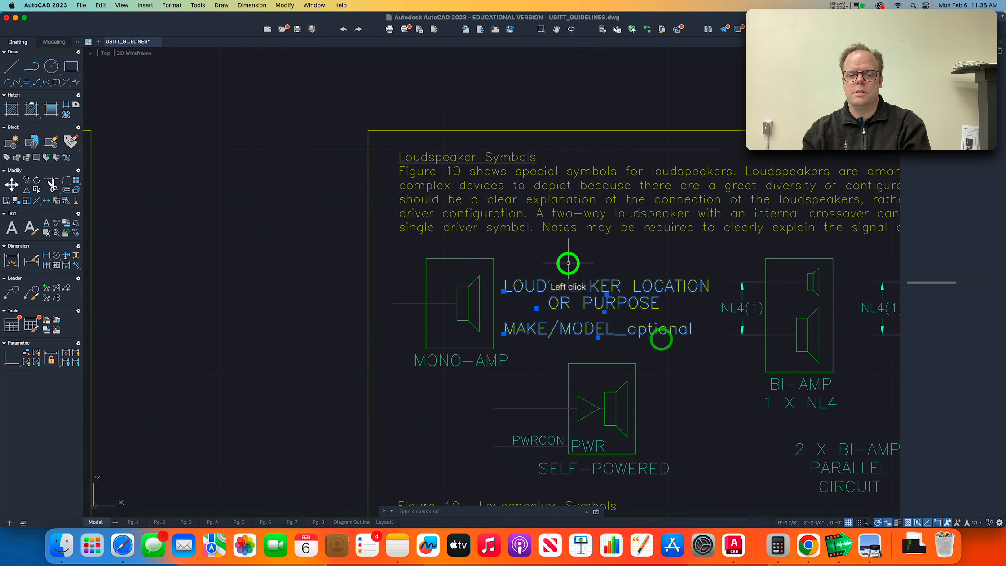
text(co)
key(Return)
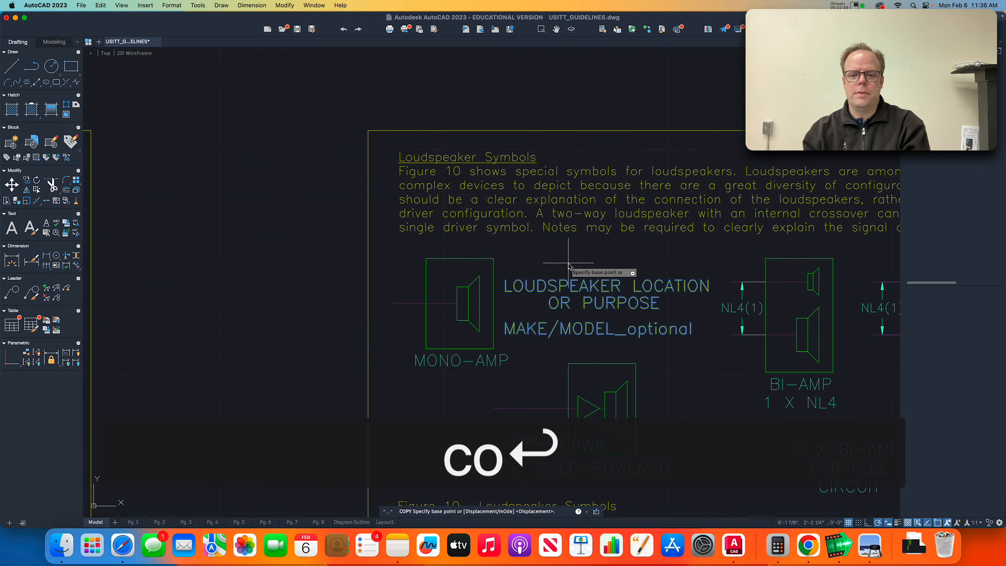
click(493, 304)
scroll(461, 425, down, 8)
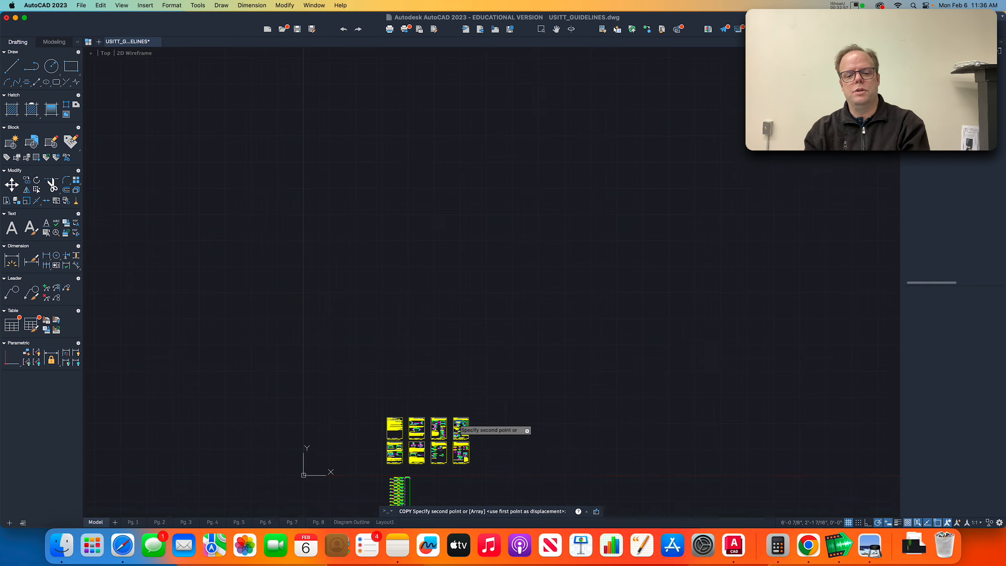
key(Escape)
key(Escape)
key(Escape)
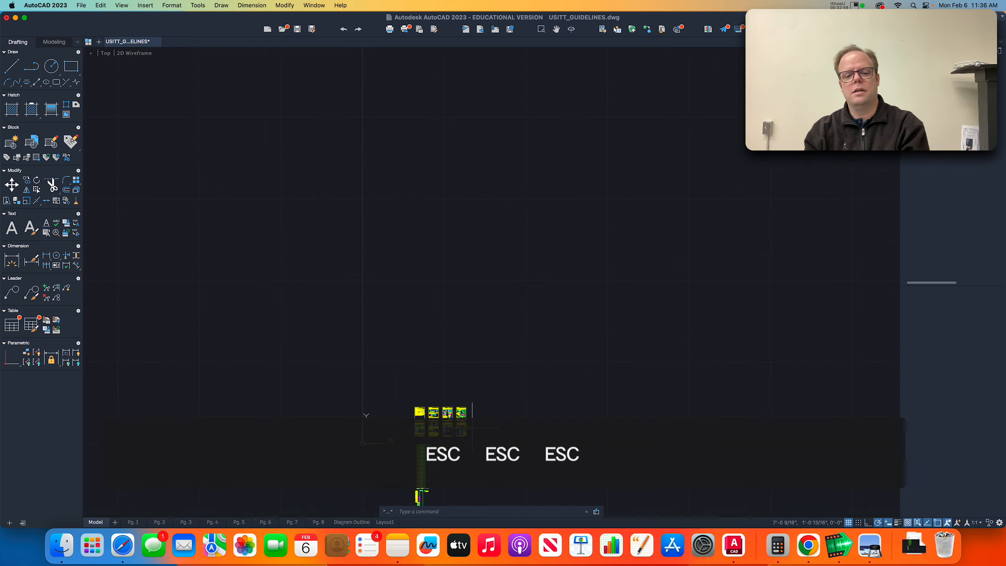
- Erase the output 2 number and its short line from the lower equipment block
scroll(425, 496, up, 12)
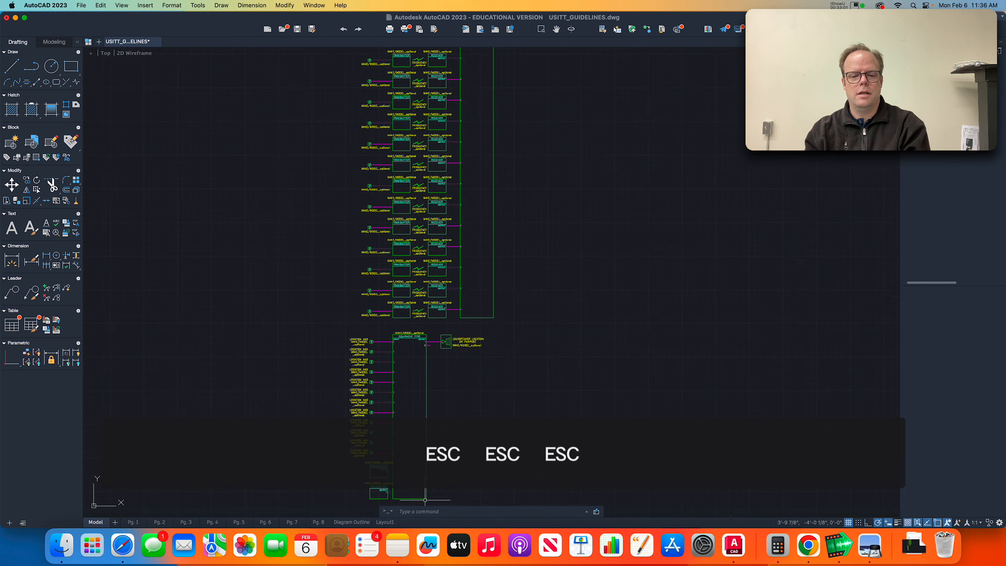
scroll(454, 397, up, 3)
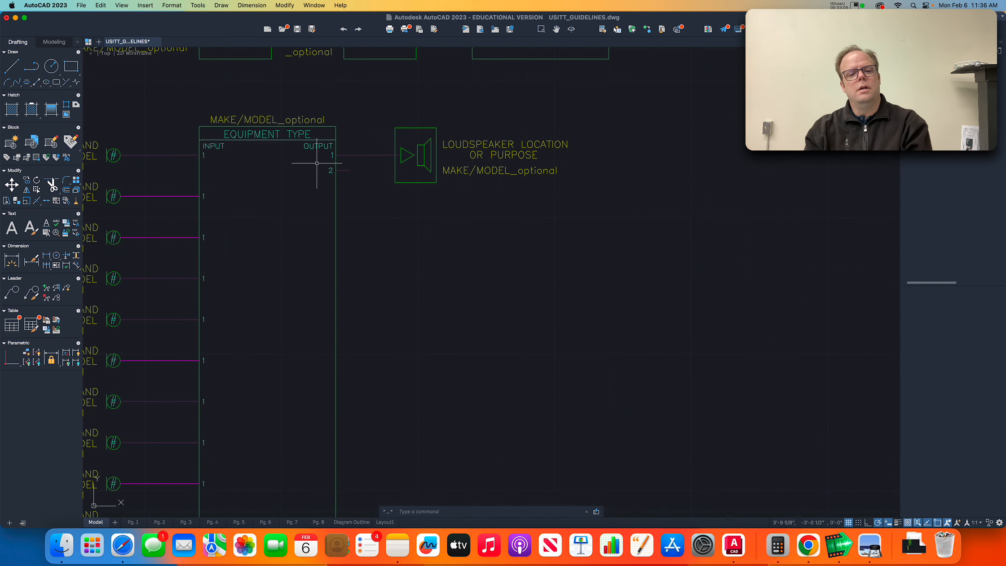
scroll(316, 163, up, 2)
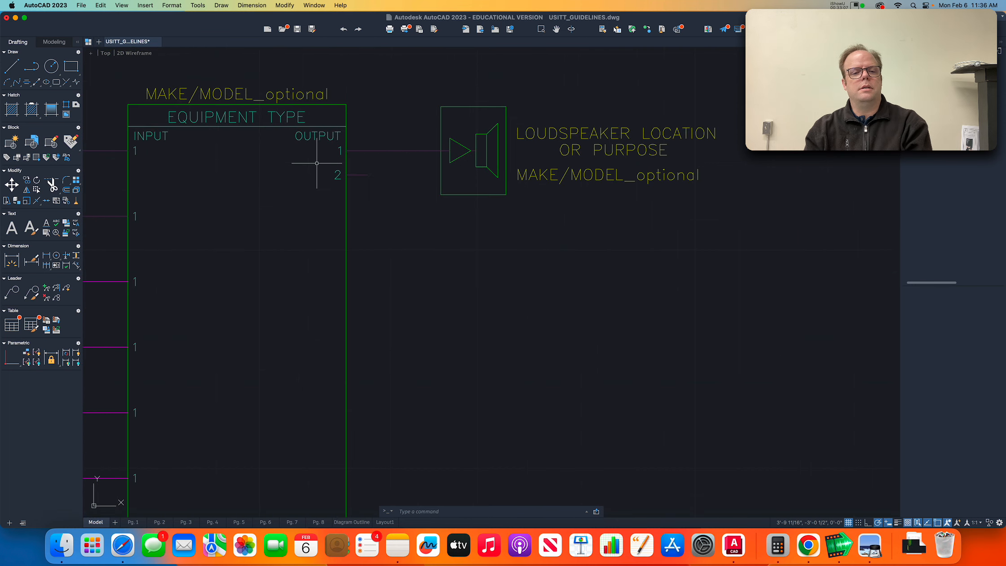
click(317, 163)
click(377, 198)
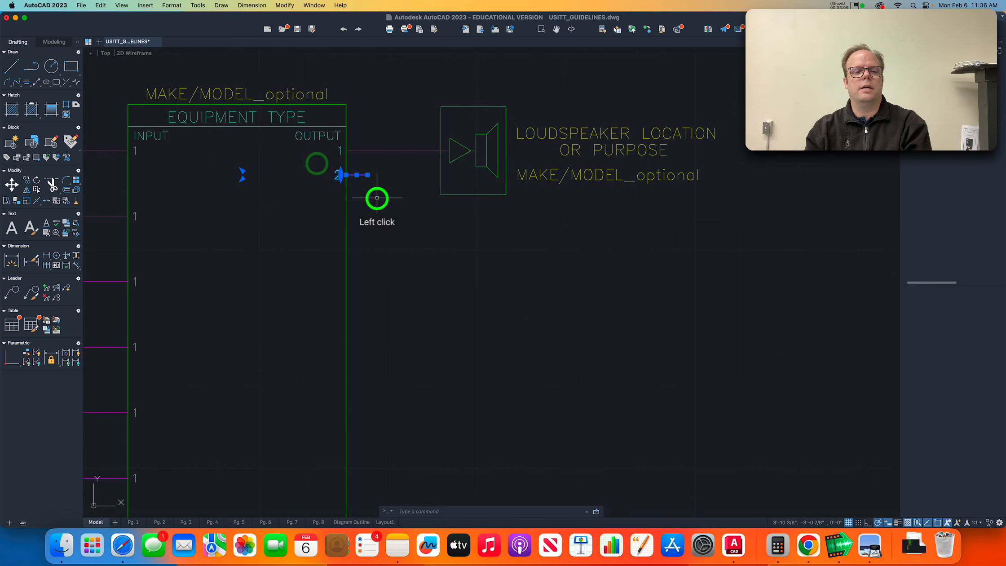
text(e)
key(Return)
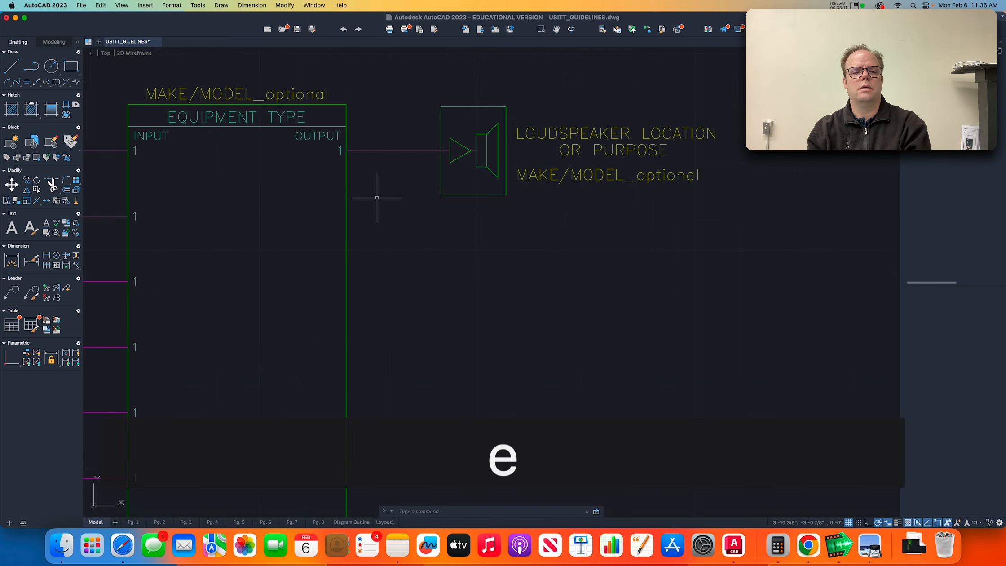
key(Escape)
key(Escape)
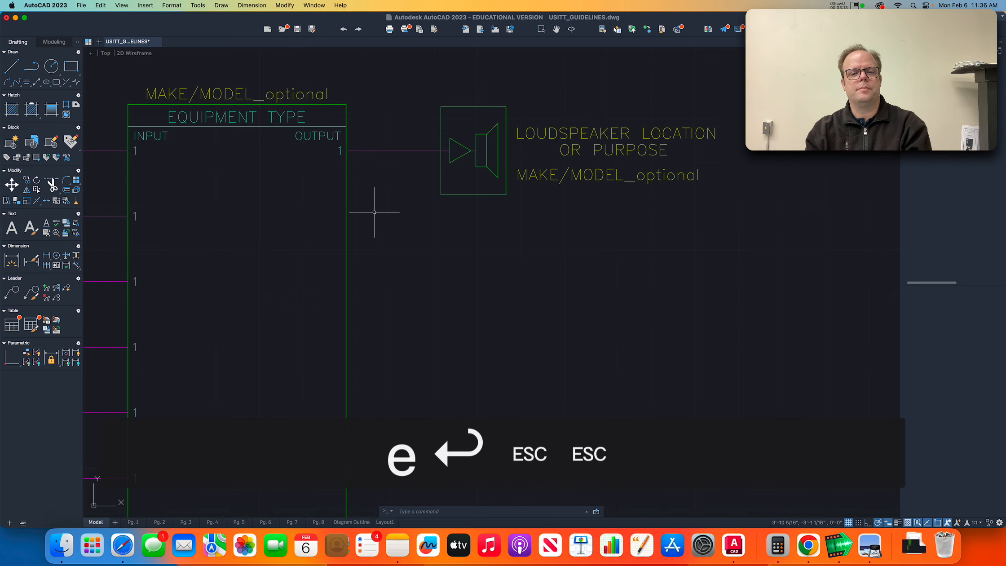
- Switch to the example diagram in Preview to examine the equipment connected below the loudspeaker, and return to AutoCAD
key(super+Tab)
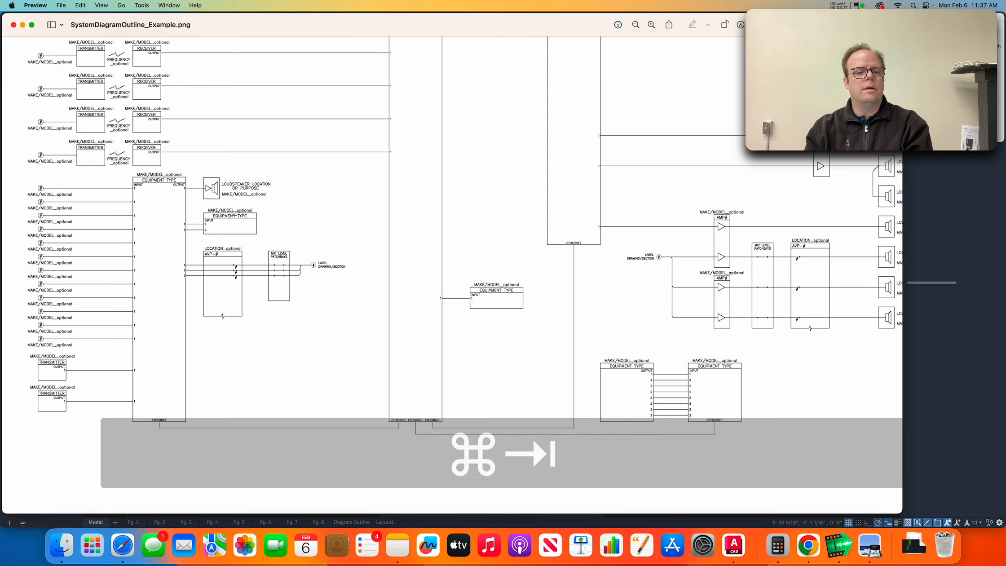
scroll(269, 211, down, 1)
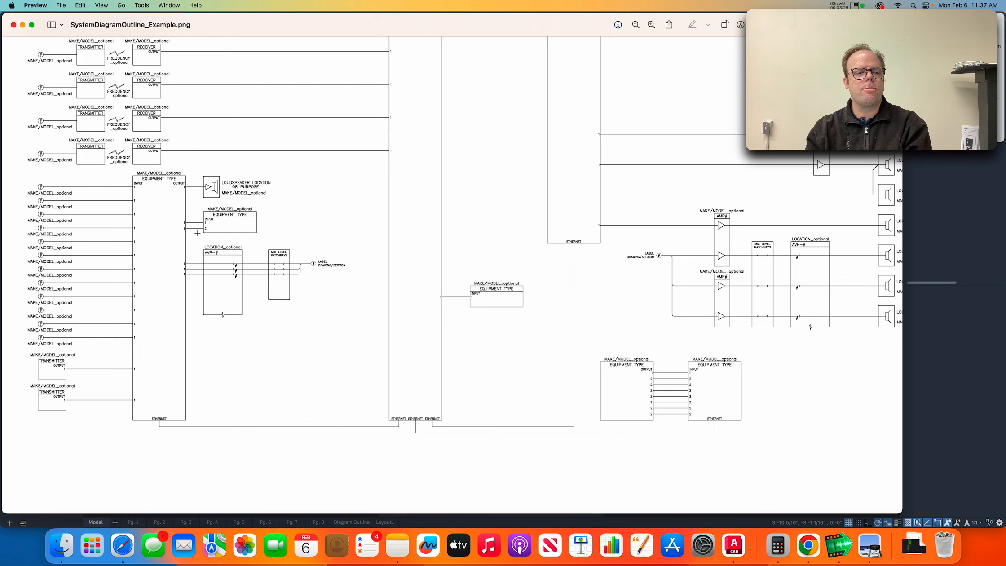
key(super+Tab)
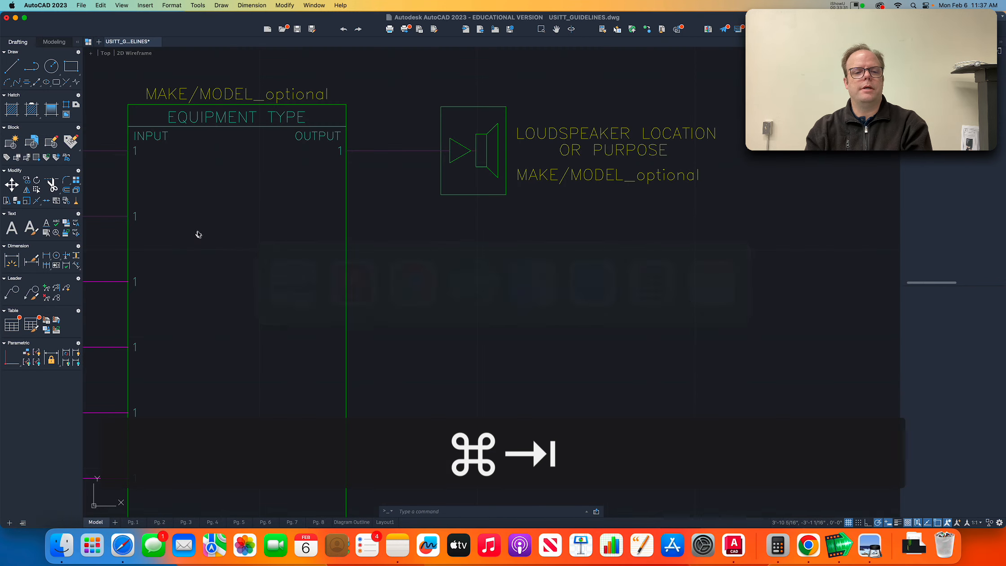
scroll(326, 257, down, 10)
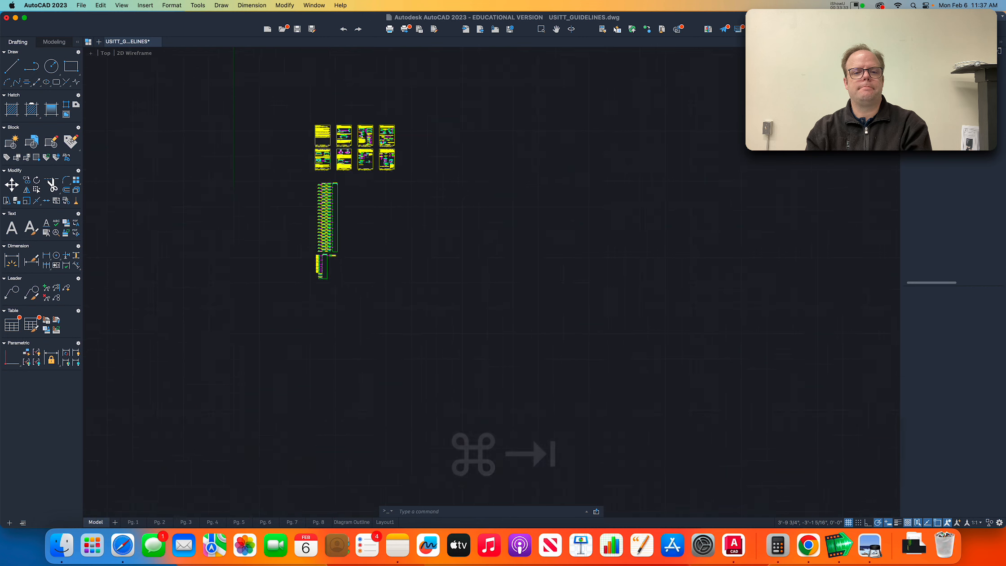
- Copy the Figure 1a single-occurrence device block from page 2 to below the self-powered loudspeaker, aligned with the loudspeaker box's left edge
scroll(315, 189, up, 6)
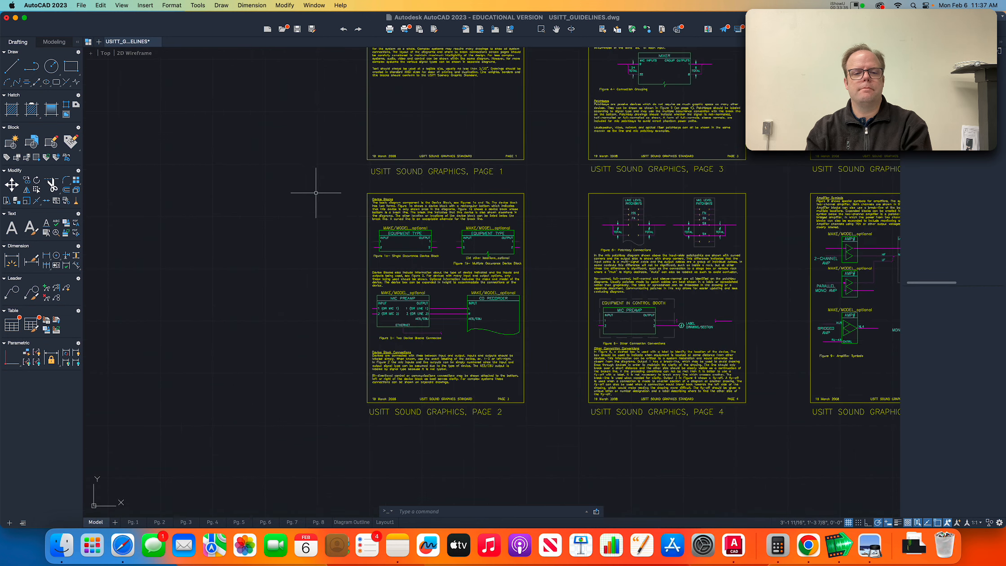
click(370, 229)
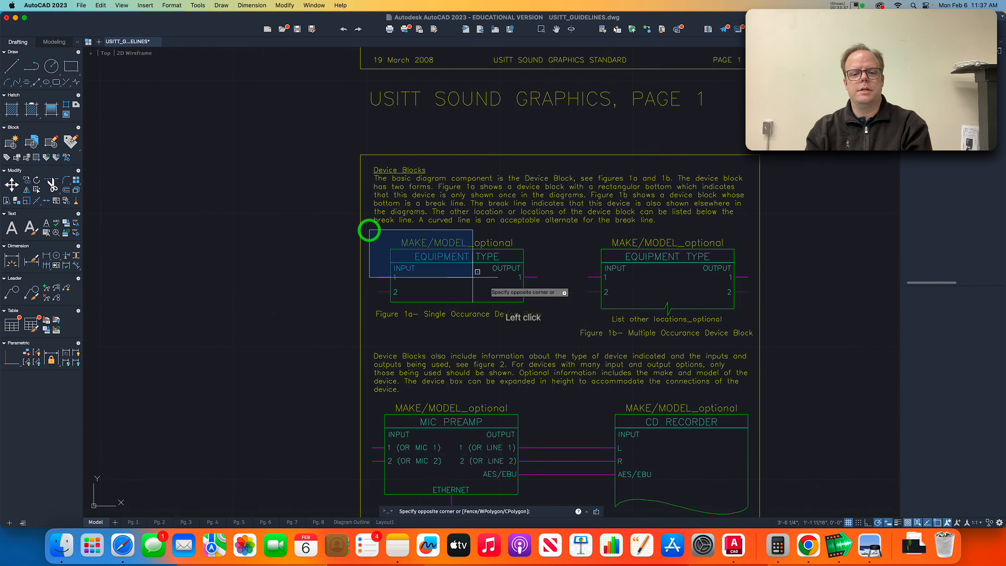
click(552, 302)
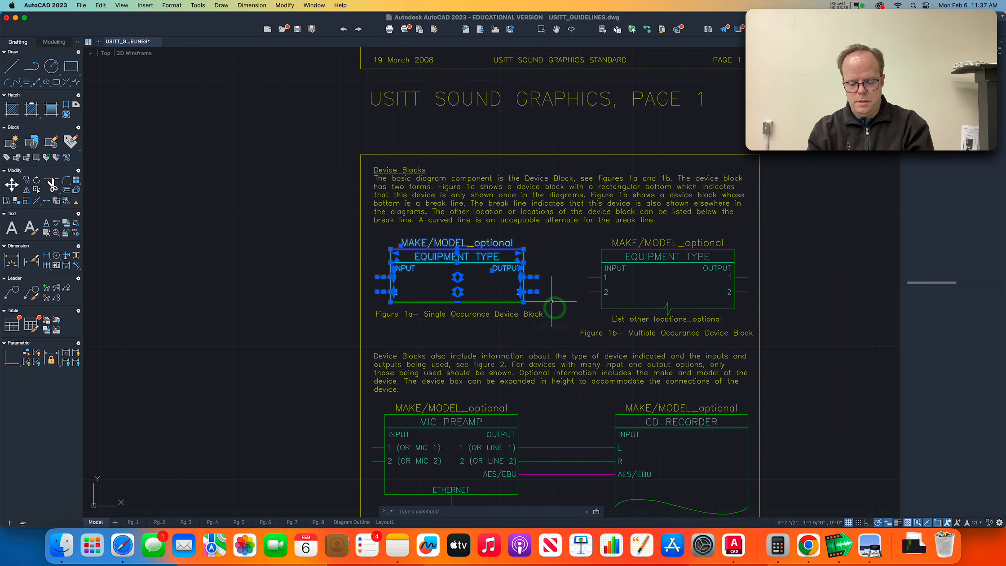
text(co)
key(Return)
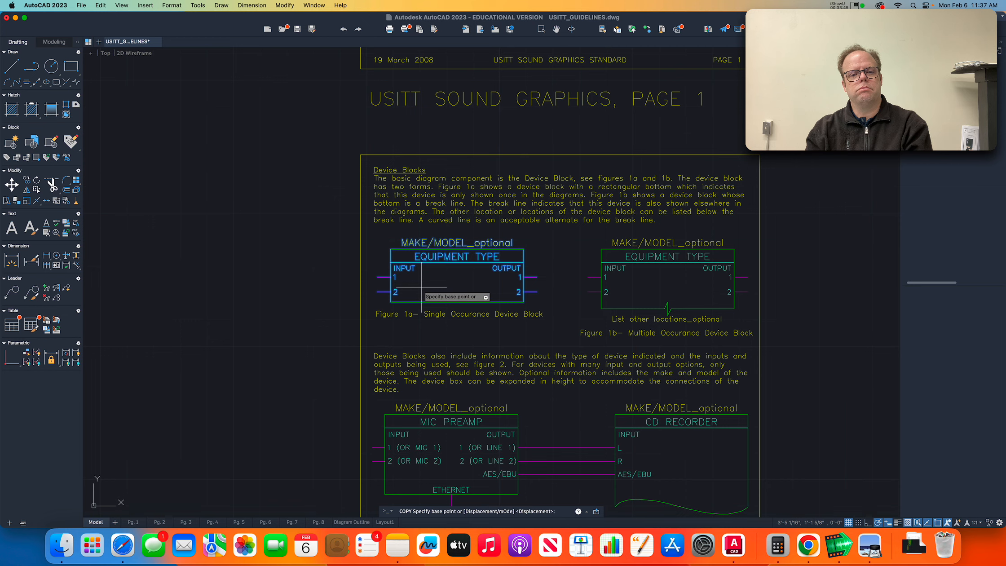
click(391, 249)
scroll(406, 314, down, 10)
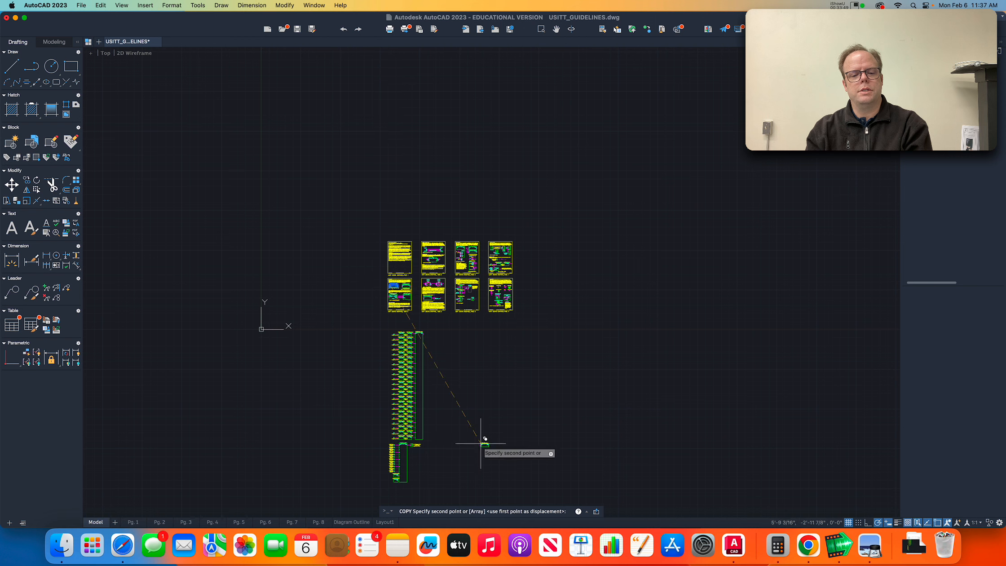
scroll(418, 462, up, 10)
scroll(365, 419, up, 3)
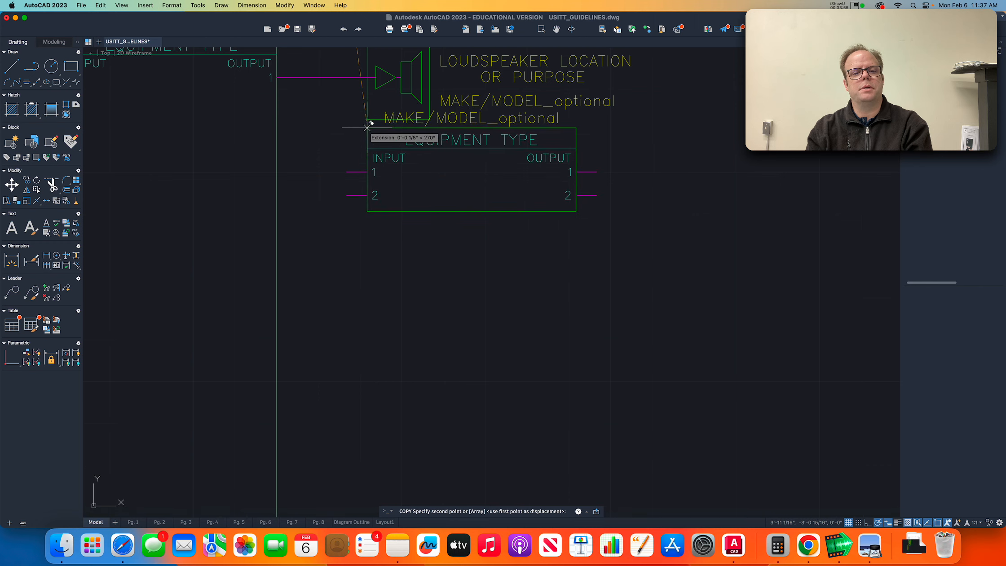
click(364, 174)
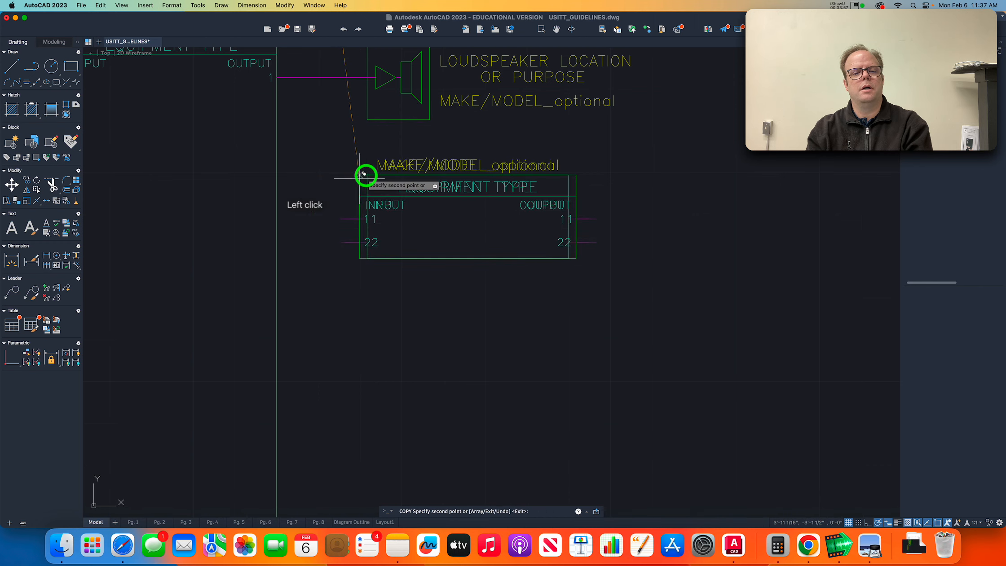
key(Escape)
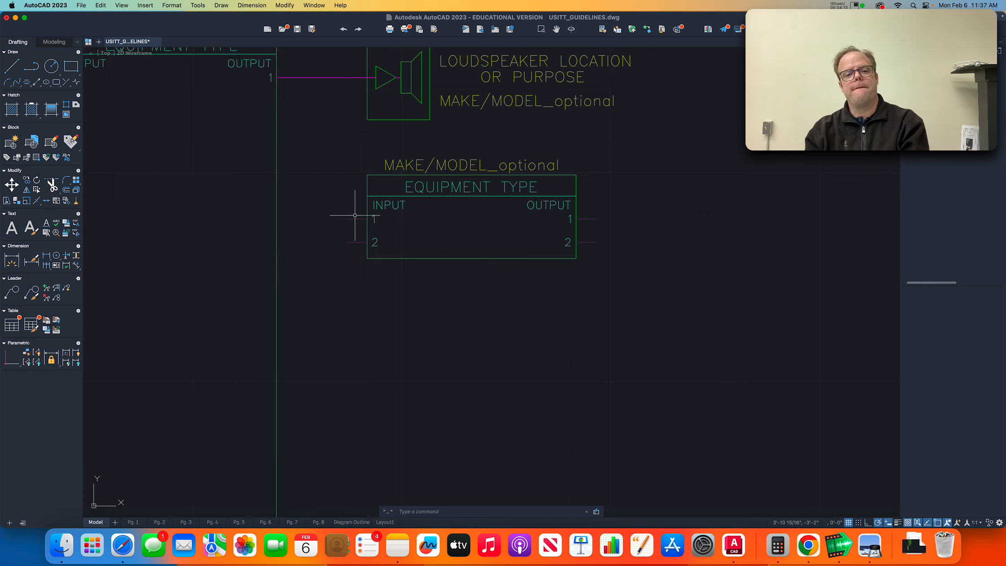
- Extend the input 1 and input 2 lines of the copied device block to the output-side edge of the tall equipment block
text(ex)
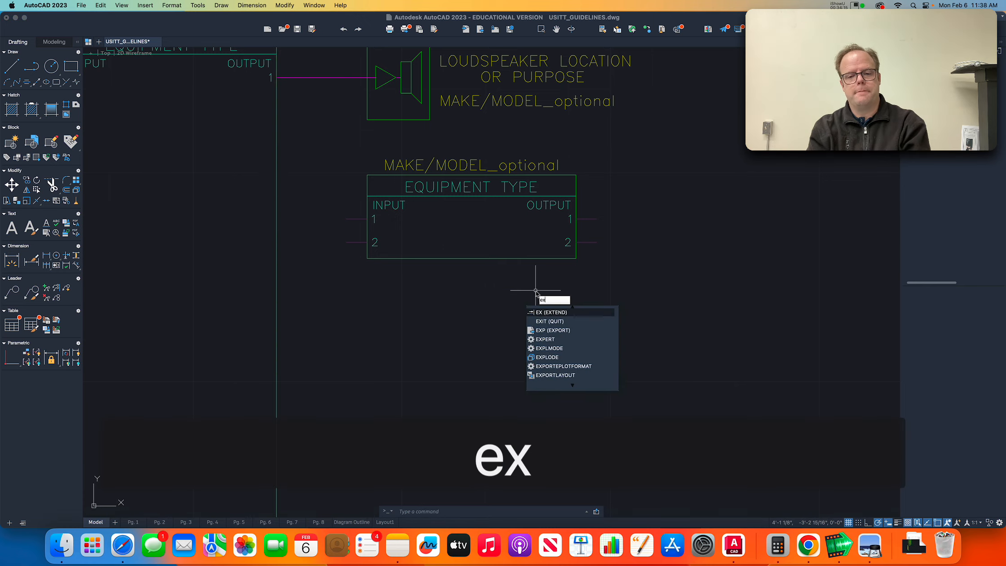
text(tend)
key(Return)
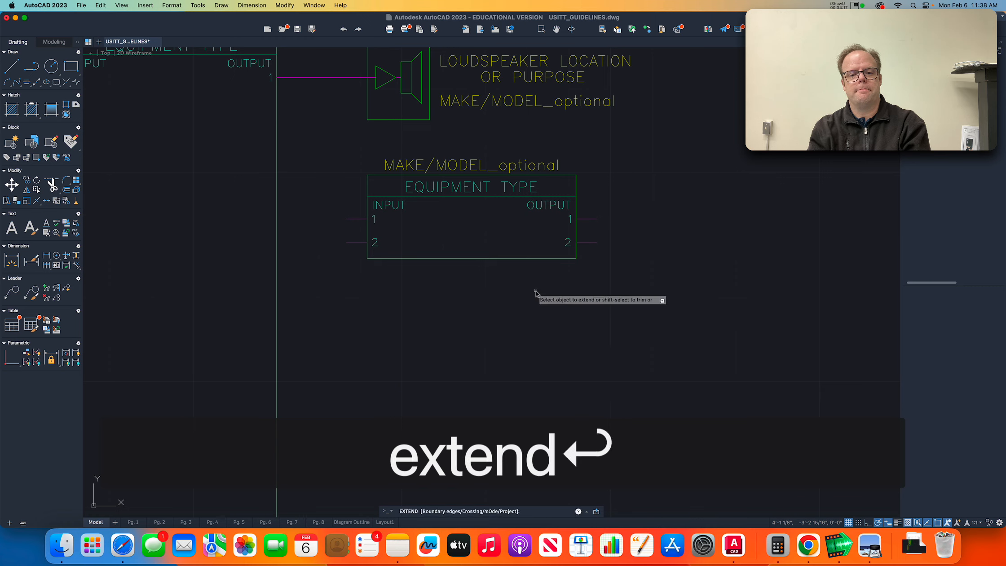
text(b)
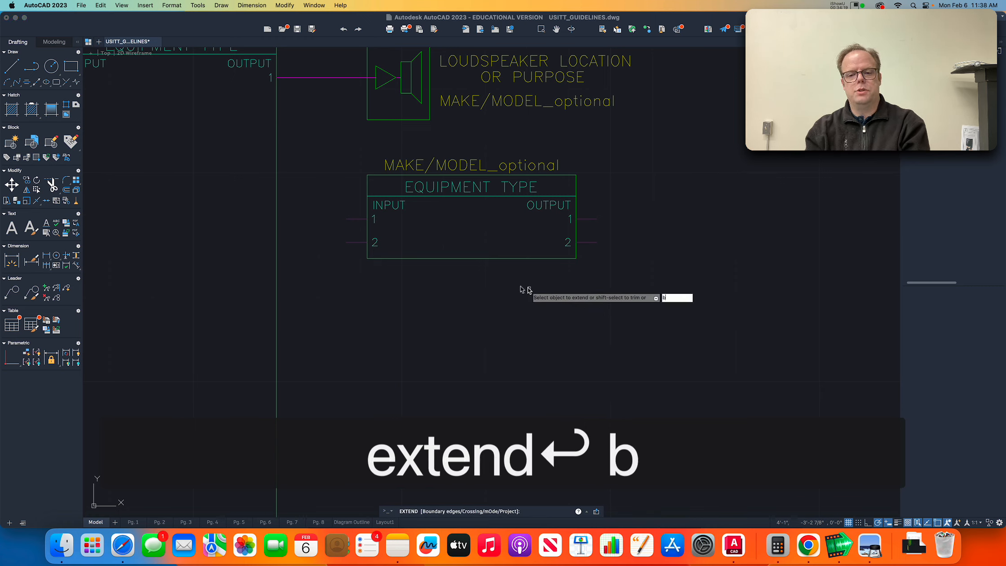
key(space)
click(276, 280)
key(Return)
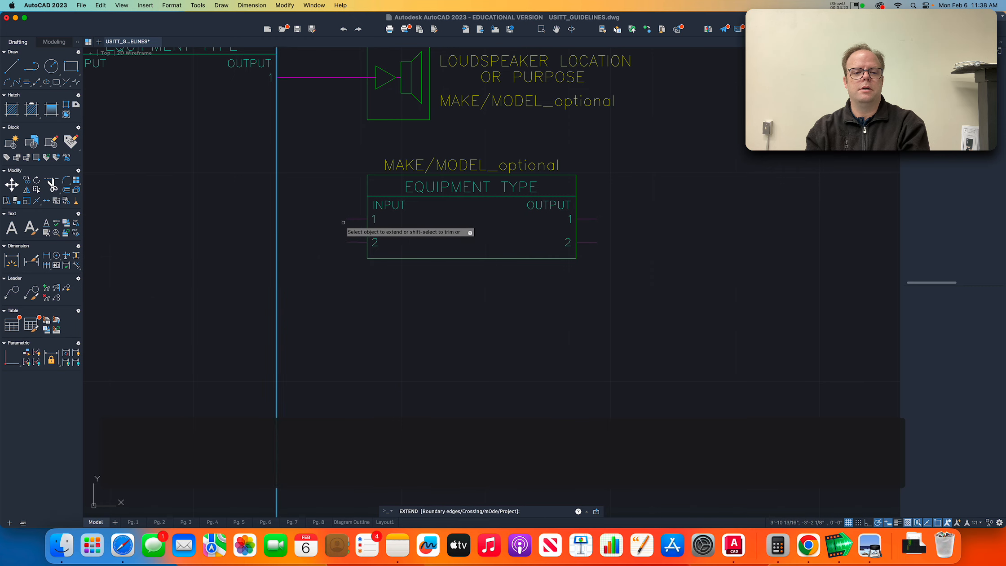
click(346, 219)
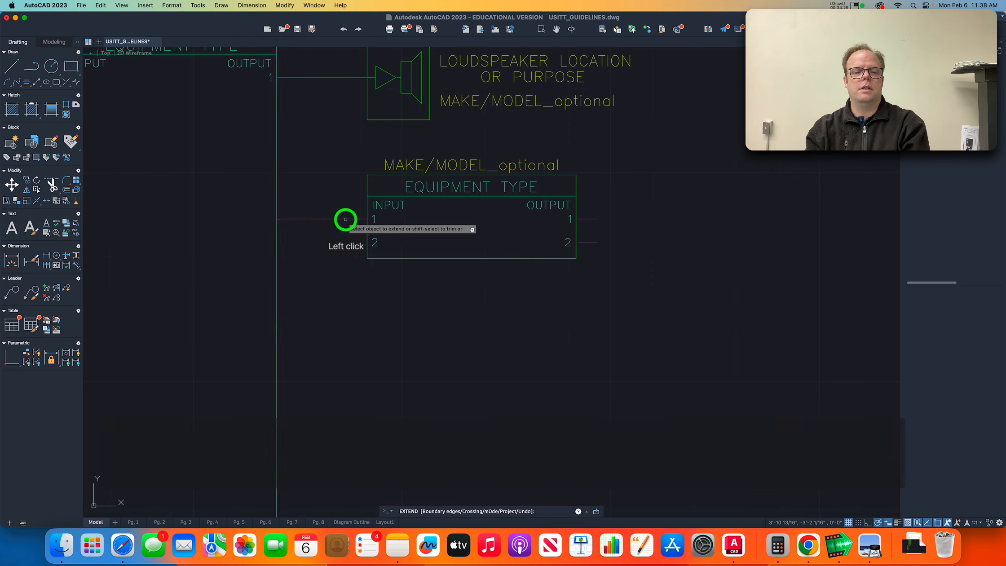
click(350, 241)
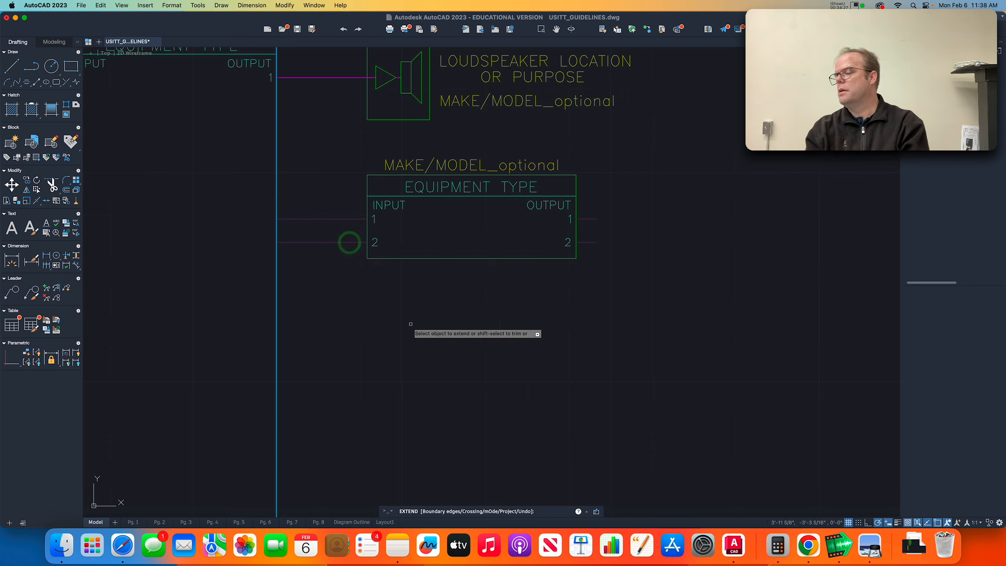
key(Return)
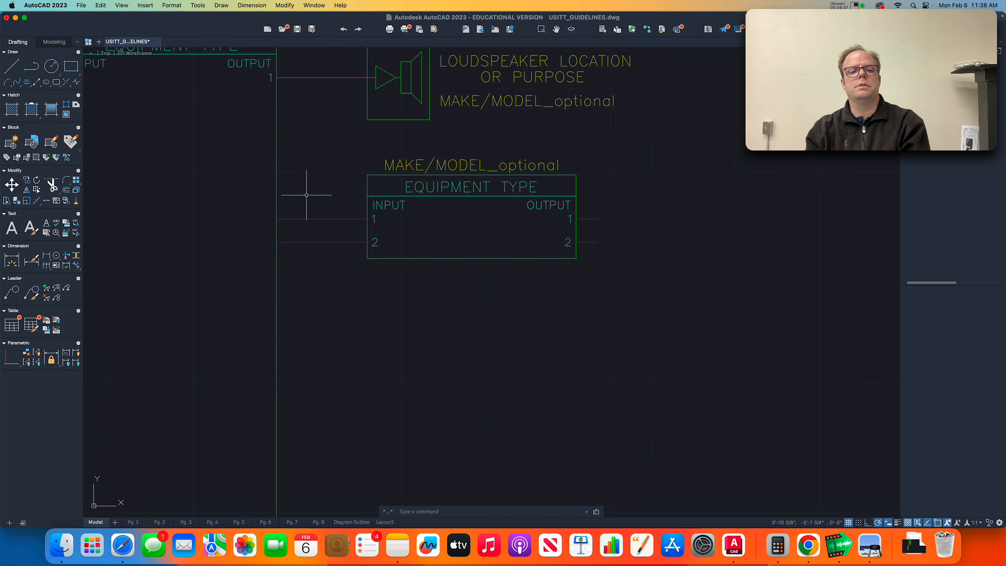
- Check the example diagram in Preview, return to AutoCAD, and erase the OUTPUT label, both output numbers and their short lines from the copied block
scroll(307, 195, down, 4)
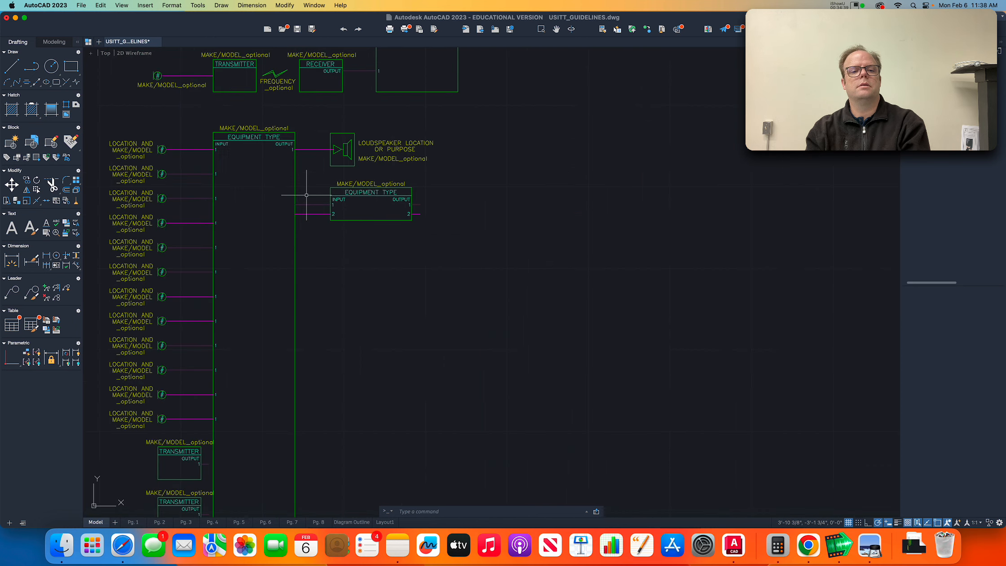
scroll(307, 195, up, 2)
scroll(307, 195, up, 2)
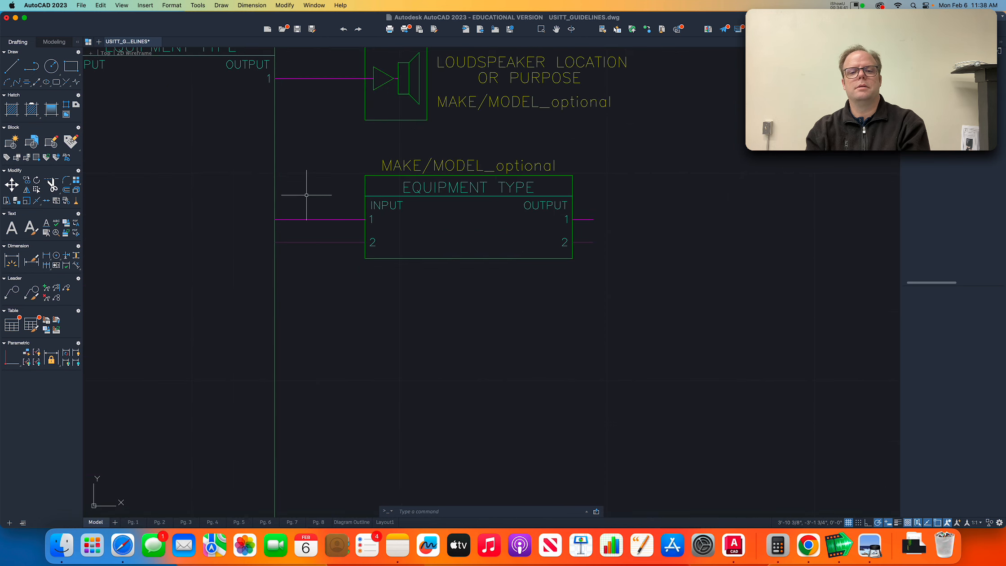
key(super+Tab)
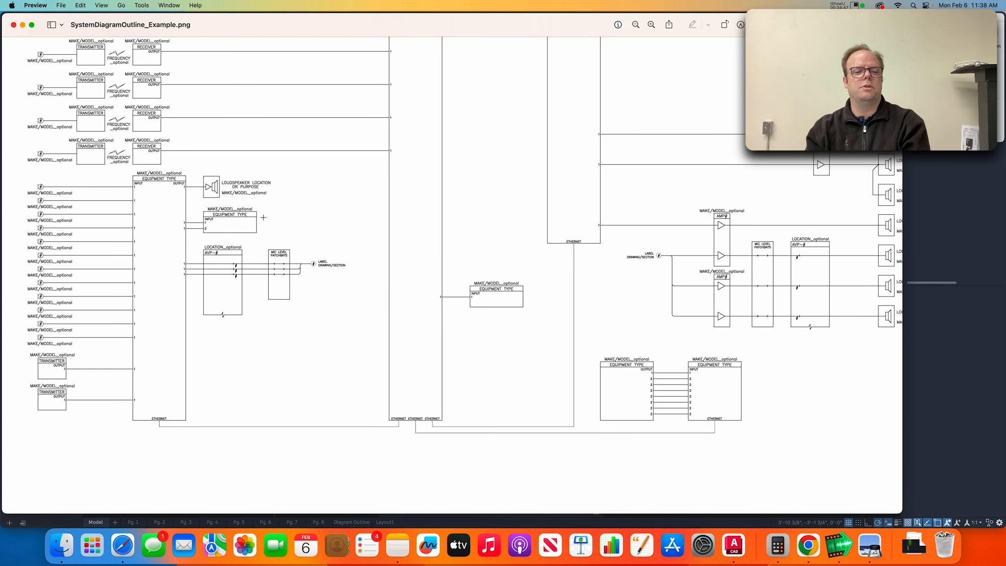
key(super+Tab)
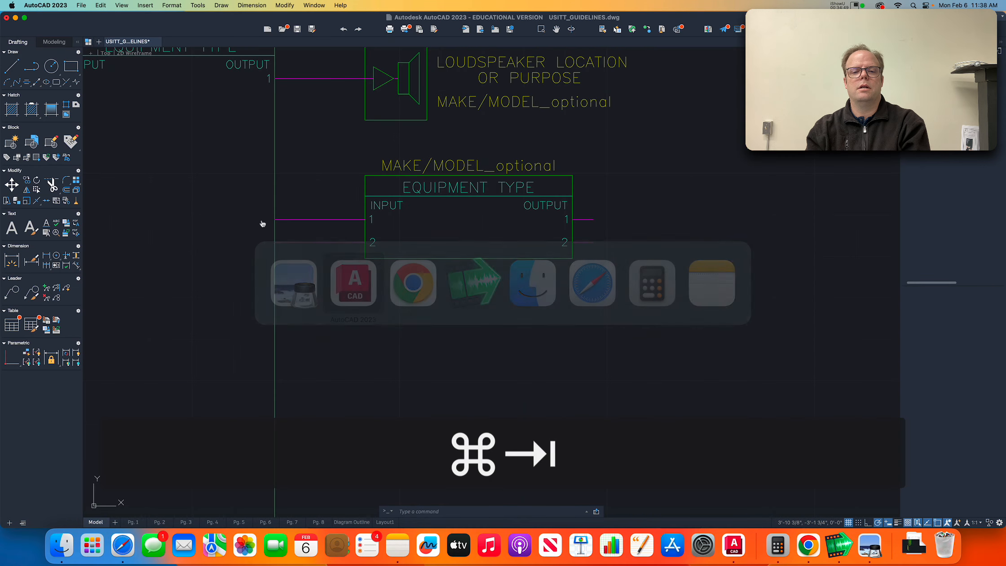
click(501, 147)
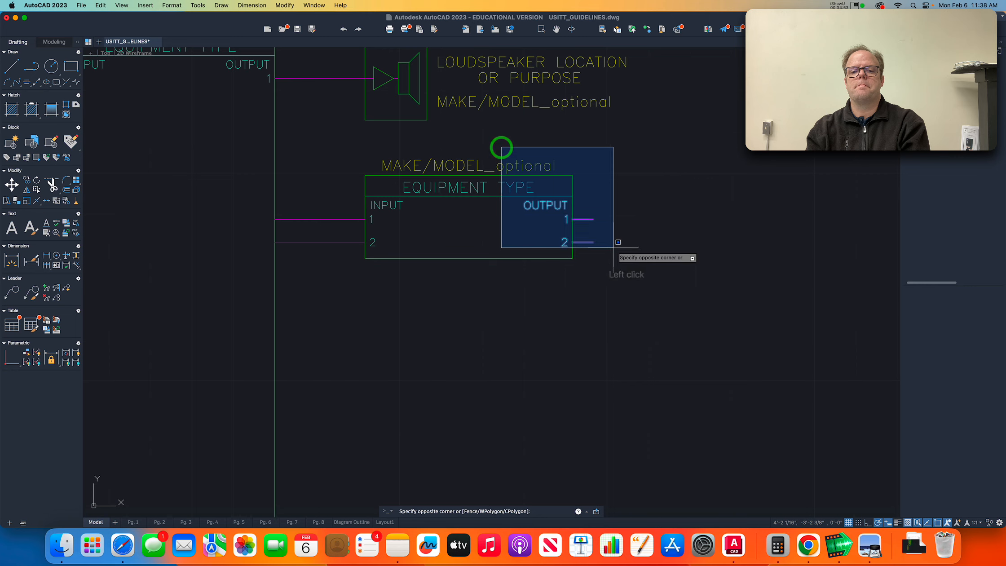
click(627, 250)
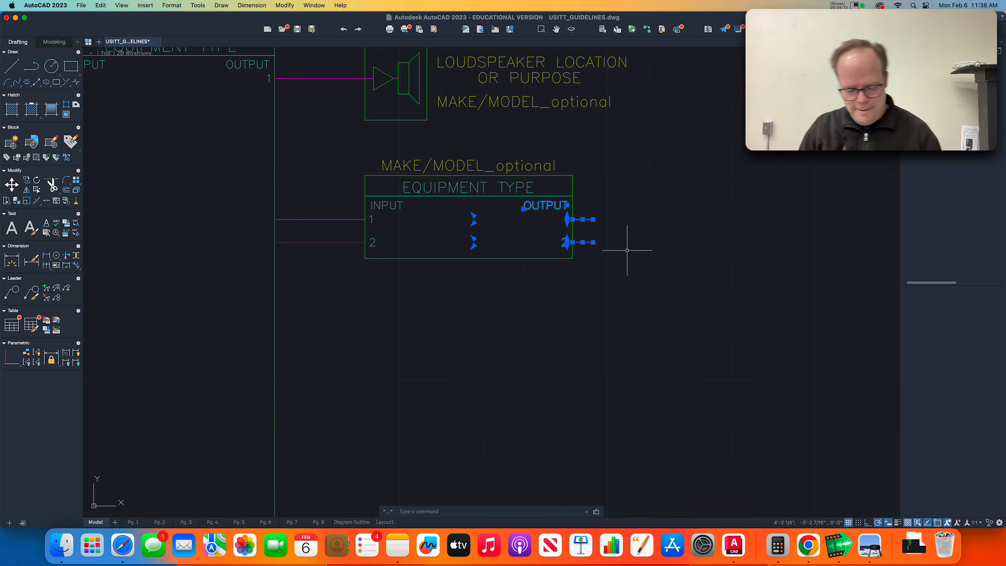
key(e)
key(Return)
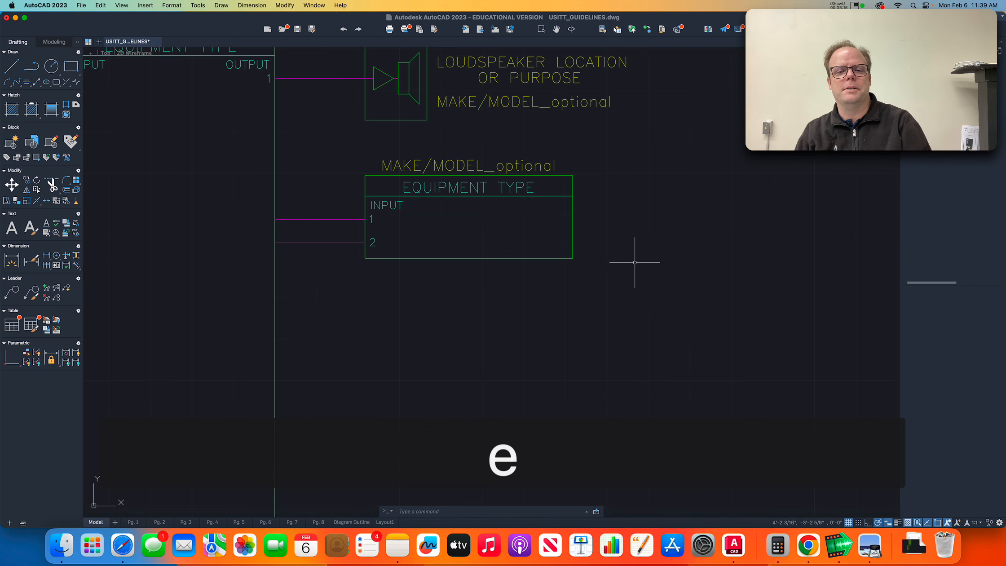
- Check the example diagram in Preview for the symbol below the device block, and return to AutoCAD to find the AV panel figure on page 5
scroll(551, 290, down, 4)
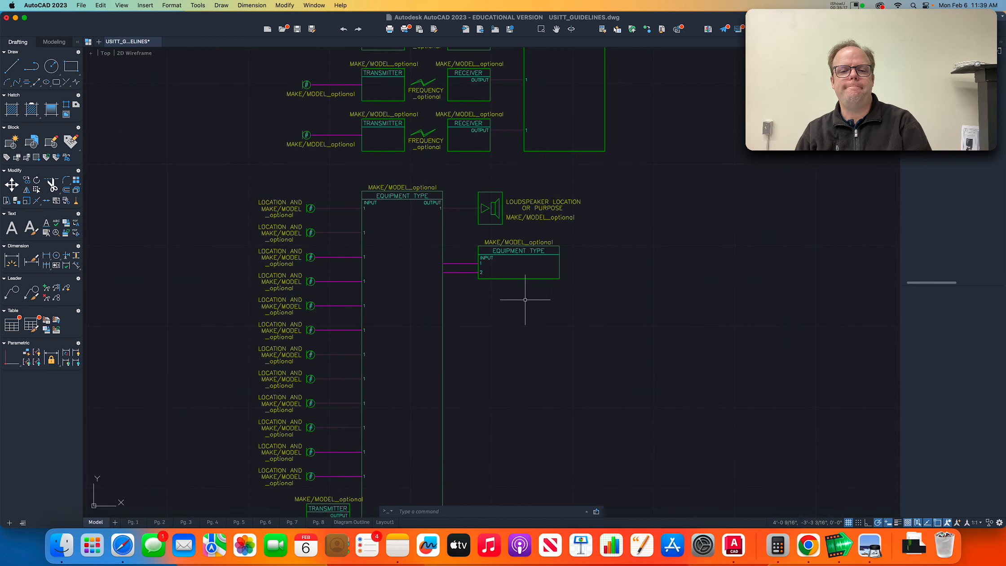
key(super+Tab)
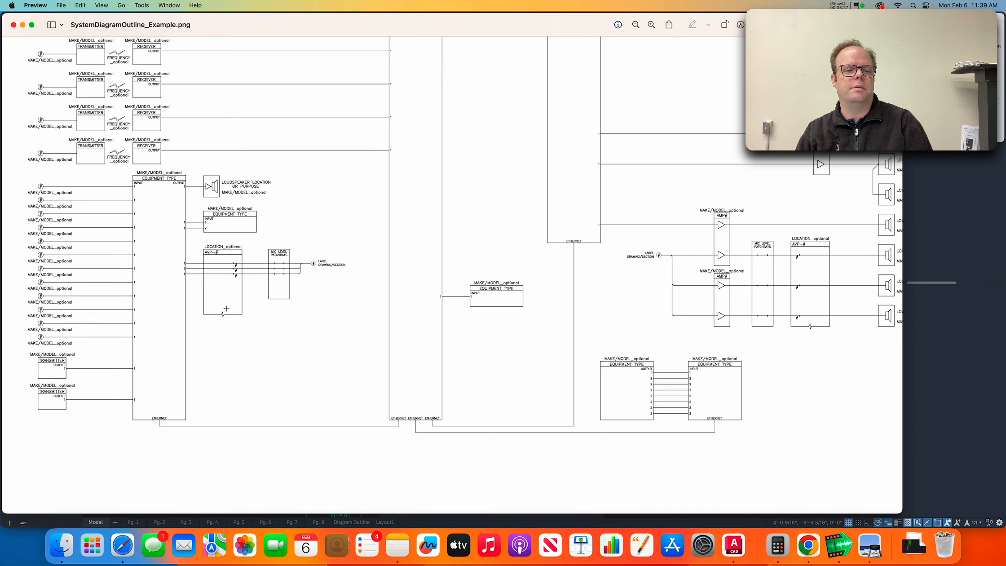
key(super+Tab)
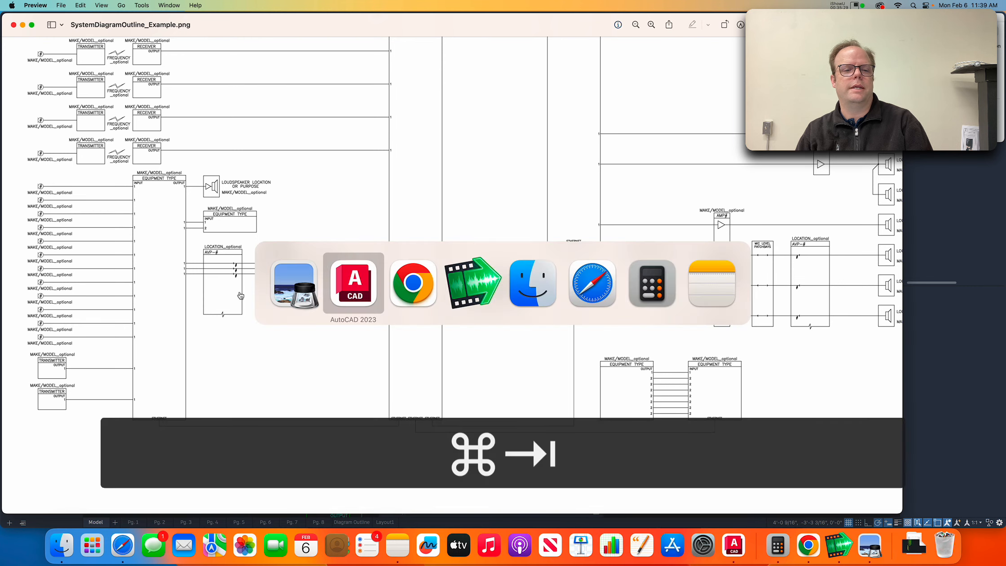
scroll(395, 176, down, 10)
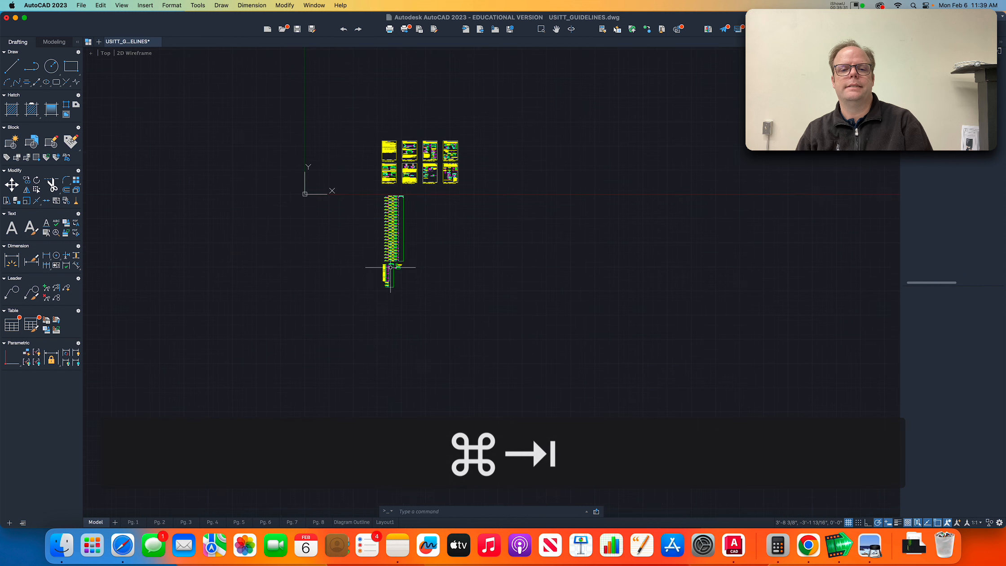
scroll(395, 176, up, 10)
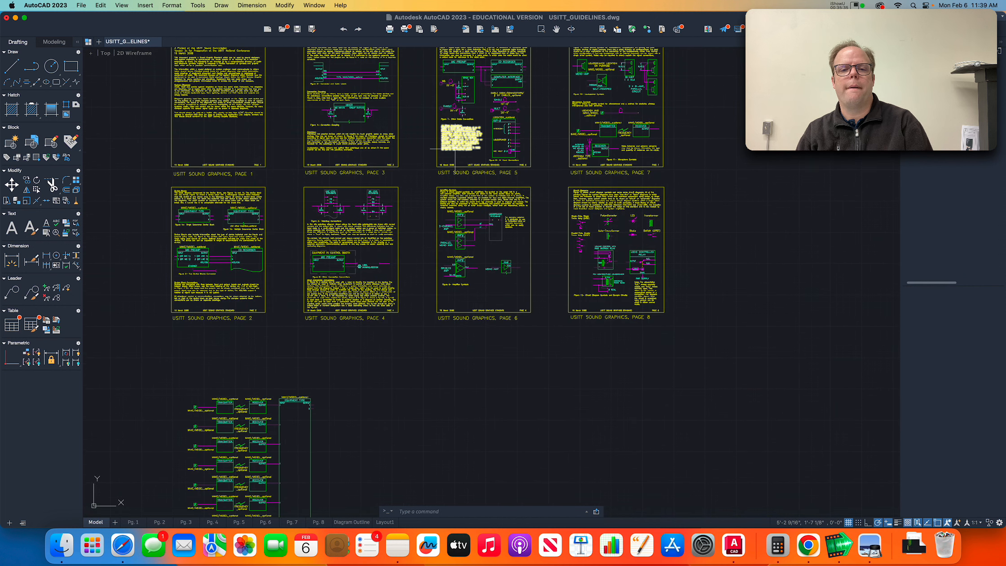
scroll(521, 105, up, 4)
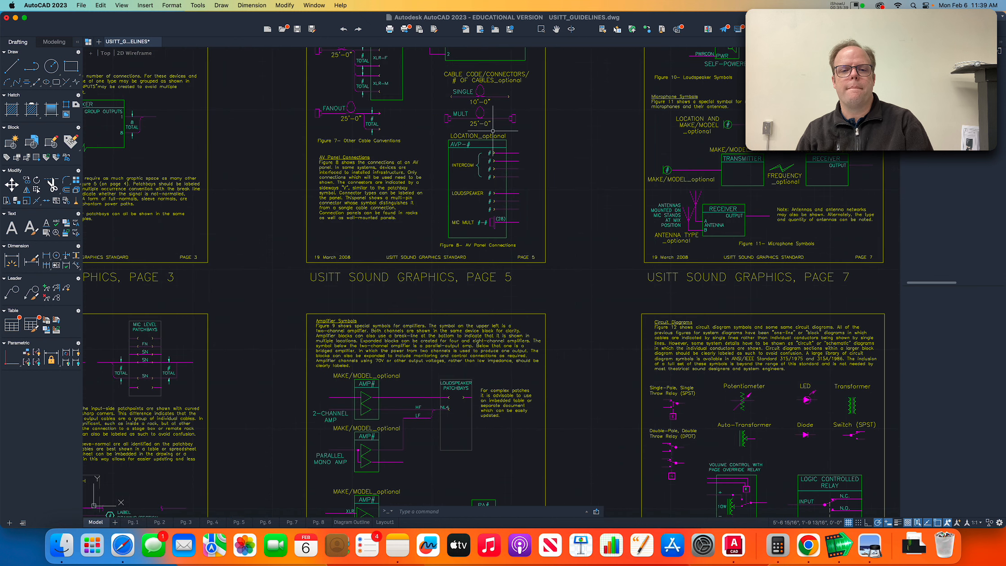
scroll(492, 131, up, 2)
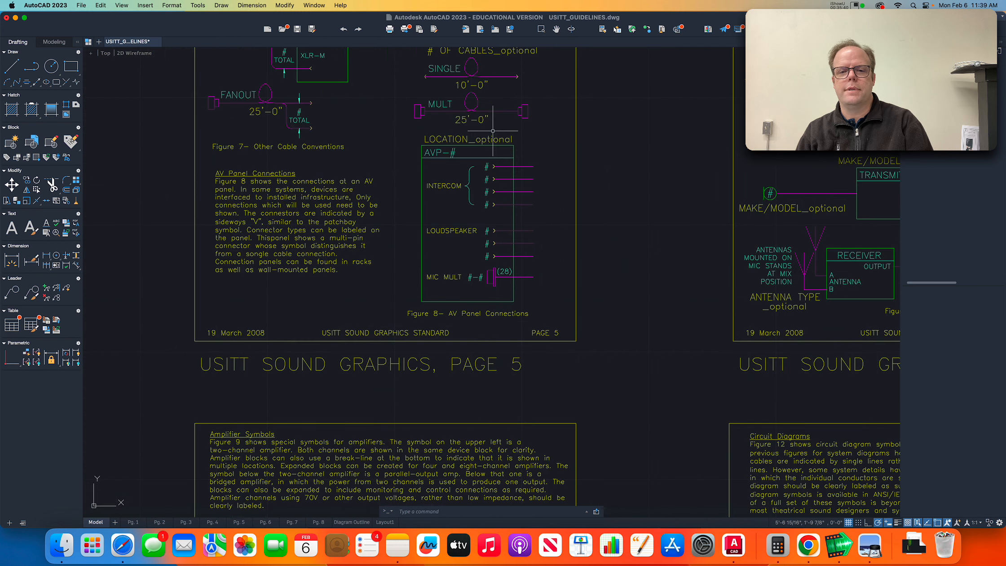
- Copy the Figure 8 AV panel with its location label and connections from page 5 to below the small equipment block, aligned with its left edge
click(408, 126)
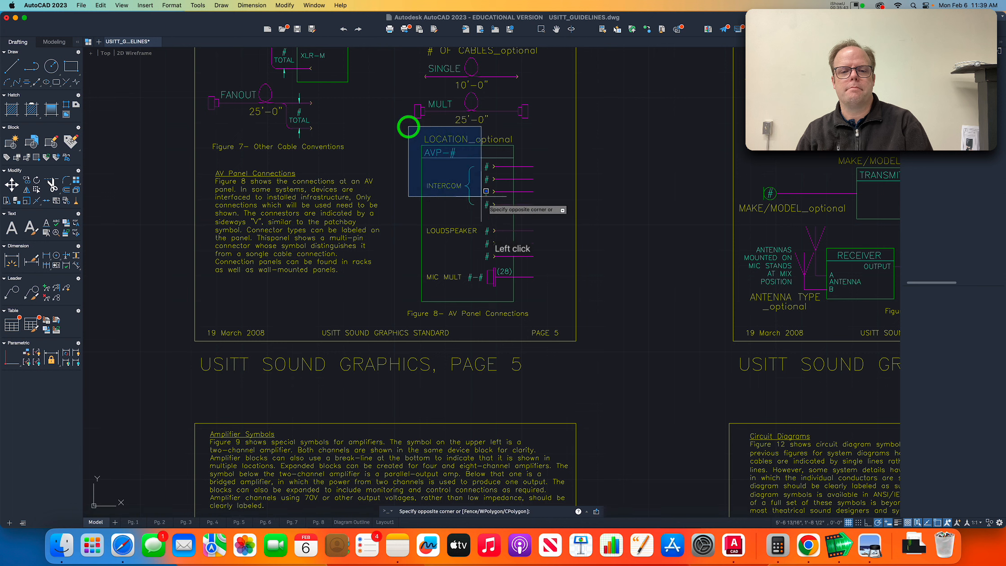
click(556, 307)
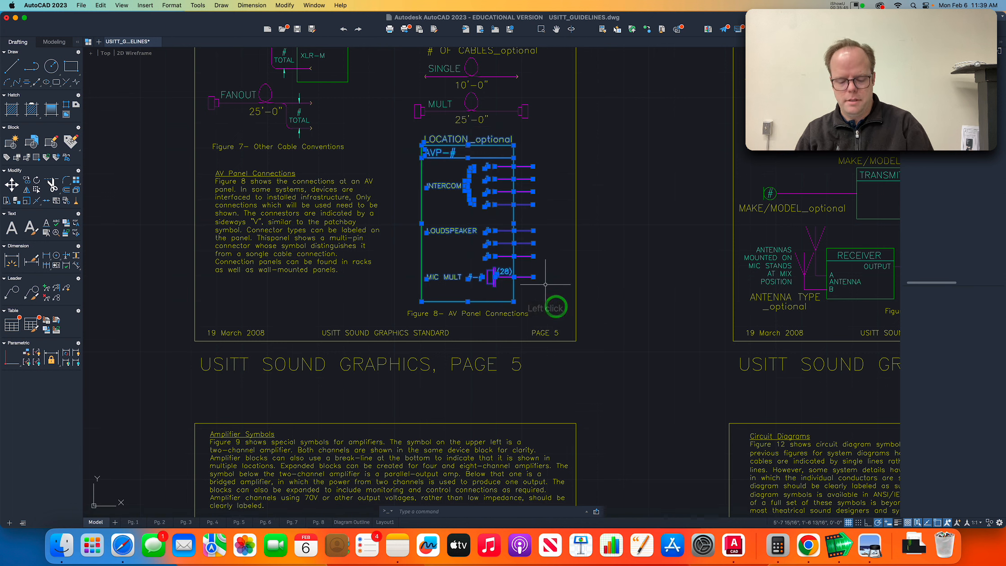
text(co)
key(Return)
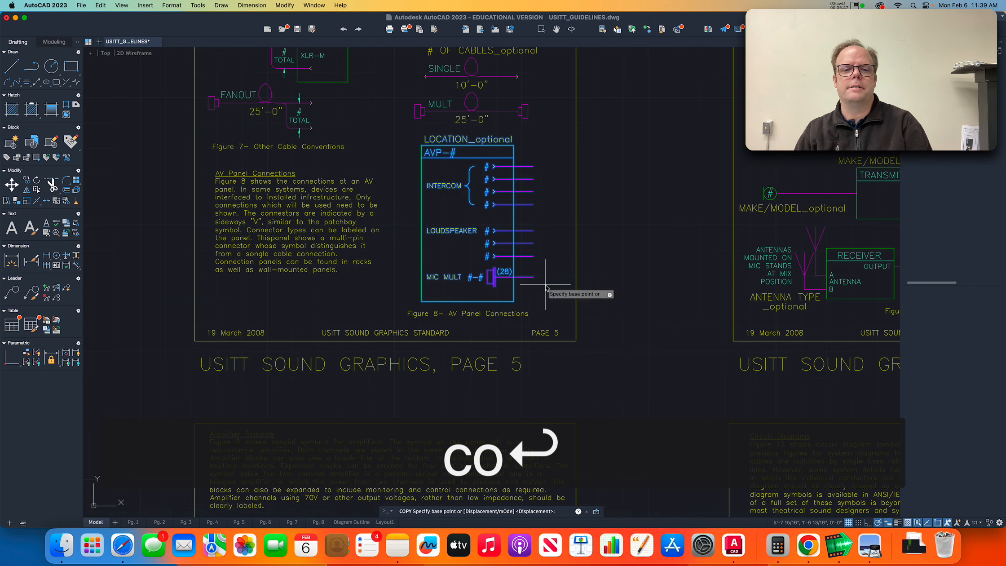
click(420, 146)
scroll(404, 179, down, 10)
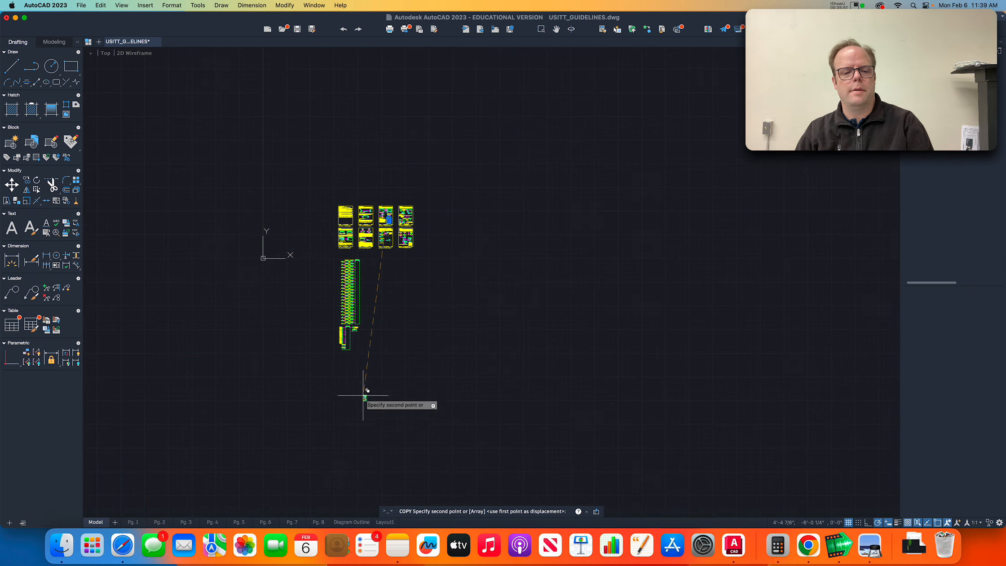
scroll(358, 341, up, 7)
scroll(355, 340, up, 8)
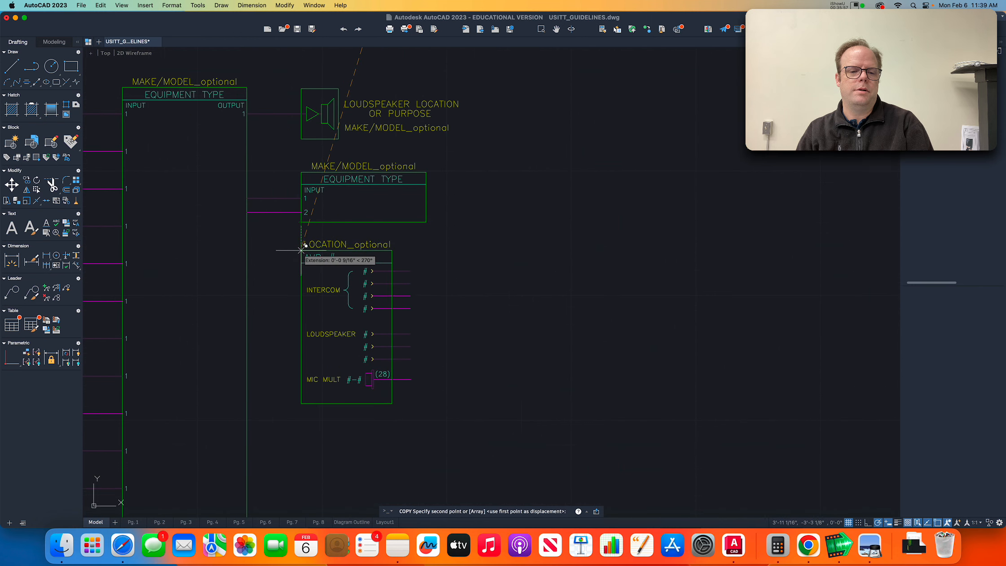
click(301, 272)
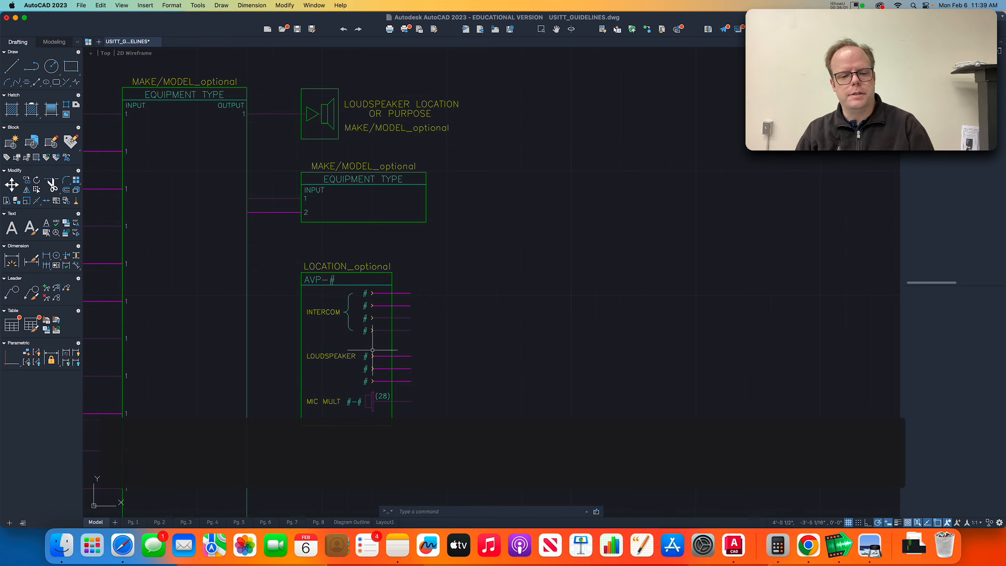
- Check the example diagram in Preview, return to AutoCAD, and erase the copied AV panel's fourth intercom connection and its LOUDSPEAKER and MIC MULT rows
key(super+Tab)
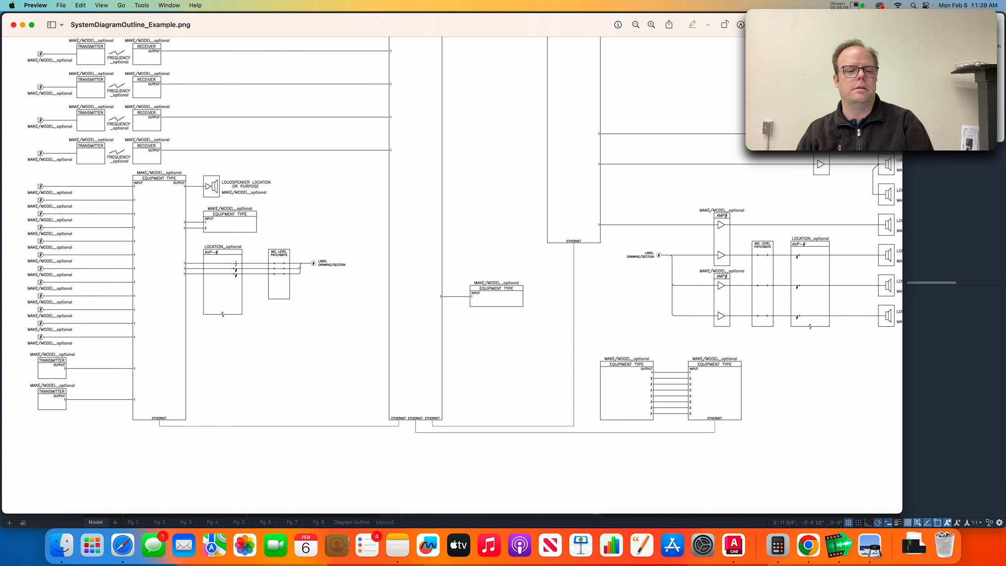
key(super+Tab)
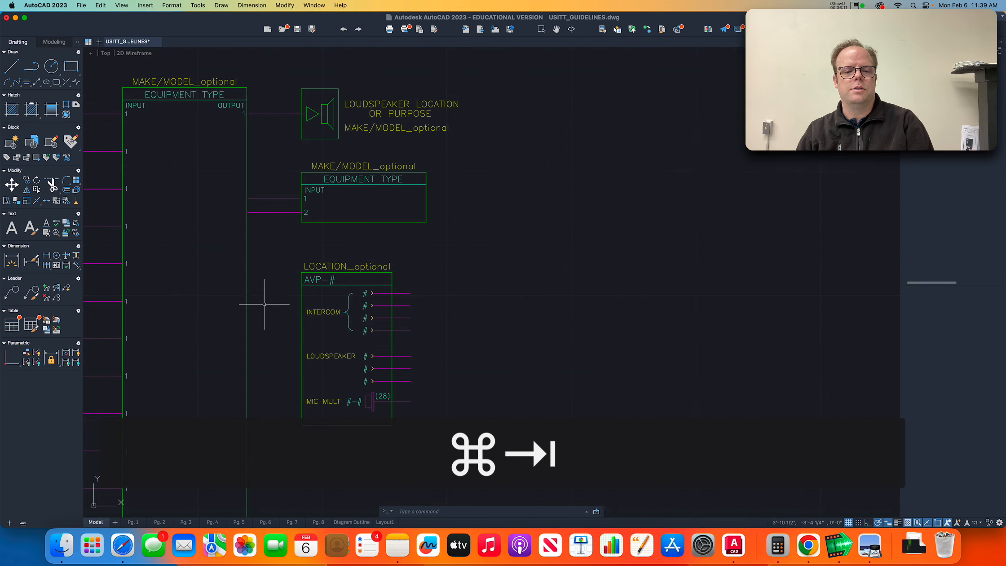
scroll(335, 334, up, 2)
click(369, 317)
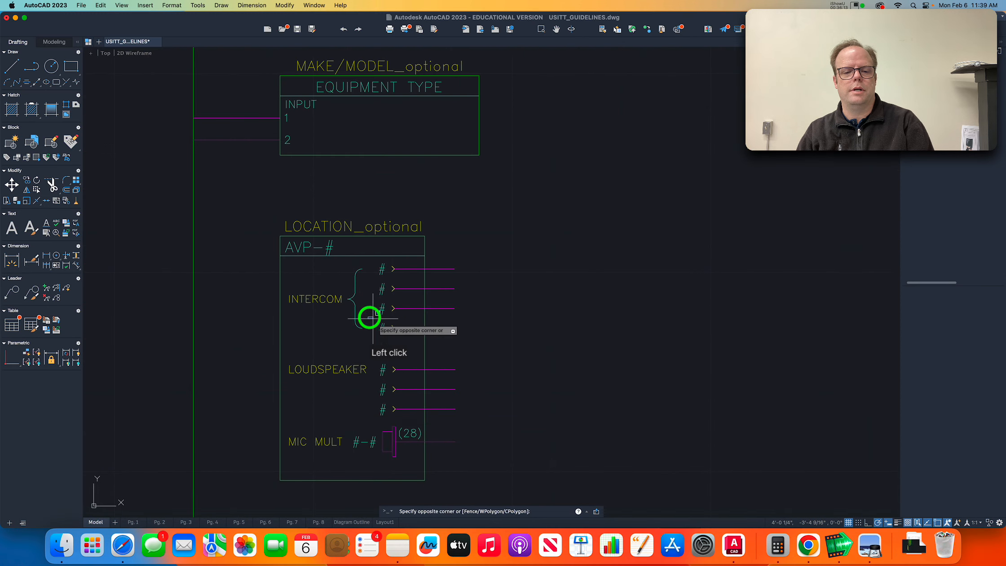
click(491, 343)
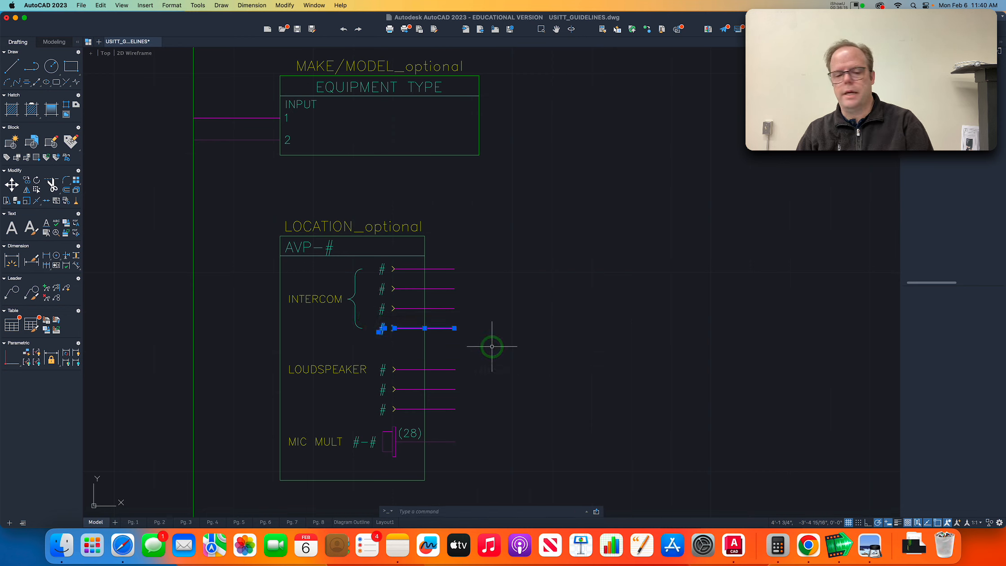
click(253, 353)
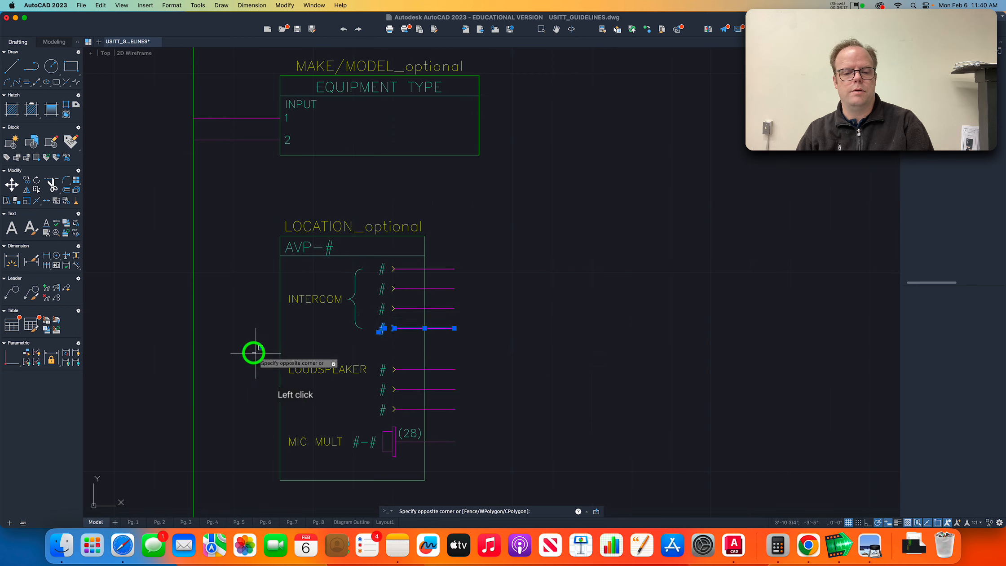
click(528, 467)
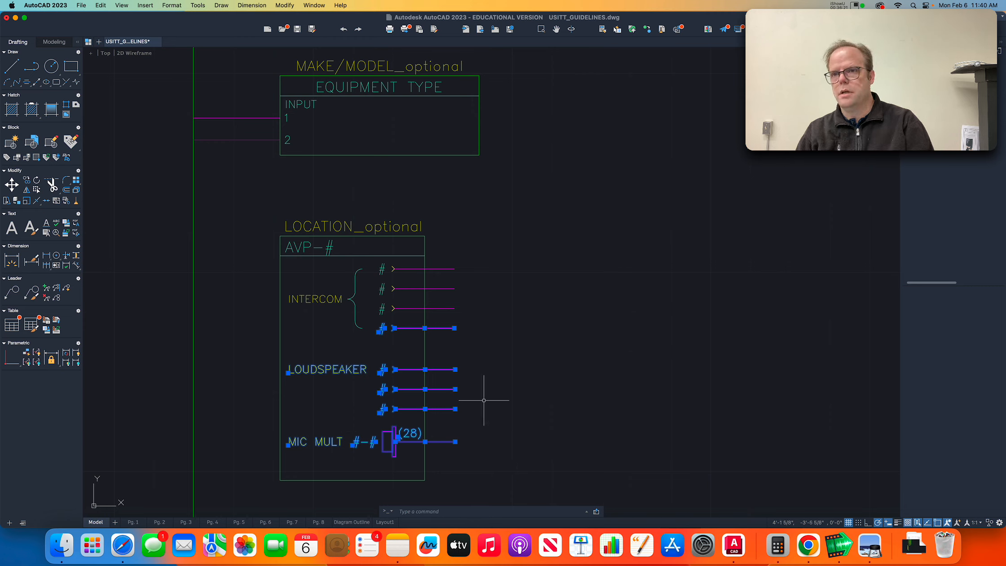
text(e)
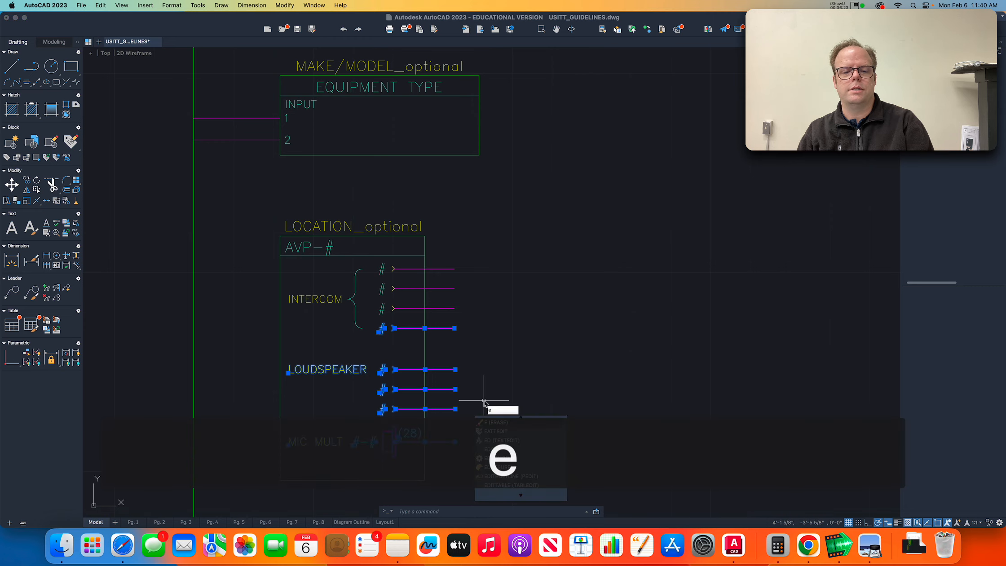
key(Return)
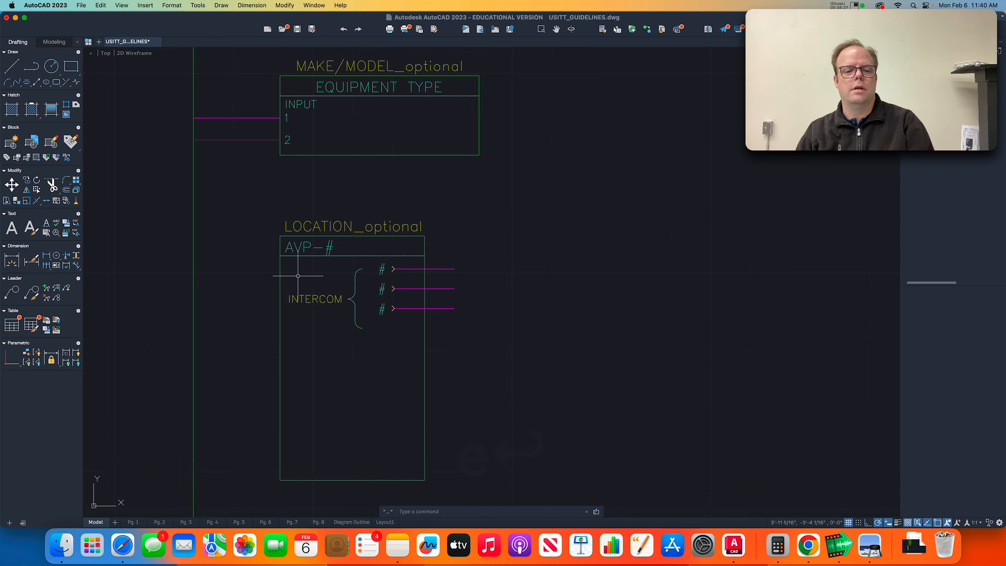
- Erase the INTERCOM label and its curly brace from the copied AV panel, keeping the three connection lines
click(369, 353)
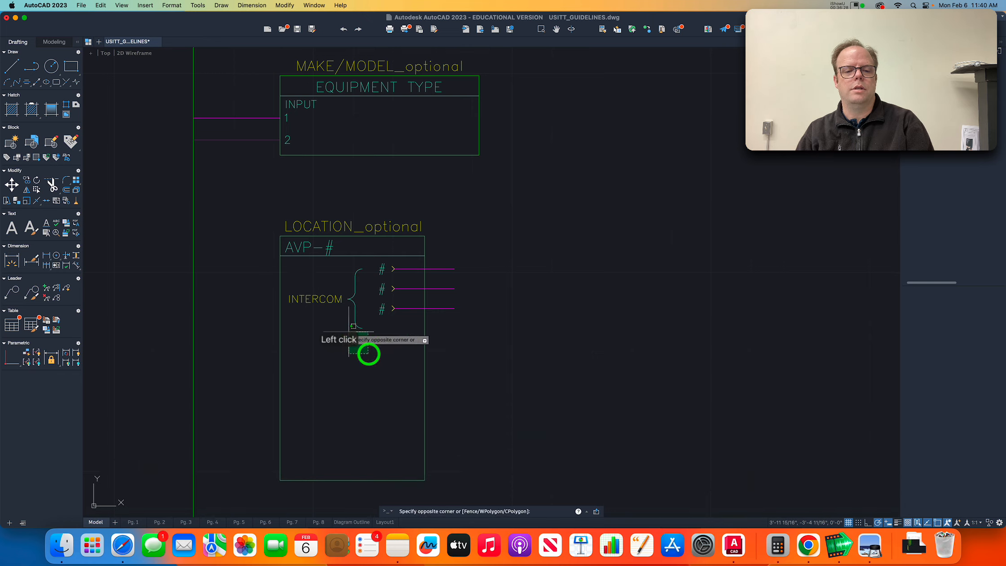
click(320, 264)
text(e)
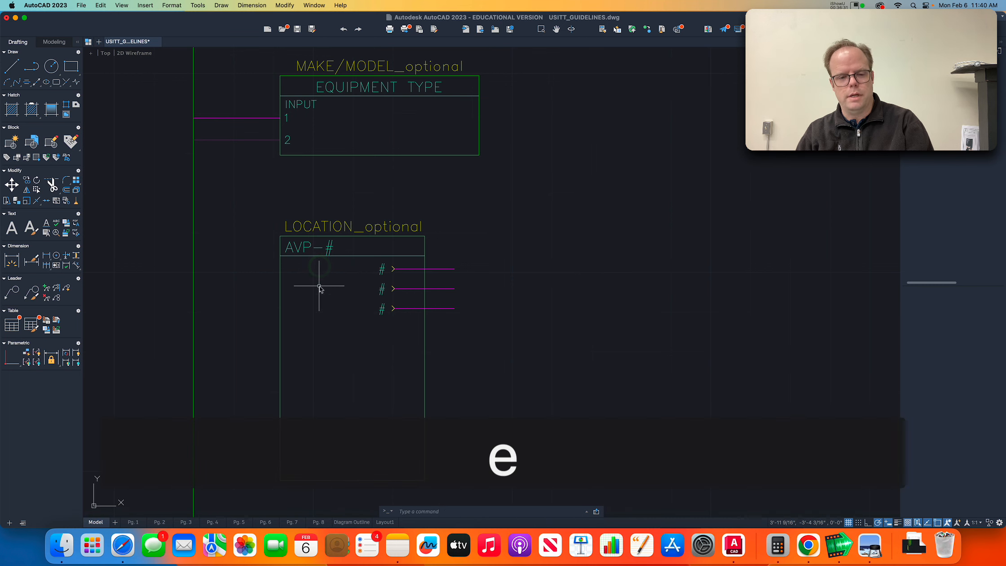
- Check the # label placement in the Preview example, return to AutoCAD, and move the AV panel's three # labels just below their connection lines
key(super+Tab)
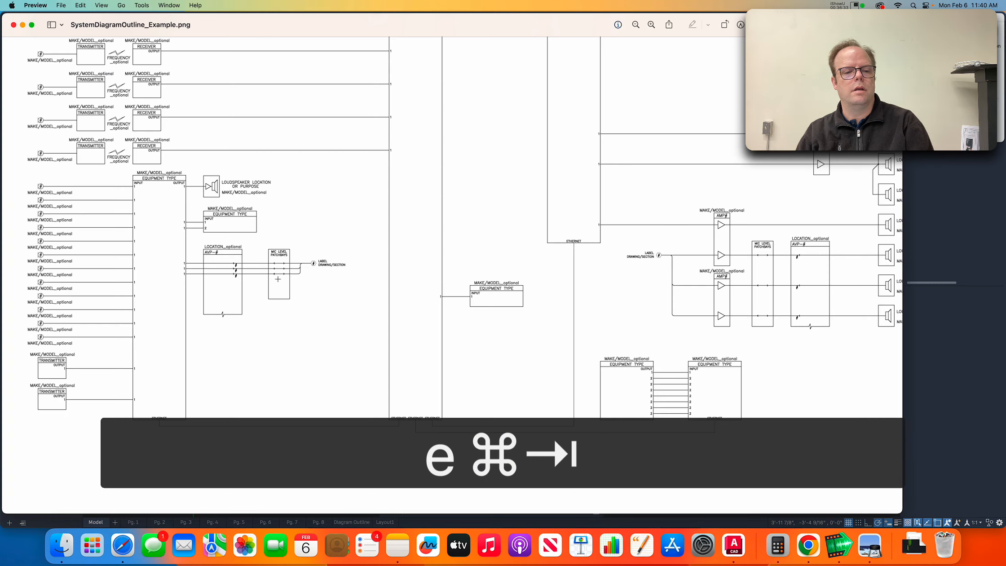
scroll(242, 268, down, 1)
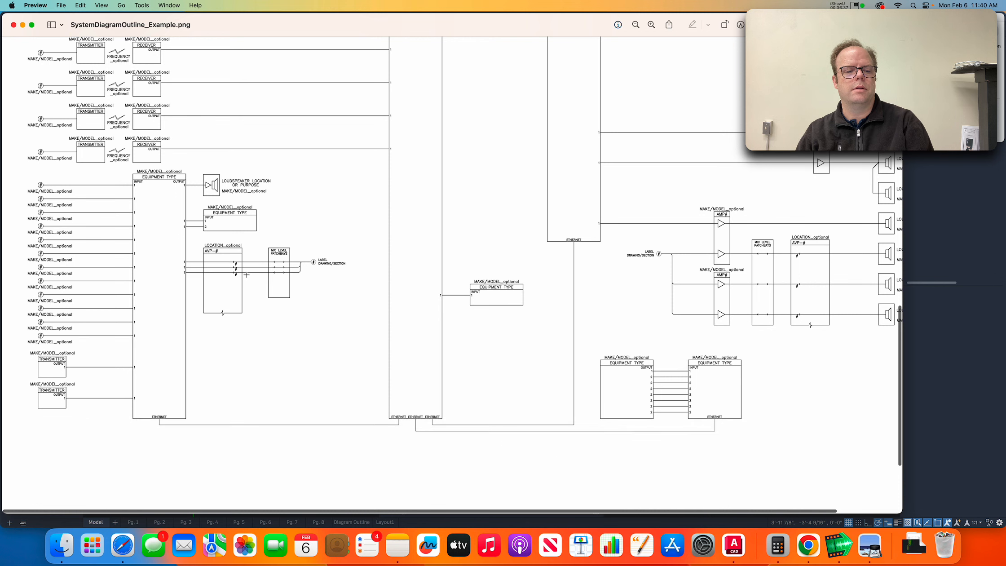
key(super+Tab)
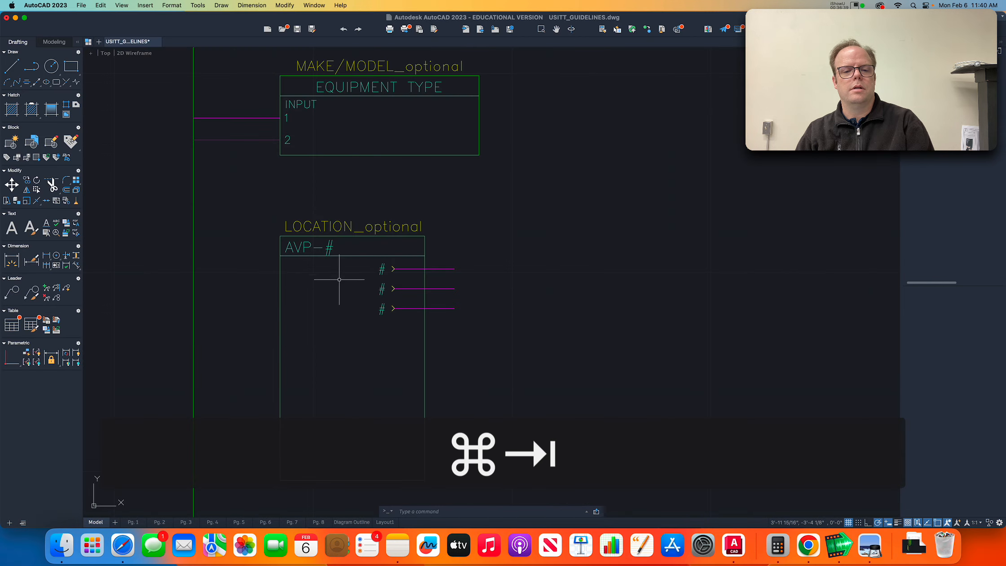
click(373, 257)
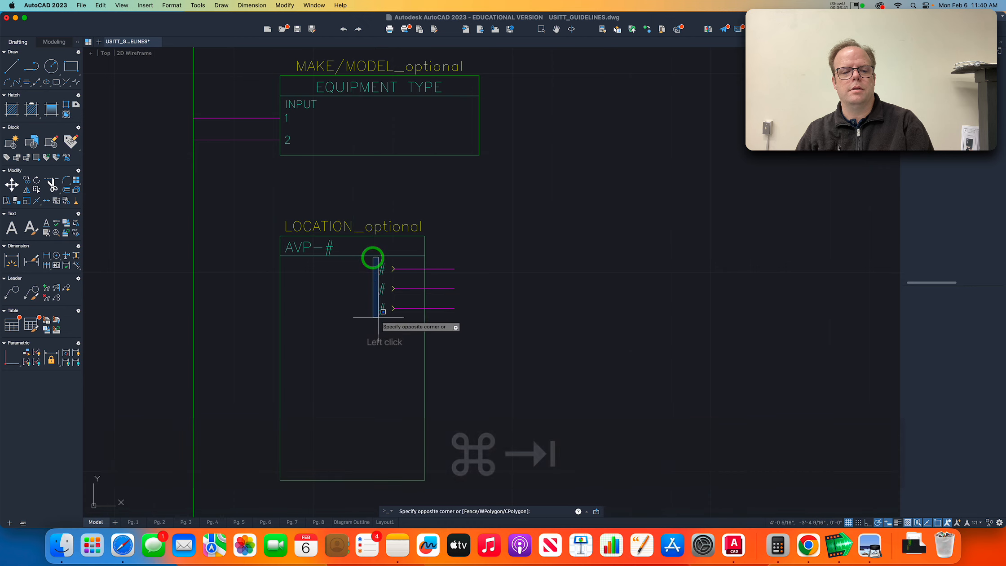
click(387, 320)
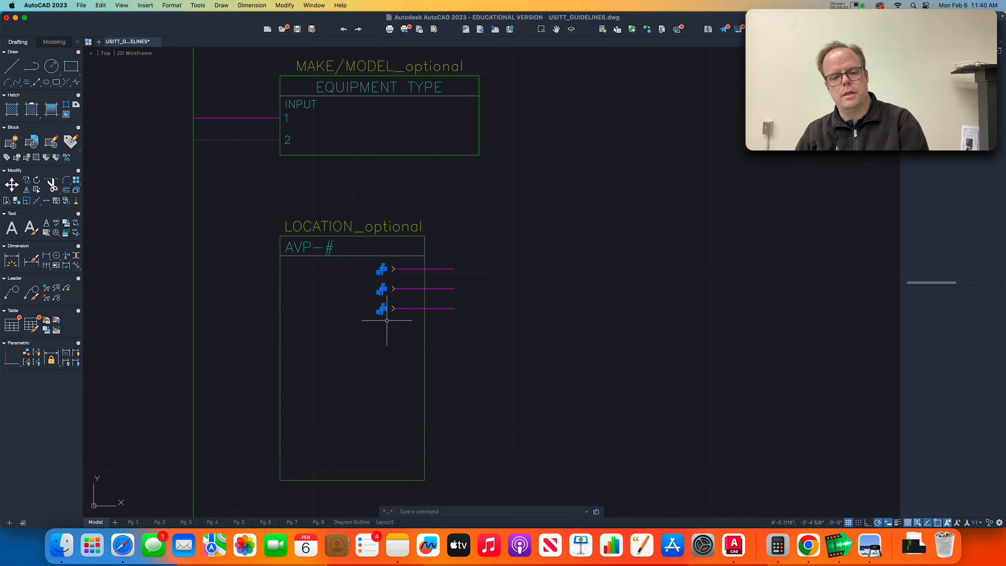
text(m)
key(Return)
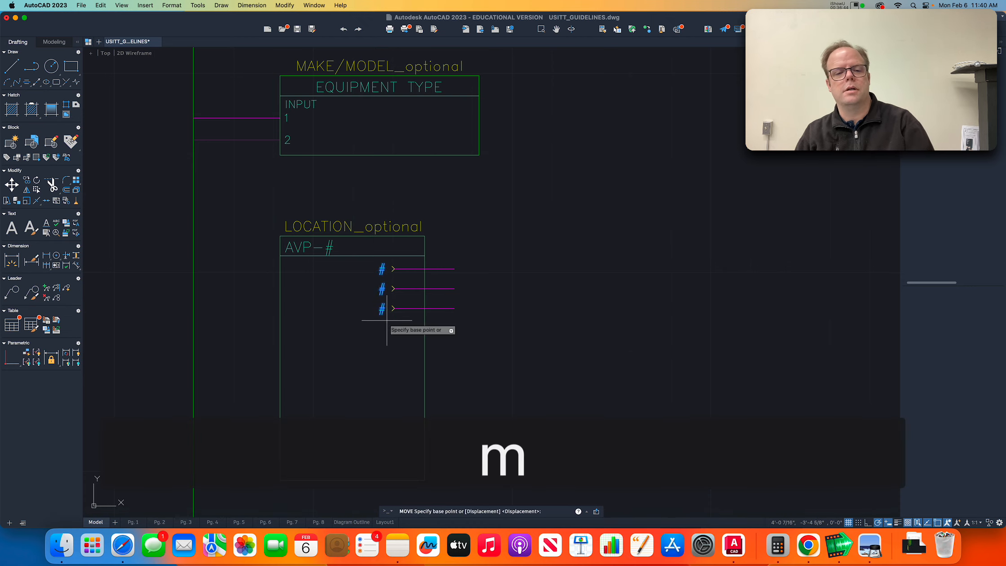
scroll(381, 268, up, 2)
click(382, 269)
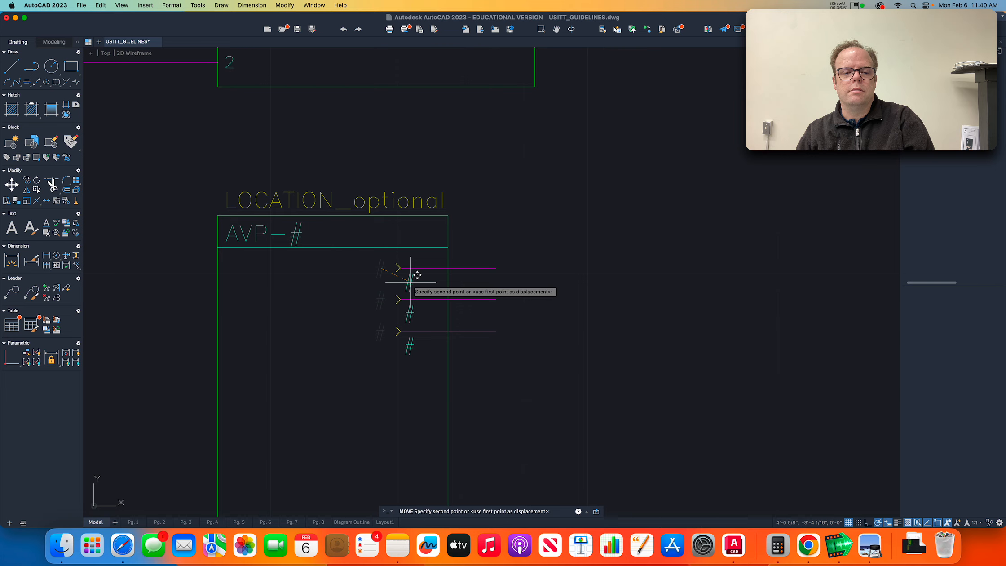
click(411, 282)
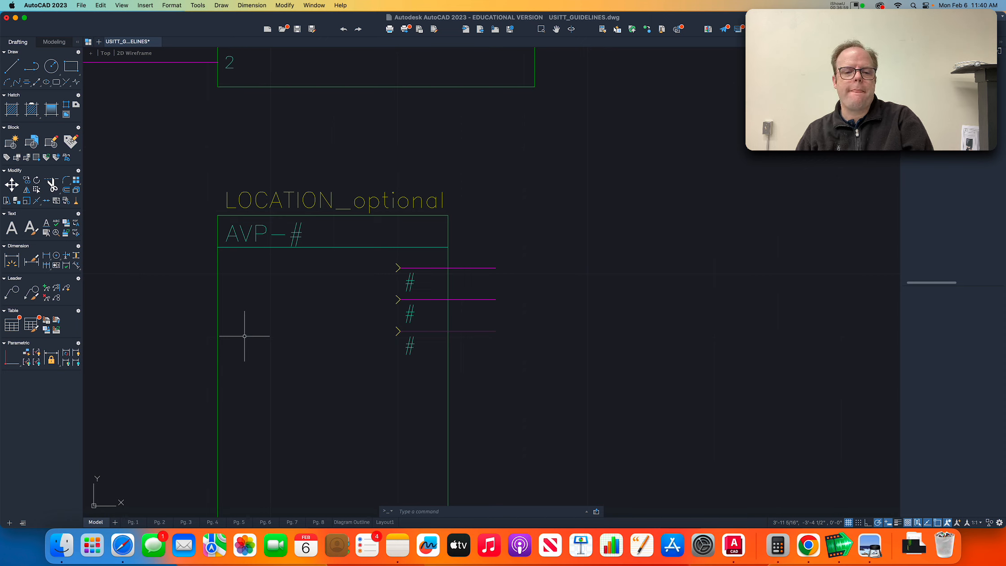
- Check the example in Preview, return to AutoCAD, and extend the AV panel's three connection lines to the tall equipment block's output-side edge
scroll(244, 336, down, 2)
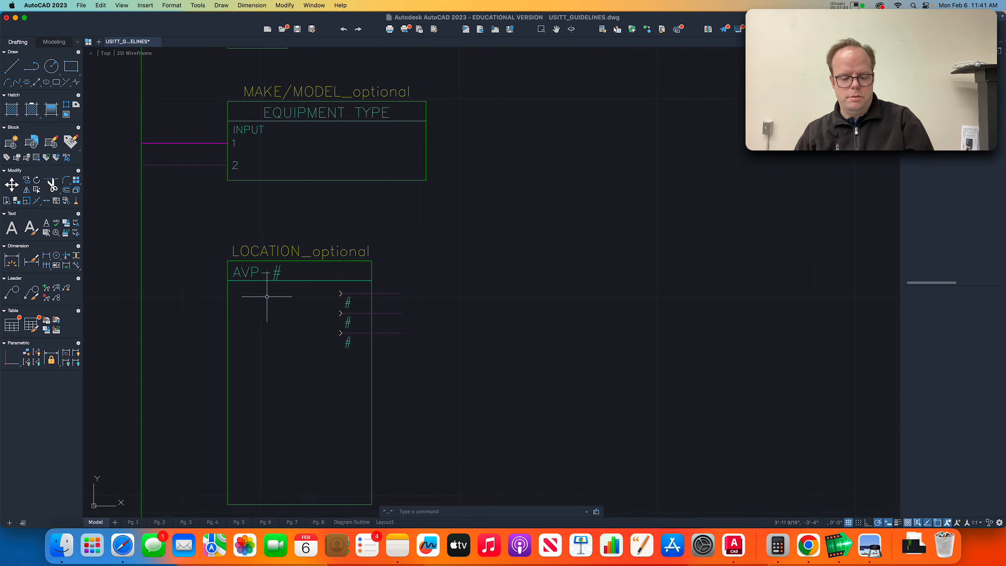
key(super+Tab)
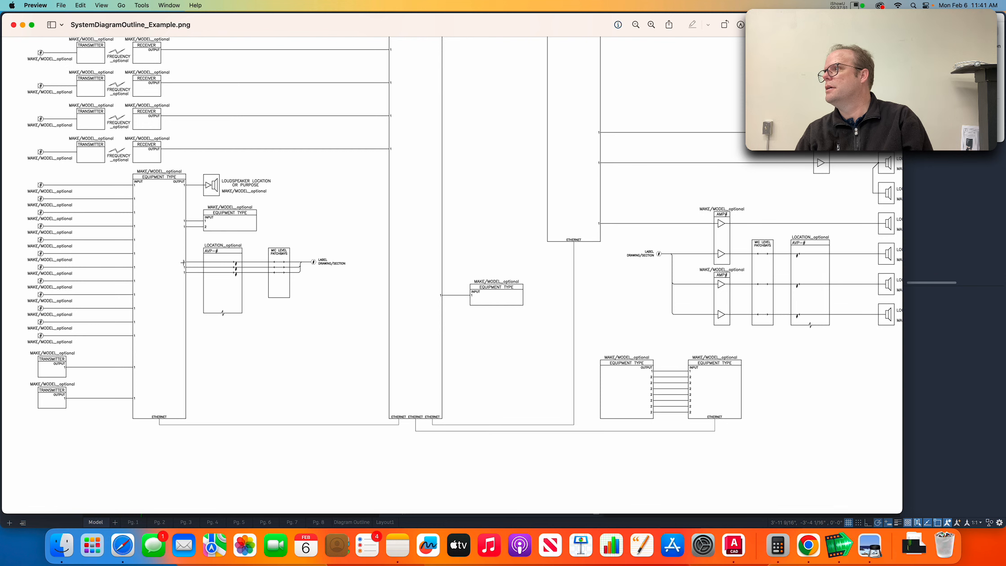
key(super+Tab)
scroll(242, 310, up, 2)
middle_click(244, 311)
middle_drag(244, 311, 432, 287)
scroll(431, 288, down, 2)
text(exte)
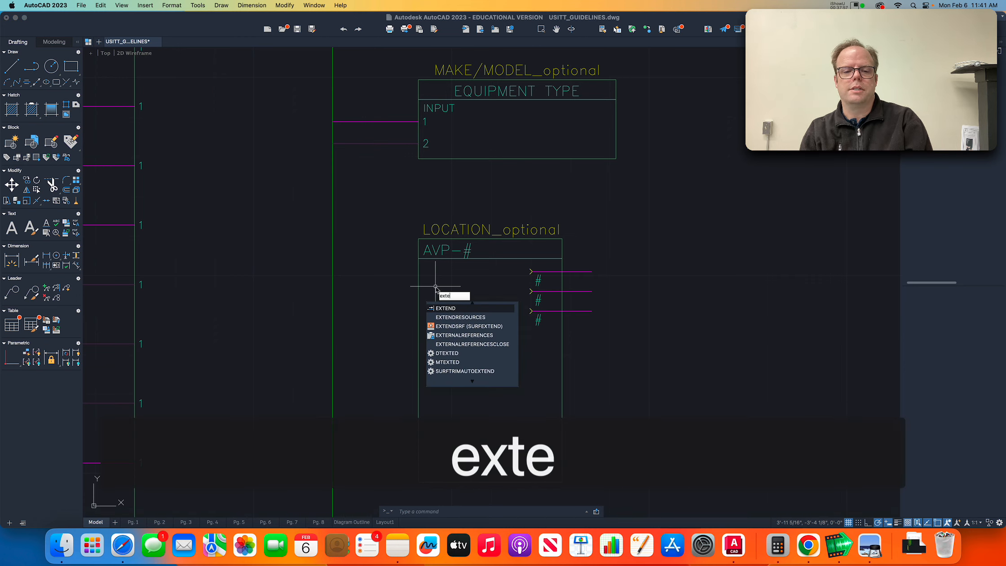
key(Return)
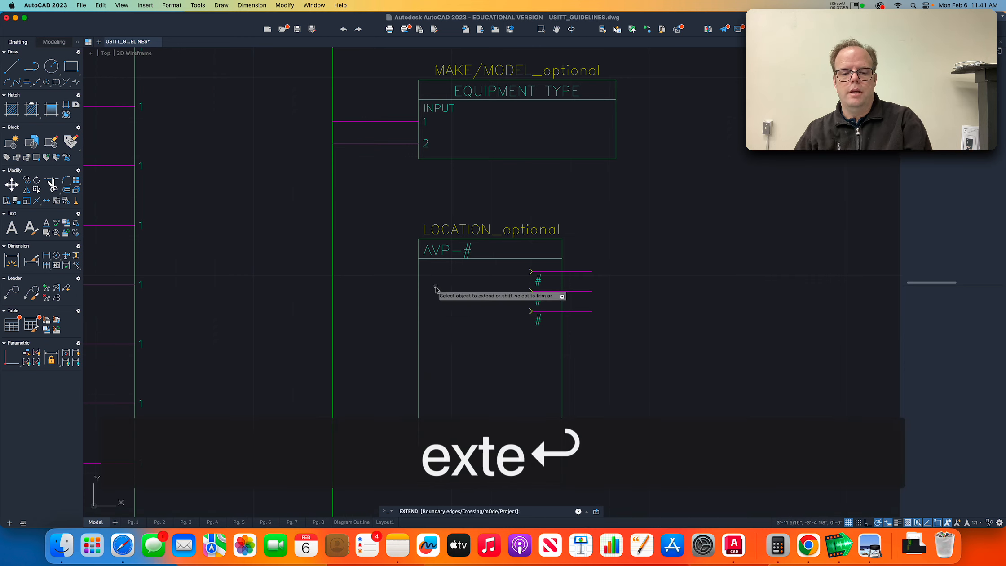
text(b)
key(space)
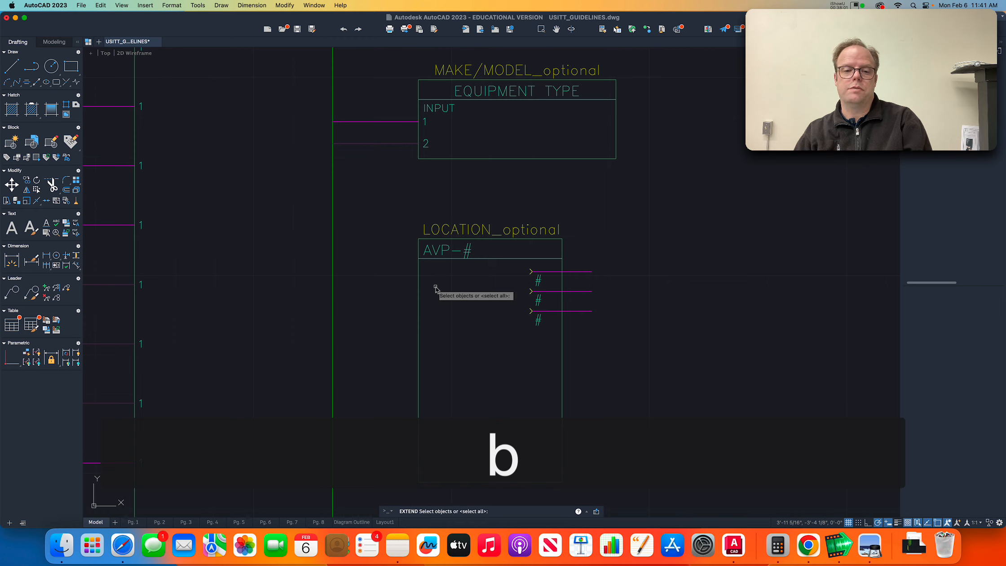
click(333, 283)
key(space)
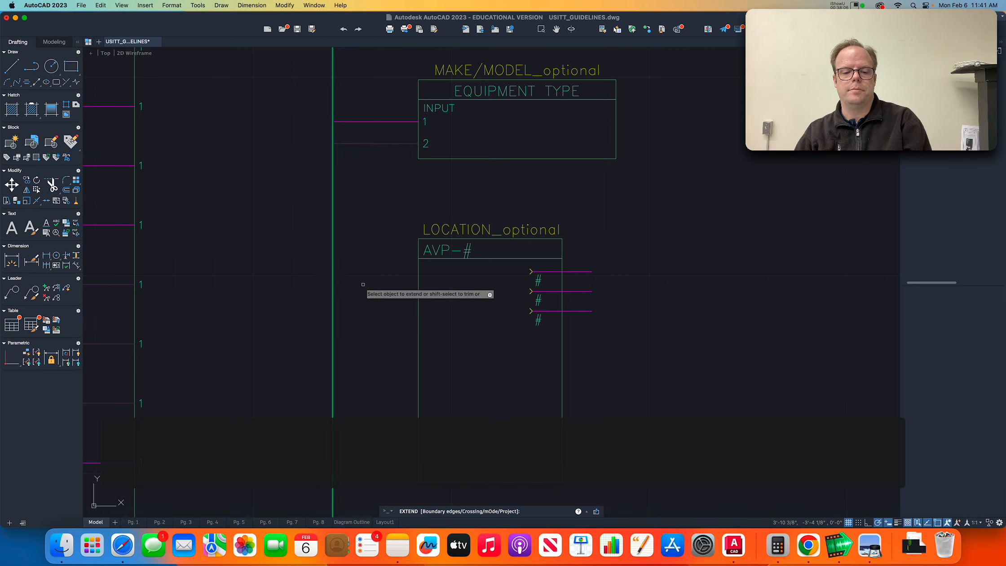
click(535, 271)
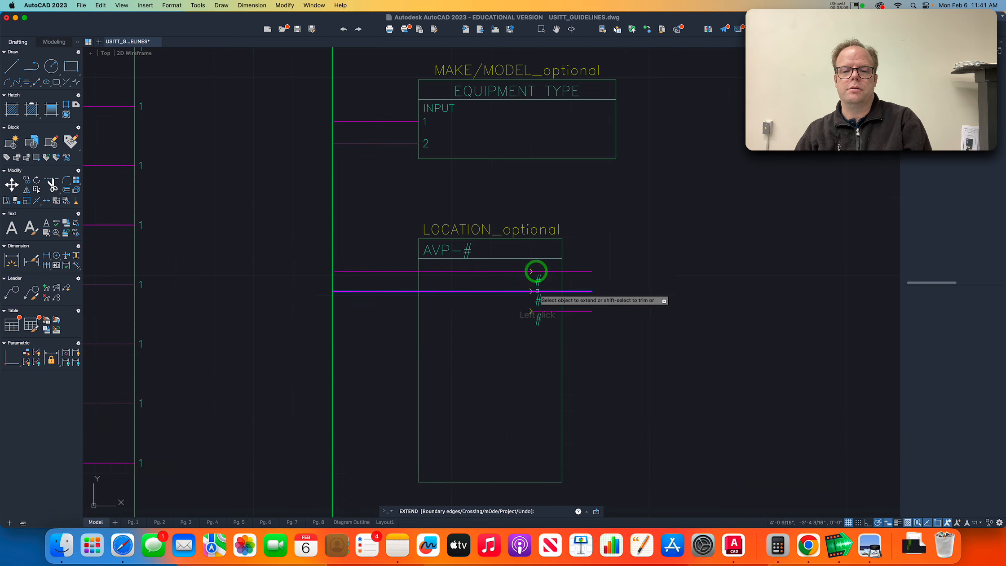
click(537, 291)
click(539, 311)
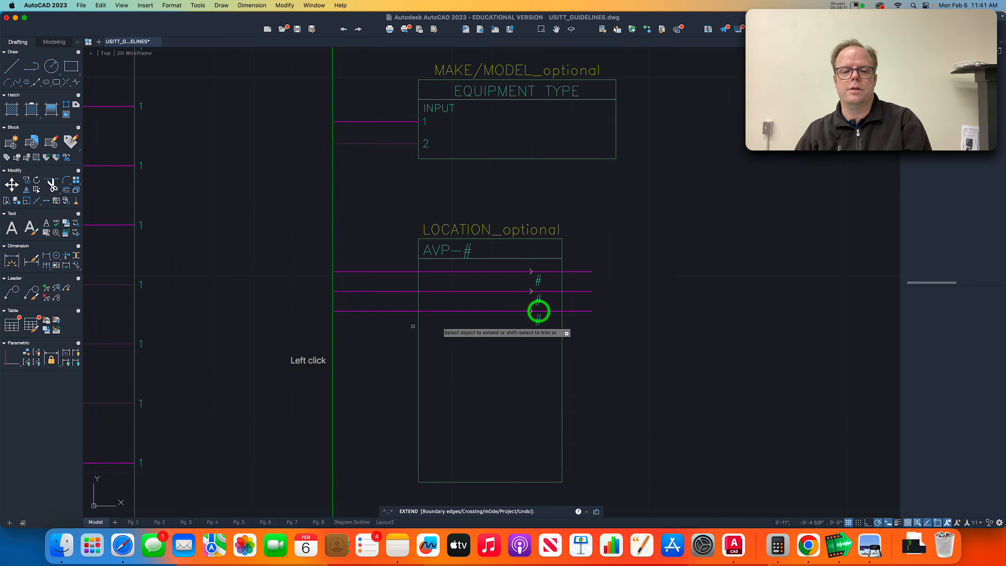
key(Escape)
key(Escape)
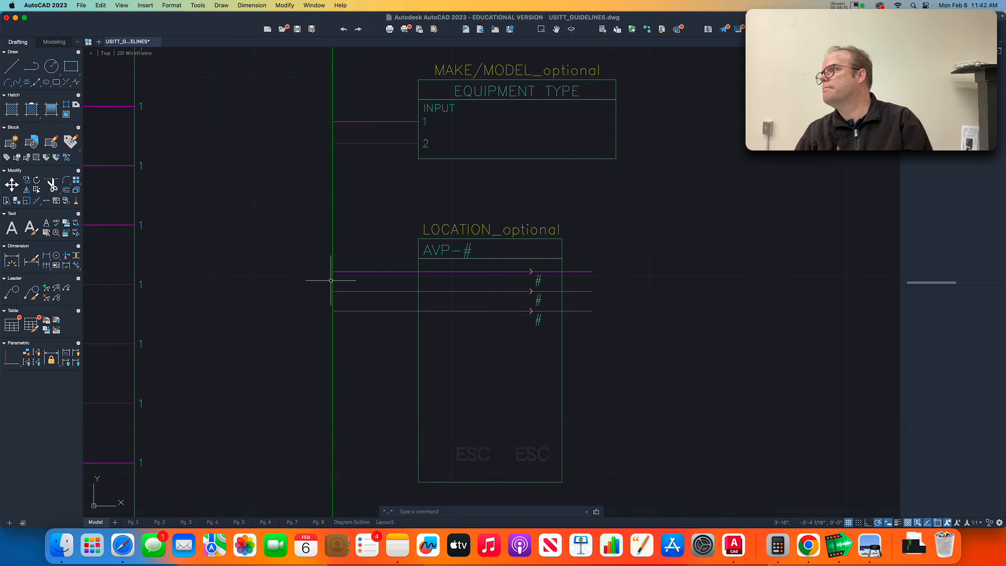
- Check the AV panel's bottom edge in the Preview example, and return to AutoCAD to find the Figure 1b device block's break line on page 2
key(super+Tab)
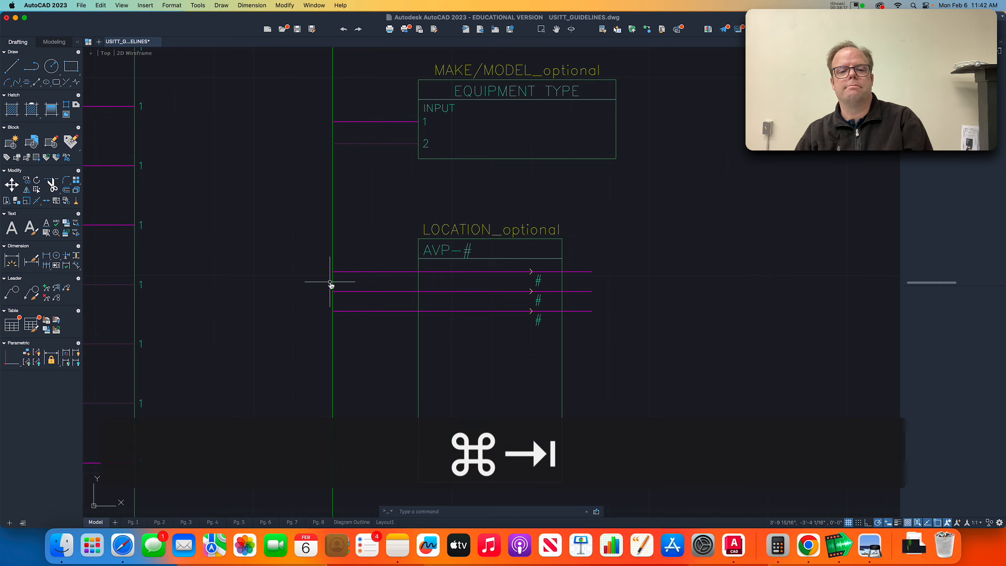
key(super+shift+Tab)
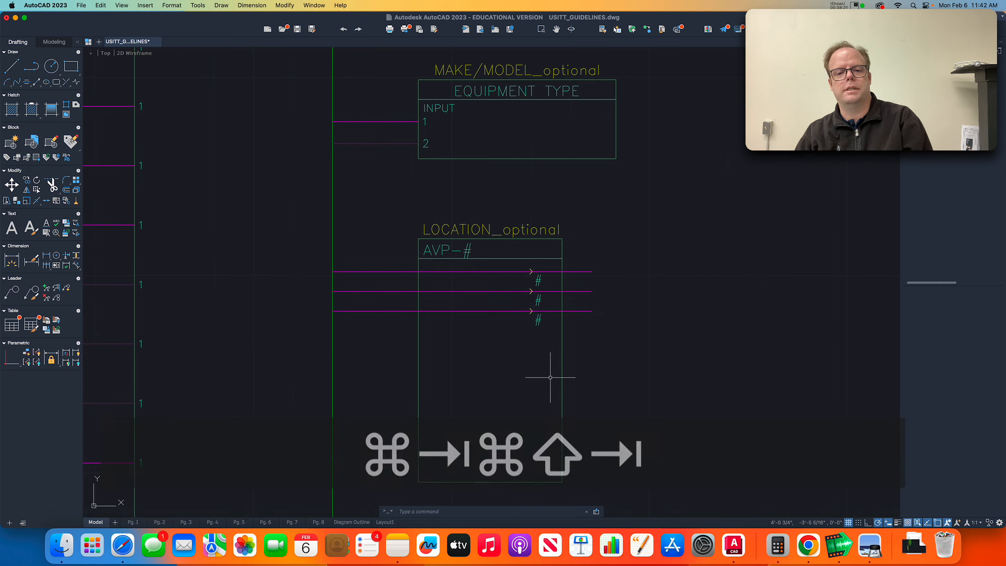
key(super+Tab)
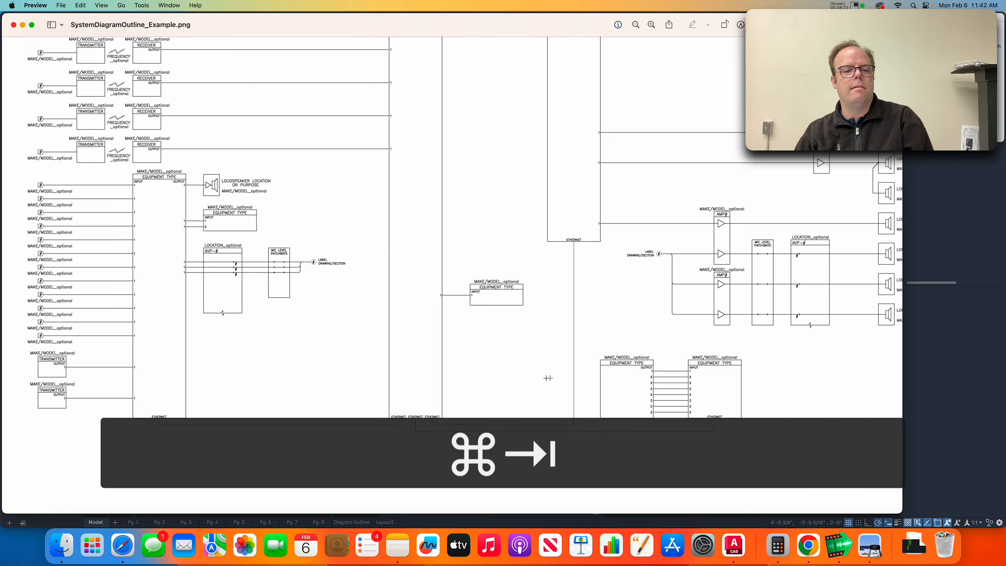
scroll(219, 317, down, 1)
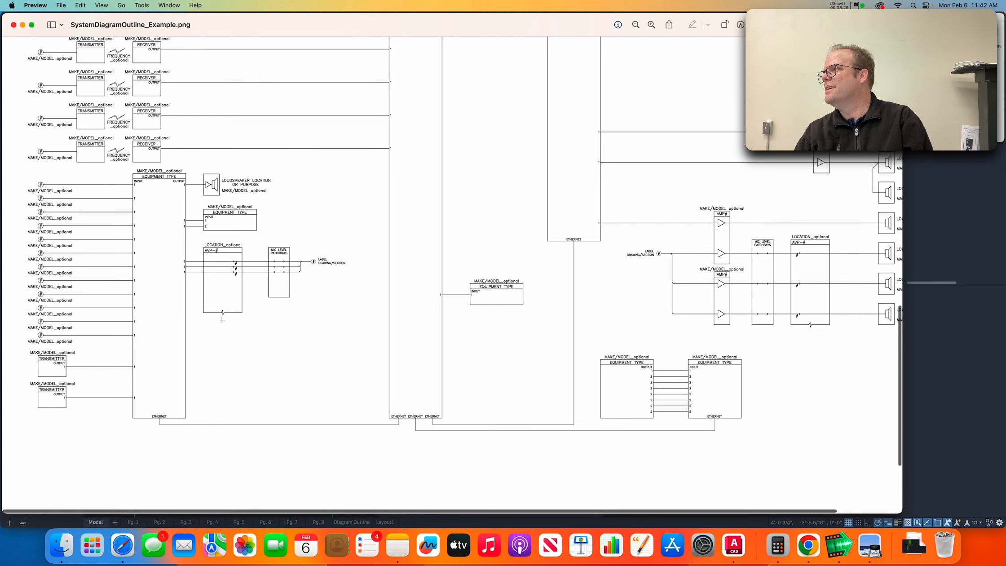
key(super+Tab)
scroll(348, 339, down, 8)
scroll(348, 342, down, 5)
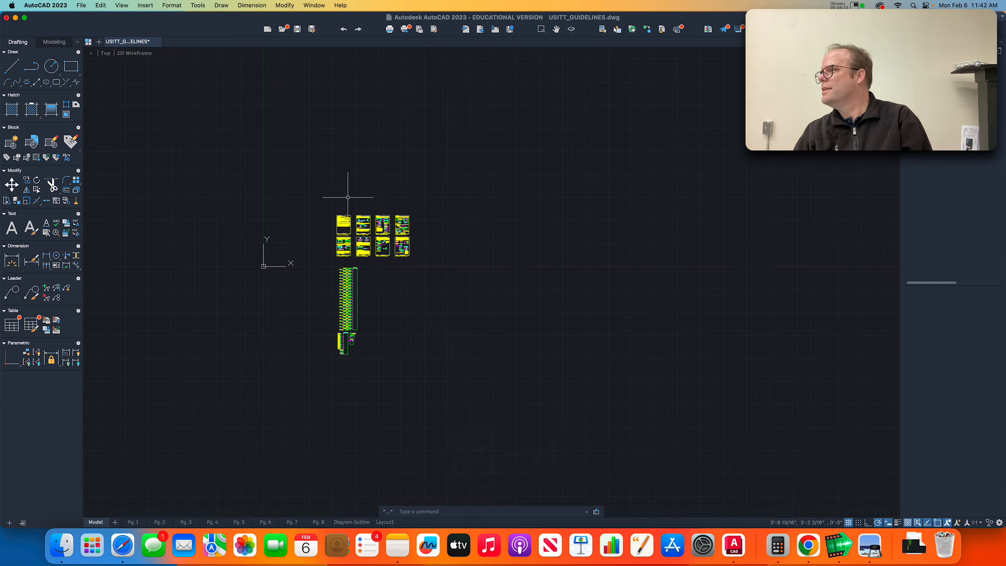
scroll(336, 181, up, 5)
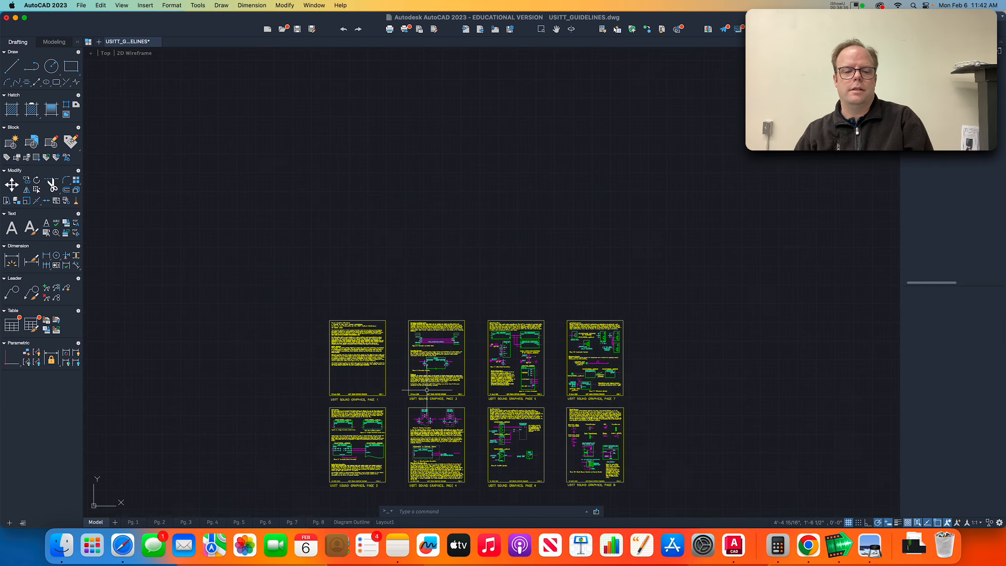
scroll(353, 444, up, 10)
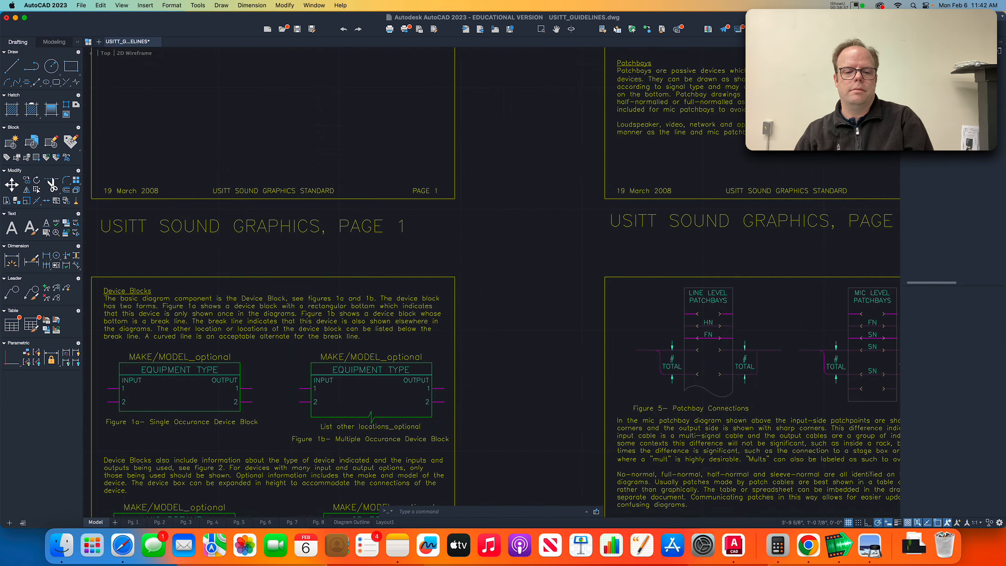
scroll(371, 423, up, 5)
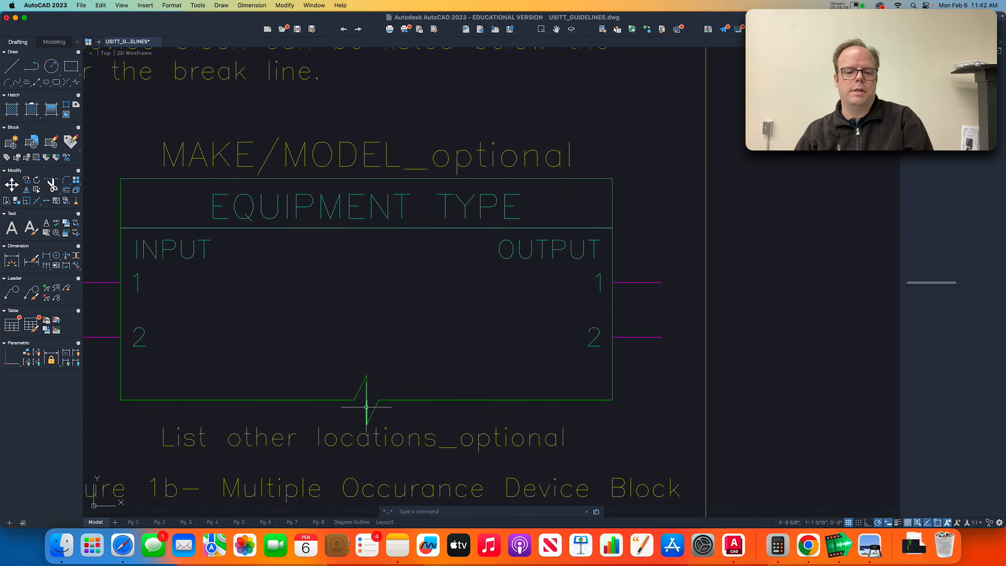
- Copy the Figure 1b device block's break line onto the midpoint of the AV panel's bottom edge
click(345, 364)
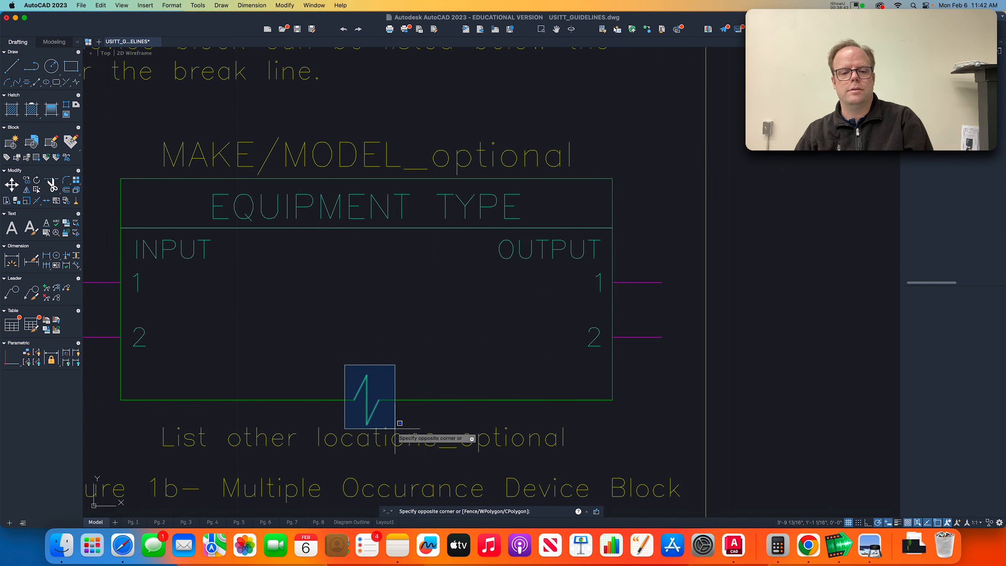
click(394, 428)
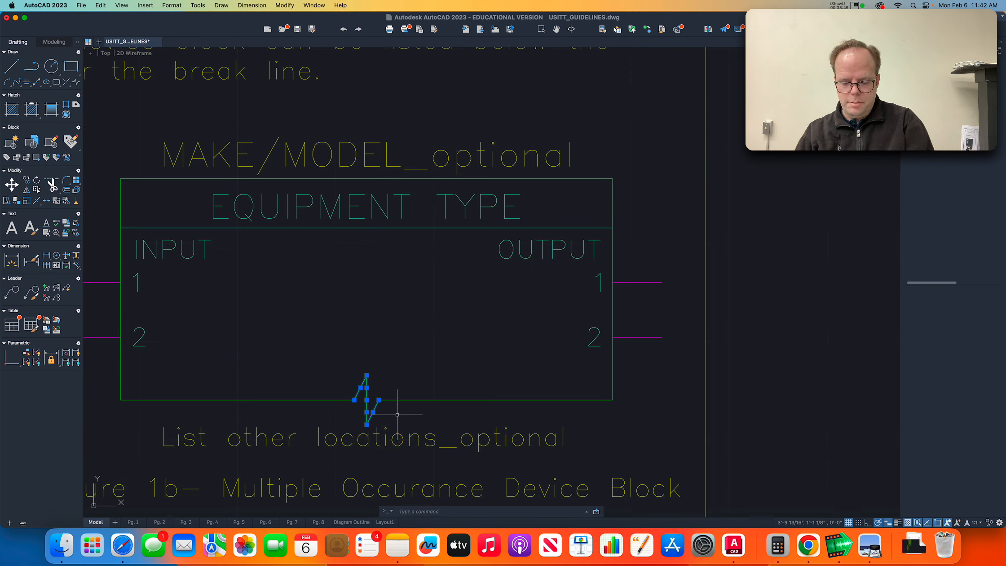
text(co)
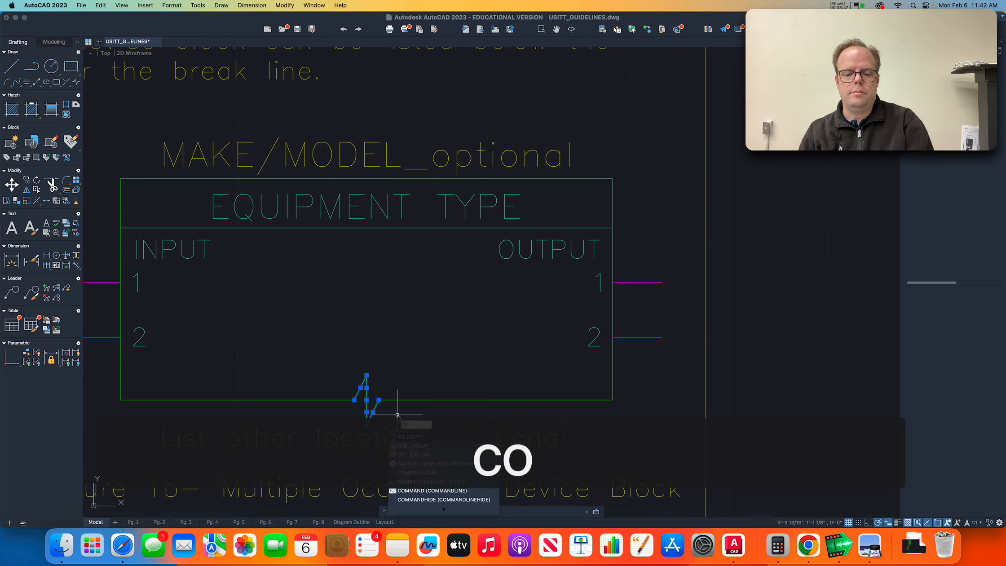
key(Return)
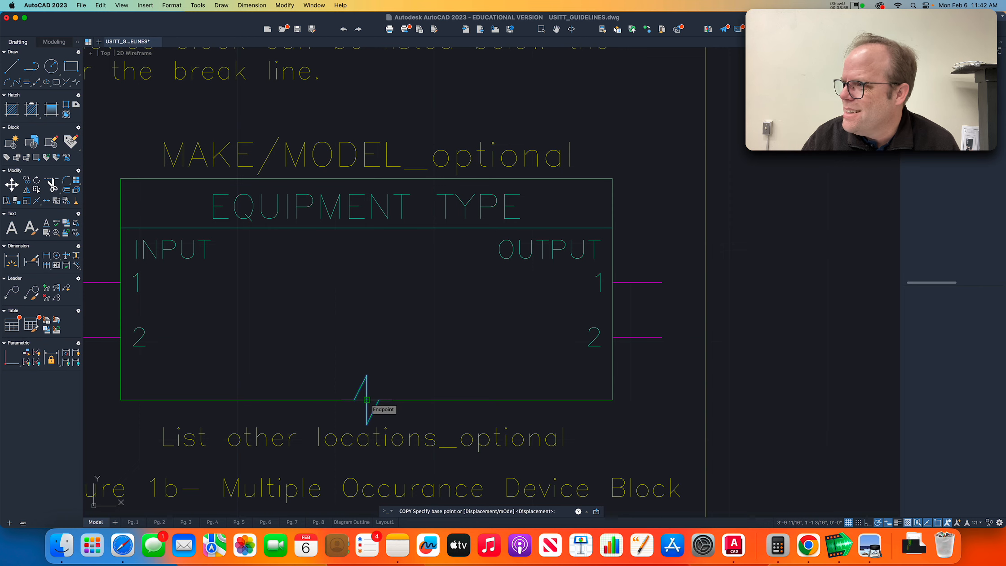
click(367, 399)
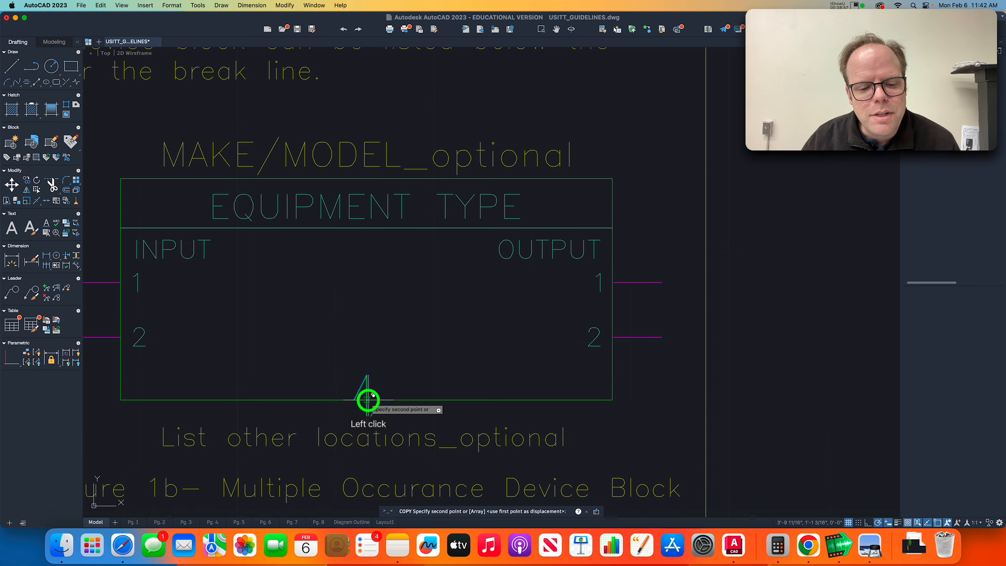
scroll(367, 402, down, 5)
scroll(375, 413, down, 10)
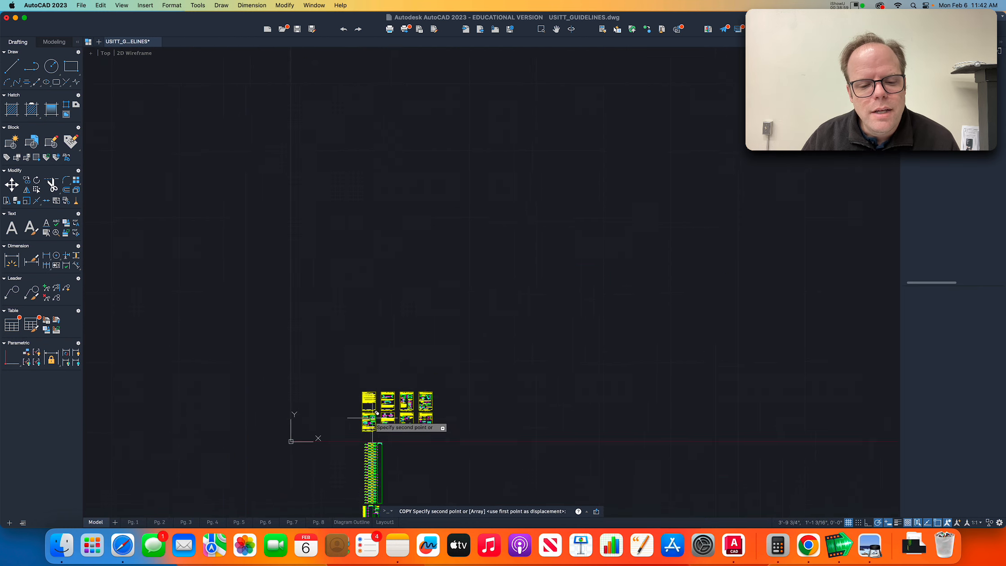
scroll(376, 477, up, 4)
scroll(375, 484, up, 5)
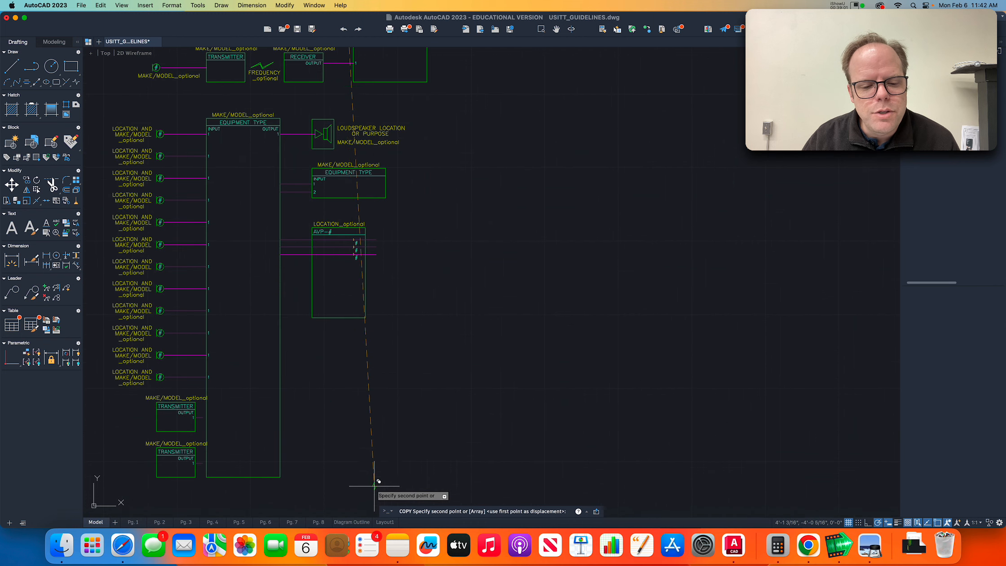
scroll(331, 335, up, 6)
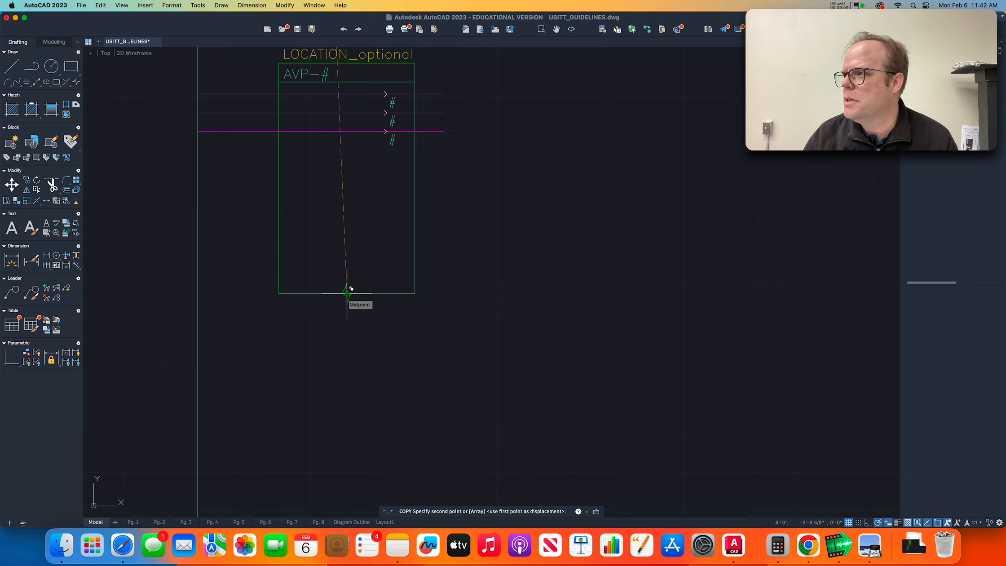
click(347, 293)
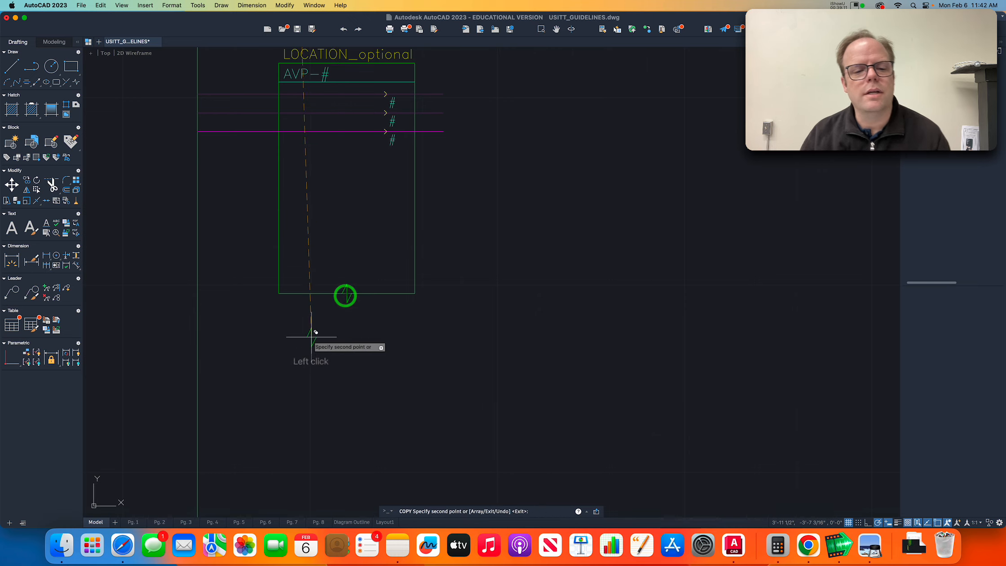
key(Escape)
scroll(355, 286, up, 4)
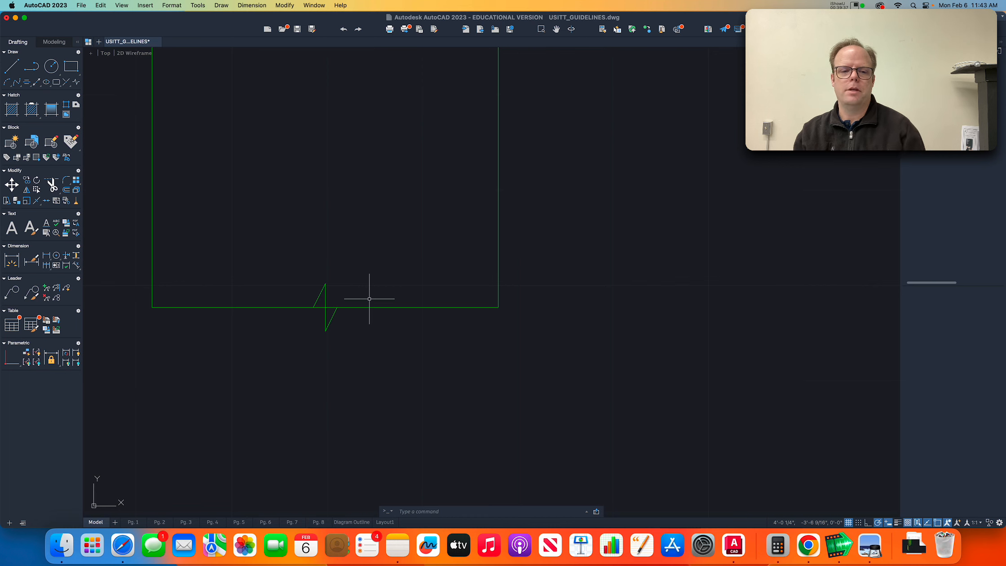
scroll(378, 315, down, 5)
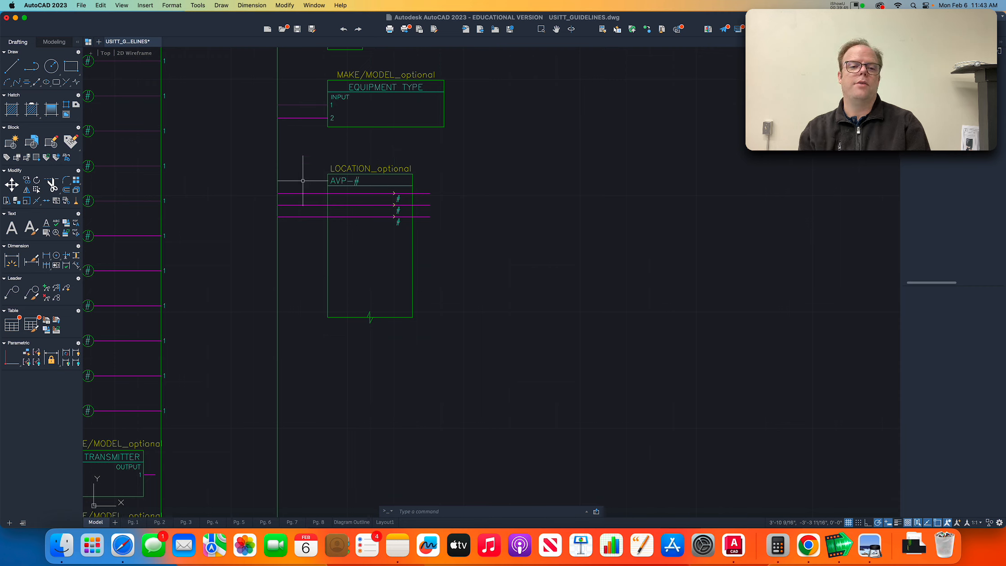
click(278, 183)
key(Escape)
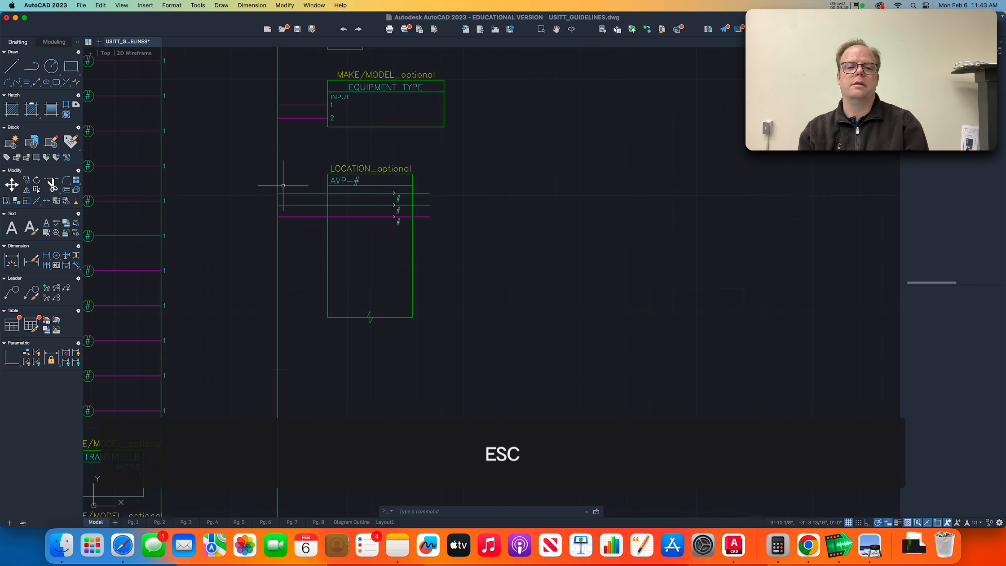
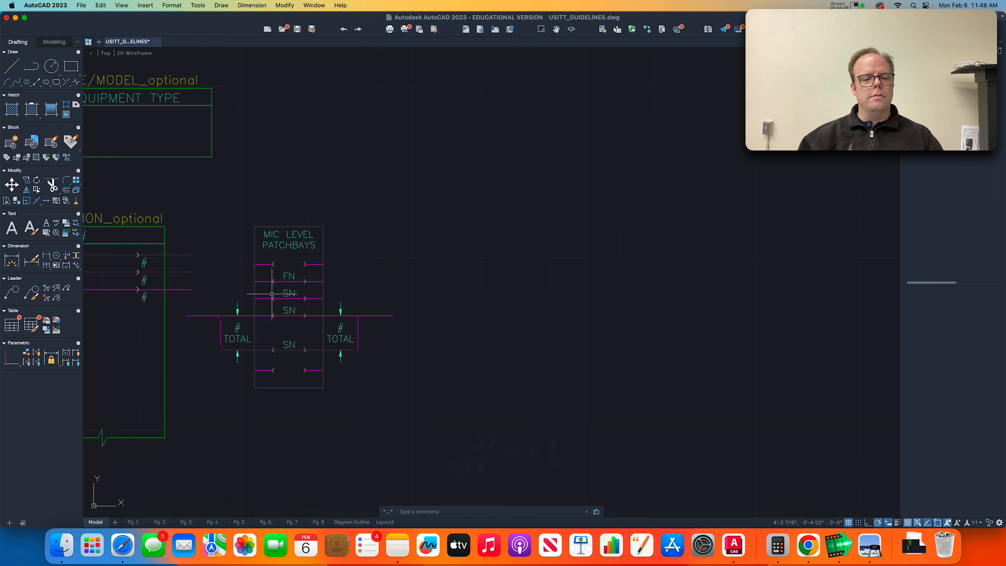
- Erase the FN label and the two SN labels below it in the copied MIC LEVEL PATCHBAYS block, keeping the lowest SN
scroll(287, 280, up, 2)
click(291, 274)
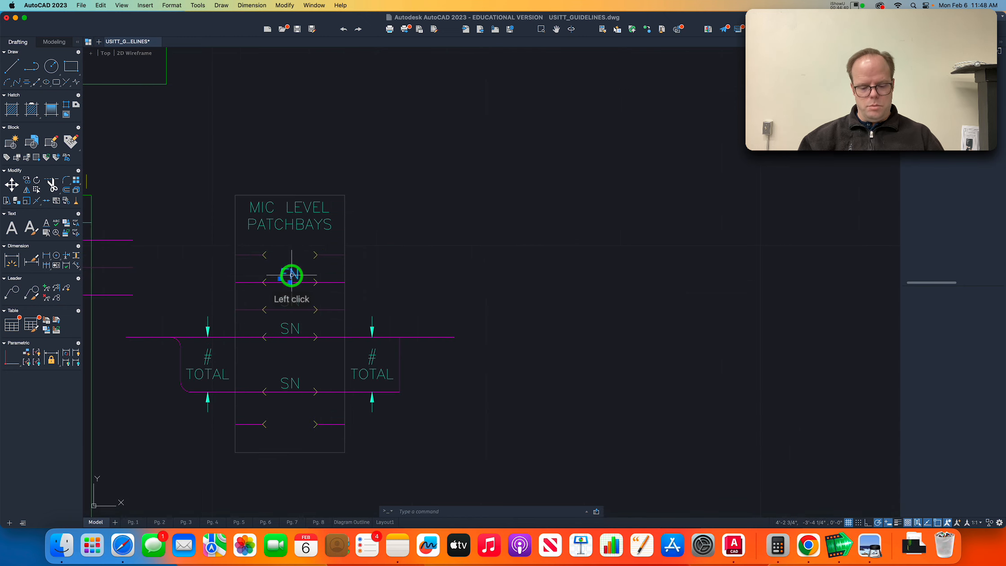
key(e)
key(Return)
click(292, 302)
key(e)
key(space)
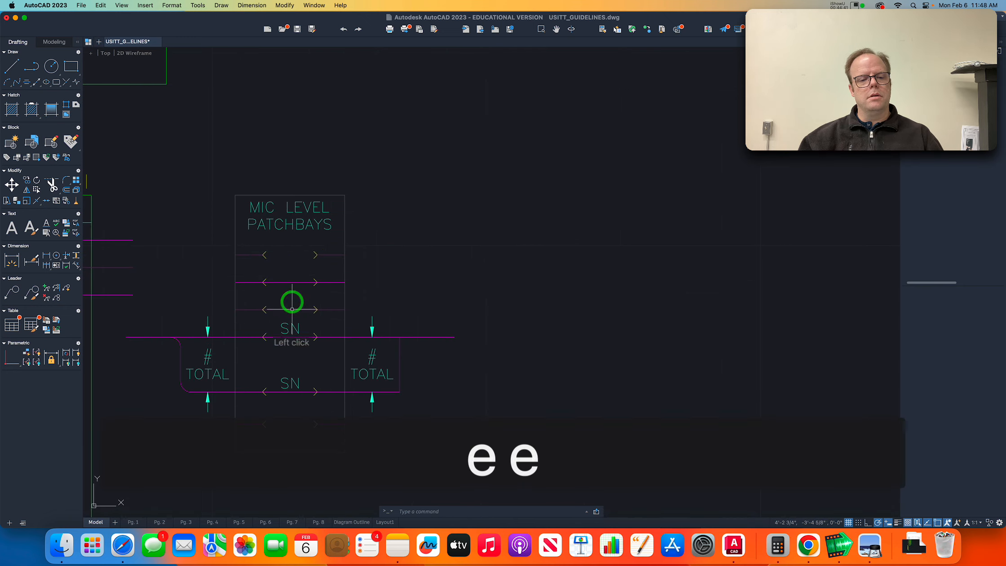
click(293, 327)
key(e)
key(space)
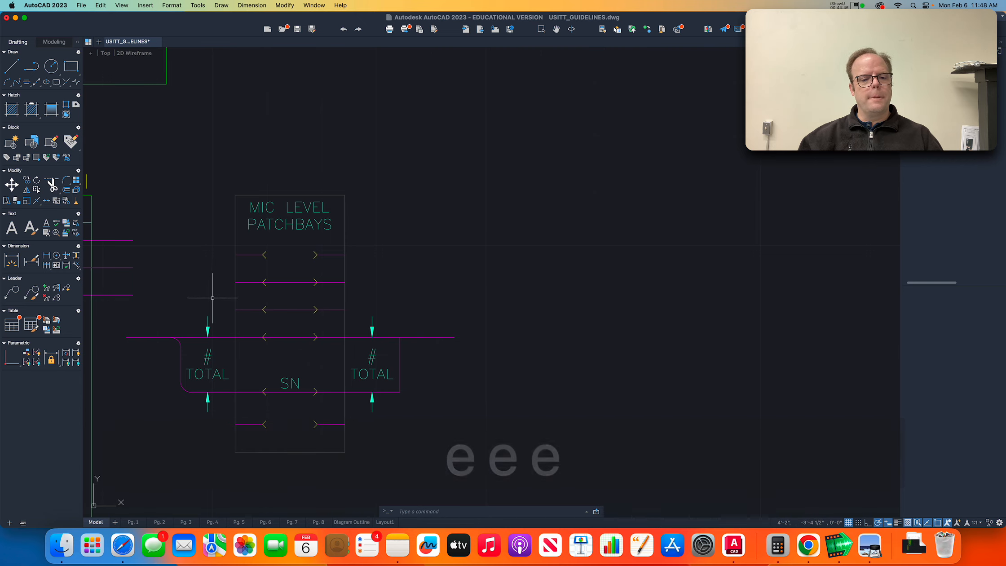
scroll(196, 289, down, 4)
scroll(183, 288, up, 4)
middle_drag(191, 288, 541, 301)
scroll(541, 301, down, 3)
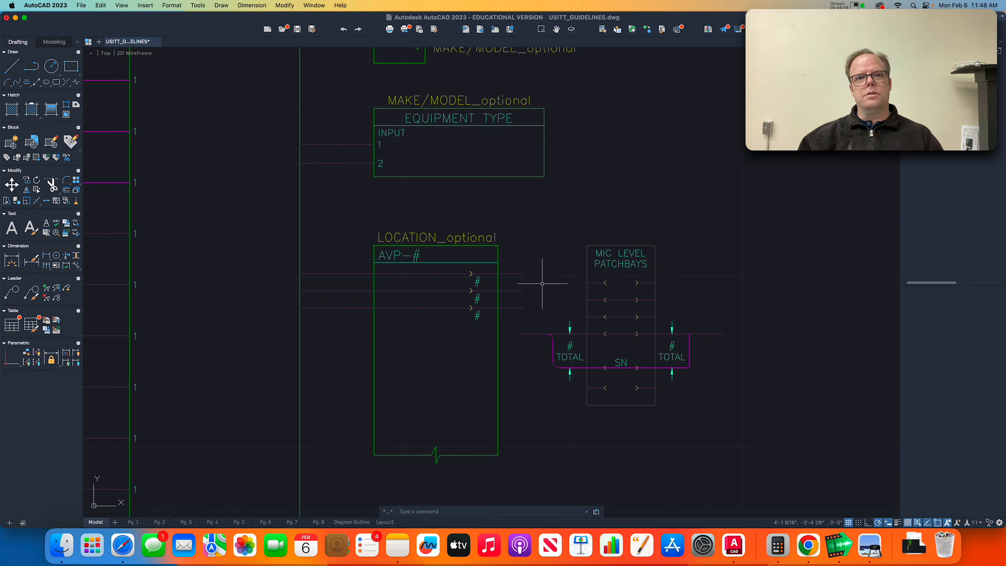
click(267, 263)
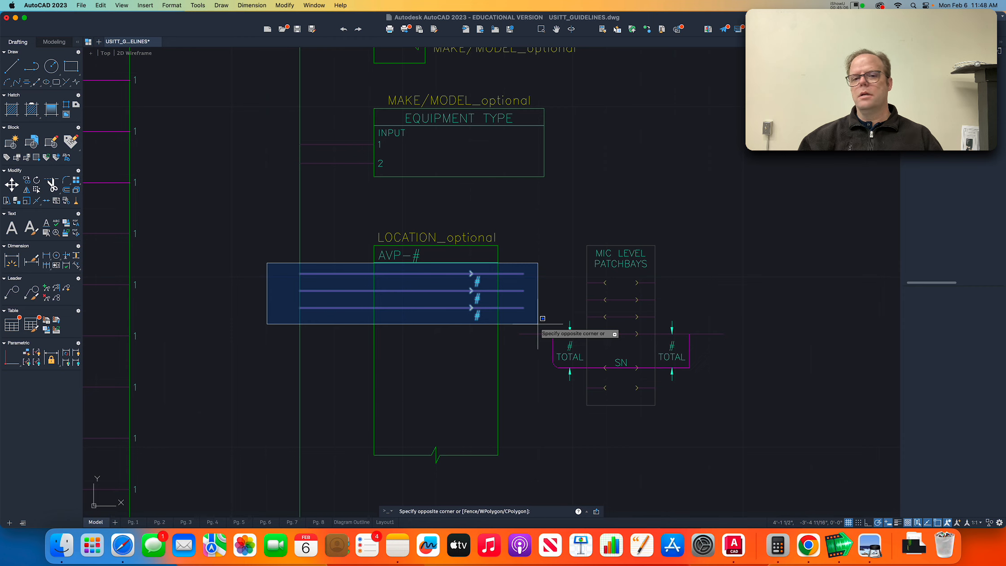
click(538, 323)
text(m)
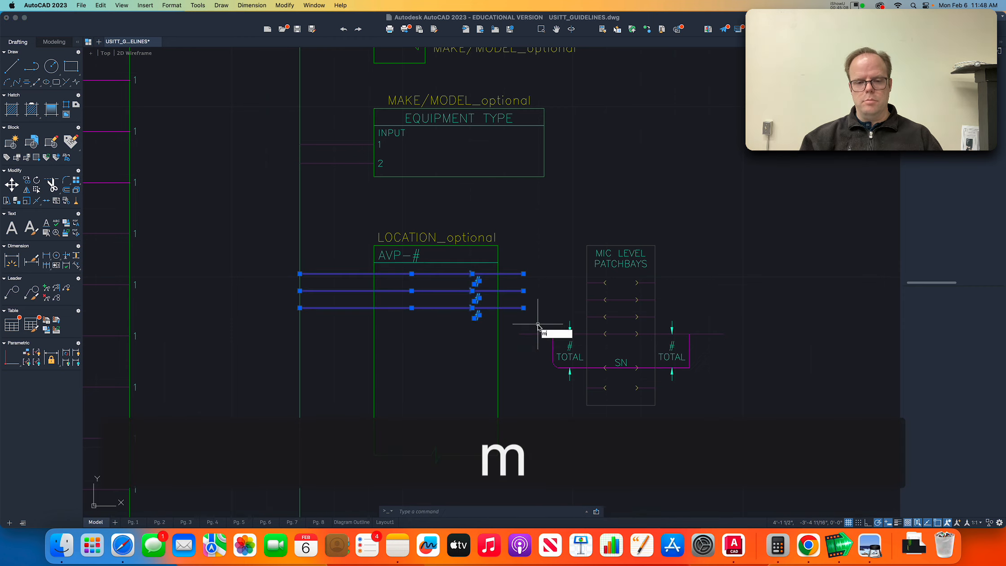
key(Return)
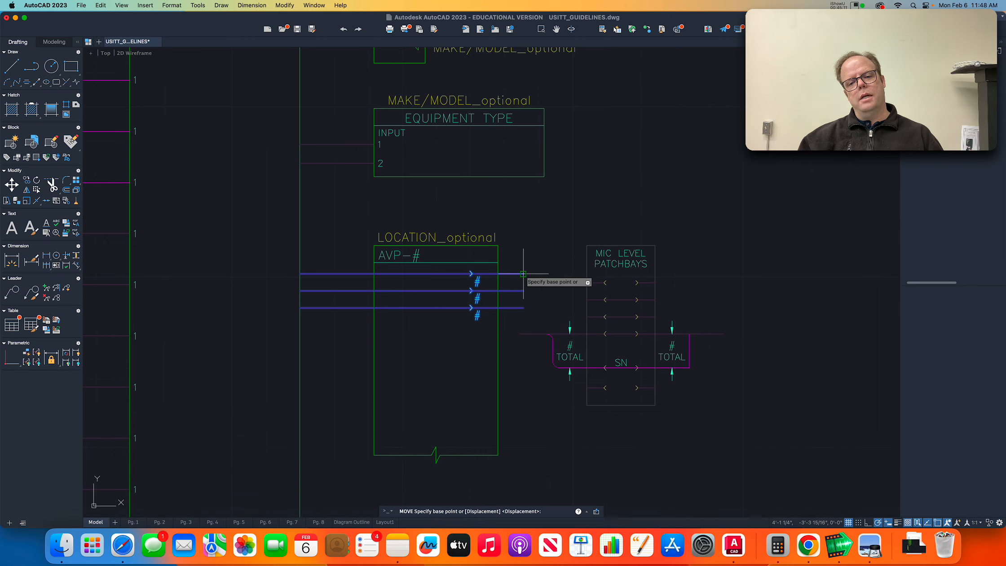
click(524, 274)
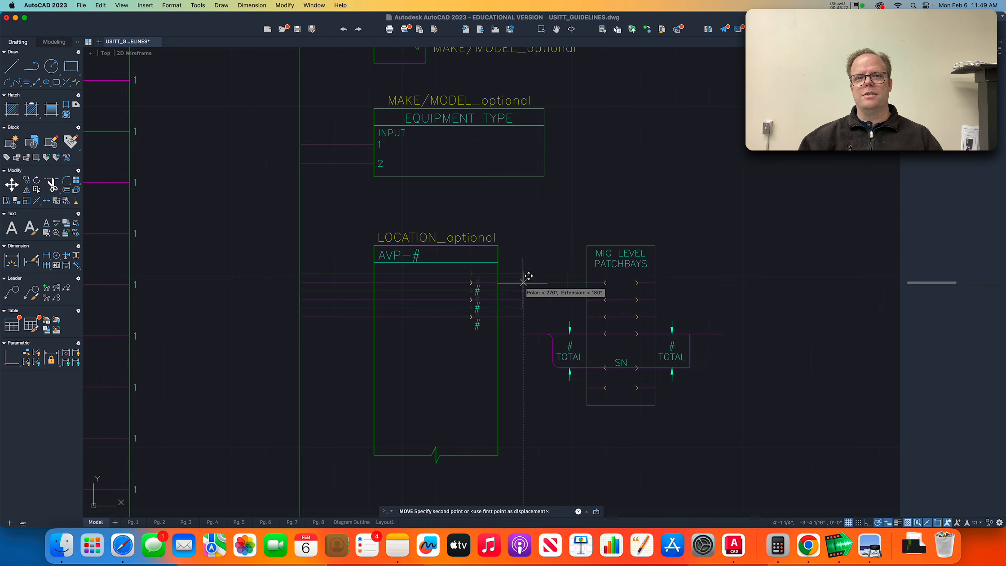
key(Escape)
key(Escape)
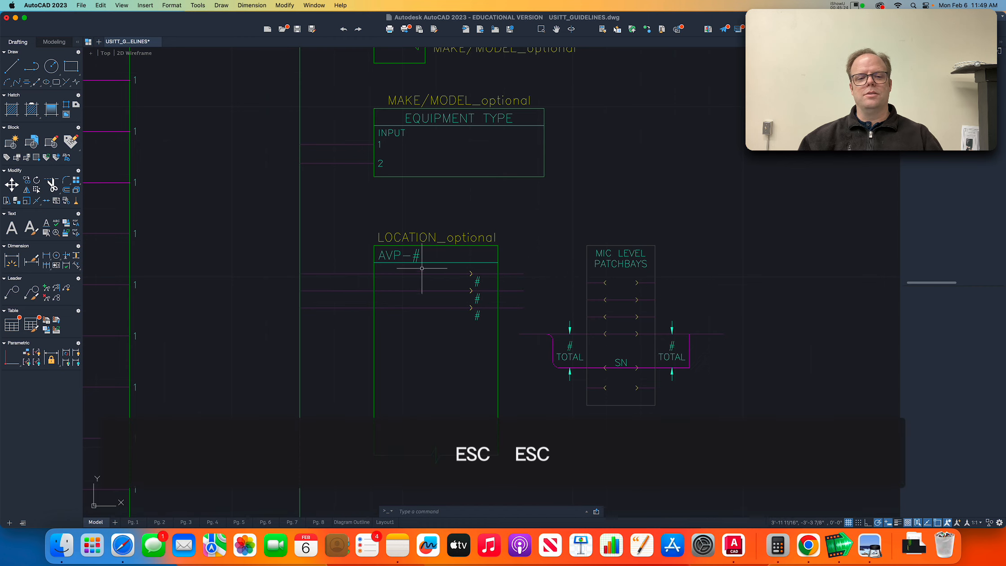
- Move the AV panel's three connection lines with their arrows and # labels straight down to align with the patchbay's top three rows
text(m)
key(Return)
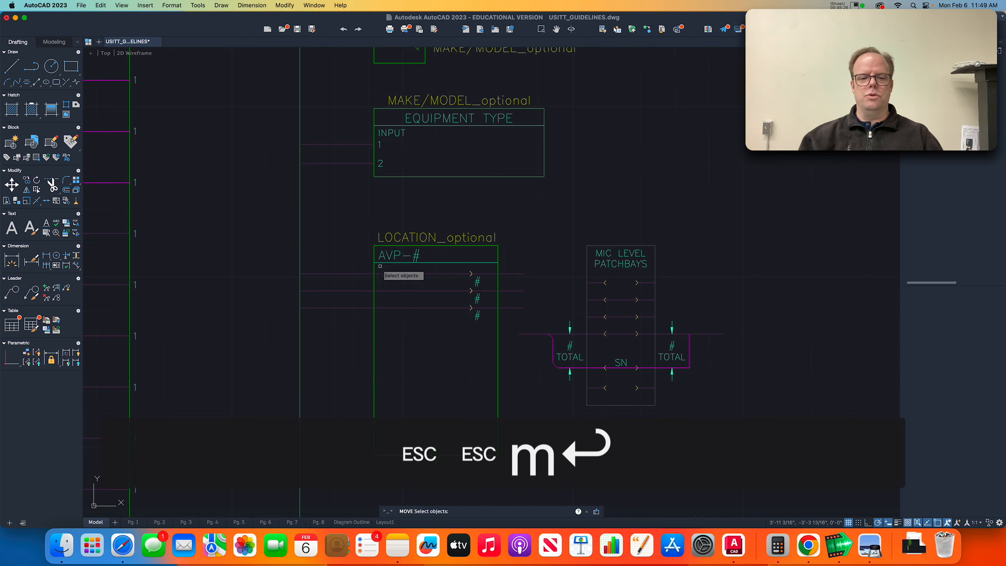
click(282, 269)
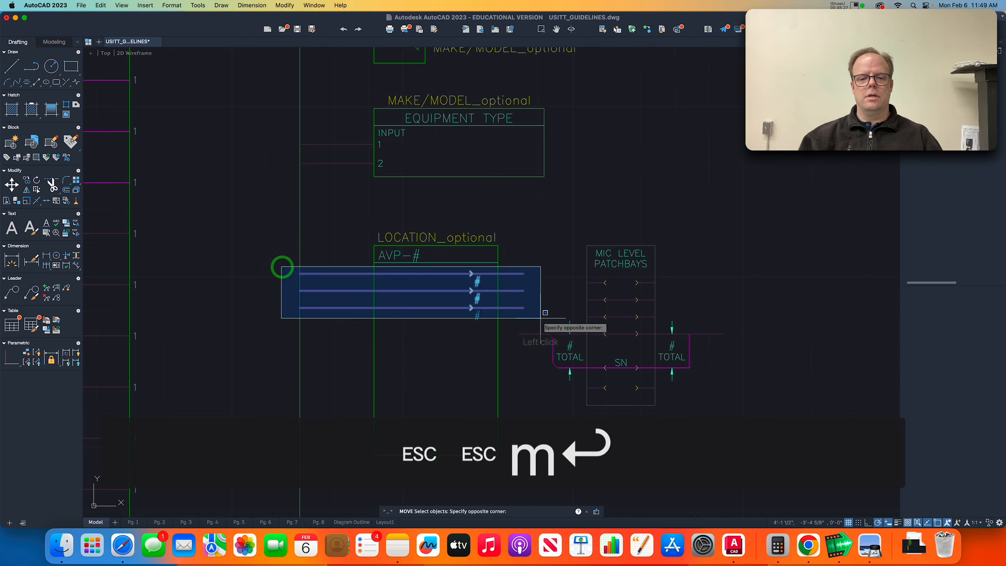
click(539, 322)
key(Return)
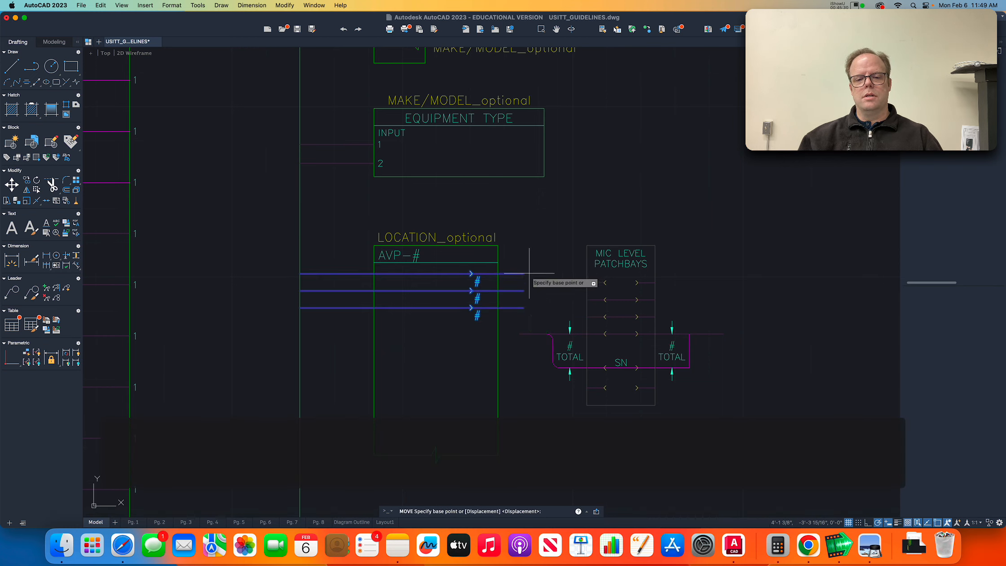
click(523, 274)
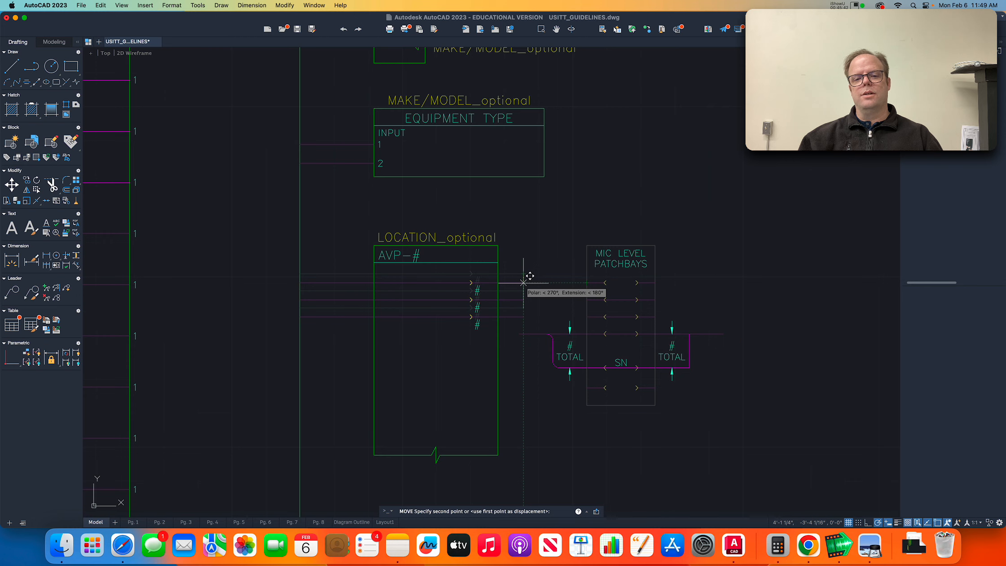
click(523, 283)
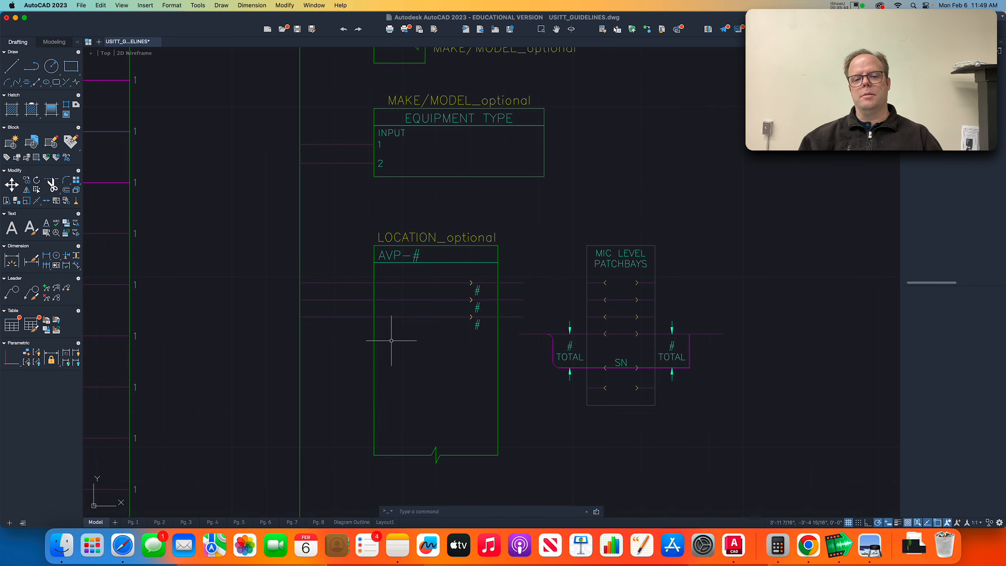
- Extend the AV panel's three connection lines to the near edge of the MIC LEVEL PATCHBAYS block, using that edge as the boundary
scroll(609, 317, up, 4)
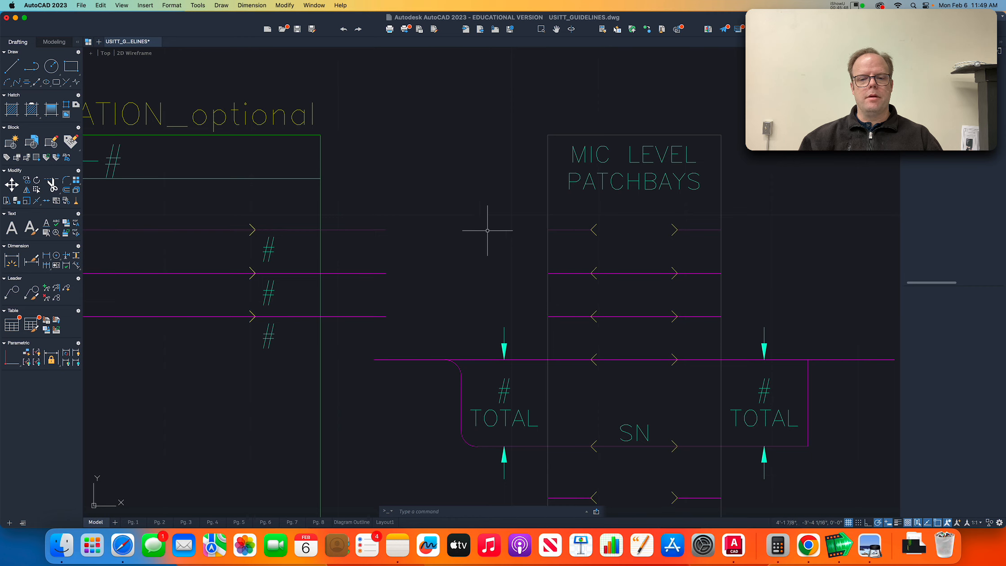
text(ex)
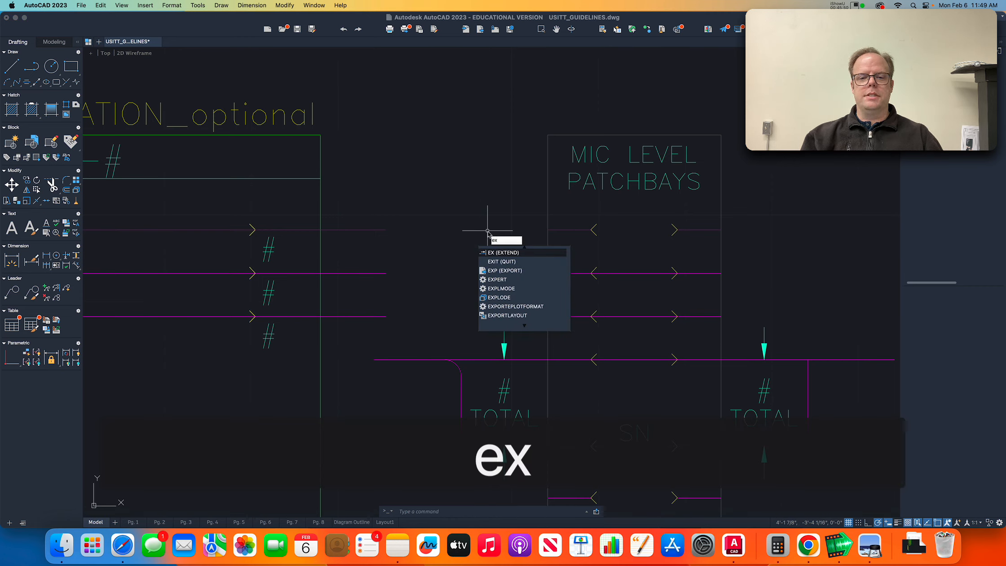
key(Return)
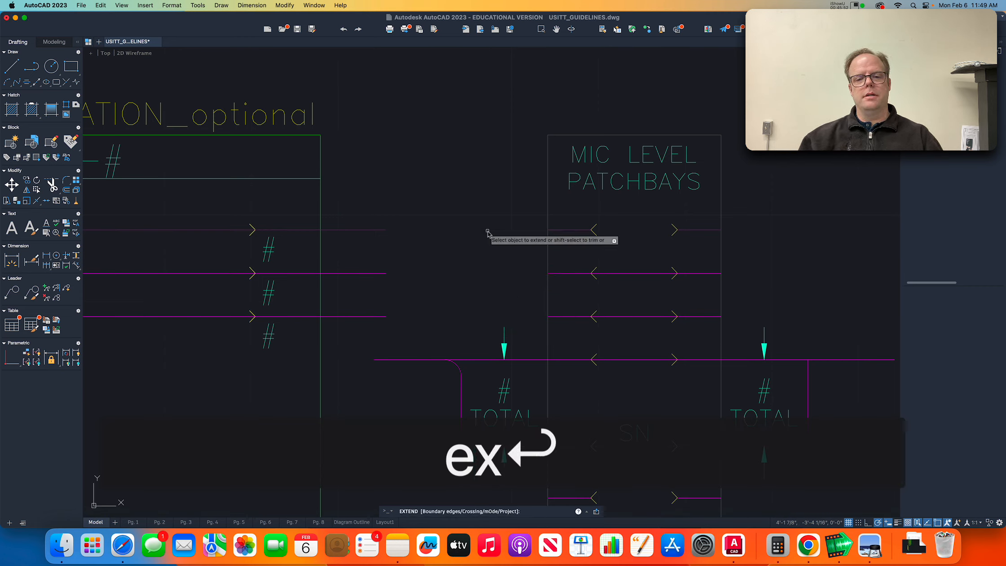
text(b)
key(Return)
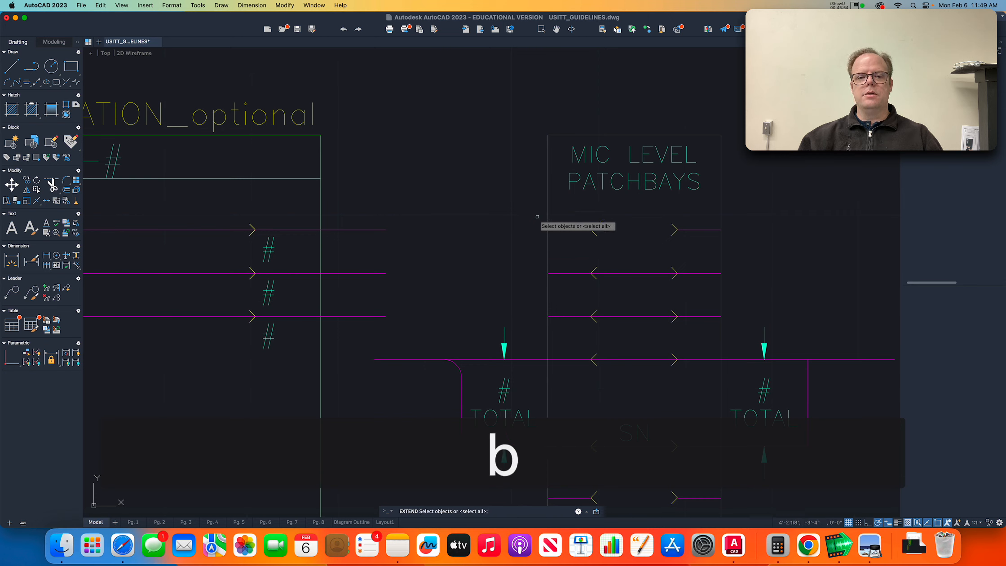
click(548, 212)
key(space)
click(386, 230)
click(379, 273)
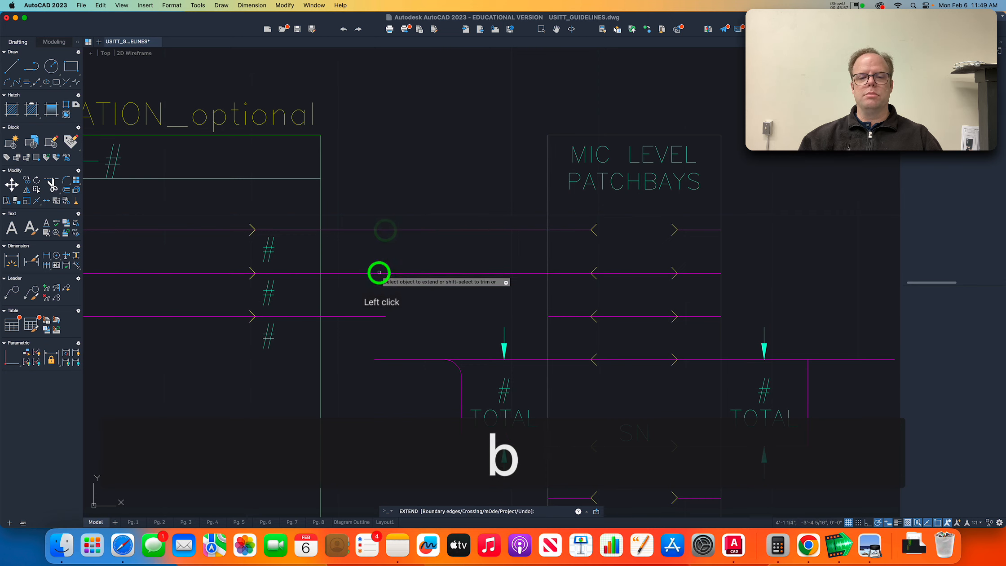
click(383, 317)
key(Escape)
key(Escape)
key(Escape)
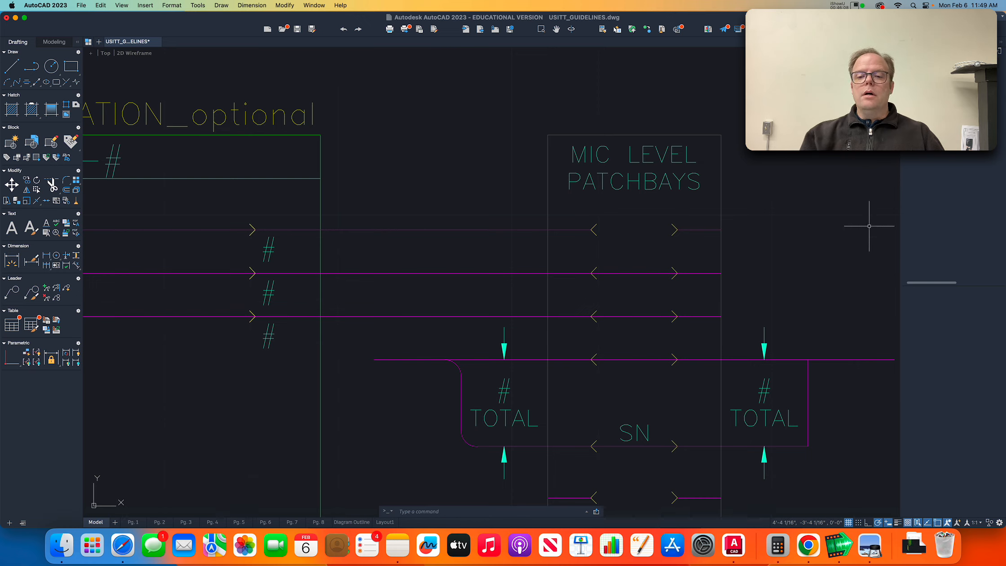
- Copy the line joining the arrows in the patchbay's second row up to its first row
text(co)
key(Return)
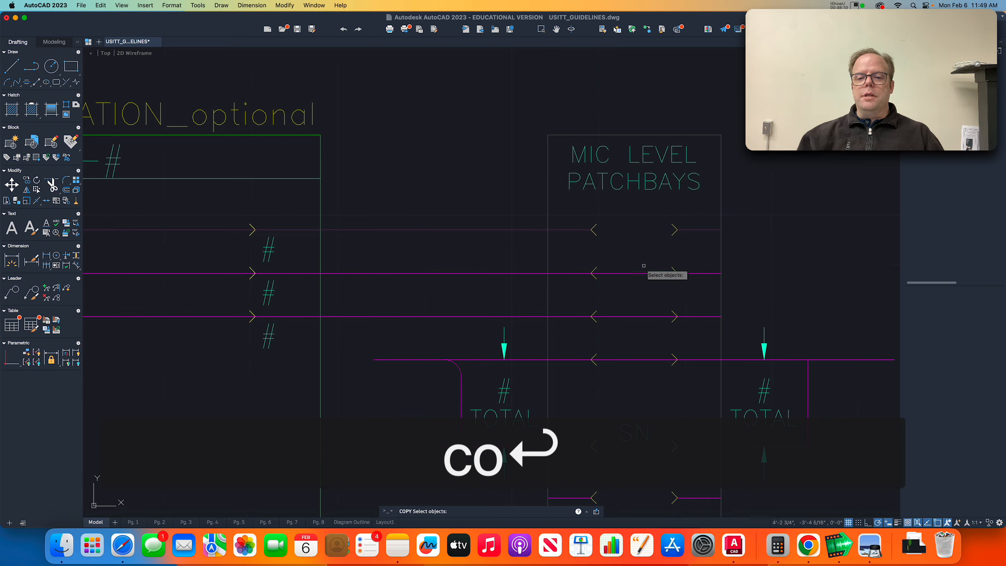
click(640, 273)
right_click(590, 274)
click(590, 273)
click(591, 230)
key(Escape)
scroll(519, 293, down, 2)
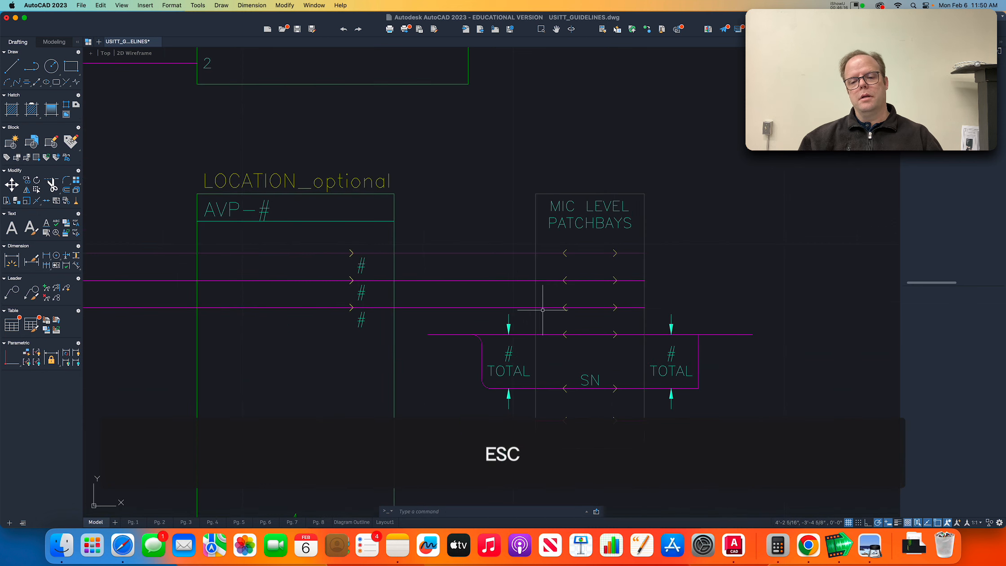
- Erase the # TOTAL dimension and the connection lines outside the right edge of the MIC LEVEL PATCHBAYS block
click(761, 423)
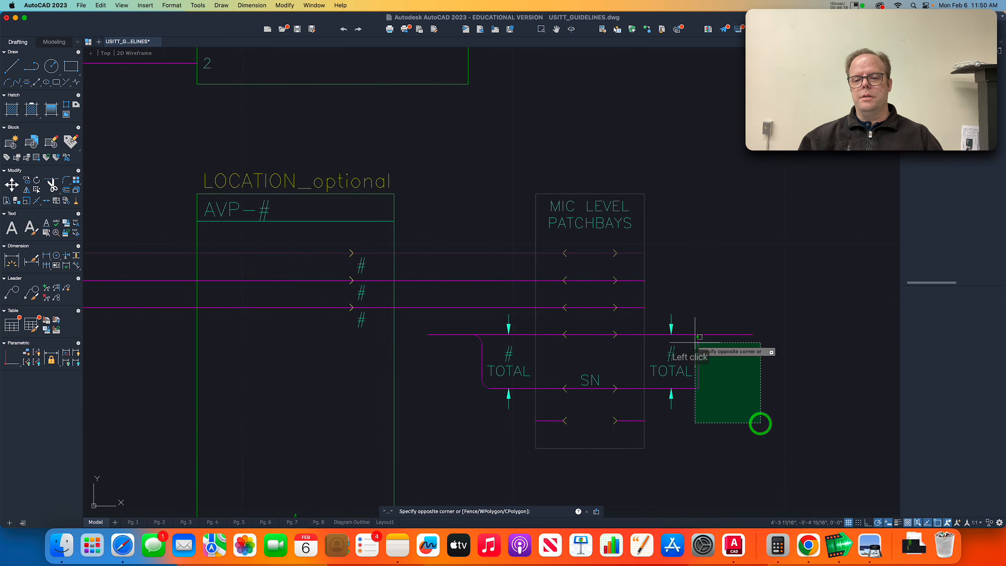
click(661, 296)
text(e)
key(space)
- Compare with SystemDiagramOutline_Example.png and erase the fourth row's arrows and line segments inside the patchbay block
key(super+Tab)
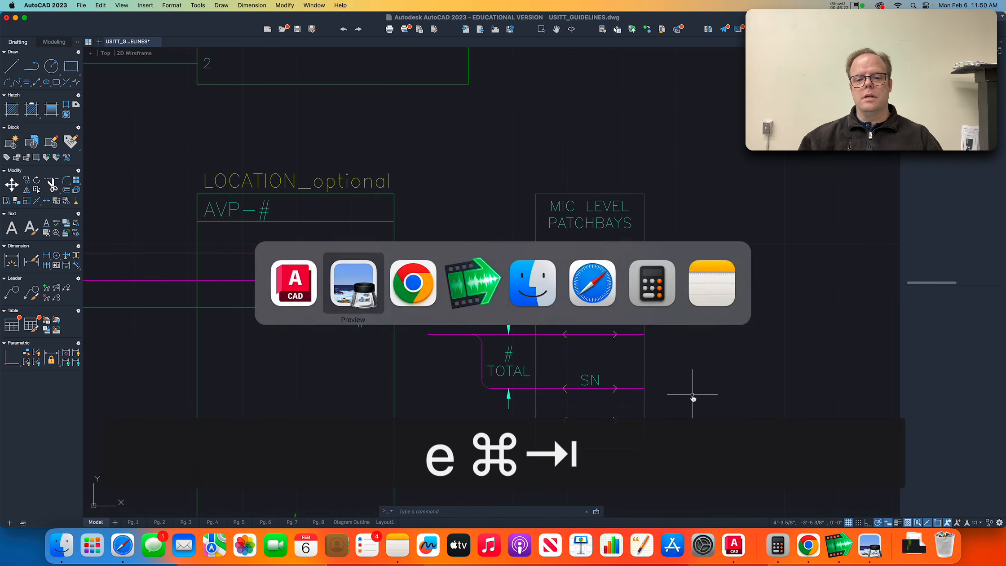
key(super+Tab)
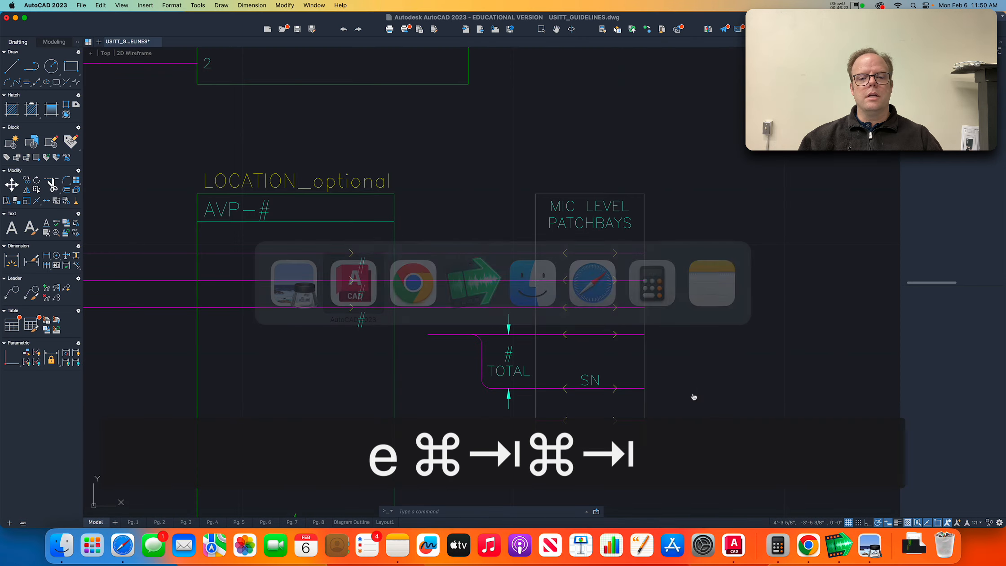
key(super+Tab)
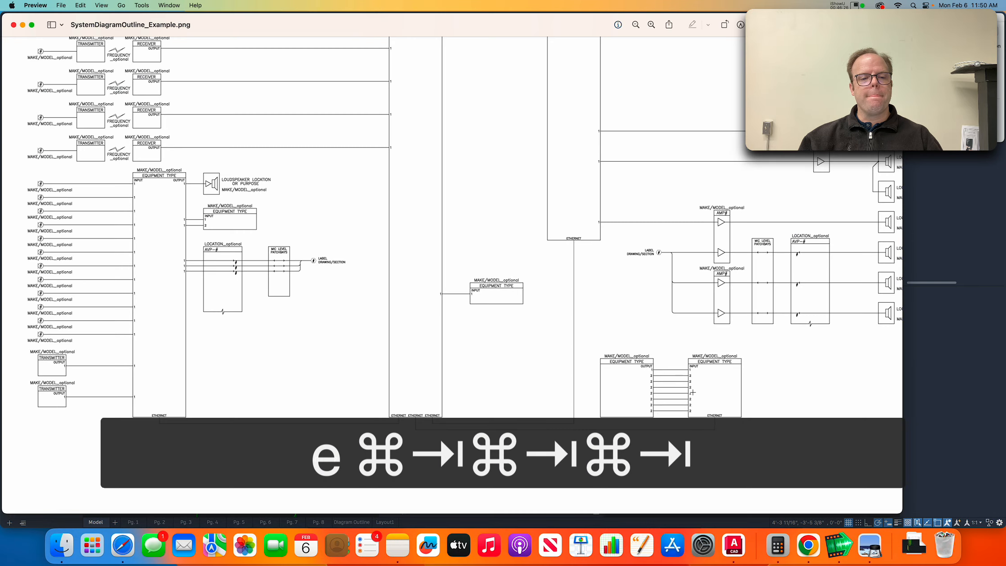
key(super+Tab)
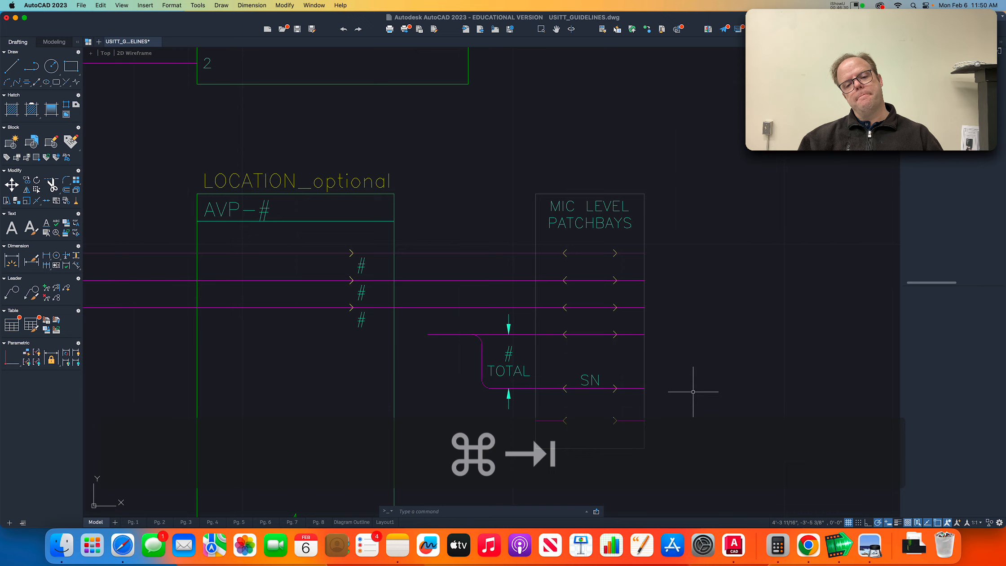
key(super+Tab)
key(super+Tab)
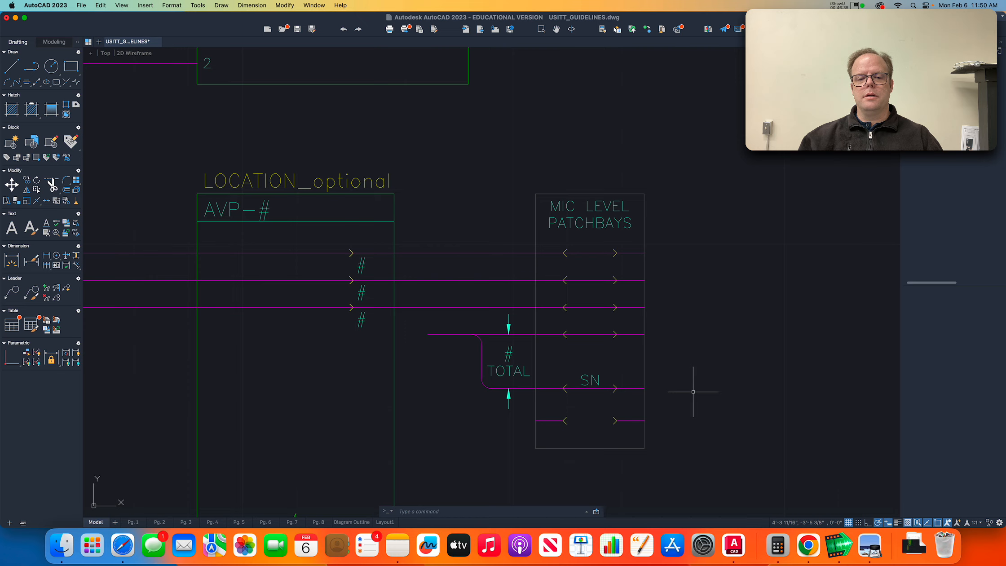
click(555, 322)
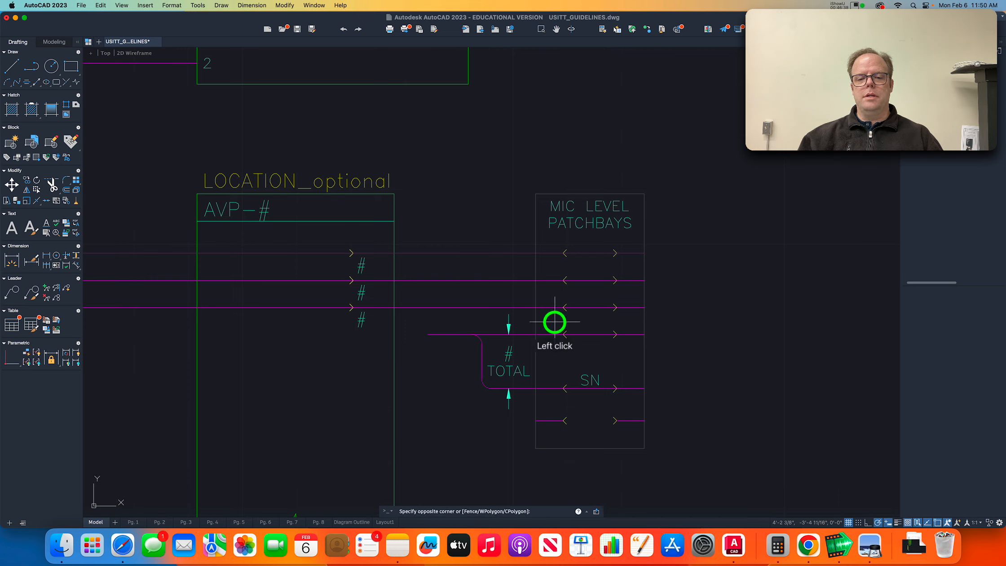
click(665, 358)
key(e)
key(Return)
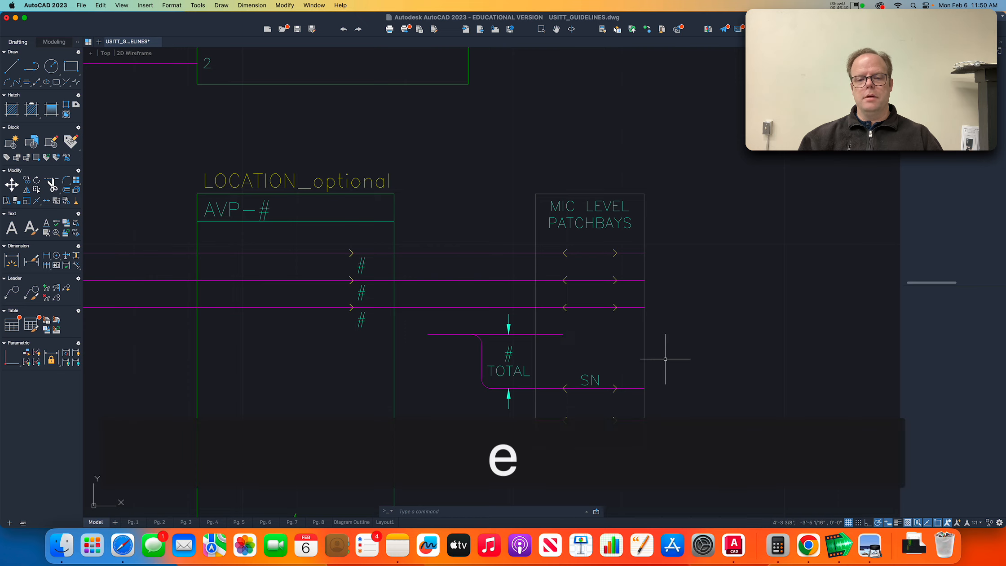
click(556, 335)
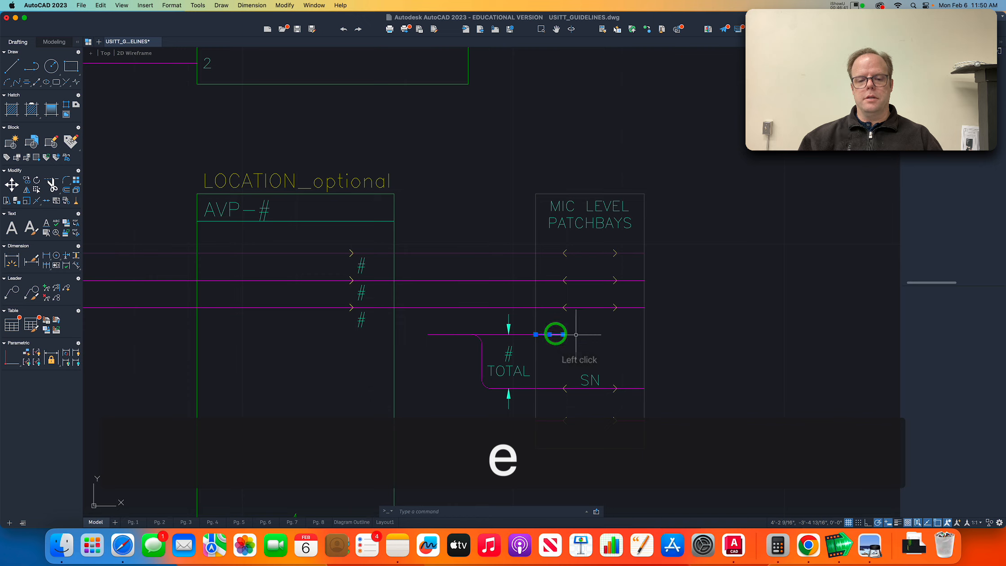
key(e)
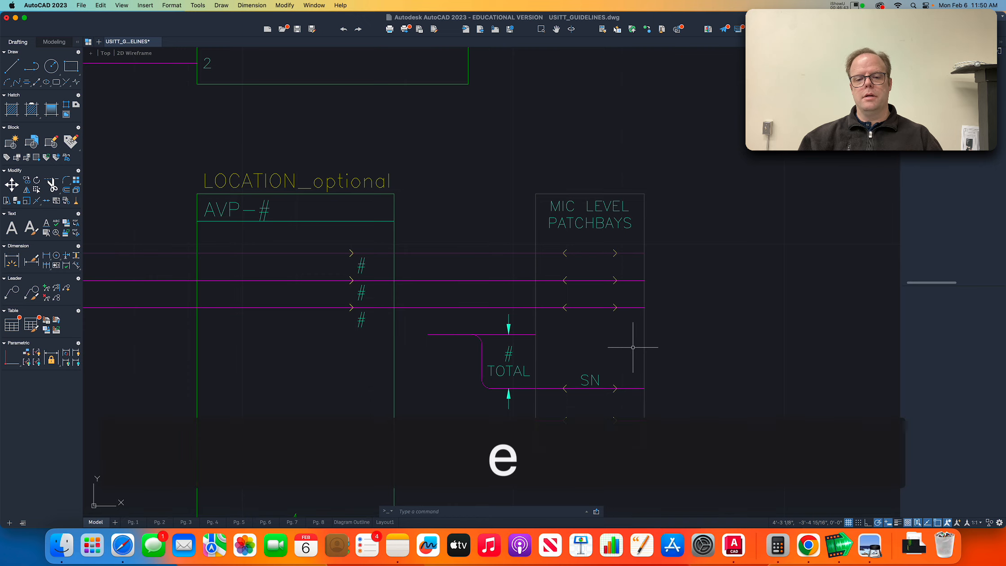
- Erase the SN label and the two lowest rows of arrows and lines inside the patchbay block
click(636, 359)
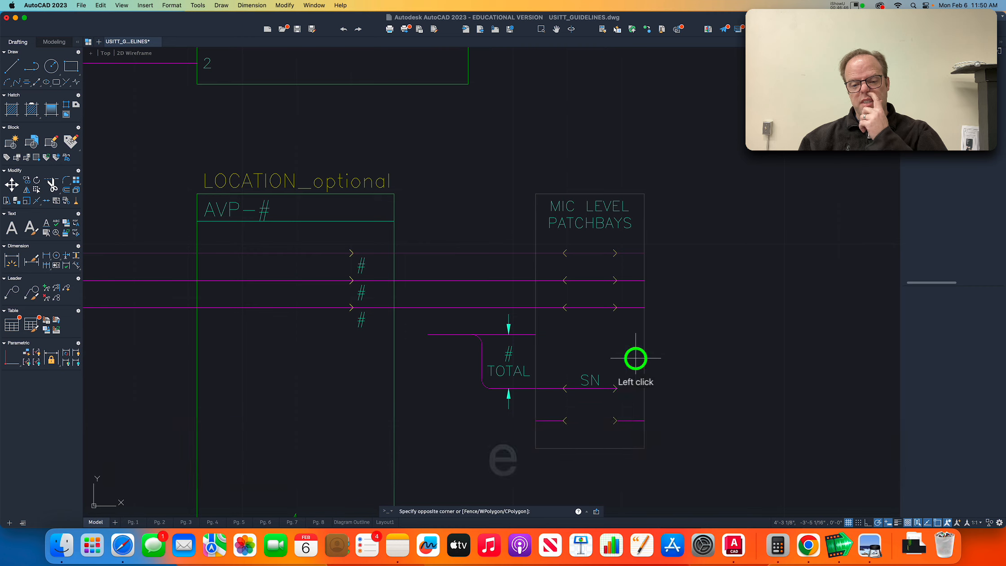
click(554, 430)
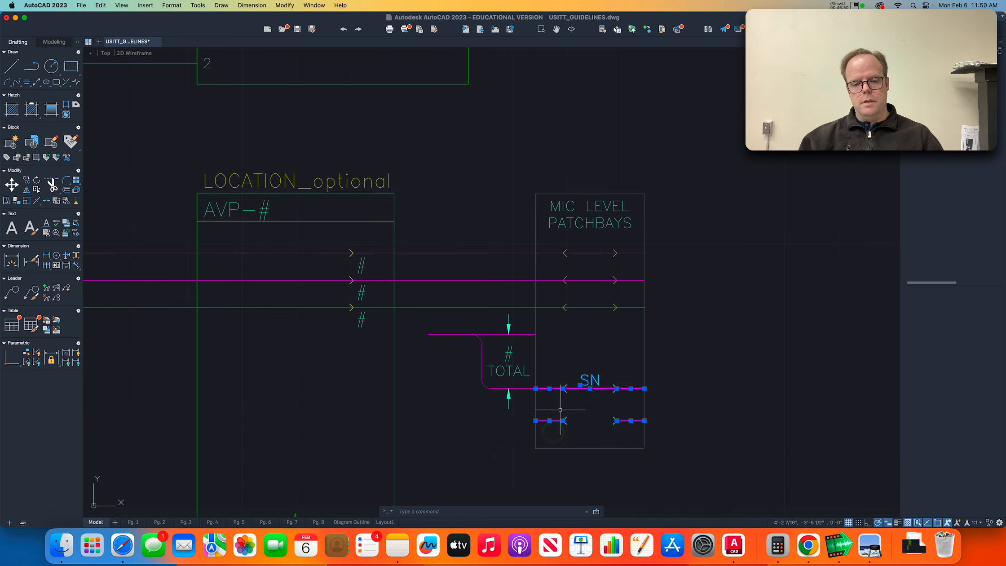
text(e)
key(Return)
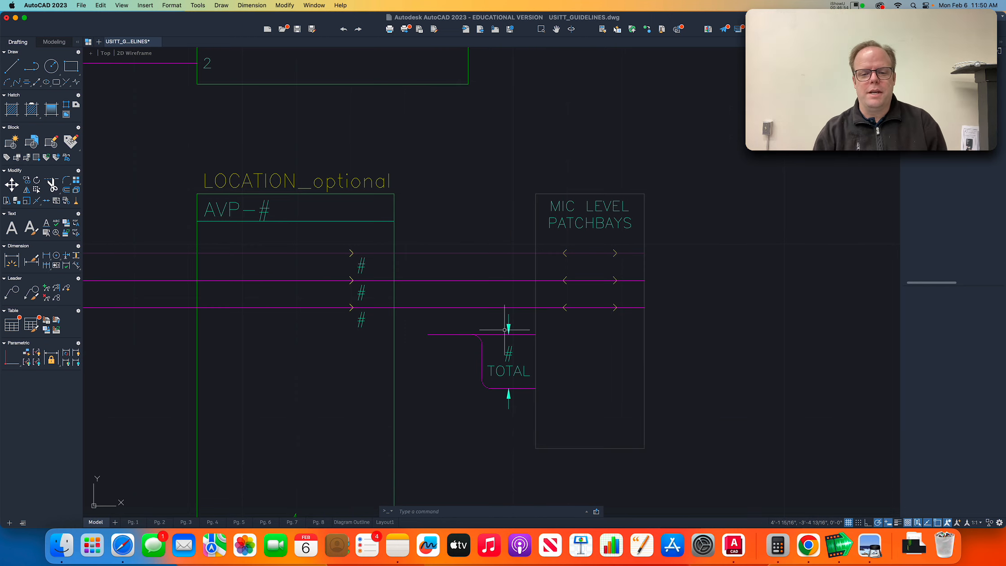
- Check the patchbay's outgoing connection in the example image and erase the remaining # TOTAL dimension
key(super+Tab)
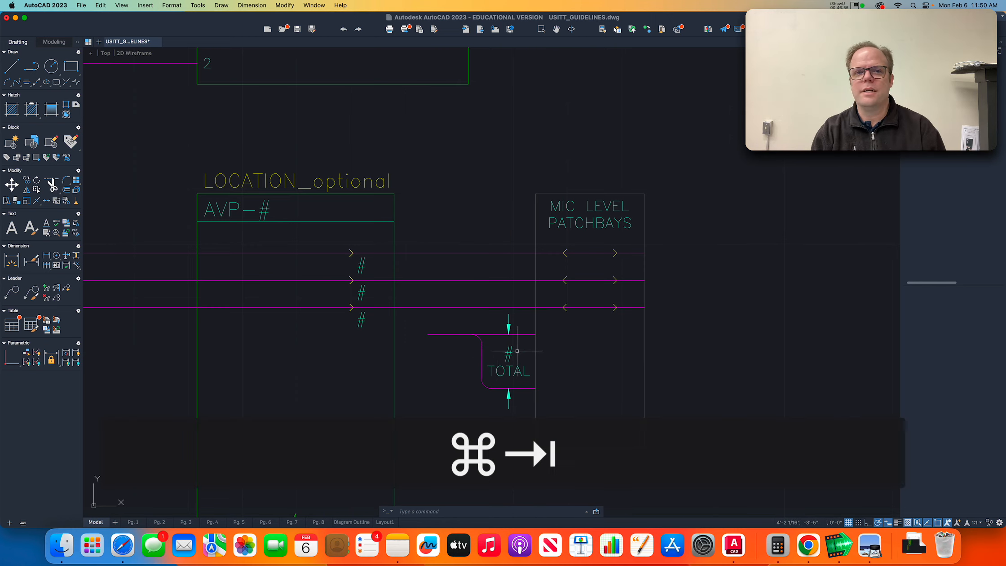
scroll(320, 267, down, 1)
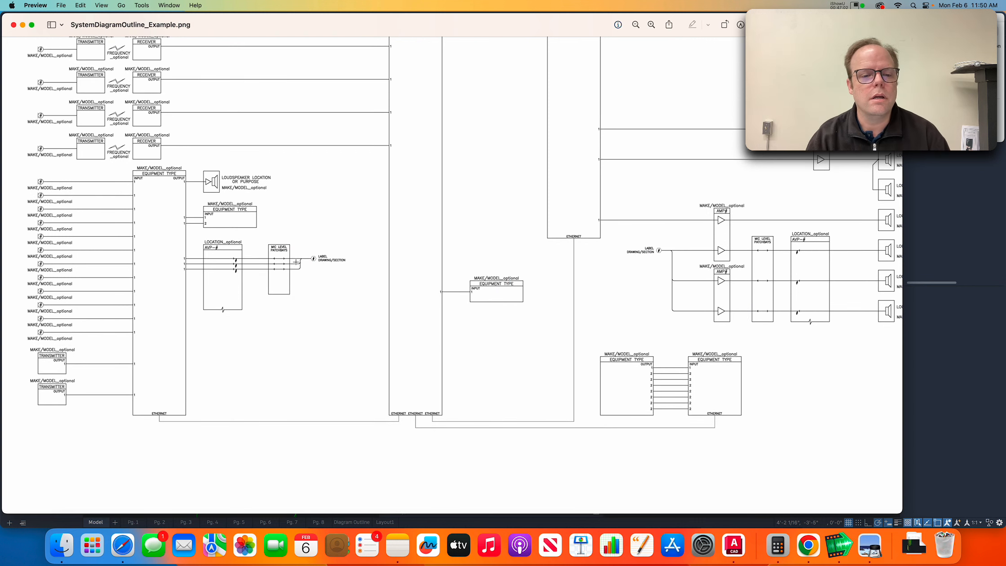
key(super+Tab)
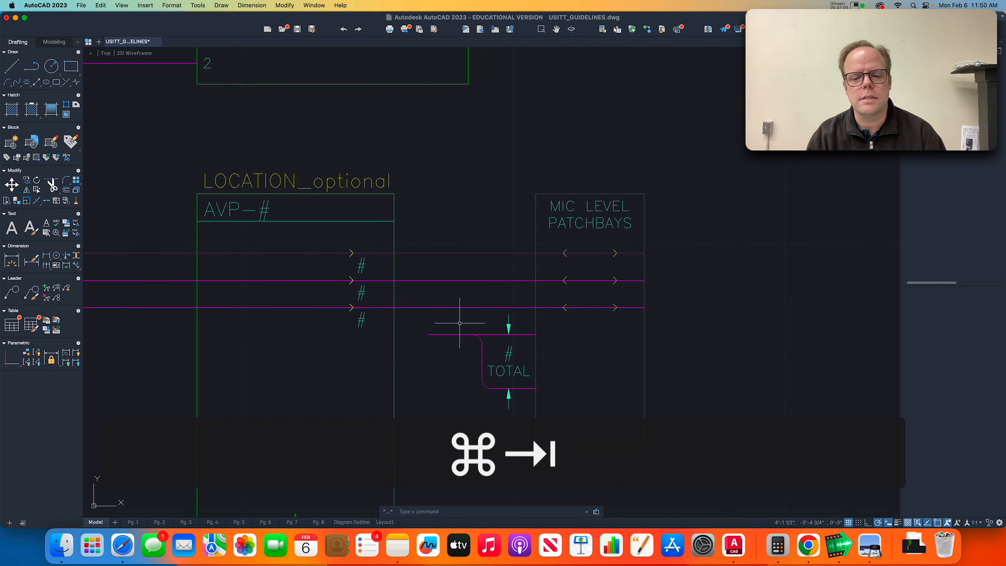
click(508, 356)
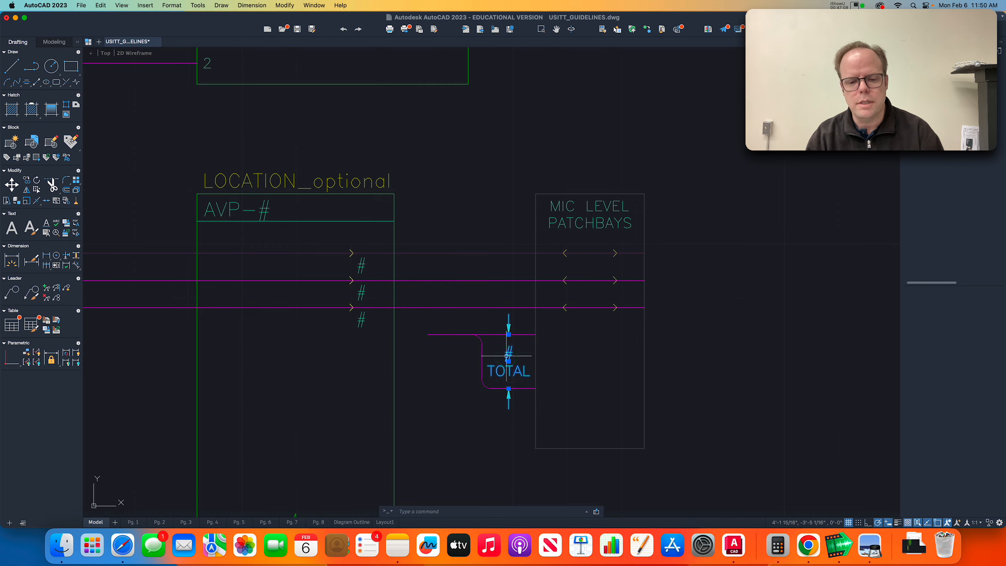
key(e)
key(Return)
- Move the leftover branch line with its rounded corners from the patchbay's left side to the open space on its right
click(412, 323)
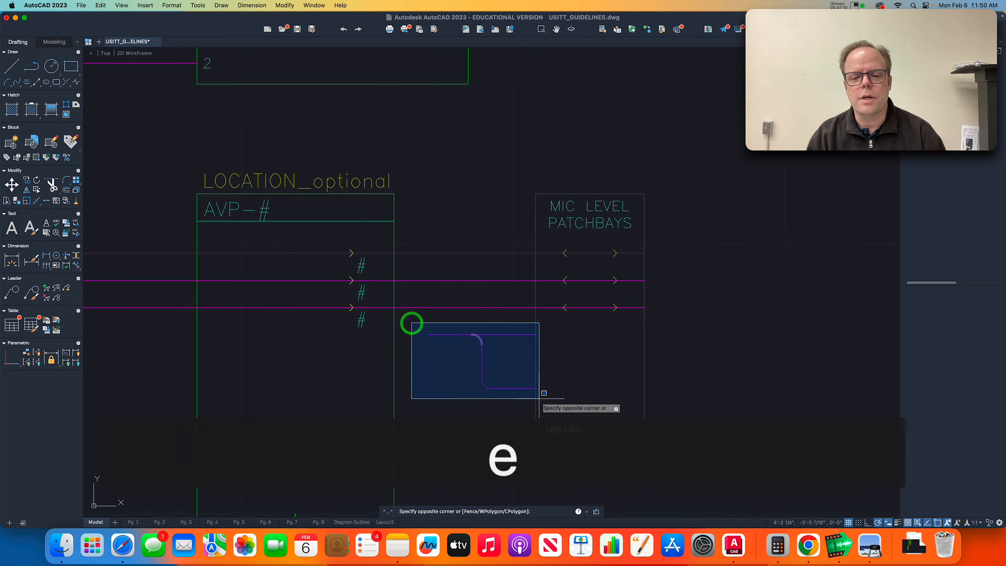
click(581, 411)
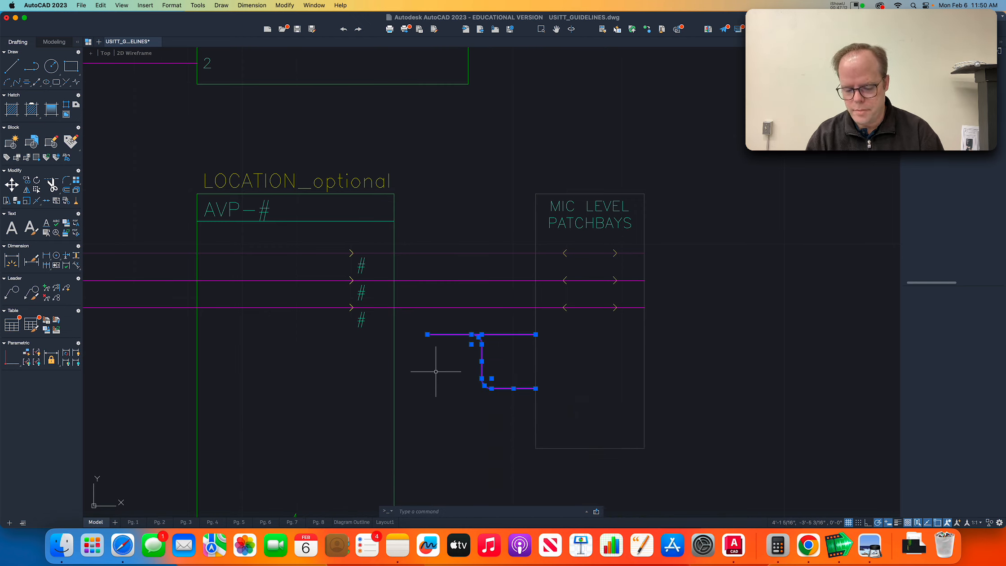
key(m)
key(Return)
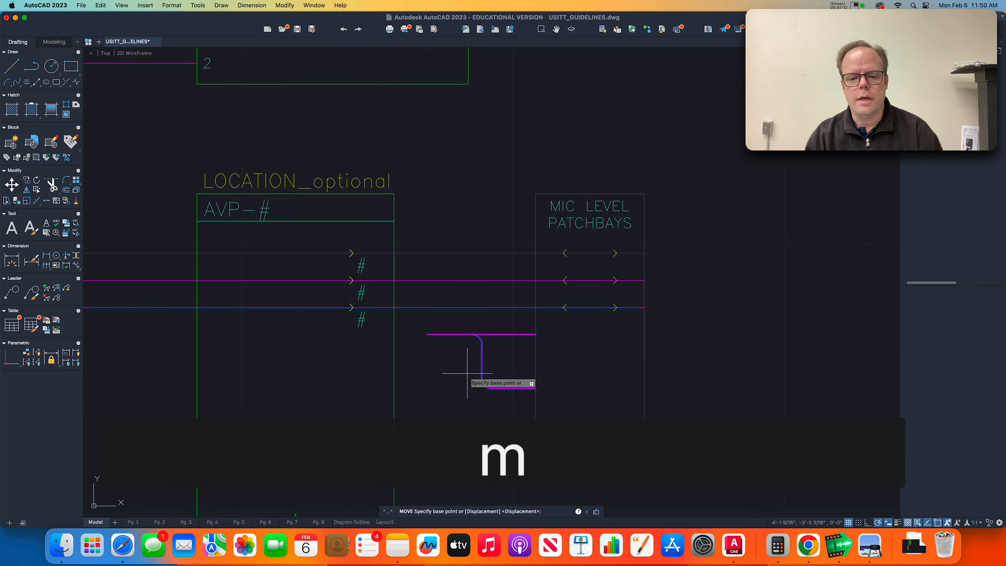
click(427, 335)
click(740, 294)
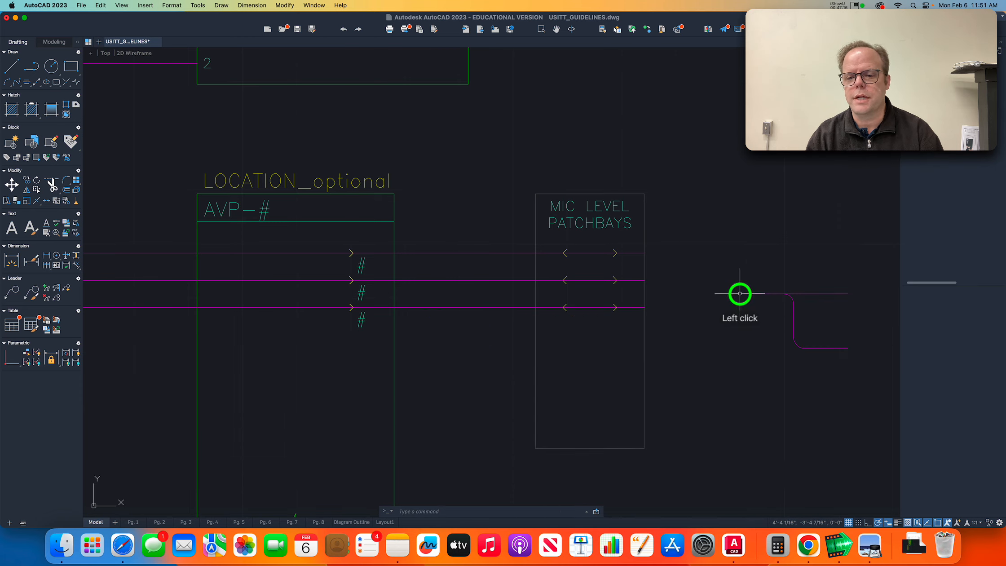
key(Escape)
scroll(826, 384, up, 2)
middle_drag(804, 389, 570, 398)
scroll(575, 398, down, 2)
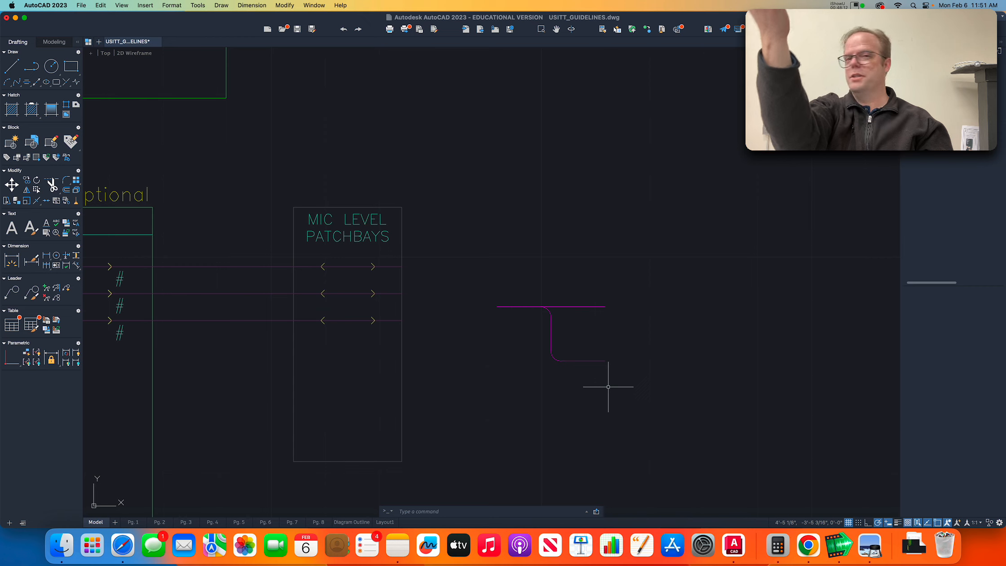
- Mirror the branch line about the vertical axis through its right endpoints, erasing the source objects
text(mi)
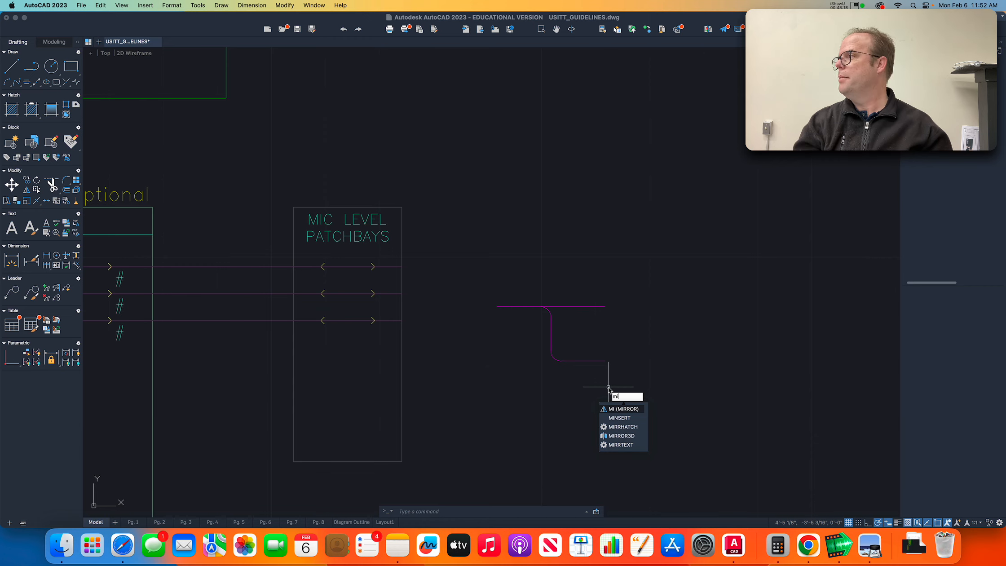
key(Return)
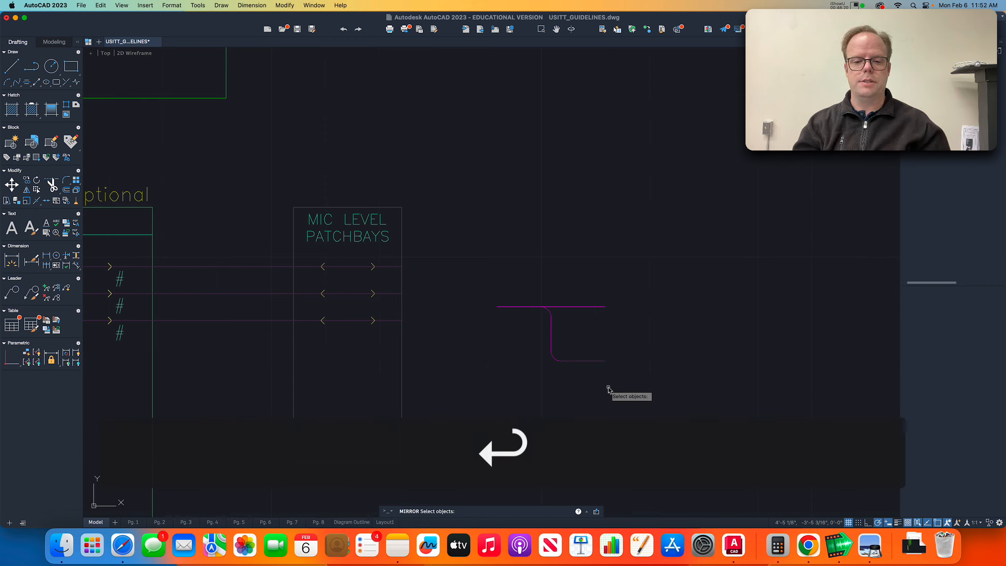
click(460, 267)
click(655, 409)
key(Return)
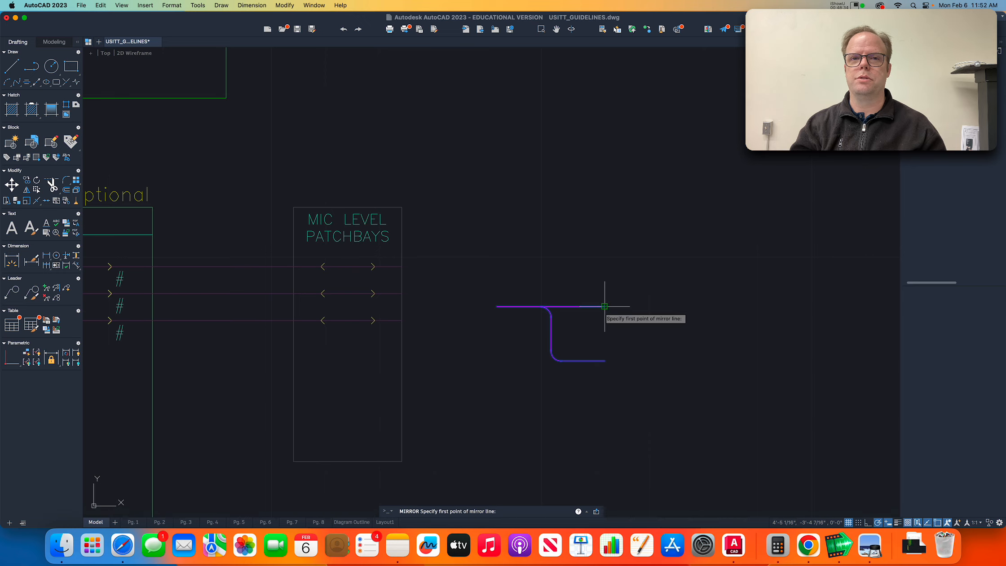
click(605, 307)
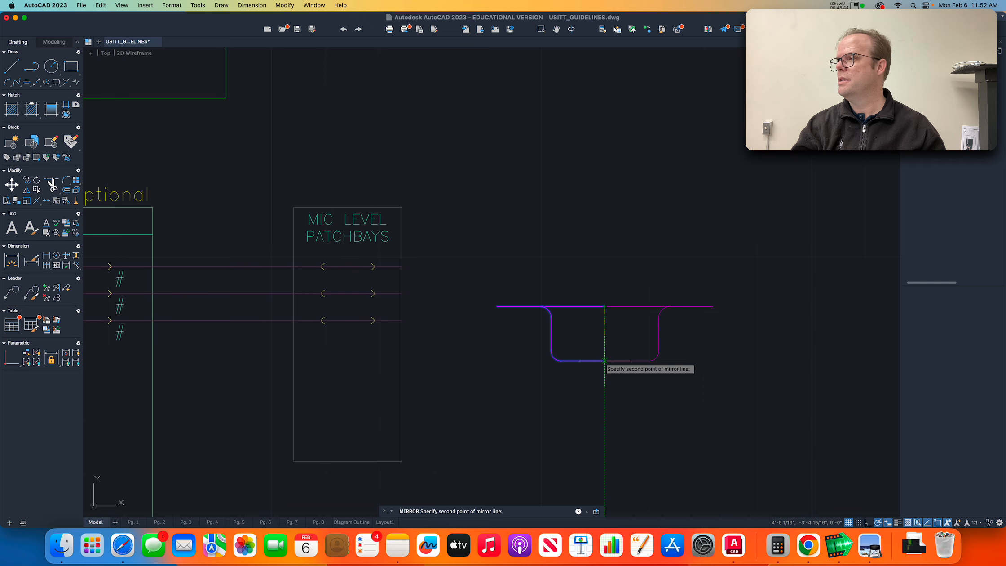
click(605, 360)
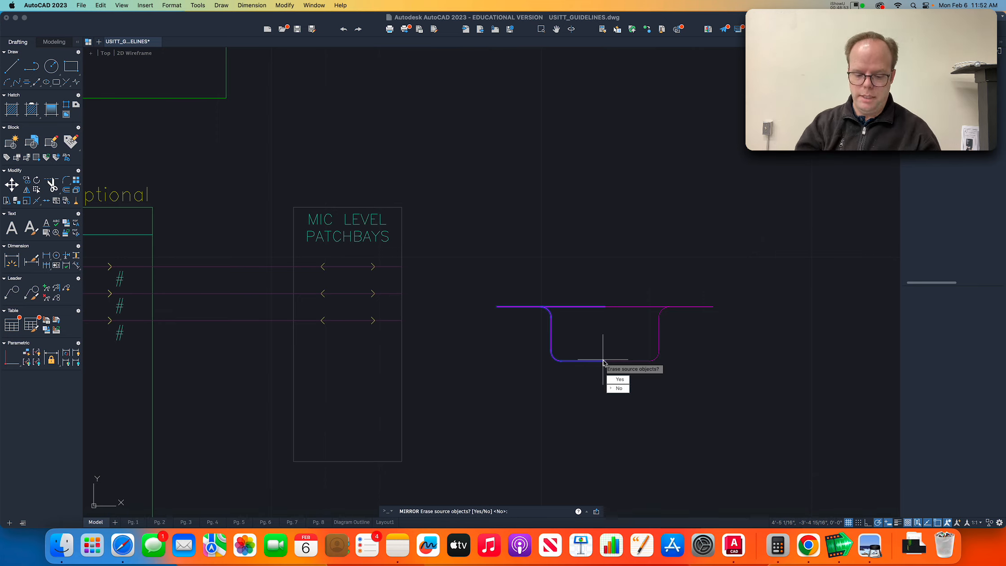
text(y)
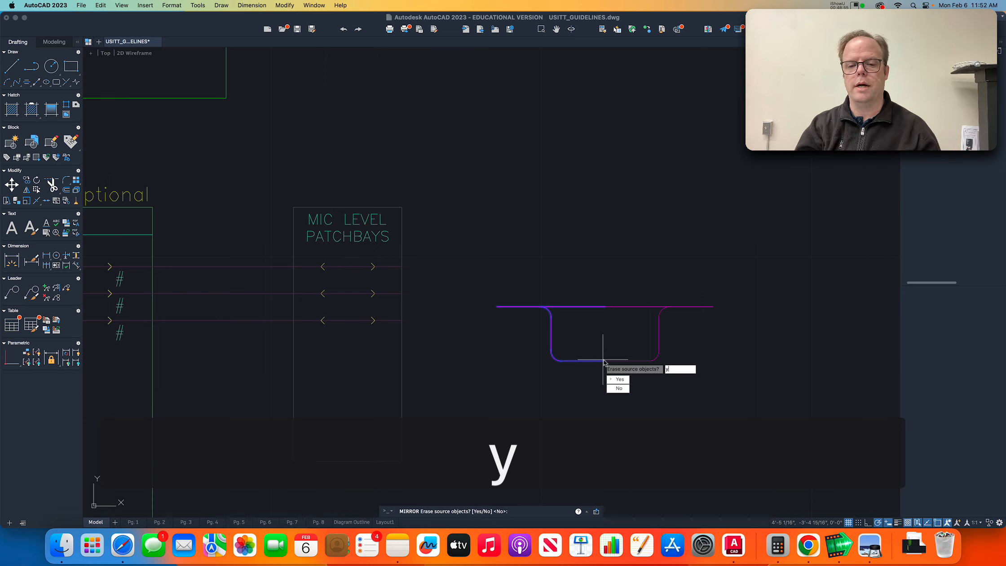
key(Return)
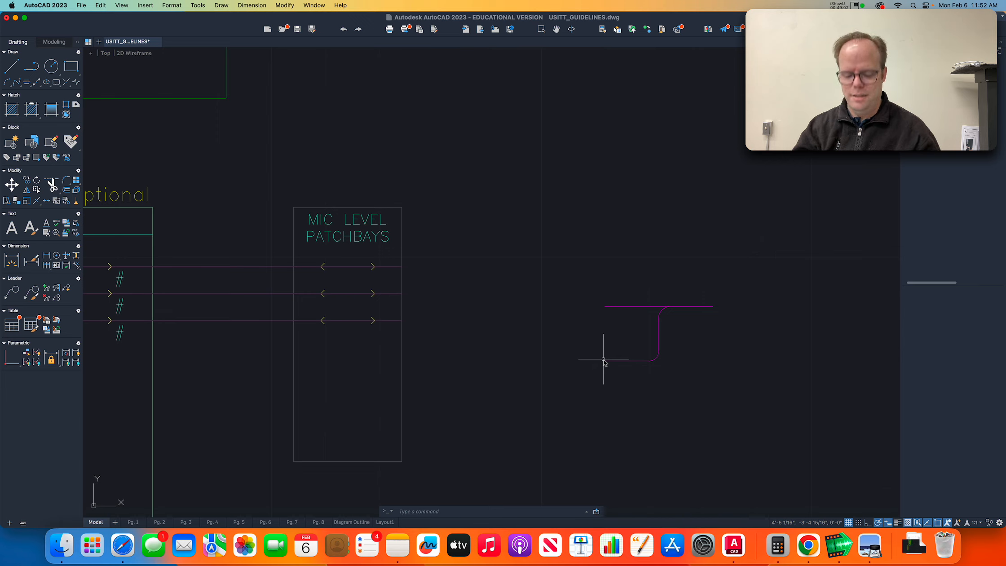
- Move the mirrored branch line so its upper left endpoint meets the patchbay's right edge at the first row
text(m)
key(Return)
click(560, 284)
click(739, 393)
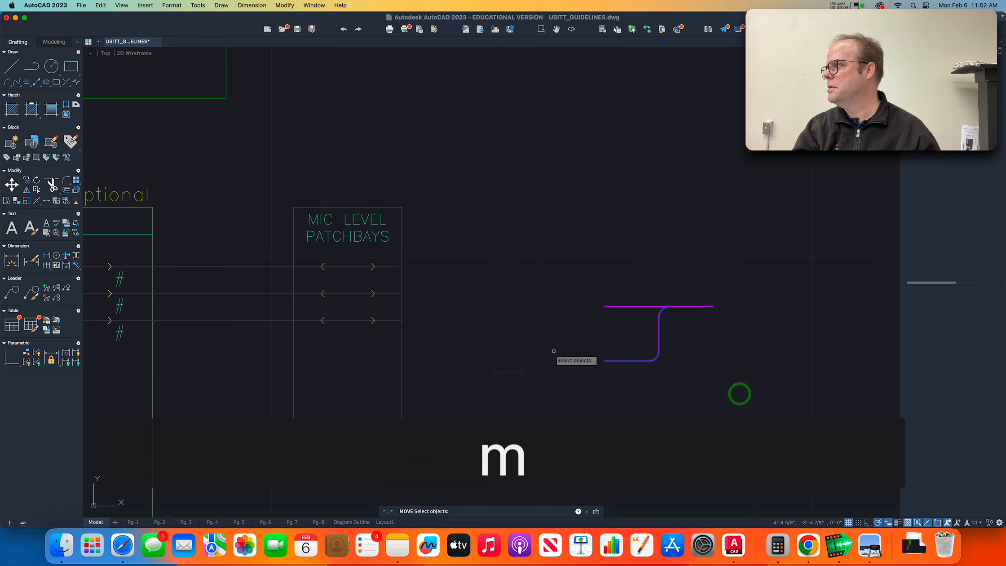
right_click(591, 304)
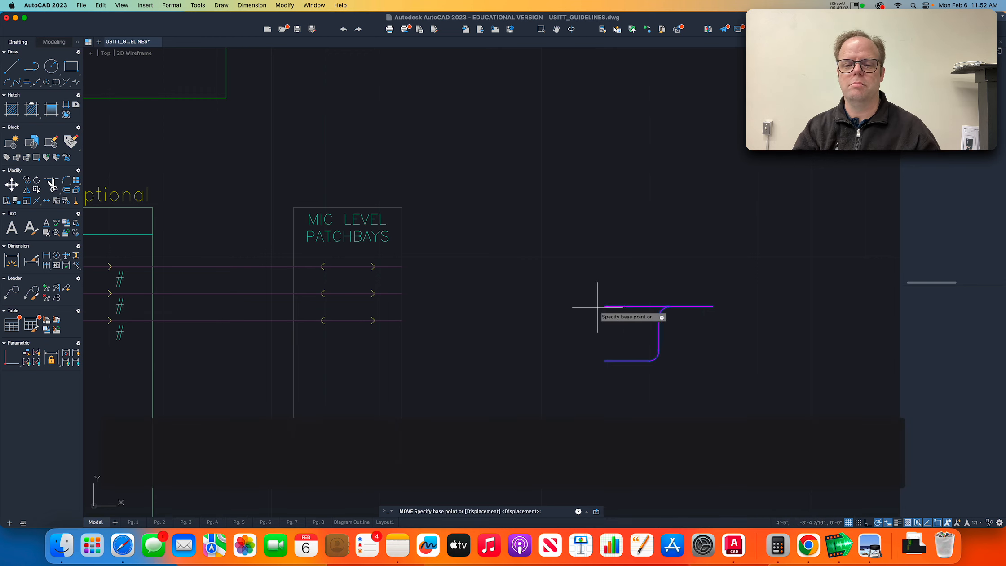
click(605, 306)
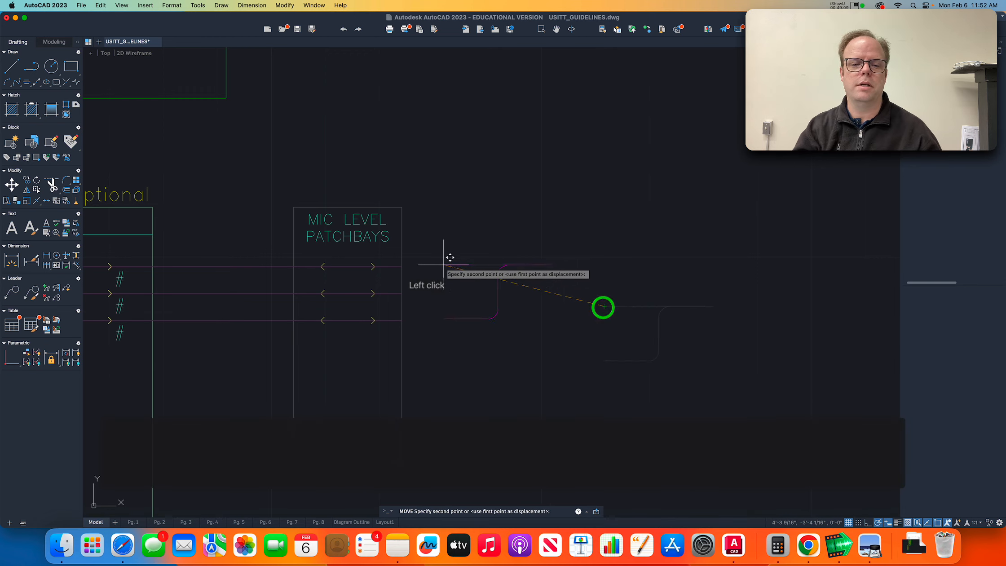
click(401, 267)
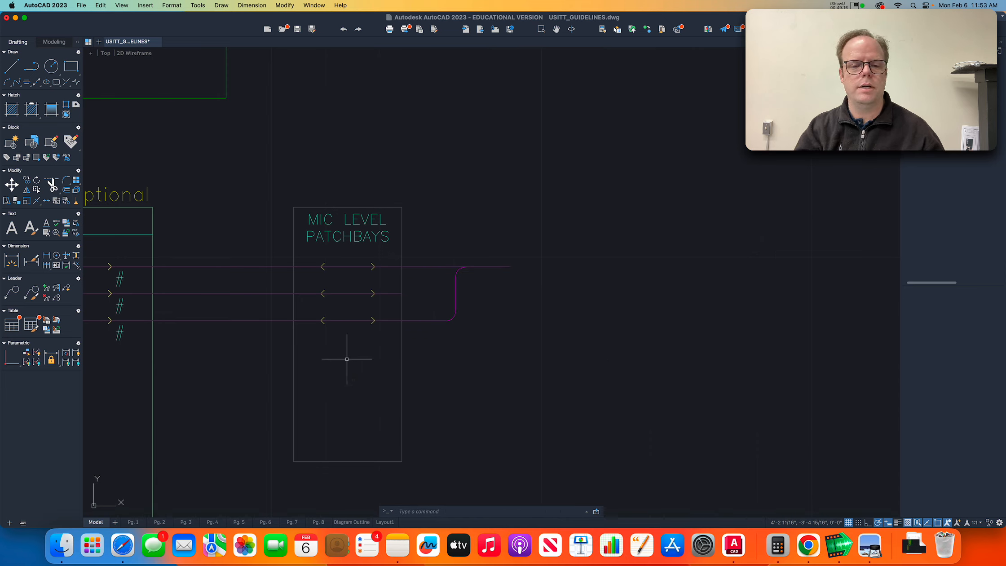
- Copy the bottom branch segment with its rounded corner up to the patchbay's second row at its right edge
key(super+Tab)
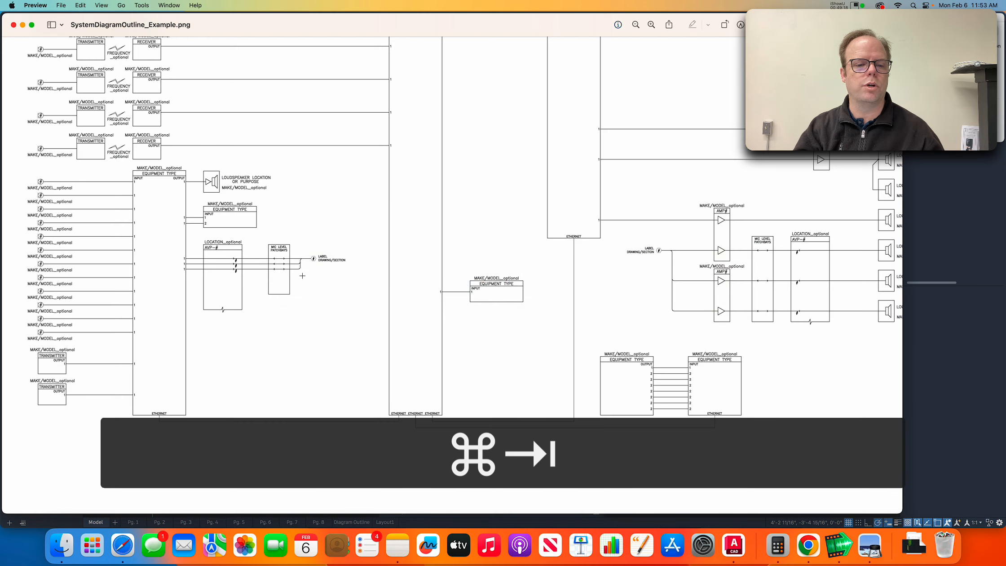
key(super+Tab)
click(388, 306)
click(487, 347)
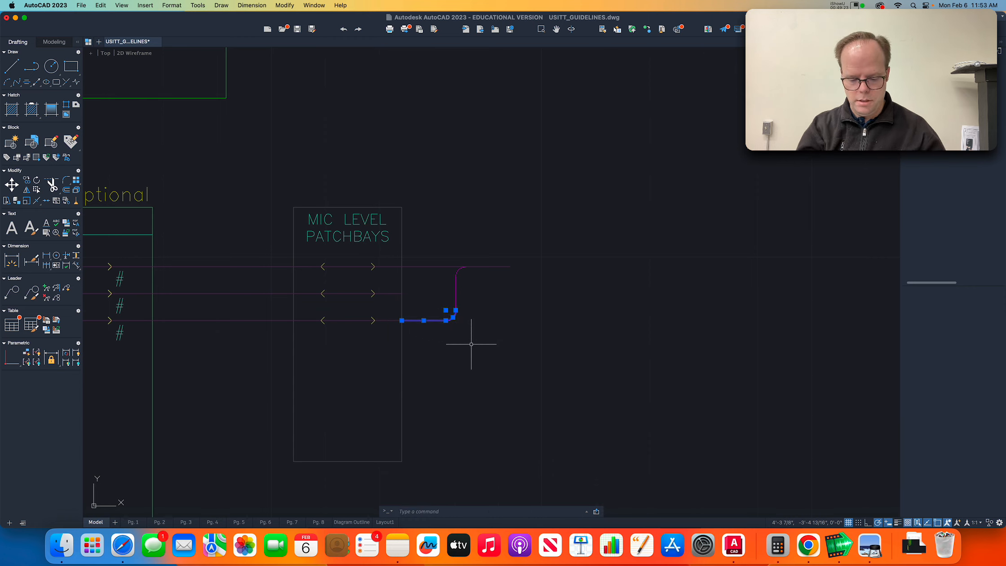
text(co)
key(Return)
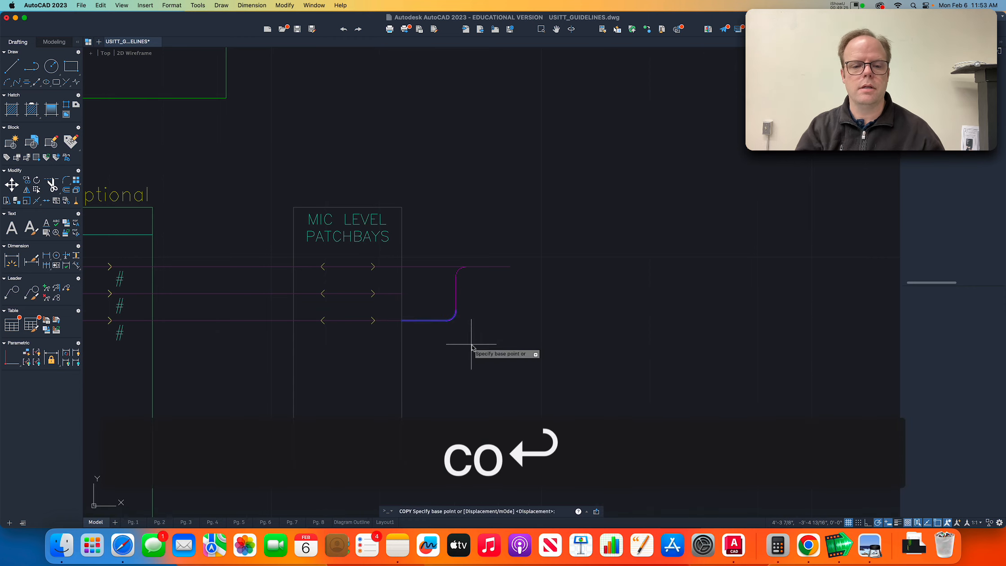
click(403, 321)
click(403, 293)
key(Escape)
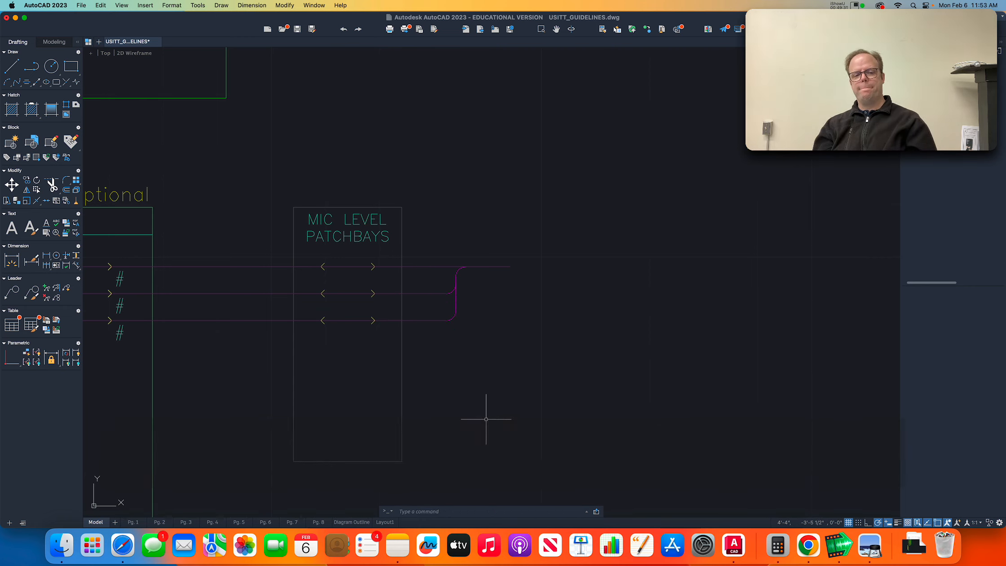
- Review the assignment instructions in Chrome and compare the full example image in Preview with the diagram drafted in AutoCAD
key(super+Tab)
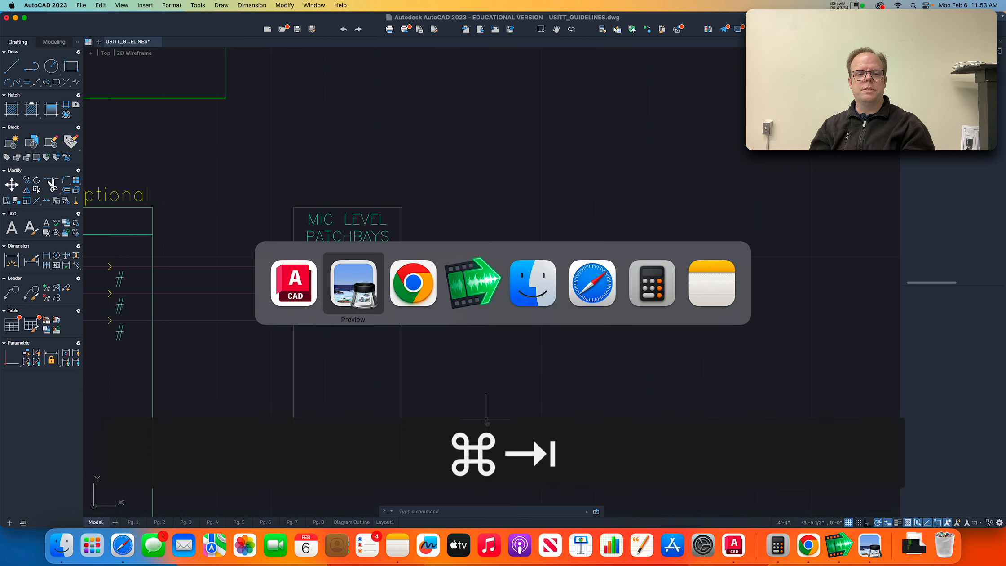
key(super+Tab)
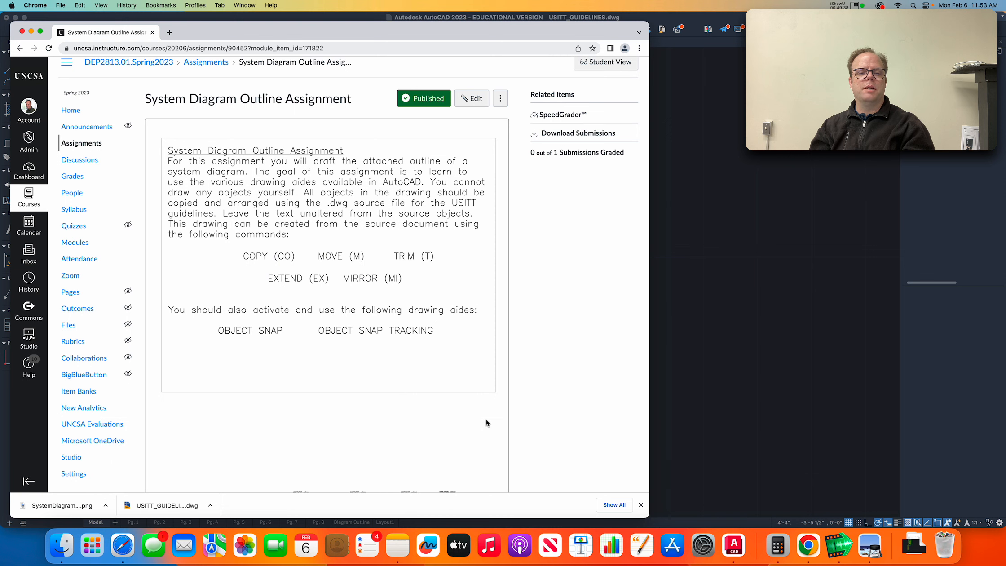
key(super+Tab)
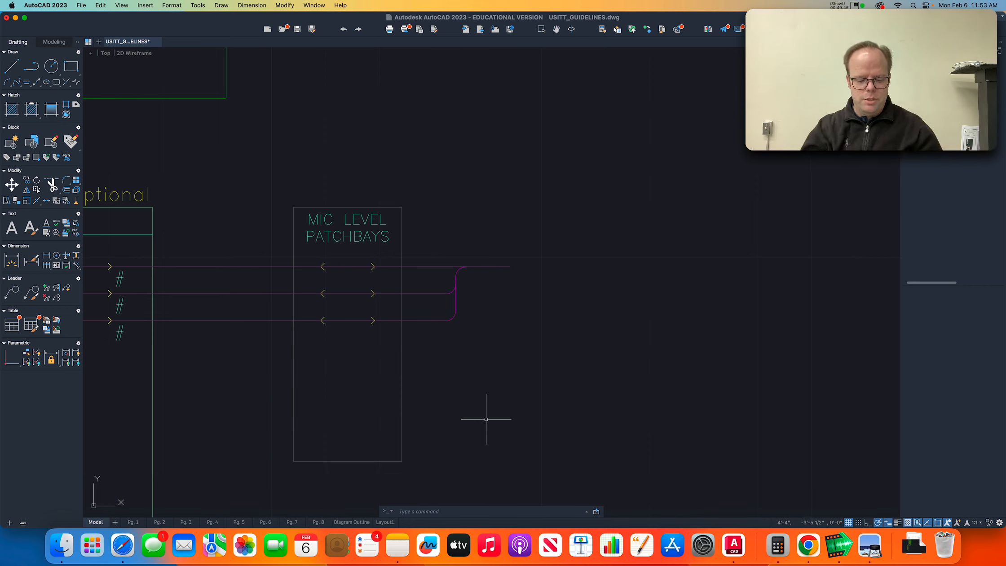
key(super+Tab)
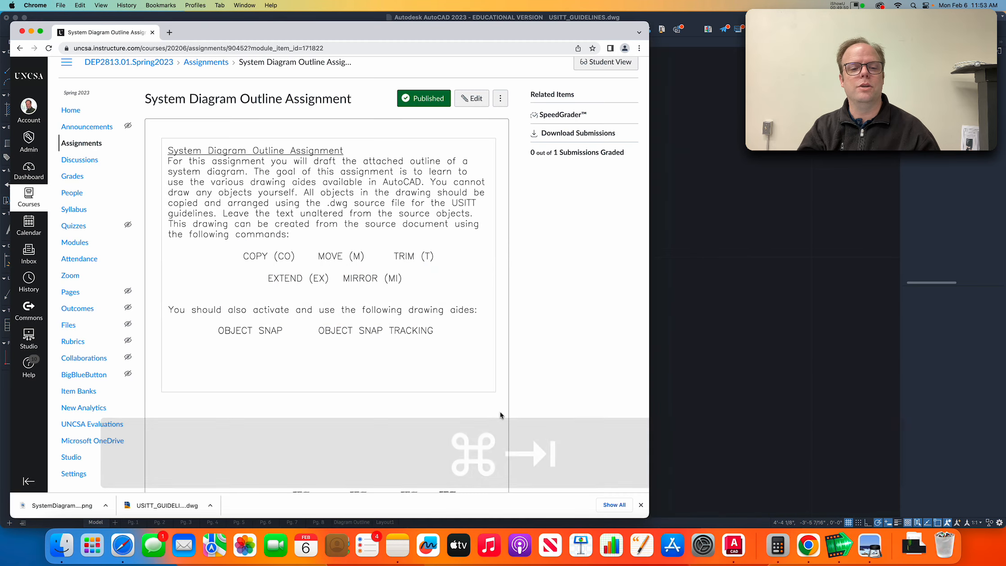
key(super+Tab)
key(super+Tab)
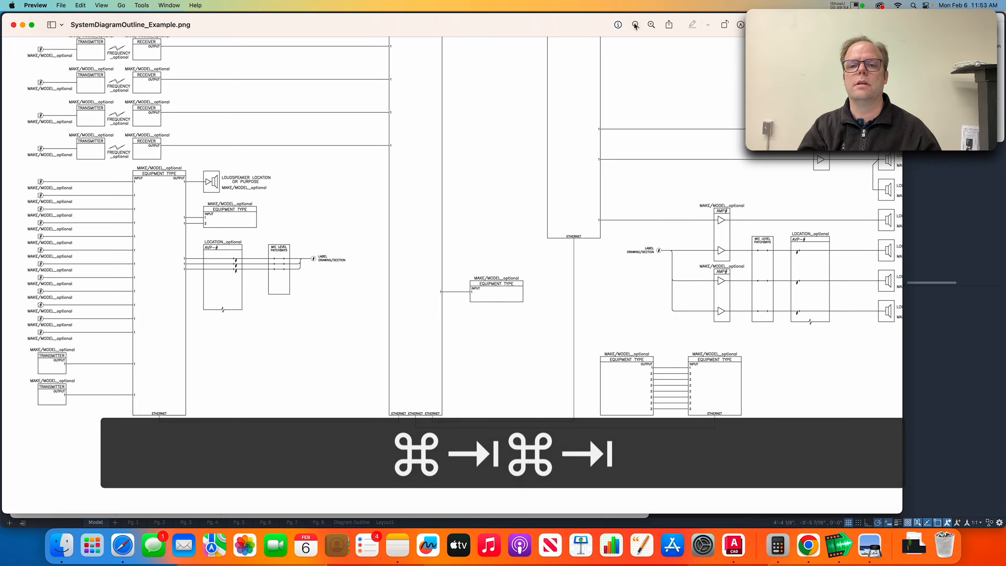
click(635, 25)
click(635, 24)
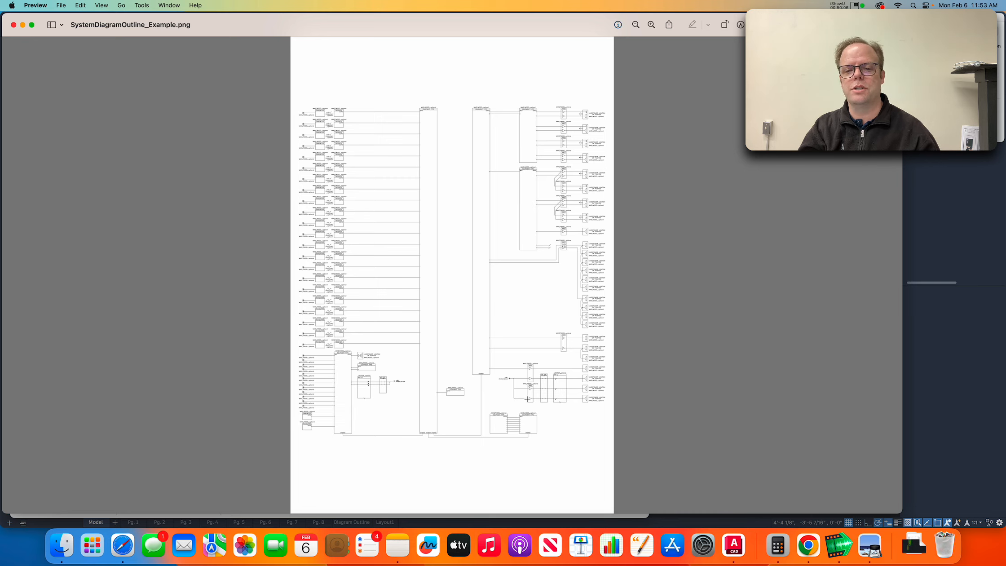
key(super+Tab)
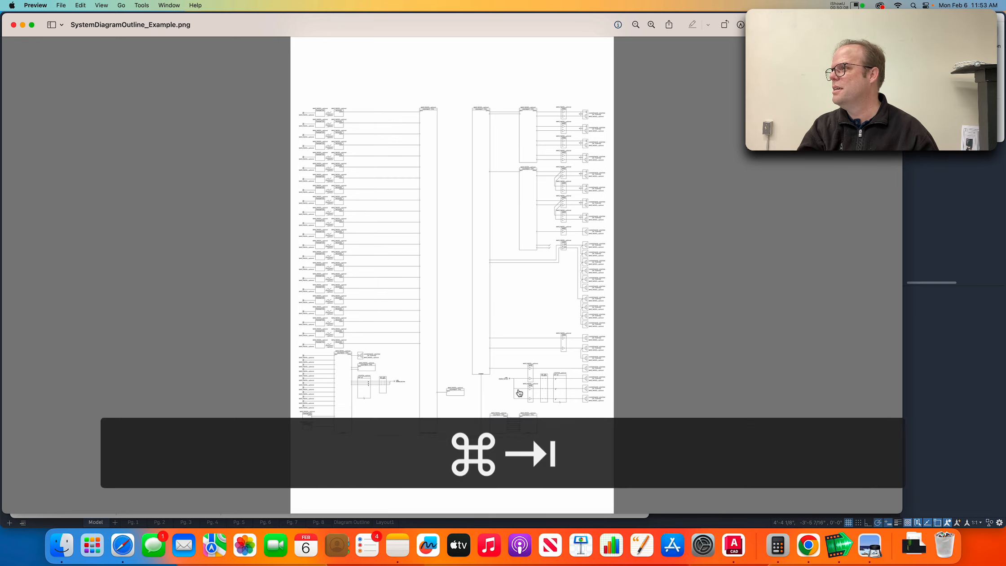
key(super+Tab)
scroll(479, 277, down, 5)
scroll(480, 276, down, 3)
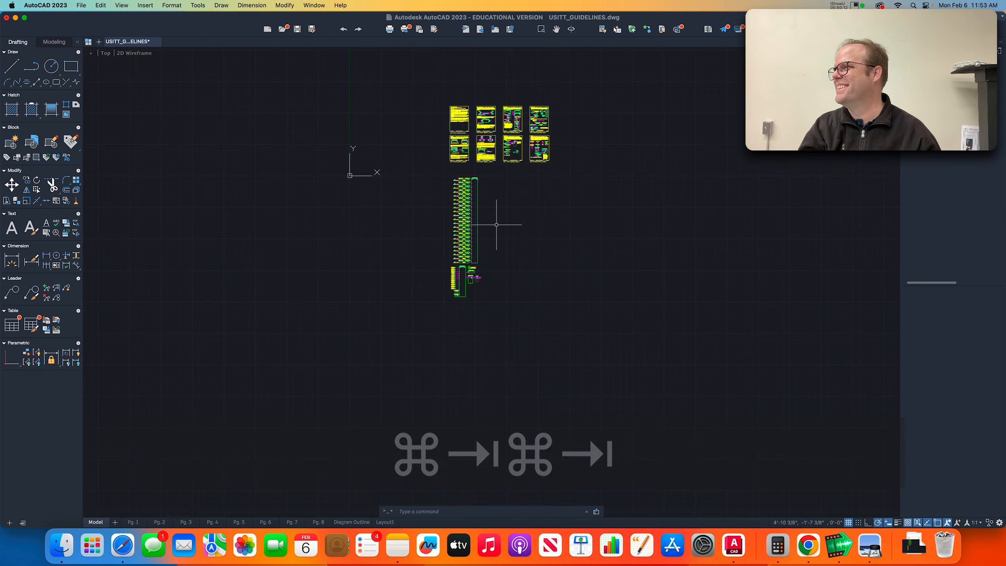
- Examine the amplifier and loudspeaker section of the example image in Preview, including the slashed output lines
key(super+Tab)
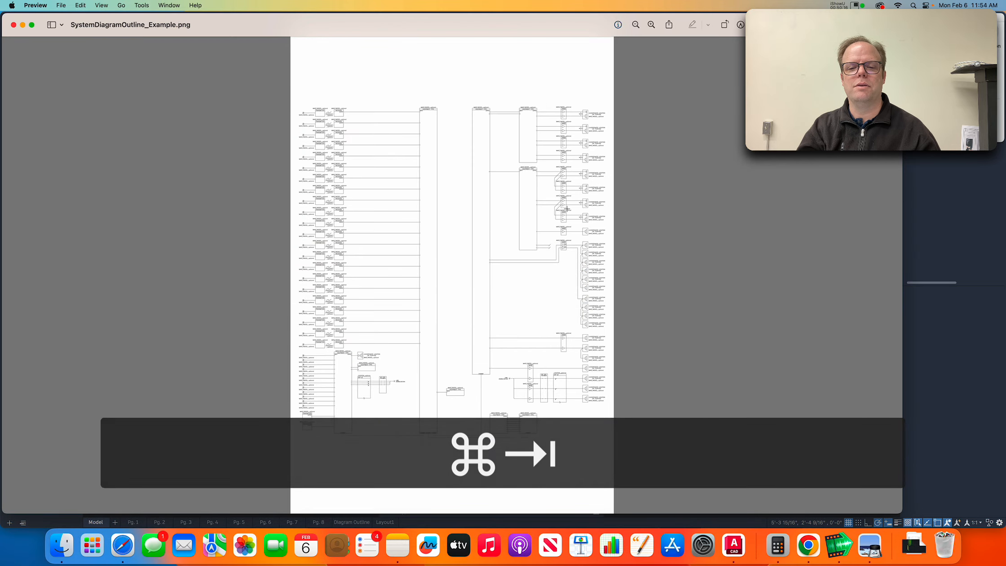
click(651, 24)
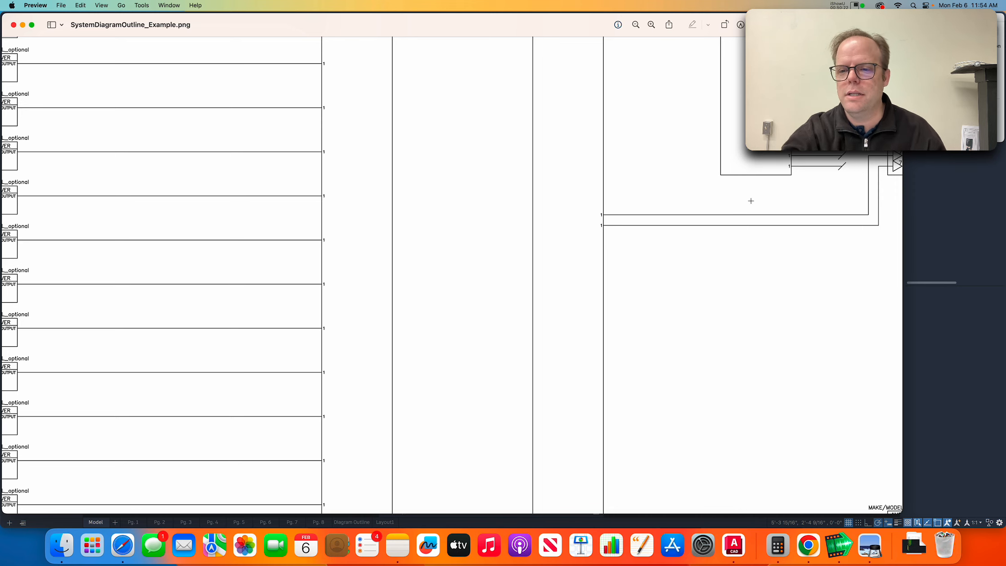
scroll(753, 201, right, 5)
scroll(712, 220, up, 3)
scroll(711, 222, up, 3)
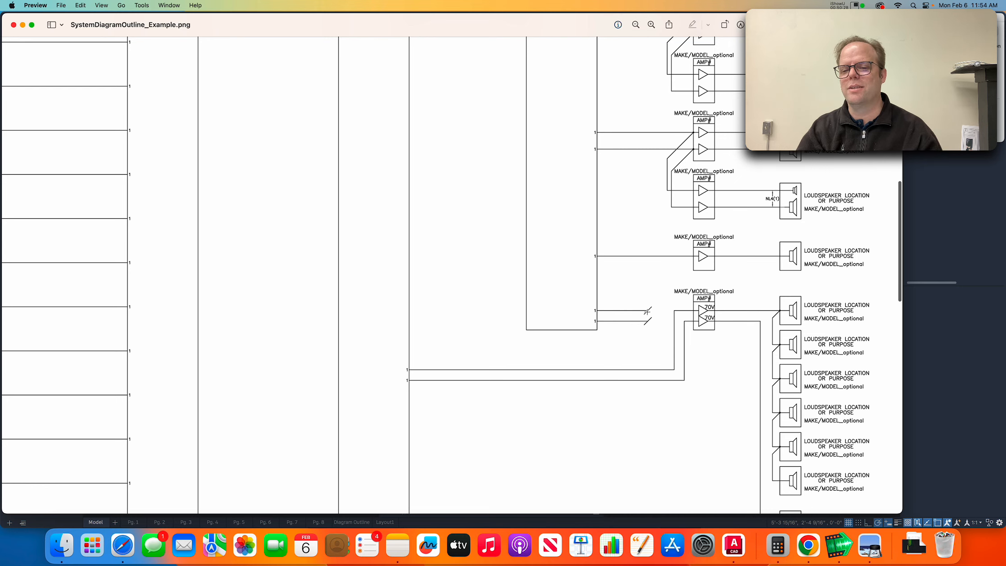
- Return to AutoCAD and examine the parallel bi-amp loudspeaker wiring on guideline page 7, then the drafted diagram's lower section
key(super+Tab)
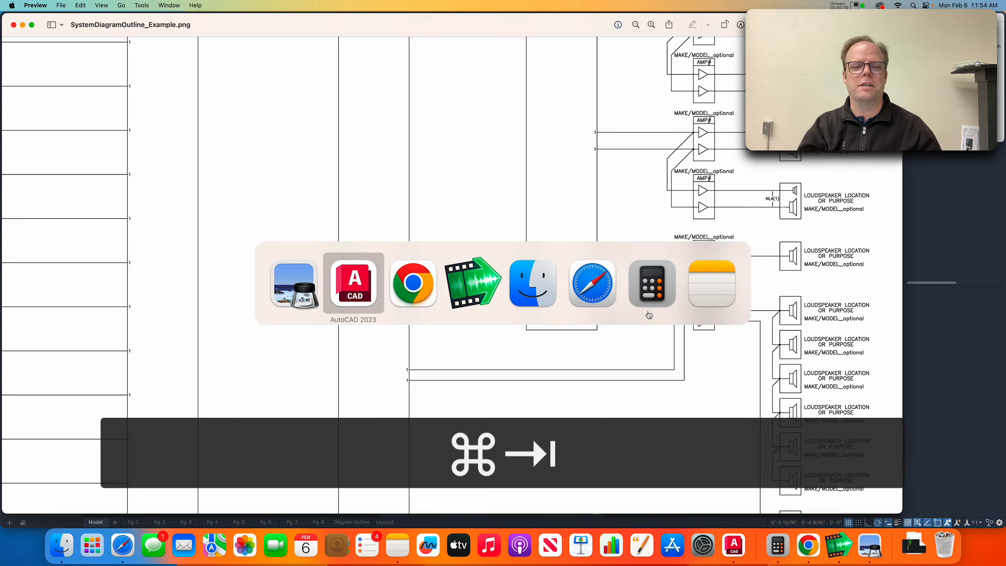
scroll(527, 110, up, 5)
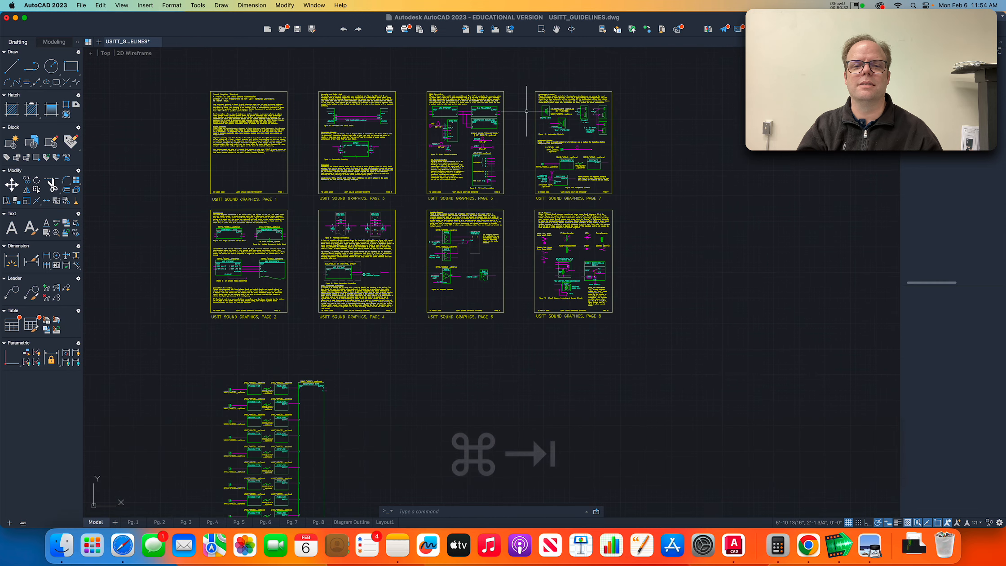
scroll(381, 177, up, 2)
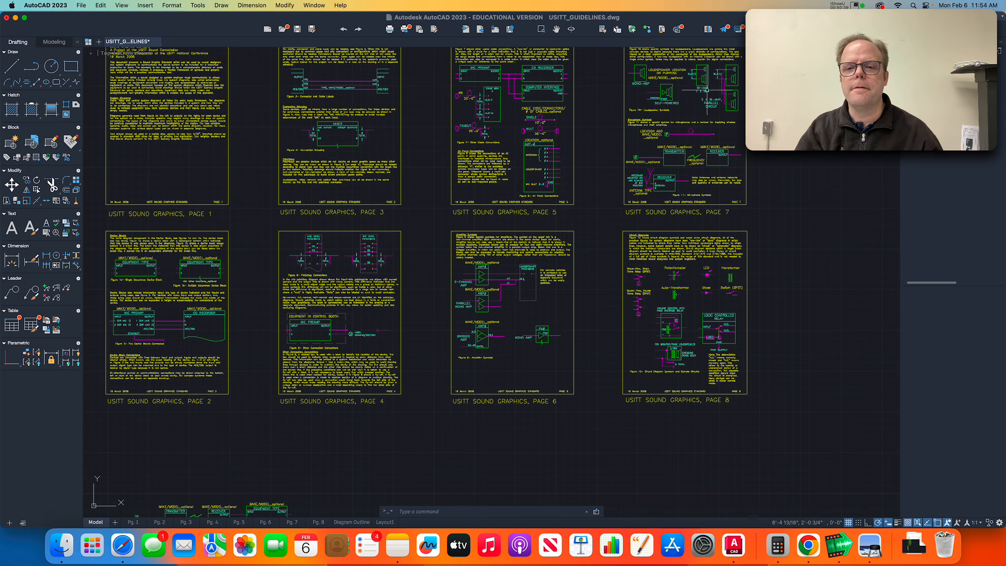
scroll(741, 65, up, 5)
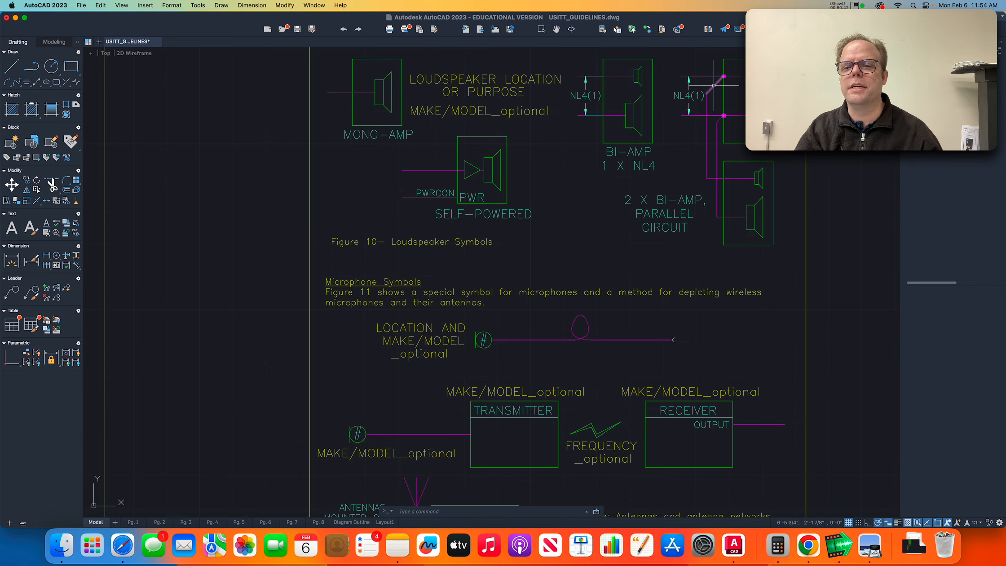
click(714, 88)
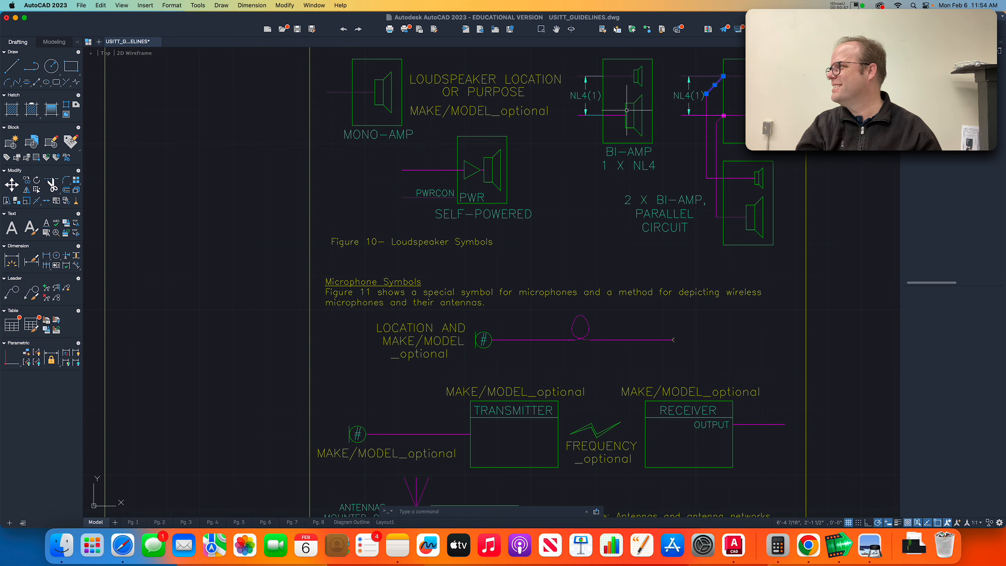
key(Escape)
key(Escape)
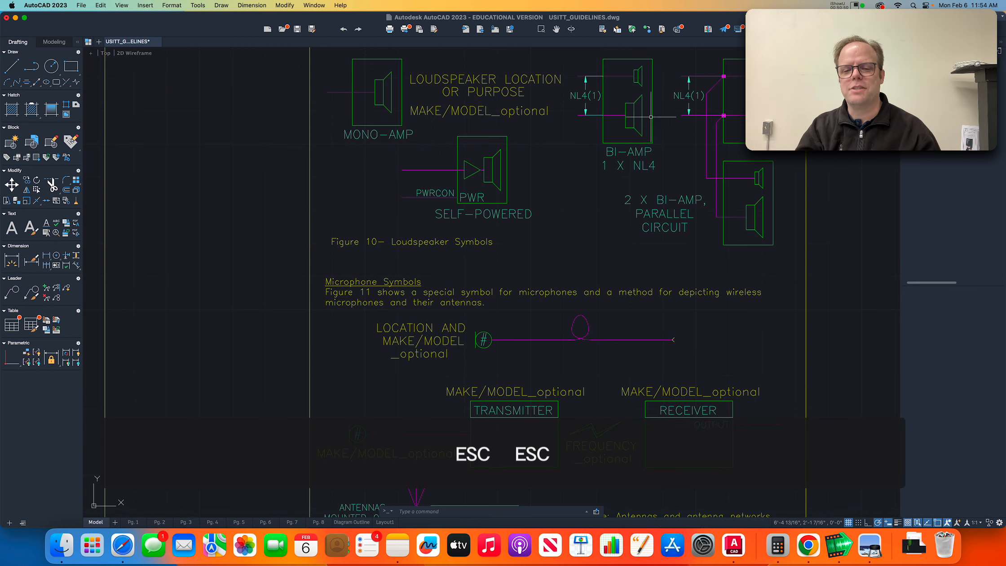
scroll(651, 117, down, 10)
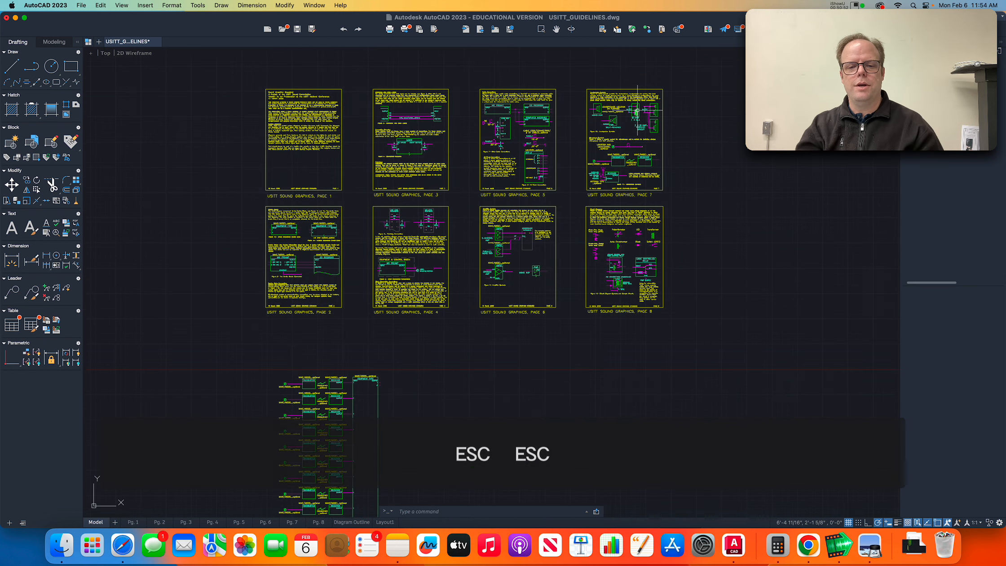
scroll(637, 110, down, 5)
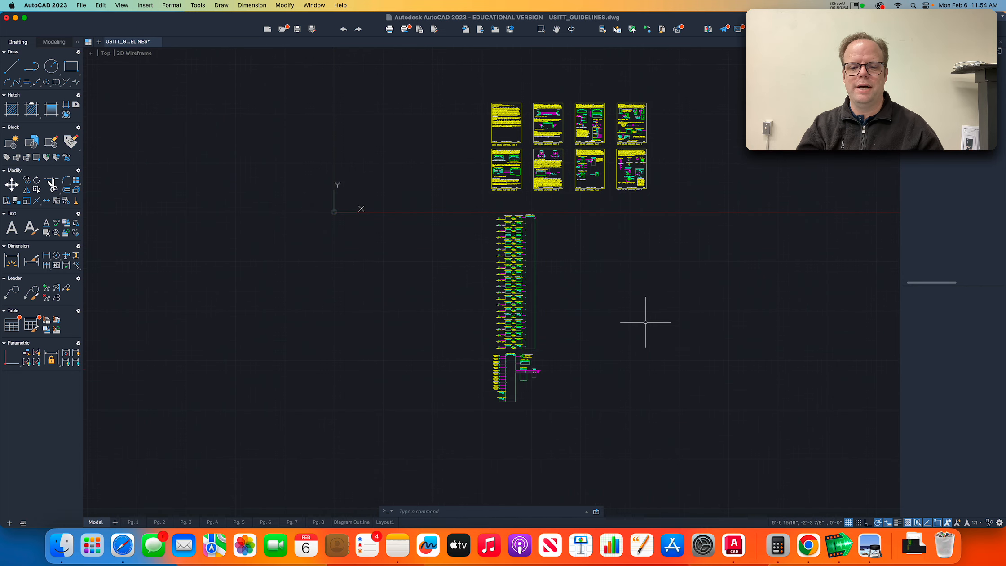
scroll(530, 387, up, 8)
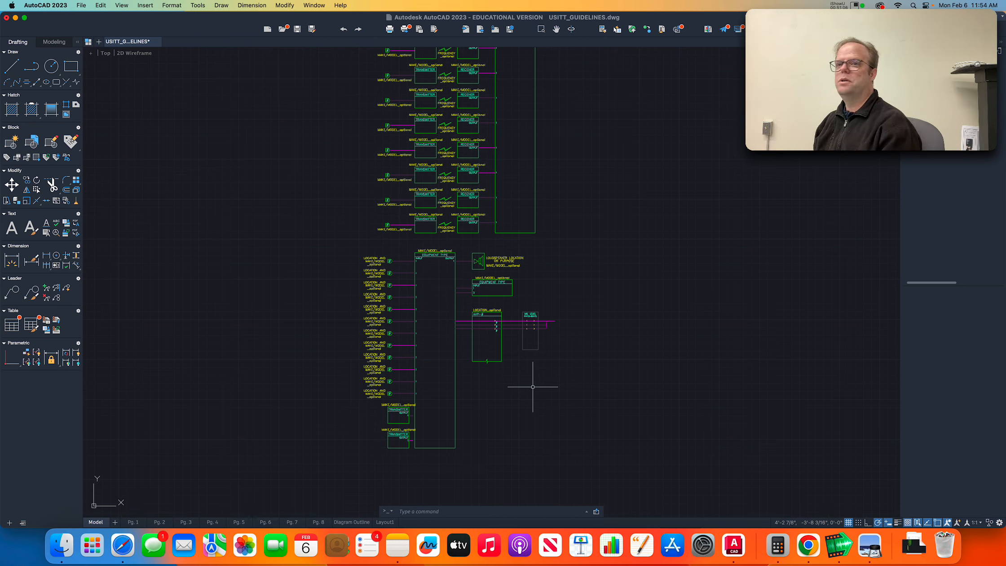
- Check the amplifier connections in the Preview example and the full diagram on the Chrome assignment page, then return to AutoCAD
key(super+Tab)
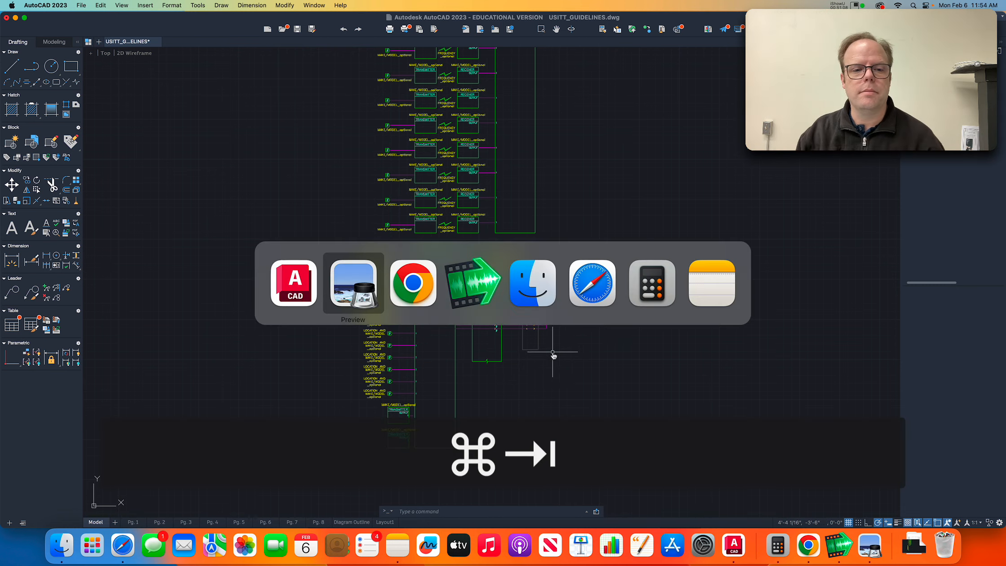
scroll(593, 340, up, 5)
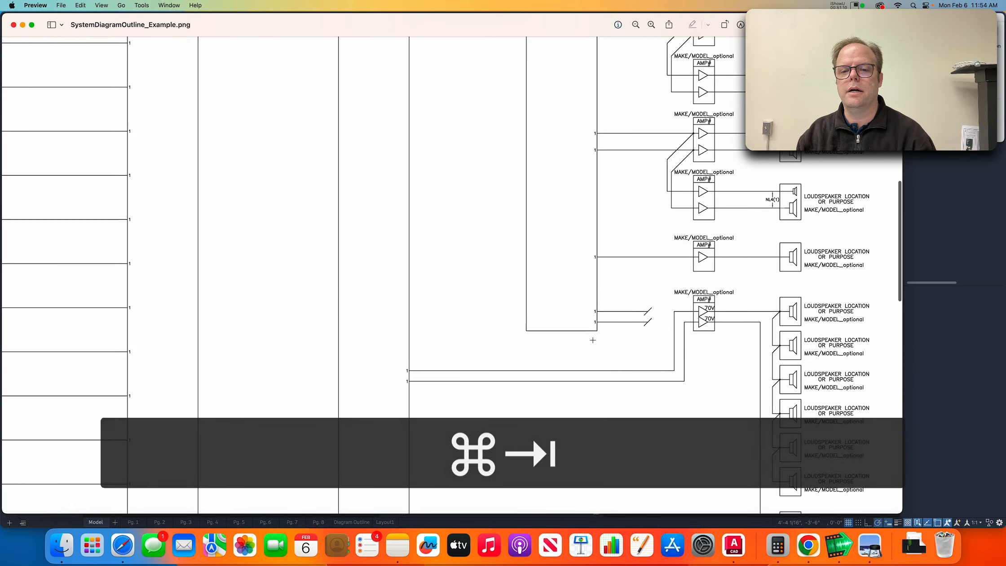
scroll(593, 340, down, 4)
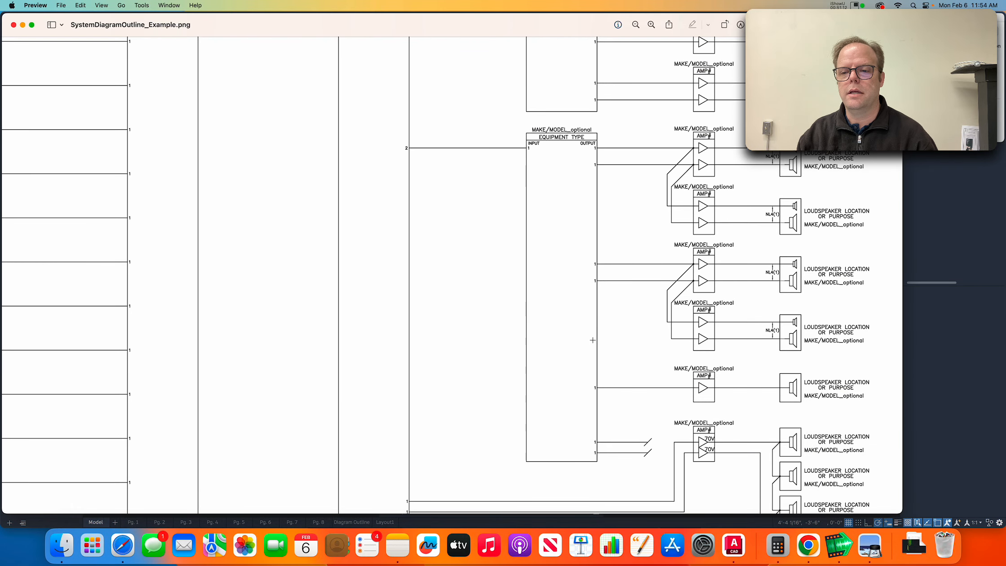
key(super+Tab)
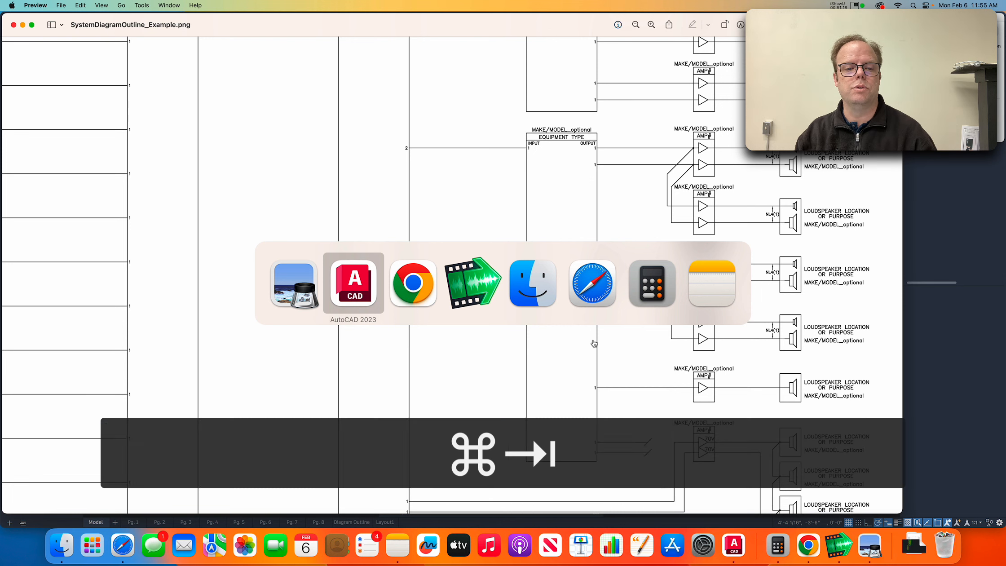
key(super+Tab)
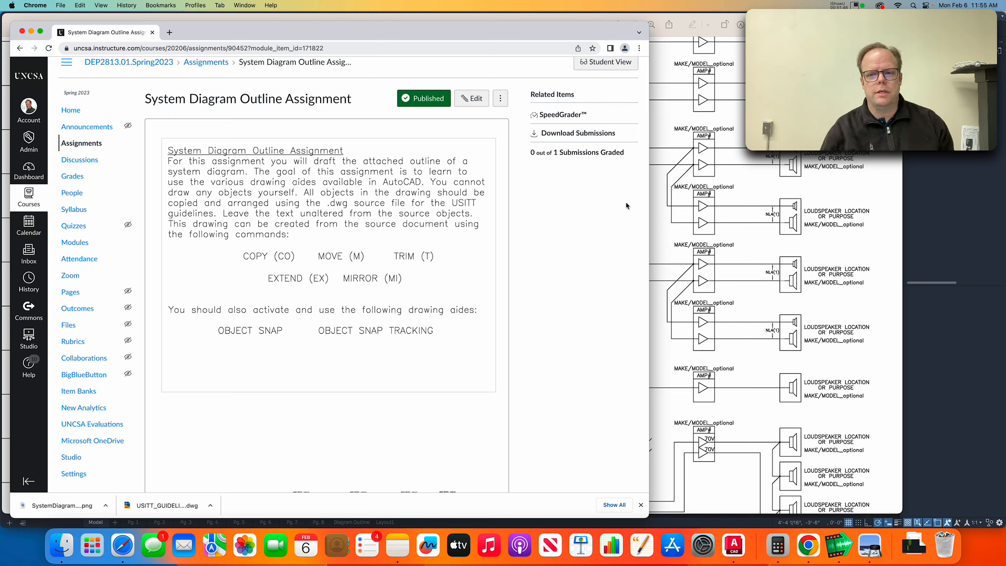
scroll(540, 265, down, 15)
scroll(540, 255, up, 9)
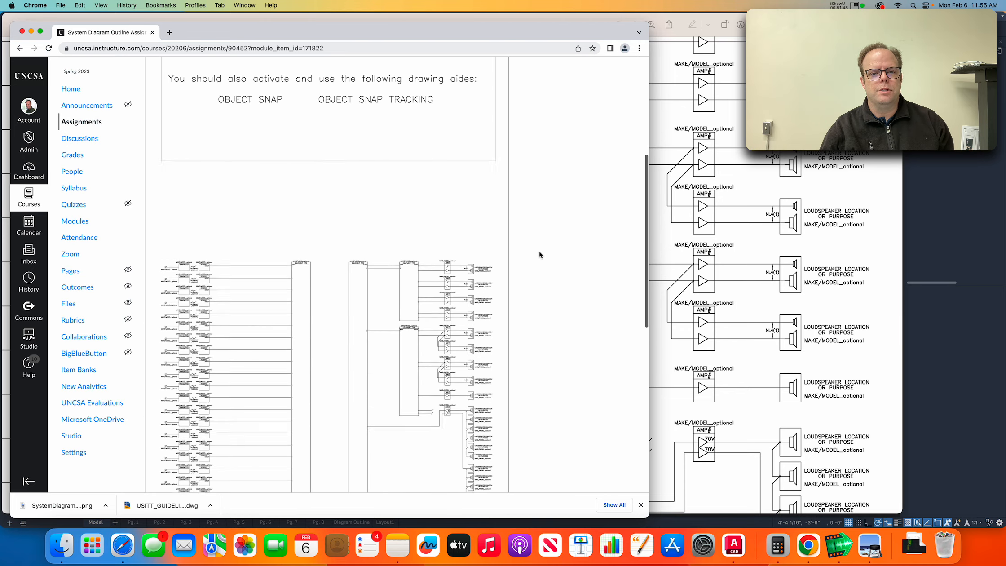
scroll(540, 255, down, 4)
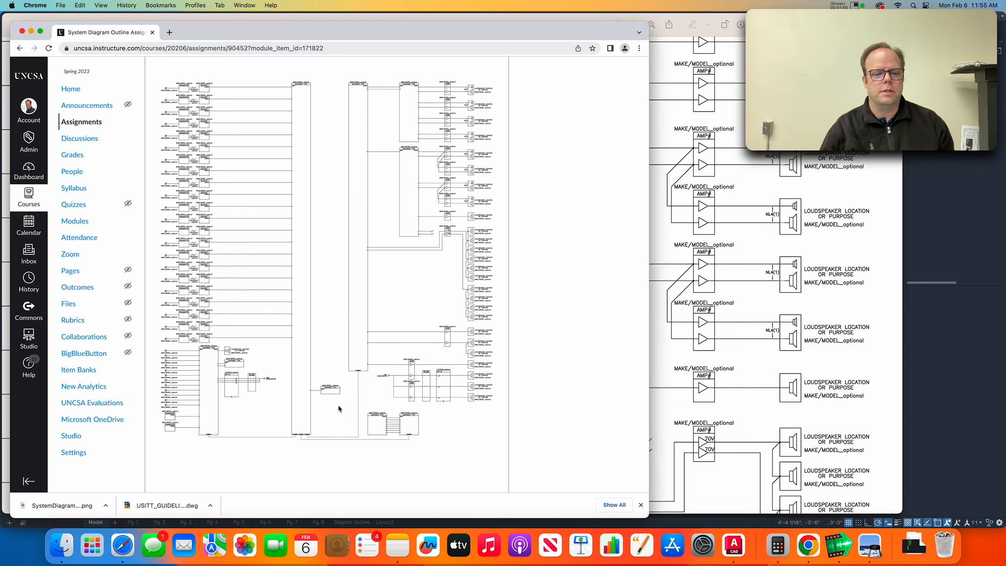
key(super+Tab)
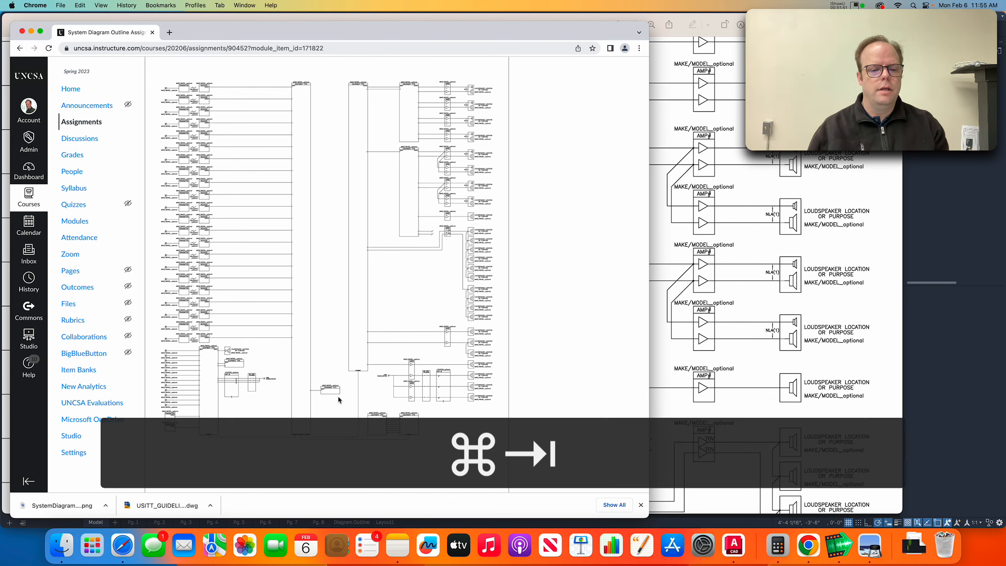
key(super+Tab)
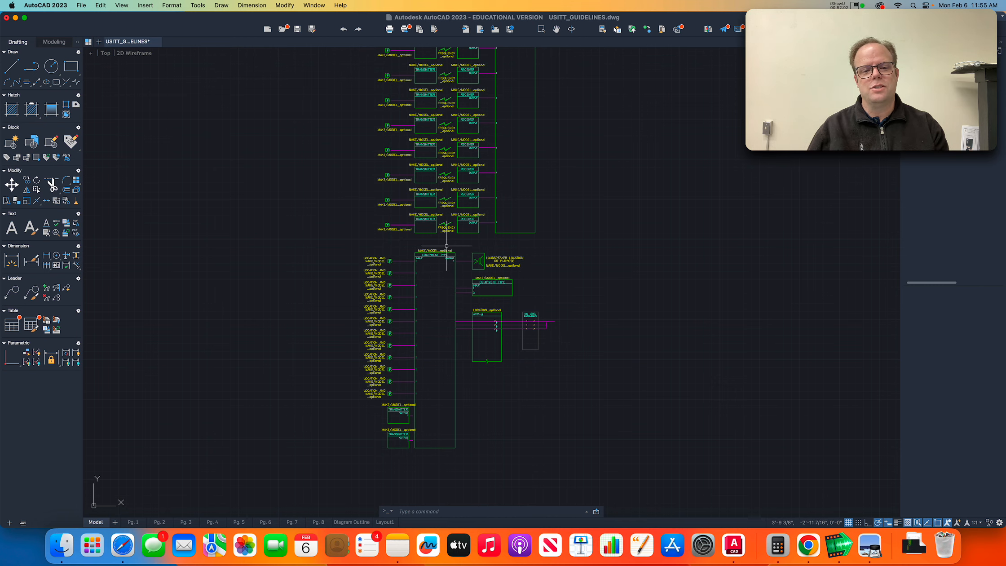
- Select the entire lower equipment section together with all transmitter and receiver rows up to the tall equipment box's inner vertical edge
click(341, 241)
click(598, 483)
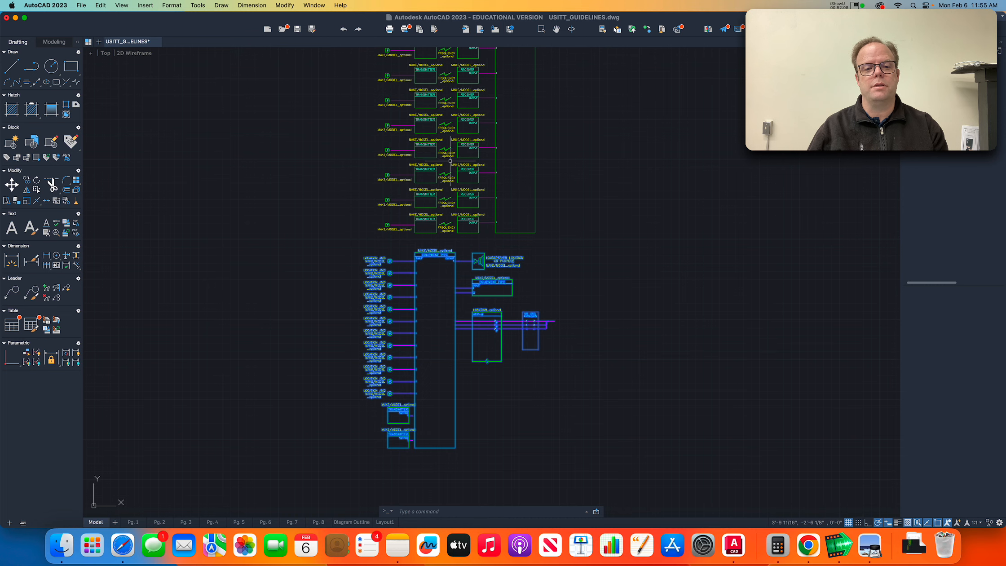
scroll(450, 160, down, 2)
middle_drag(554, 166, 549, 398)
middle_drag(573, 170, 573, 212)
scroll(376, 67, up, 2)
click(385, 92)
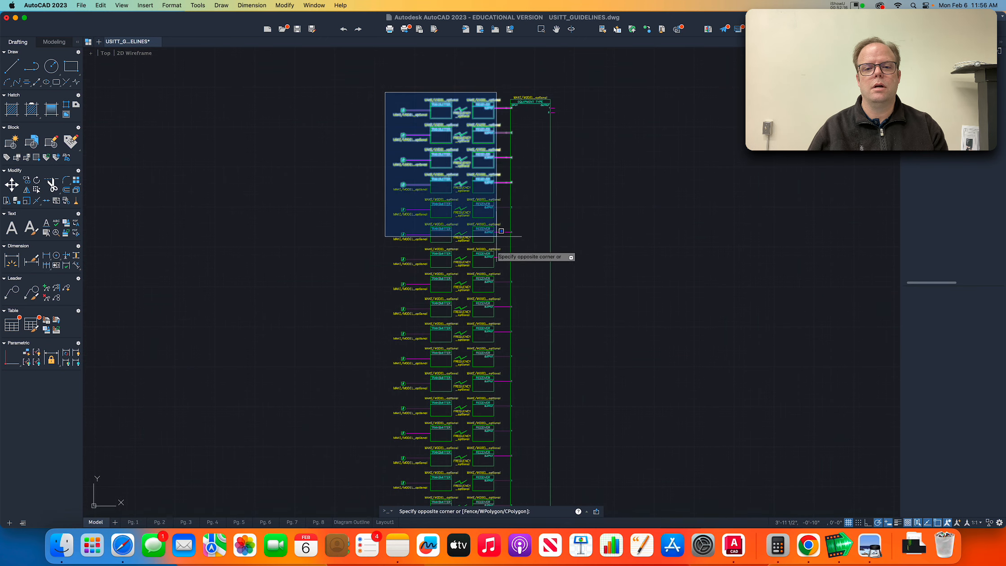
scroll(519, 480, down, 2)
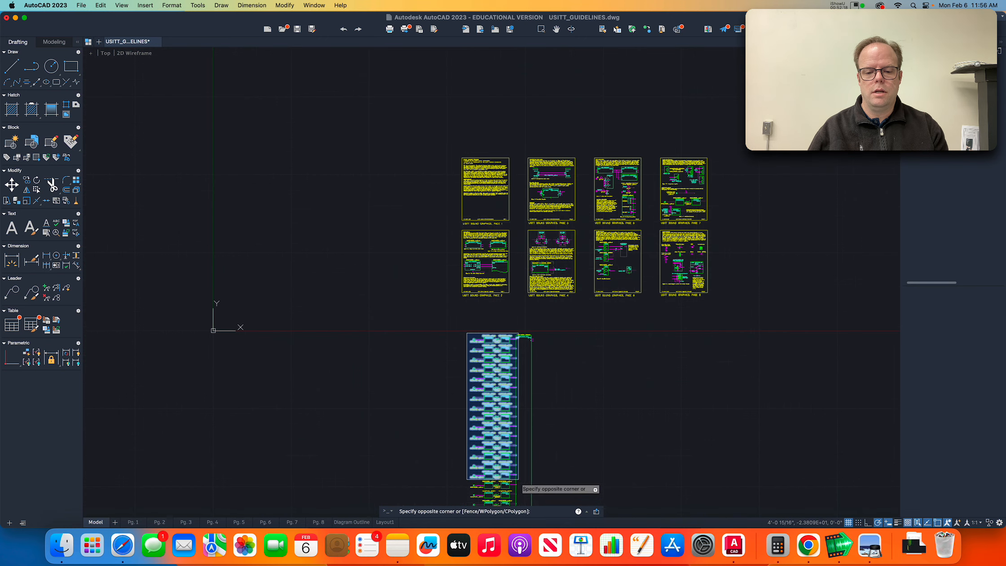
mouse_move(519, 480)
middle_down()
mouse_move(539, 241)
mouse_move(542, 272)
middle_up()
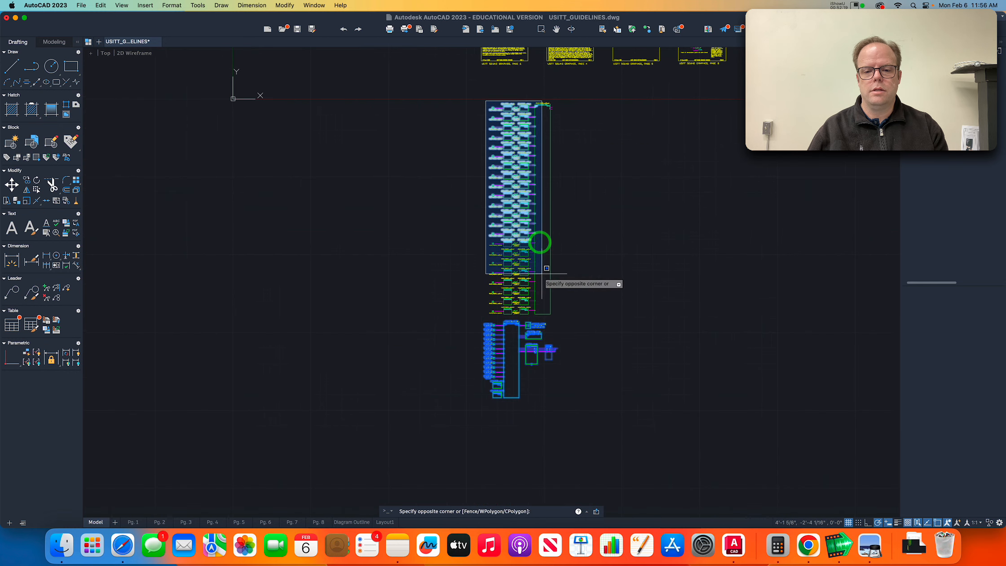
scroll(537, 317, up, 2)
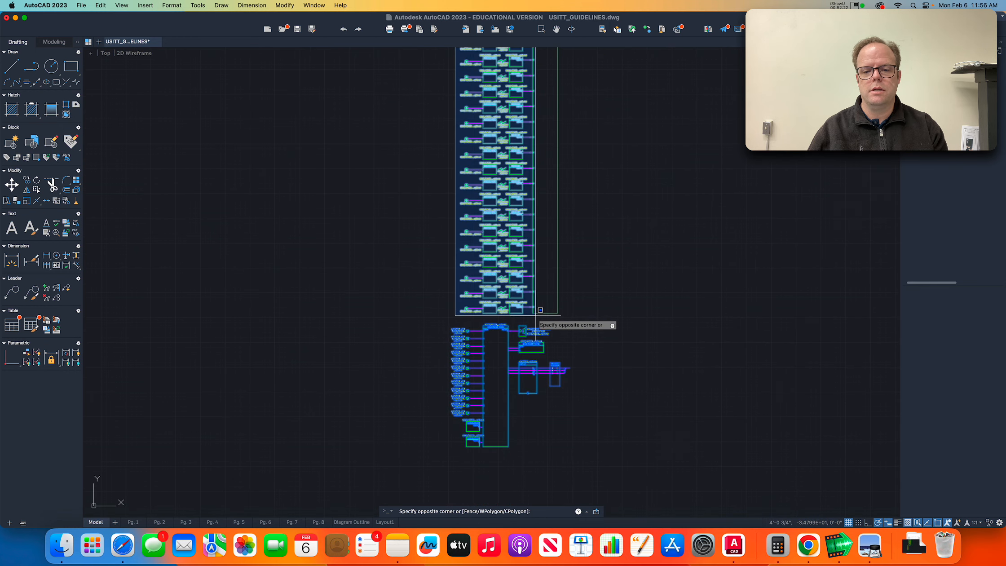
click(536, 316)
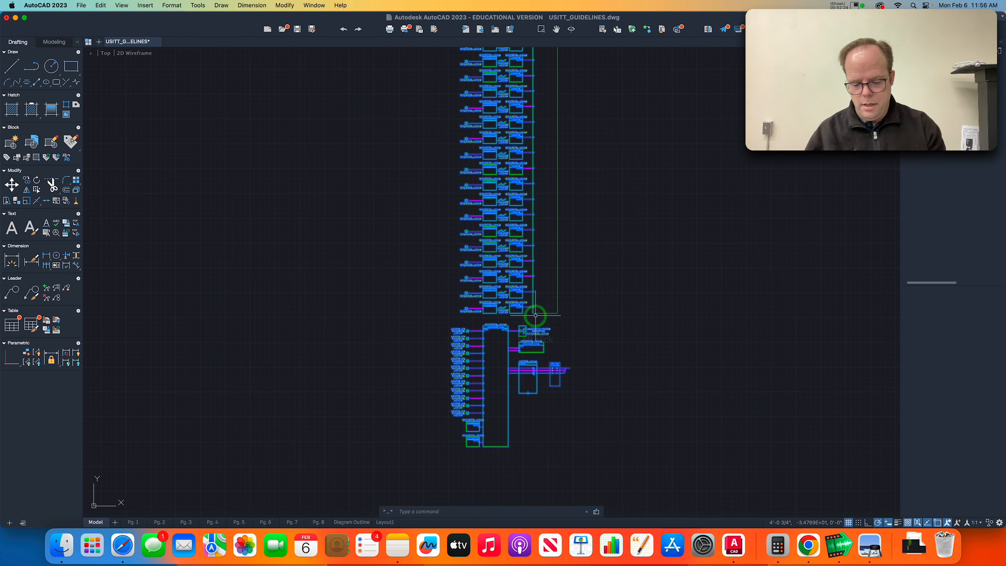
key(n)
scroll(557, 355, down, 4)
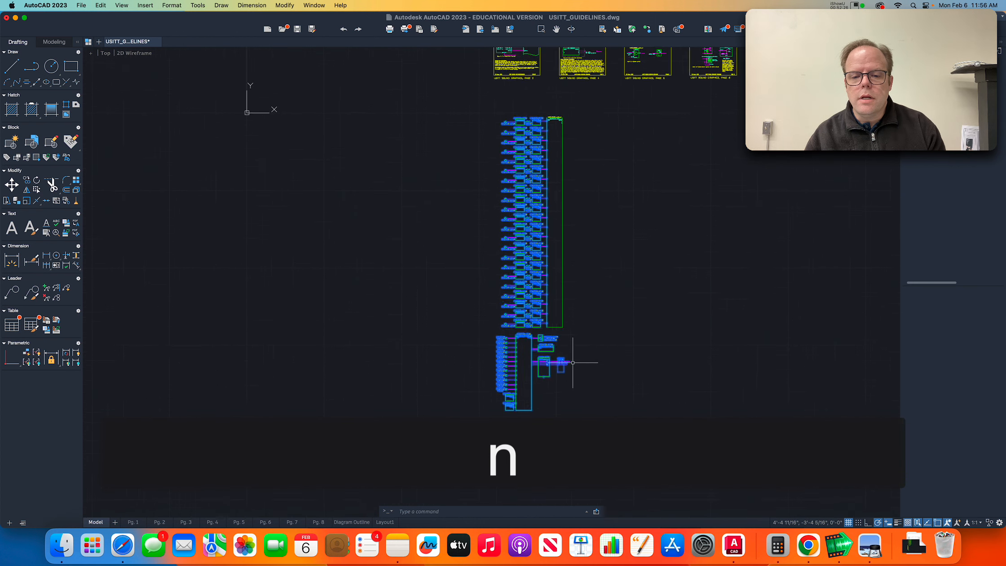
scroll(568, 362, up, 5)
- Check the spacing between the equipment boxes and the amplifier lines in the Preview example image, and return to AutoCAD
key(super+Tab)
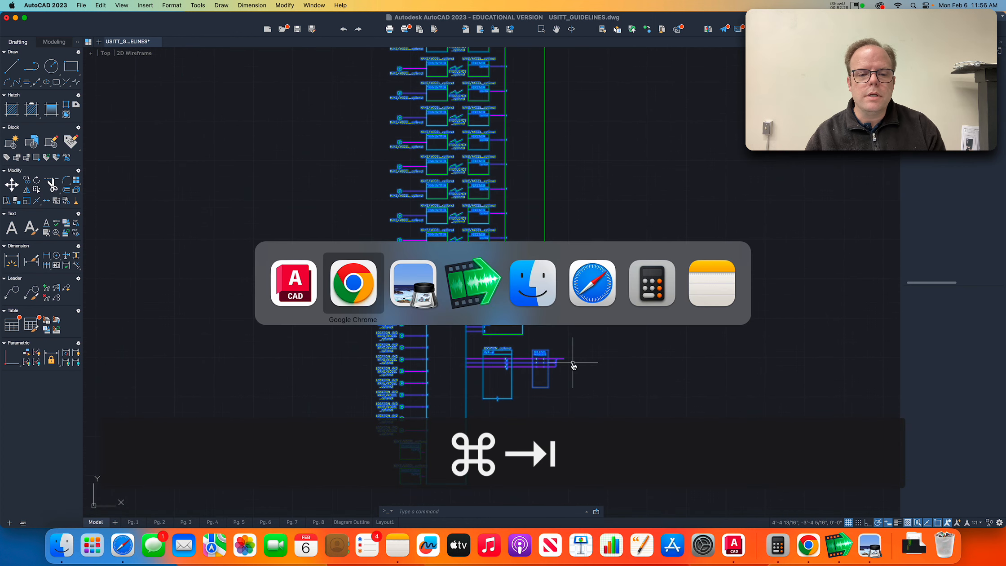
key(super+Tab)
scroll(467, 360, down, 10)
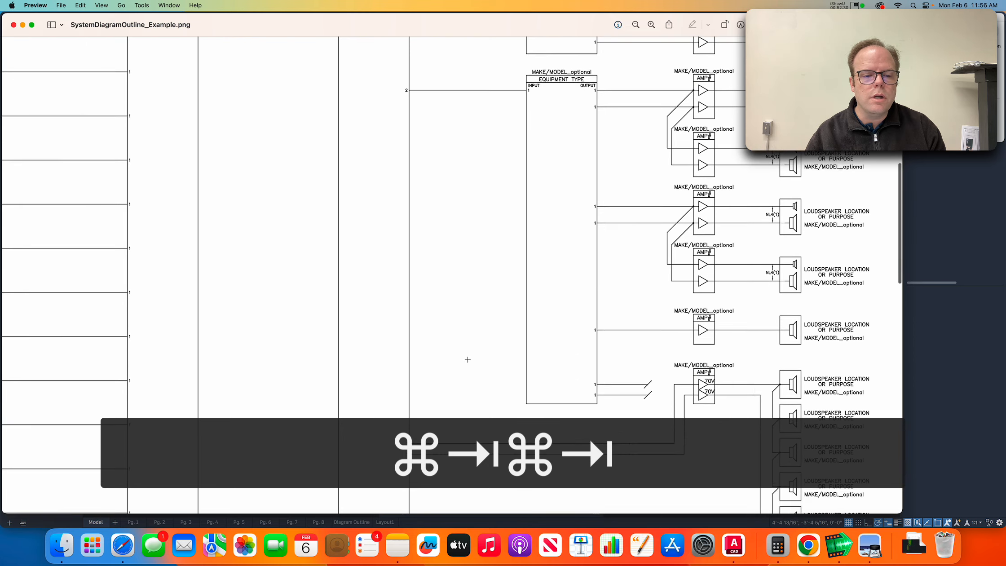
scroll(470, 357, left, 10)
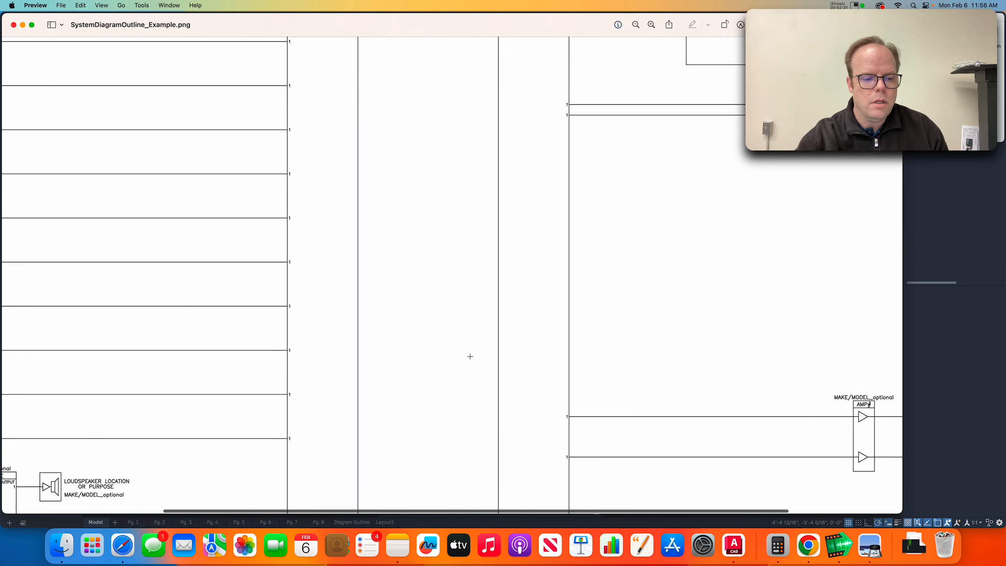
scroll(470, 357, down, 2)
key(super+Tab)
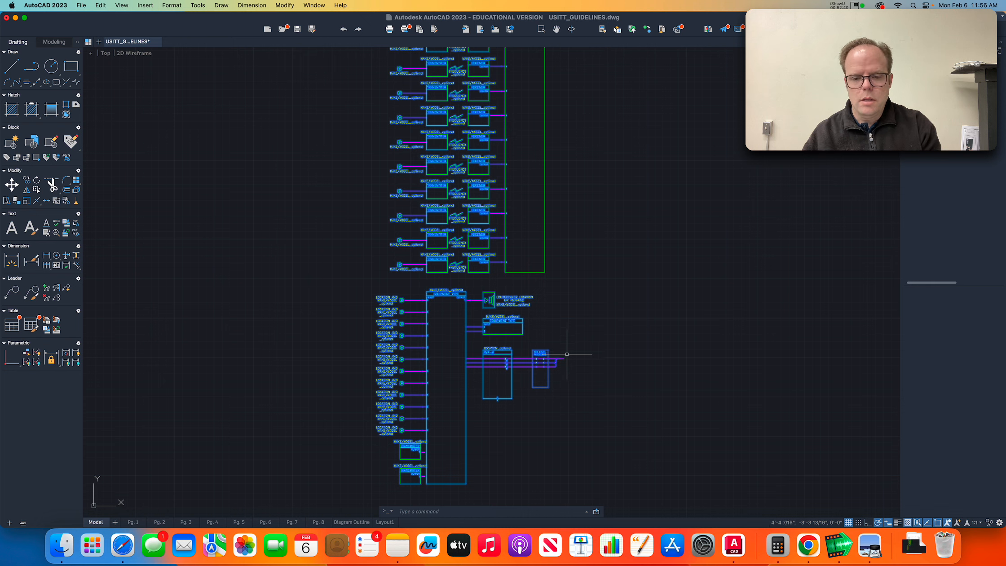
- Try to copy the selected sections leftward, from the top patchbay line's outer end to the AVP-# box's top line arrow
key(Return)
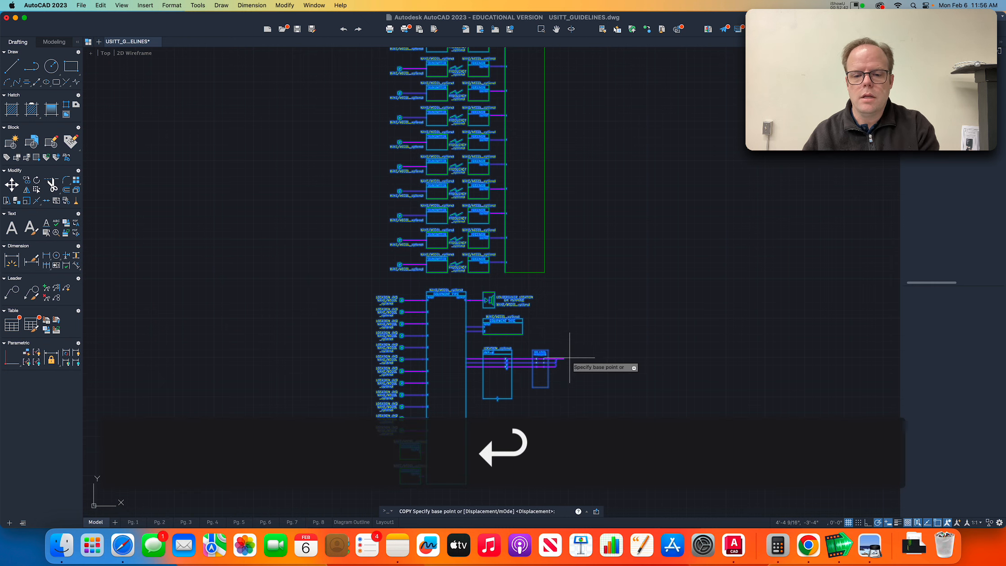
click(563, 358)
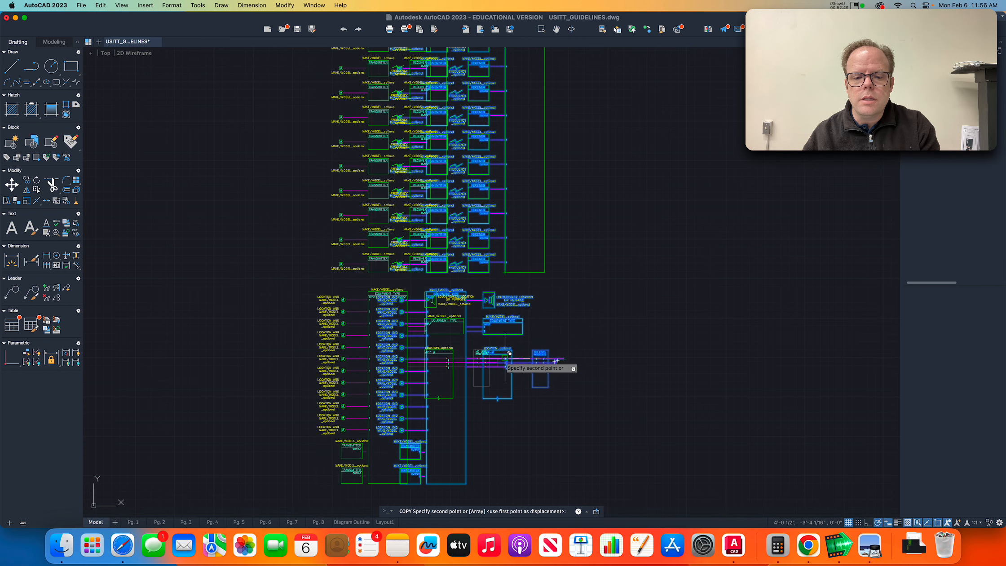
scroll(507, 359, up, 5)
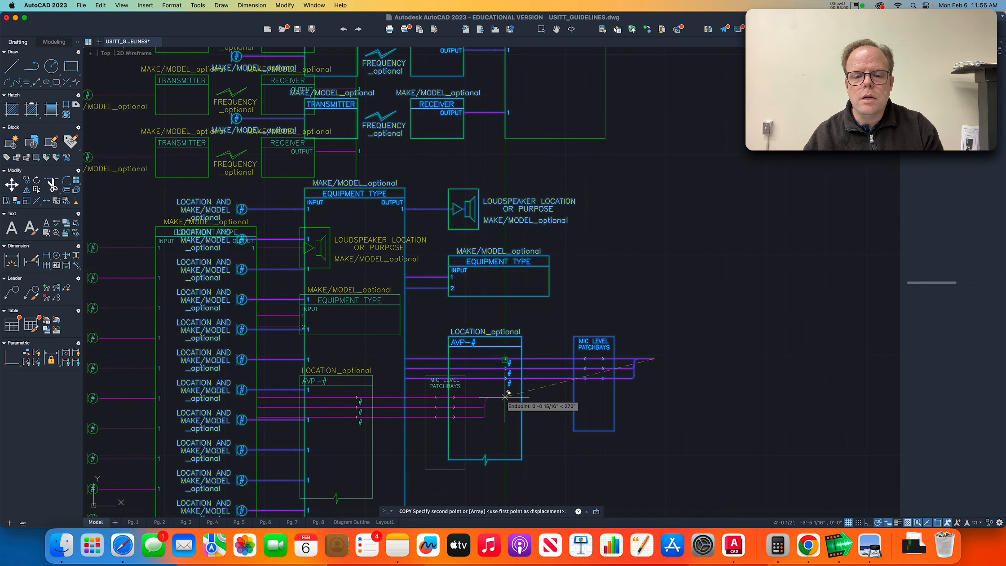
scroll(509, 374, up, 4)
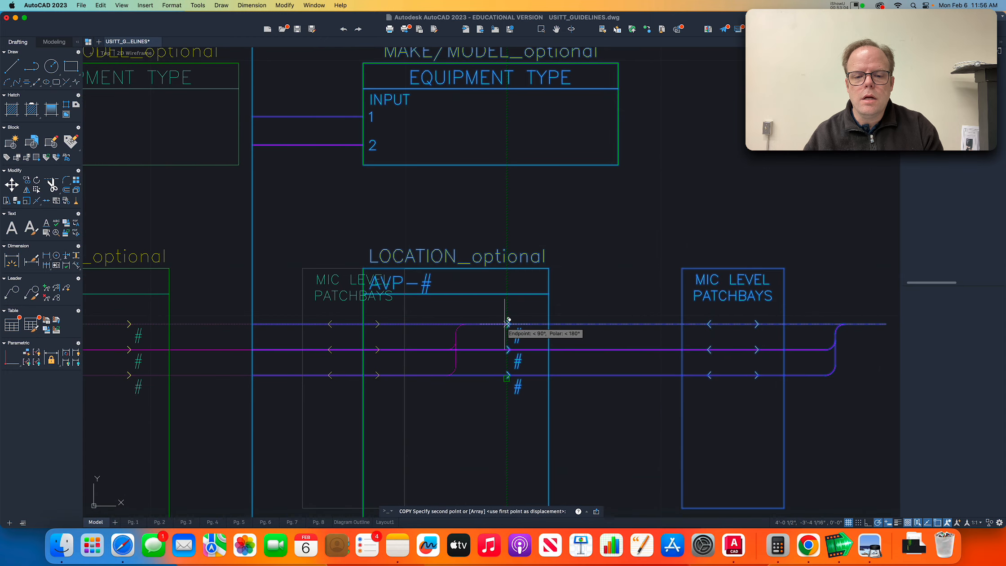
scroll(507, 323, up, 4)
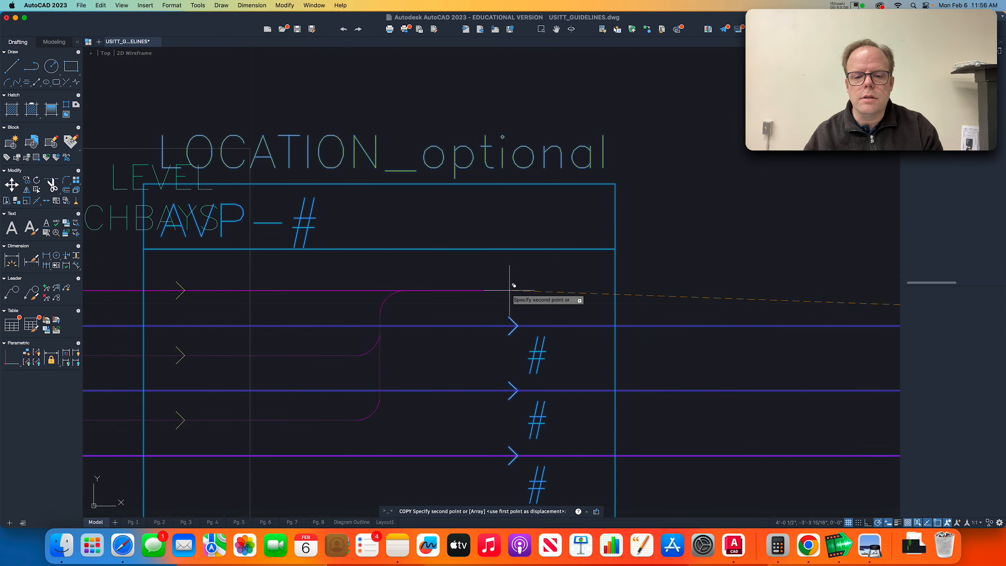
scroll(508, 373, down, 2)
scroll(507, 373, down, 4)
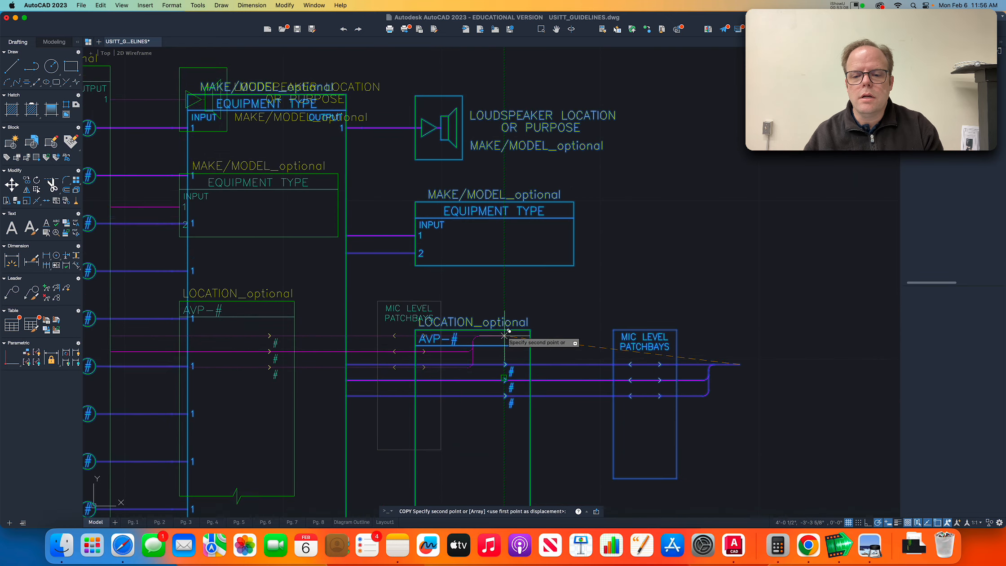
scroll(508, 357, up, 4)
click(504, 366)
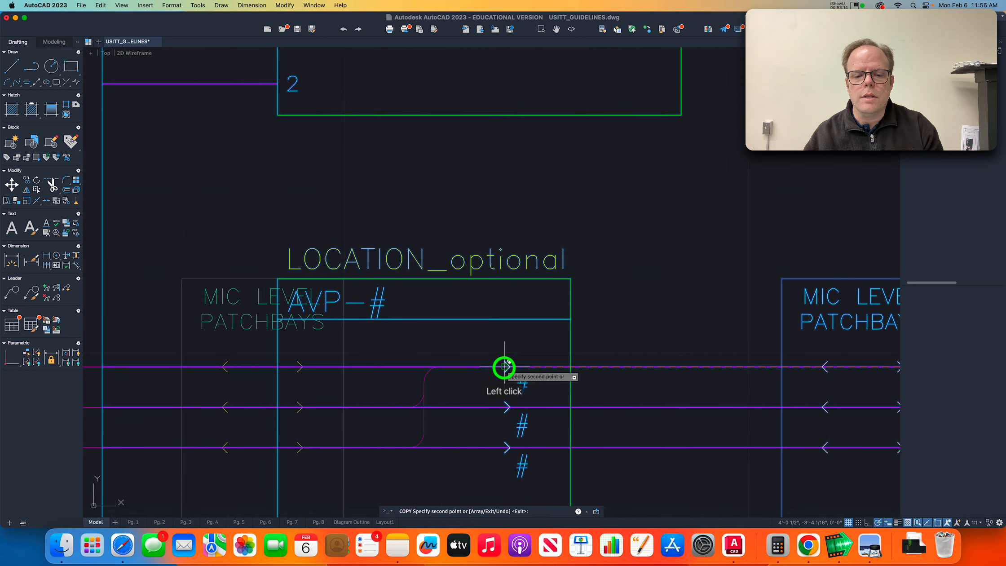
key(Escape)
- Check the overlapping duplicated sections and undo the copy
scroll(394, 357, down, 10)
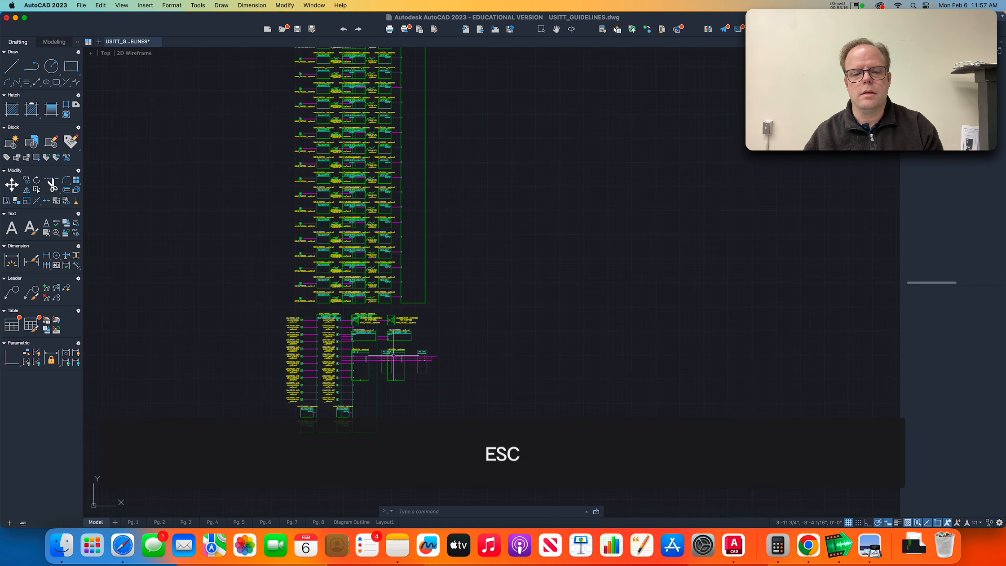
scroll(393, 355, up, 8)
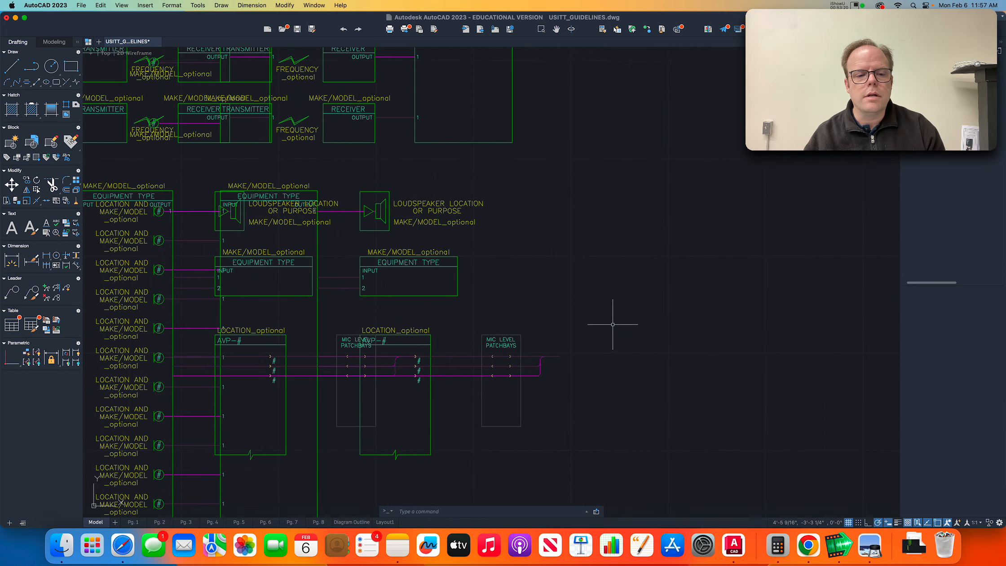
key(super+z)
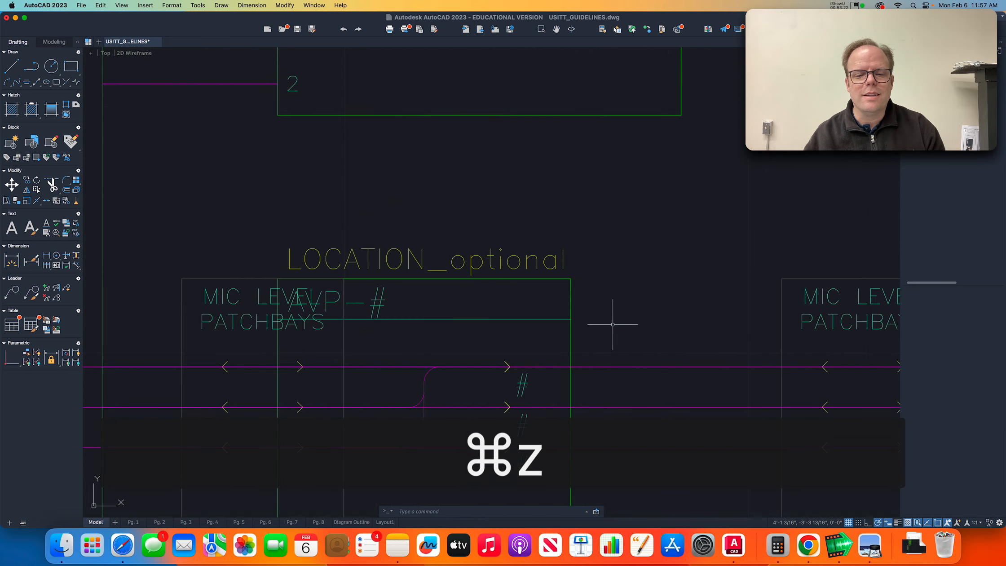
key(super+z)
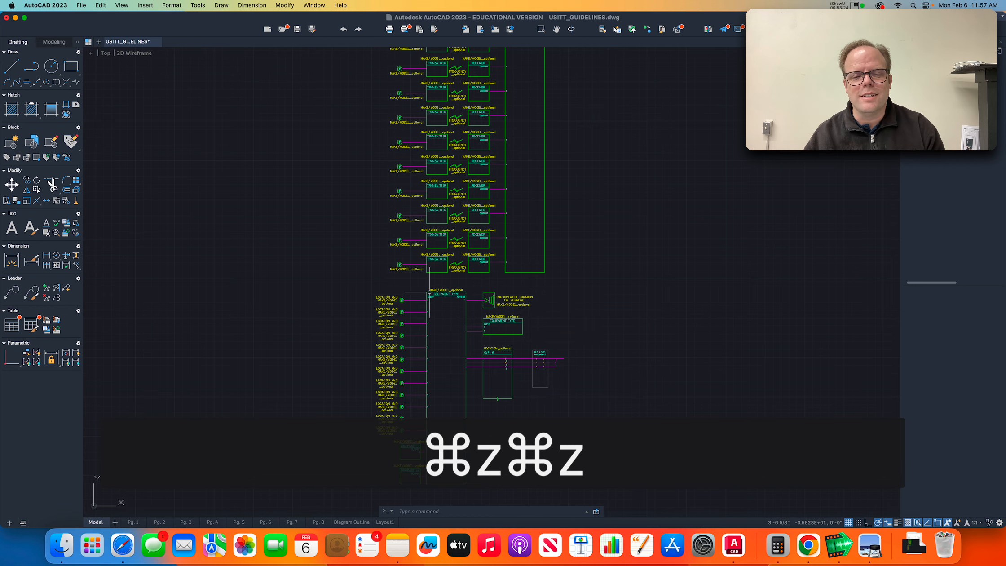
- Reselect the whole lower equipment section and all transmitter and receiver rows, including the tall equipment box's inner vertical edge
click(340, 278)
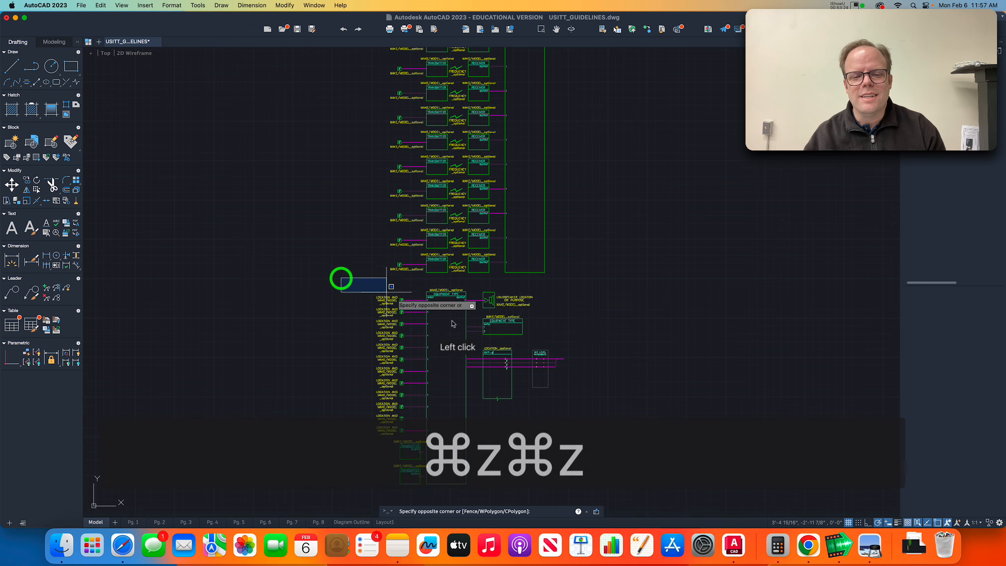
click(602, 495)
scroll(456, 283, down, 5)
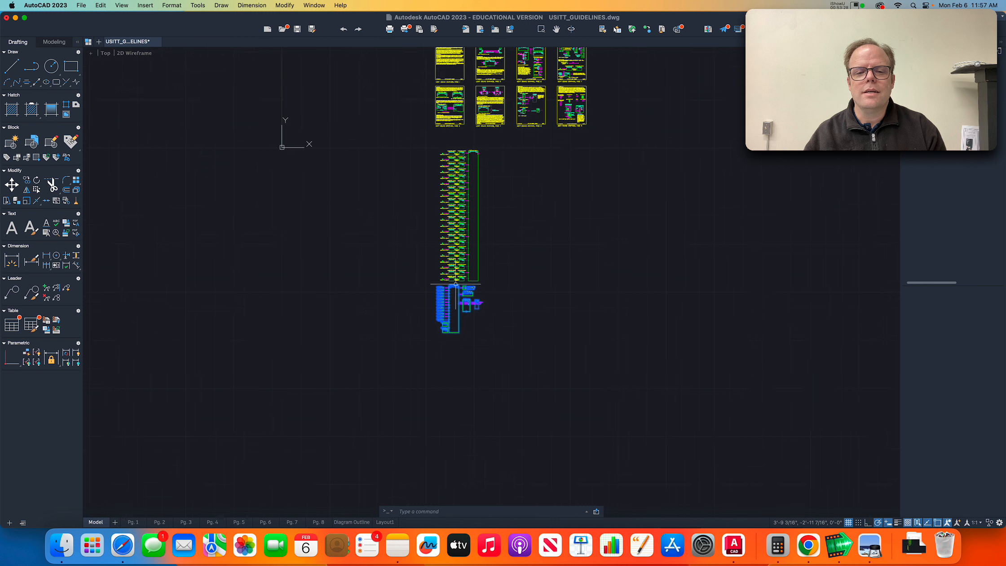
scroll(469, 146, up, 5)
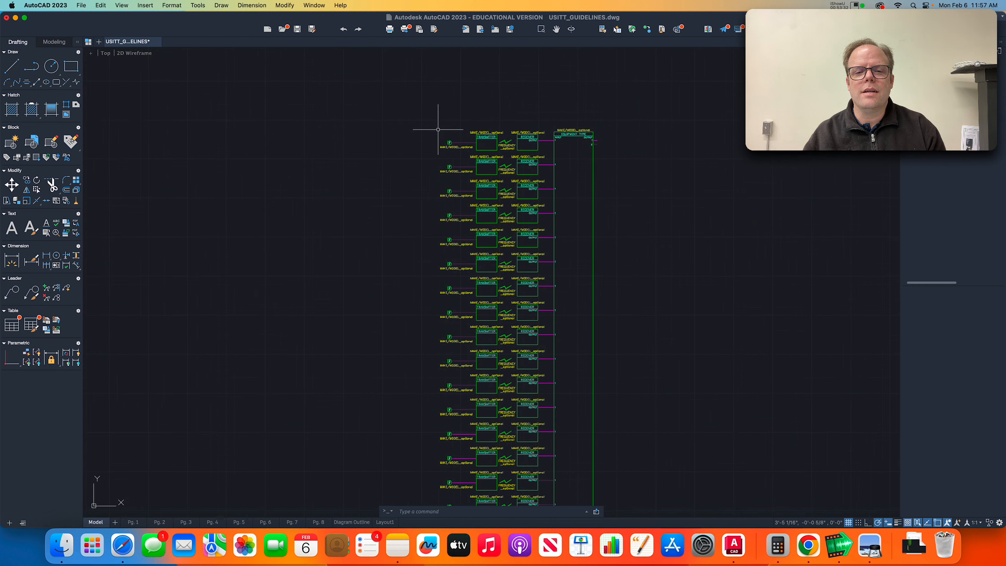
click(437, 130)
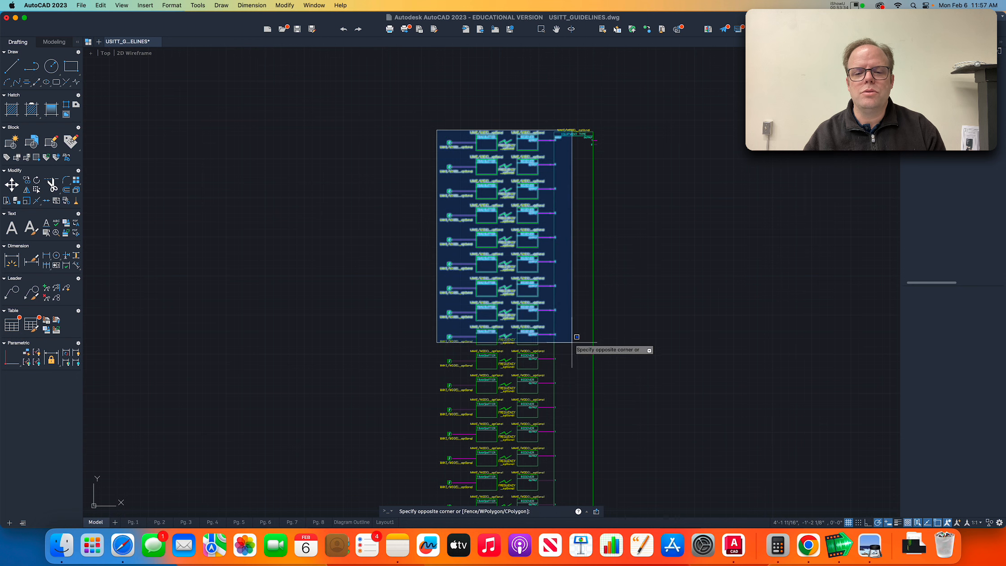
scroll(567, 429, down, 5)
scroll(560, 458, up, 3)
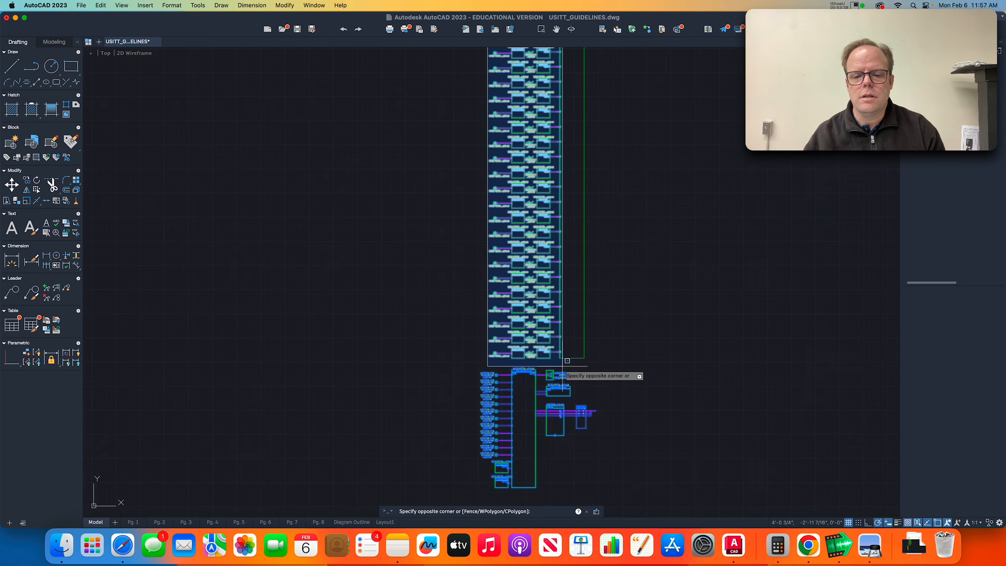
click(562, 366)
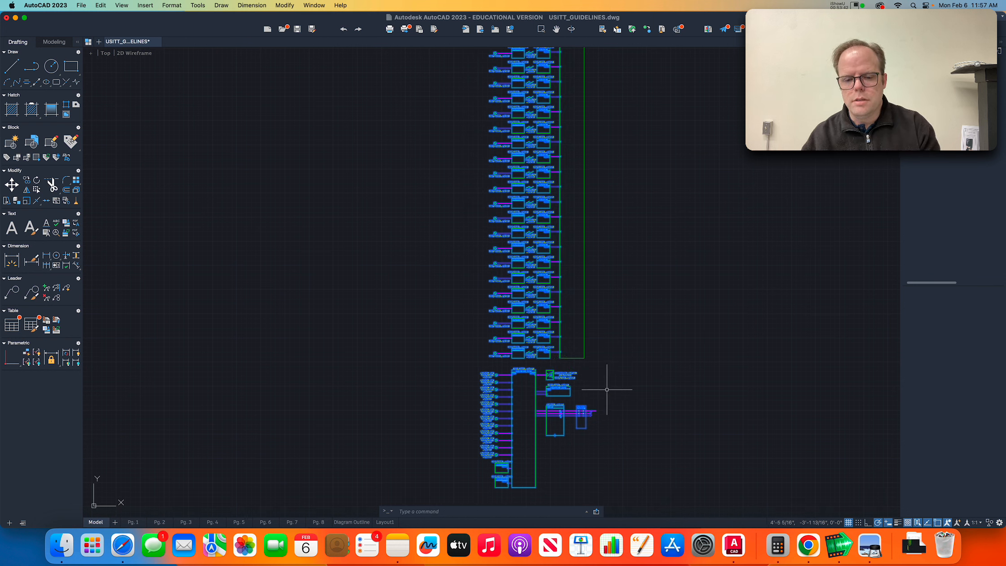
- Move the selected sections horizontally leftward, from the top patchbay line's outer end to the AVP-# box's original top line arrow
text(m)
key(Return)
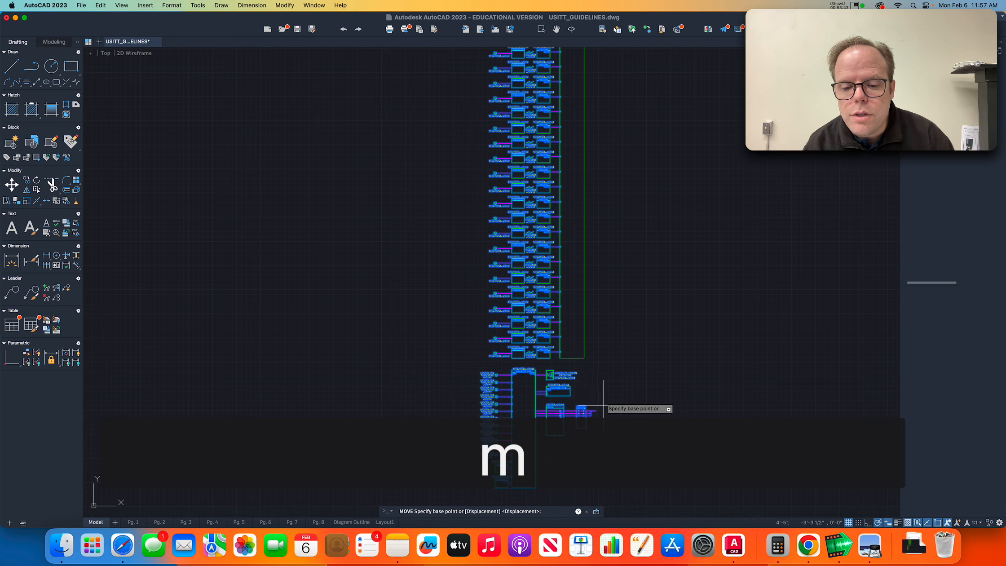
scroll(603, 413, up, 5)
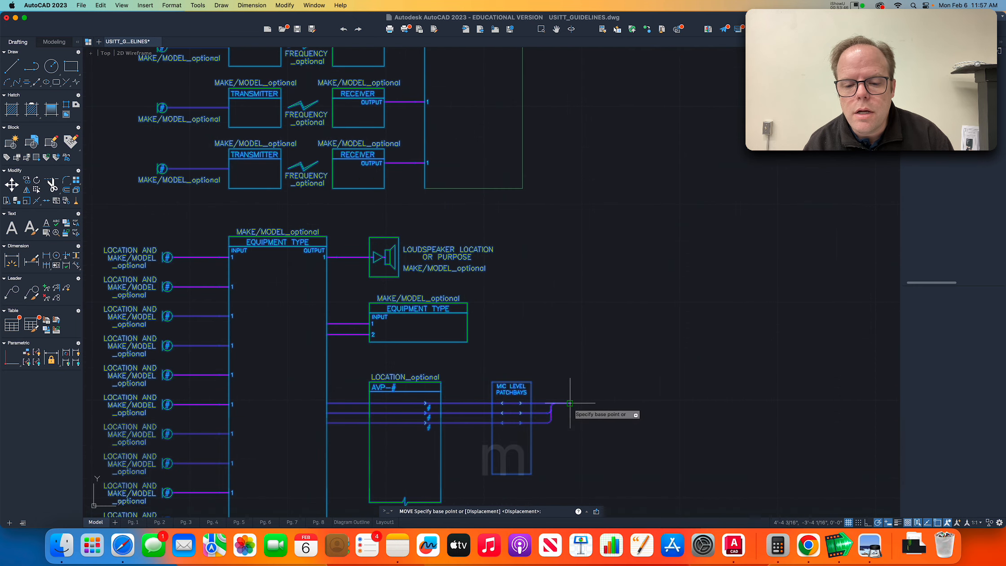
click(570, 404)
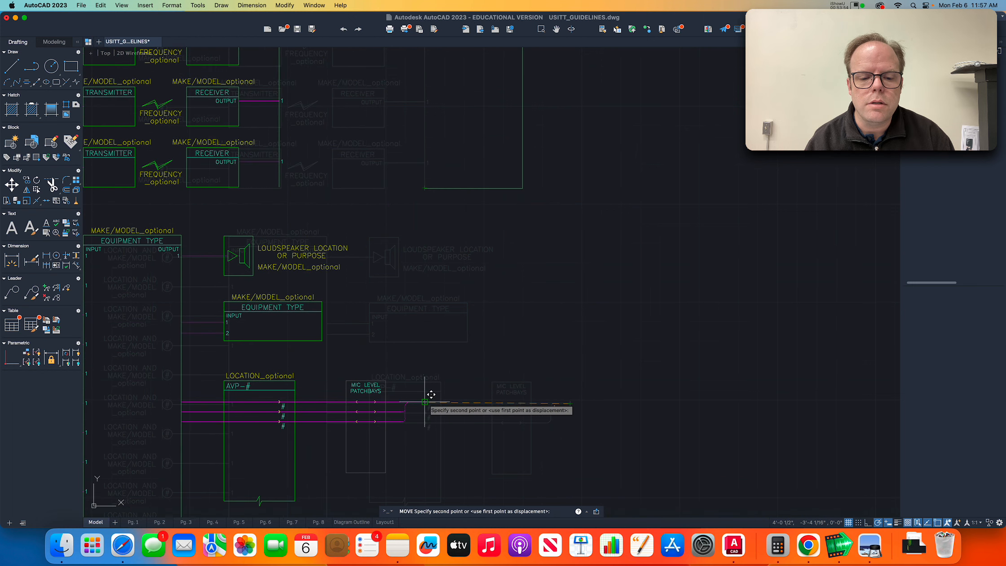
scroll(435, 380, up, 3)
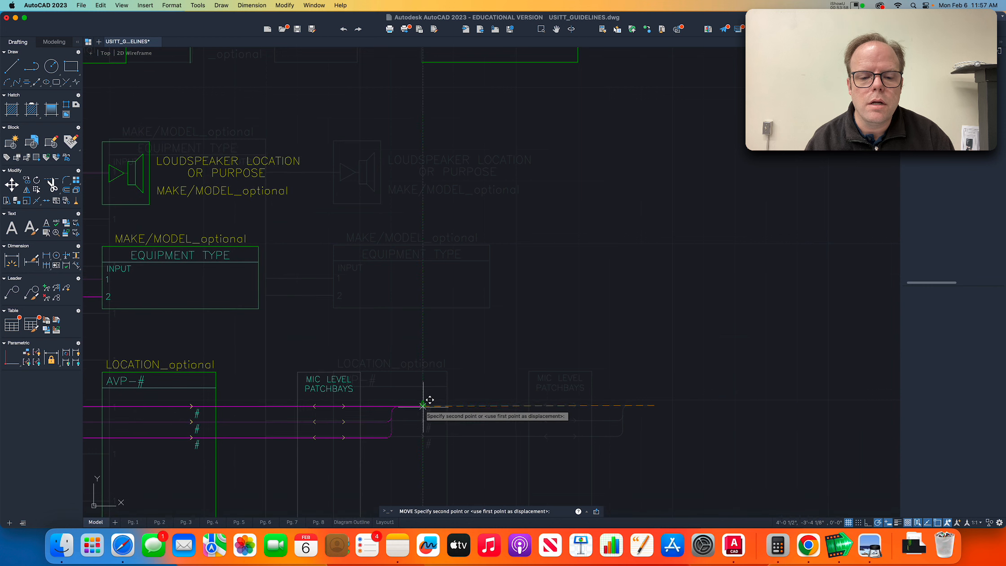
scroll(426, 395, up, 3)
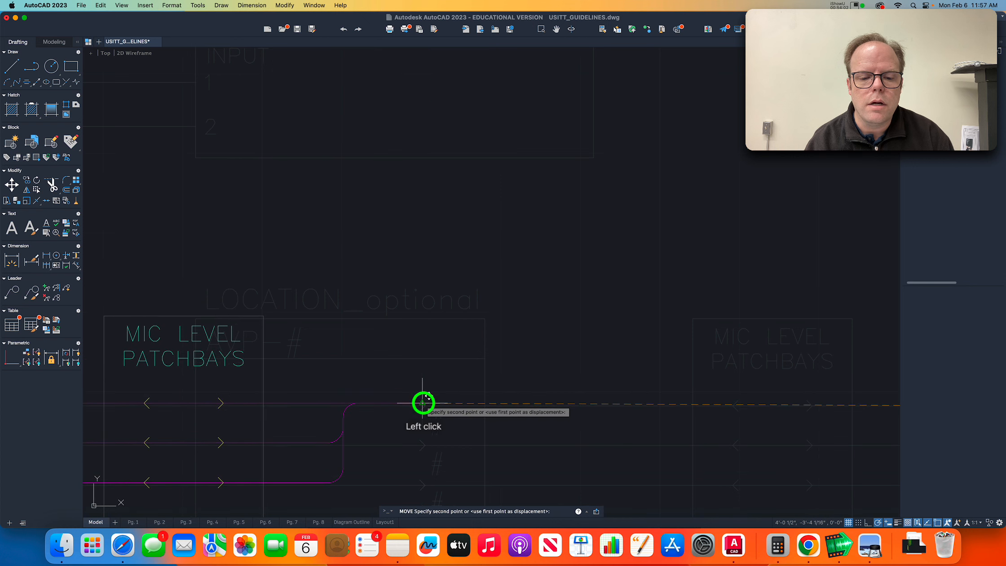
click(424, 403)
key(Escape)
scroll(380, 382, down, 5)
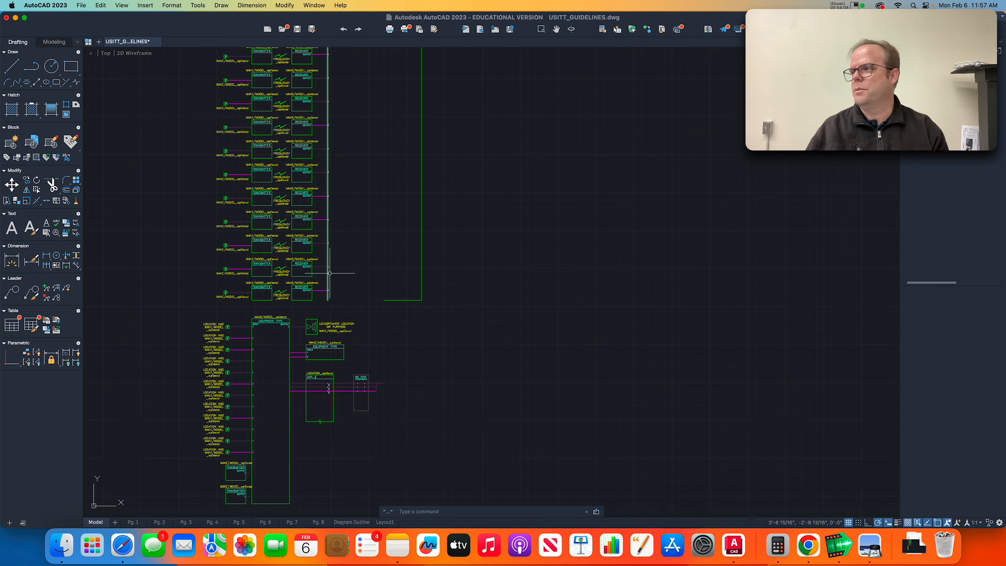
scroll(330, 273, down, 4)
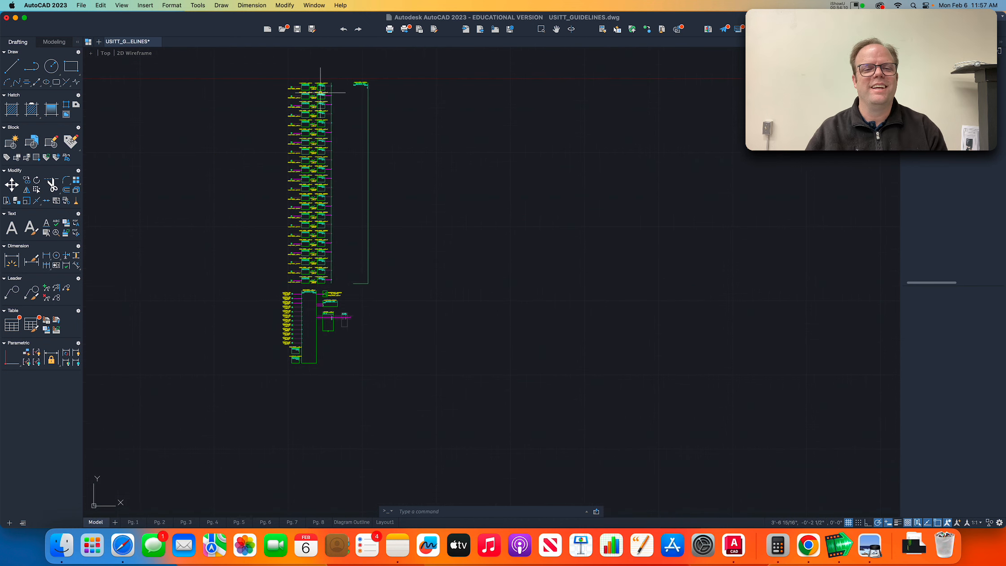
- Move the tall equipment box's detached vertical edge with its port labels from its top endpoint to the box header's left corner
scroll(321, 92, up, 5)
click(348, 52)
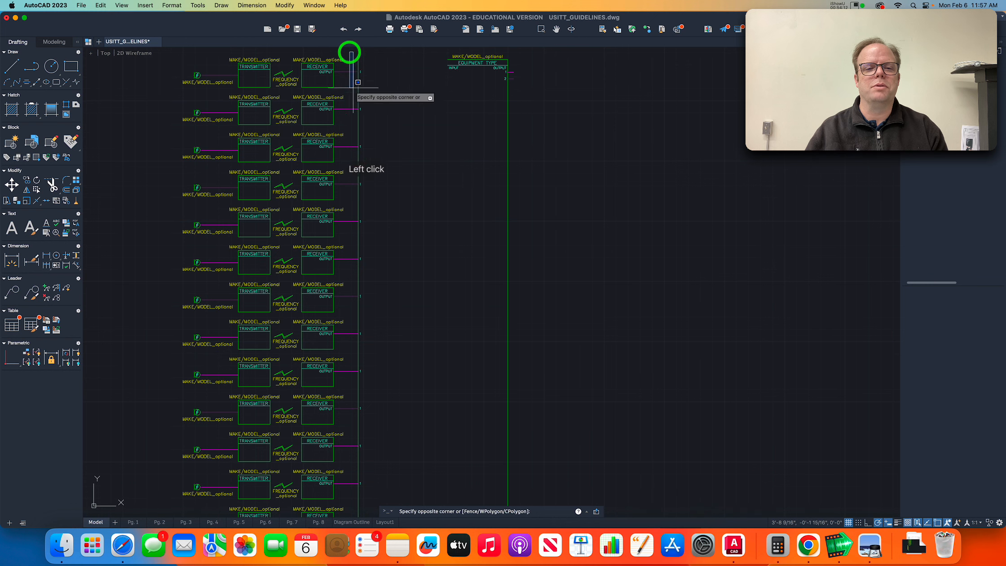
scroll(384, 245, down, 3)
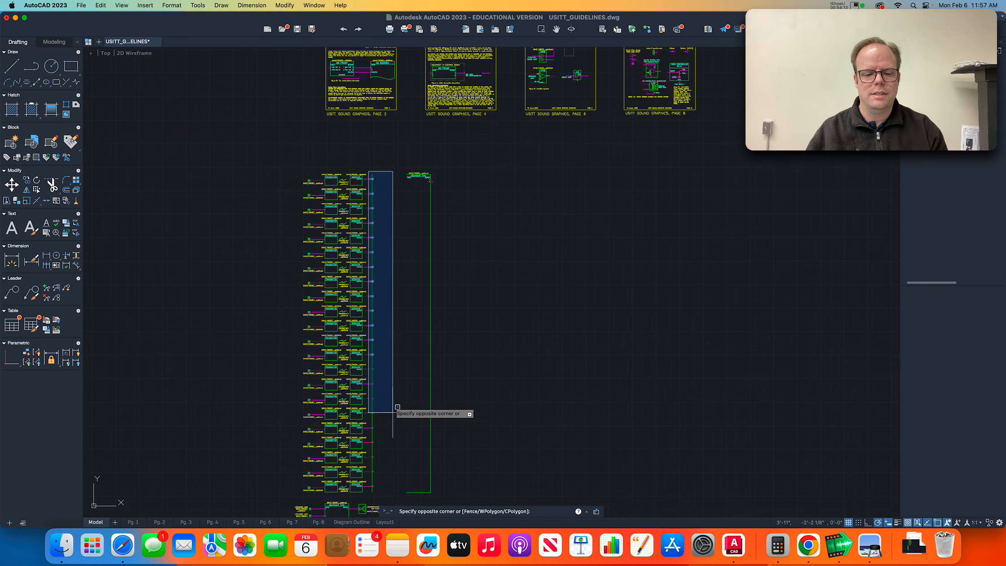
click(385, 492)
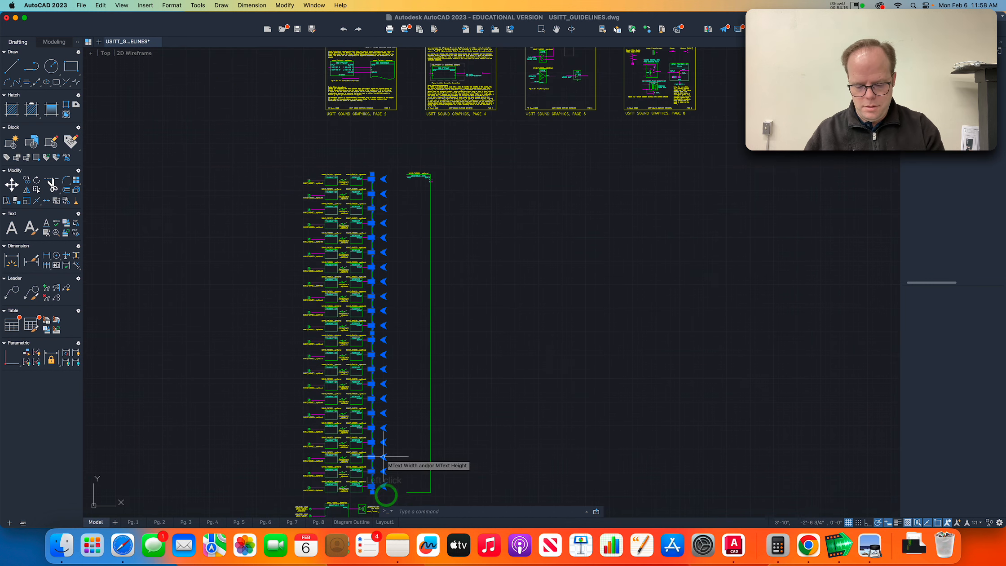
text(m)
key(Return)
click(372, 174)
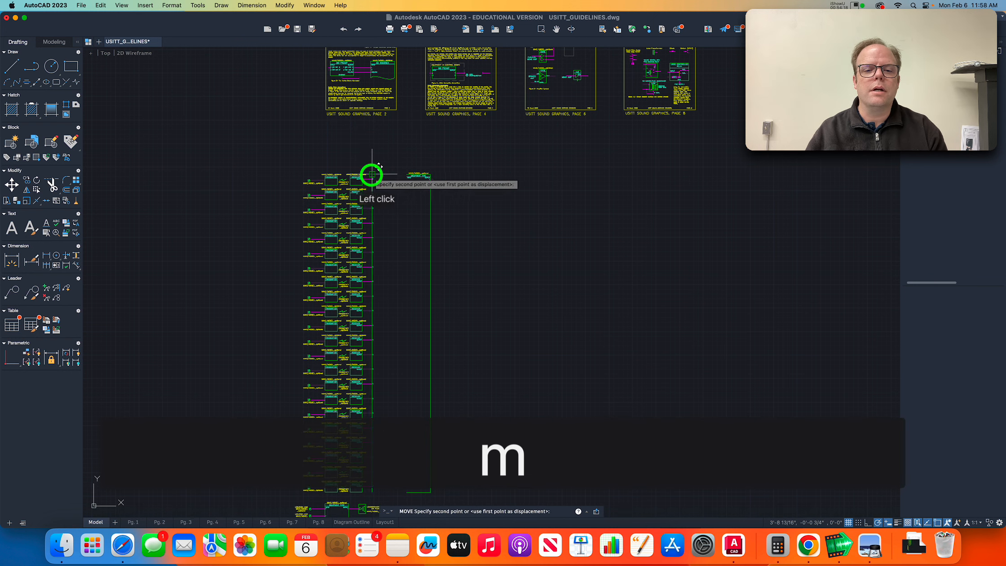
click(405, 175)
key(Escape)
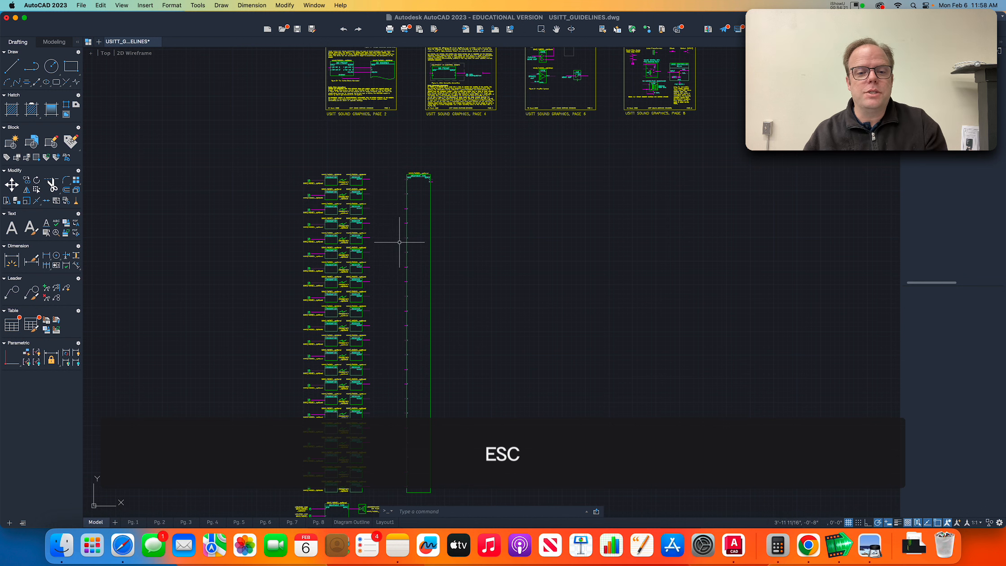
scroll(414, 243, up, 2)
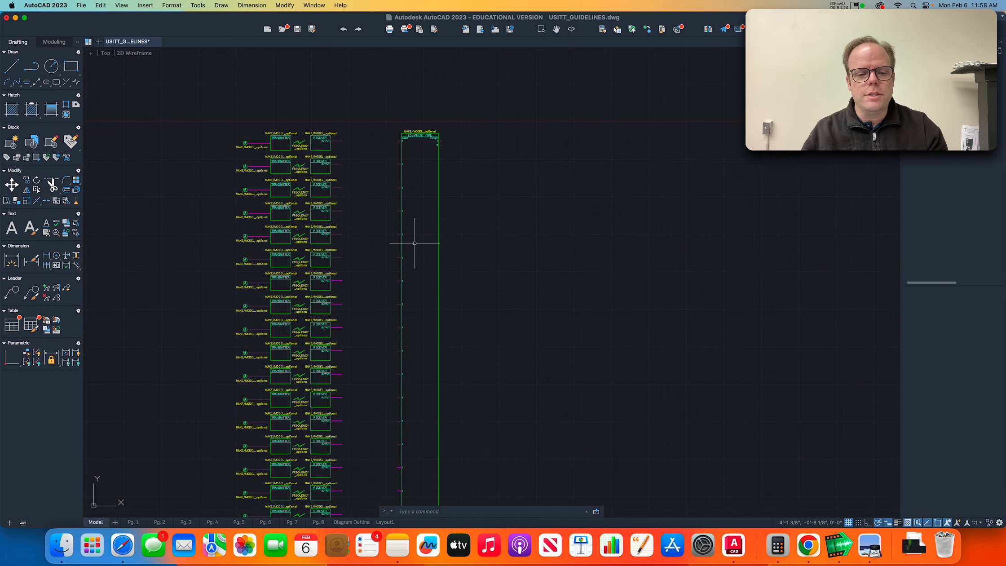
scroll(415, 243, down, 2)
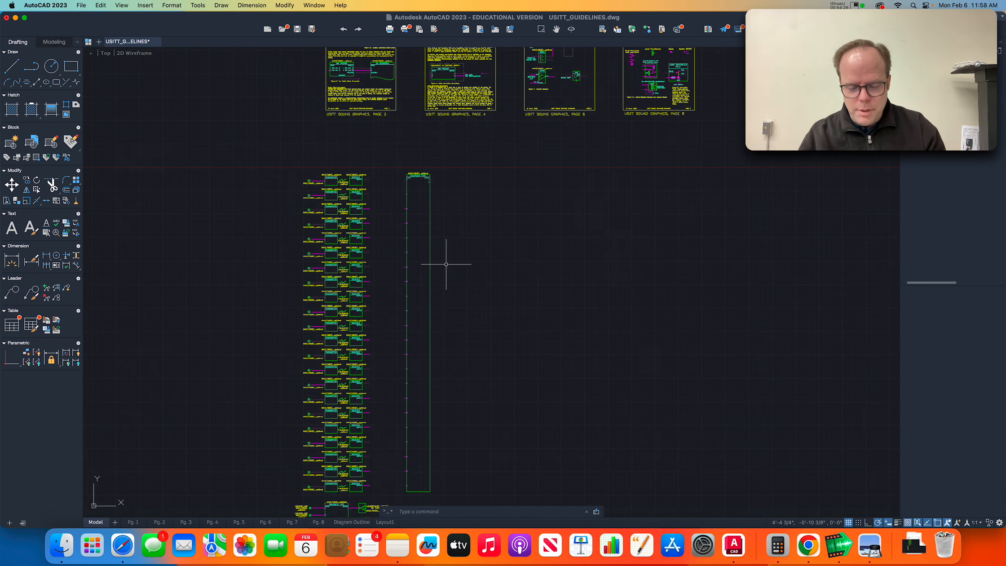
text(ex)
key(Return)
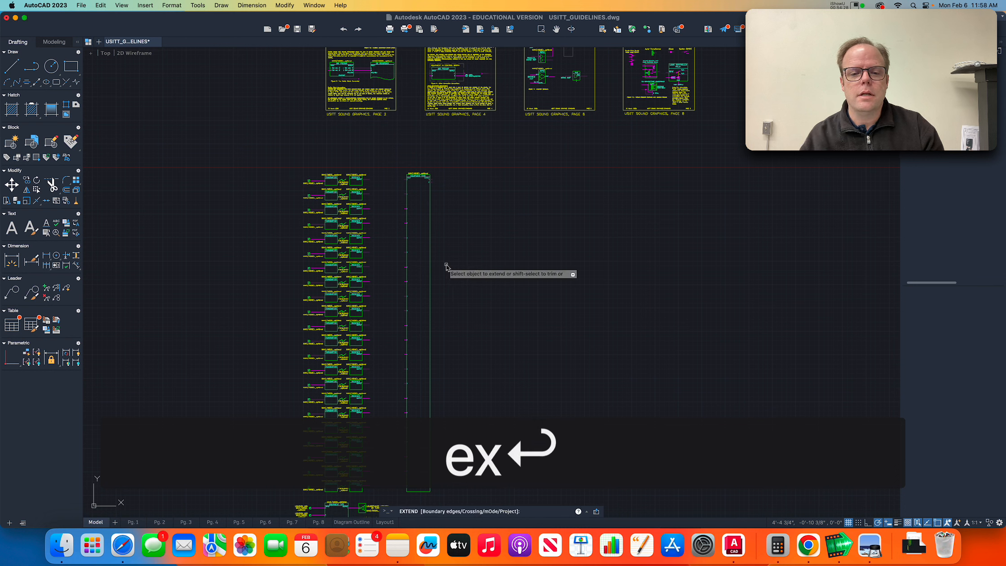
text(b)
key(Return)
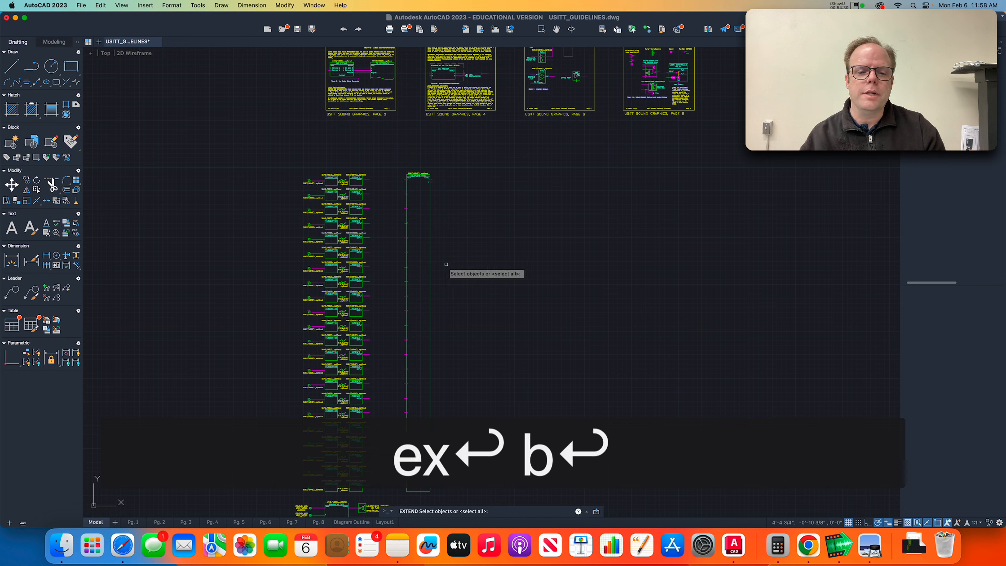
click(406, 258)
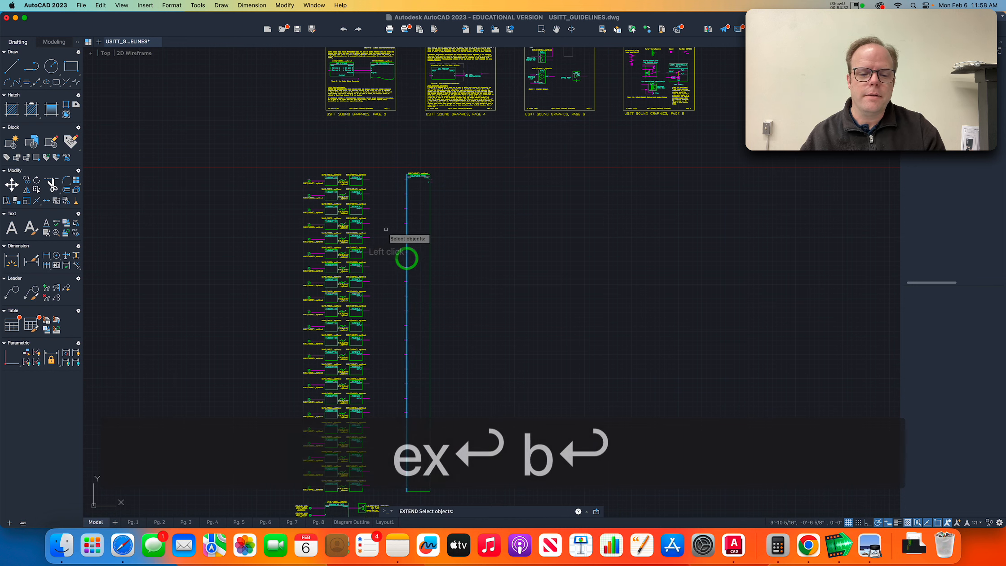
key(Return)
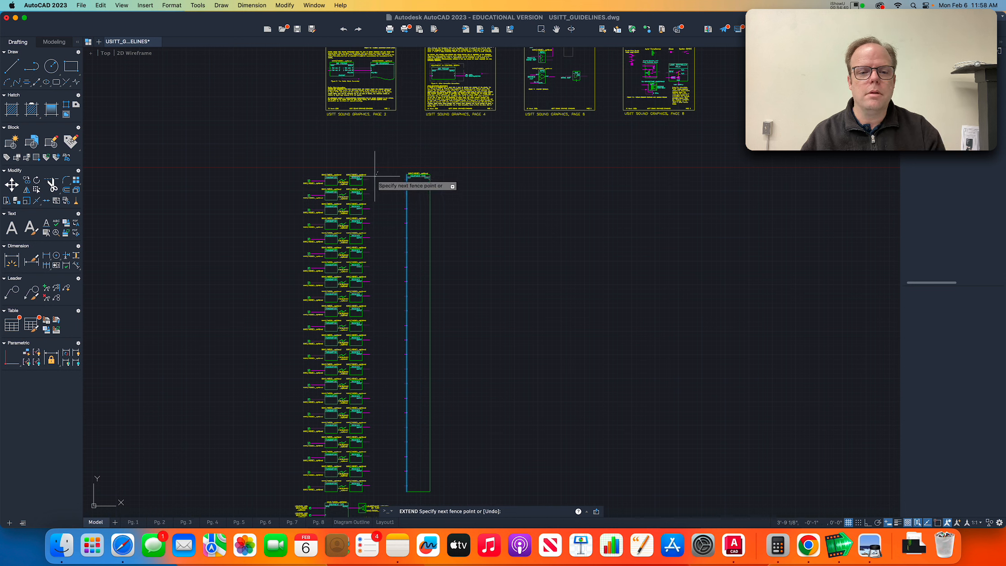
key(Escape)
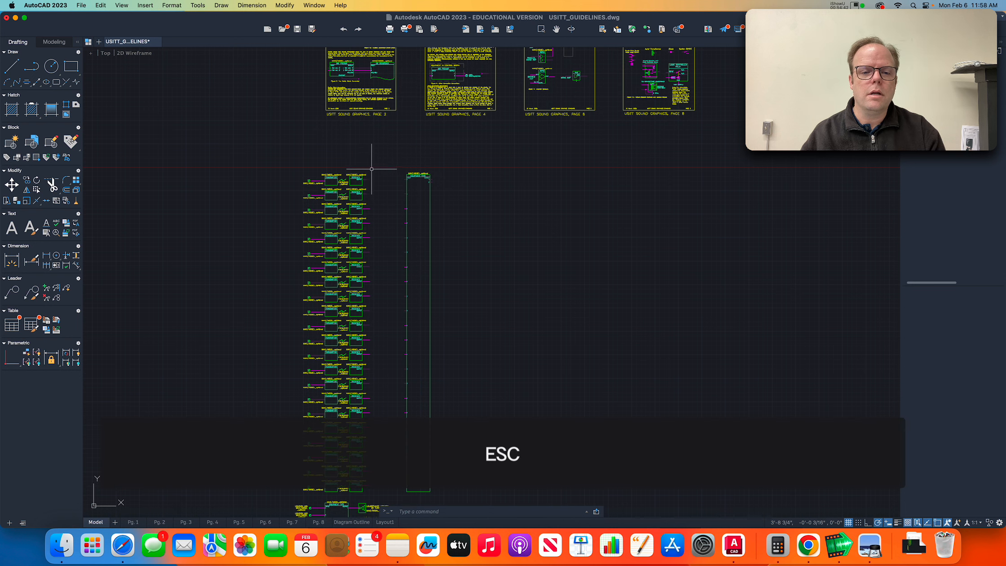
text(ext)
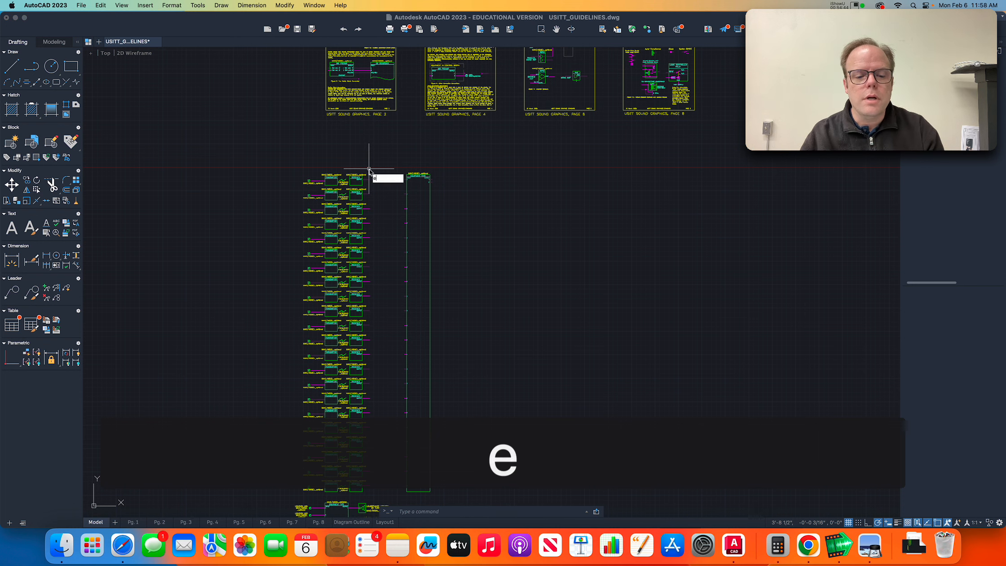
key(Down)
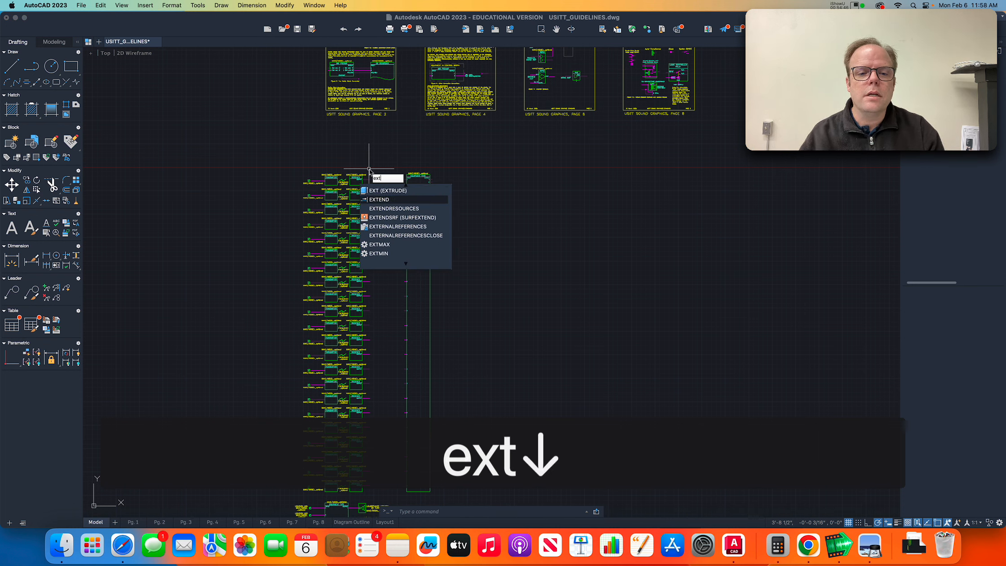
key(Return)
text(b)
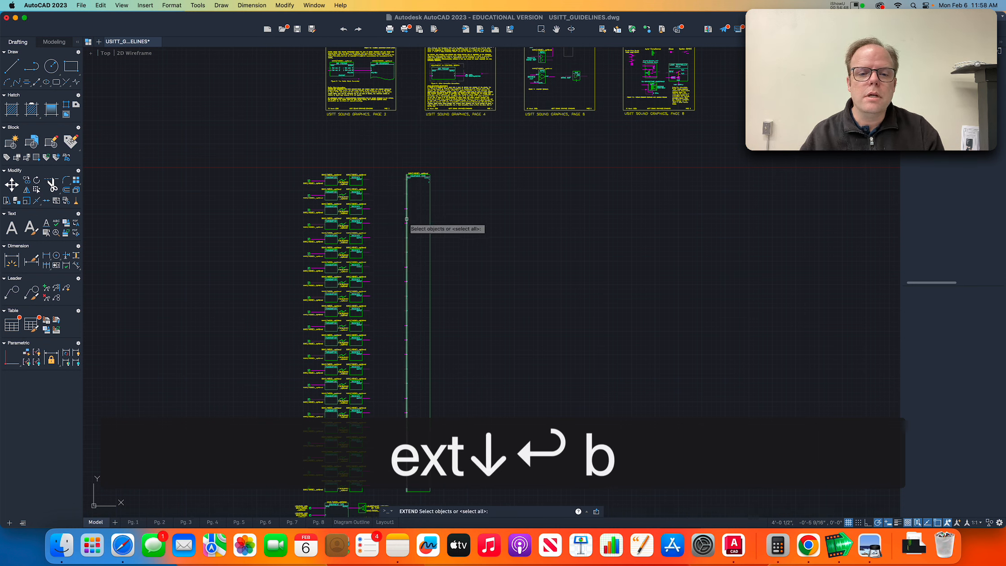
click(407, 216)
key(space)
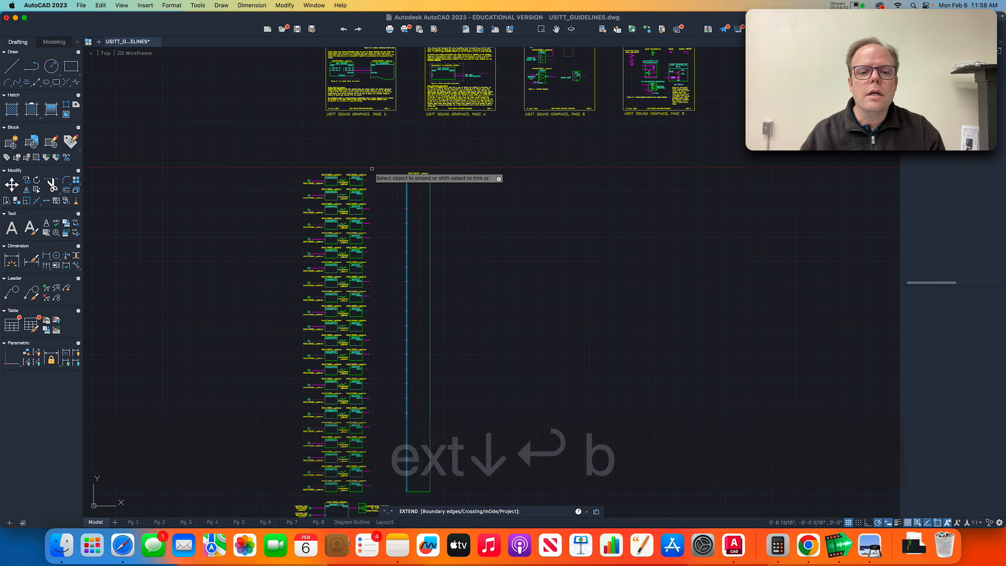
key(Return)
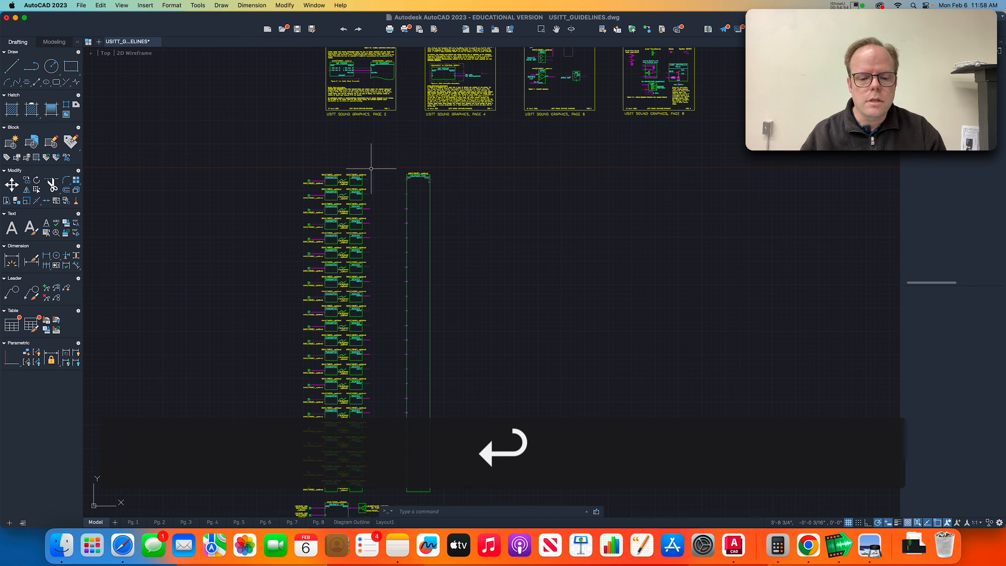
key(Escape)
key(Escape)
- Try to extend the receiver output lines to the tall equipment box's left vertical edge, and undo the attempt
text(ex)
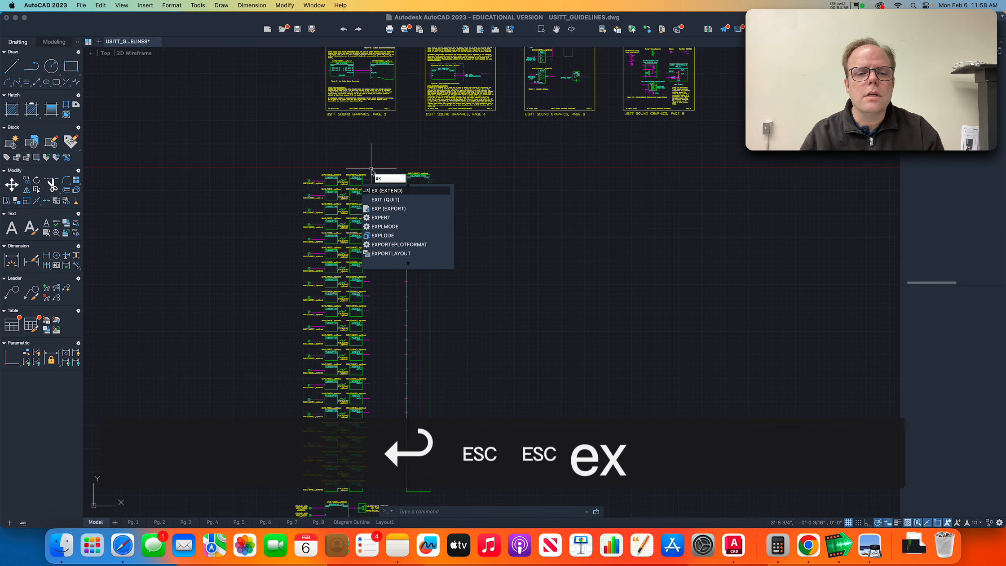
key(Return)
text(b)
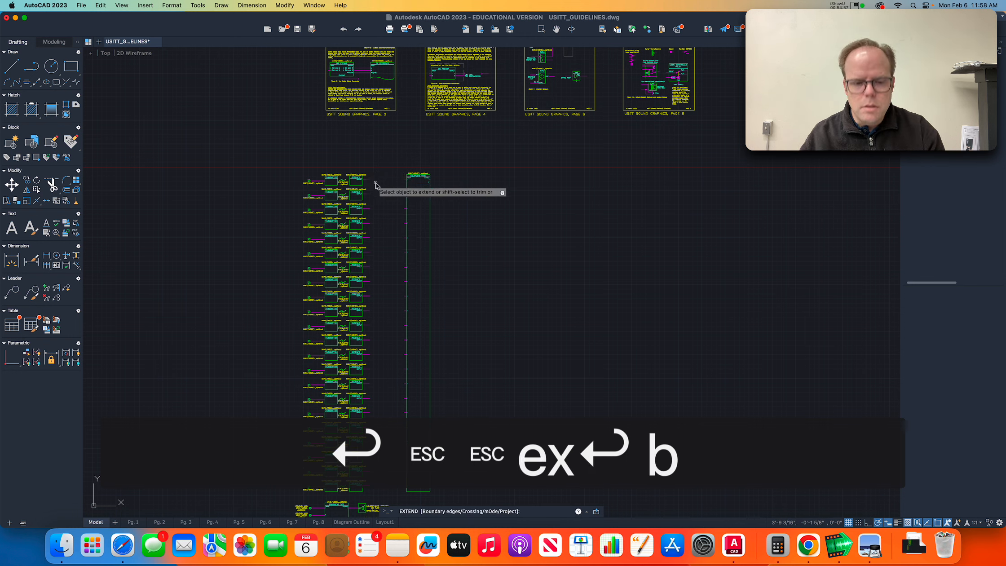
click(407, 200)
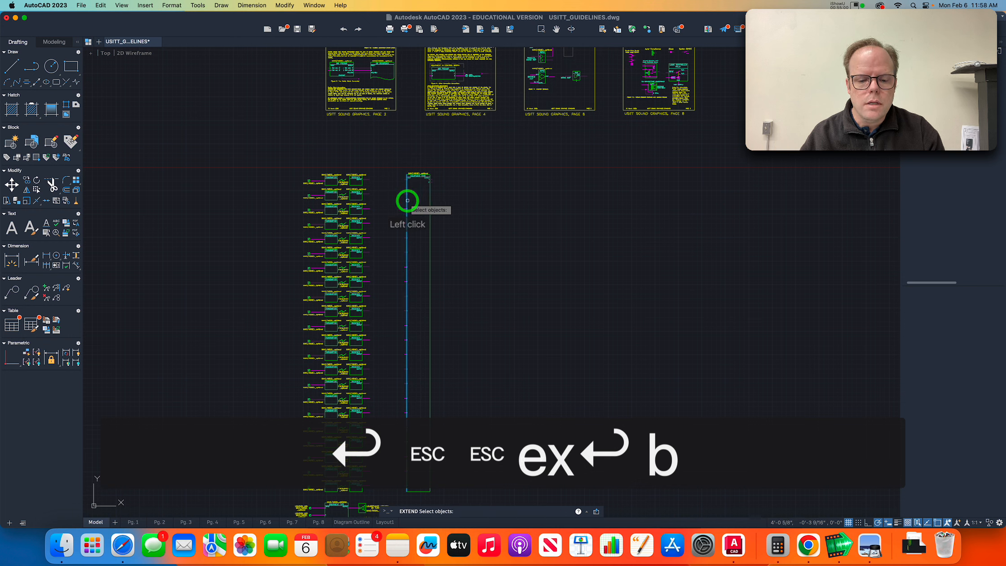
key(Return)
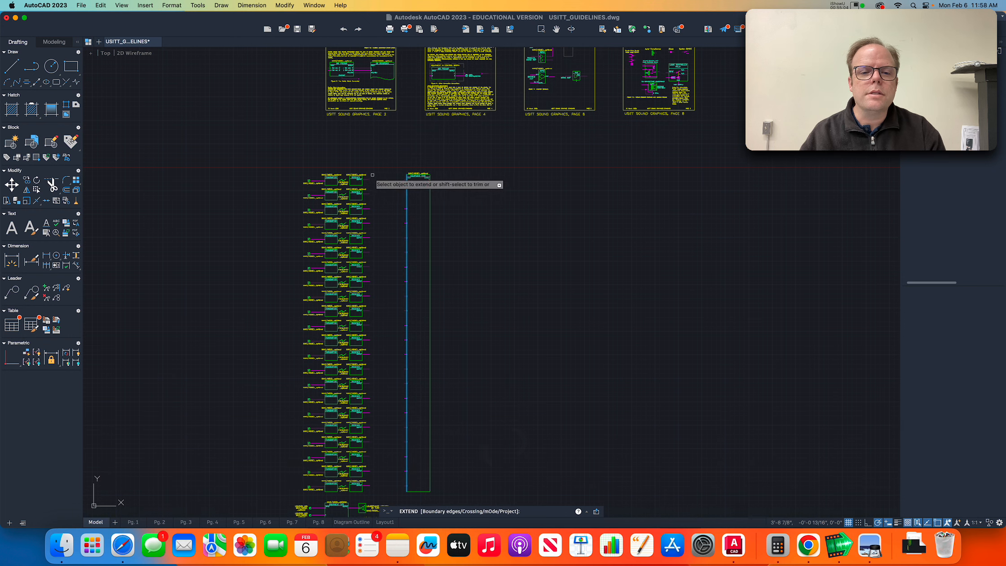
scroll(369, 172, up, 2)
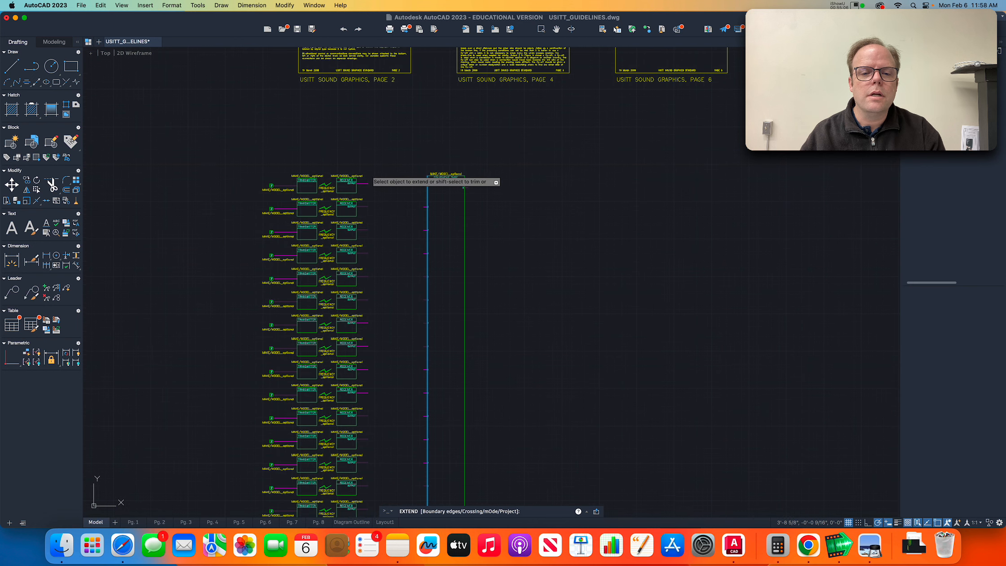
mouse_move(378, 171)
mouse_down()
mouse_move(365, 201)
mouse_move(360, 299)
mouse_move(369, 296)
mouse_up()
key(super+z)
scroll(360, 175, down, 2)
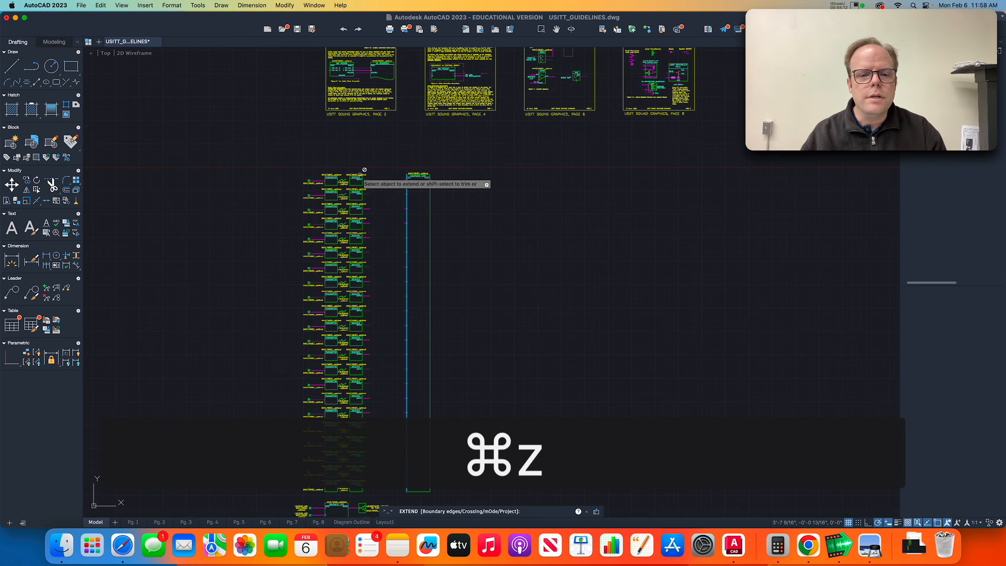
key(Escape)
key(Escape)
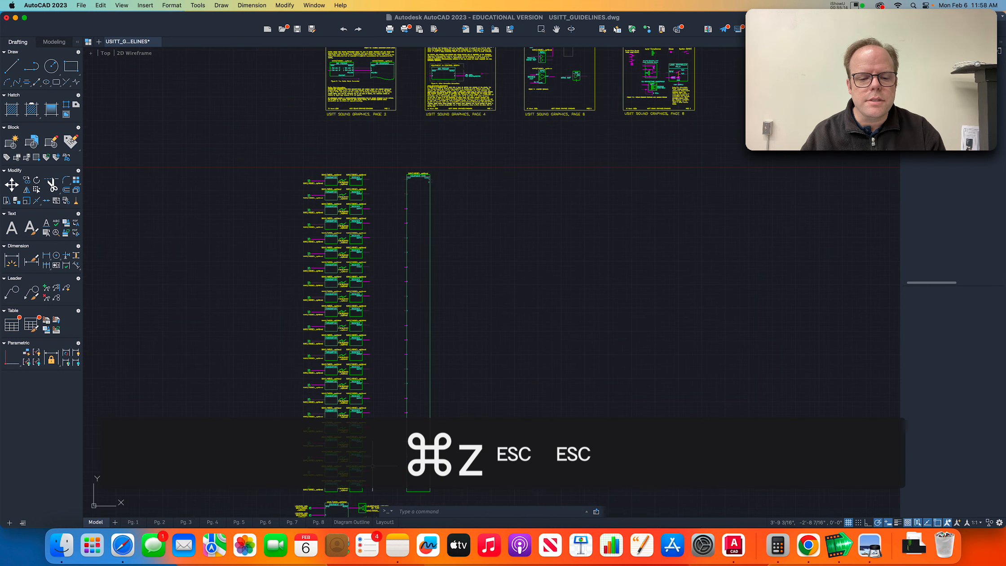
scroll(370, 459, up, 2)
scroll(377, 458, down, 3)
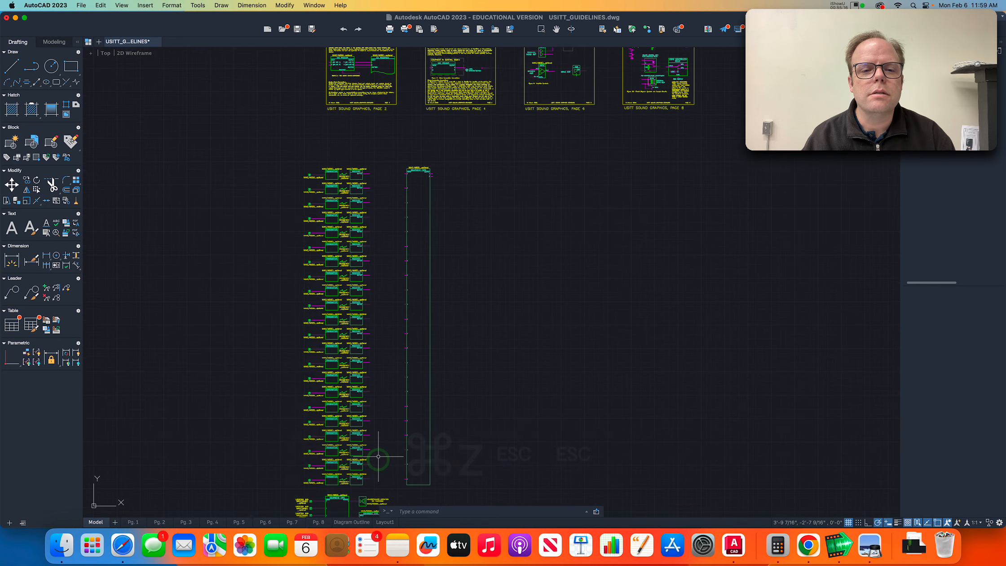
text(ext)
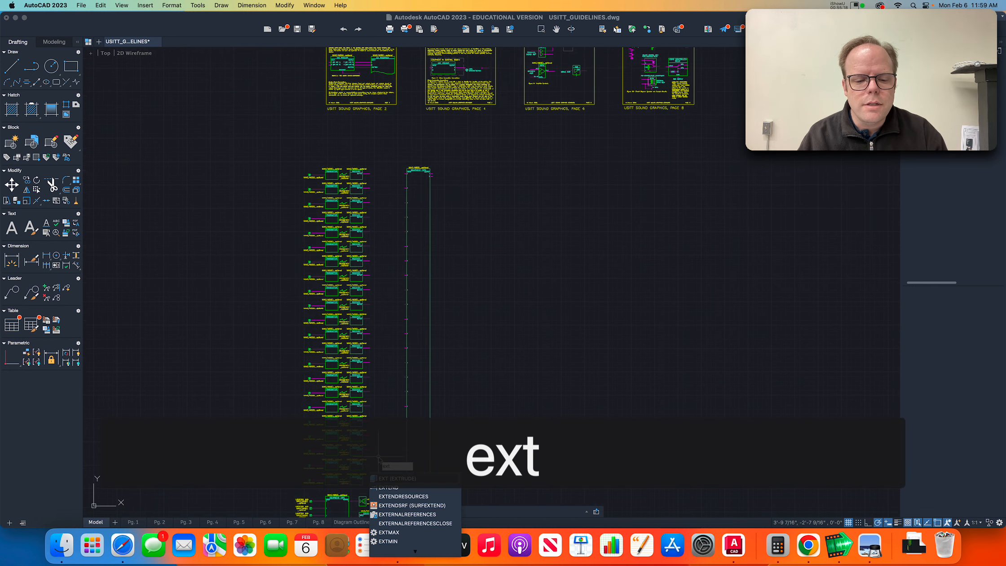
key(Down)
key(Return)
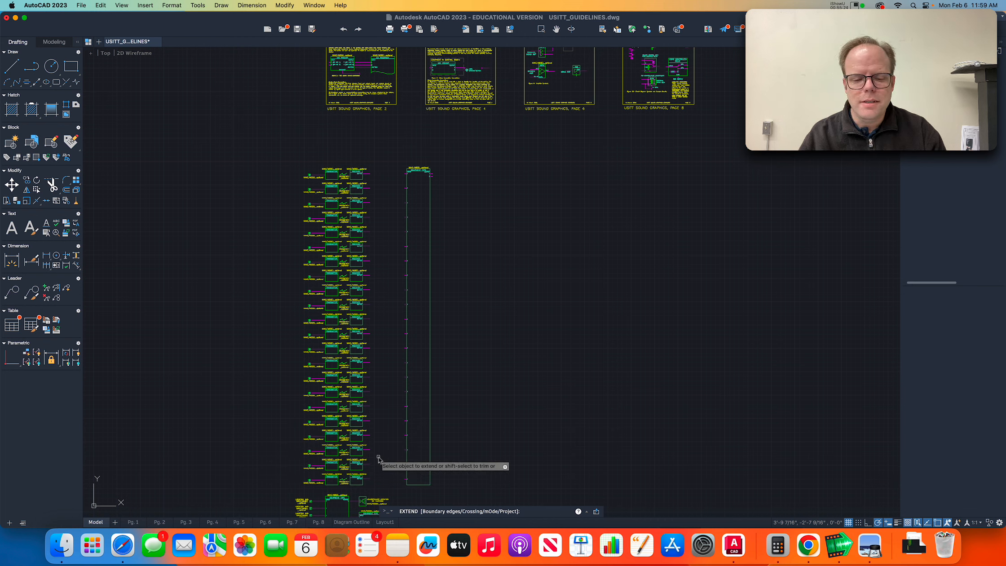
text(b)
key(Return)
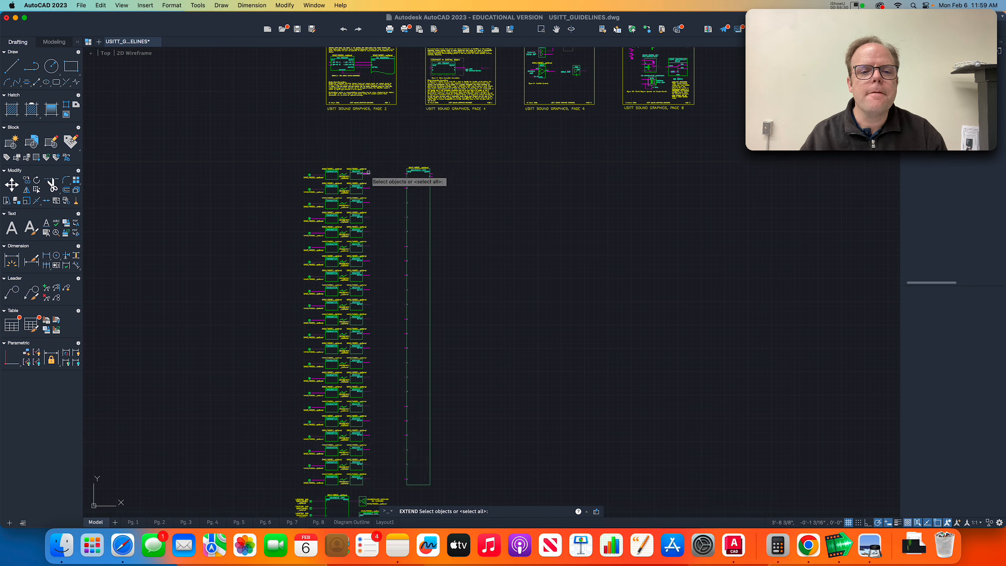
scroll(369, 167, up, 2)
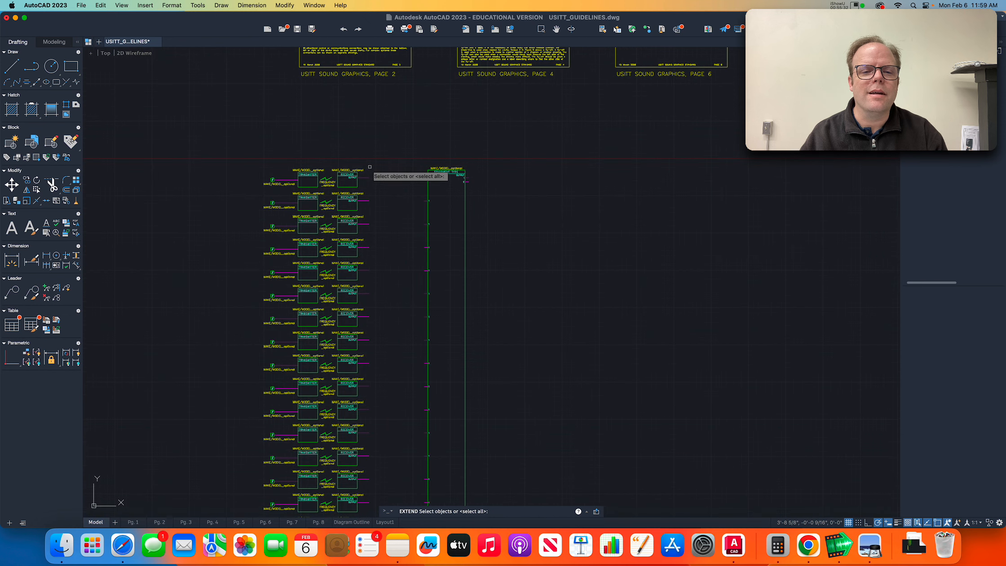
scroll(370, 166, down, 2)
click(368, 169)
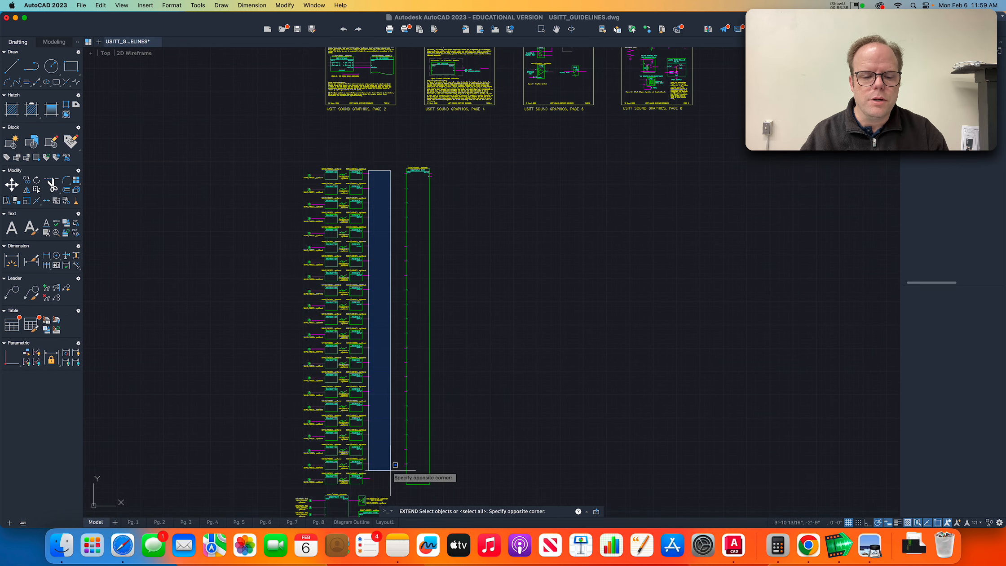
click(372, 479)
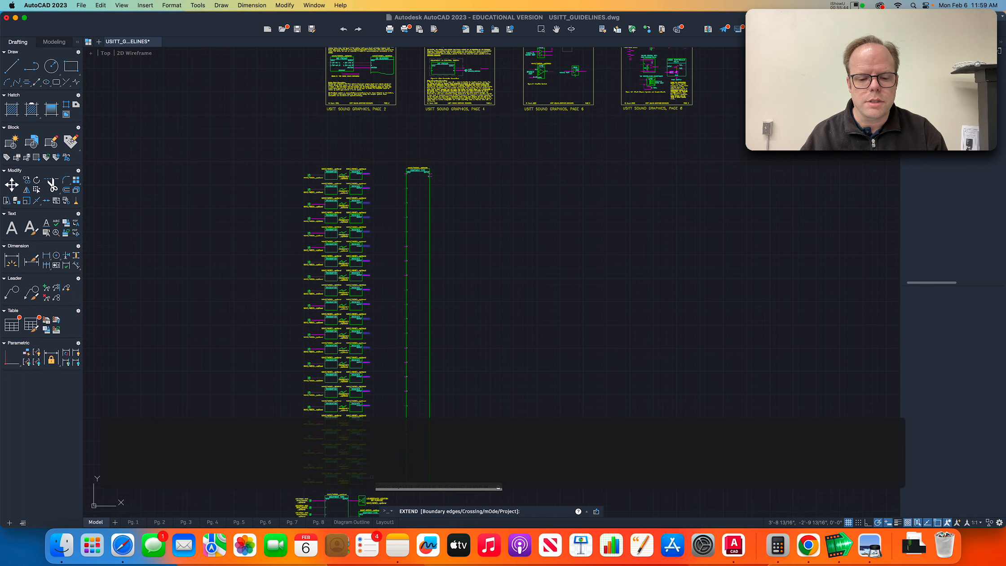
key(Escape)
- Extend all the receiver output lines to the tall equipment box's left vertical edge, using that edge as the boundary
text(ext)
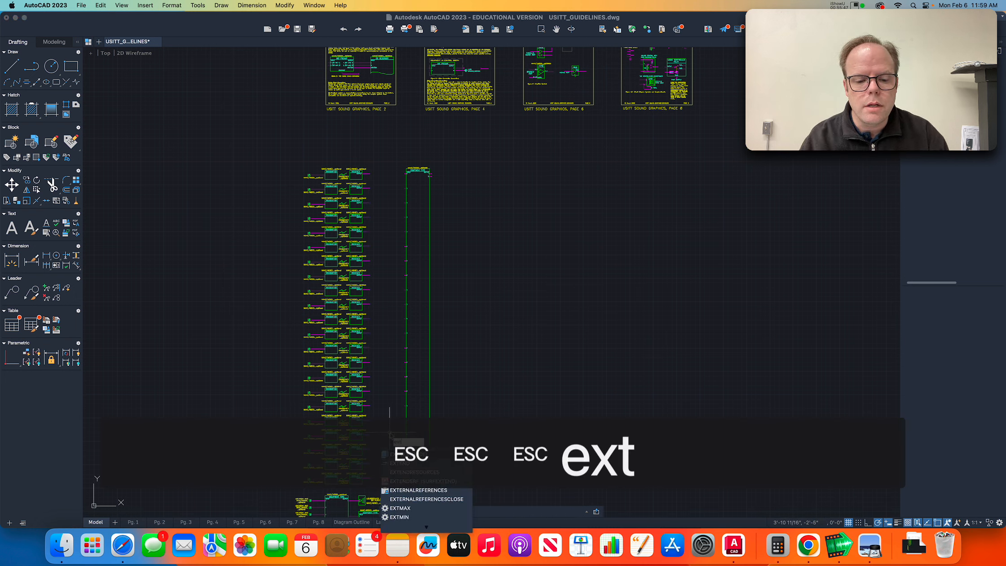
key(Down)
key(Return)
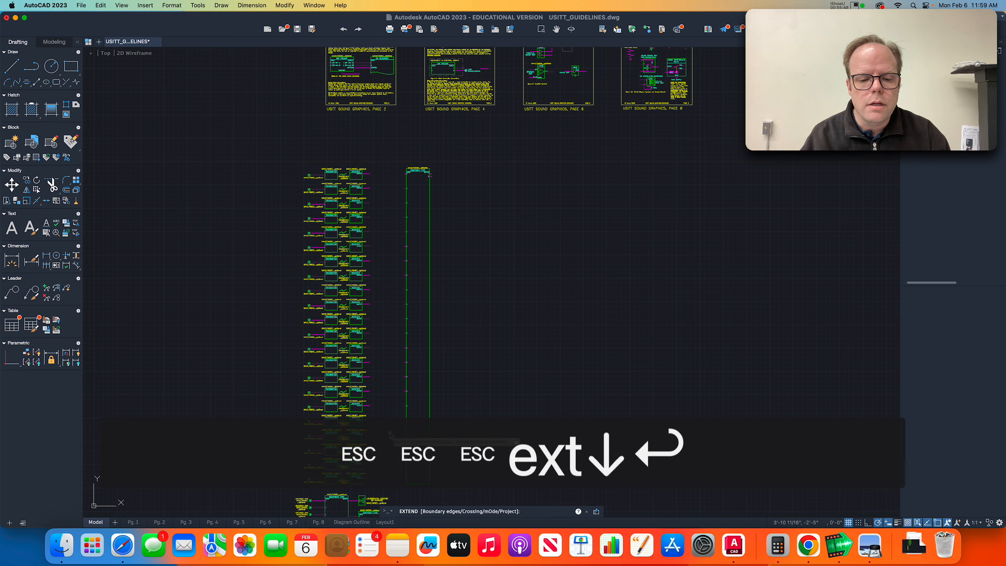
text(b)
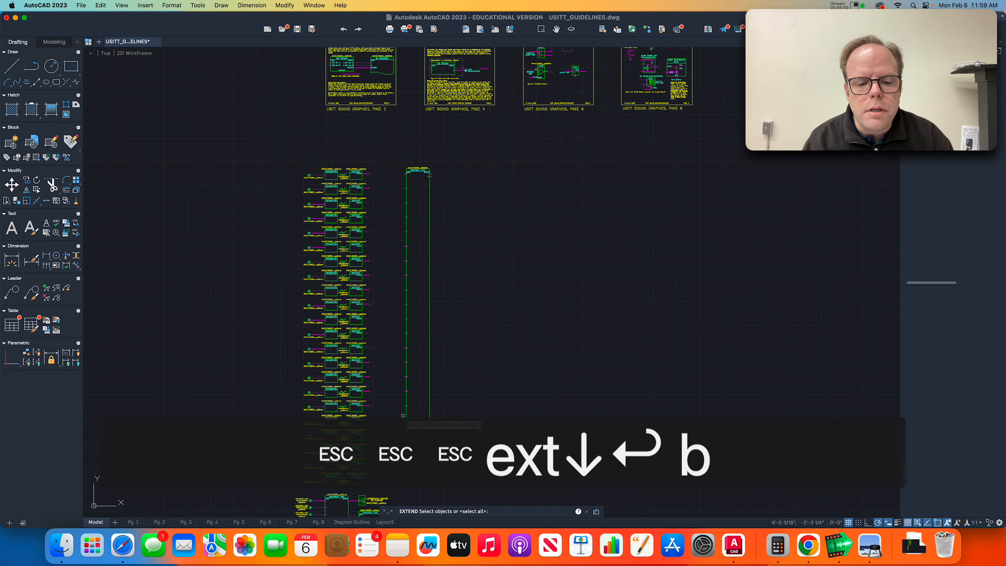
click(407, 412)
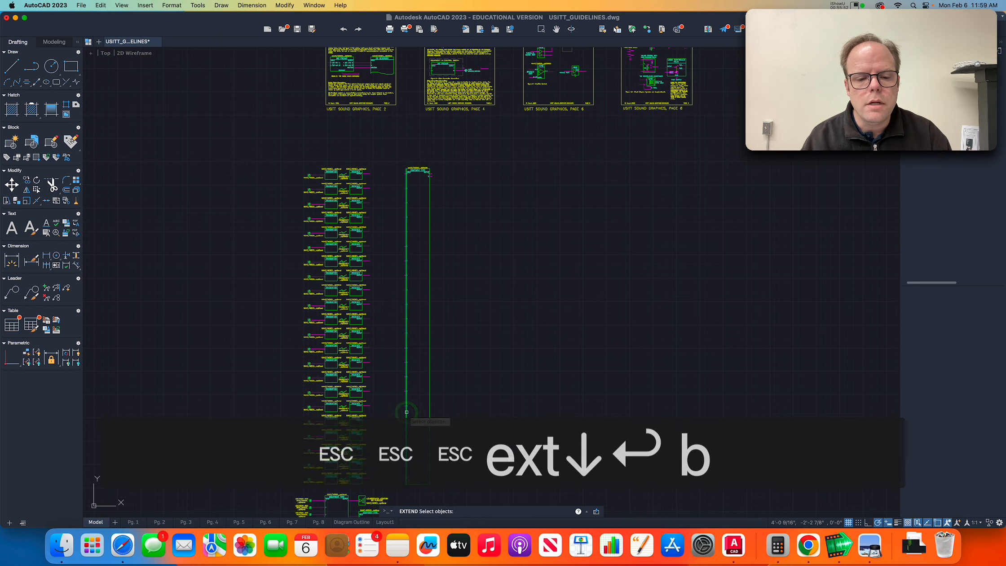
key(Return)
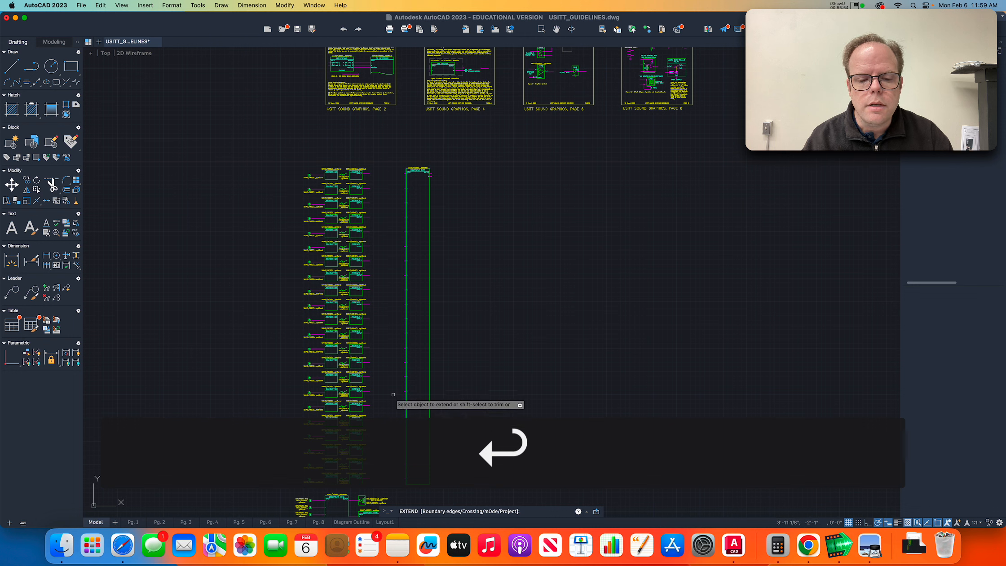
click(369, 168)
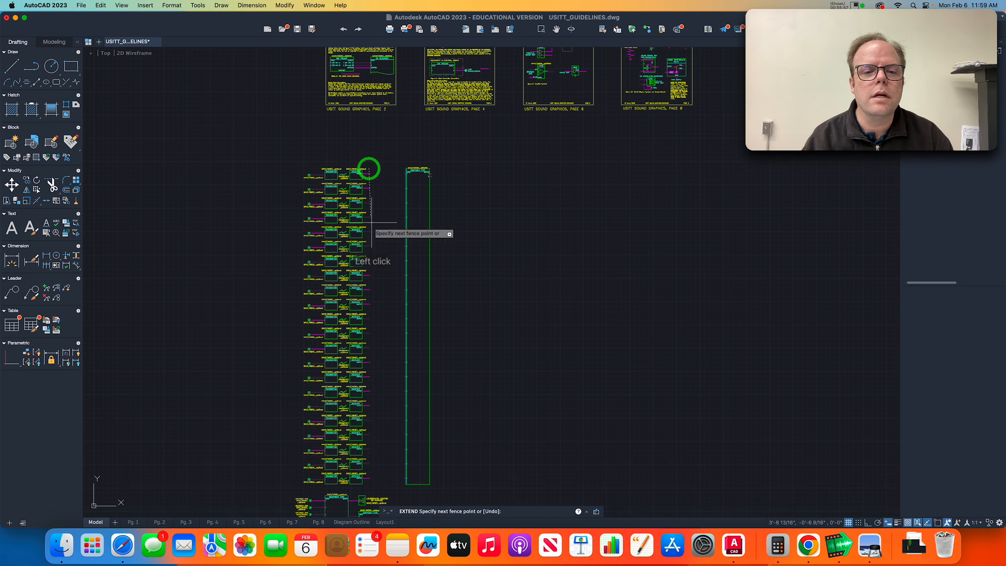
click(368, 484)
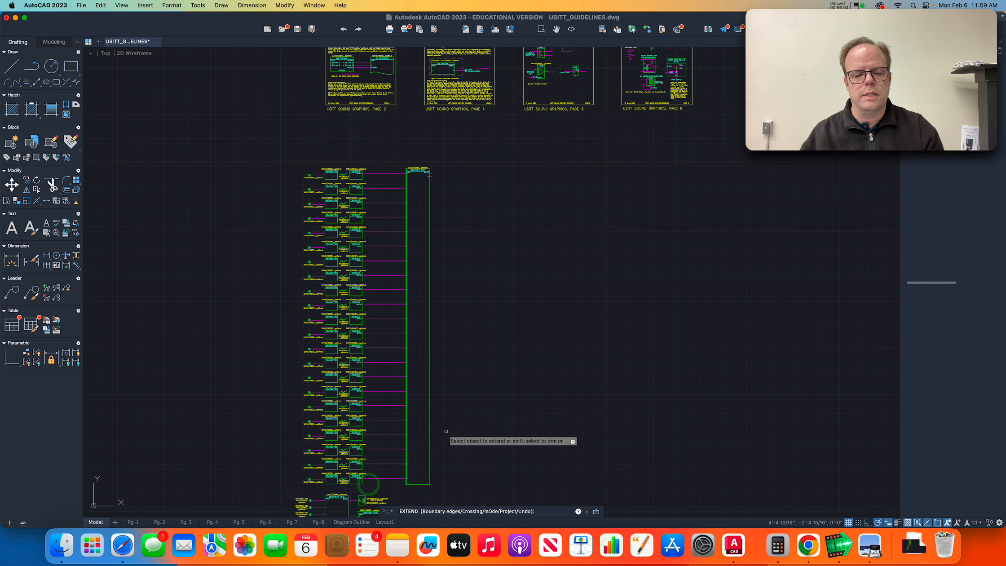
key(Escape)
- Erase the short stub lines at all the inputs along the tall equipment box's left edge
scroll(415, 414, up, 5)
scroll(415, 415, down, 4)
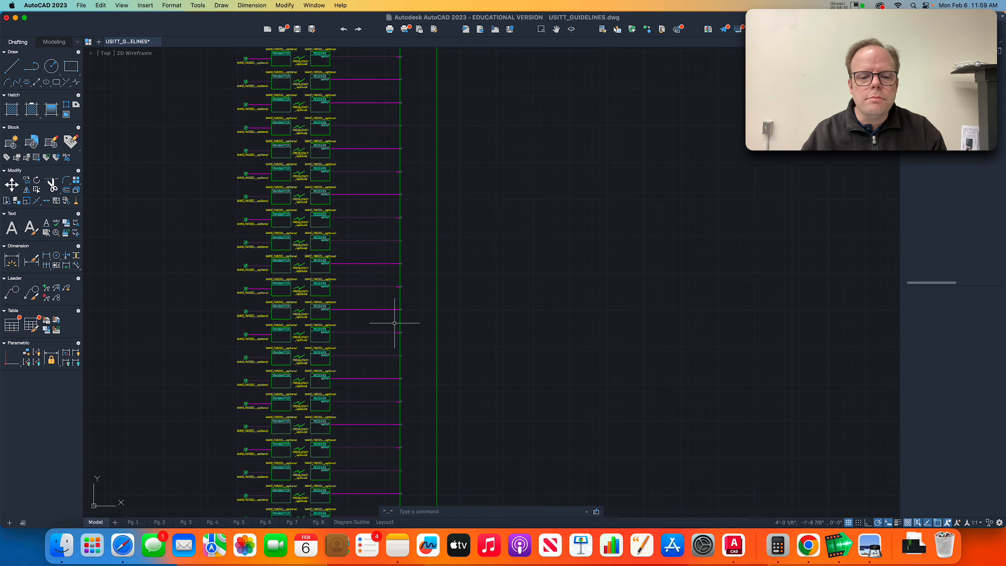
scroll(394, 322, up, 6)
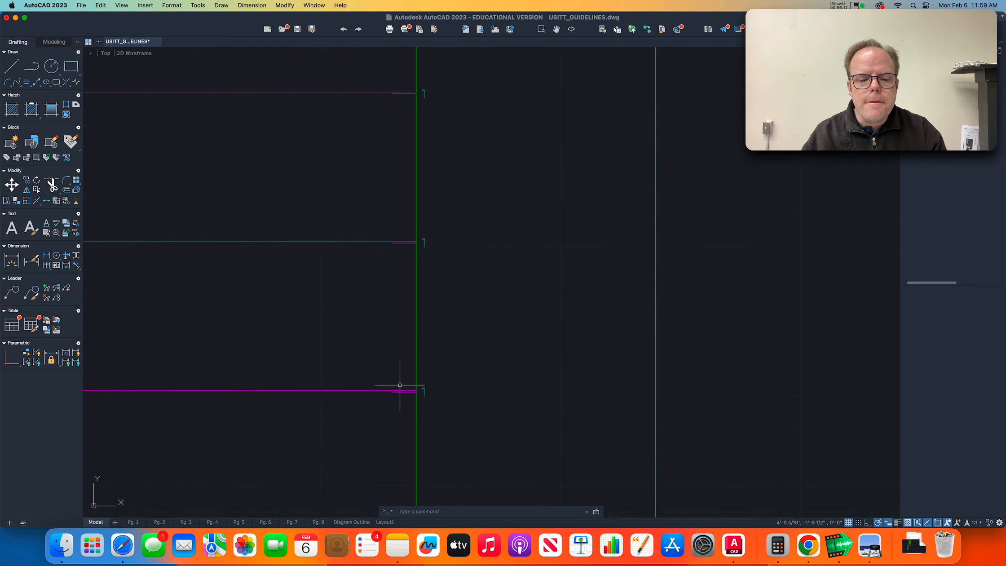
scroll(400, 393, up, 2)
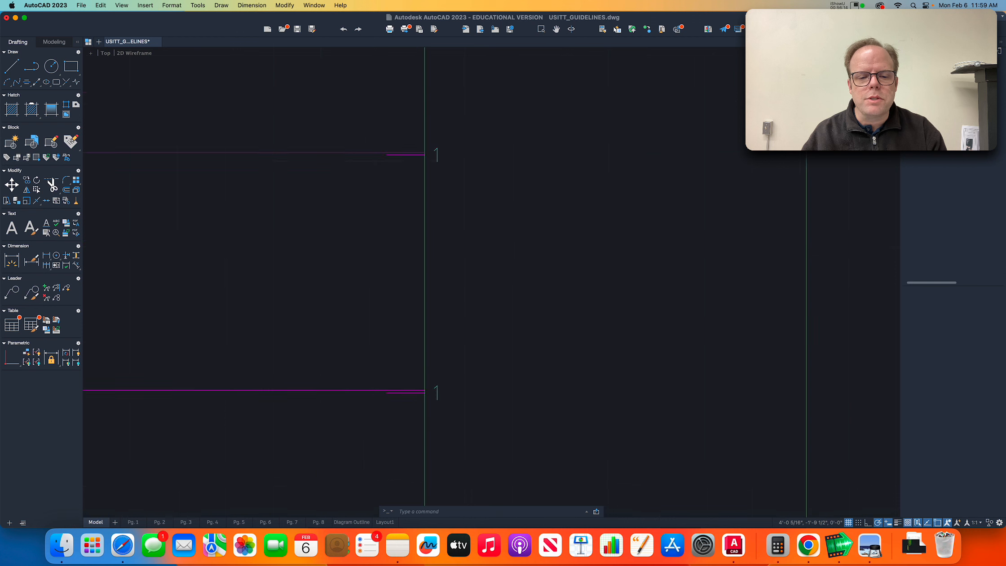
scroll(400, 393, down, 10)
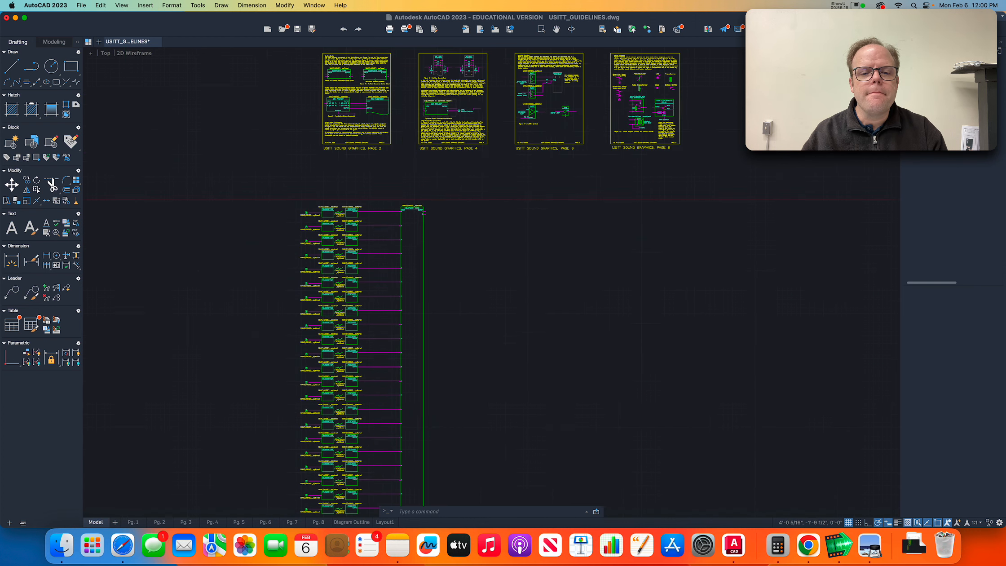
scroll(384, 217, up, 6)
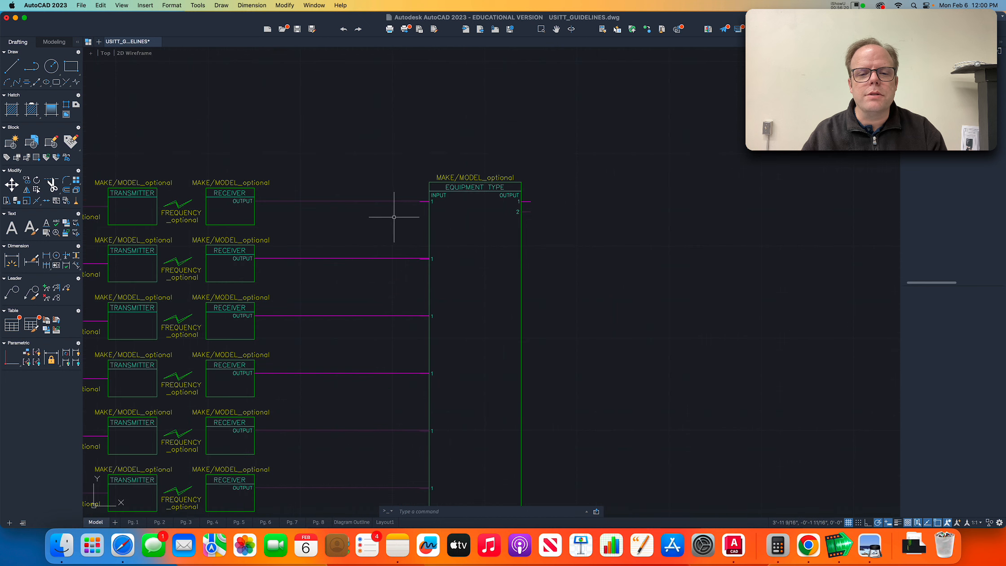
click(413, 194)
scroll(425, 480, down, 8)
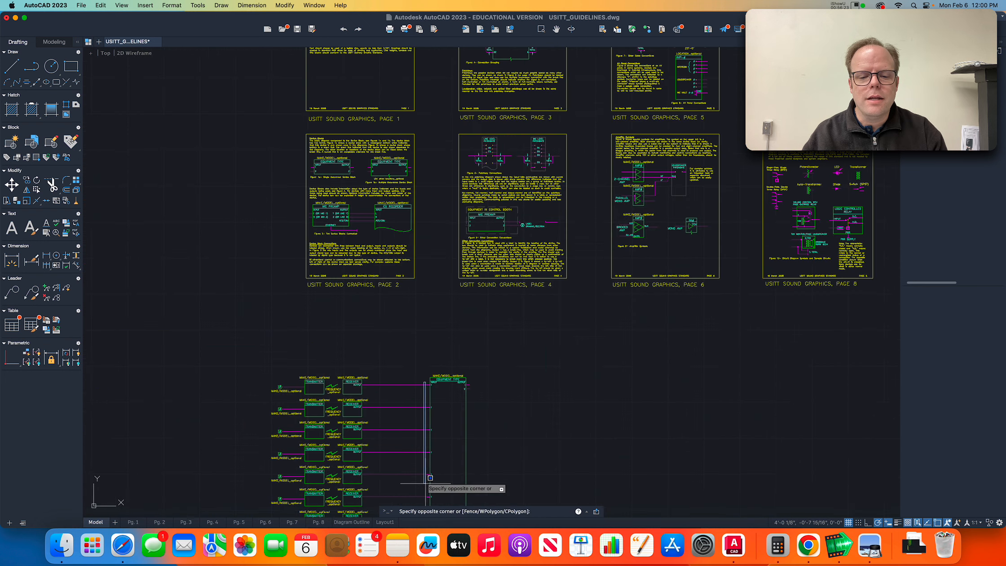
scroll(426, 470, down, 5)
middle_drag(440, 404, 489, 227)
scroll(489, 254, up, 10)
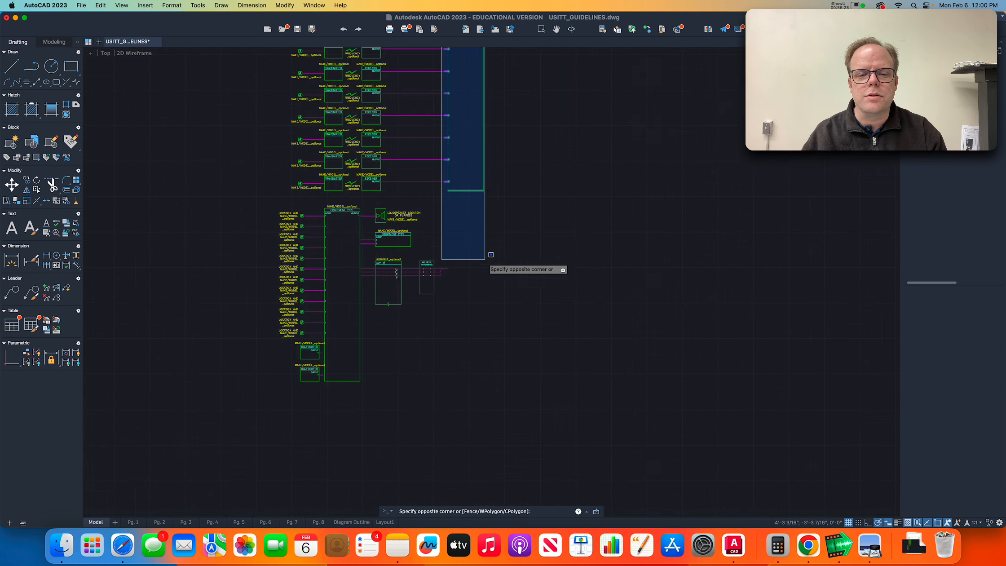
scroll(445, 204, up, 4)
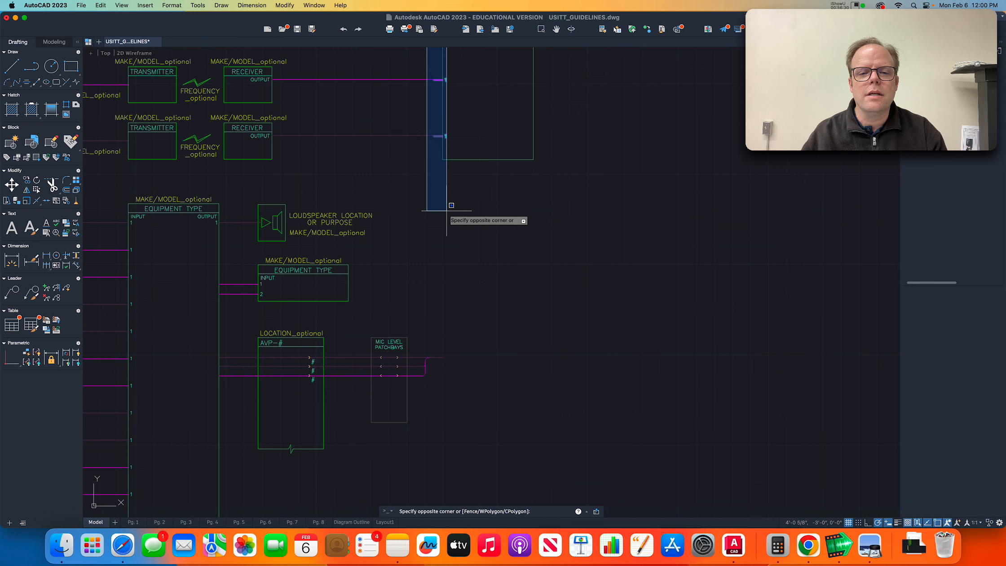
click(442, 213)
key(e)
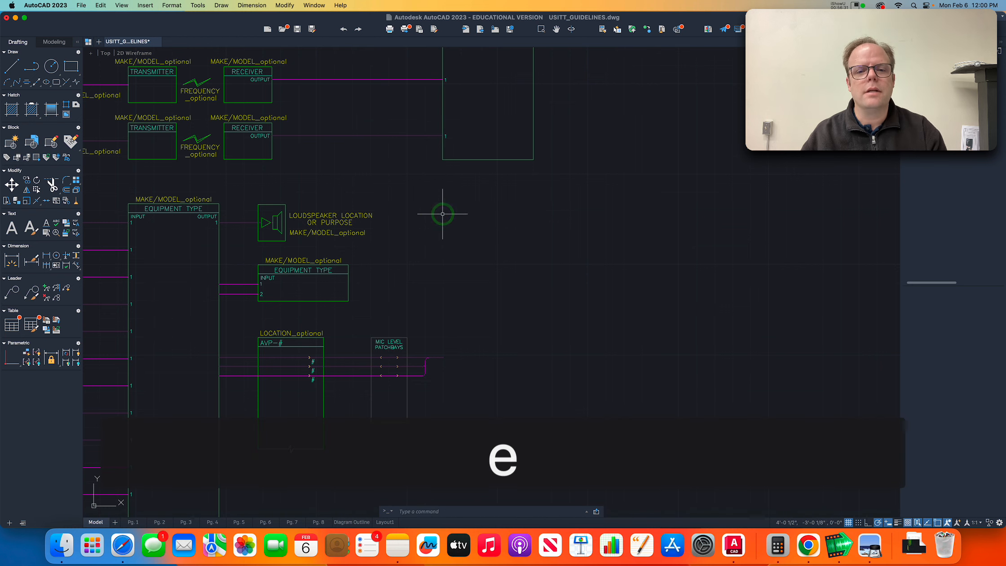
- Compare the lower equipment section's placement with the reference image SystemDiagramOutline_Example.png in Preview, and return to AutoCAD
scroll(429, 232, down, 4)
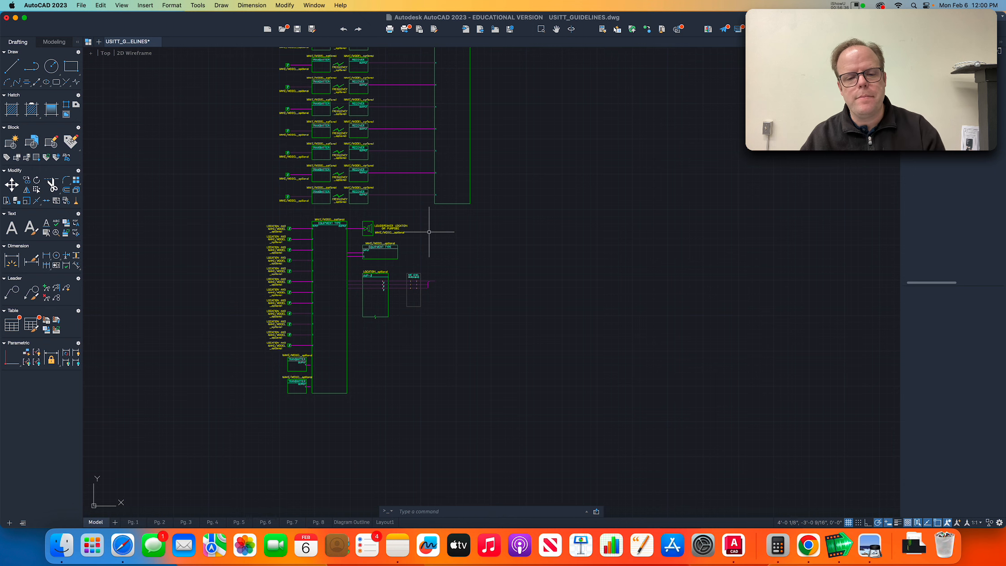
key(super+Tab)
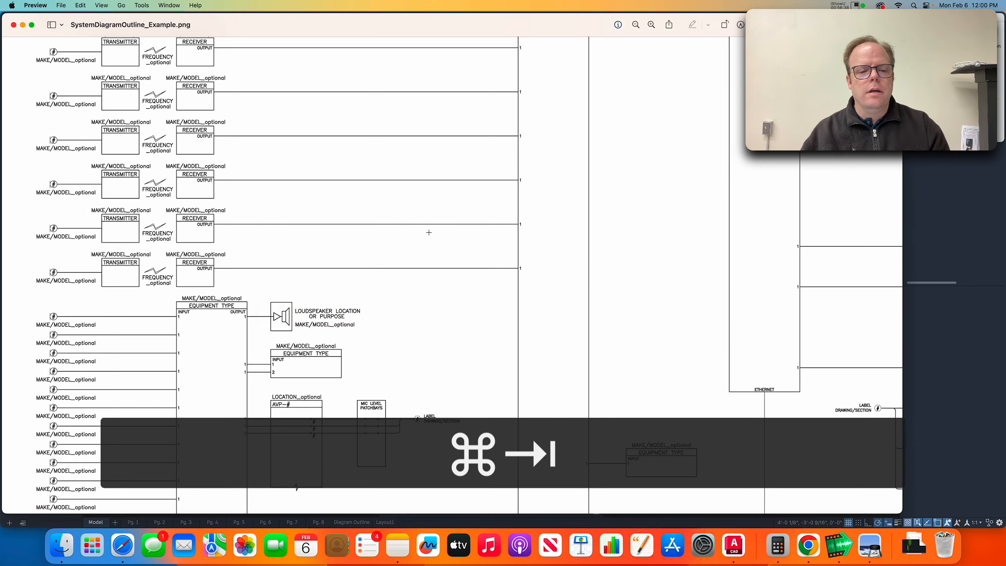
key(super+Tab)
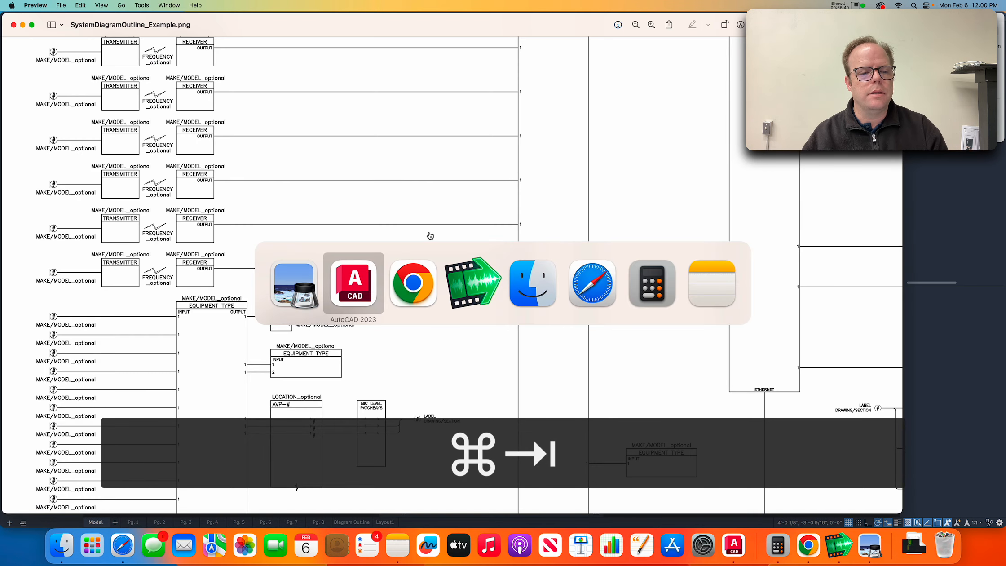
key(super+Tab)
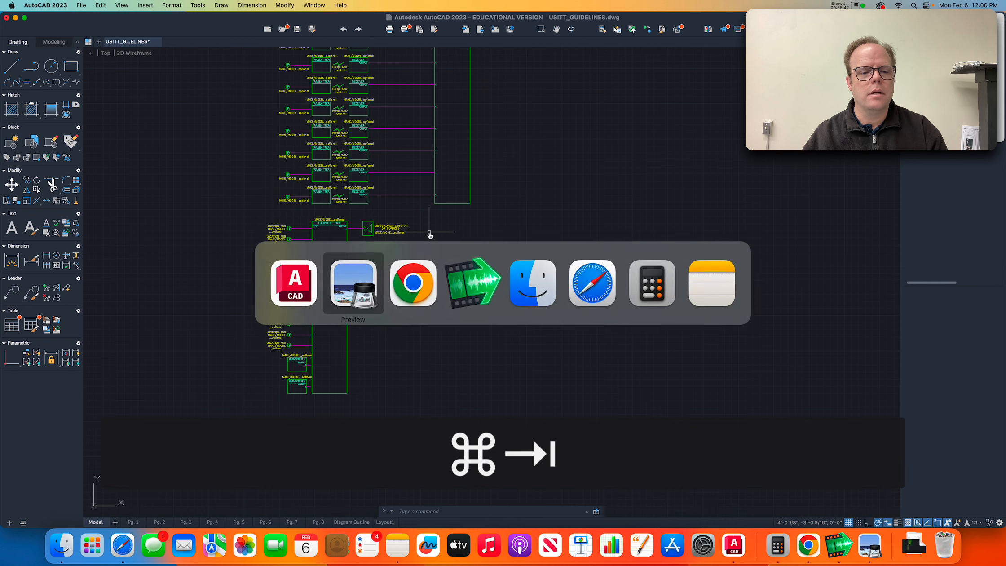
key(super+Tab)
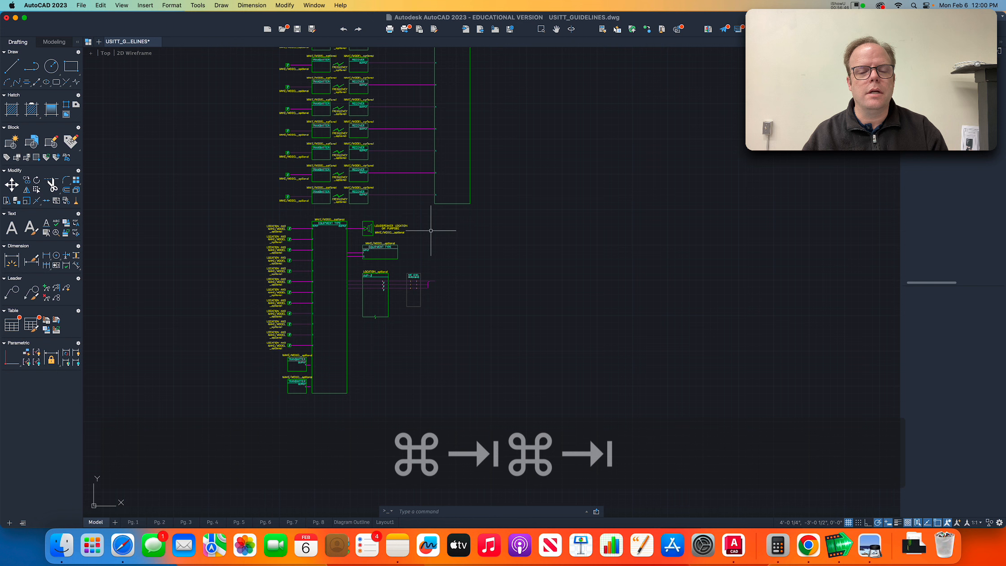
key(super+Tab)
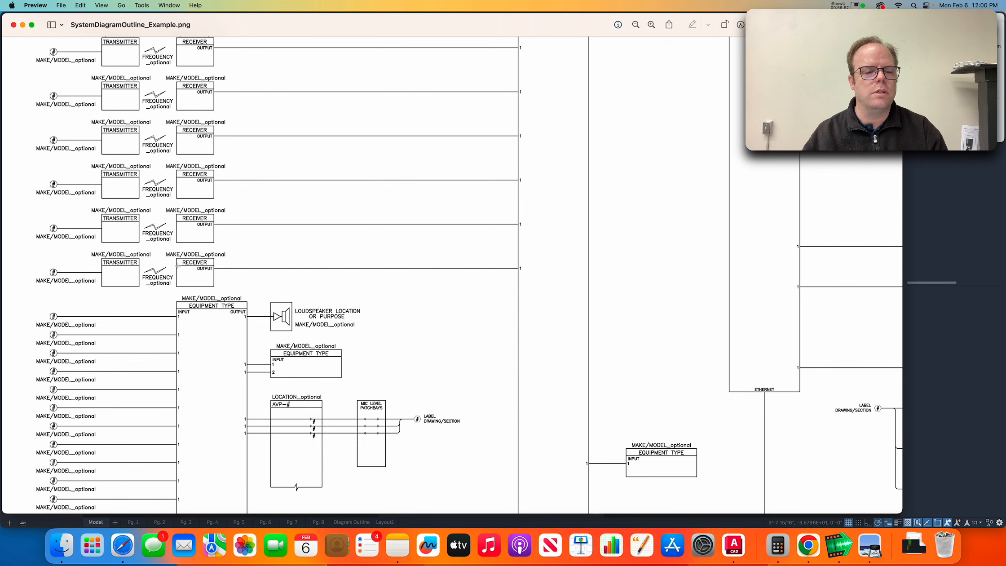
key(super+Tab)
- Move the whole lower equipment section horizontally rightward, lining up its equipment box's left edge with the receiver boxes' left edge
click(257, 208)
click(462, 431)
text(m)
key(Return)
click(312, 222)
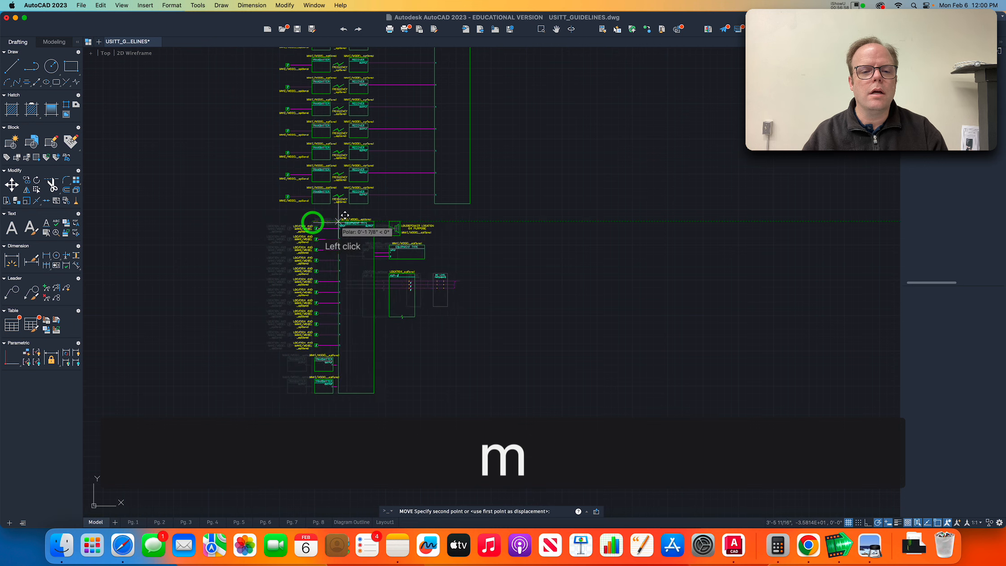
click(351, 217)
key(Escape)
key(Escape)
- Move the lower section's microphone rows and two transmitters horizontally leftward, aligning the microphone symbols with those in the transmitter rows above
click(285, 216)
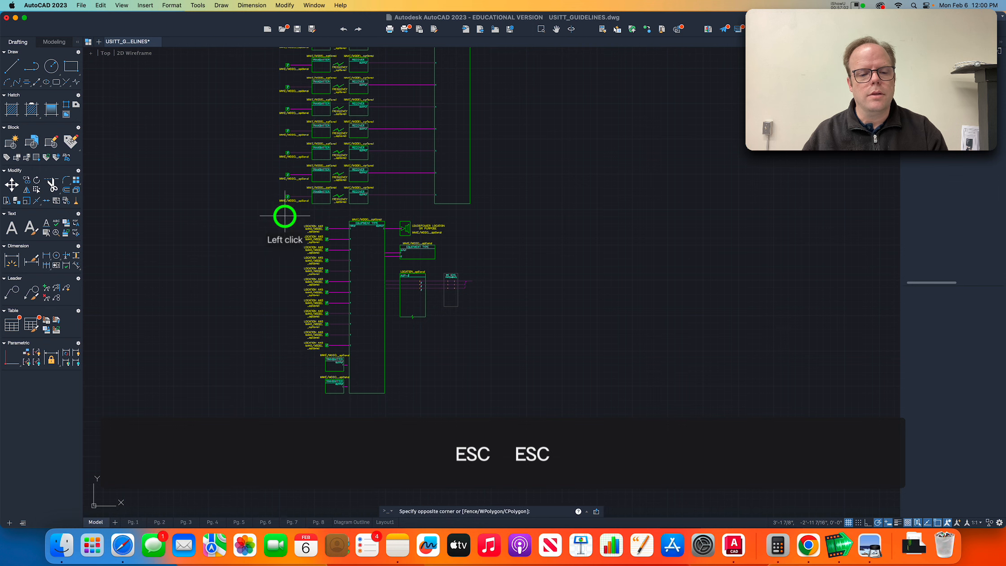
click(348, 430)
text(m)
key(space)
scroll(312, 243, up, 2)
scroll(313, 242, up, 3)
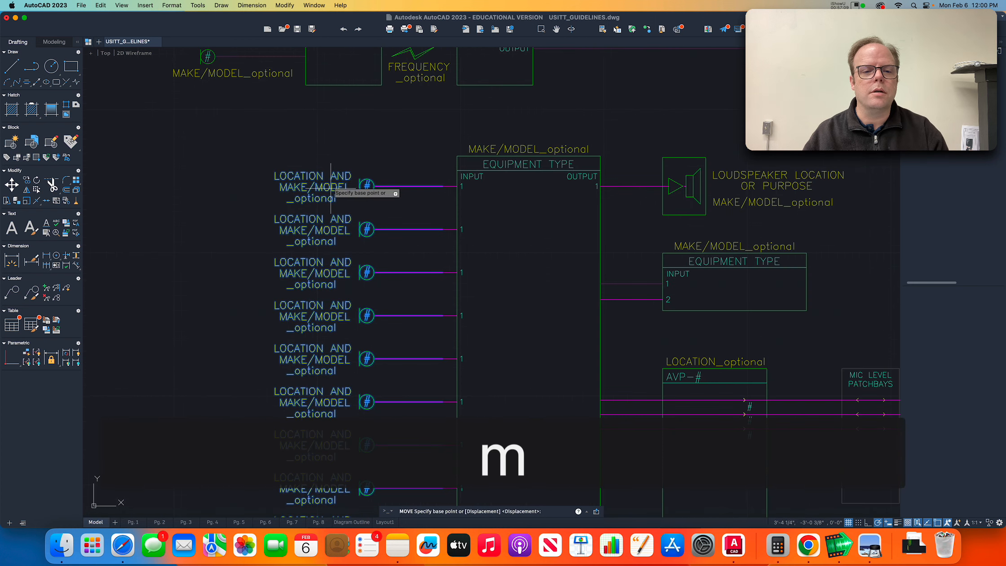
click(360, 178)
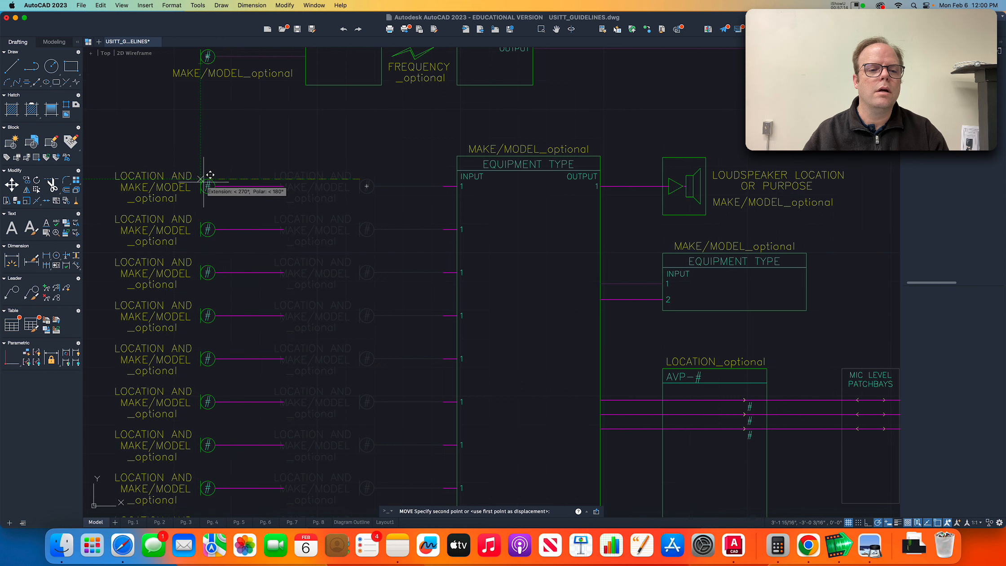
click(203, 177)
key(Escape)
key(Escape)
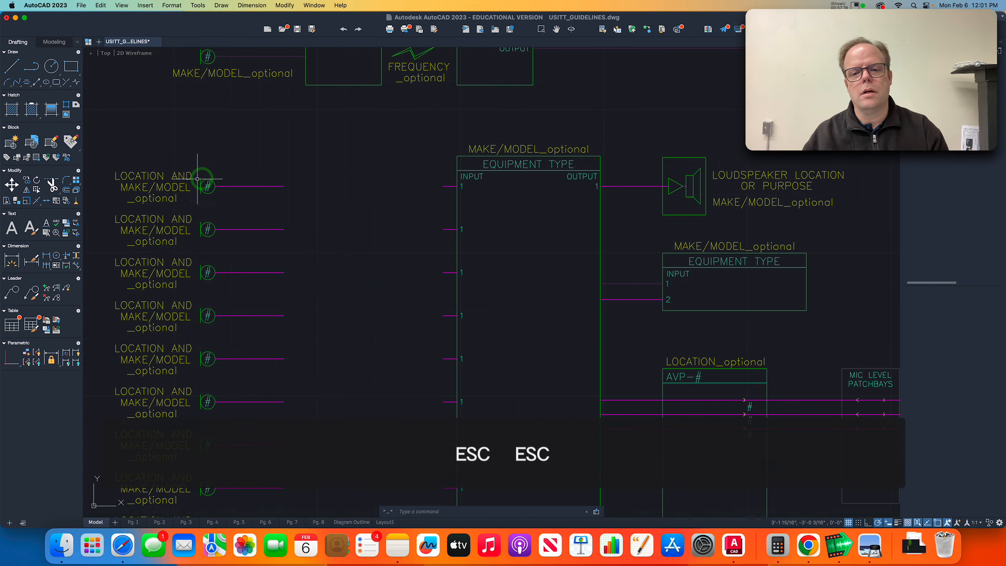
- Extend the lower section's microphone lines to the lower equipment box's left vertical edge, using that edge as the boundary
scroll(246, 211, down, 5)
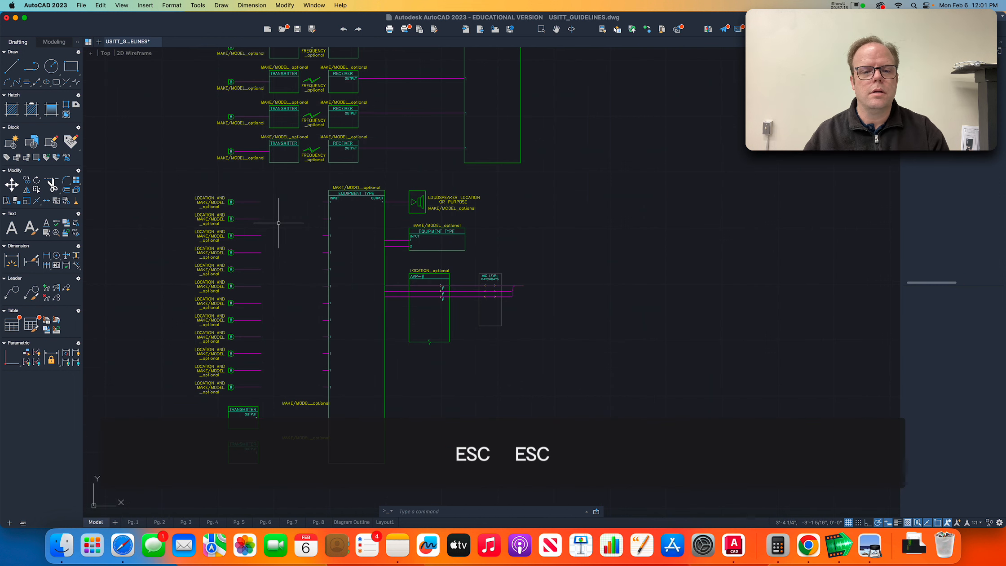
text(ex)
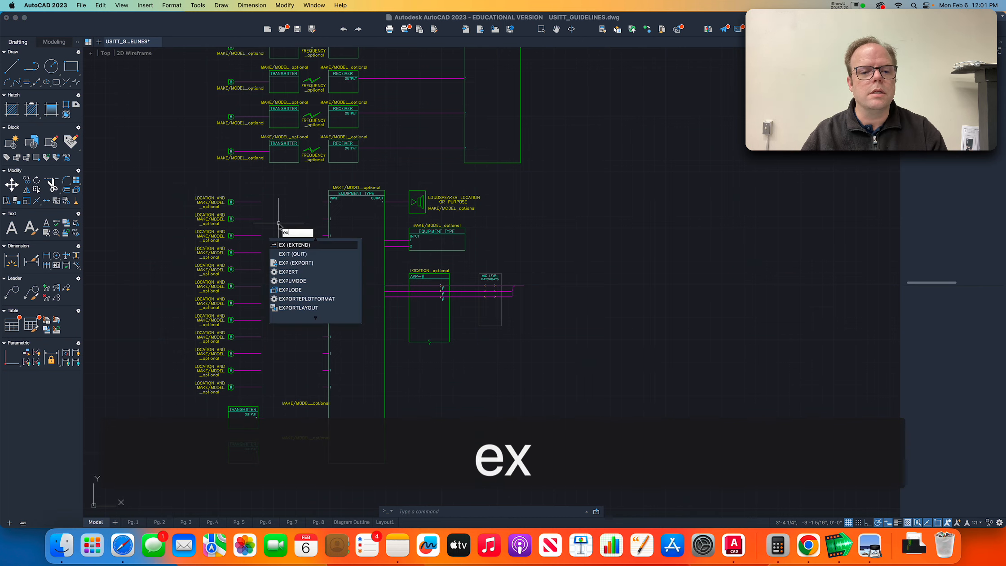
key(Return)
text(b)
key(Return)
click(328, 229)
key(space)
click(259, 190)
click(256, 394)
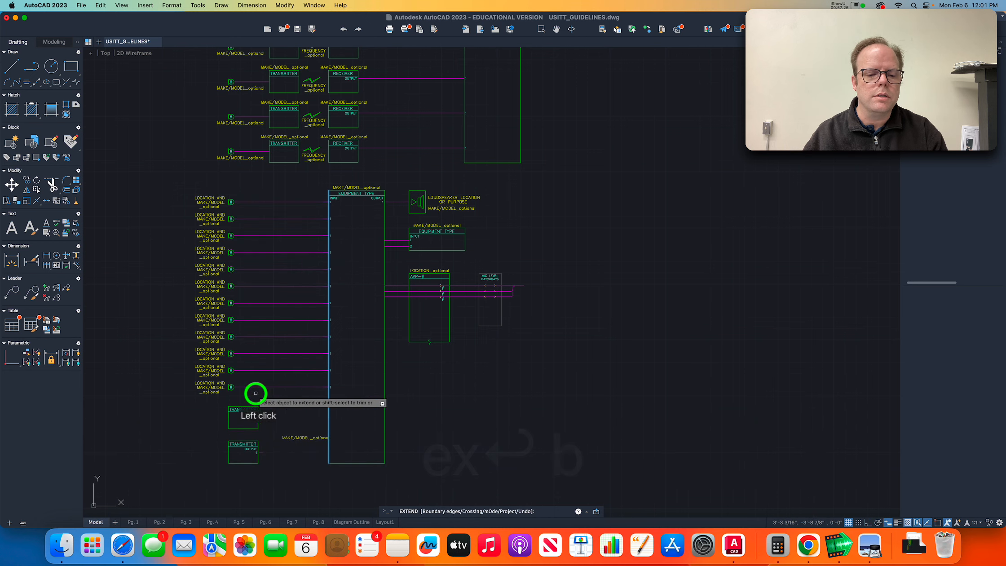
key(Escape)
key(Escape)
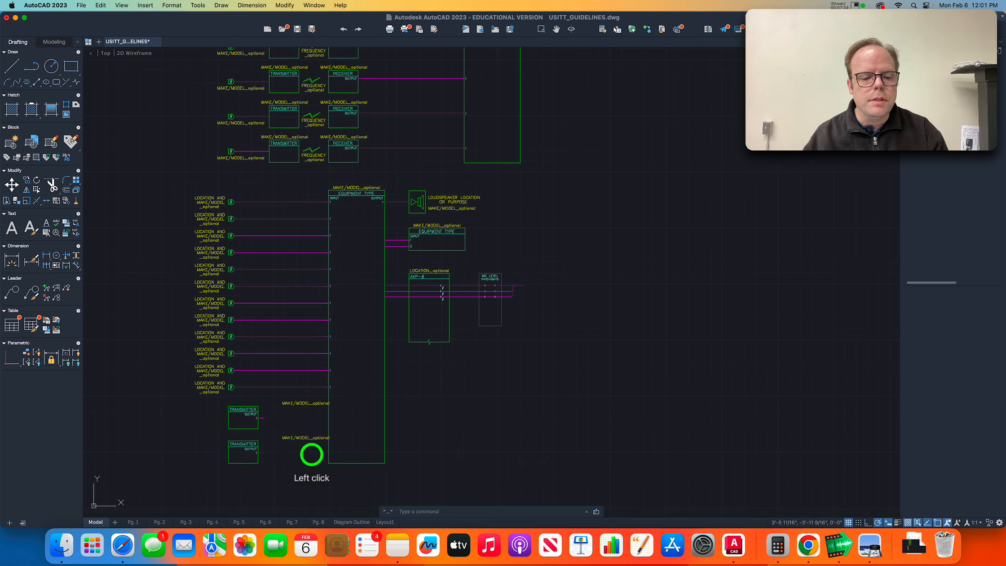
- Move the two detached MAKE/MODEL_optional labels leftward to sit above the lower section's two transmitter boxes
click(288, 395)
text(m)
key(Return)
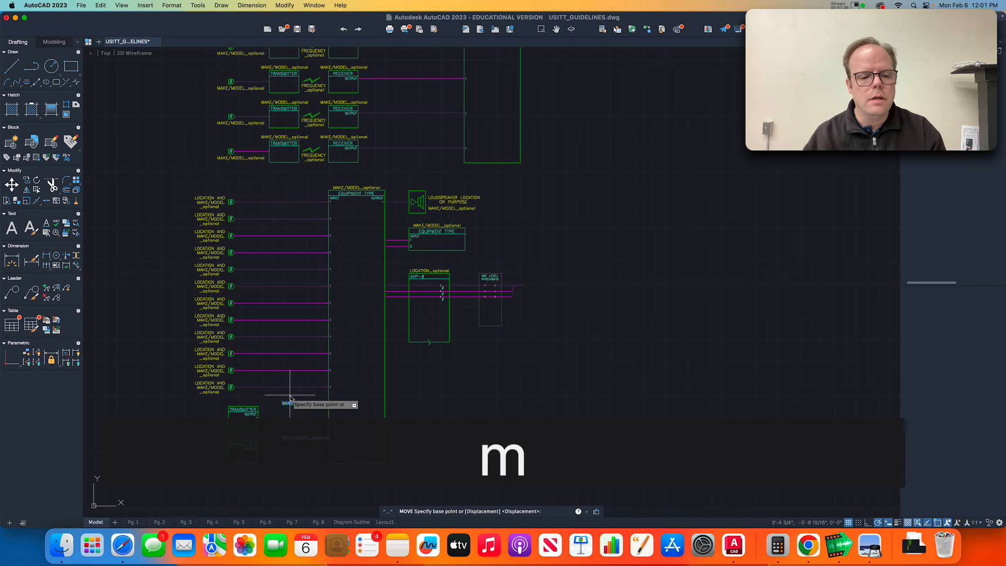
scroll(290, 397, up, 10)
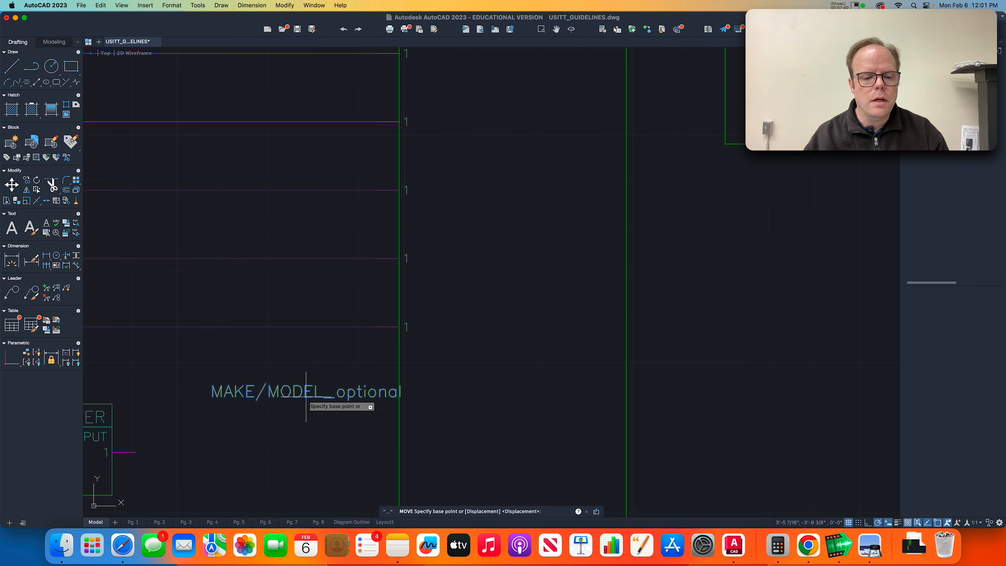
click(306, 397)
scroll(182, 391, down, 5)
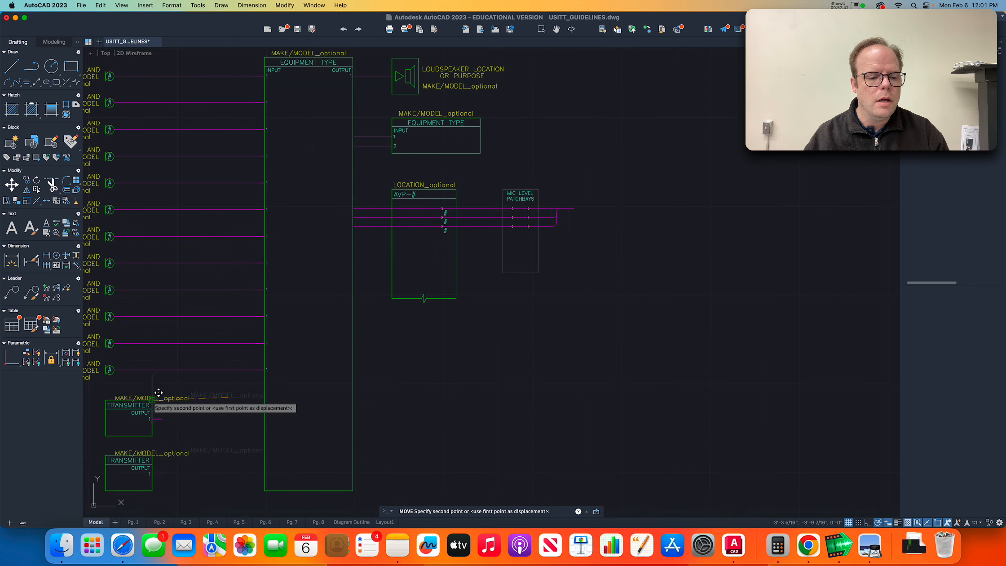
click(133, 397)
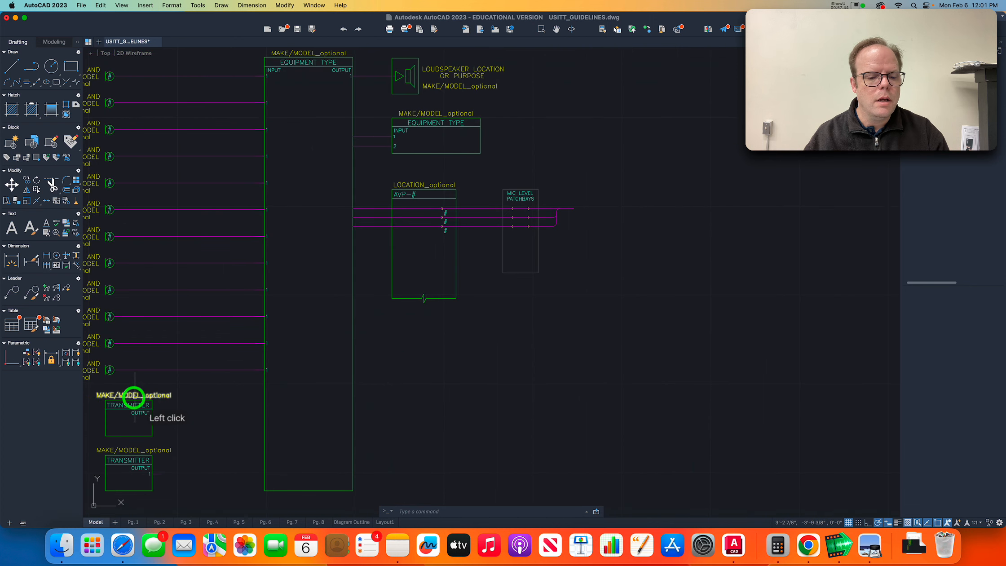
- Extend the output lines of the lower section's two transmitters to the lower equipment box's left vertical edge
key(Escape)
key(Escape)
key(Escape)
text(ex)
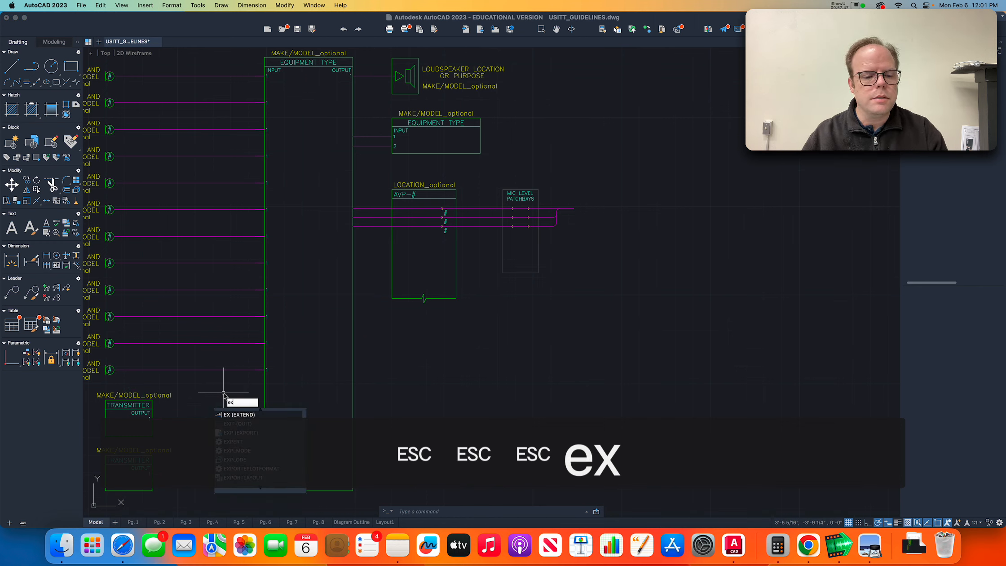
key(Return)
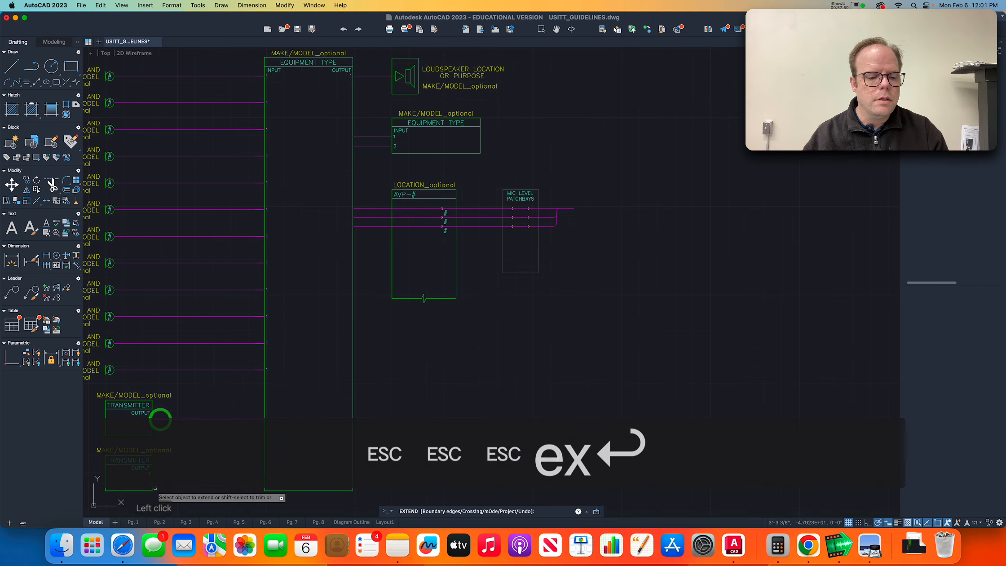
click(159, 474)
click(238, 410)
key(Escape)
key(Escape)
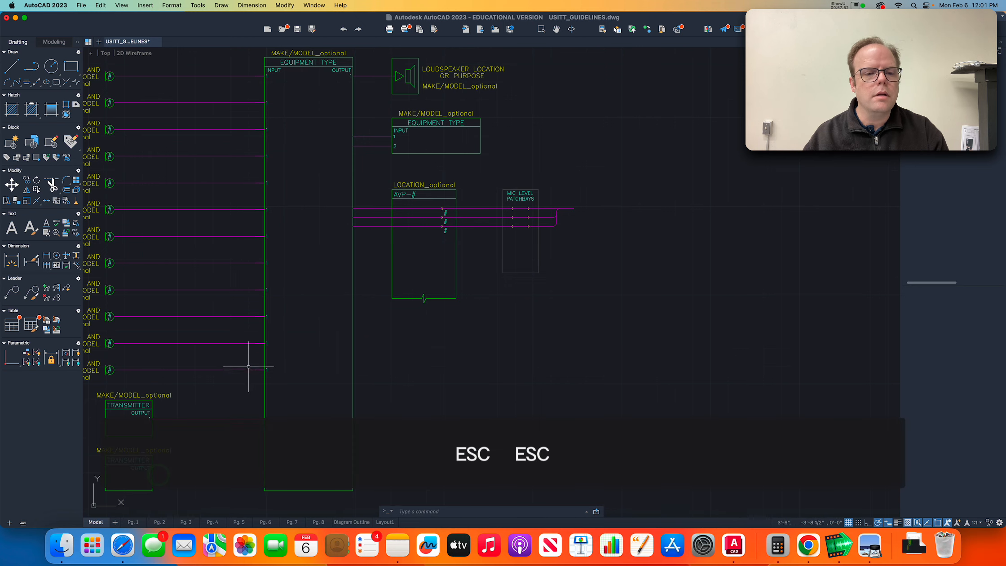
- Erase the input number labels along the left edge of the lower equipment box
click(252, 70)
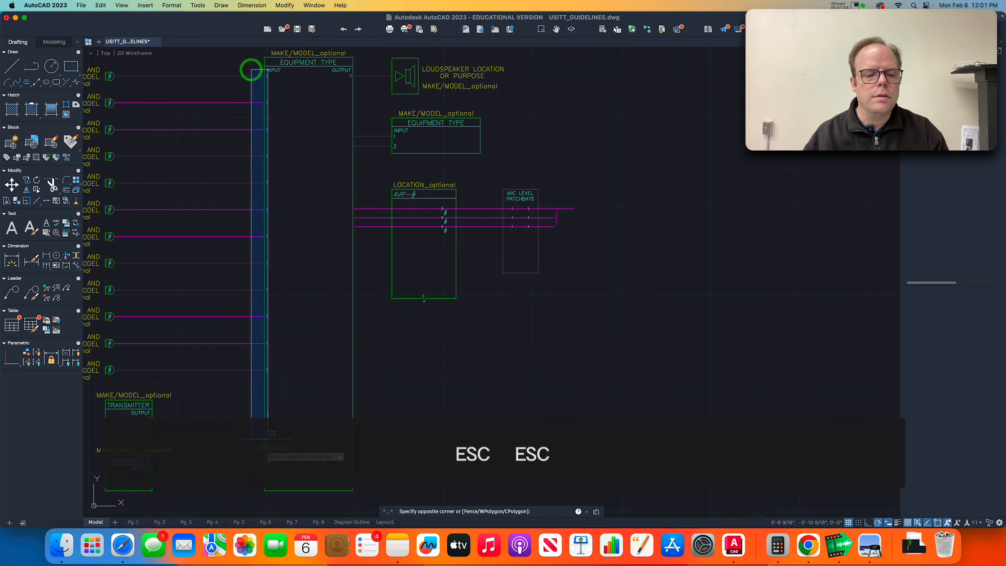
click(270, 402)
key(e)
key(Return)
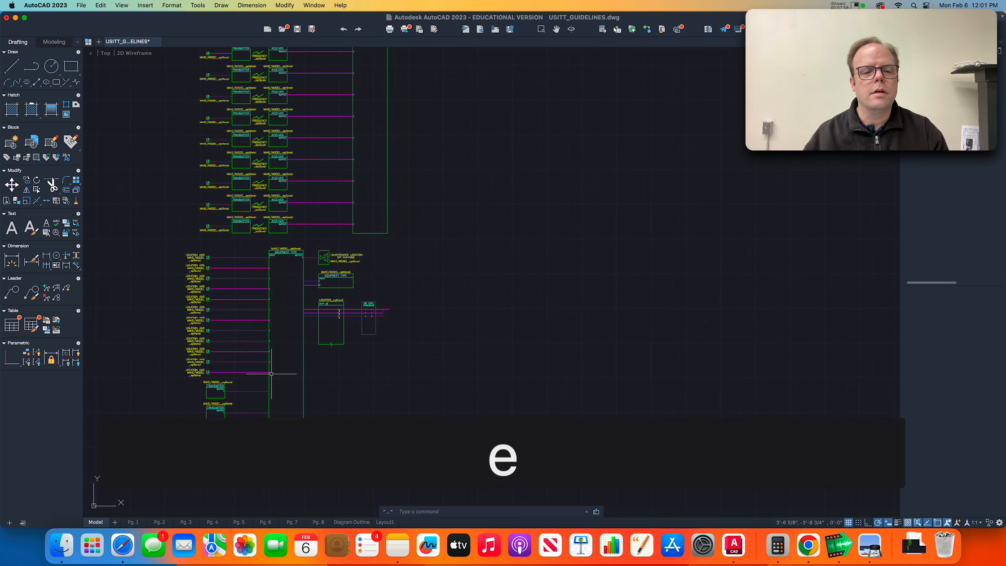
- Move the tall upper equipment box with its labels horizontally rightward by one box width
scroll(460, 370, down, 2)
middle_drag(460, 370, 443, 436)
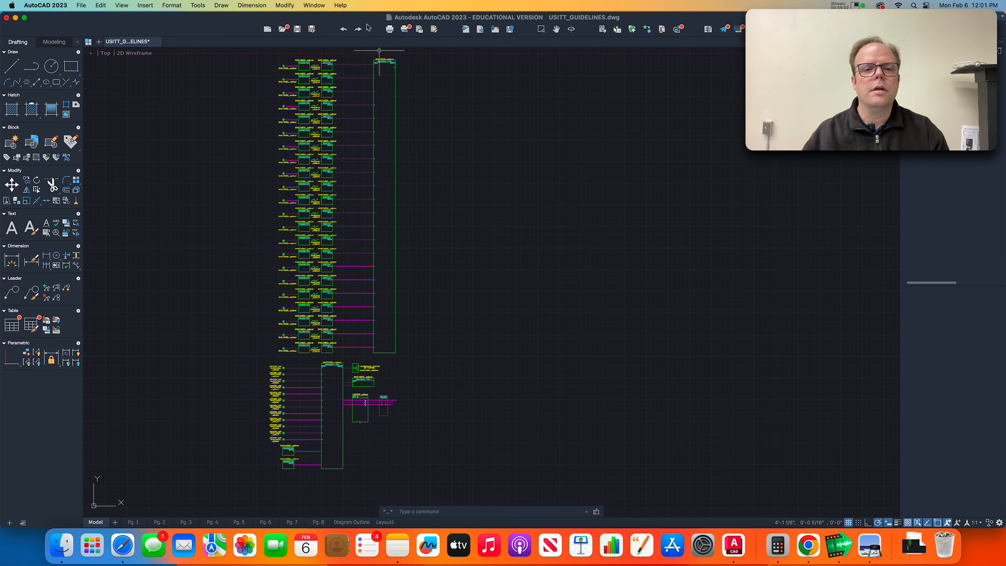
click(368, 54)
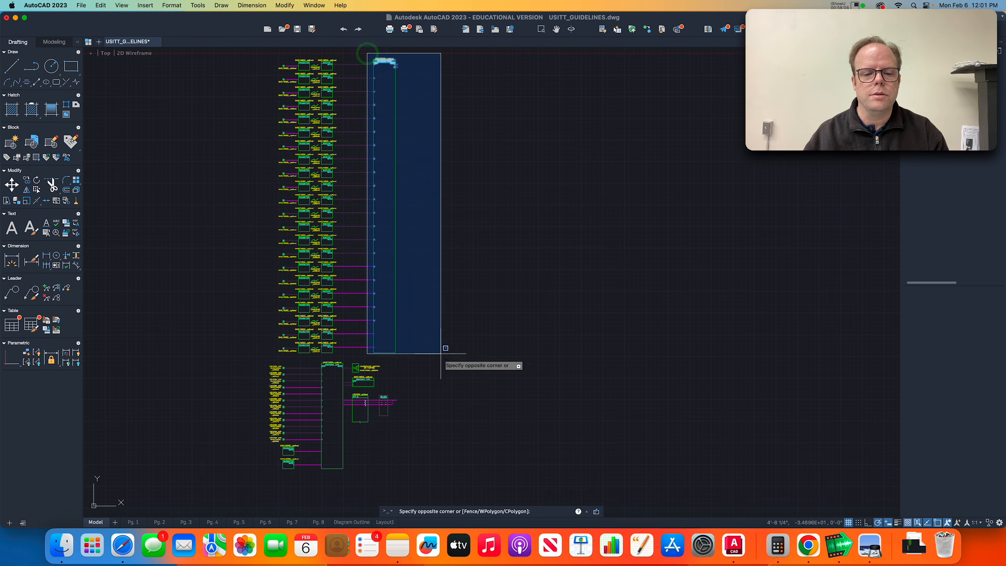
click(443, 356)
text(m)
key(Return)
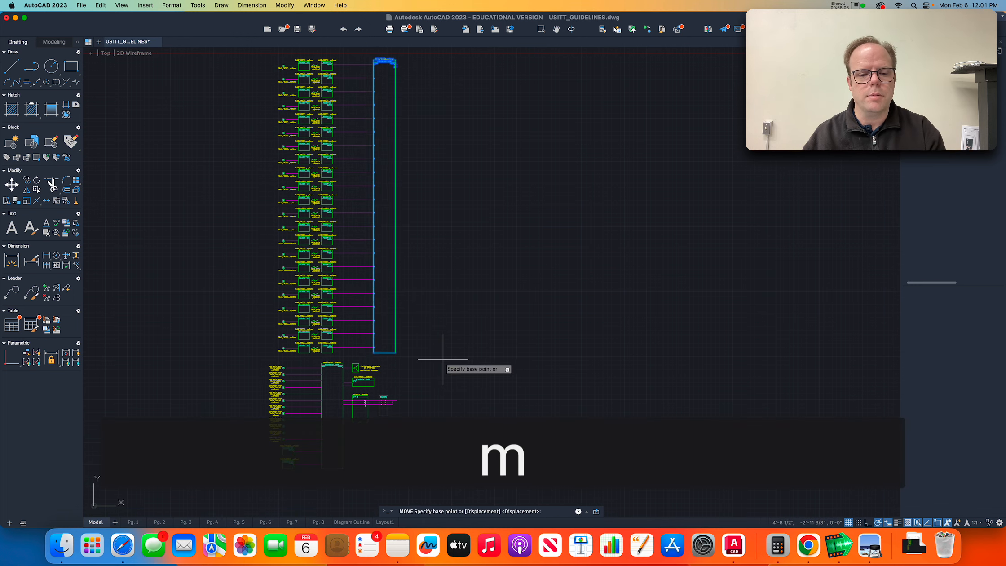
click(374, 353)
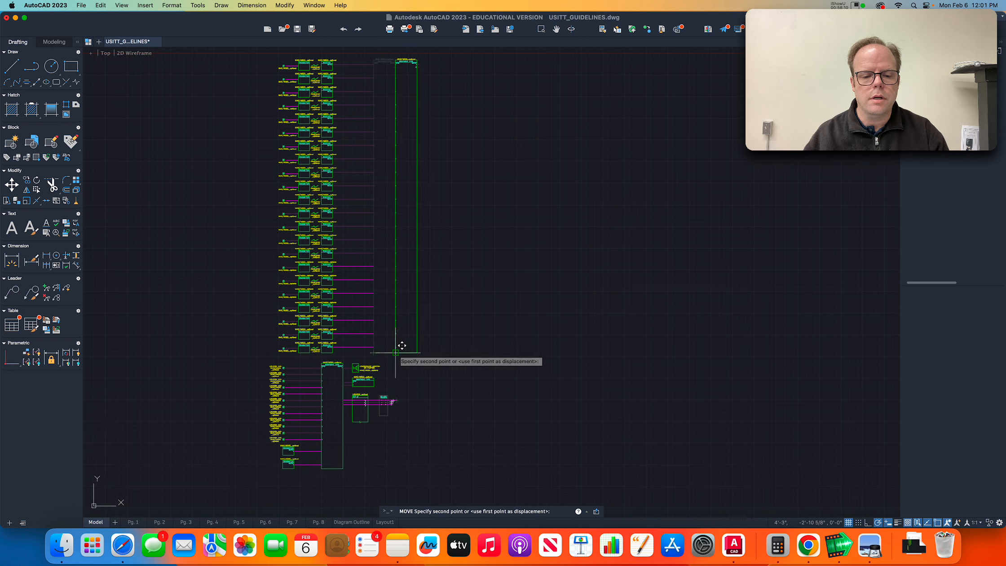
click(397, 351)
key(Escape)
key(Escape)
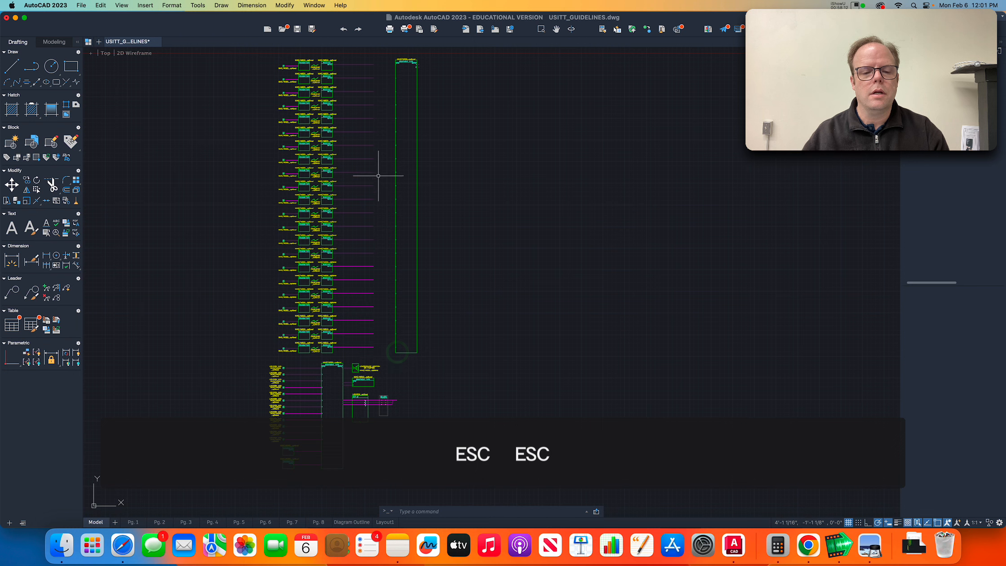
text(ex)
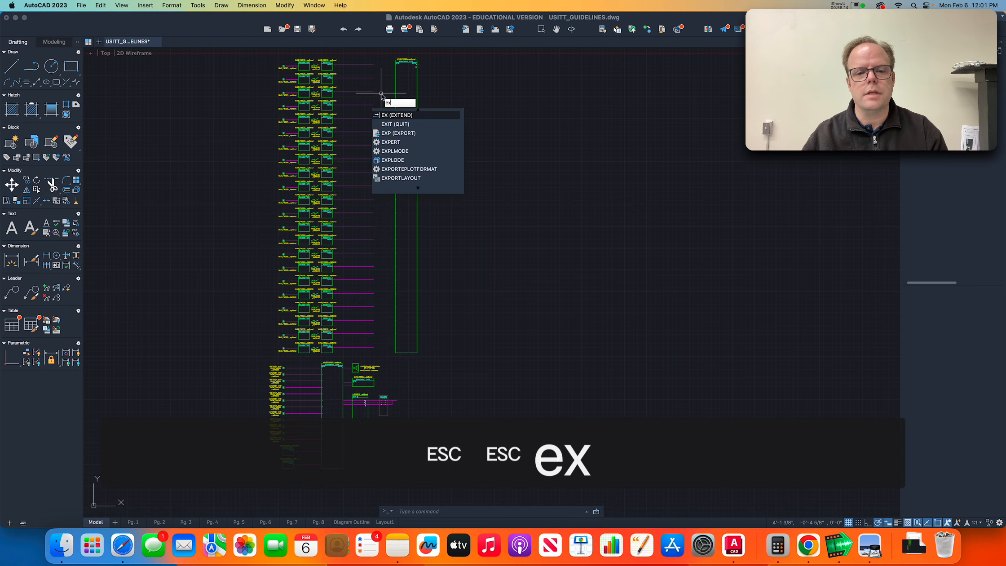
key(Return)
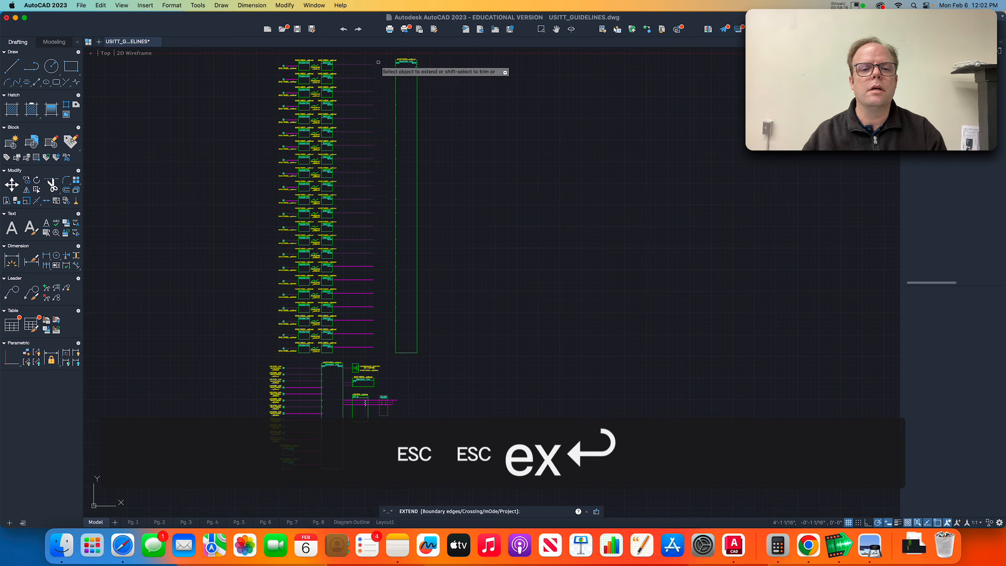
click(376, 57)
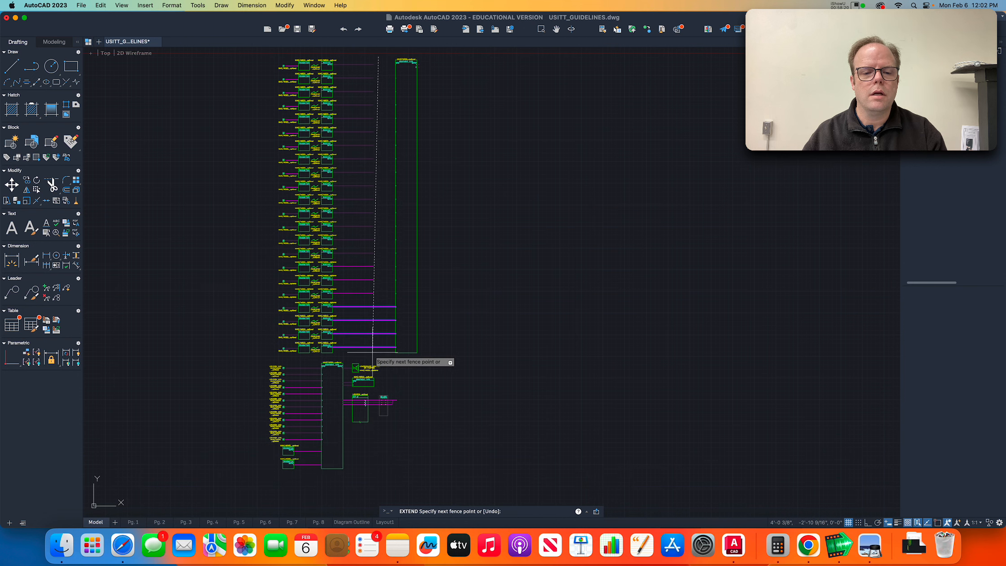
key(Escape)
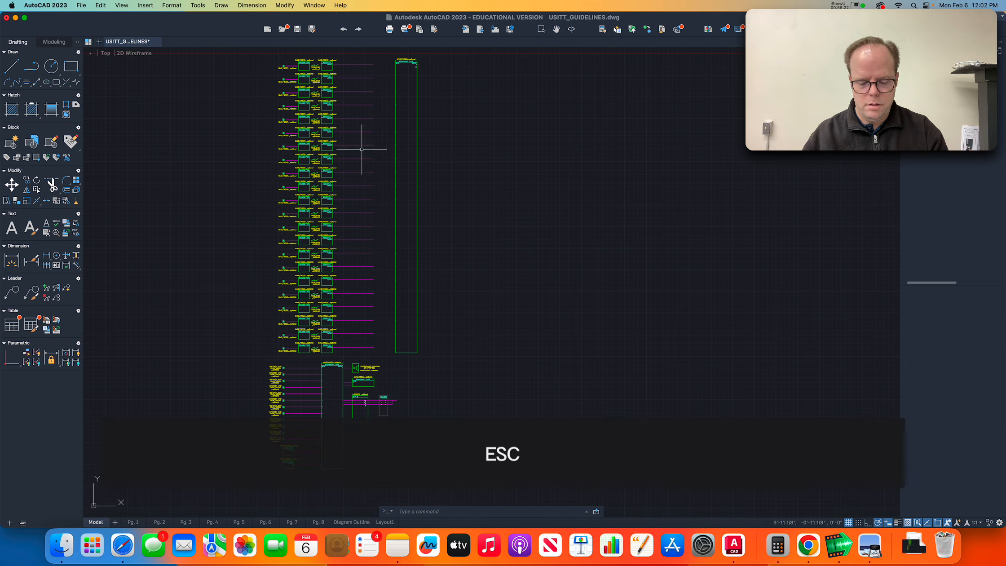
- Extend all the receiver output lines to the upper equipment box's left vertical edge with a fence crossing every line
key(Return)
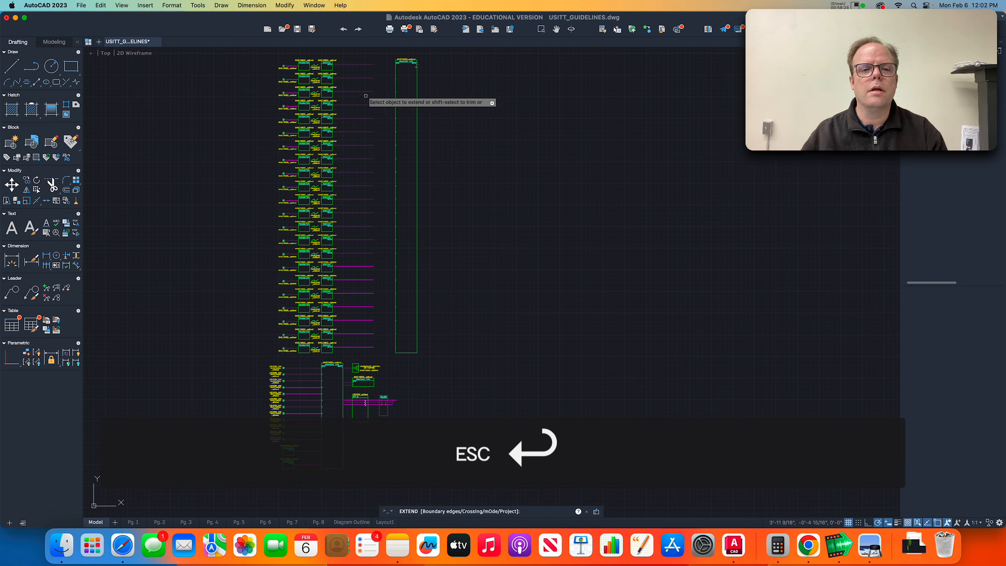
click(367, 57)
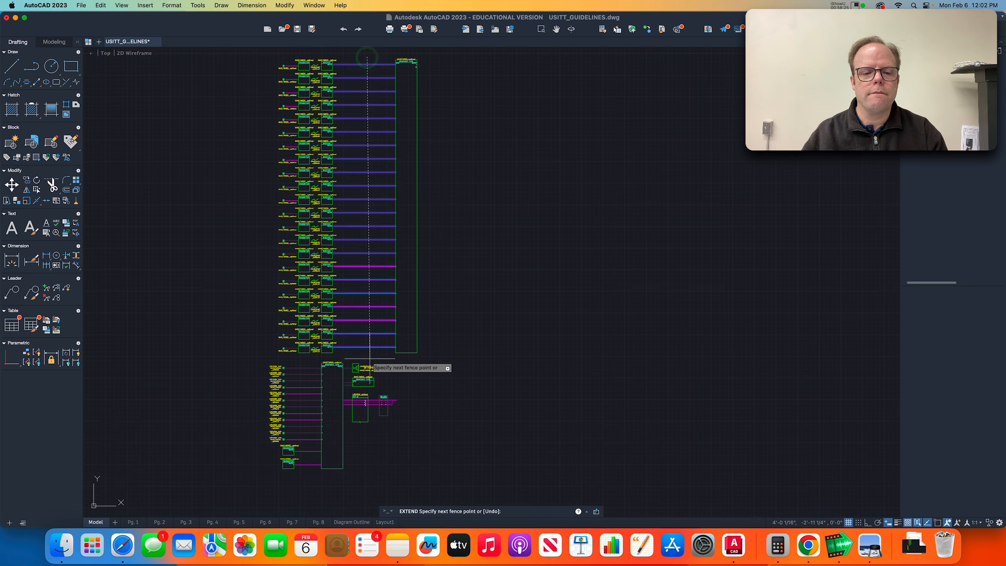
click(364, 355)
key(Return)
key(Escape)
key(Escape)
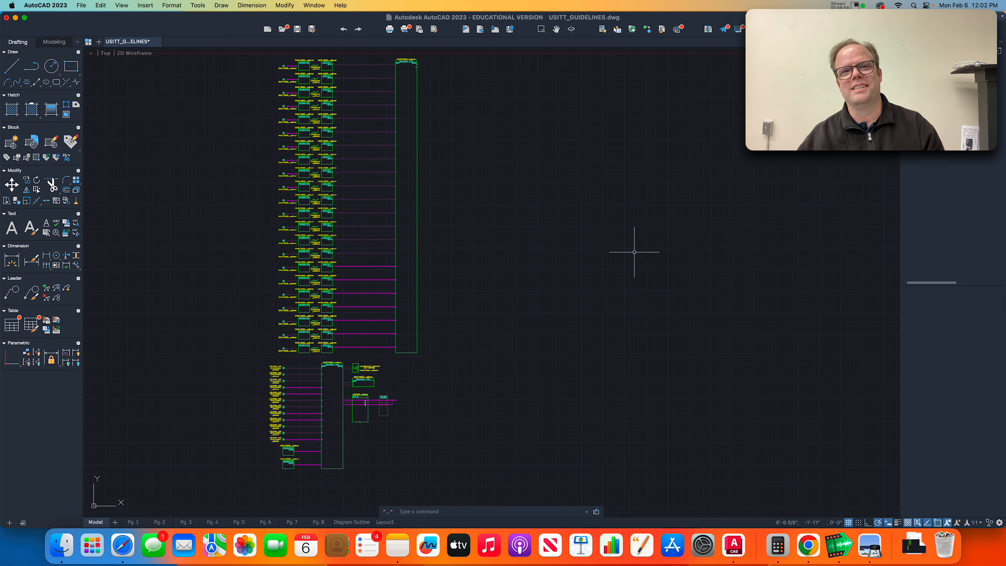
- Switch to the example system diagram in Preview and Chrome and examine its overall layout against the drawing
scroll(631, 250, down, 2)
scroll(632, 250, up, 2)
key(super+Tab)
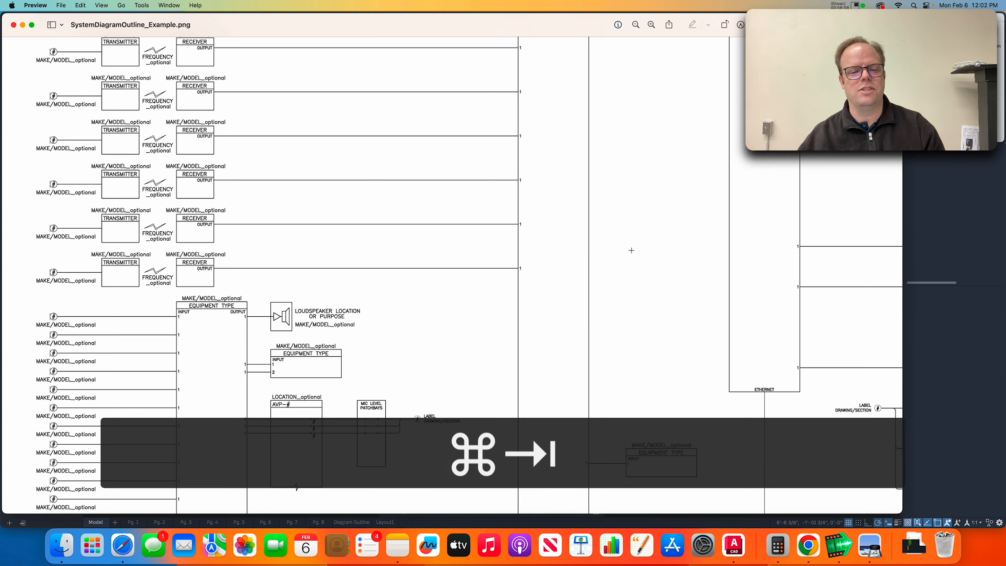
key(super+Tab)
key(super+Tab)
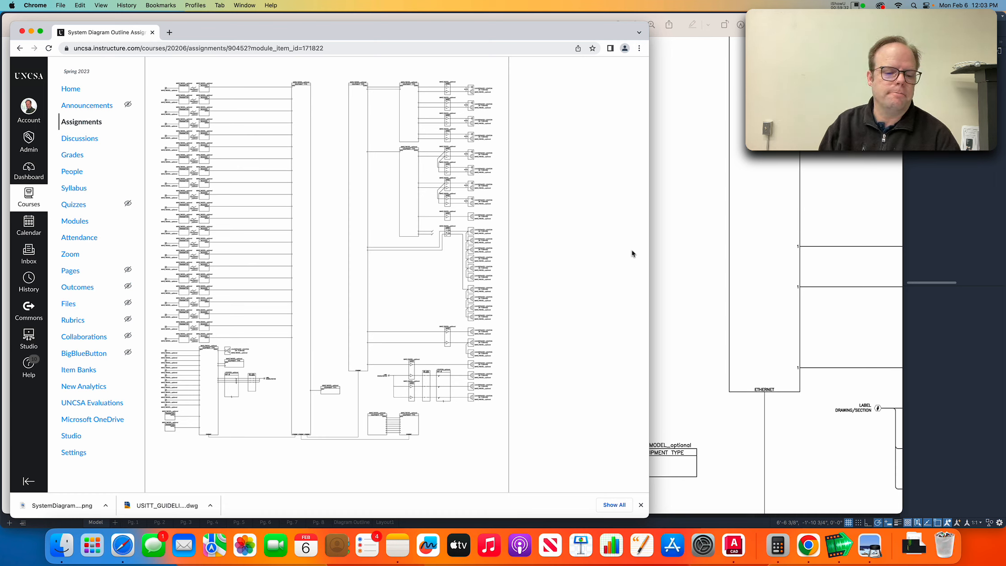
key(super+Tab)
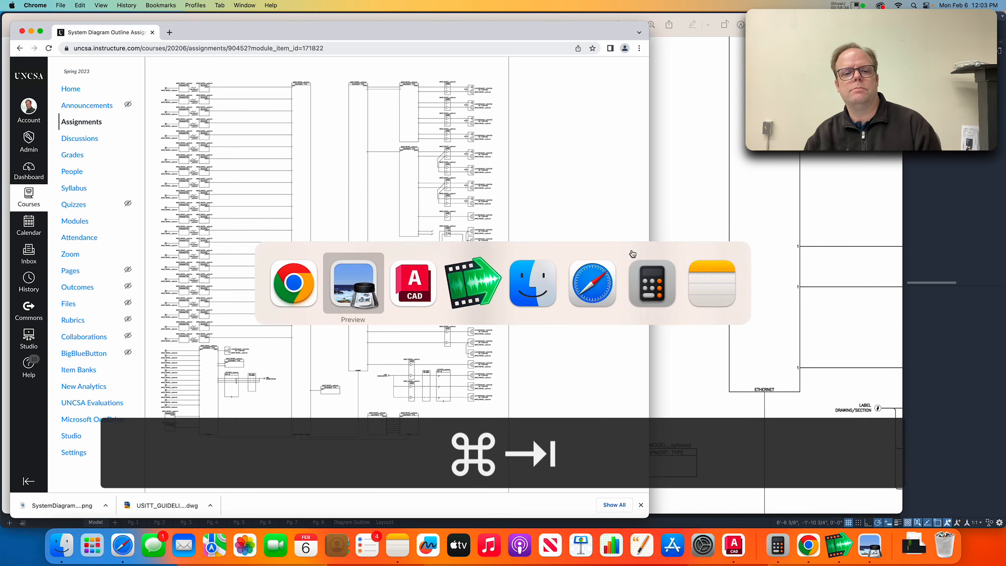